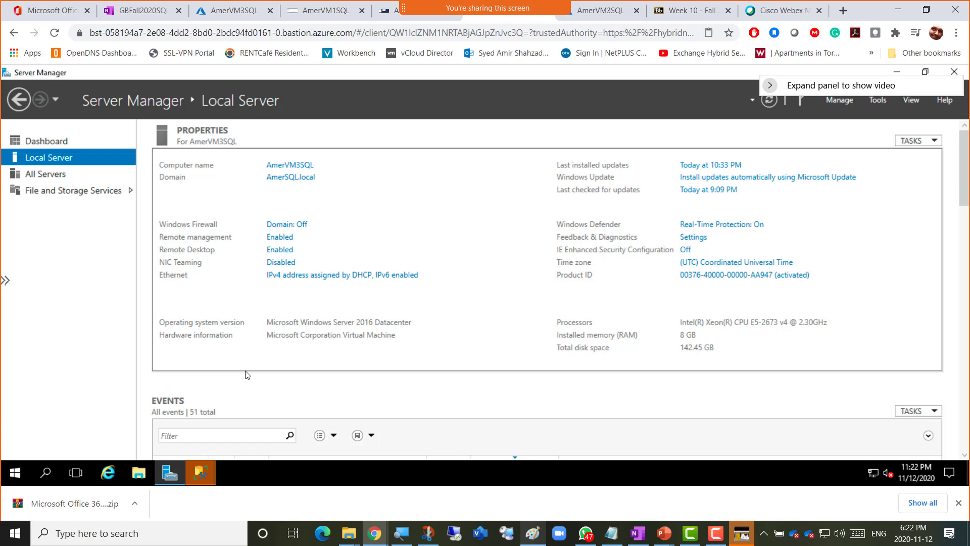
- Bring up the server connection dialog on AmerVM3SQL, and in the AmerVM2SQL session connect to AMERVM2SQL with Windows Authentication
mouse_move(202, 470)
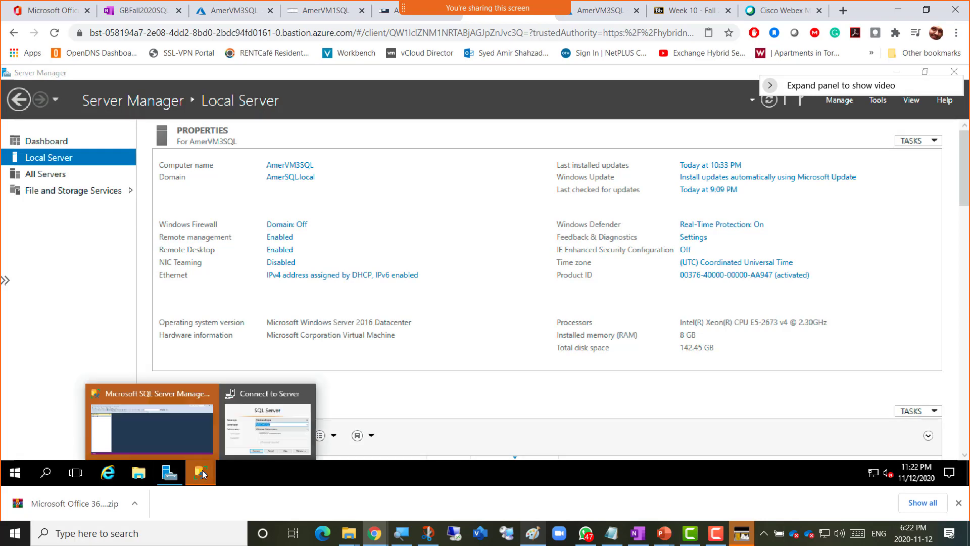
click(252, 438)
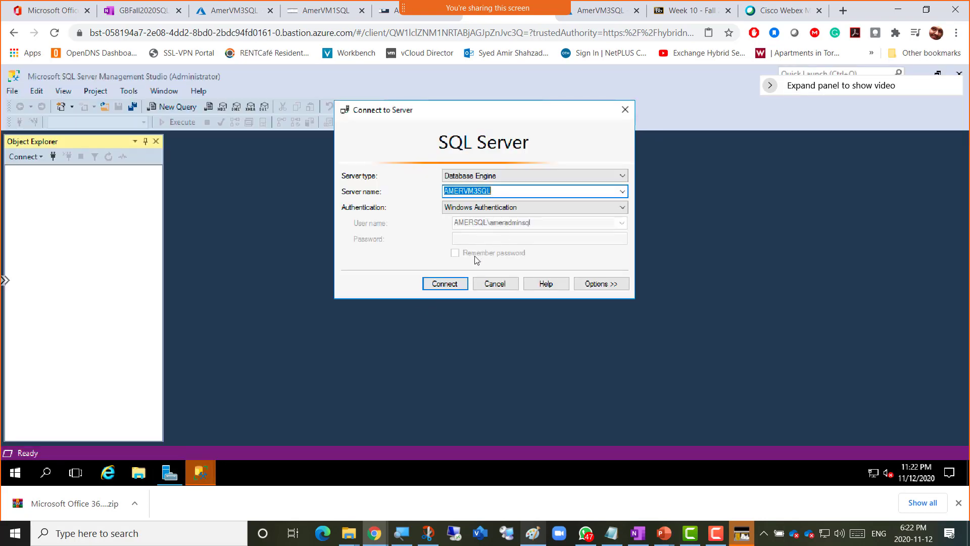
click(383, 21)
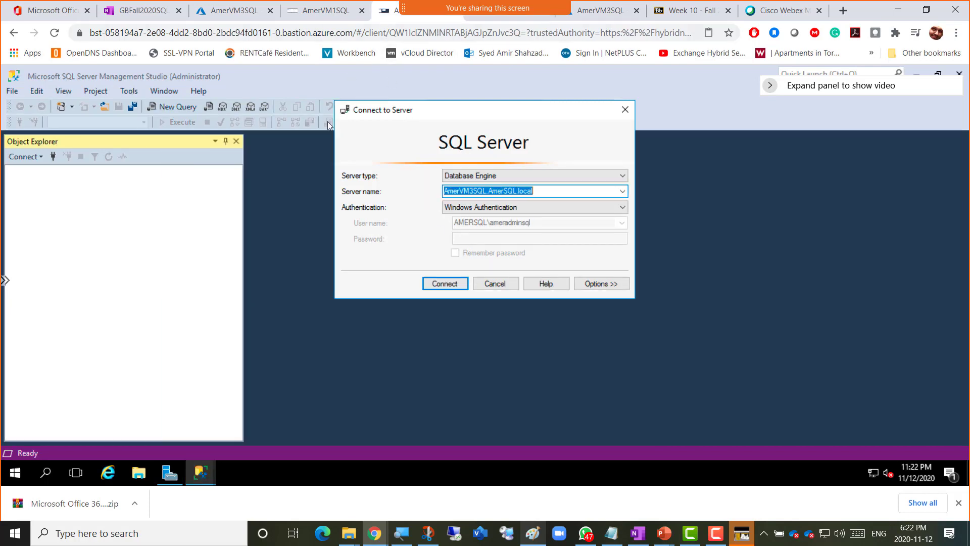
click(624, 195)
click(554, 210)
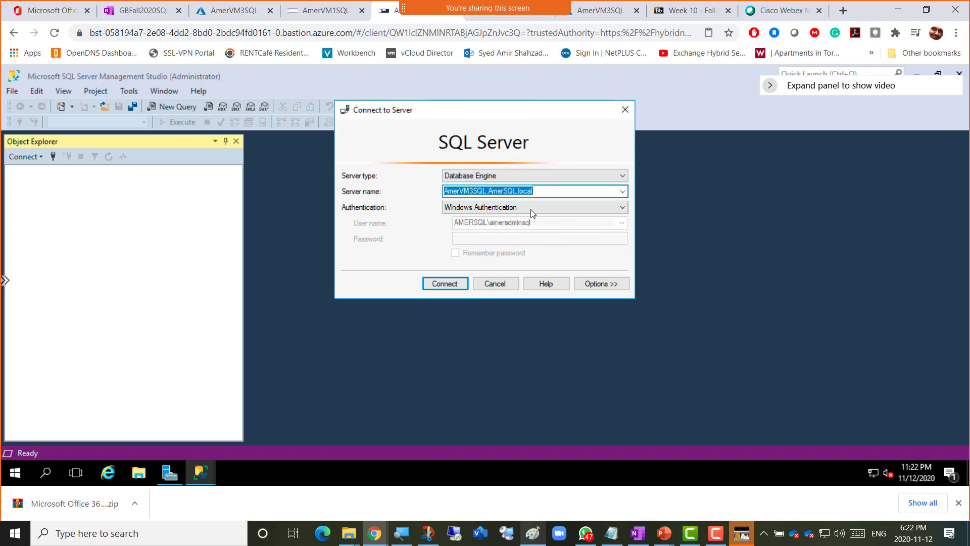
click(439, 284)
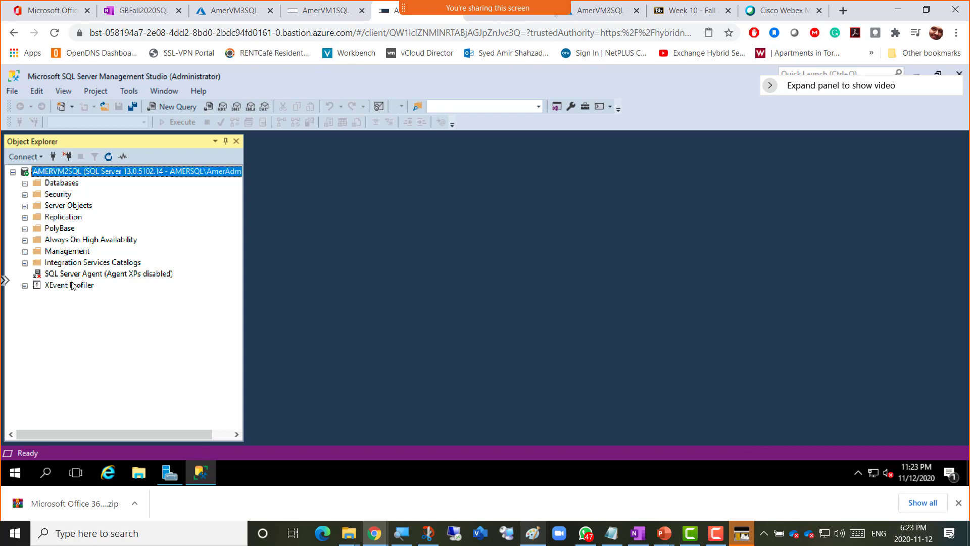
- Try to connect to the Database Engine instance AMERVM2SQL\AMER_2NDINSTANCE with Windows Authentication
click(53, 157)
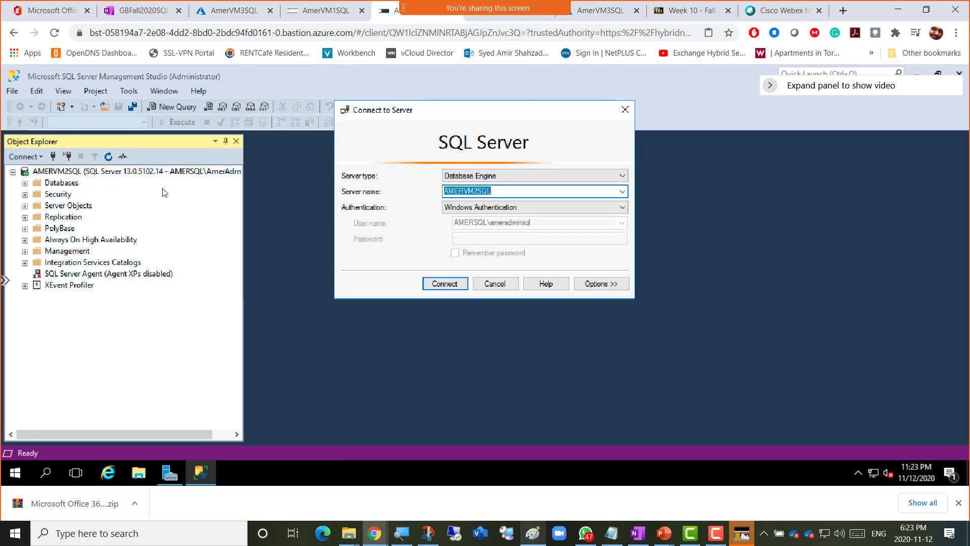
click(624, 192)
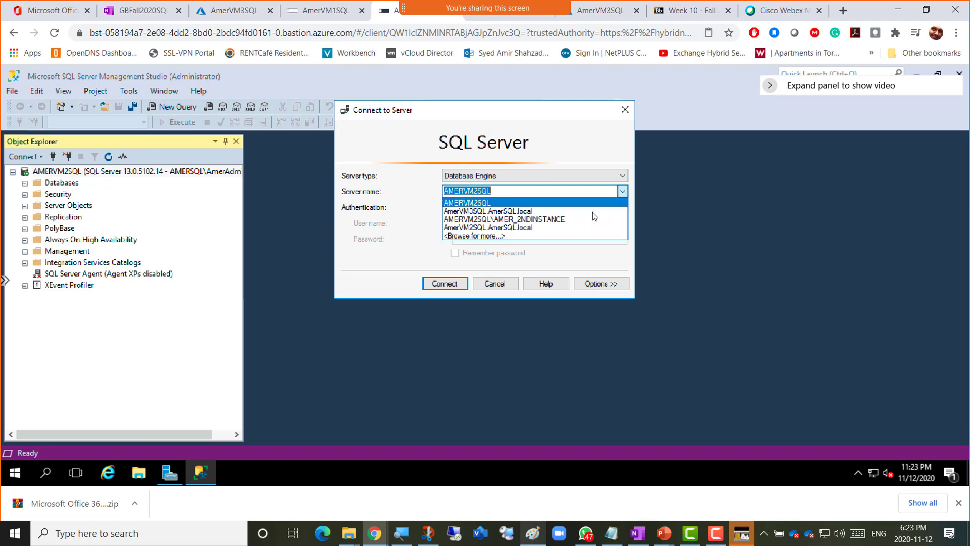
click(559, 221)
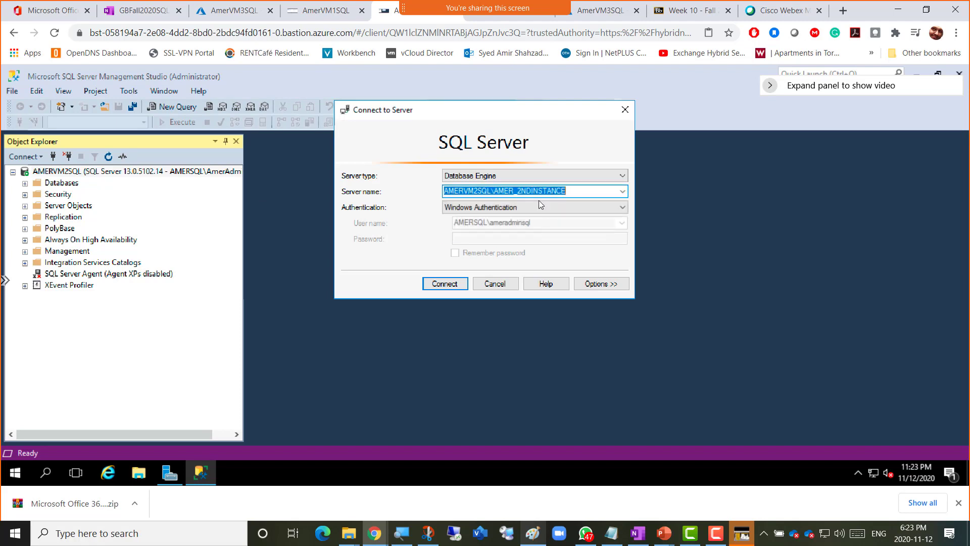
click(445, 284)
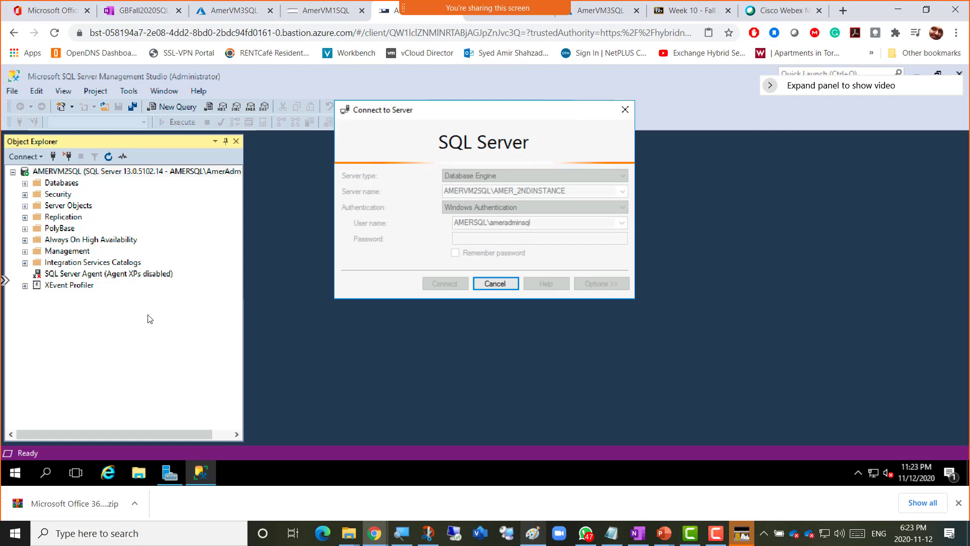
click(489, 19)
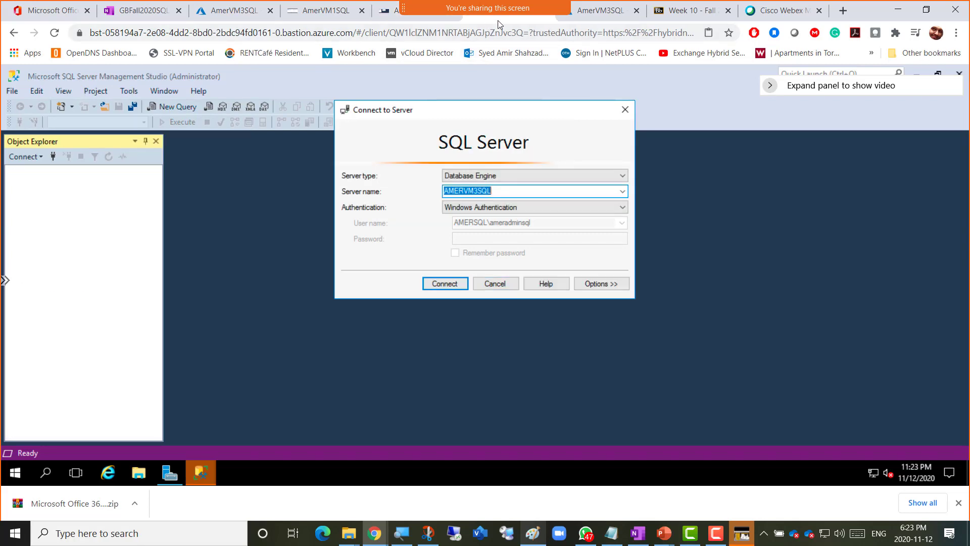
click(424, 19)
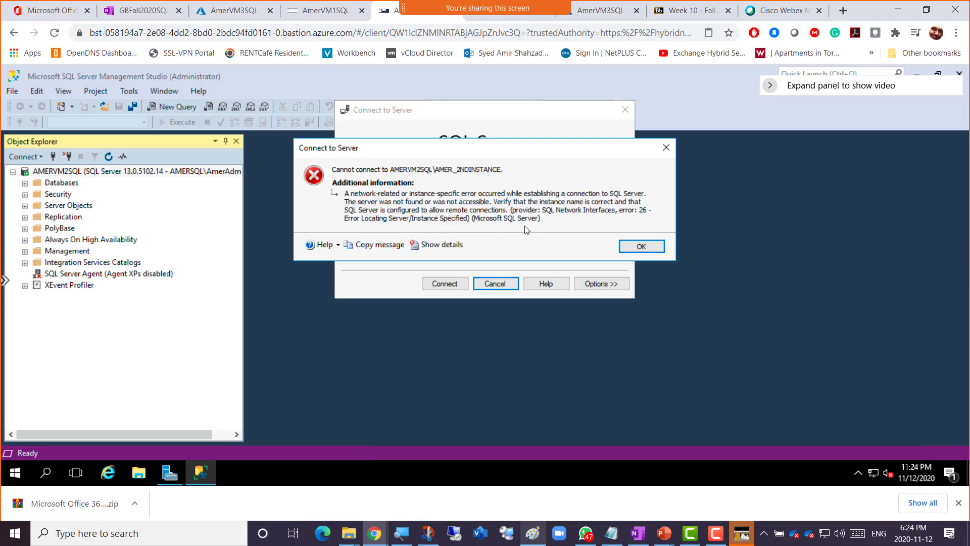
click(639, 246)
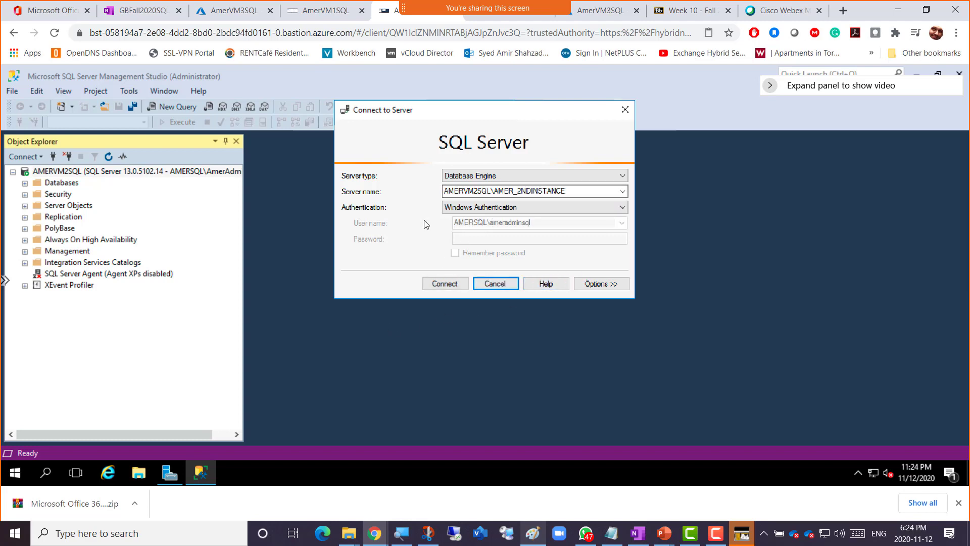
- Run services.msc on the AMERVM2SQL server and maximize the Services window
click(15, 473)
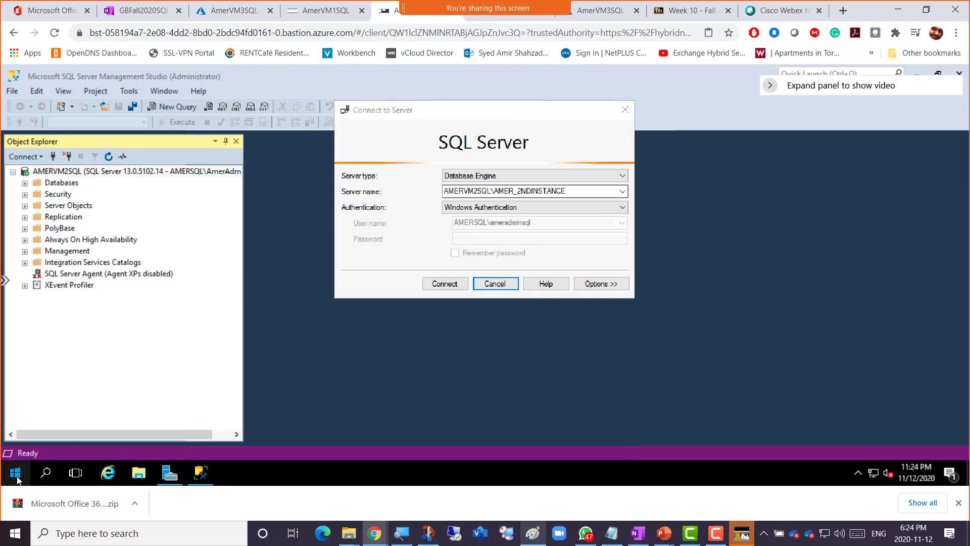
right_click(20, 476)
click(70, 417)
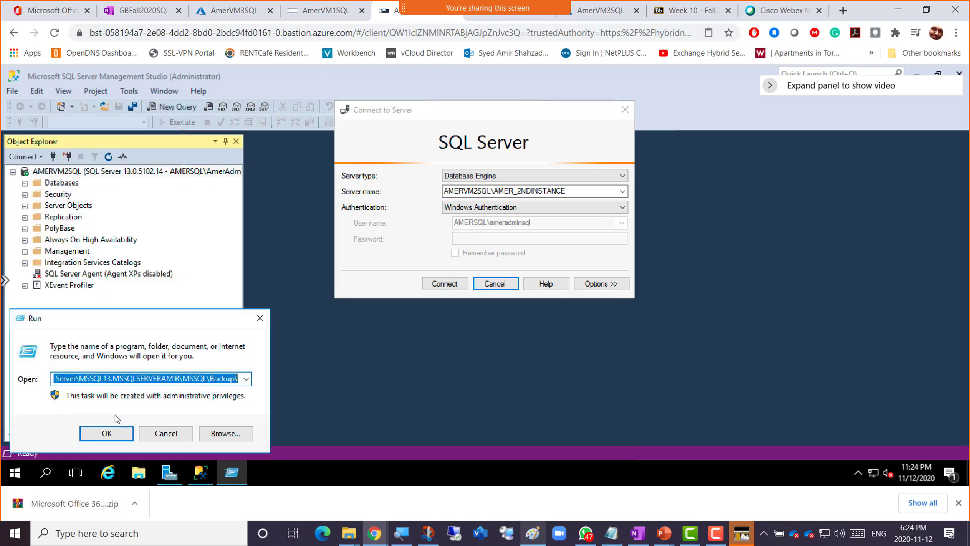
text(s)
key(Down)
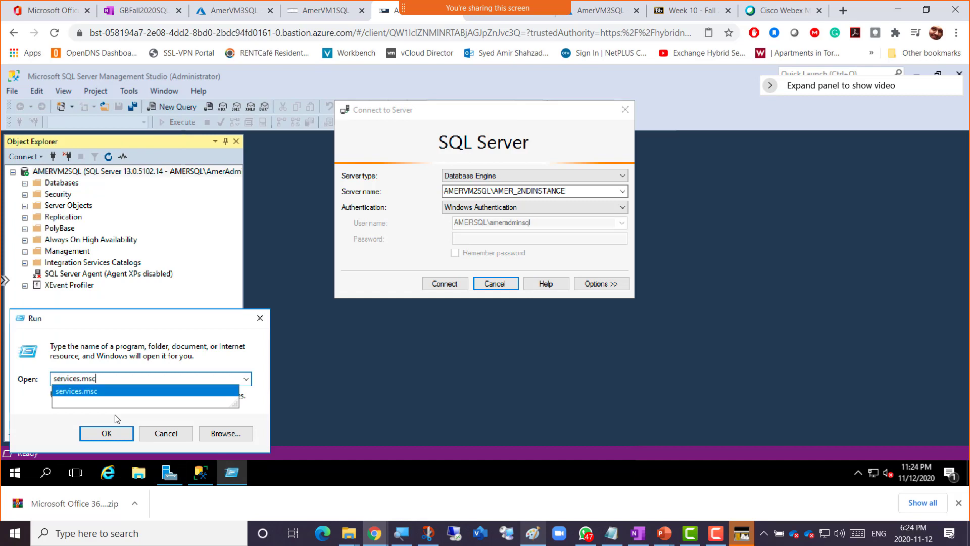
key(Return)
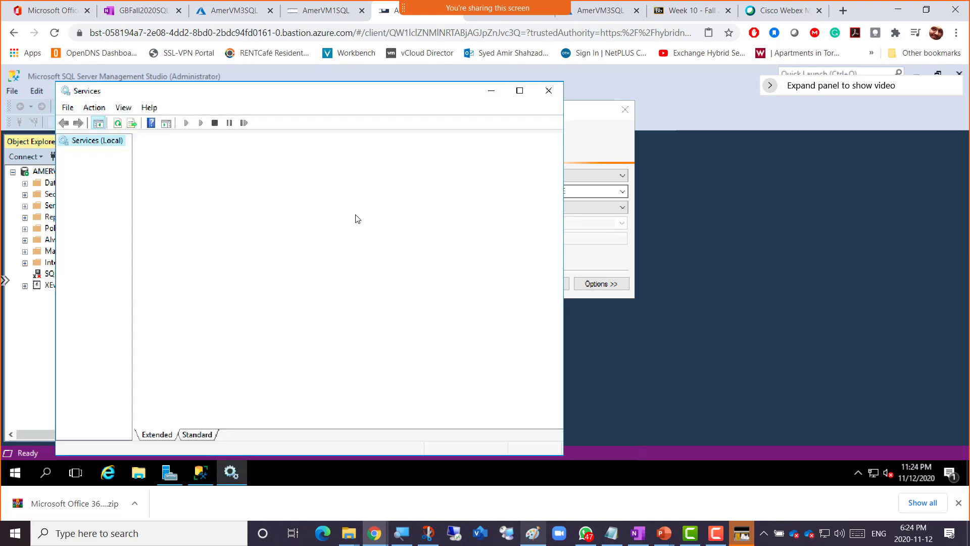
click(520, 93)
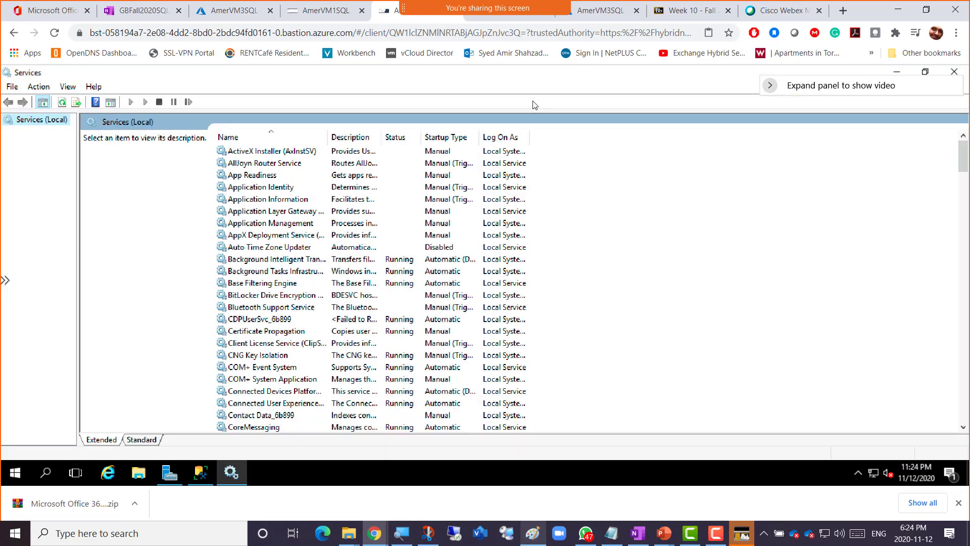
- Sort the services by startup type and show the full log-on account of SQL Server (AMER_2NDINSTANCE)
click(446, 142)
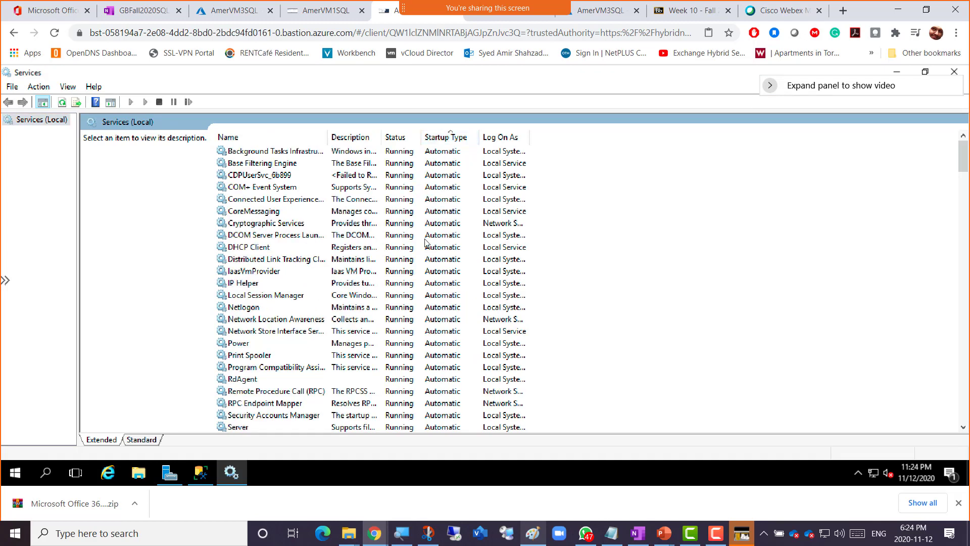
scroll(271, 321, down, 2)
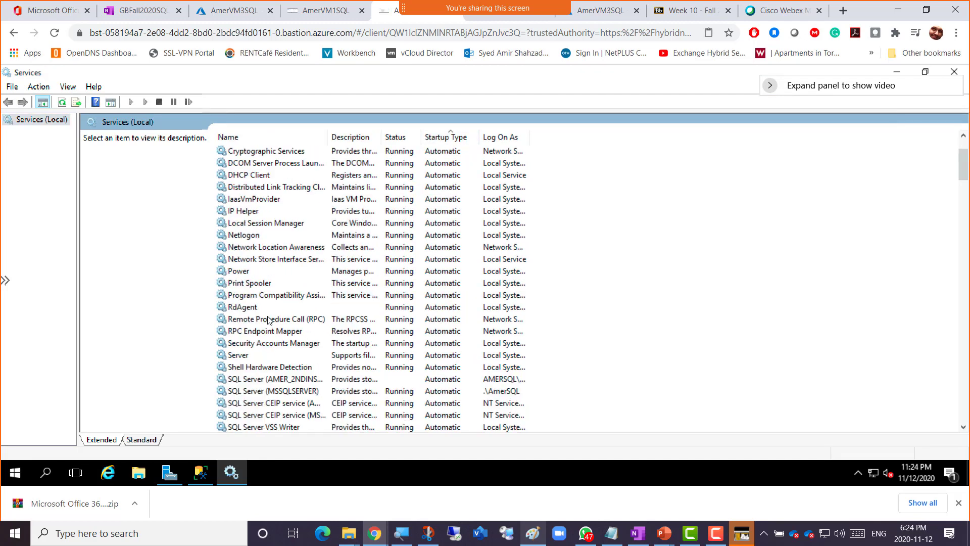
scroll(269, 320, down, 2)
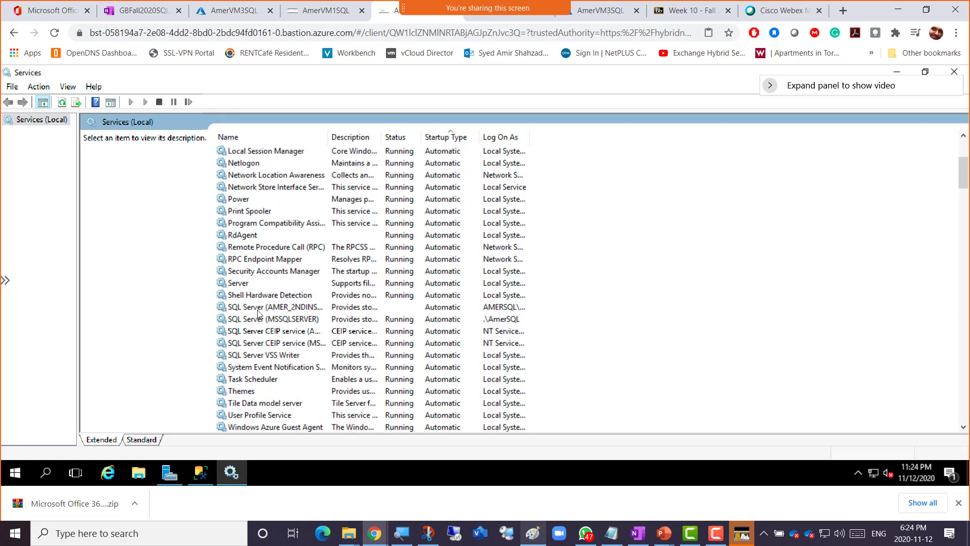
click(296, 312)
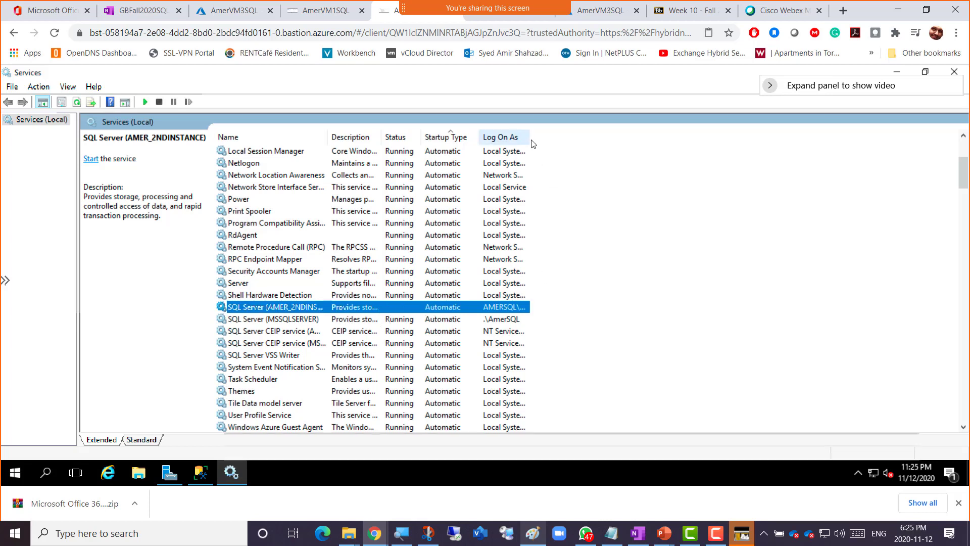
drag(560, 146, 586, 143)
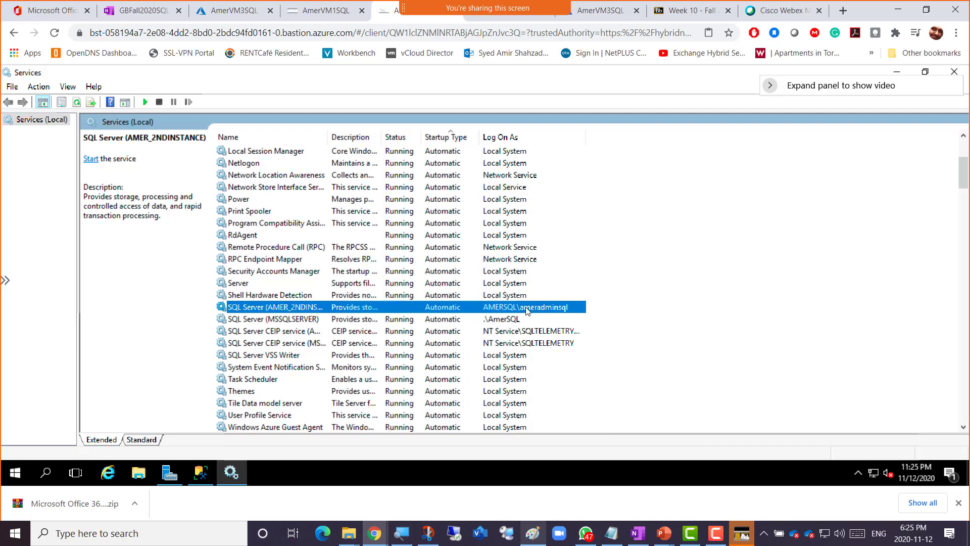
- Try to start the SQL Server (AMER_2NDINSTANCE) service
right_click(299, 308)
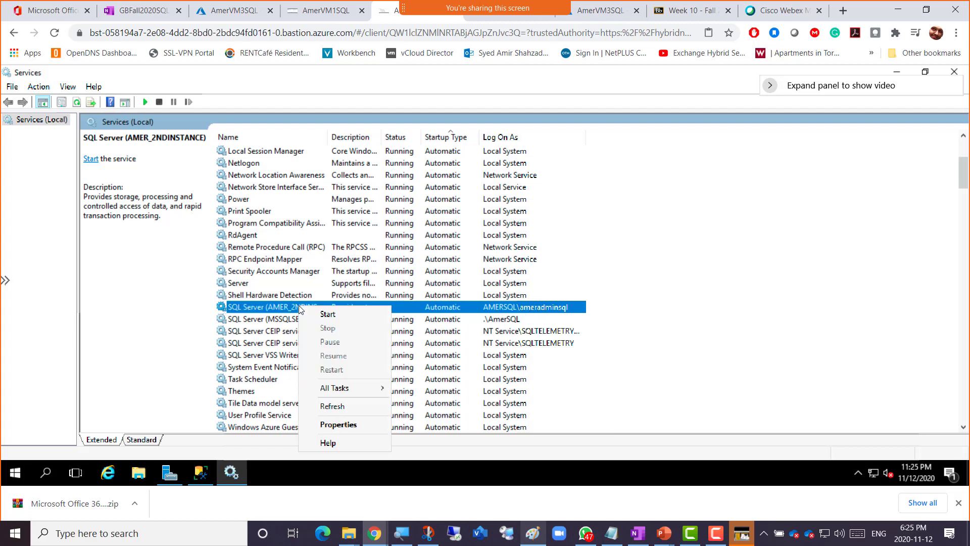
click(326, 315)
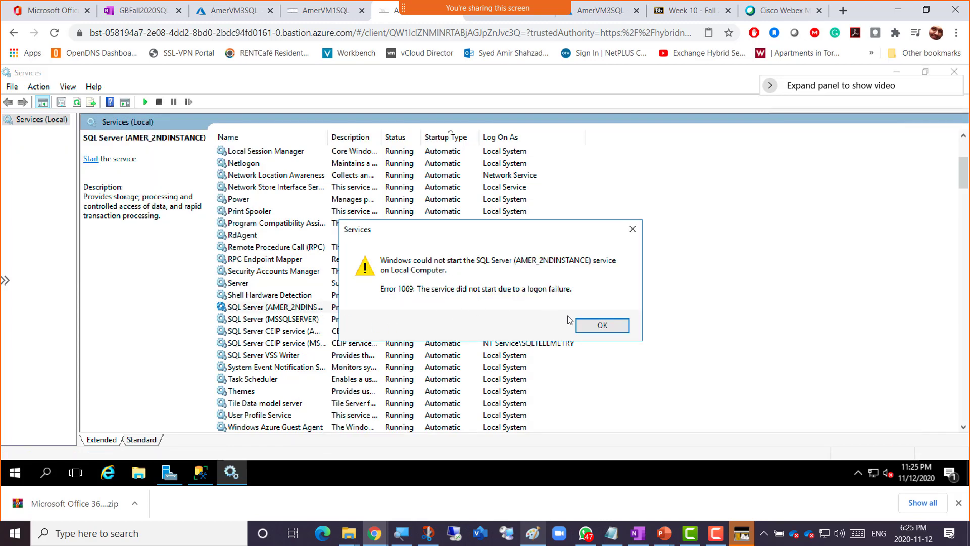
click(593, 329)
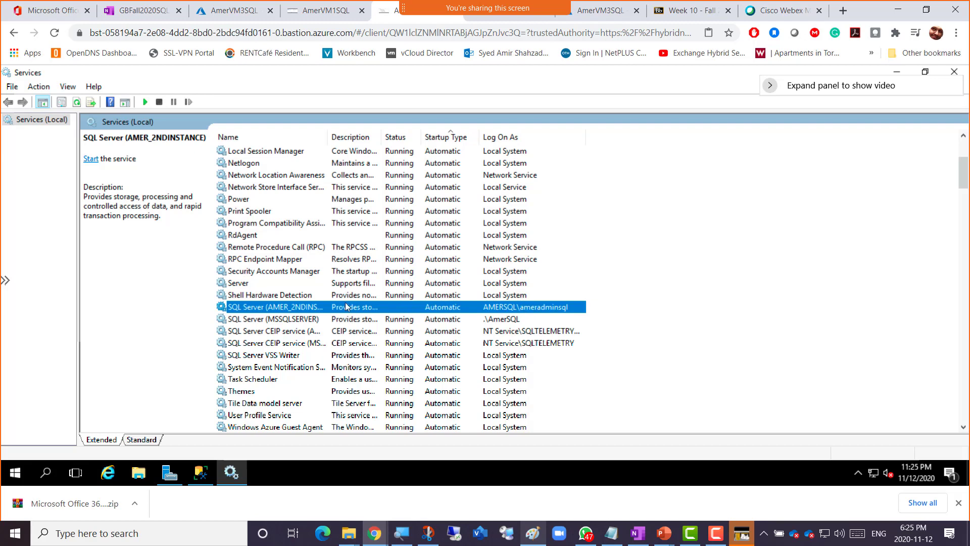
- Re-enter and confirm the log-on account password of the SQL Server (AMER_2NDINSTANCE) service, apply it, and start the service
double_click(317, 309)
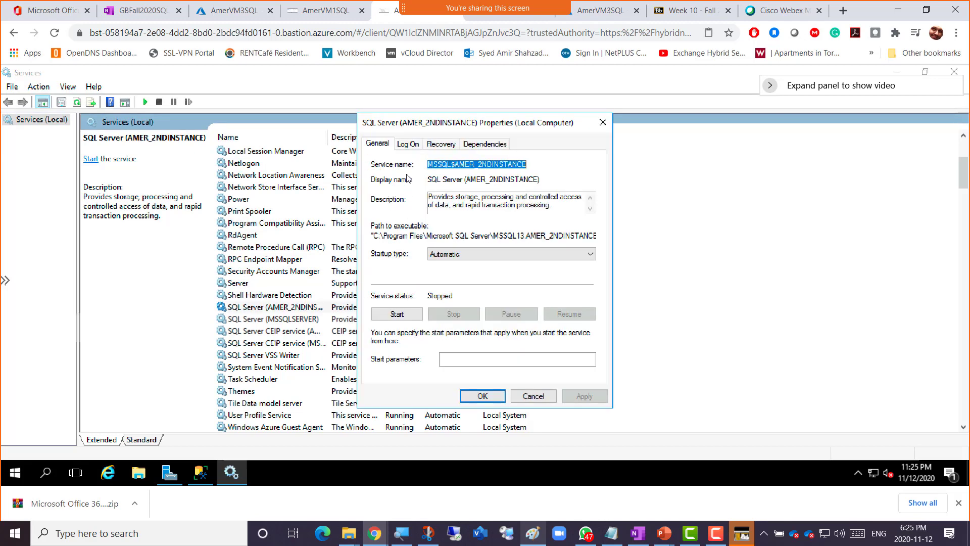
click(408, 145)
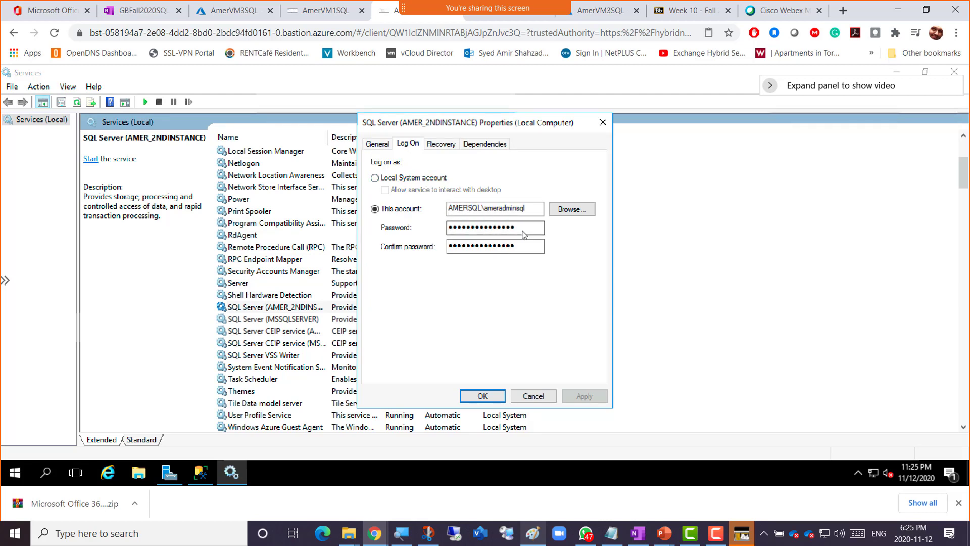
drag(525, 228, 440, 231)
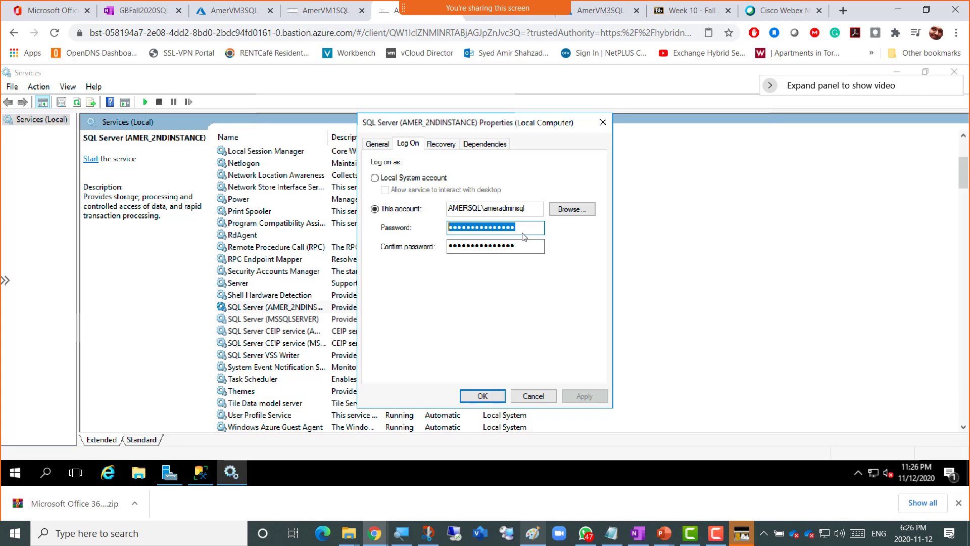
text(•)
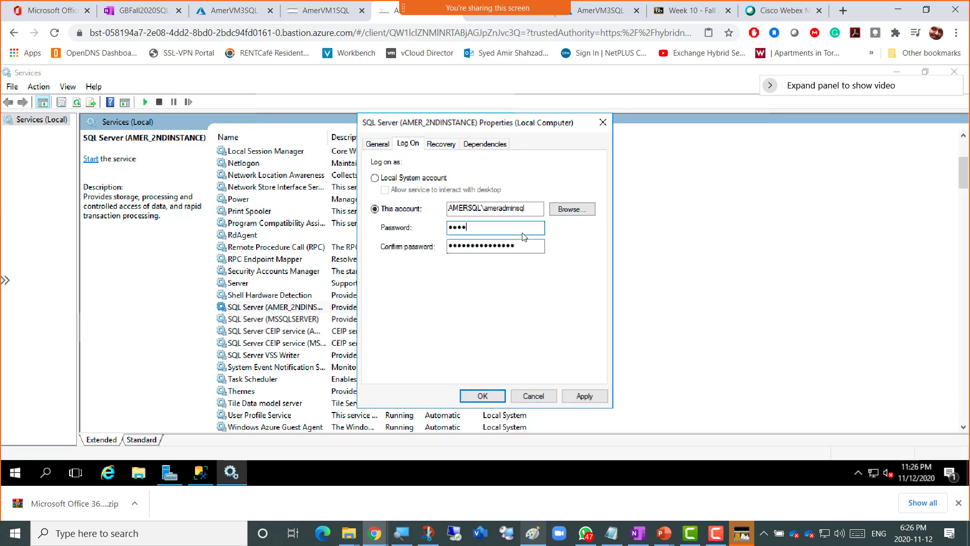
text(•••••••)
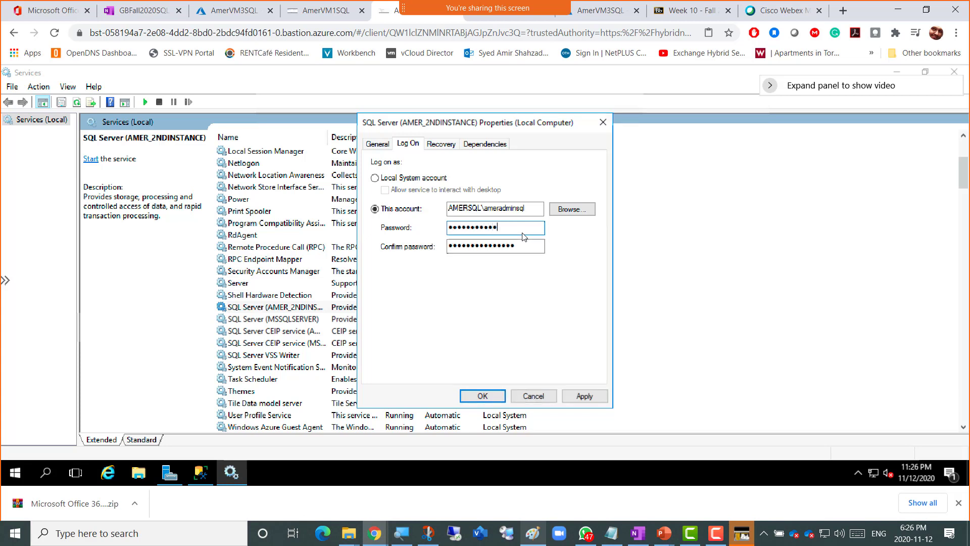
key(Tab)
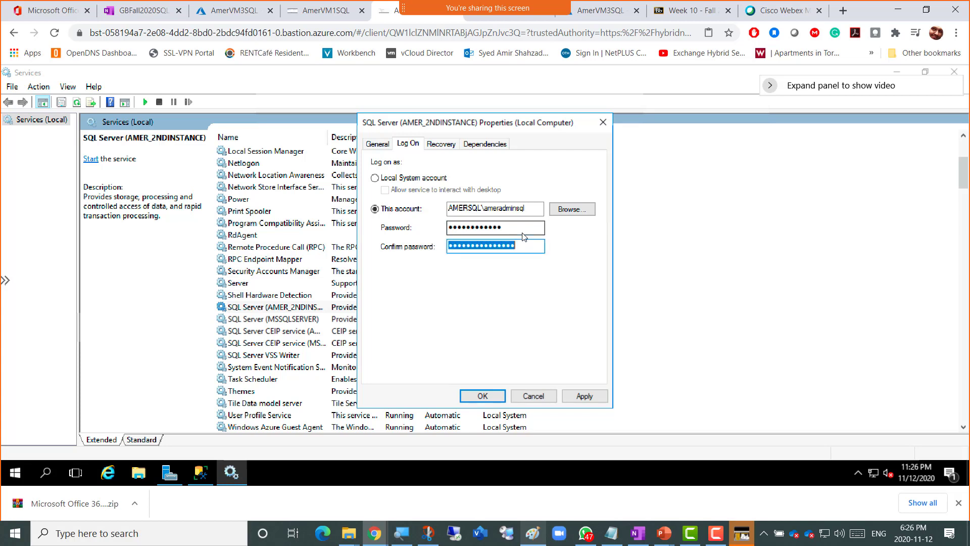
key(BackSpace)
text(•••)
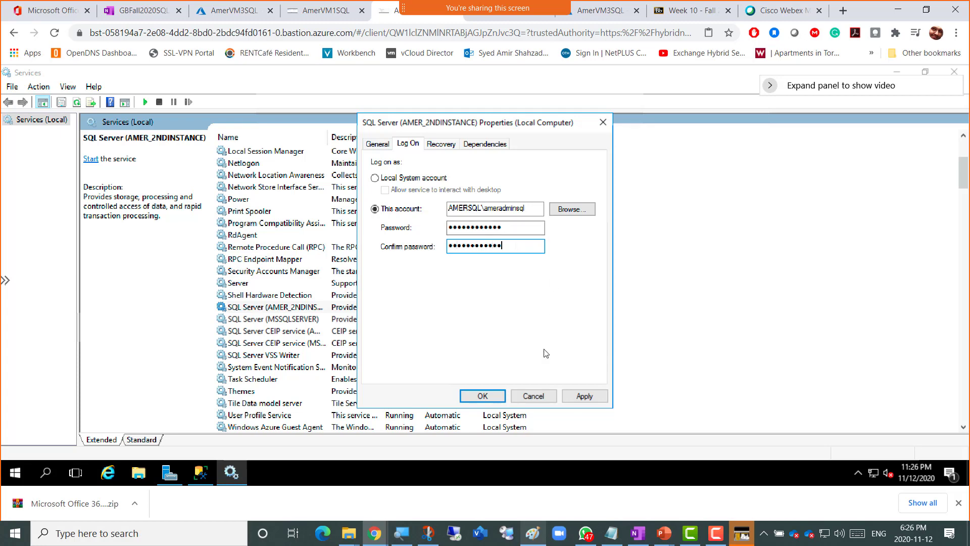
click(572, 397)
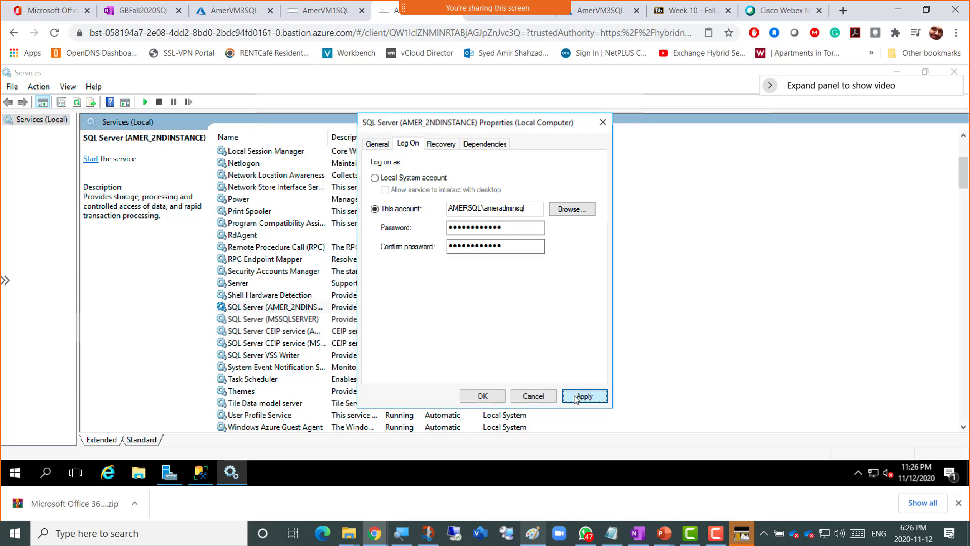
click(481, 396)
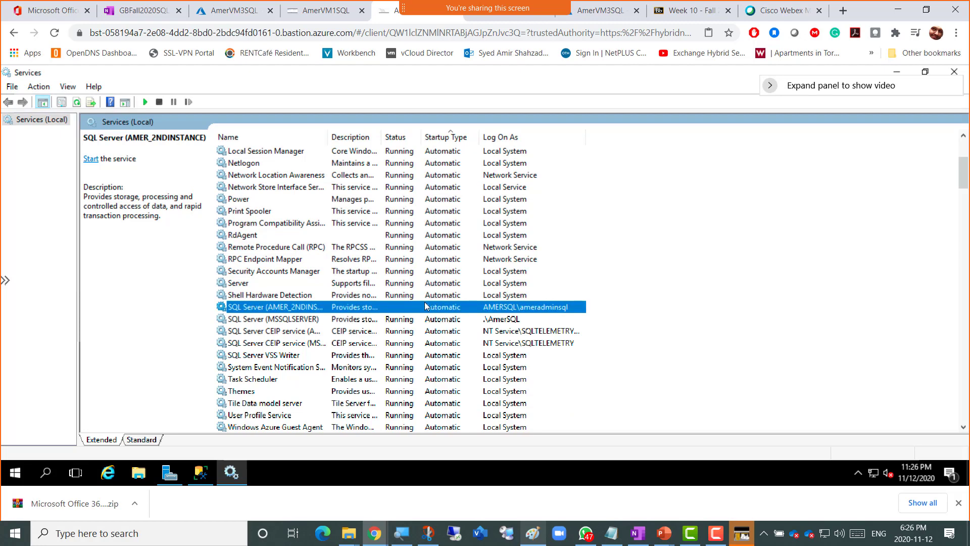
right_click(310, 310)
click(333, 316)
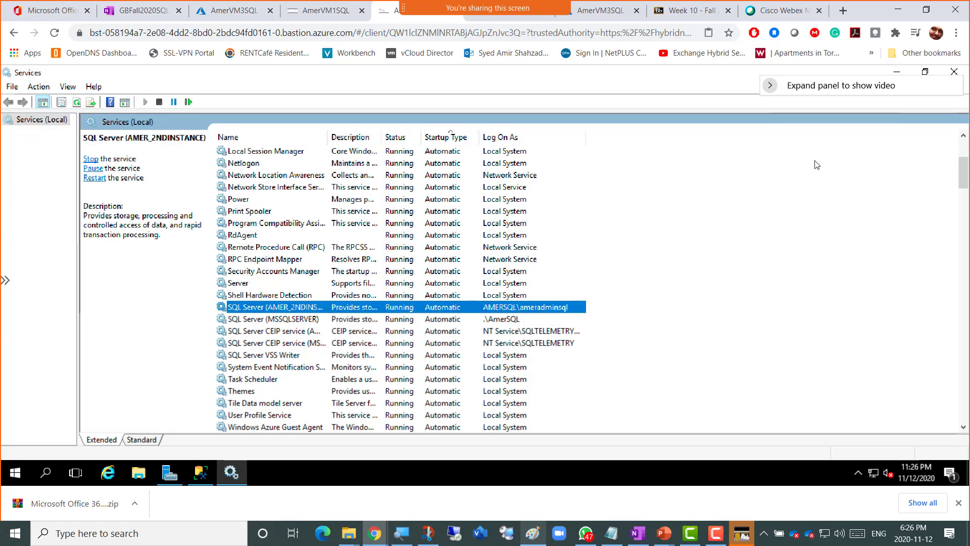
- Connect to AMERVM2SQL\AMER_2NDINSTANCE from the AmerVM2SQL session and to AMERVM3SQL from the AmerVM3SQL session, both with Windows Authentication
click(890, 81)
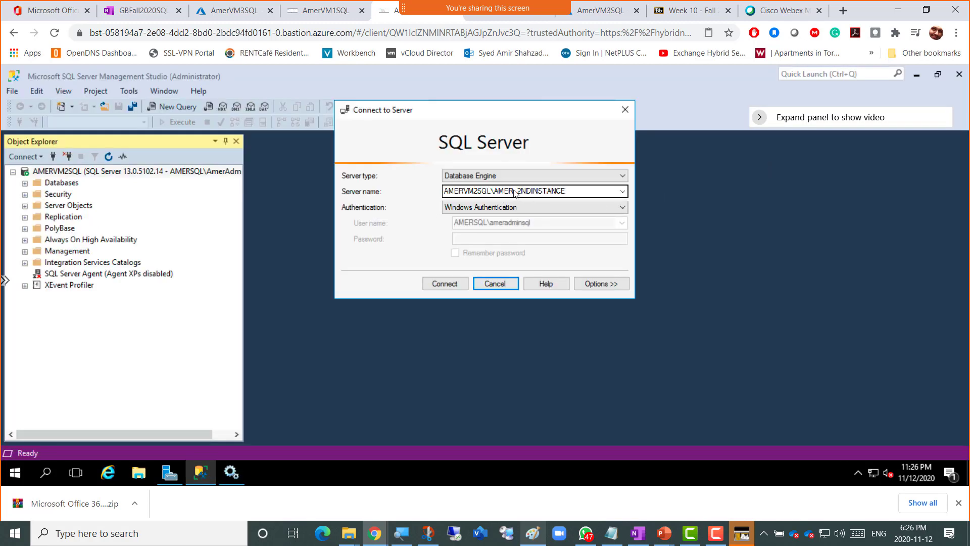
click(439, 286)
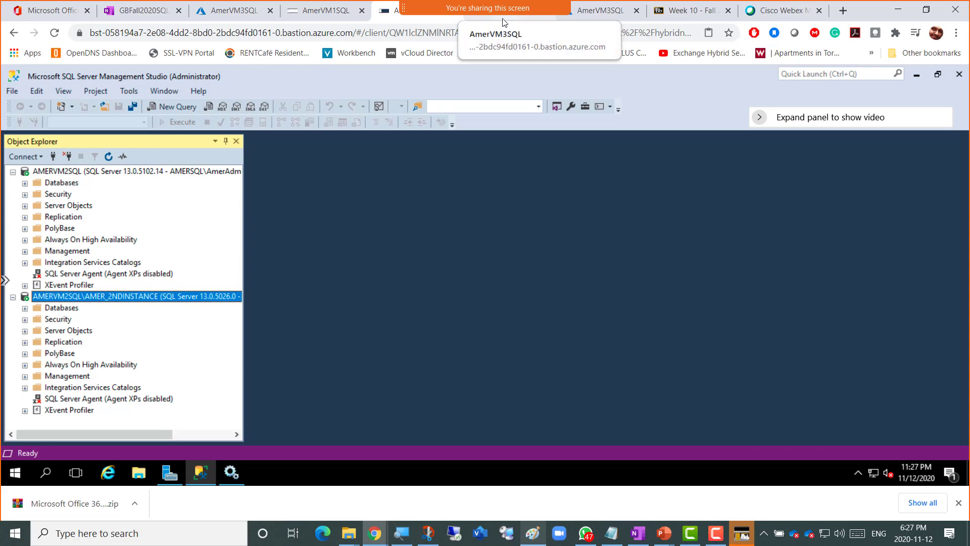
click(506, 20)
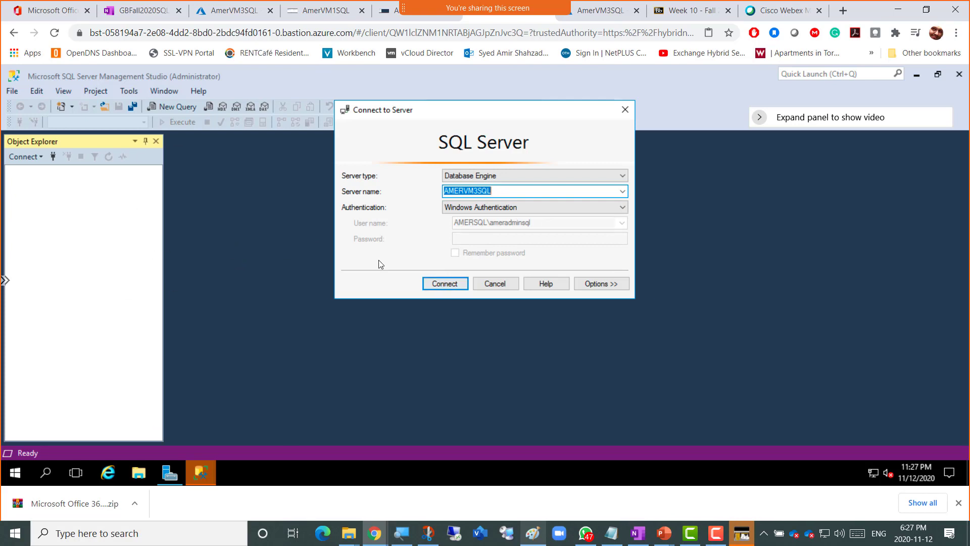
click(436, 284)
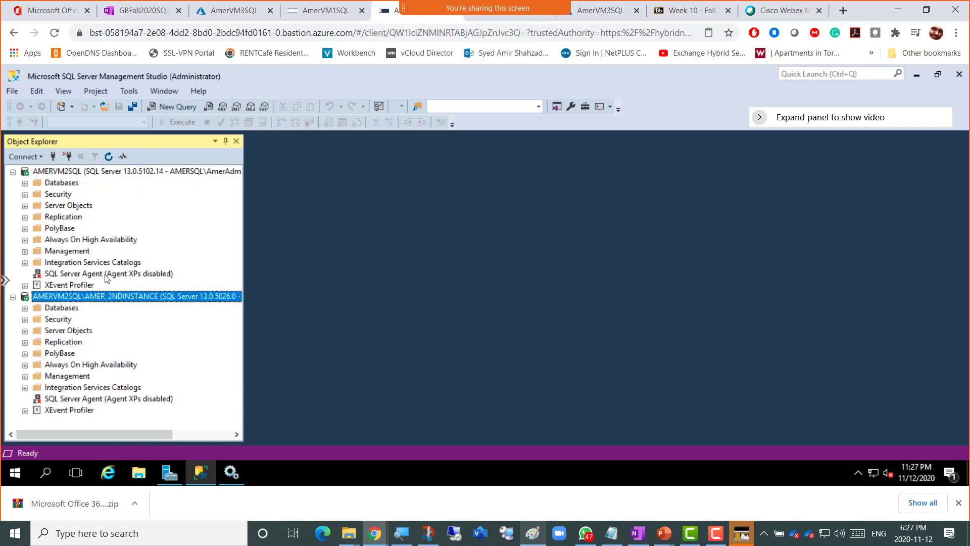
- Open a new Database Engine connection in the AmerVM2SQL session and check the list of recent server names
click(52, 156)
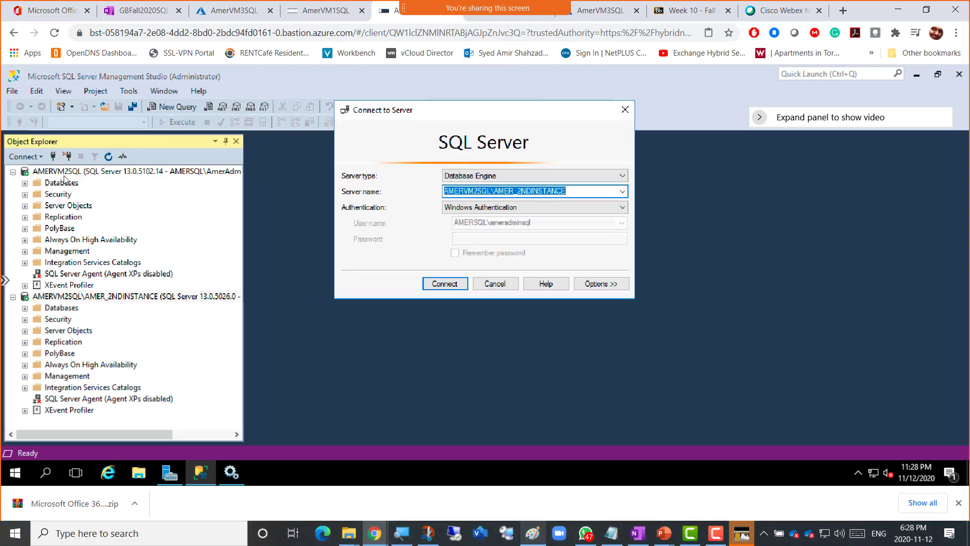
click(622, 193)
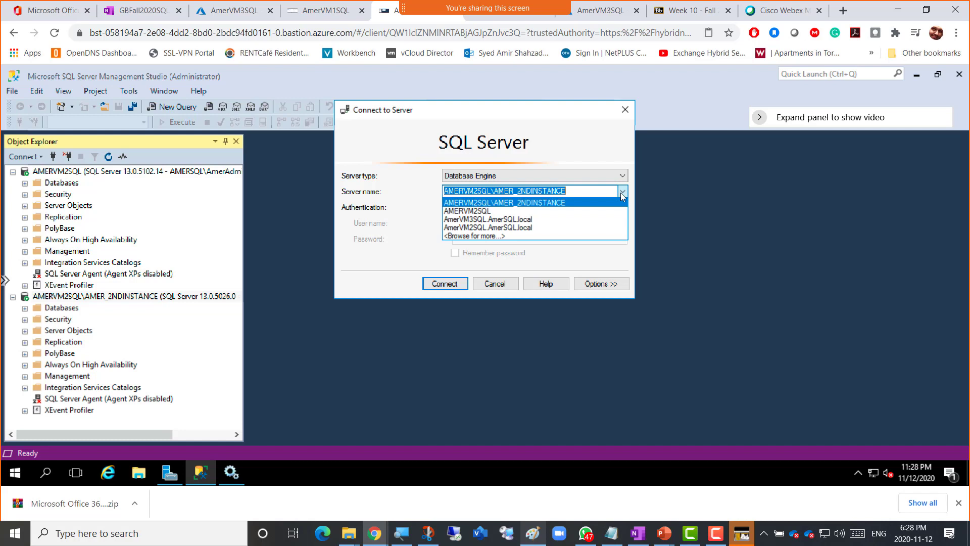
click(622, 195)
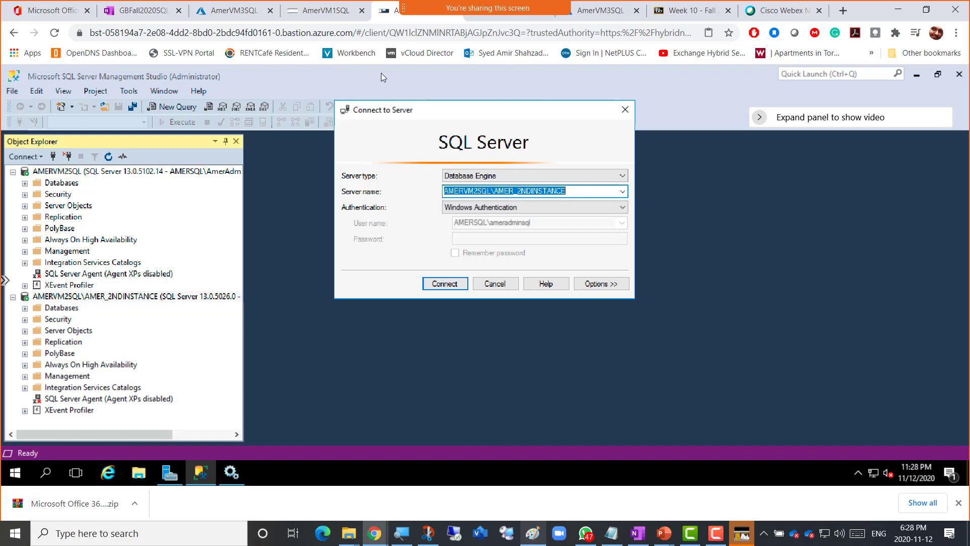
- Copy the full computer name of AmerVM3SQL from its system properties in the AmerVM3SQL session
click(480, 23)
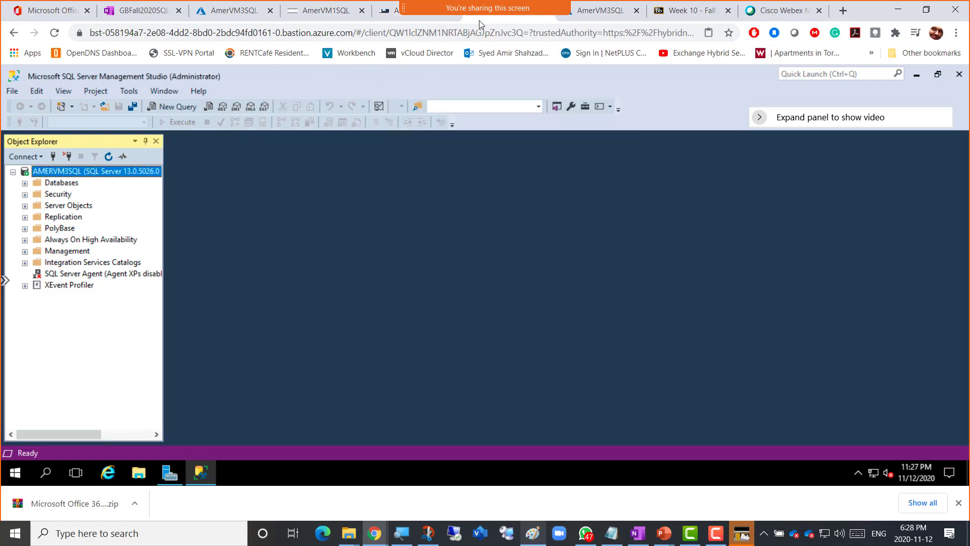
click(170, 473)
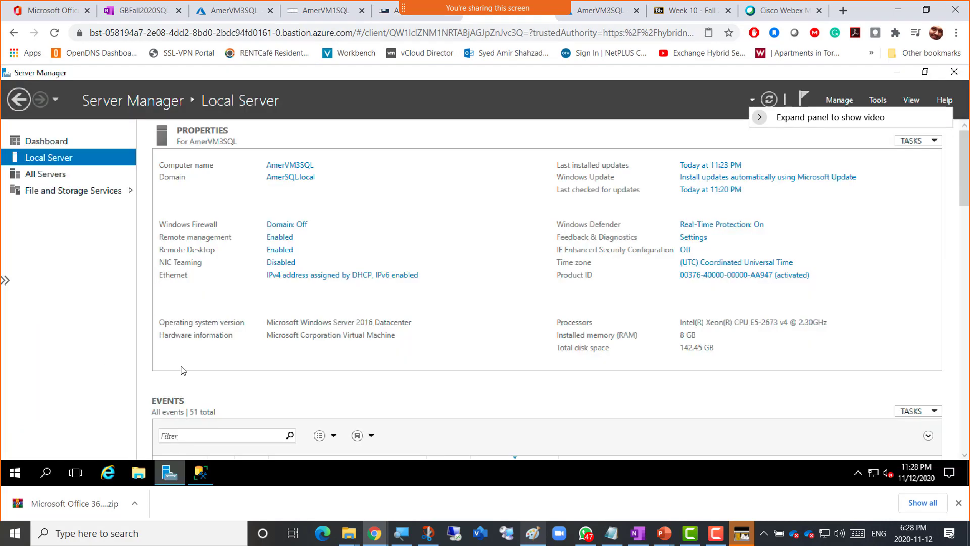
click(290, 165)
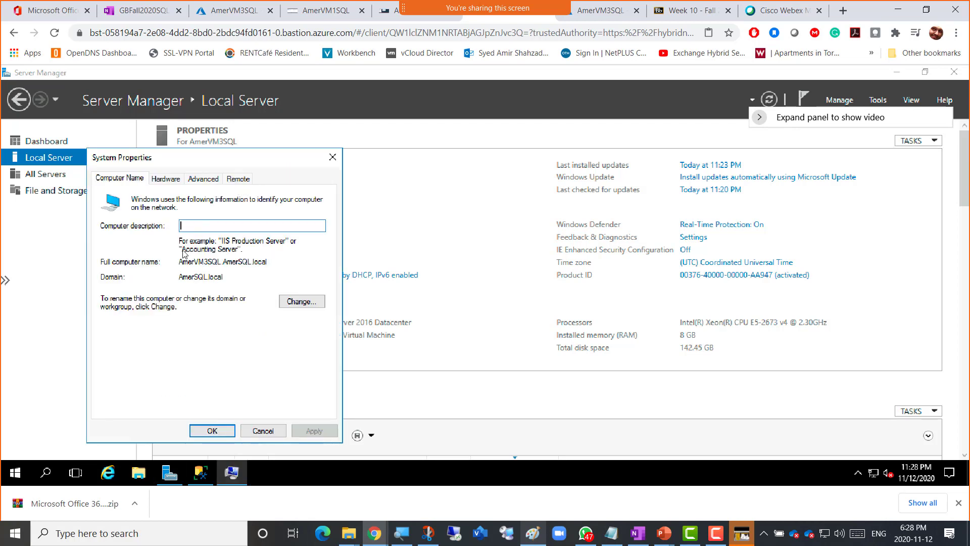
drag(178, 262, 256, 267)
right_click(256, 268)
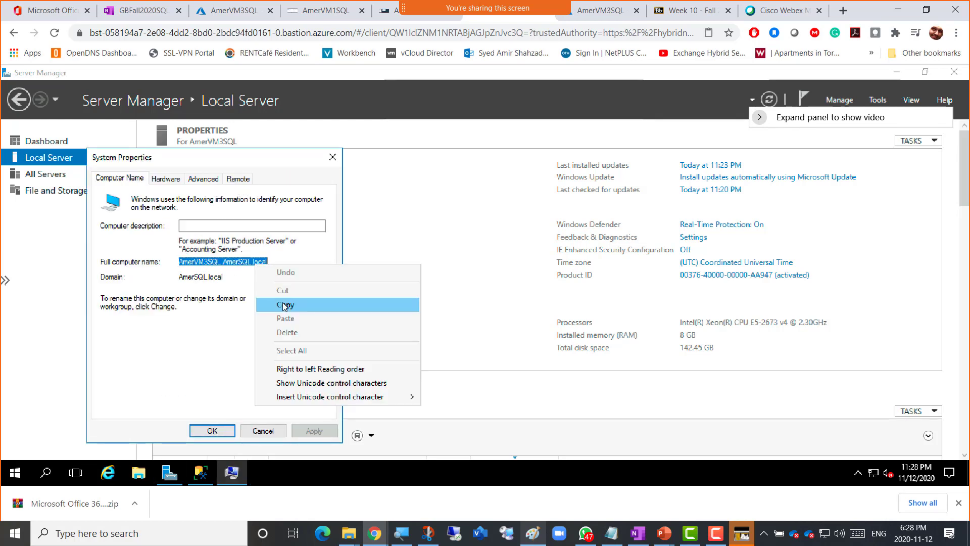
click(278, 303)
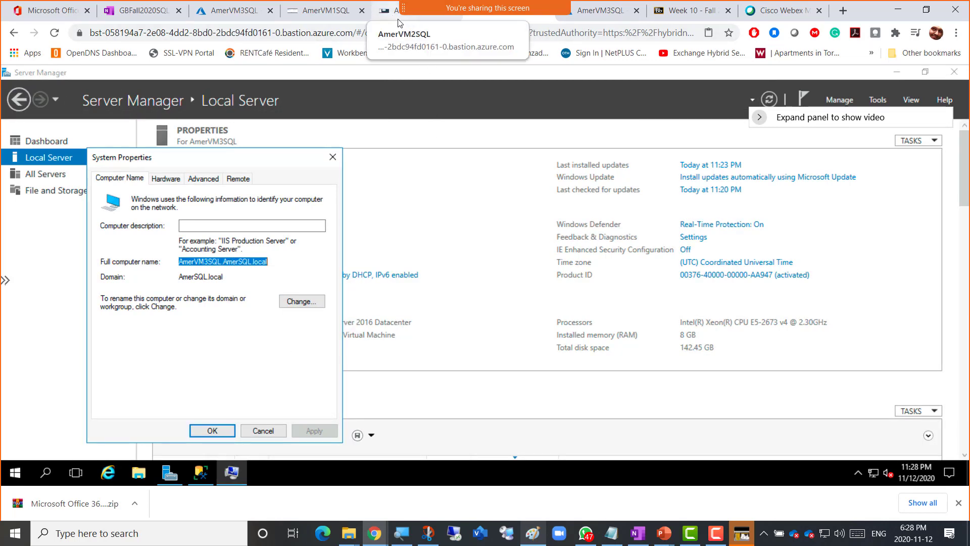
- Paste AmerVM3SQL.AmerSQL.local as the server name in the AmerVM2SQL session and connect with Windows Authentication
click(399, 19)
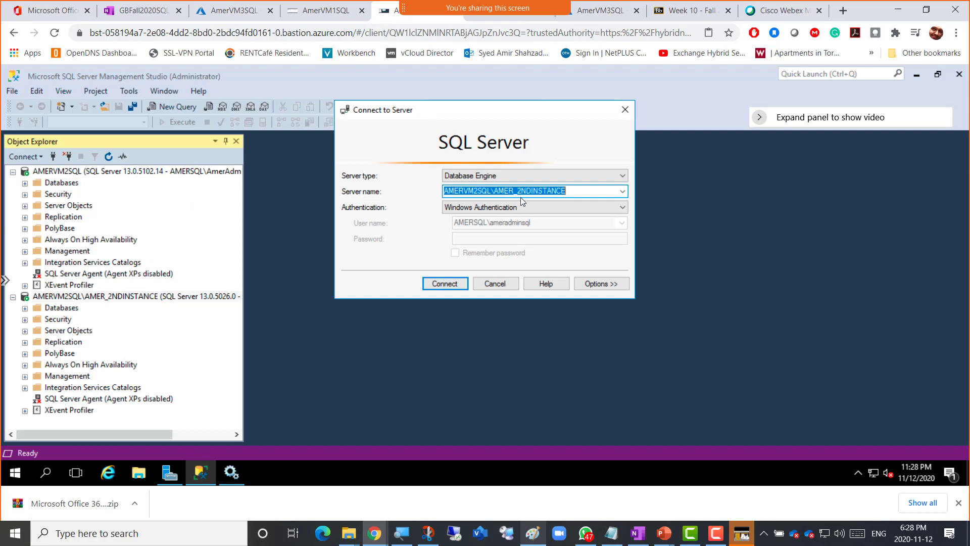
right_click(535, 192)
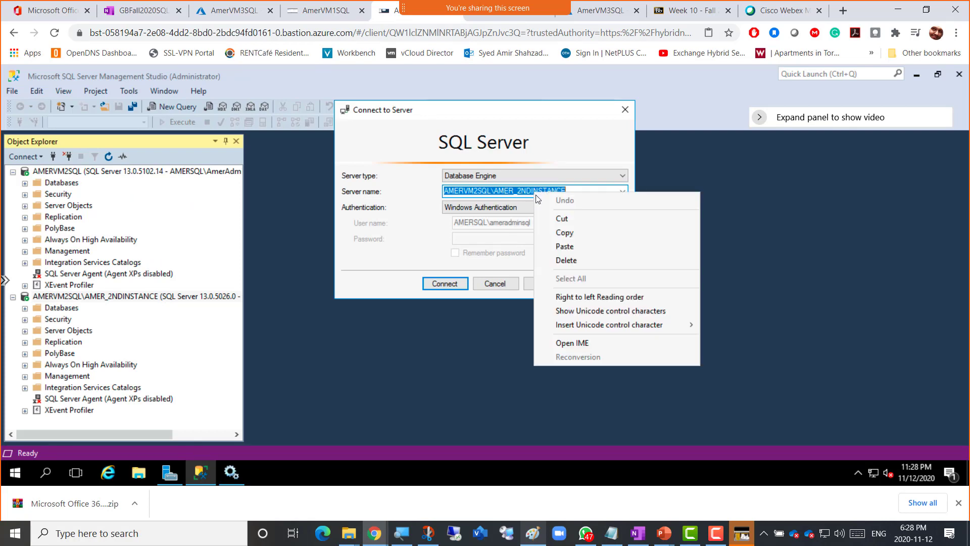
click(559, 248)
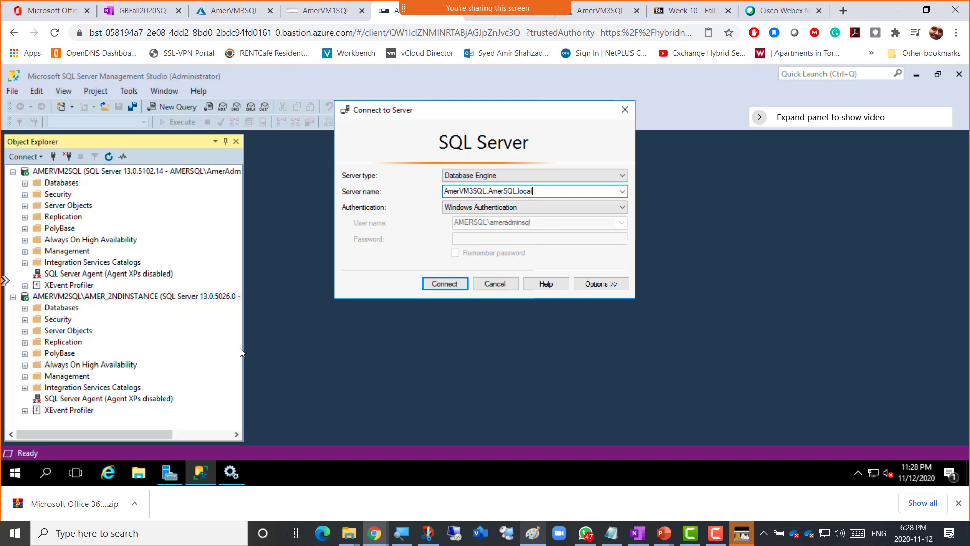
click(434, 284)
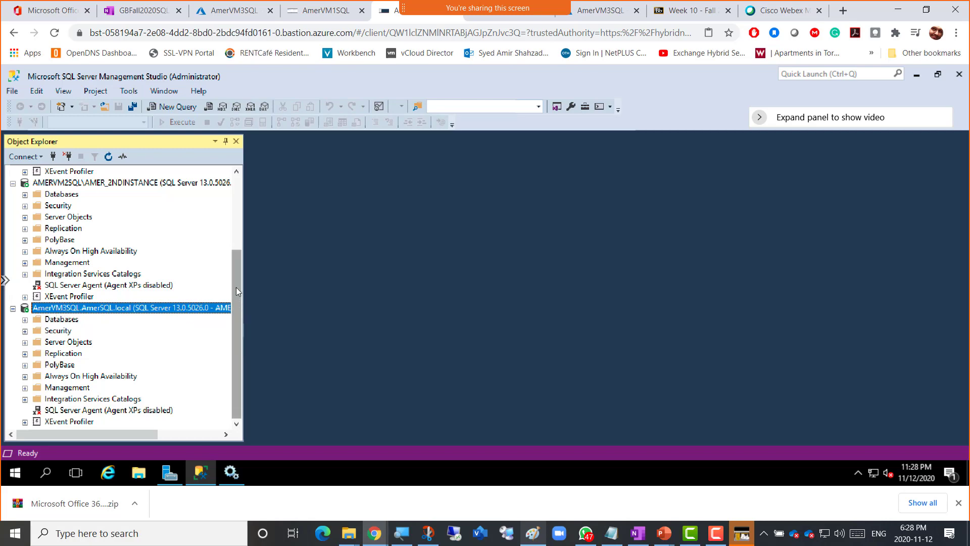
- Disconnect the AmerVM3SQL.AmerSQL.local server from Object Explorer in the AmerVM2SQL session
drag(235, 287, 249, 339)
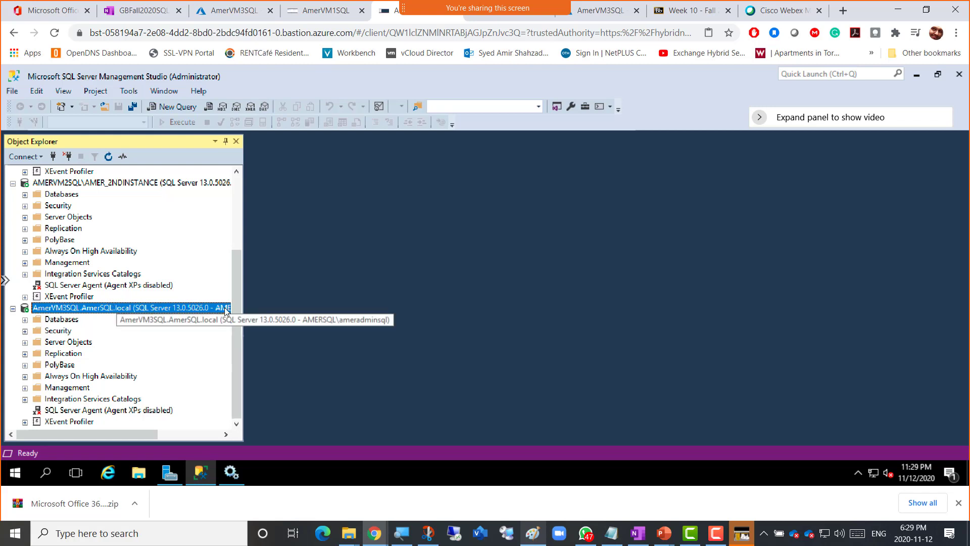
right_click(130, 308)
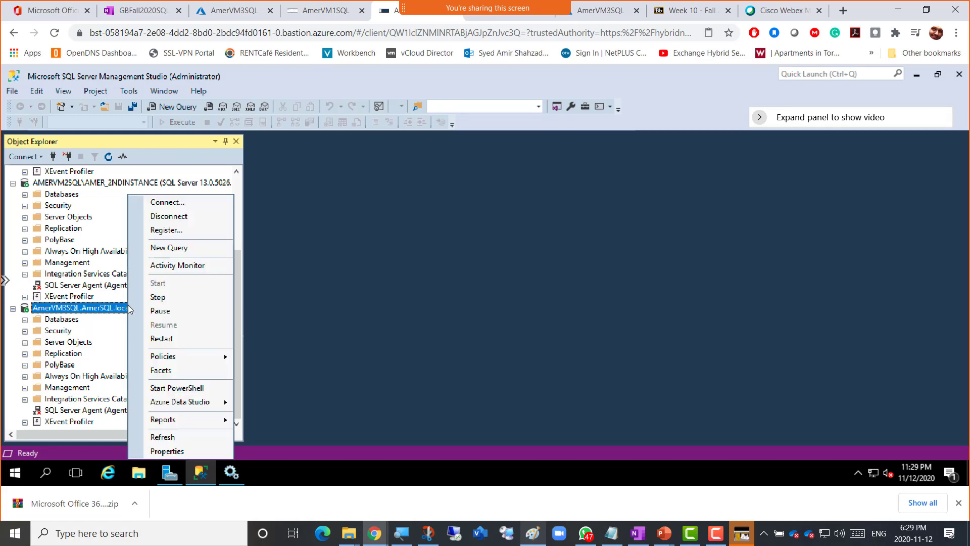
click(187, 217)
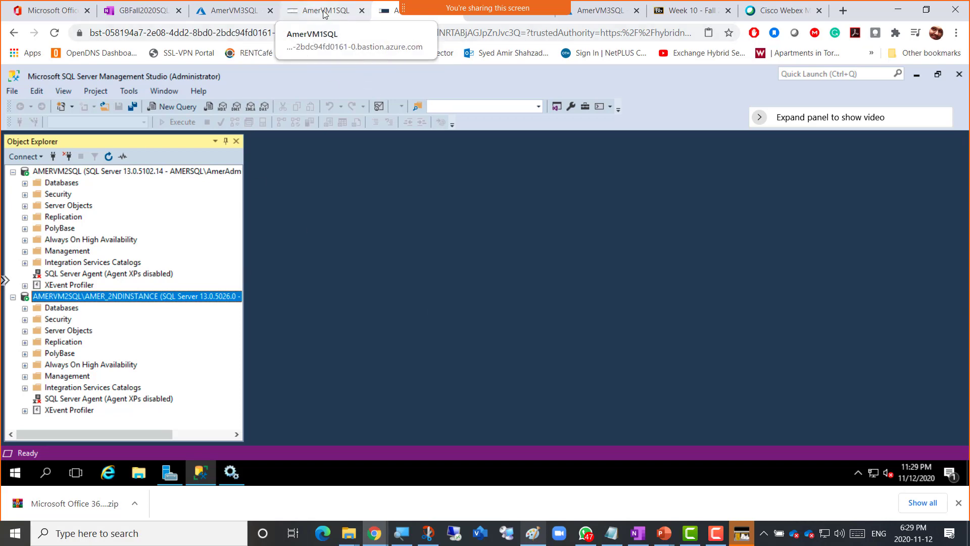
- Switch to Paint and review the Azure VMs diagram of the three servers and their SQL instances
click(510, 21)
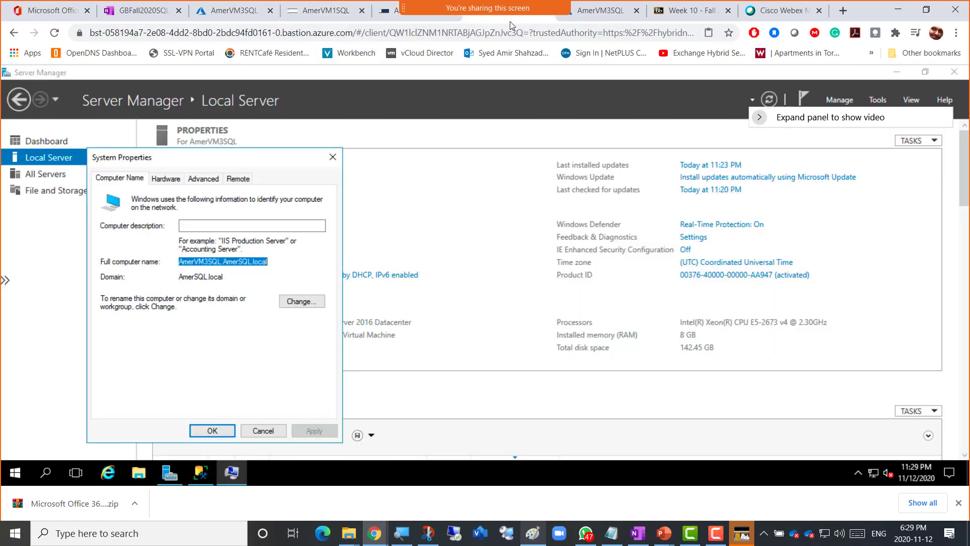
click(392, 13)
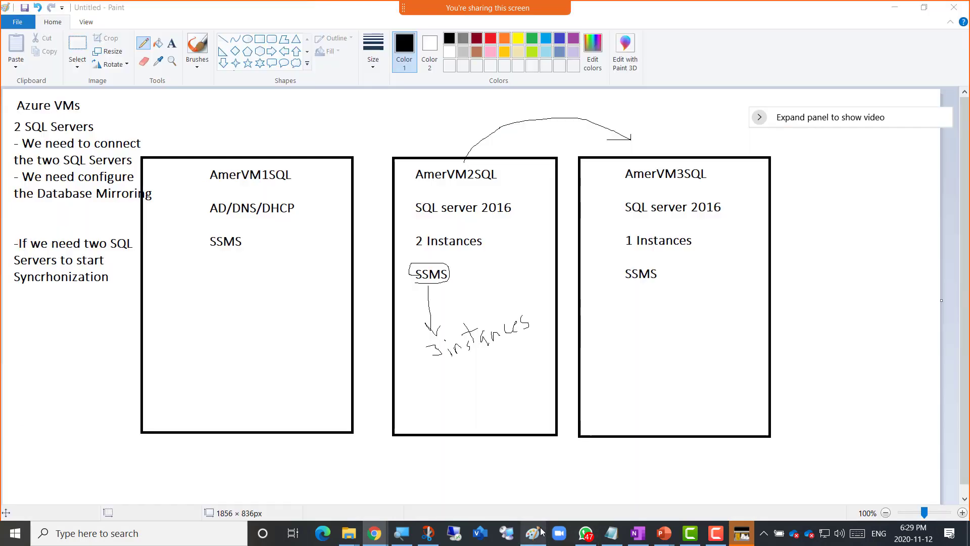
click(533, 533)
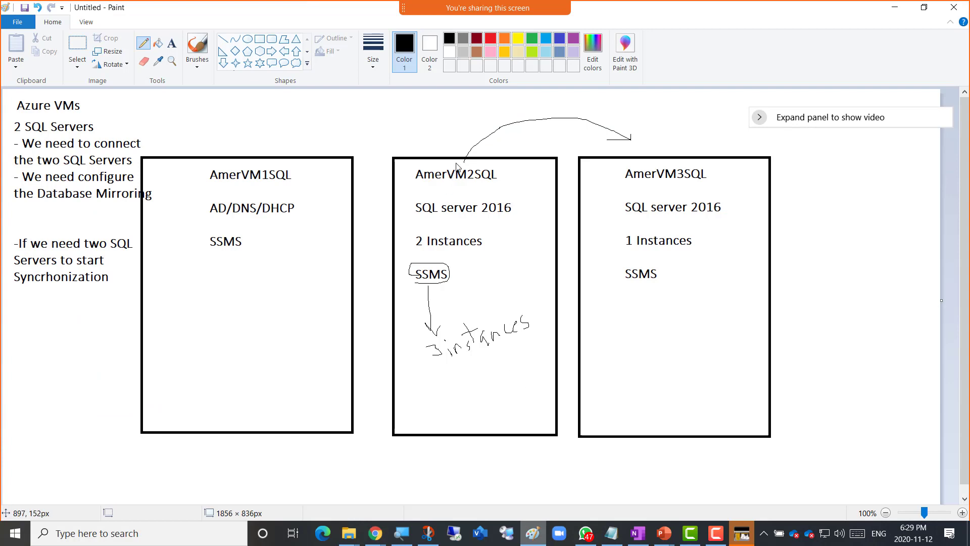
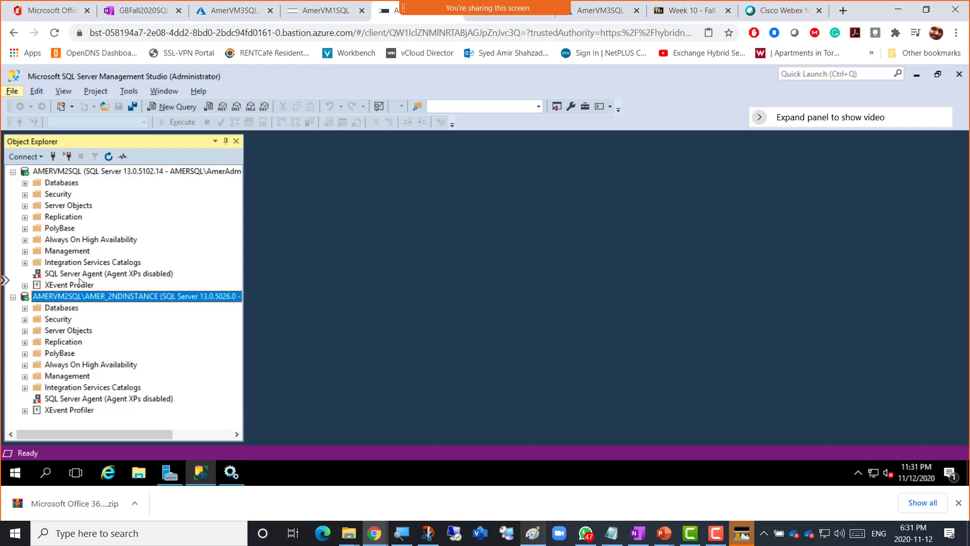
- Open SQL Server 2016 Configuration Manager on AmerVM2SQL and list the SQL Server services
click(52, 157)
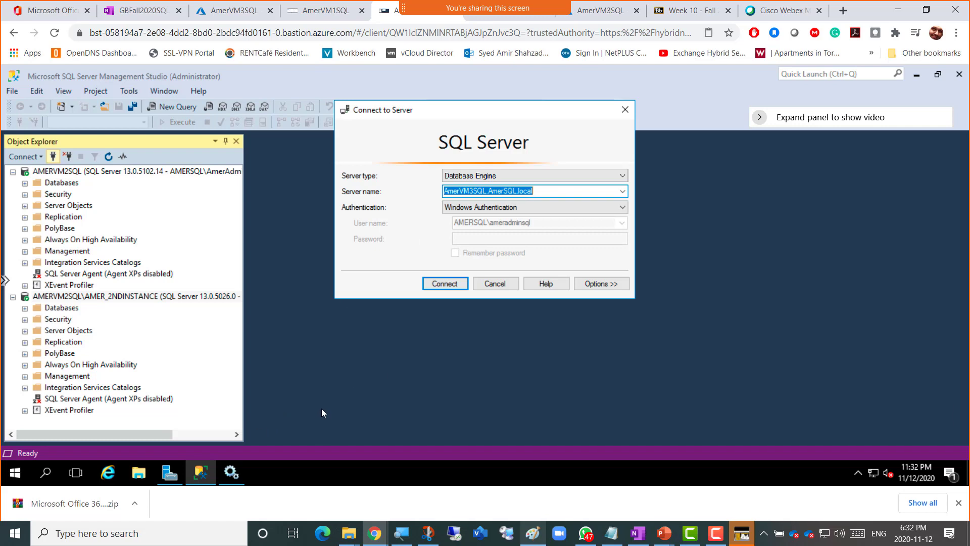
click(494, 283)
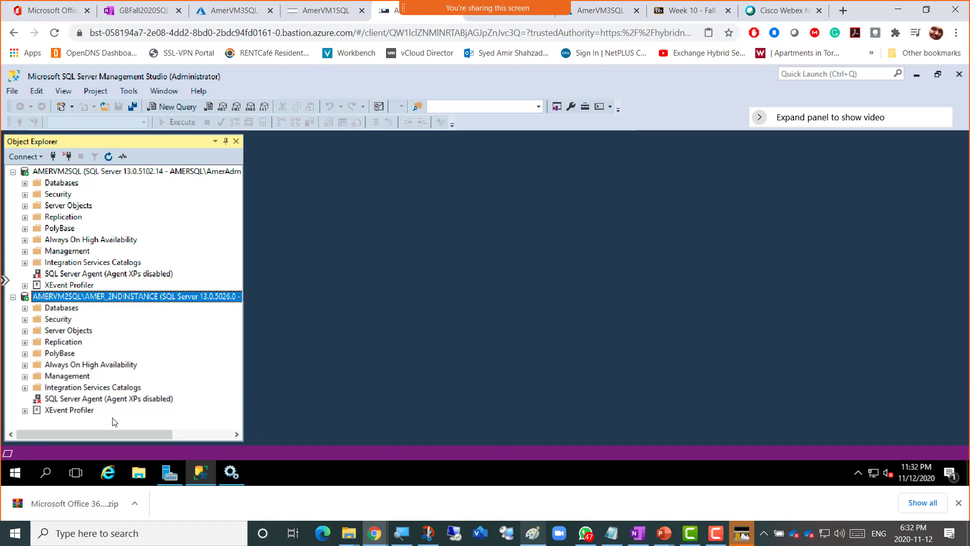
click(16, 474)
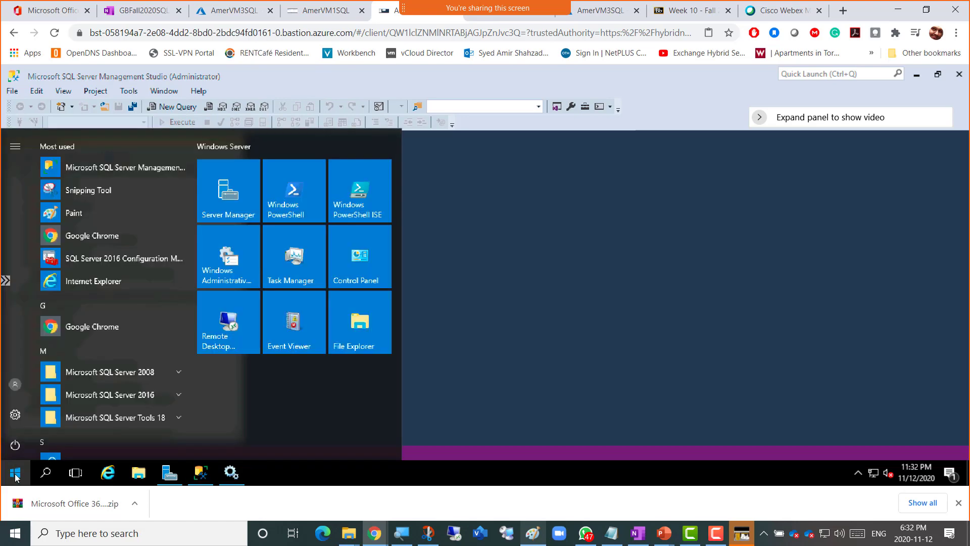
click(128, 261)
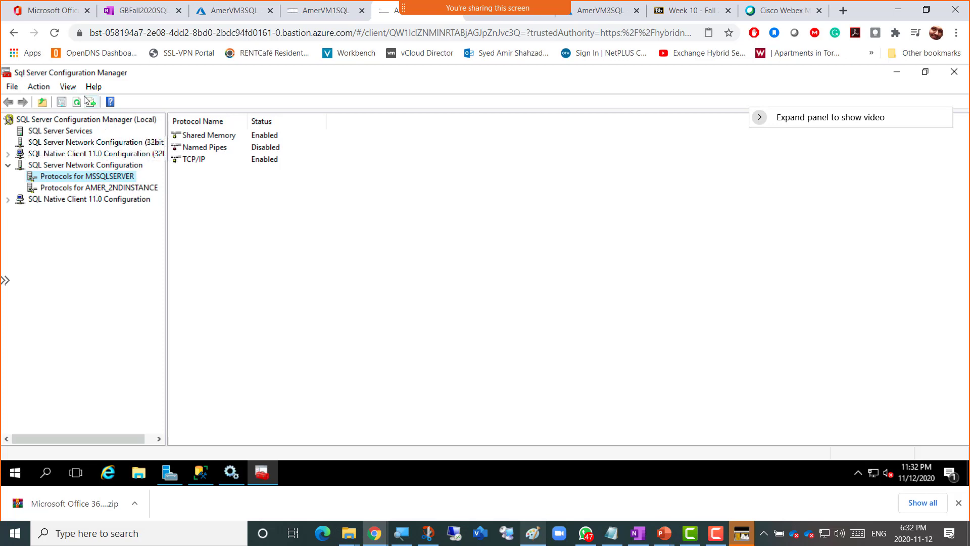
click(65, 131)
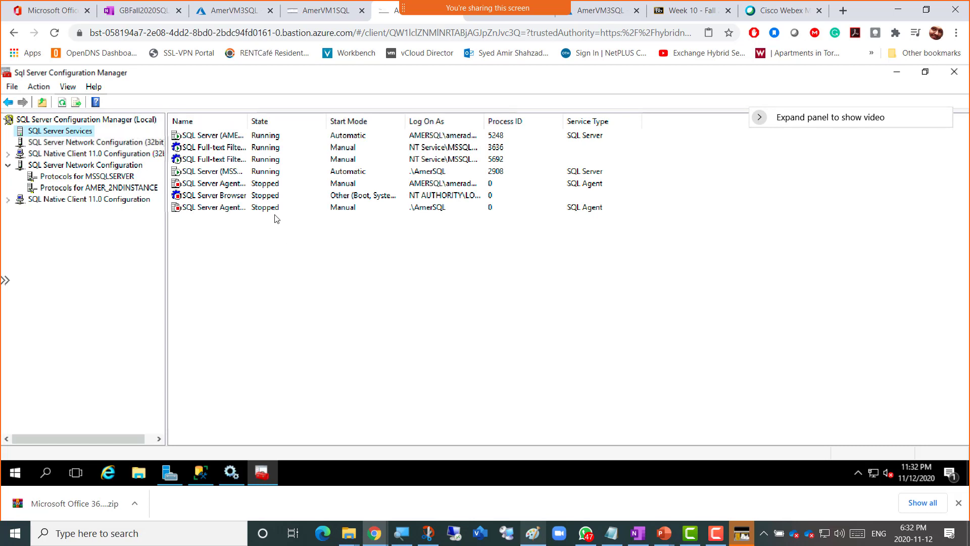
- Widen the Name column to show the full service names and select the SQL Server Browser service
drag(247, 121, 352, 126)
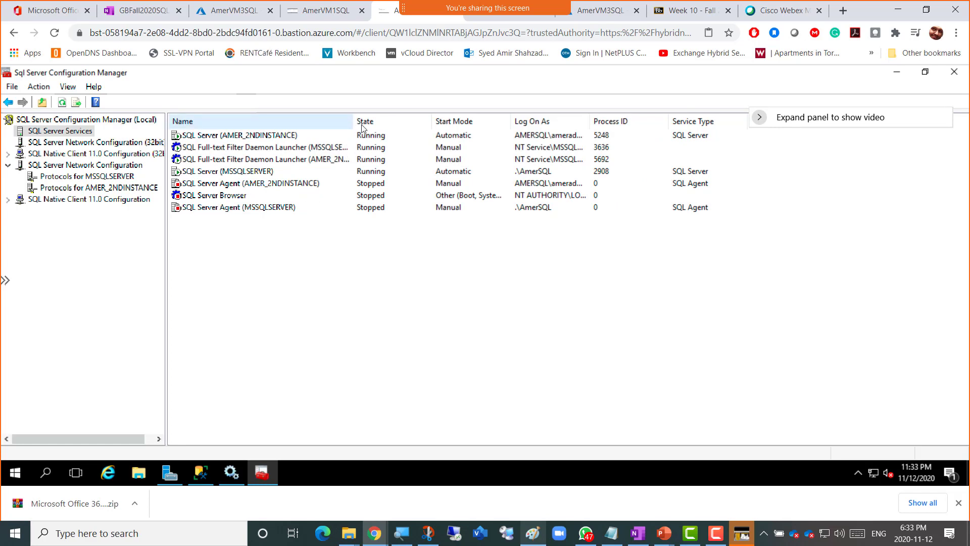
drag(353, 122, 402, 128)
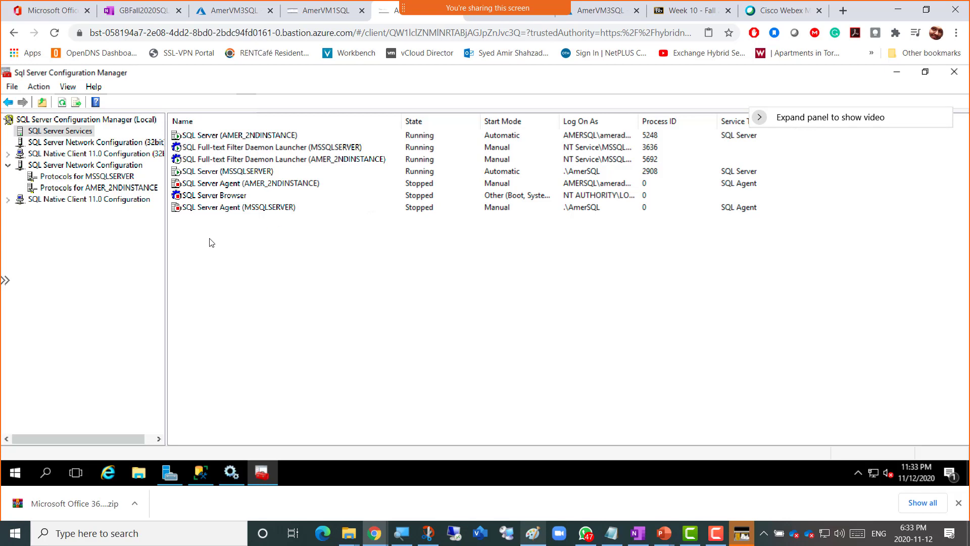
click(235, 200)
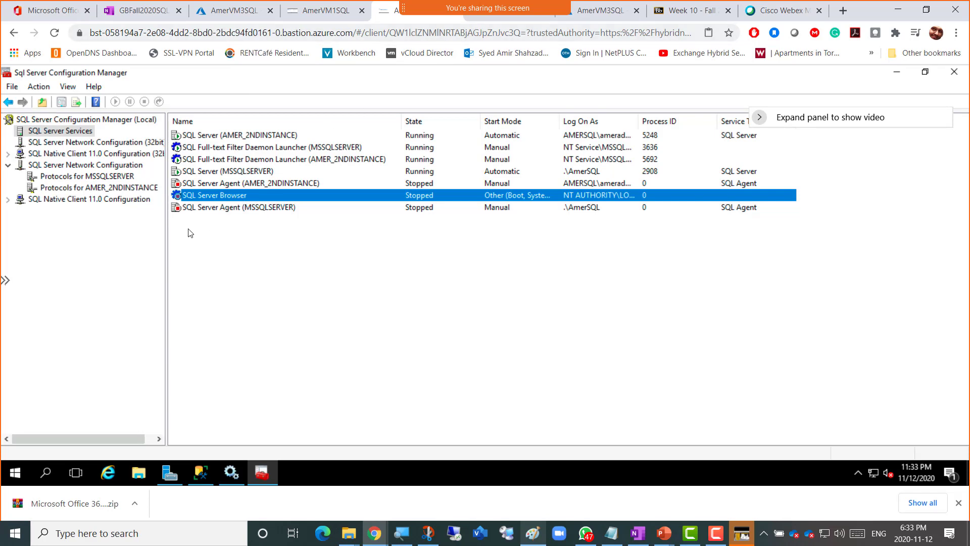
- Switch to the AmerVM3SQL session, dismiss System Properties without changes, and open SQL Server 2016 Configuration Manager
click(491, 20)
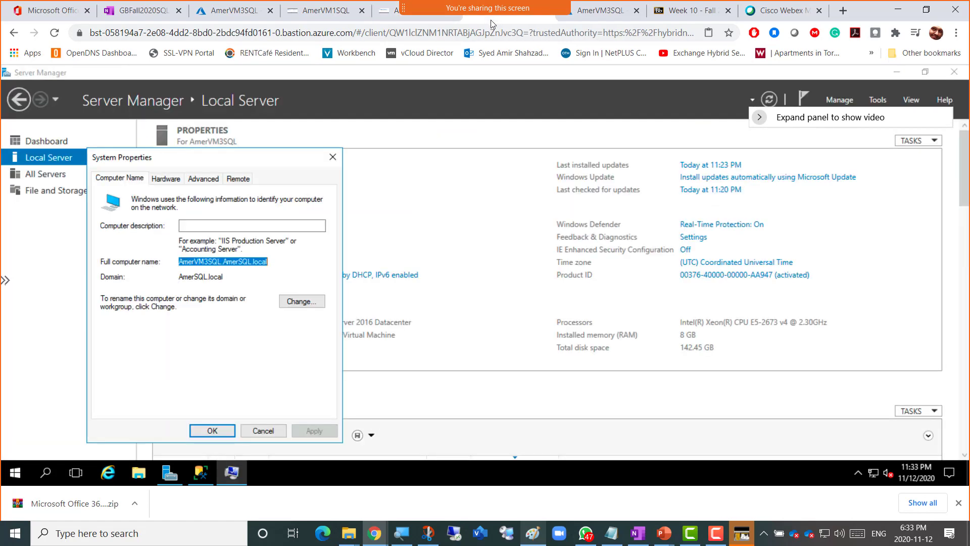
click(259, 431)
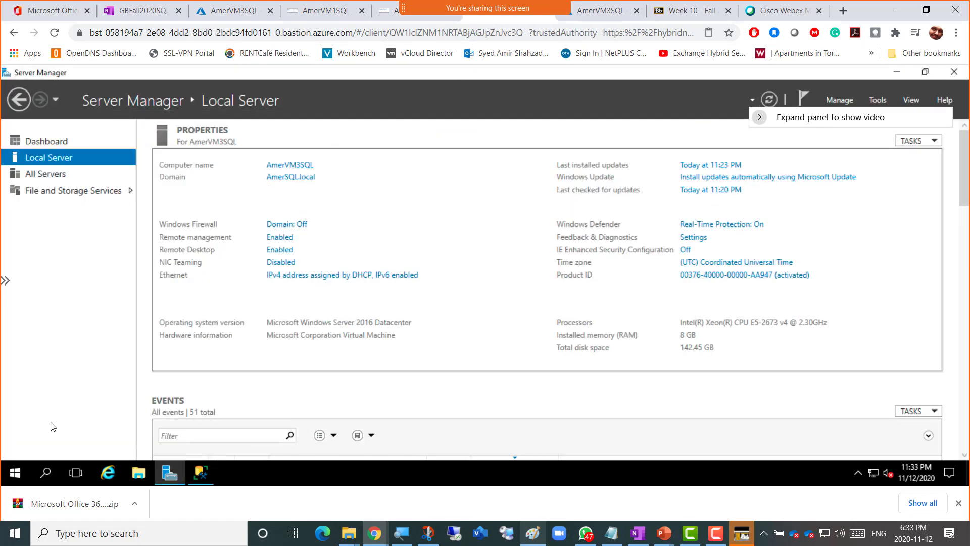
click(17, 475)
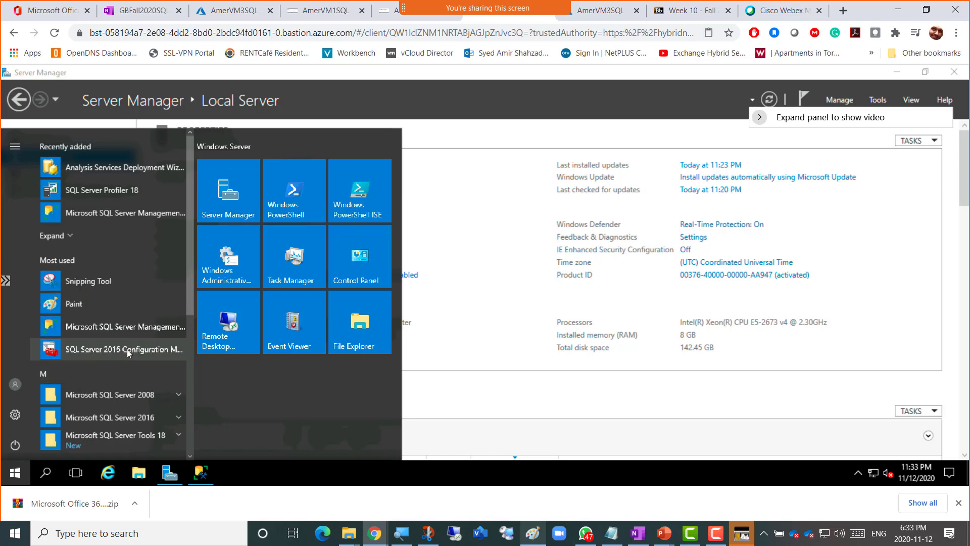
scroll(126, 348, down, 3)
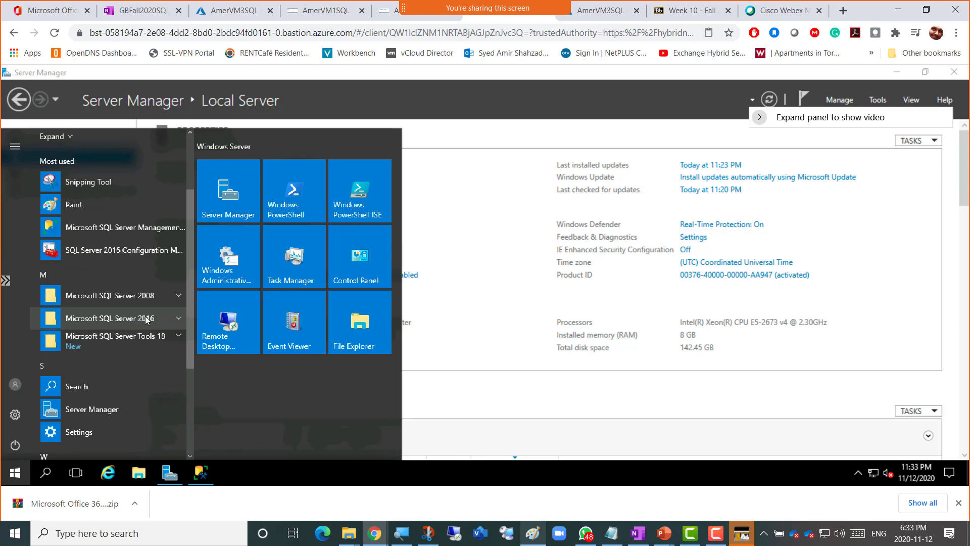
click(146, 319)
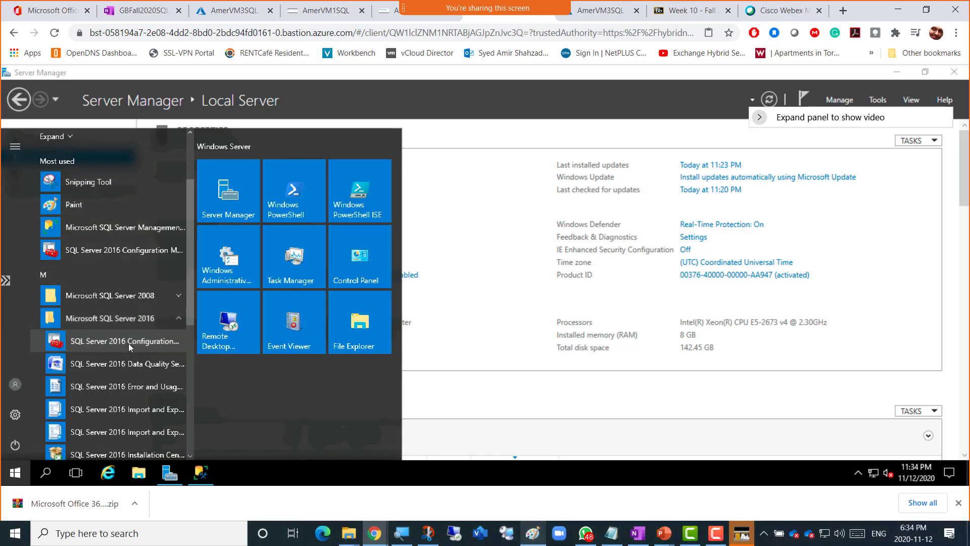
click(110, 248)
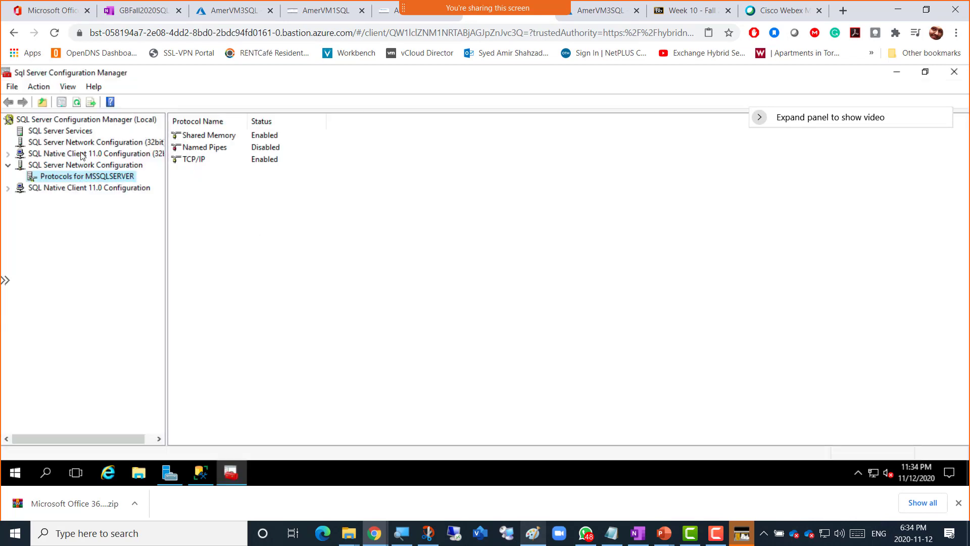
- List the SQL Server services on AmerVM3SQL and widen the Start Mode column to read the SQL Server Browser entry
click(62, 131)
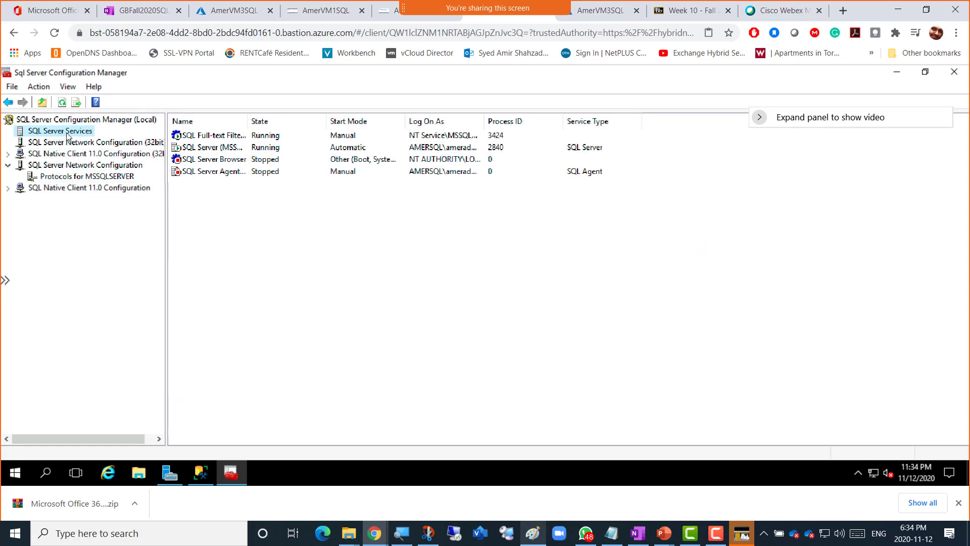
click(221, 160)
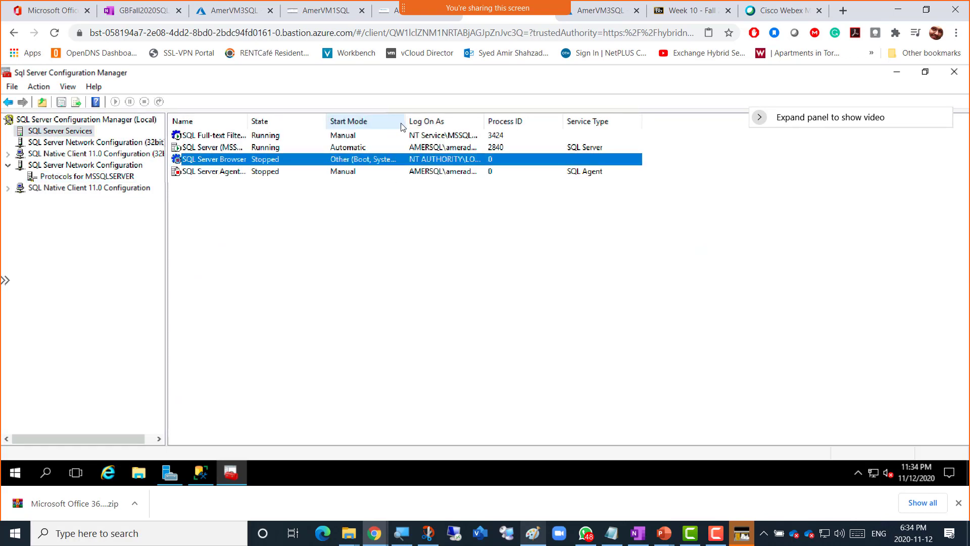
drag(405, 126, 467, 214)
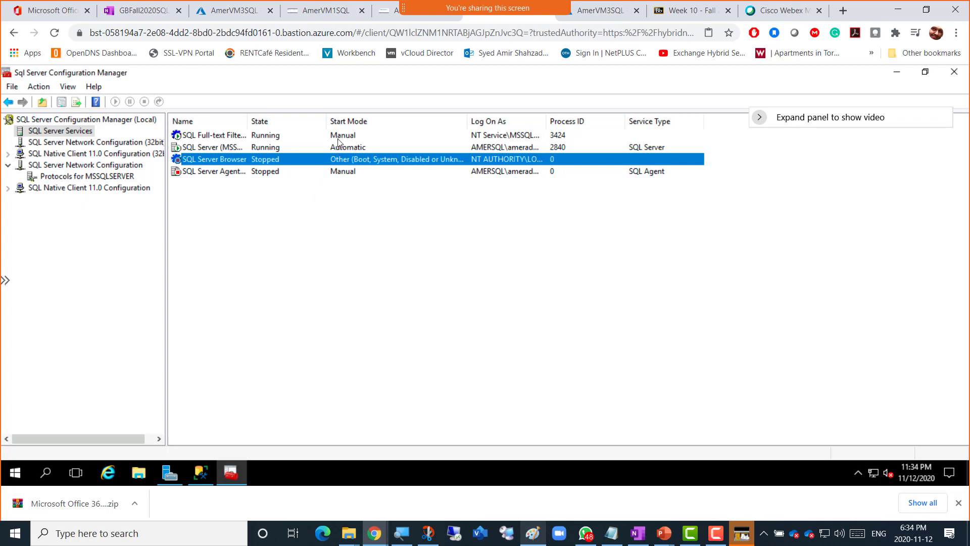
- Return to the AmerVM2SQL session and set the SQL Server Browser service's start mode to Automatic
click(384, 19)
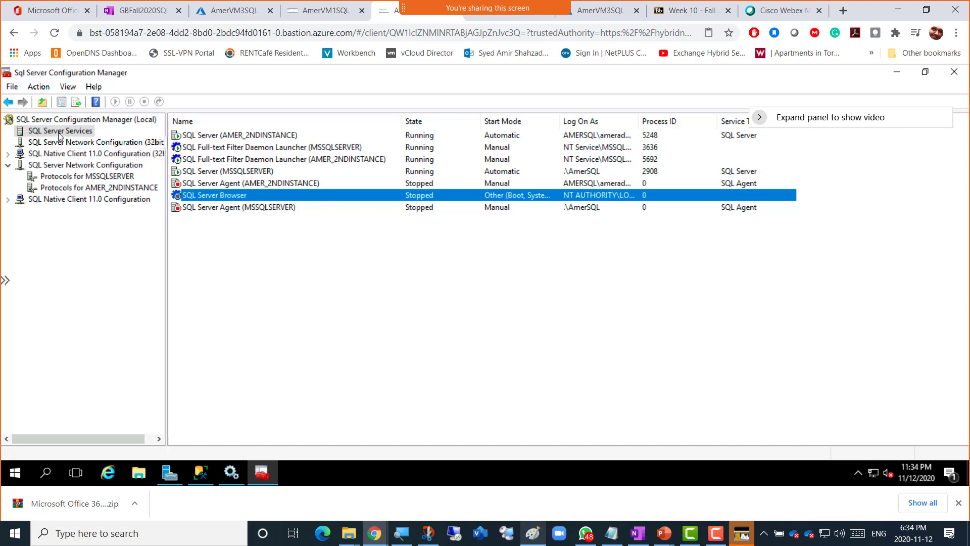
click(60, 133)
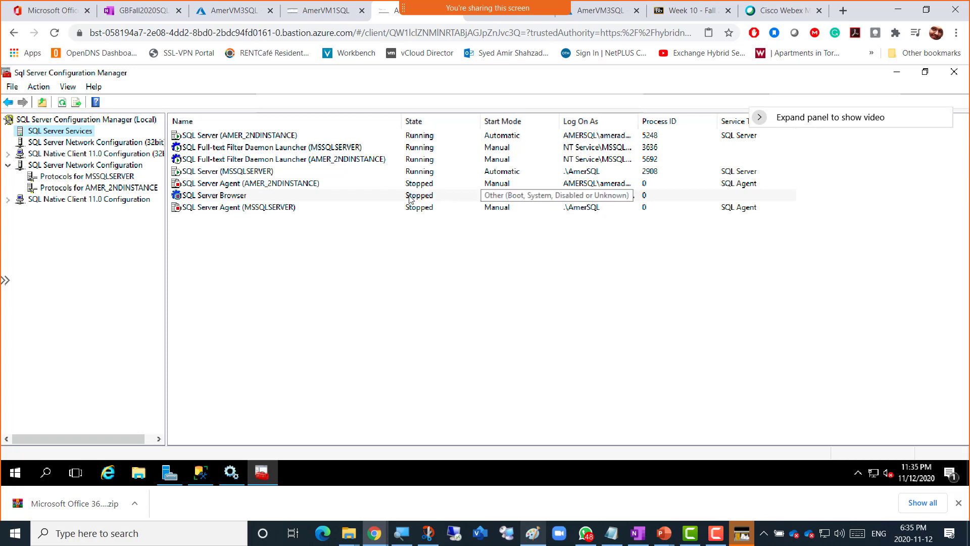
double_click(214, 196)
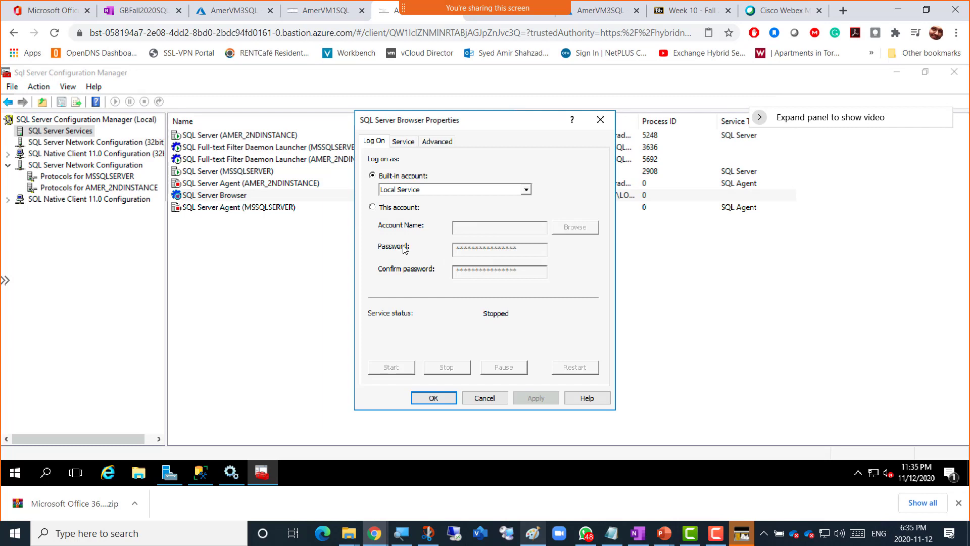
click(402, 143)
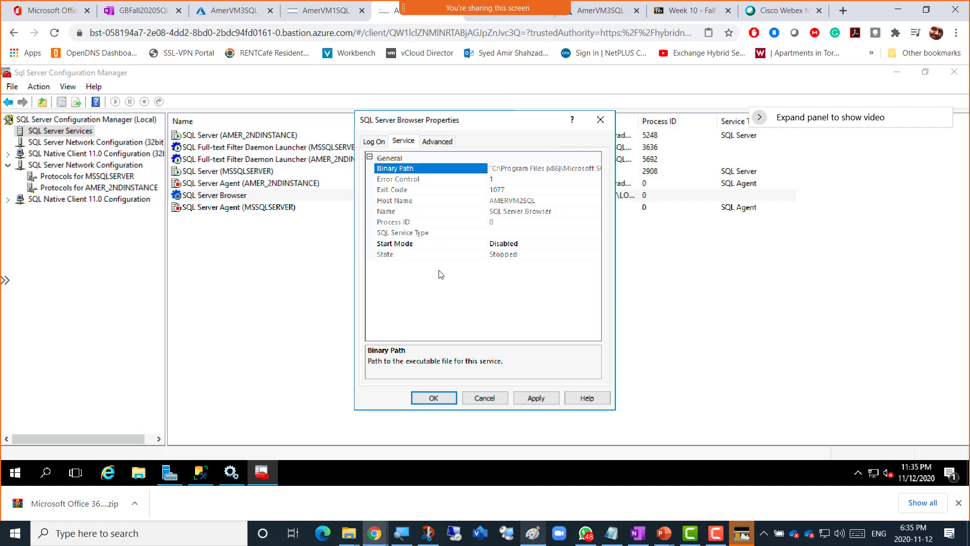
click(410, 245)
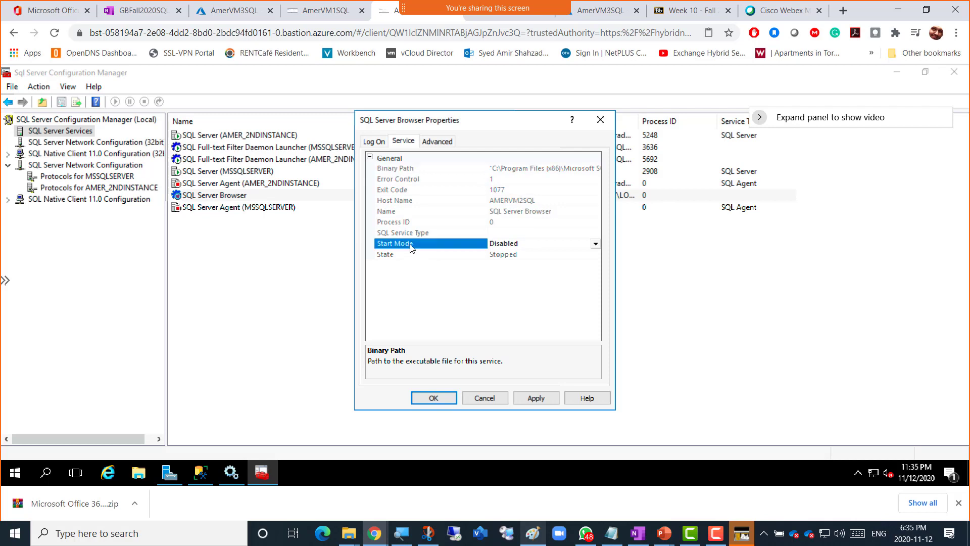
click(596, 244)
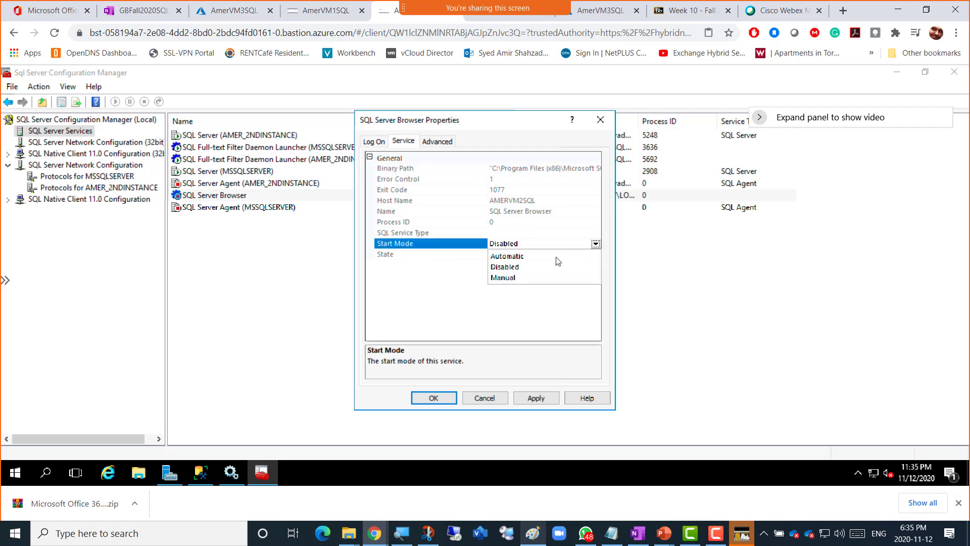
click(530, 256)
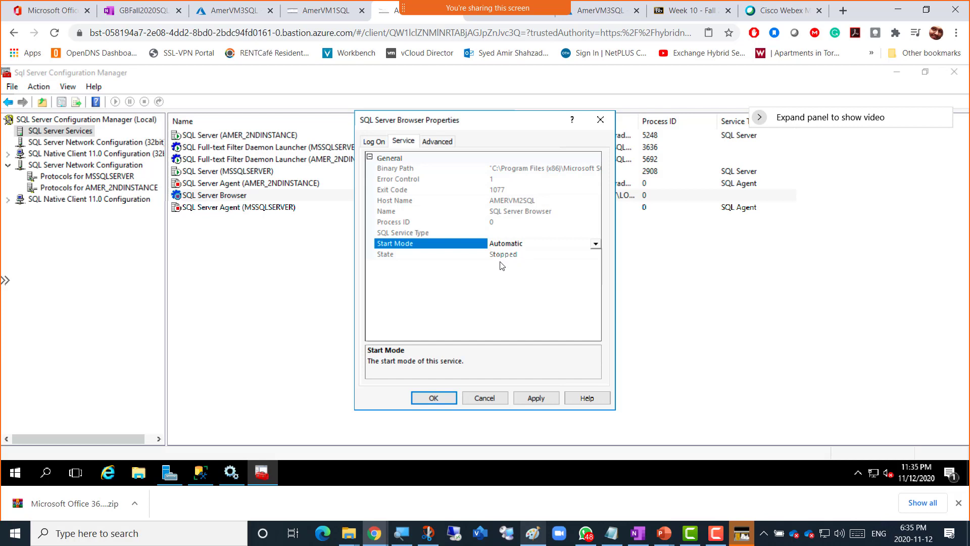
click(533, 399)
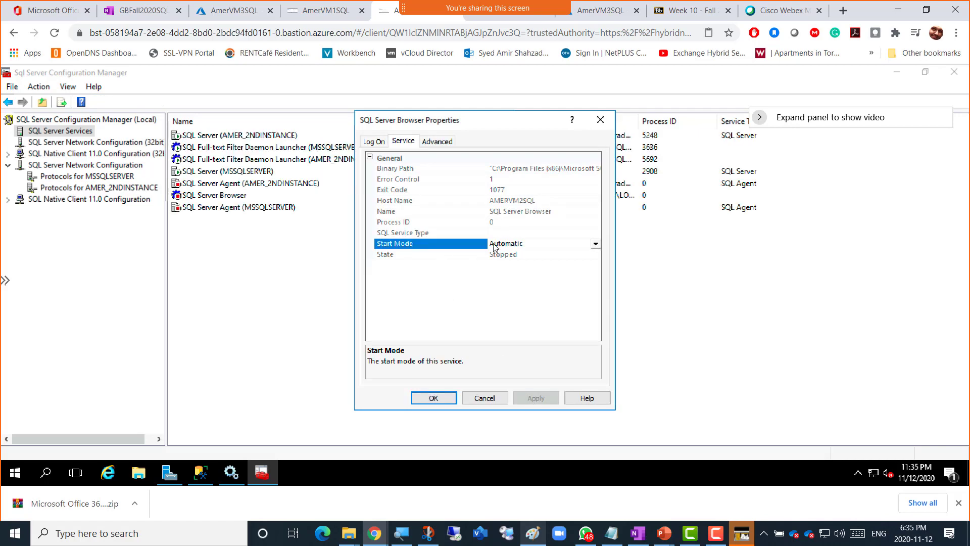
click(433, 398)
- Start the SQL Server Browser service on AmerVM2SQL
click(211, 199)
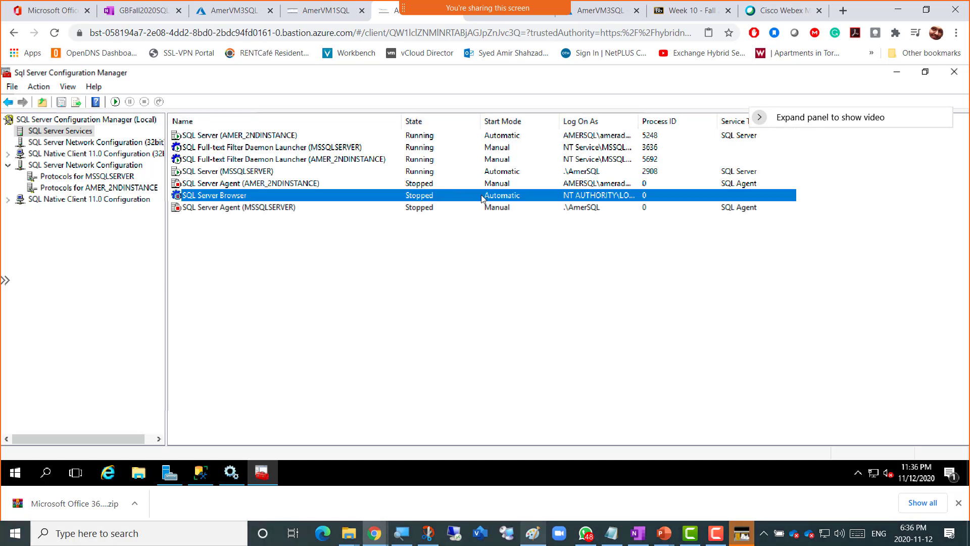
right_click(237, 197)
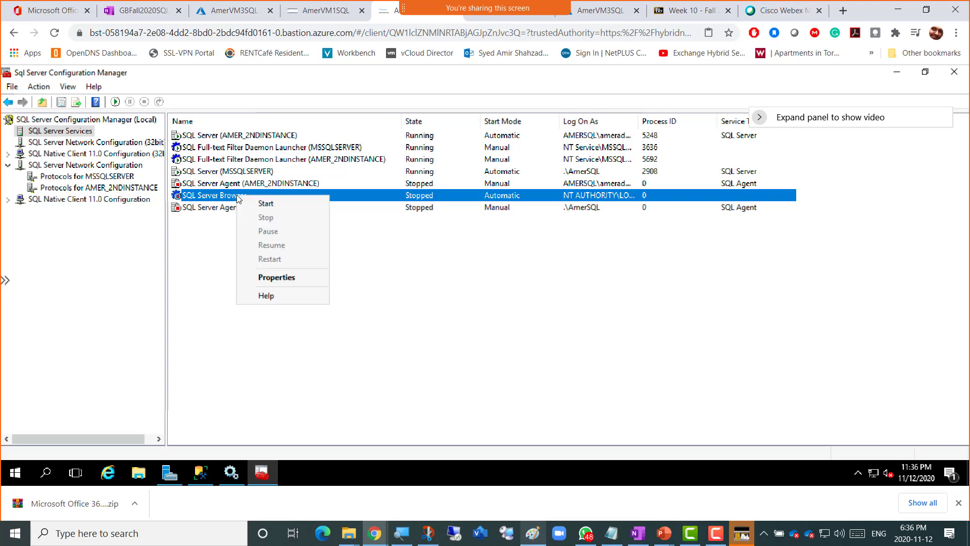
click(276, 203)
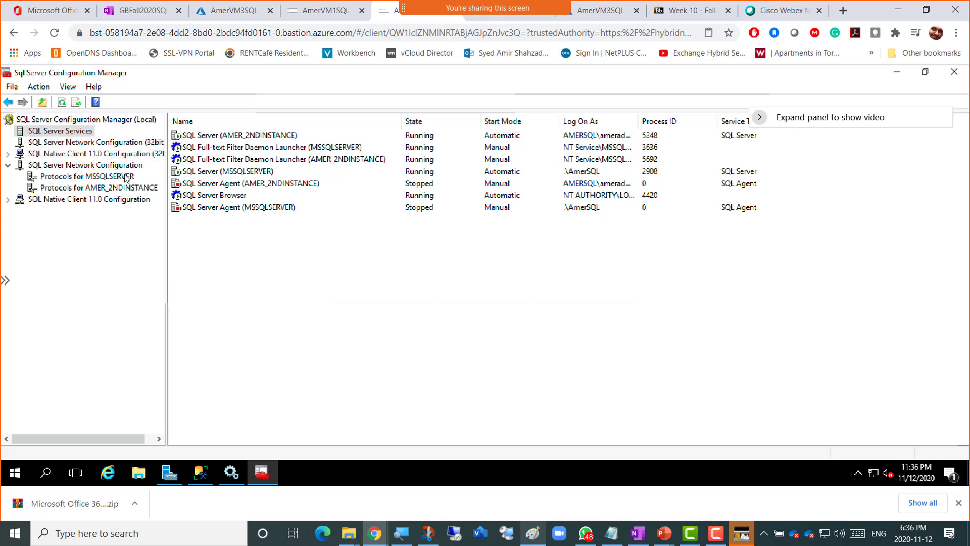
- Enable the Named Pipes protocol for the MSSQLSERVER instance in SQL Server Network Configuration and accept the restart notice
click(8, 165)
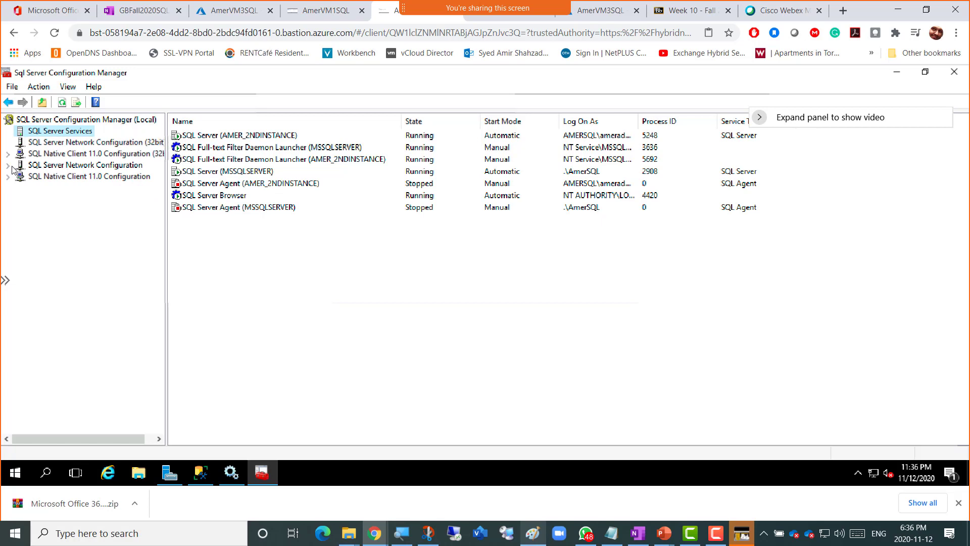
click(8, 165)
click(95, 180)
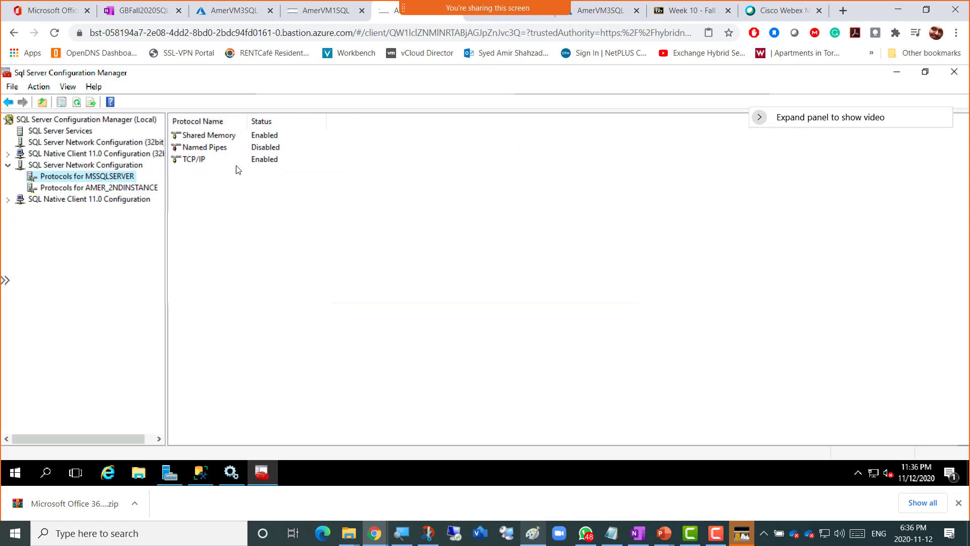
click(211, 149)
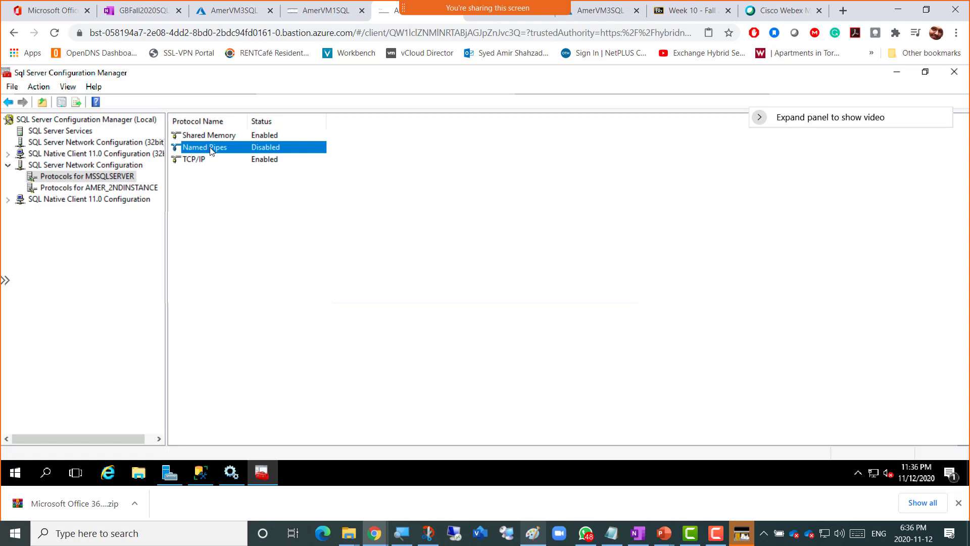
right_click(211, 151)
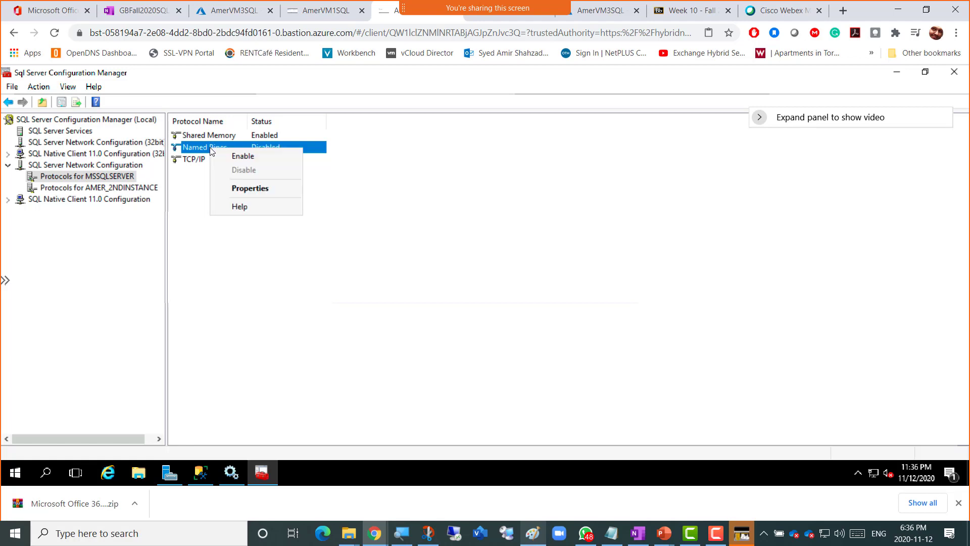
click(255, 159)
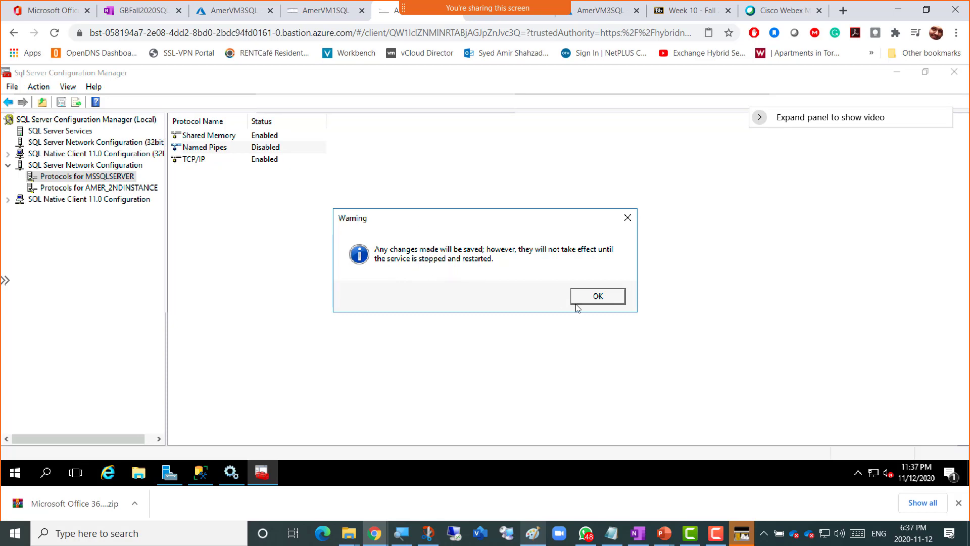
click(611, 299)
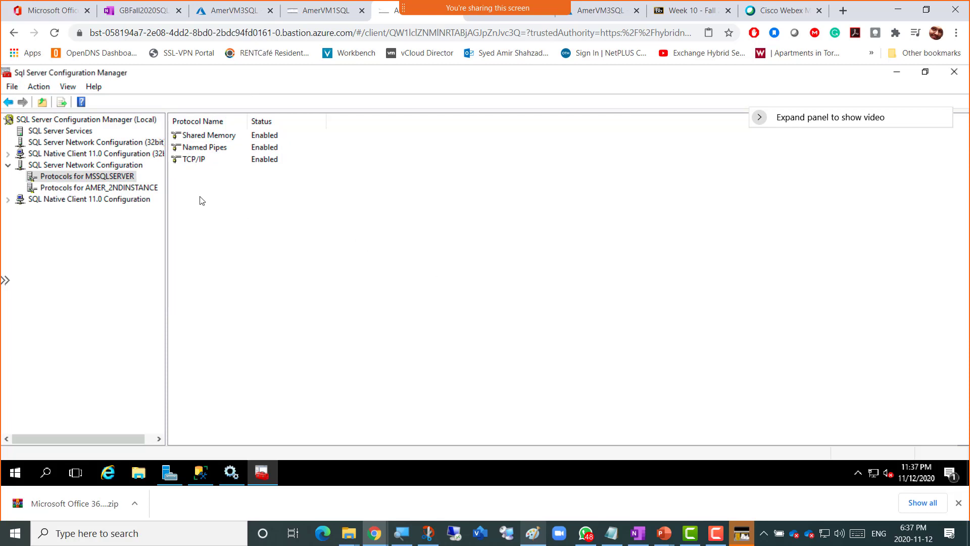
click(243, 472)
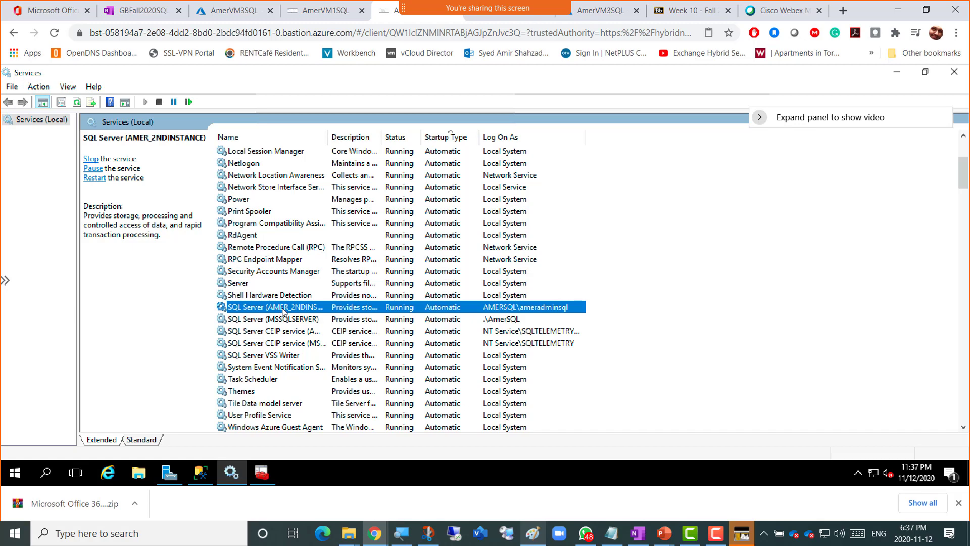
right_click(286, 321)
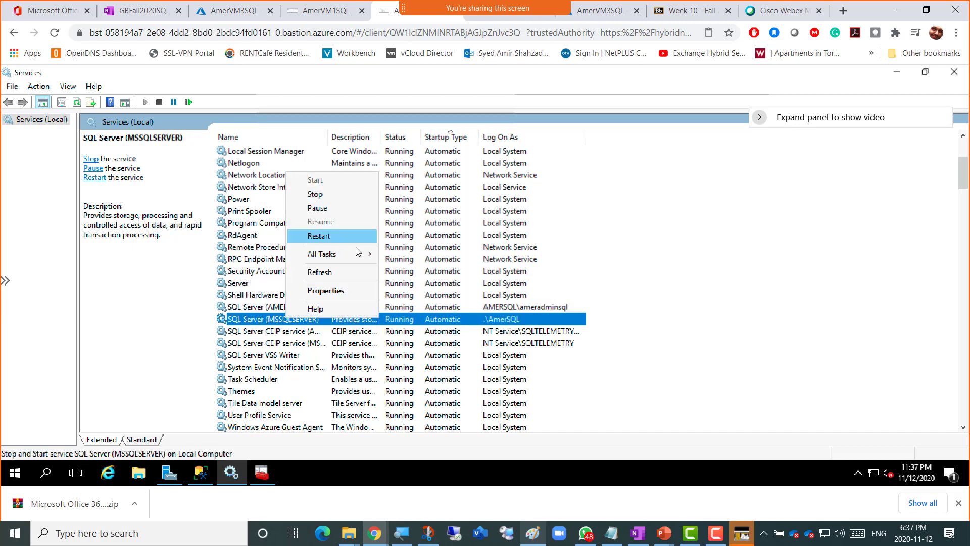
click(622, 377)
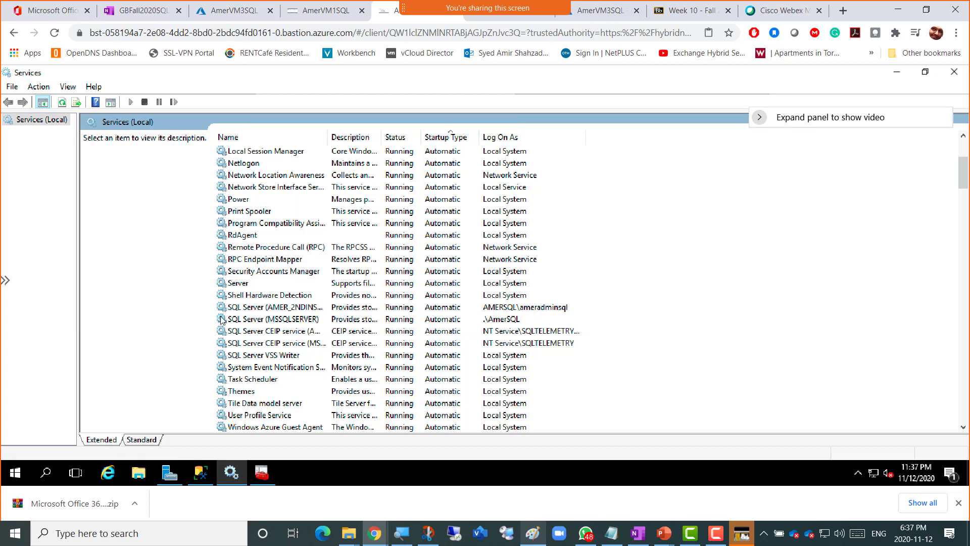
click(897, 72)
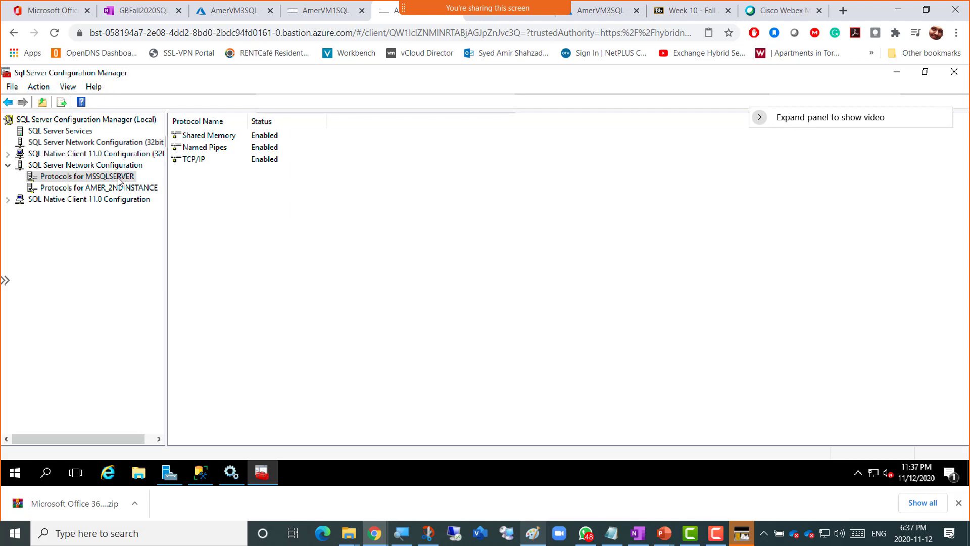
- Refresh the SQL Server services list on AmerVM2SQL and restart the SQL Server (MSSQLSERVER) service
click(76, 133)
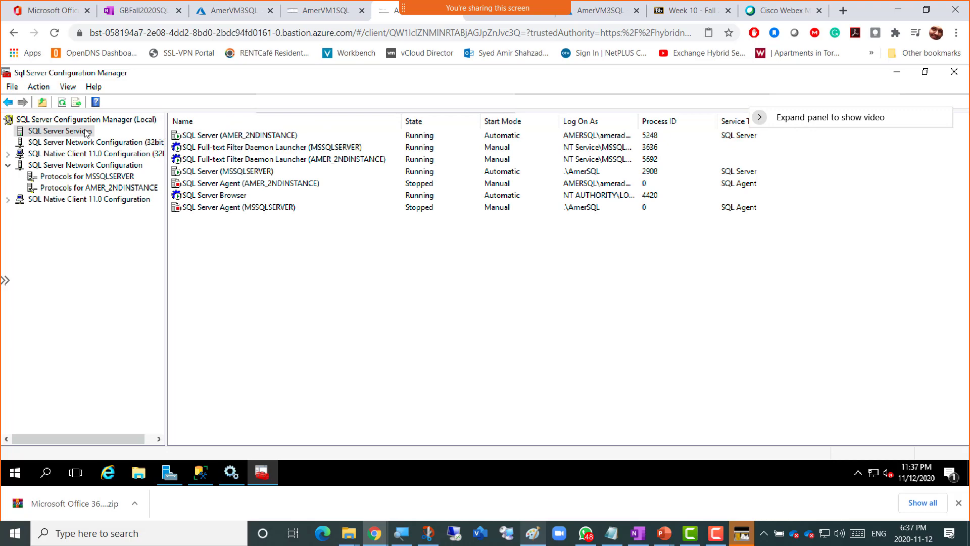
right_click(86, 132)
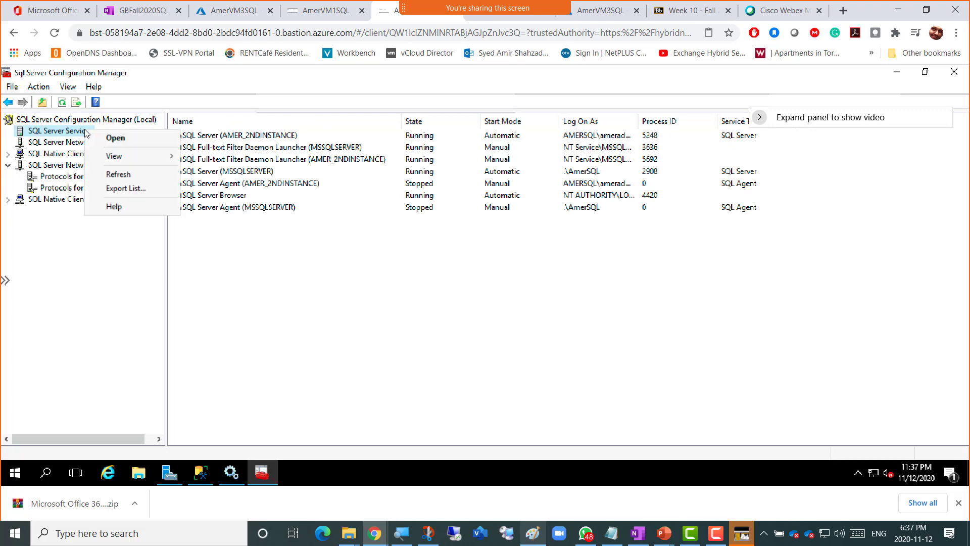
click(121, 173)
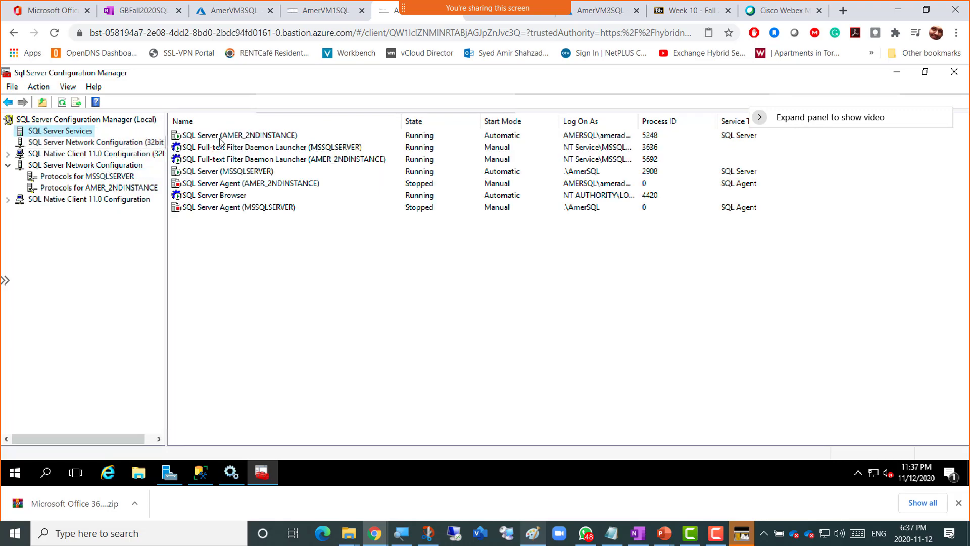
click(266, 173)
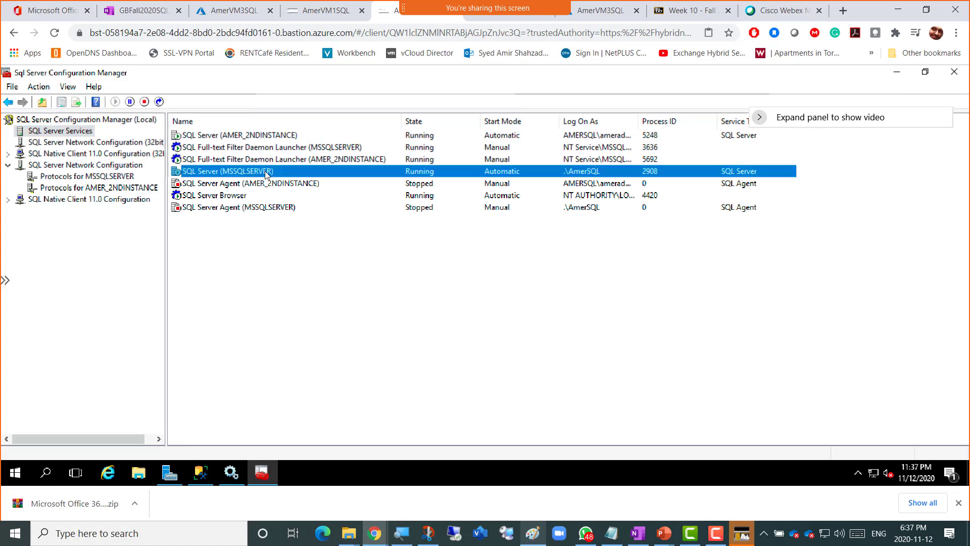
right_click(266, 172)
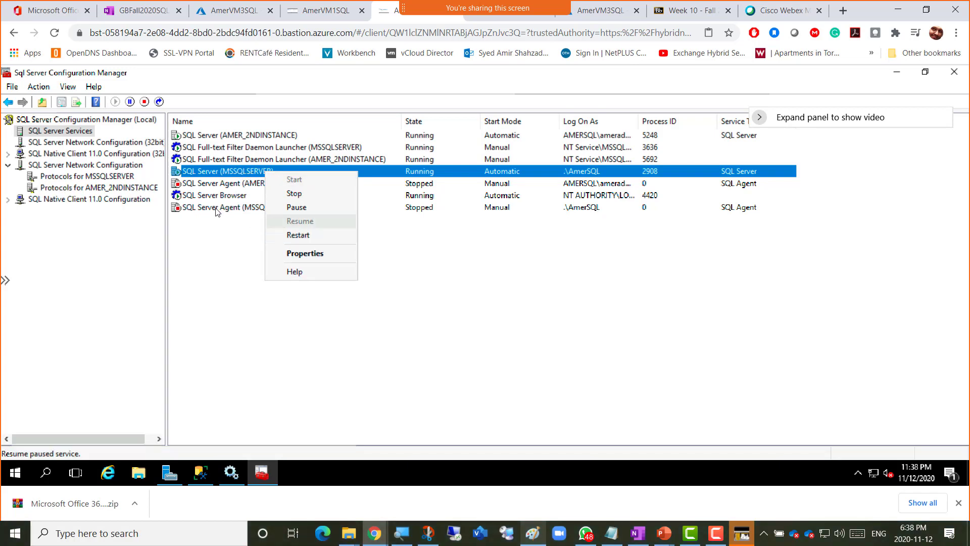
click(313, 236)
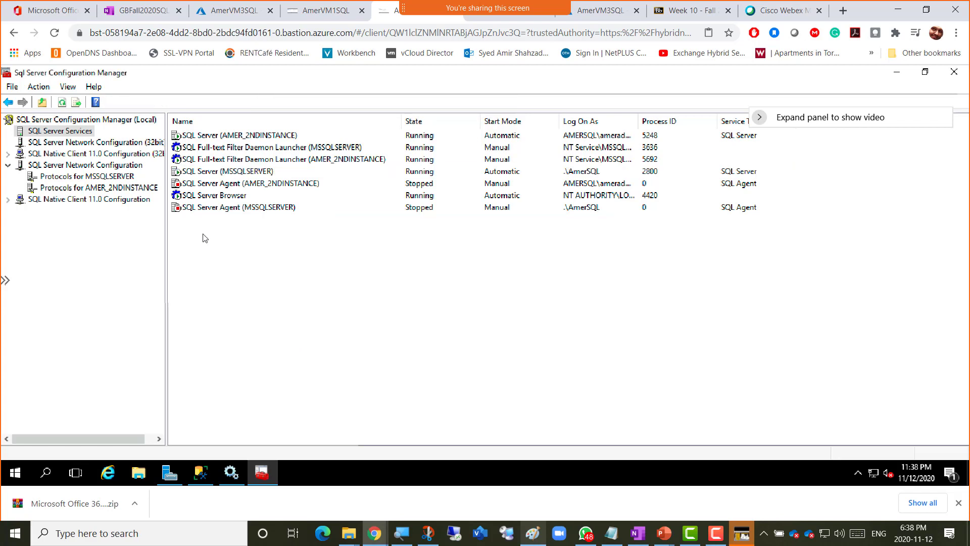
- Switch to the AmerVM3SQL session and open the properties of its SQL Server Browser service
click(214, 197)
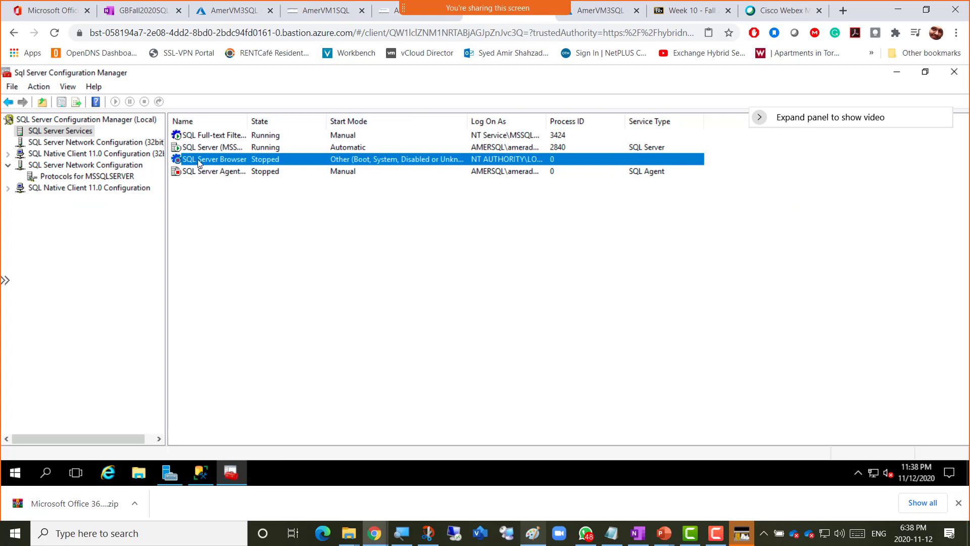
click(216, 190)
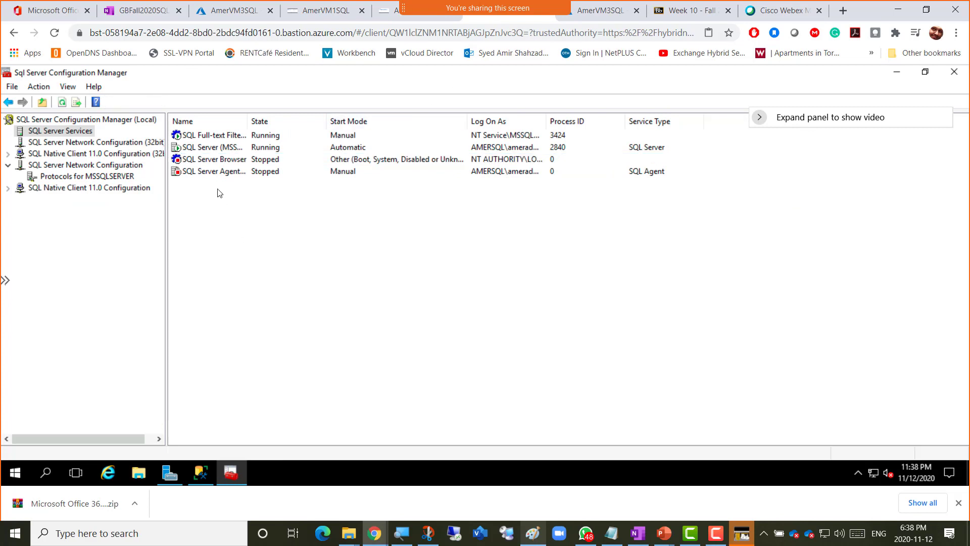
double_click(215, 160)
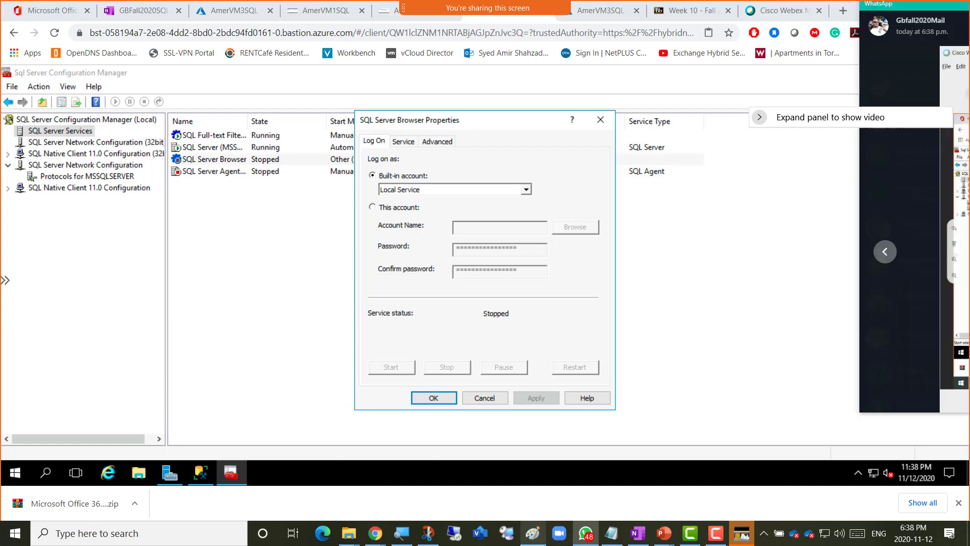
- View the shared WhatsApp screenshot showing the third server's MSSQLSERVER protocols, and move its window out of the way
drag(969, 16, 335, 34)
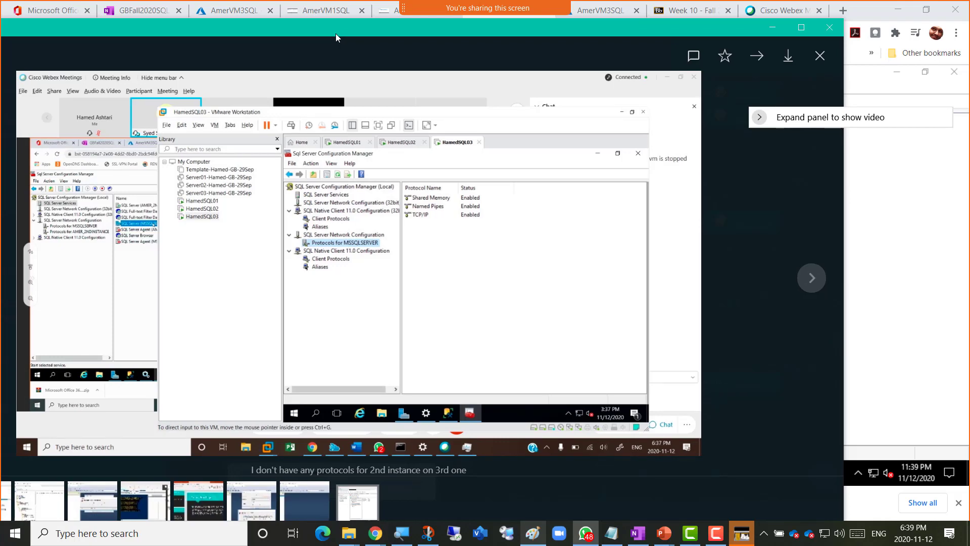
drag(335, 34, 484, 53)
drag(854, 72, 969, 96)
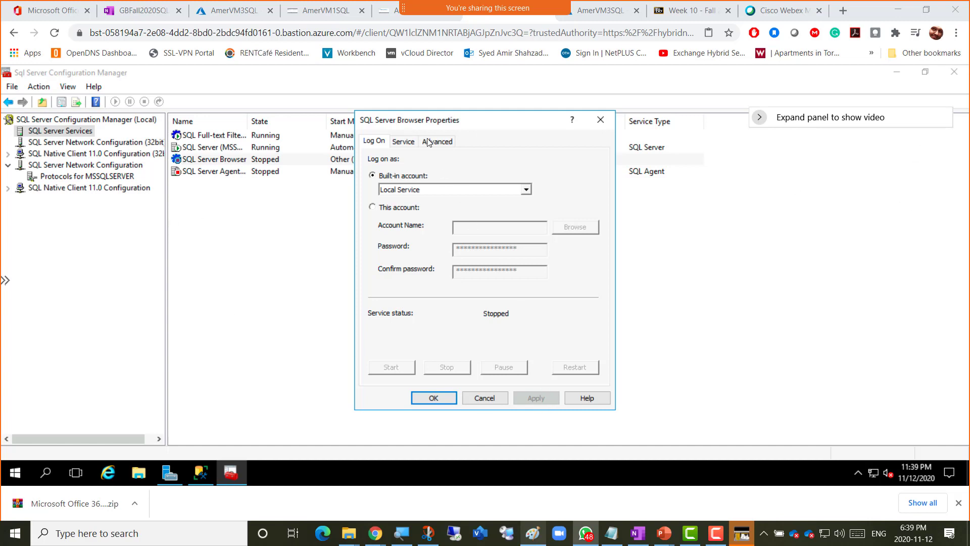
- Set the SQL Server Browser service's start mode to Automatic on AmerVM3SQL and apply the change
click(403, 141)
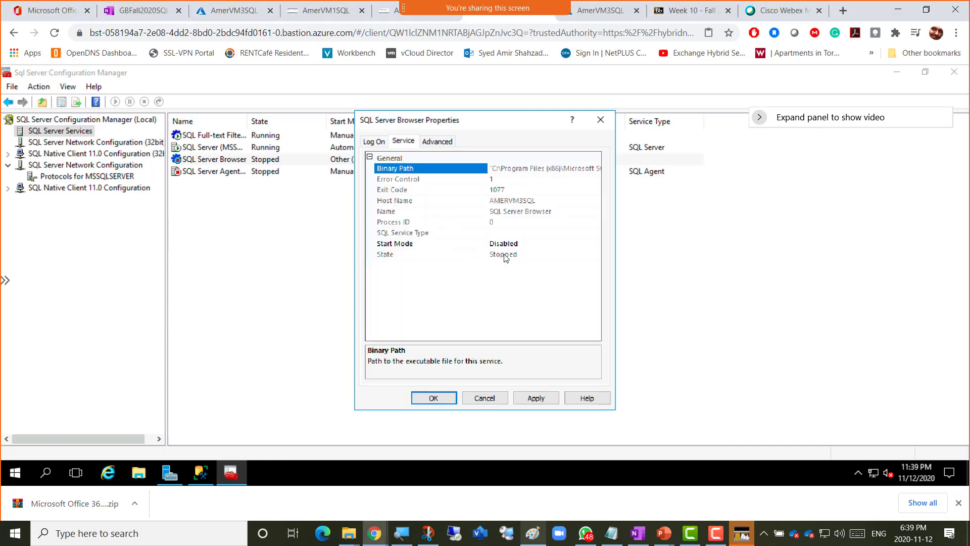
click(535, 243)
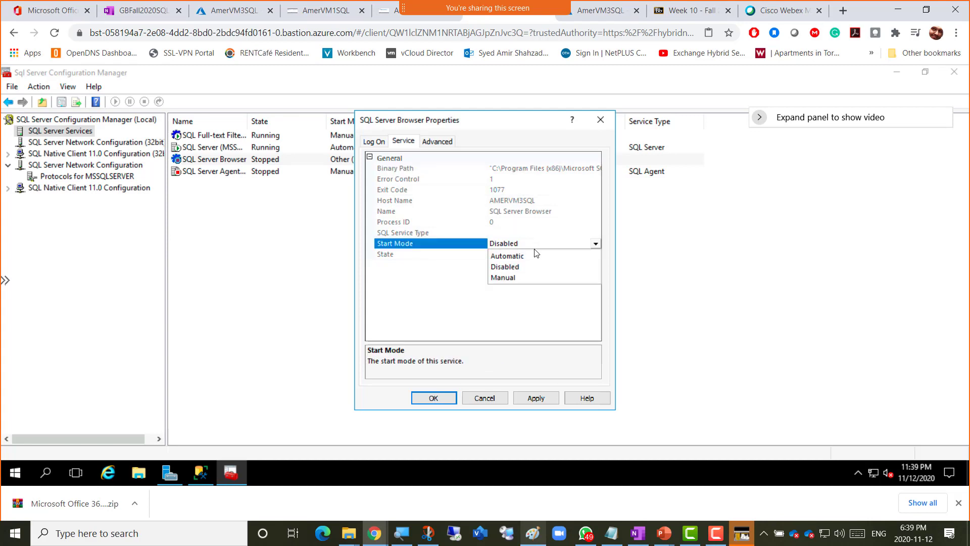
click(536, 257)
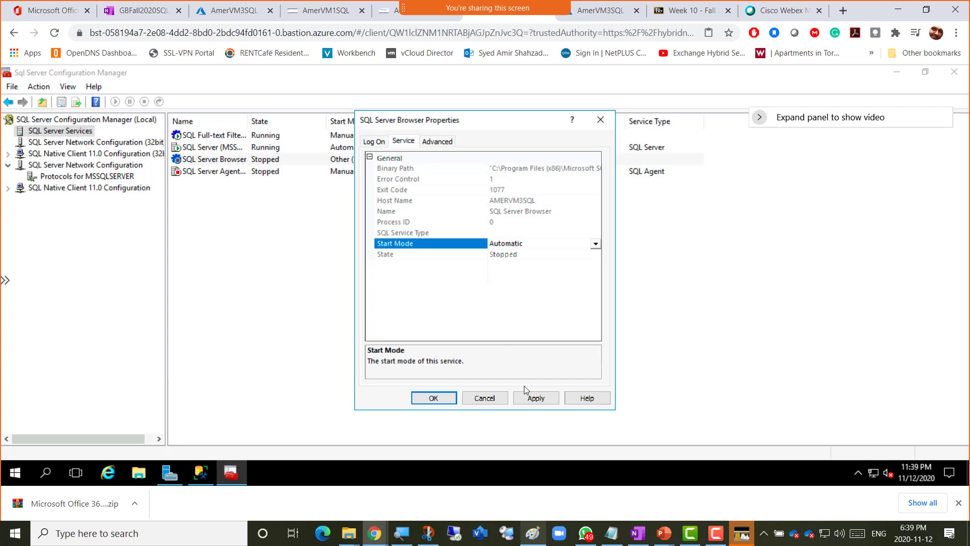
click(531, 398)
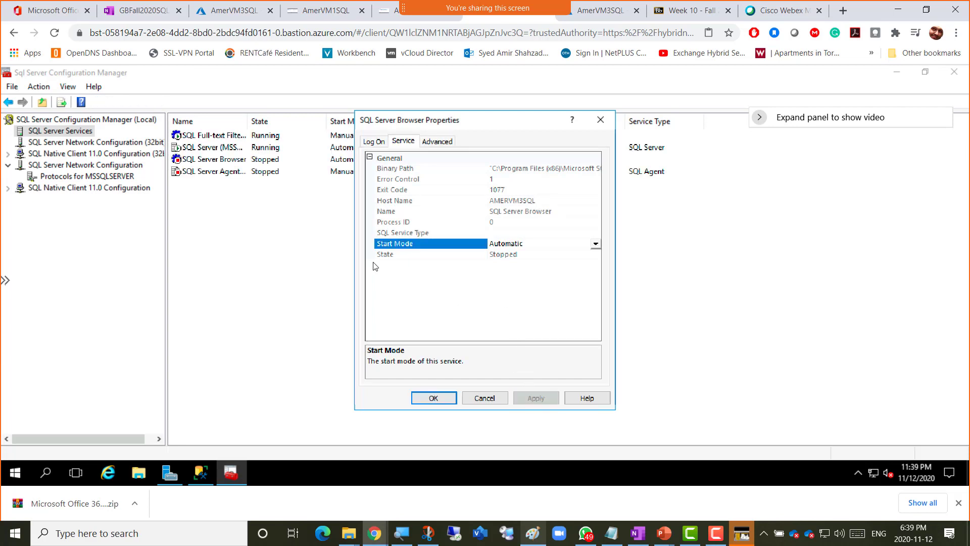
click(433, 397)
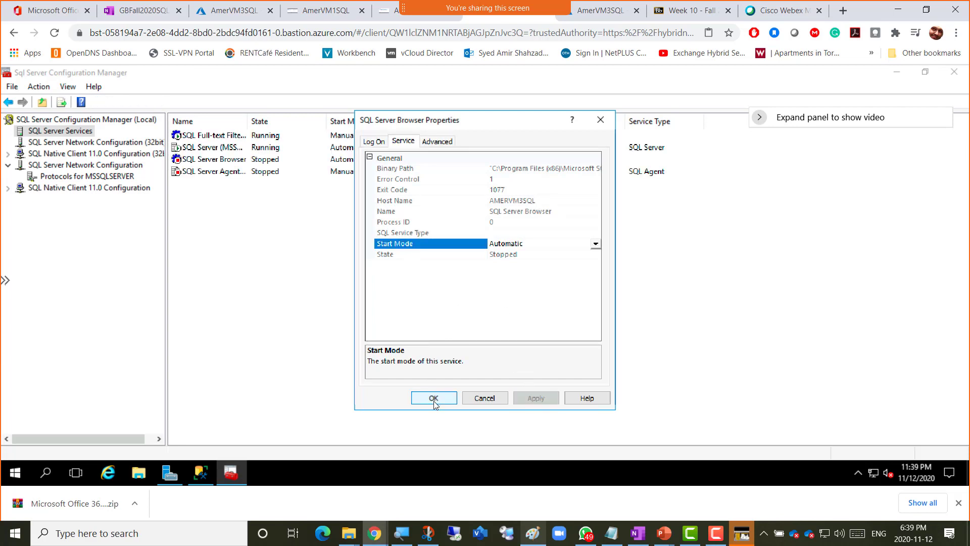
- Start the SQL Server Browser service on AmerVM3SQL and widen the Name column of the services list
click(234, 161)
right_click(233, 162)
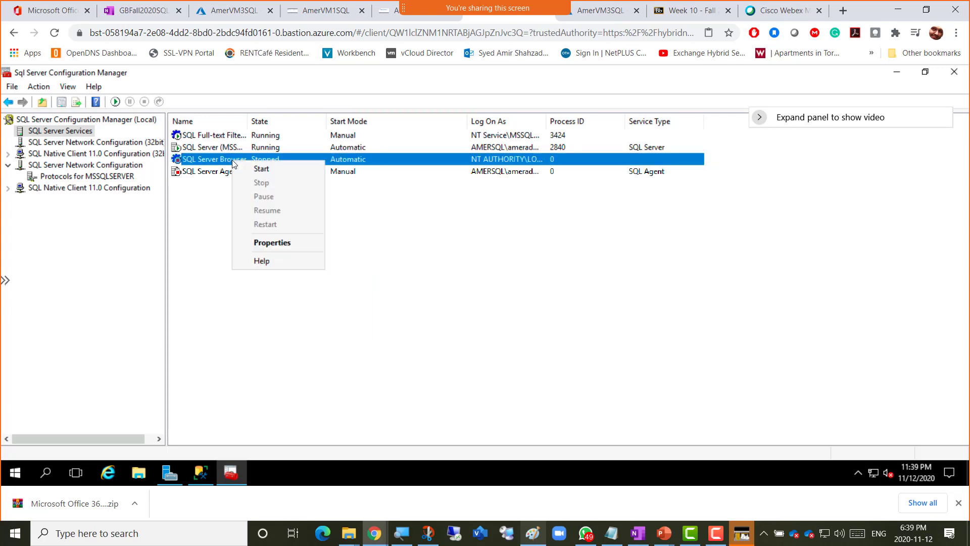
click(283, 170)
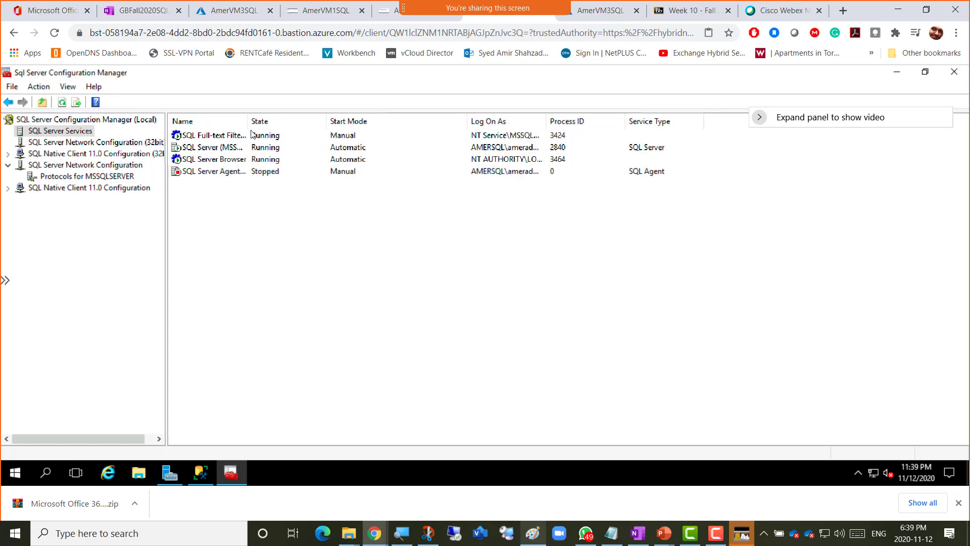
drag(247, 121, 291, 121)
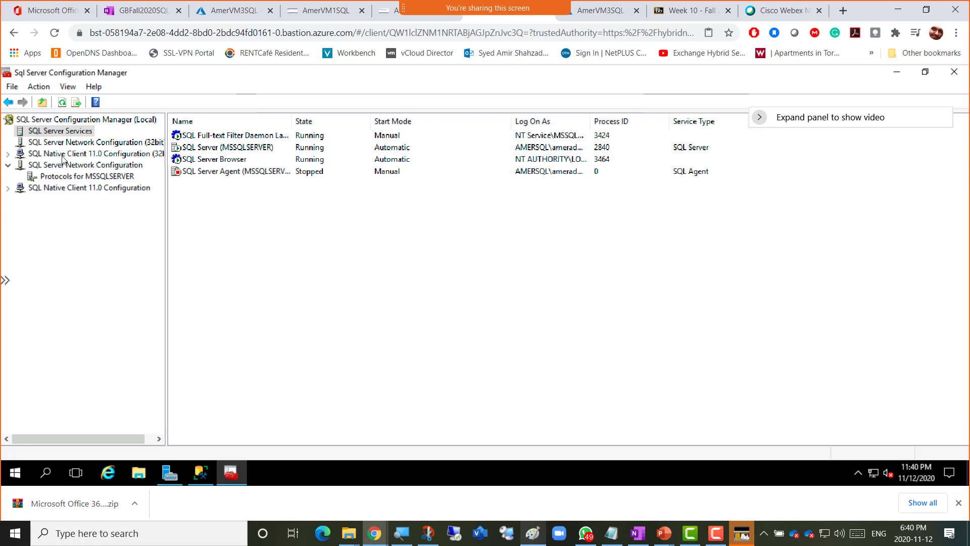
- Enable the Named Pipes protocol for MSSQLSERVER on AmerVM3SQL and accept the restart notice
click(77, 166)
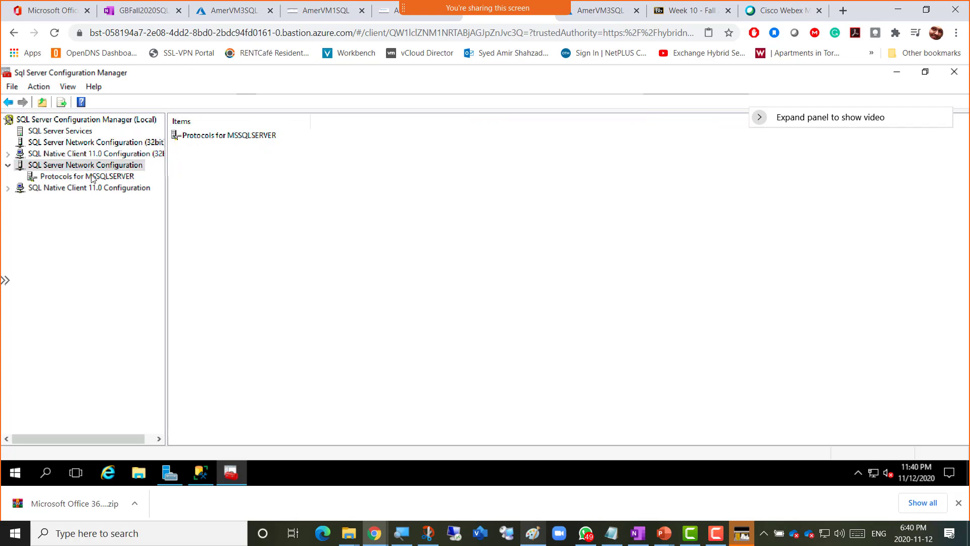
click(60, 177)
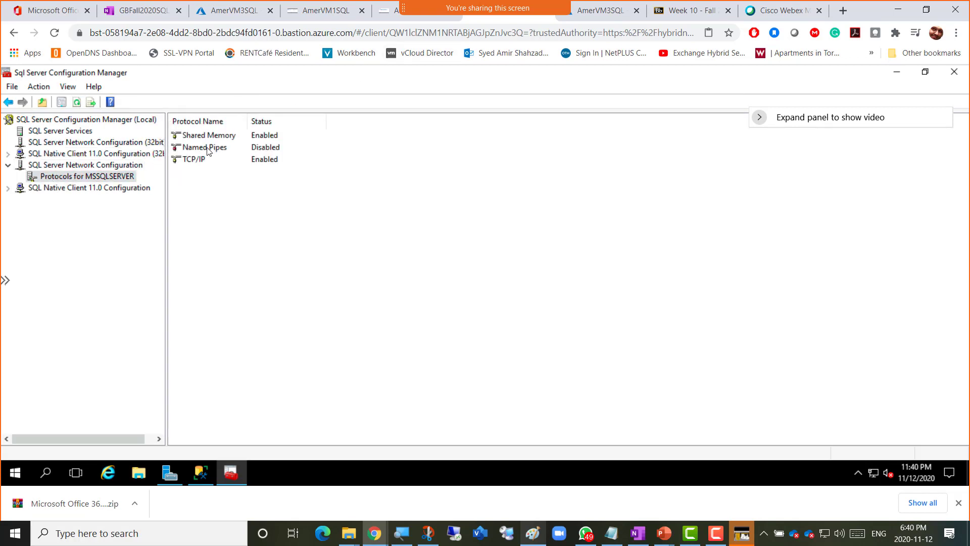
right_click(208, 147)
click(237, 156)
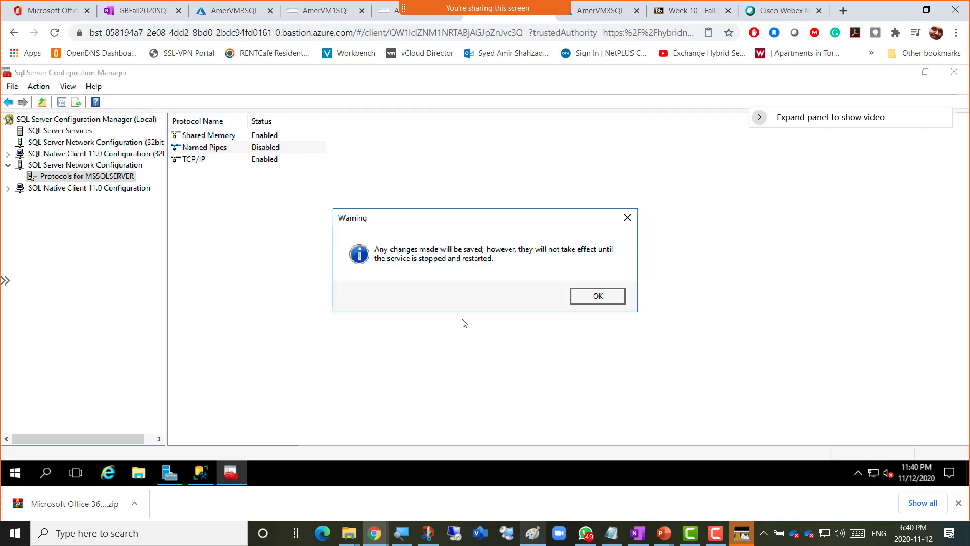
click(616, 296)
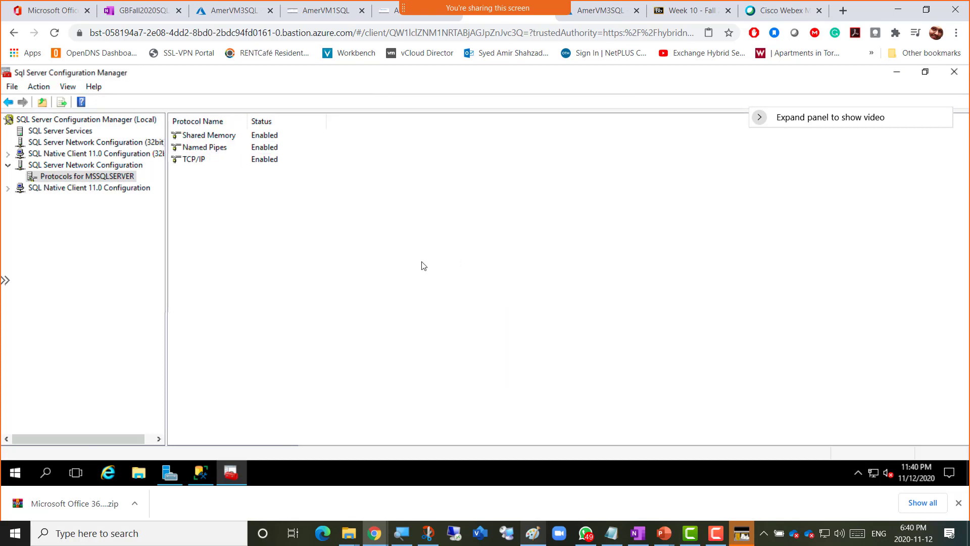
- Show the services list on AmerVM3SQL with full service names and restart the SQL Server (MSSQLSERVER) service
right_click(71, 133)
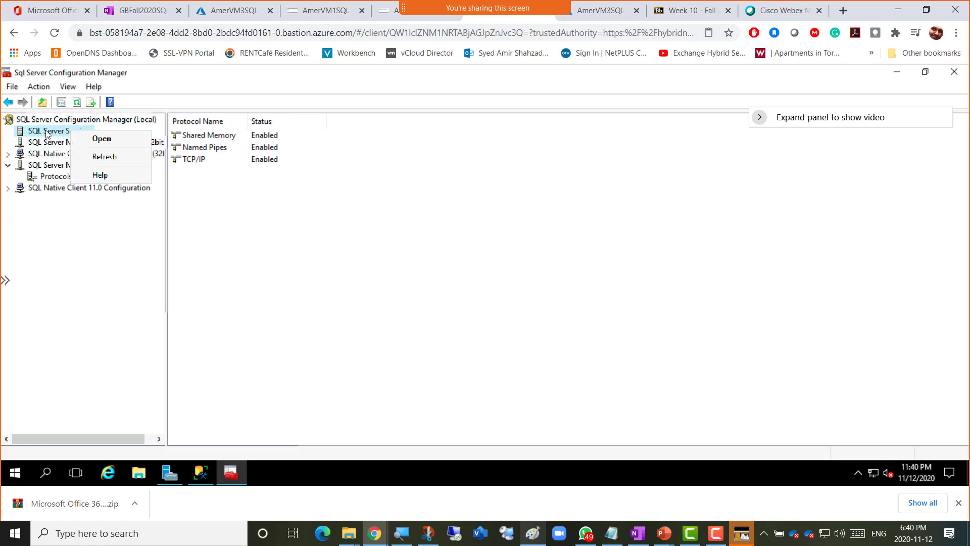
click(49, 133)
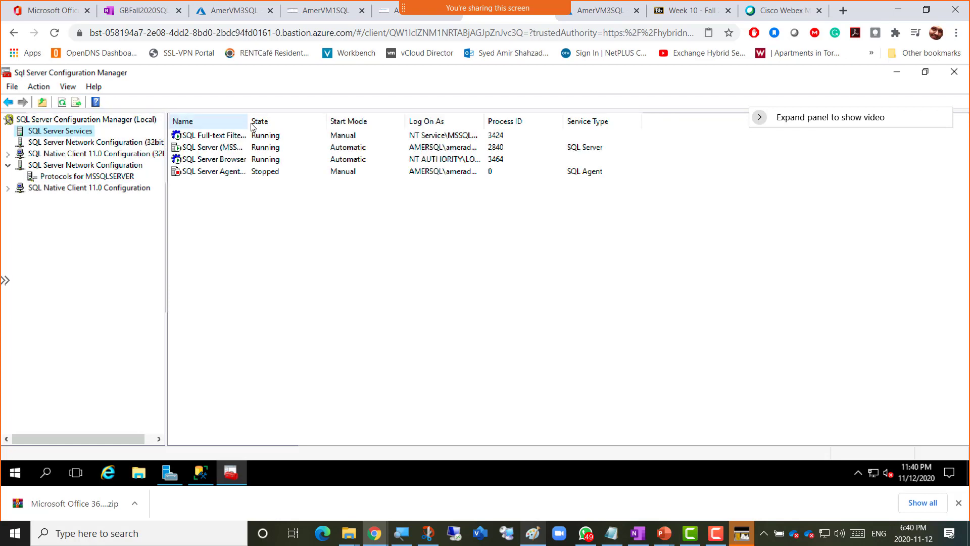
drag(248, 123, 365, 135)
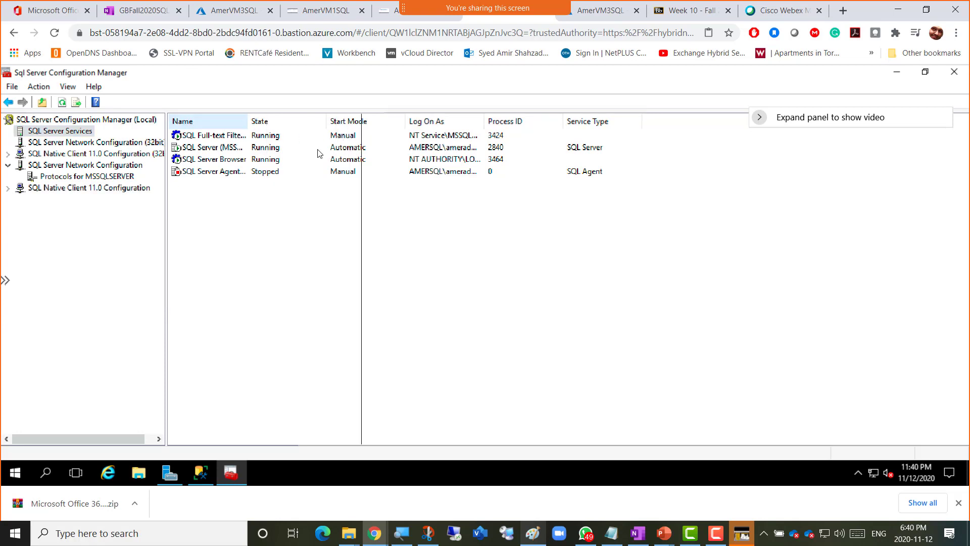
right_click(253, 146)
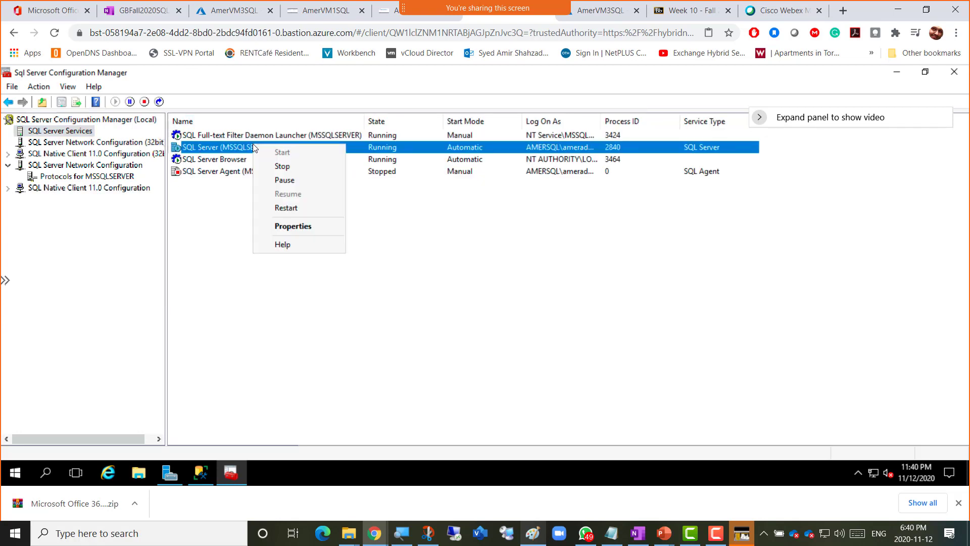
click(296, 209)
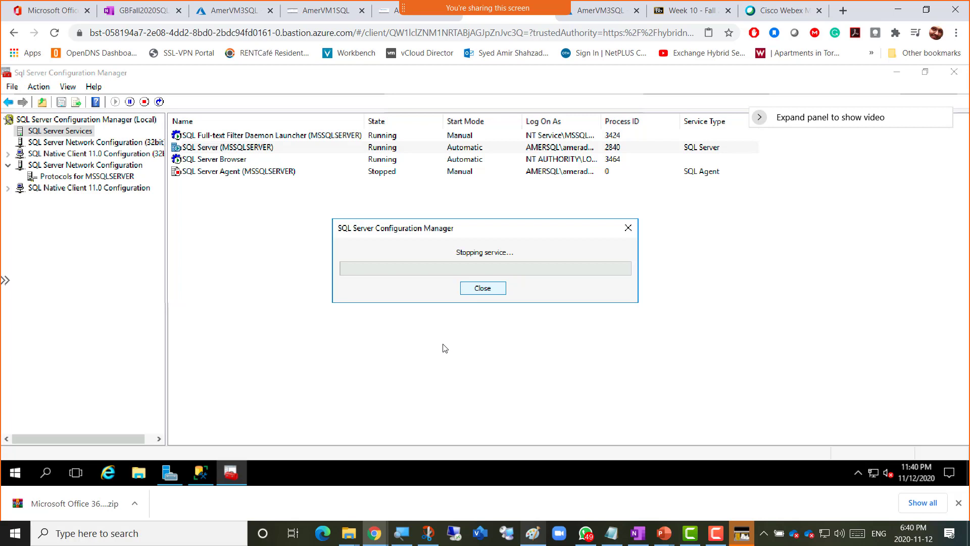
key(XF86MonBrightnessUp)
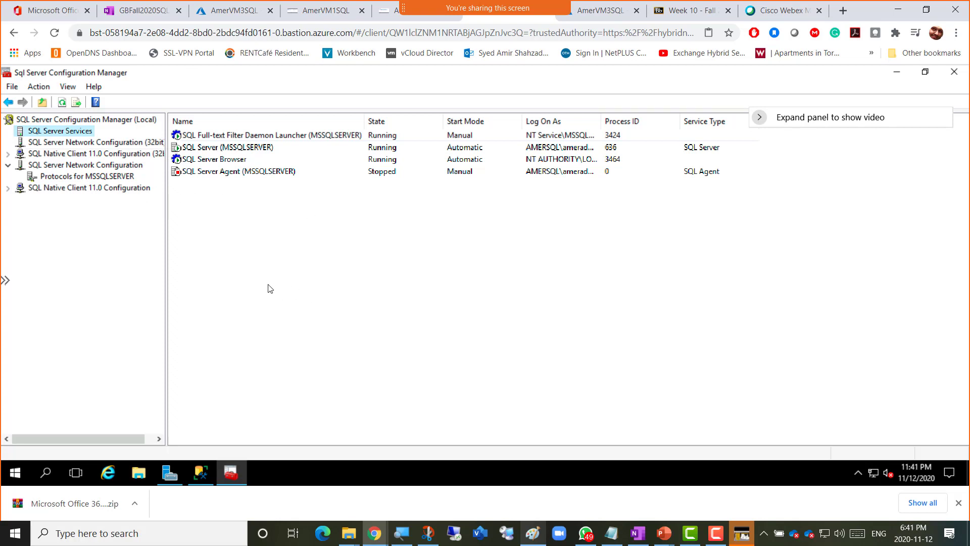
- Return to SQL Server Management Studio on AmerVM2SQL and connect Object Explorer to AmerVM3SQL.AmerSQL.local
click(387, 17)
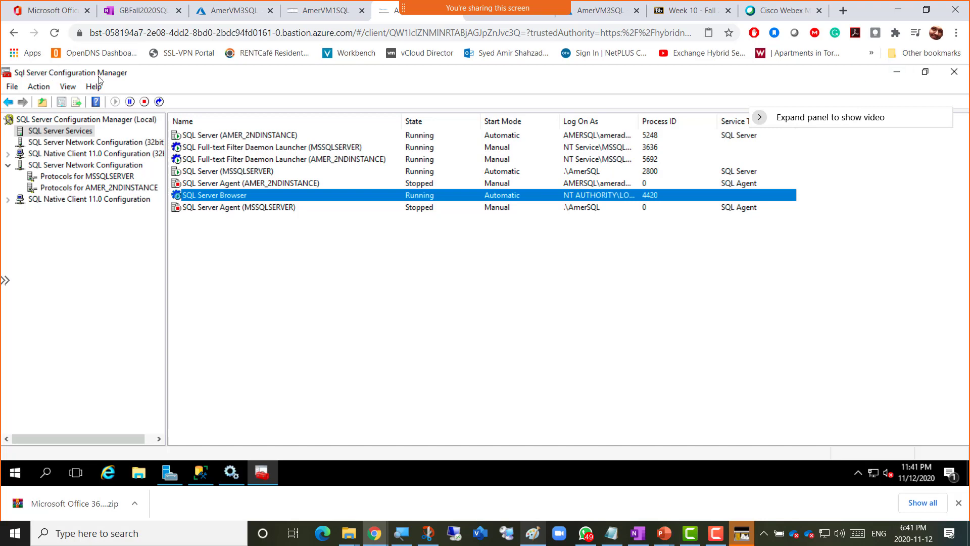
click(898, 74)
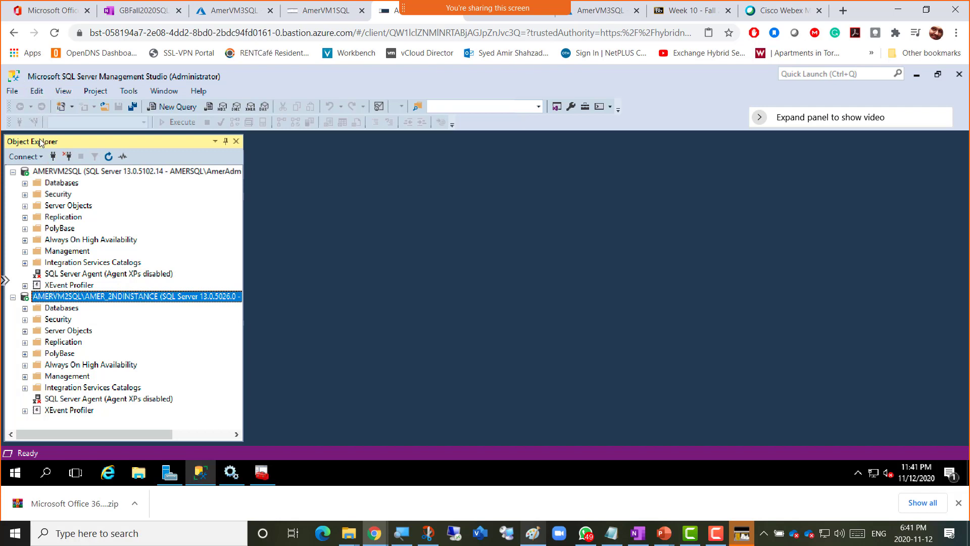
click(52, 156)
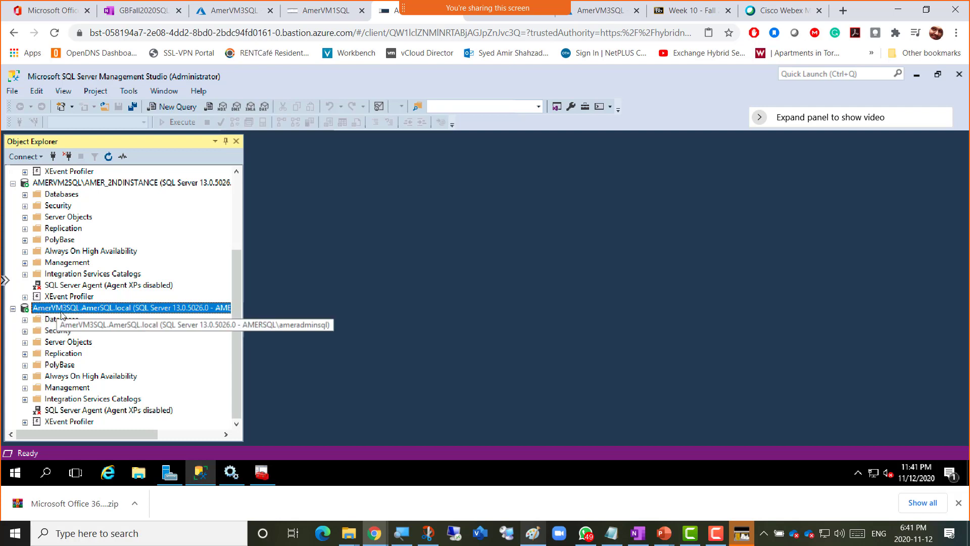
- Collapse all three server nodes in Object Explorer and widen the pane to show their full names
click(12, 309)
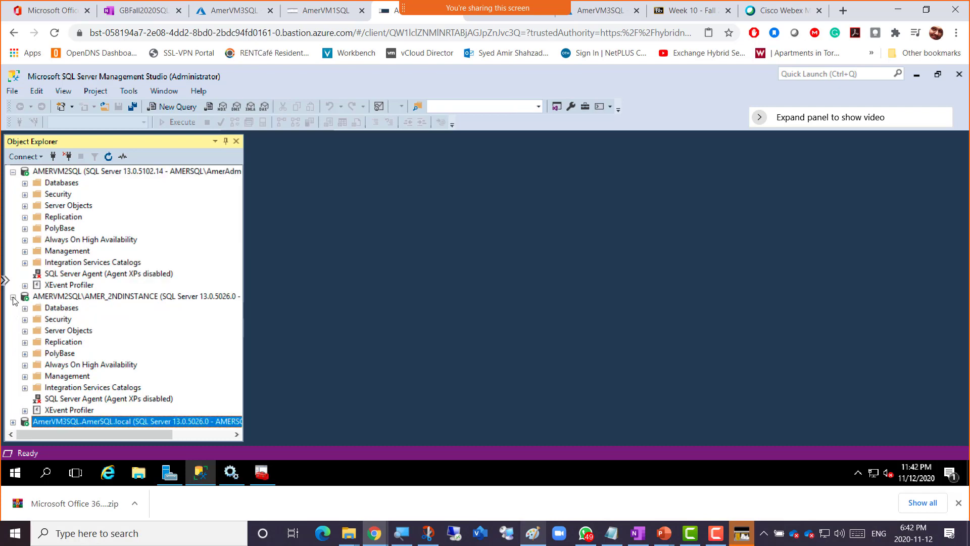
click(12, 297)
click(13, 171)
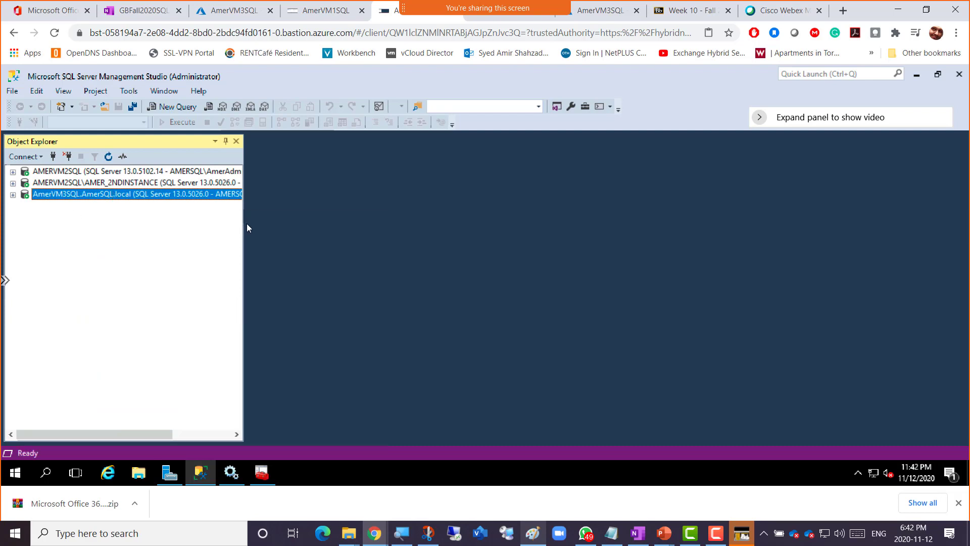
drag(246, 224, 355, 241)
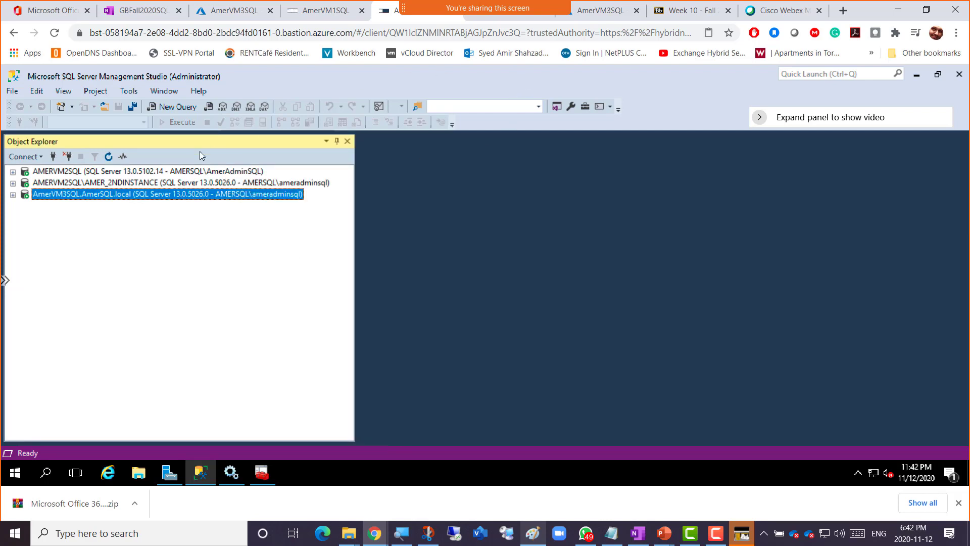
- Switch to the AmerVM3SQL session, minimize SQL Server Configuration Manager and bring its Management Studio window to the front
click(493, 20)
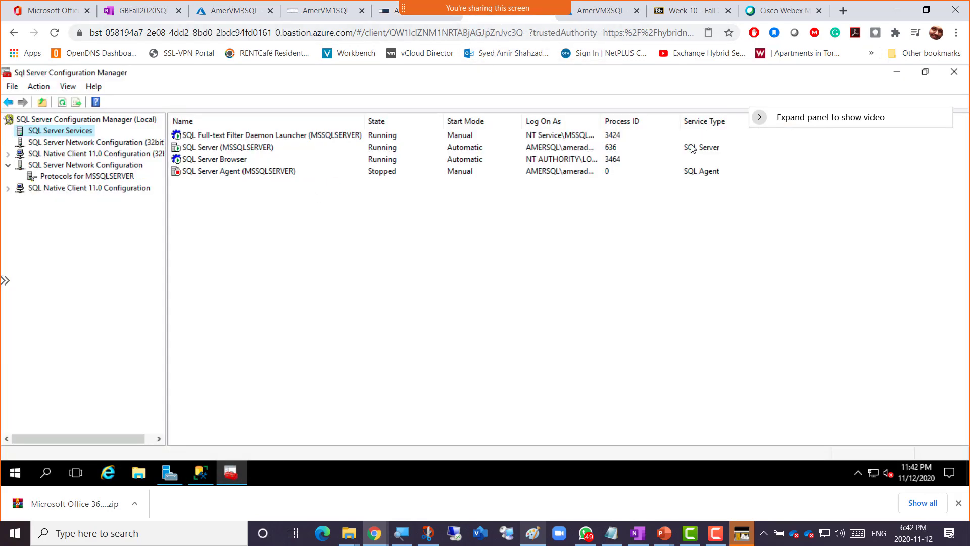
click(897, 72)
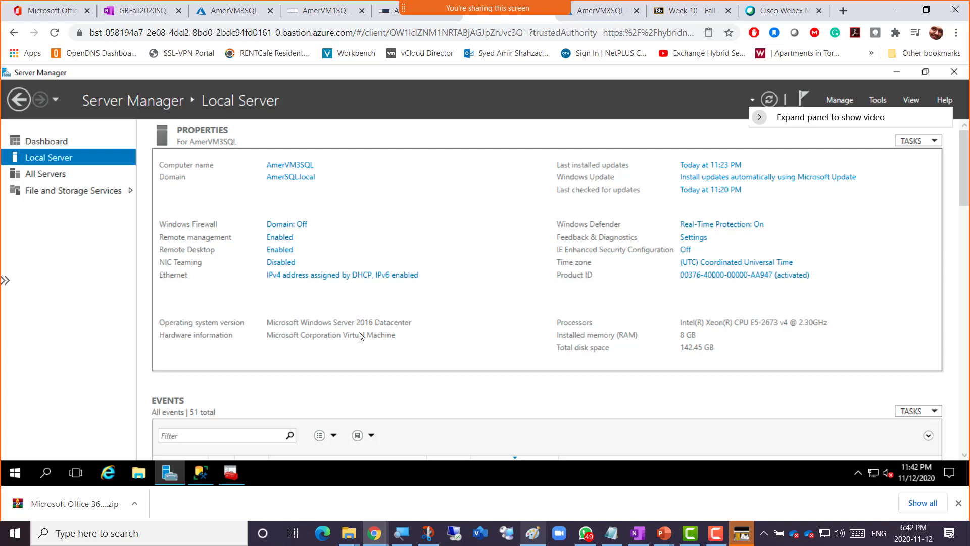
click(238, 470)
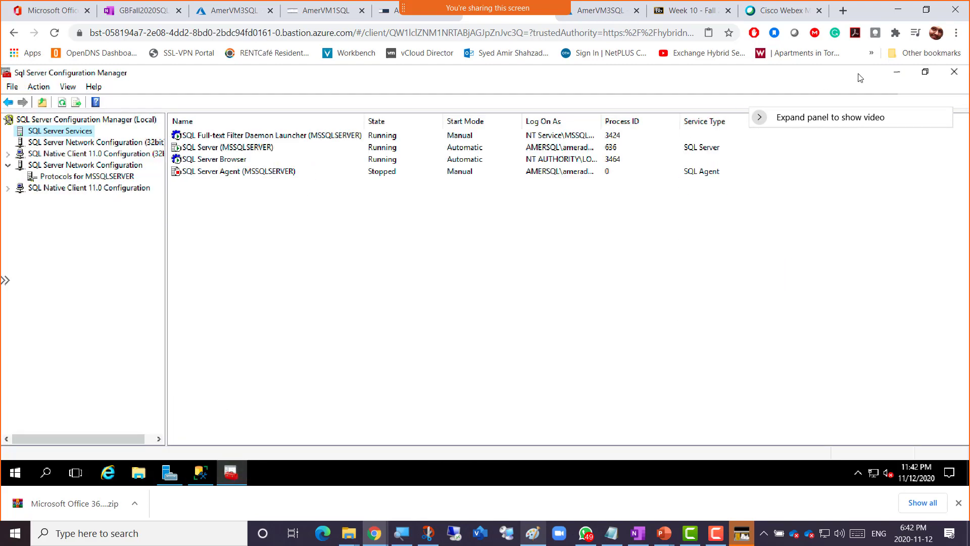
click(897, 72)
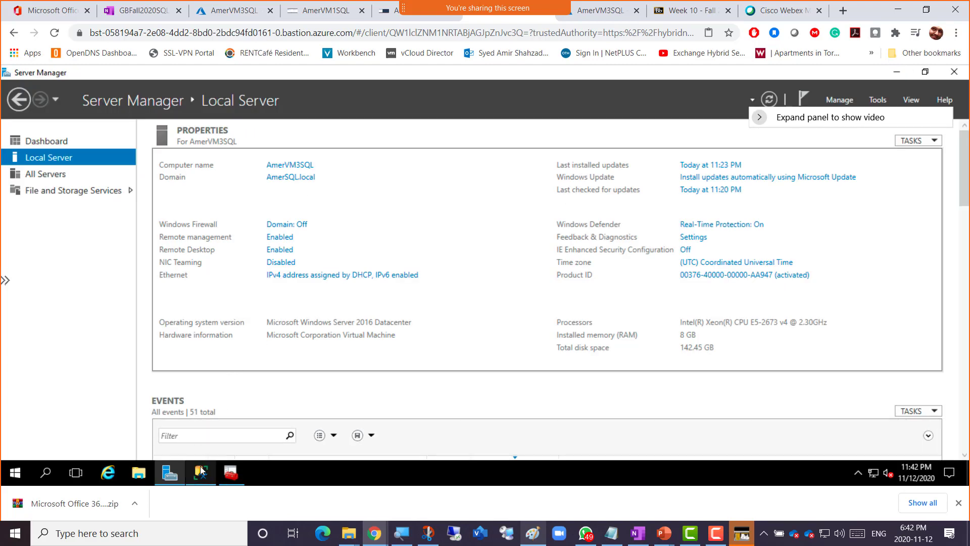
click(200, 468)
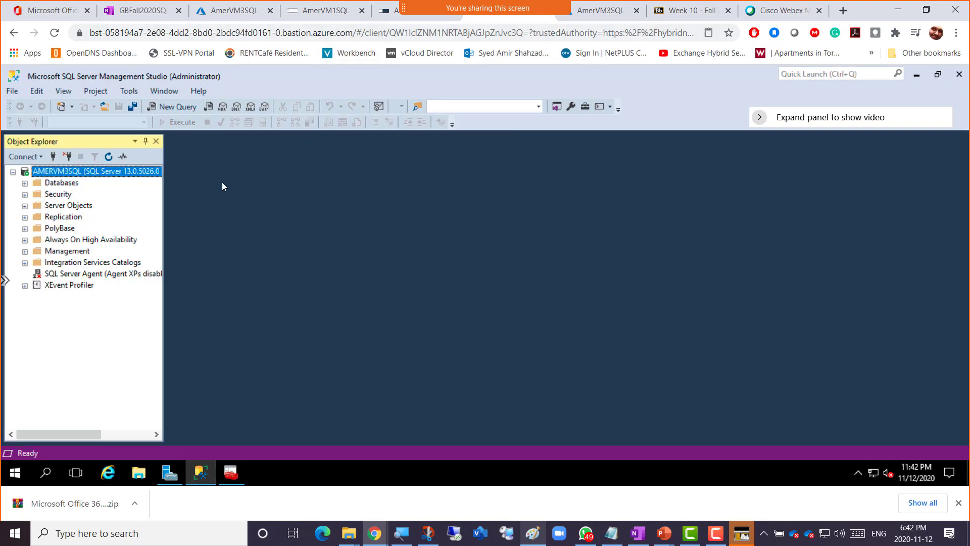
- Return to the AmerVM2SQL session and expand the AmerVM3SQL.AmerSQL.local server node in Object Explorer
click(384, 11)
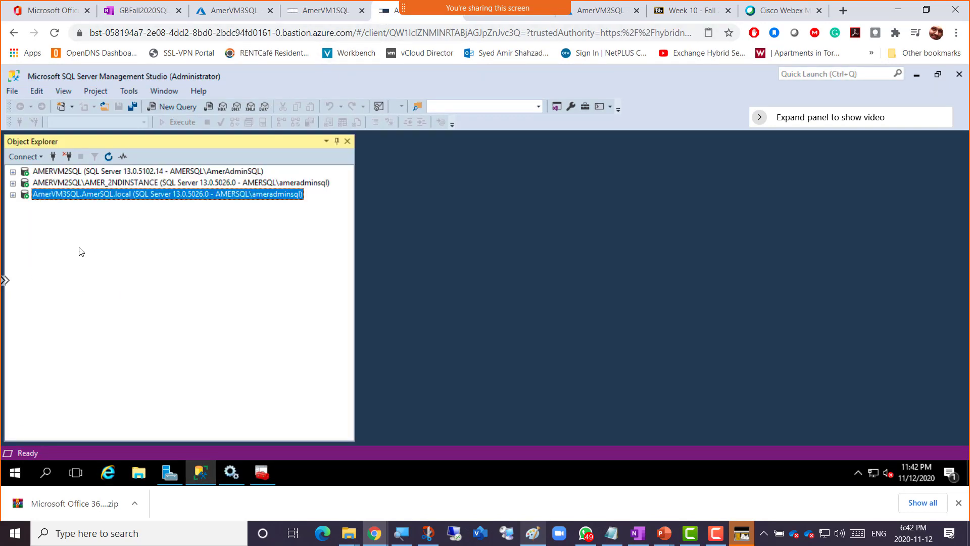
click(13, 194)
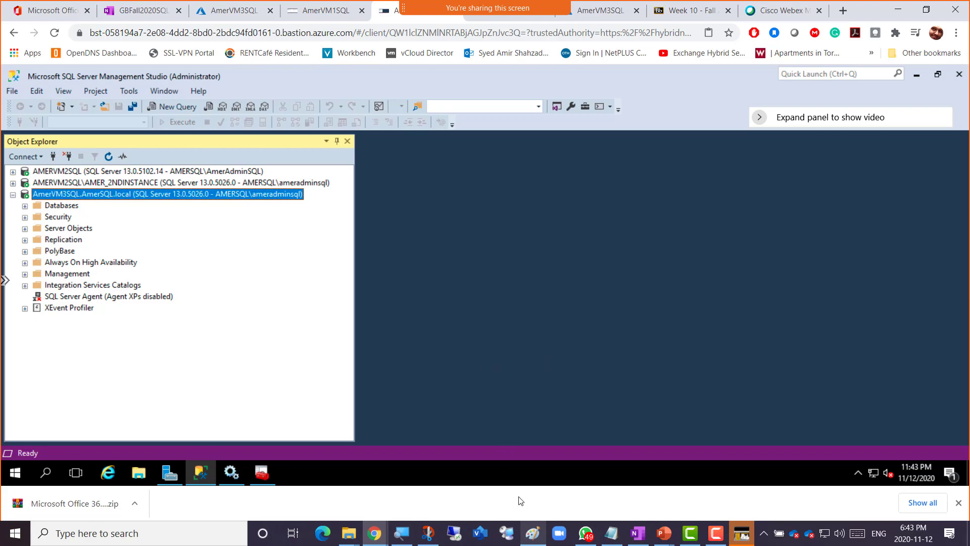
- Capture a screen snip of the Management Studio window with Object Explorer and return to the AmerVM2SQL browser window
key(super+shift+s)
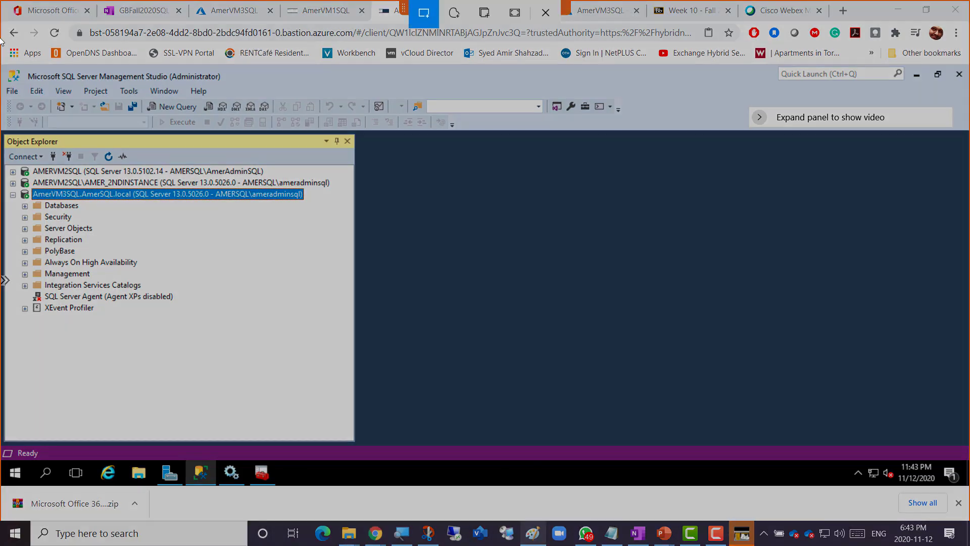
drag(2, 62, 556, 450)
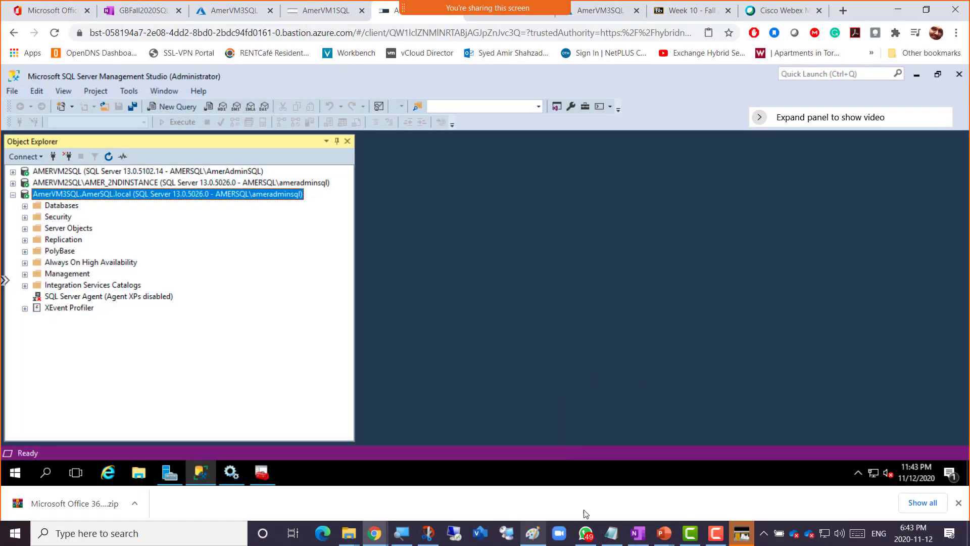
click(638, 533)
click(372, 535)
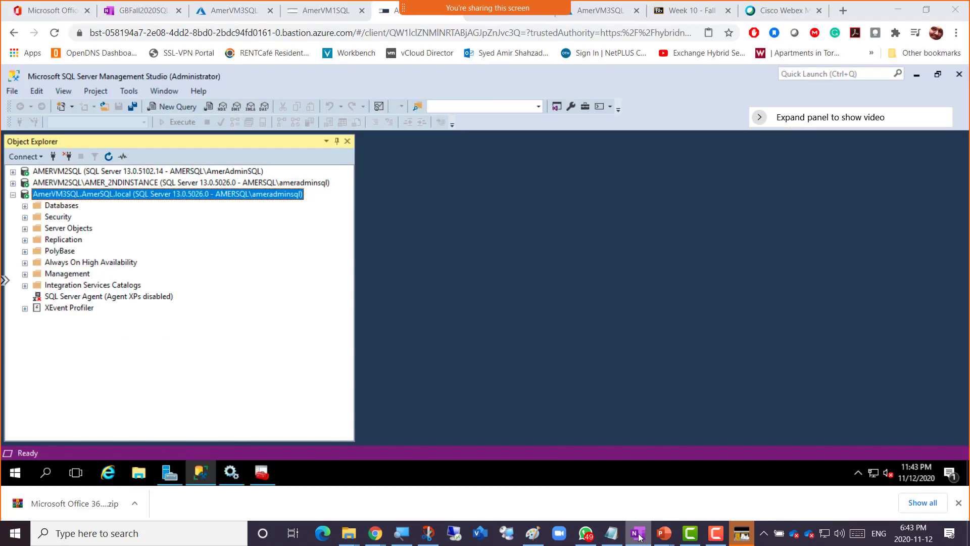
mouse_move(373, 533)
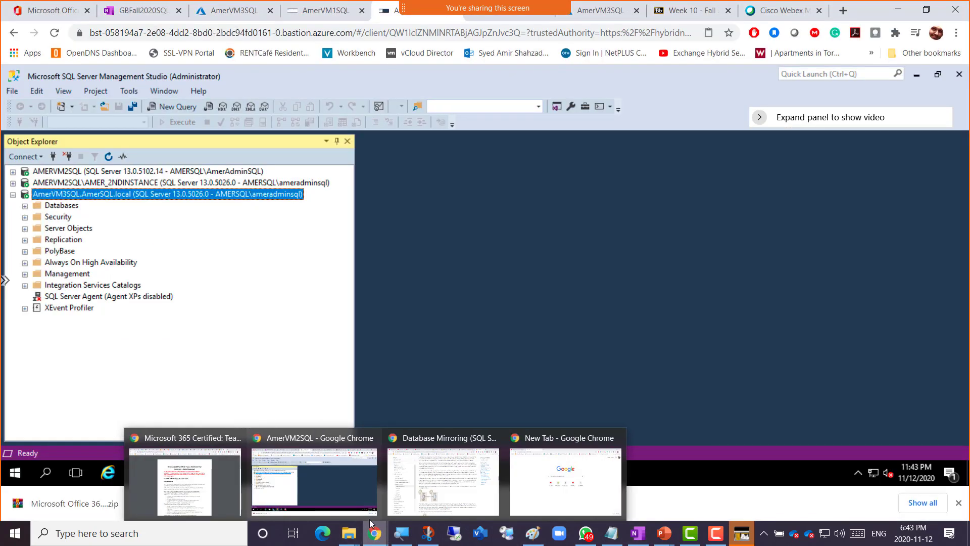
click(350, 486)
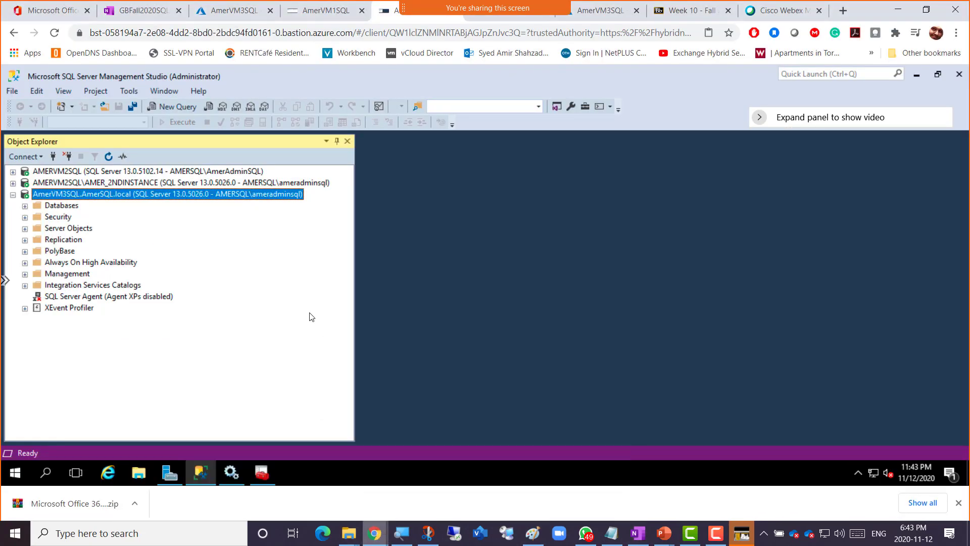
- Switch to the OneNote Week 10 page and add the bullet "Screnshot 1 = Two SQL Servers connected over the network"
click(138, 13)
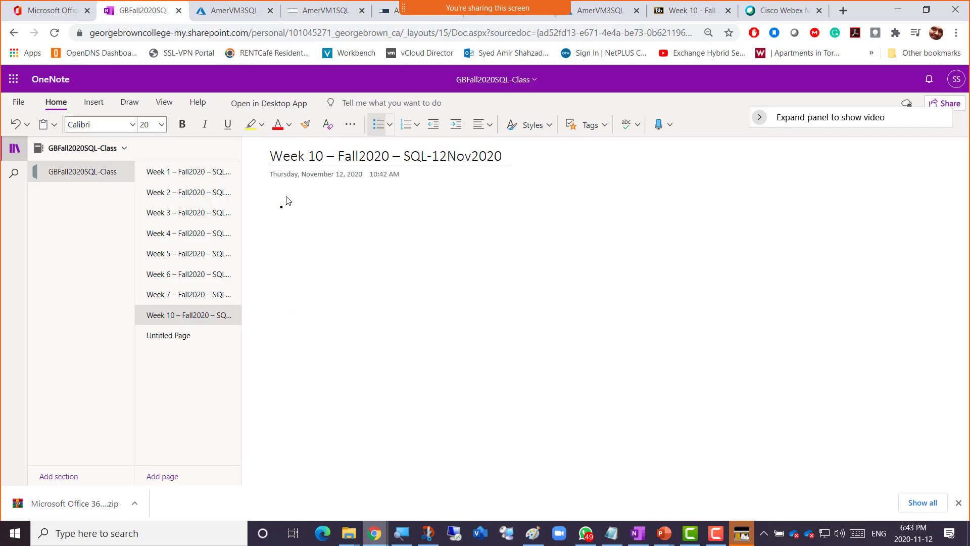
text(T)
key(BackSpace)
text(Screnshot 1 = Twqo)
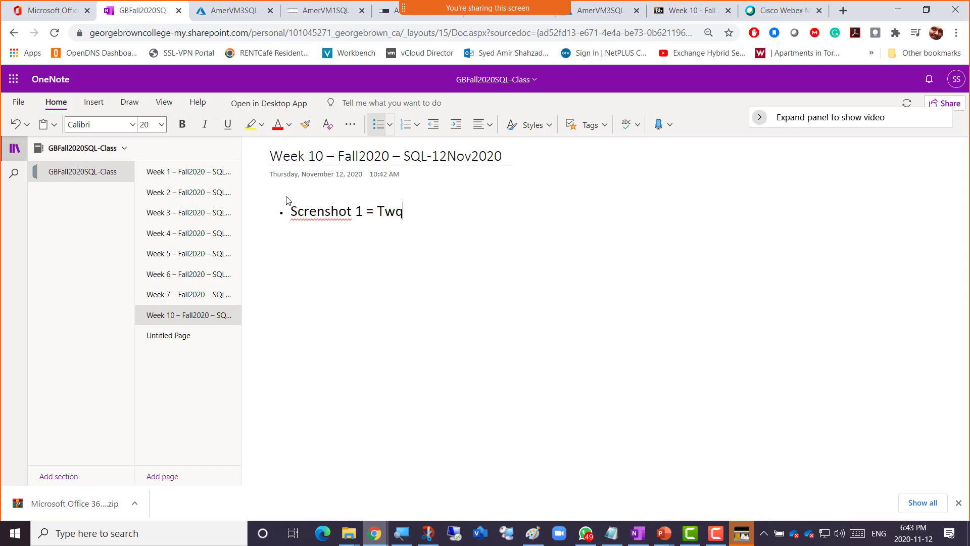
key(BackSpace)
key(BackSpace)
text(q)
key(BackSpace)
text(o SQL Servers con)
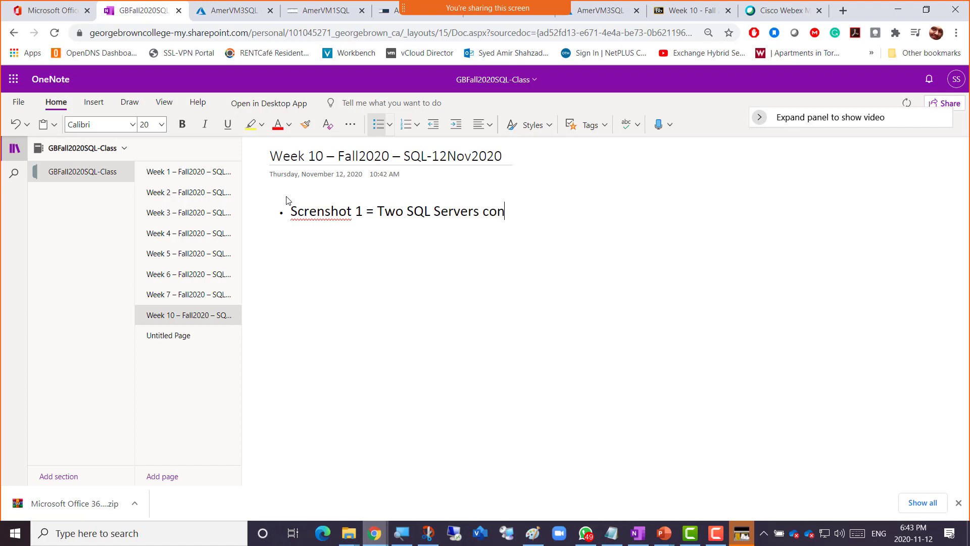
text(nected over the net)
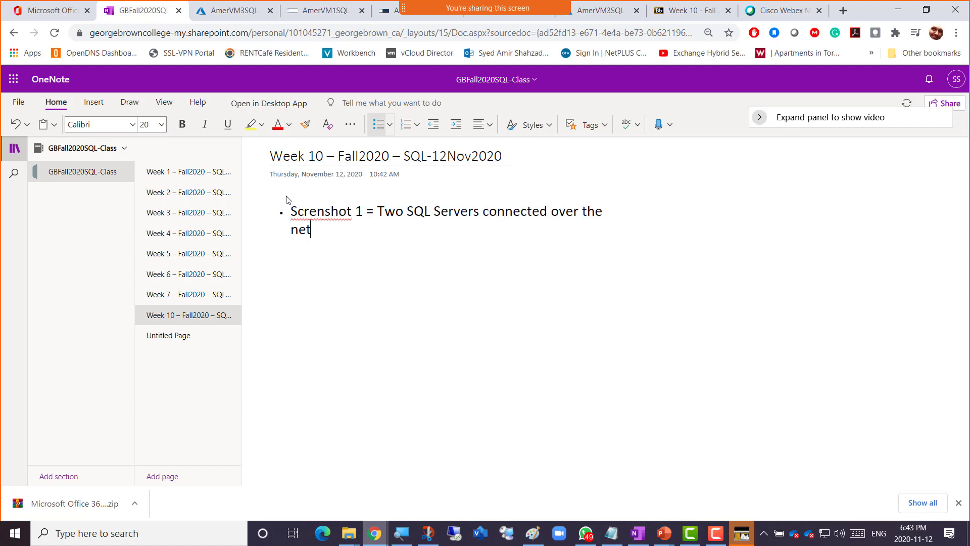
text(work)
- Return to the AmerVM2SQL session and capture its Object Explorer with the connected servers as a new snip in Snip & Sketch
click(397, 17)
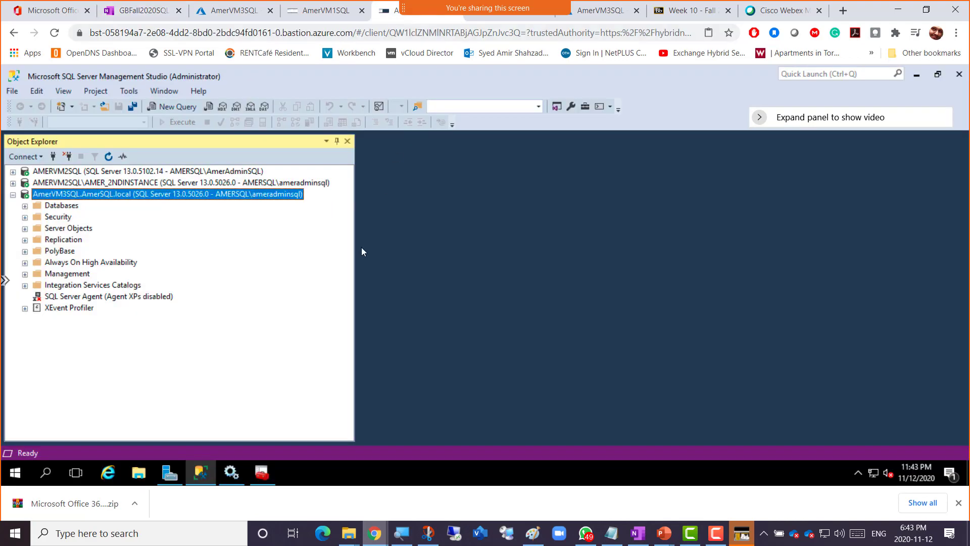
click(428, 533)
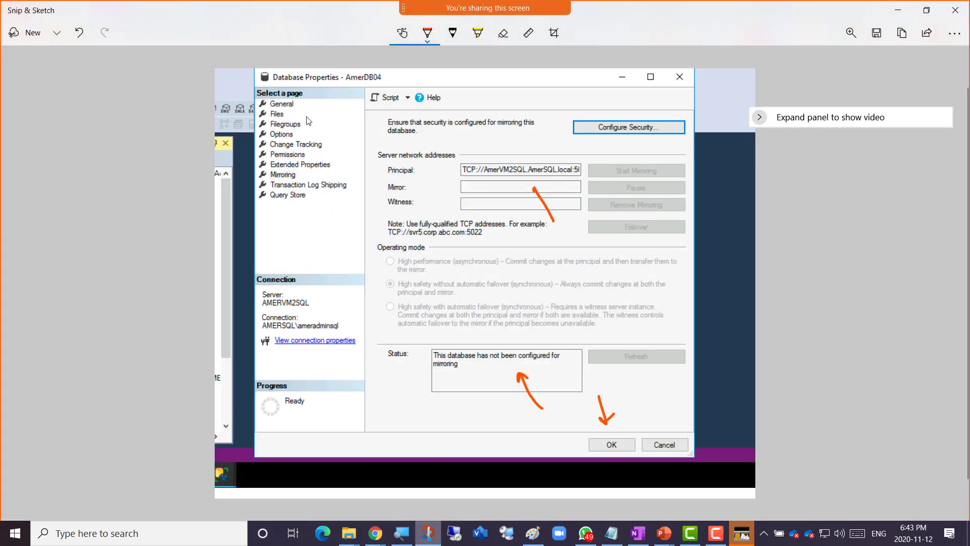
click(26, 32)
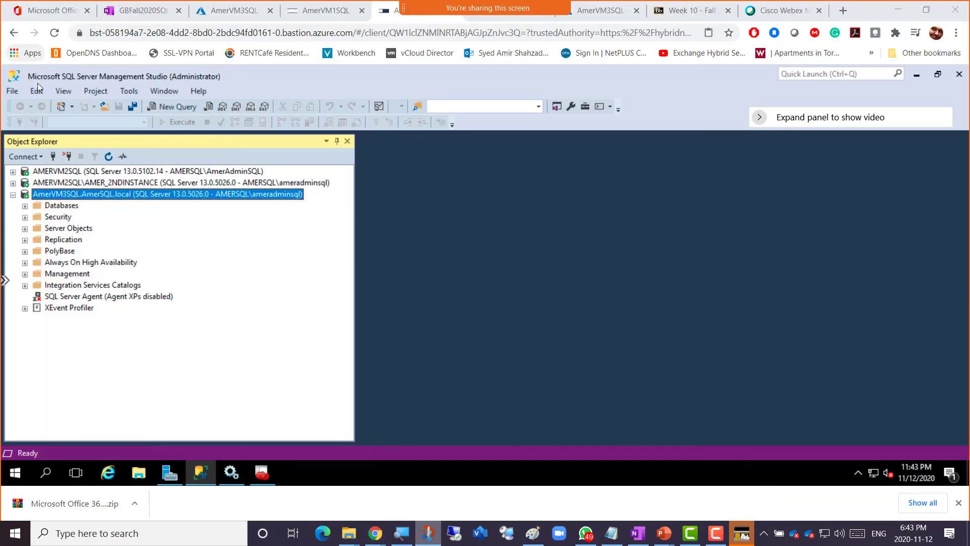
drag(1, 65, 429, 433)
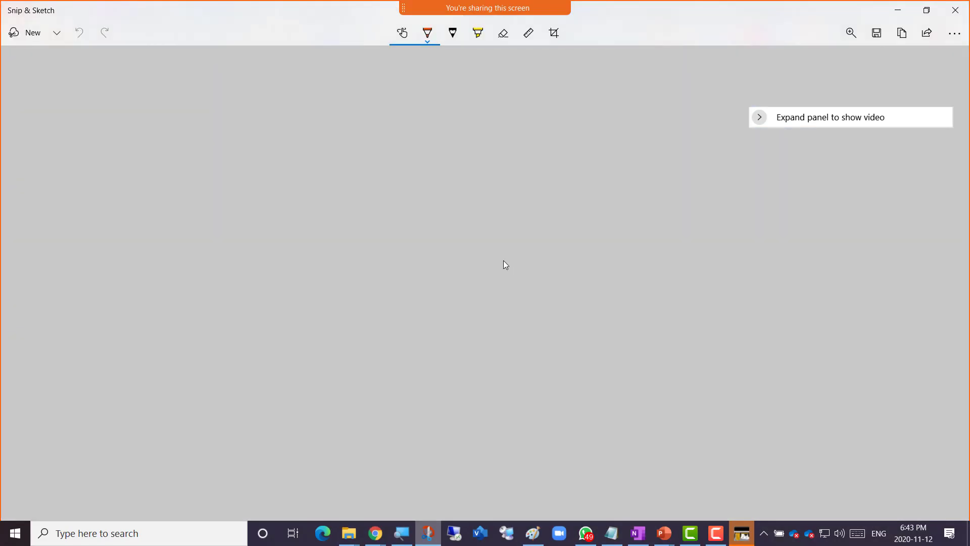
- Return to the OneNote Week 10 page and paste the Object Explorer snip below the Screnshot 1 note
click(373, 538)
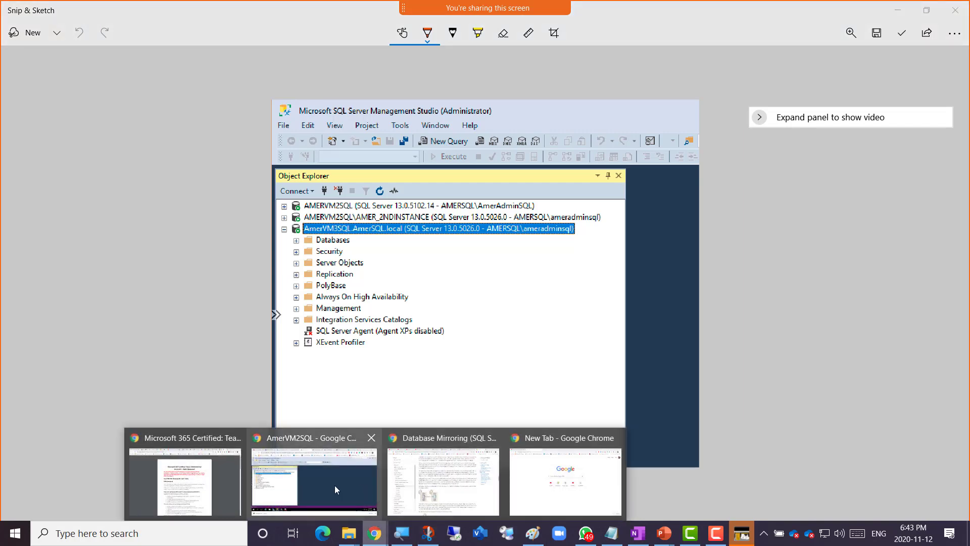
click(332, 483)
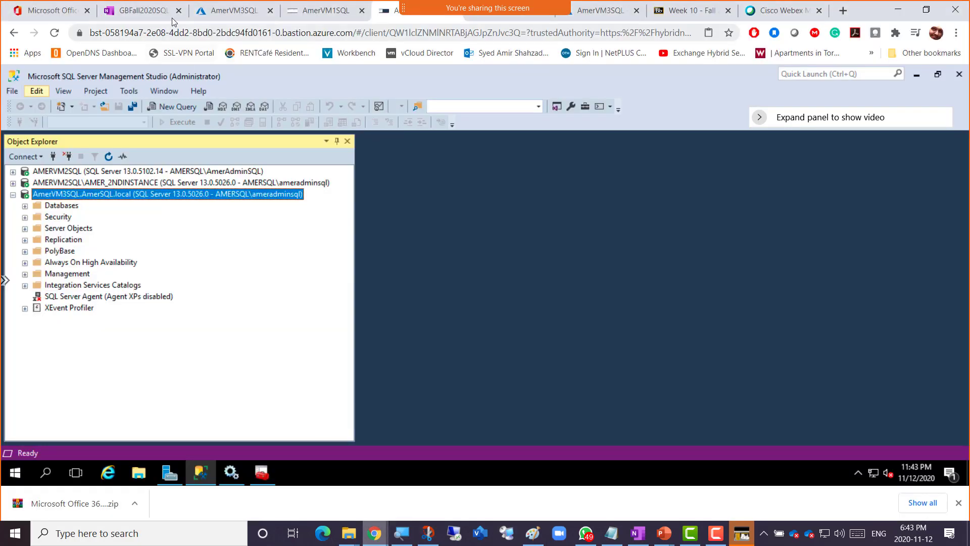
click(150, 15)
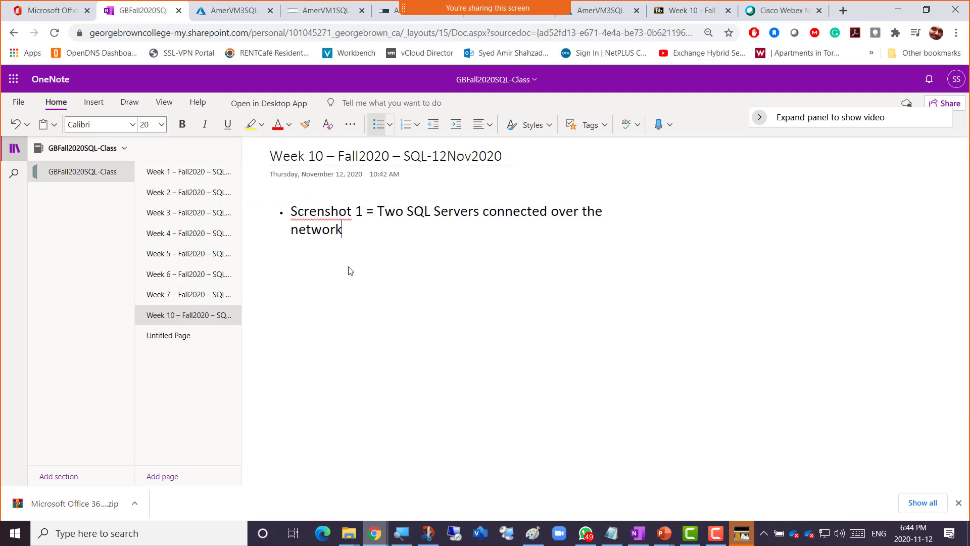
key(ctrl+v)
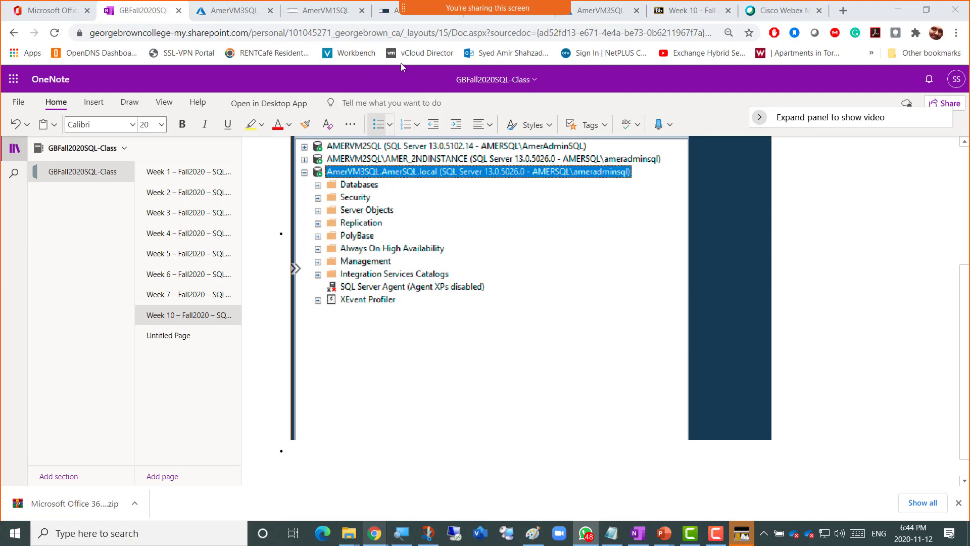
- In the AmerVM2SQL session, create a database named AmerDB05 on AmerVM3SQL.AmerSQL.local with the default settings
click(385, 18)
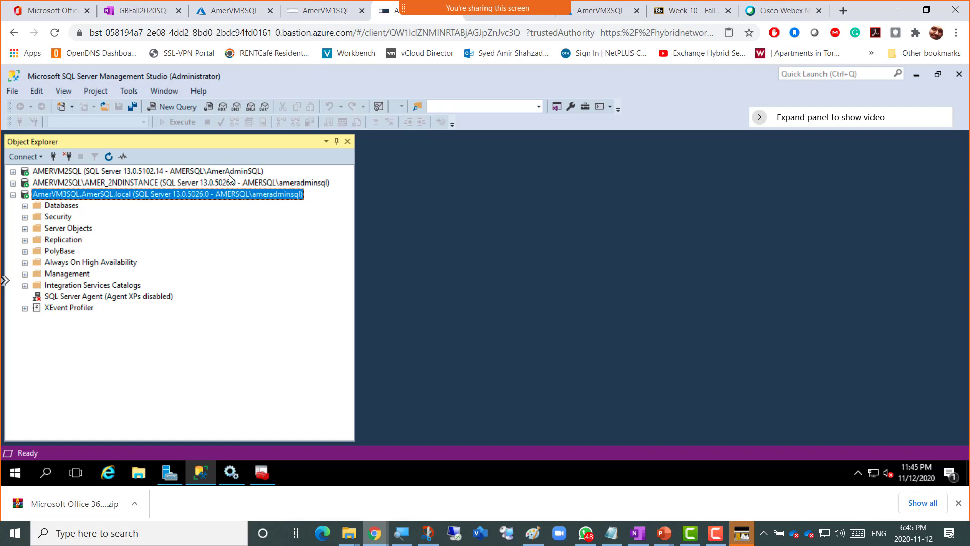
click(25, 207)
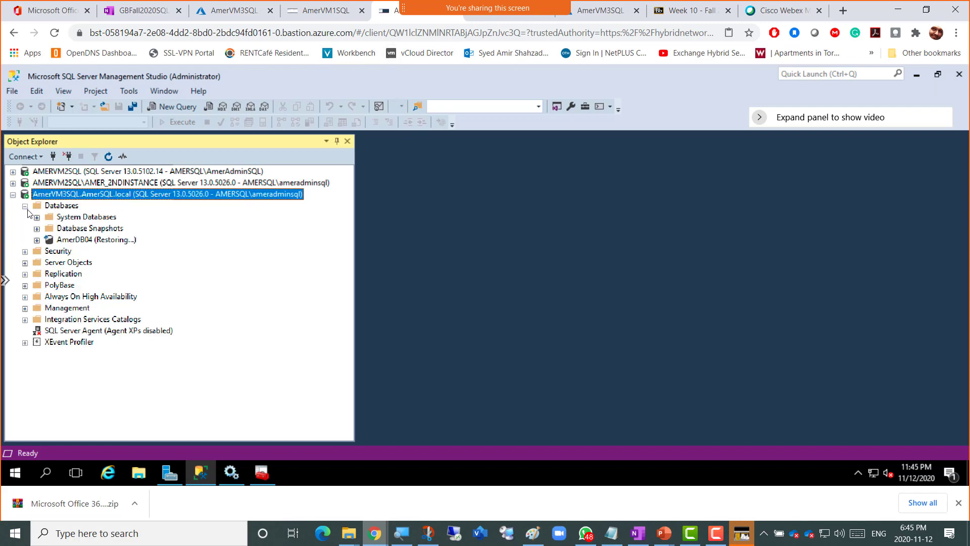
right_click(69, 209)
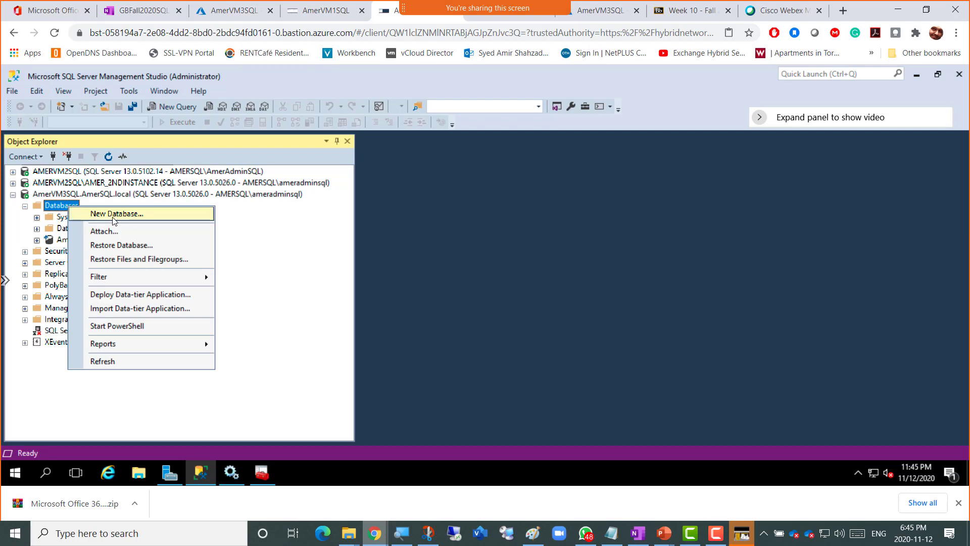
click(126, 214)
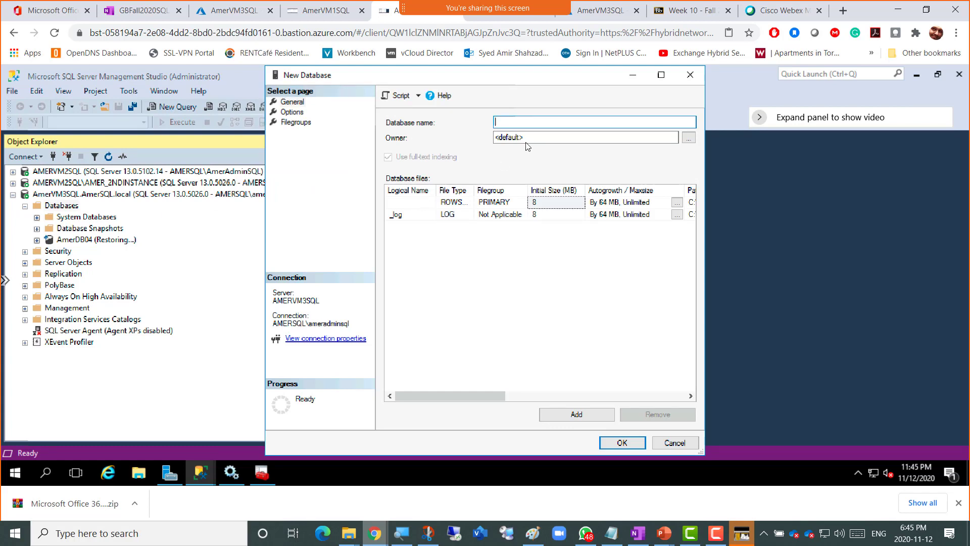
text(AmerDB)
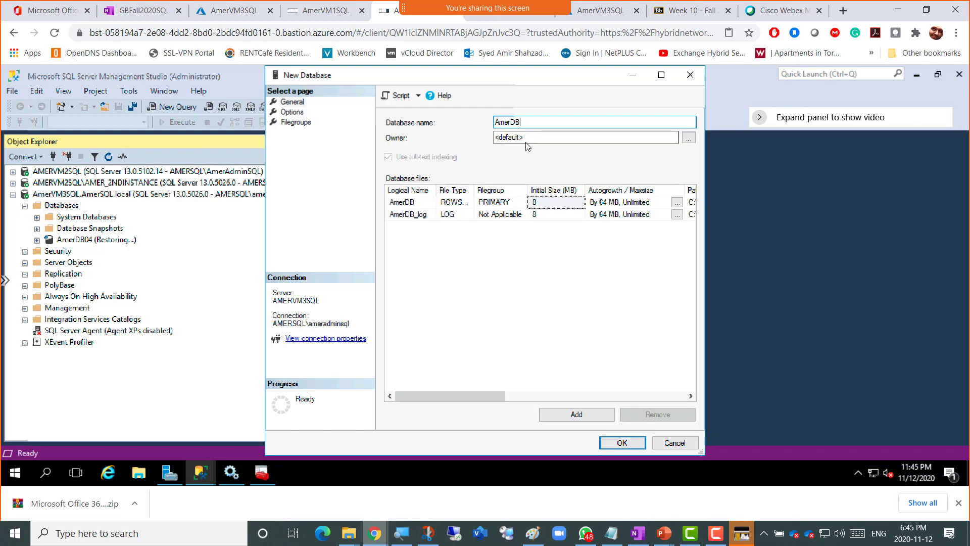
text(05)
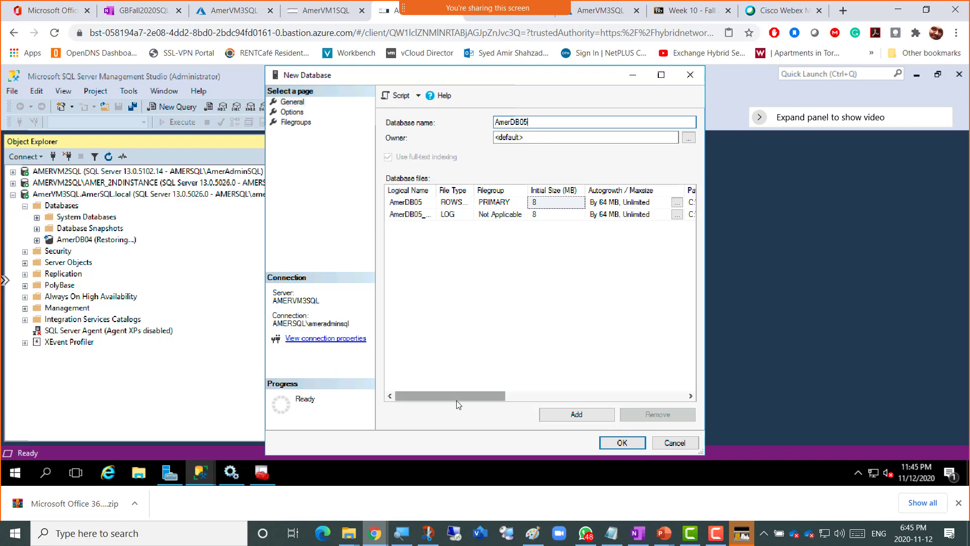
drag(457, 401, 413, 404)
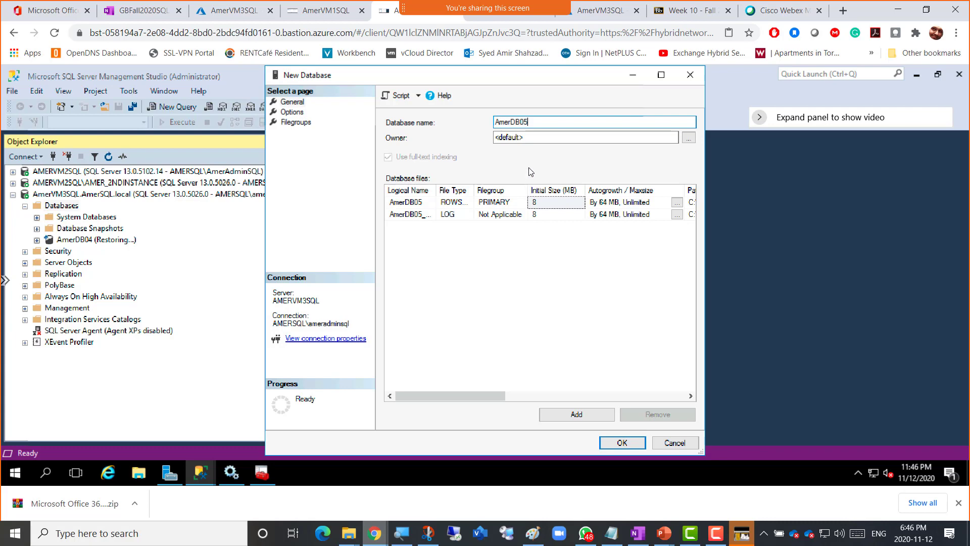
click(609, 443)
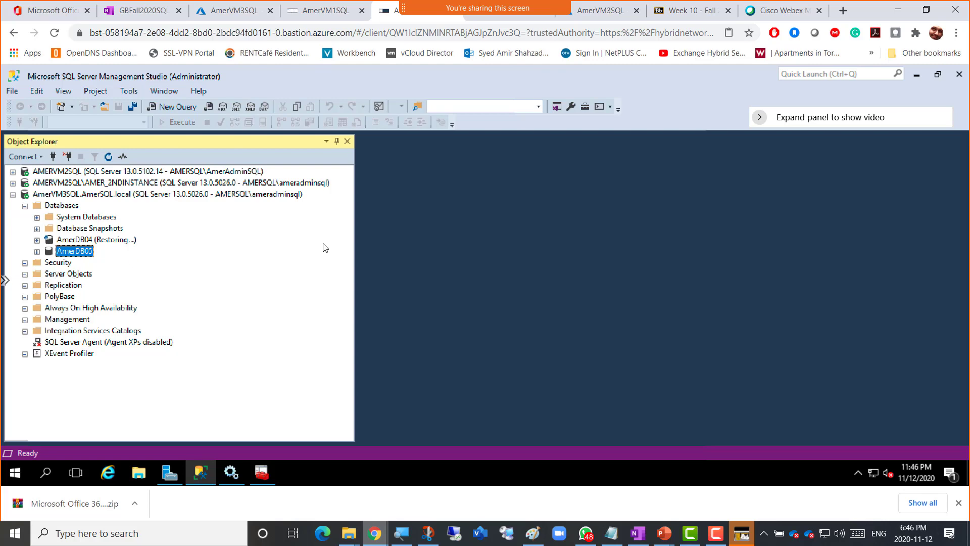
- Switch to Management Studio on AmerVM3SQL, expand its Databases folder and check for AmerDB05
click(495, 20)
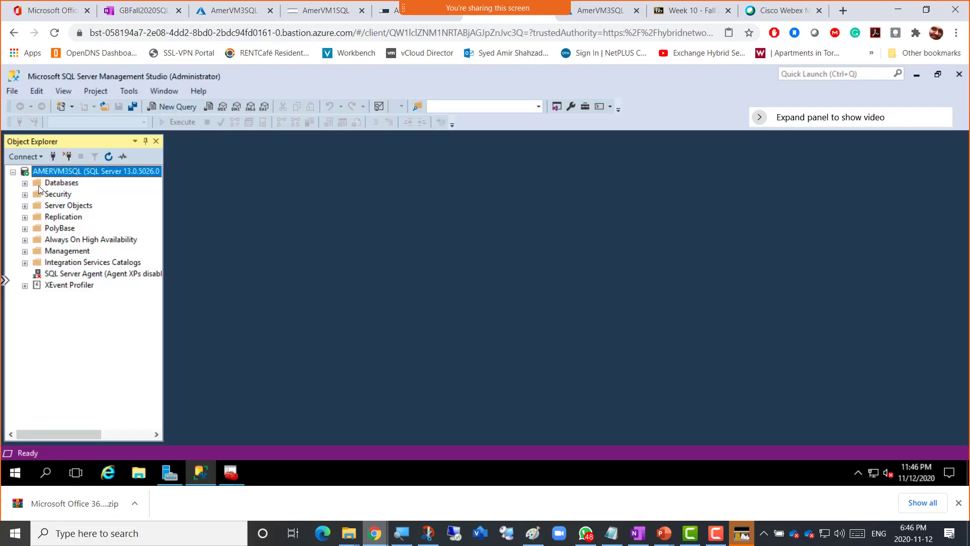
click(25, 183)
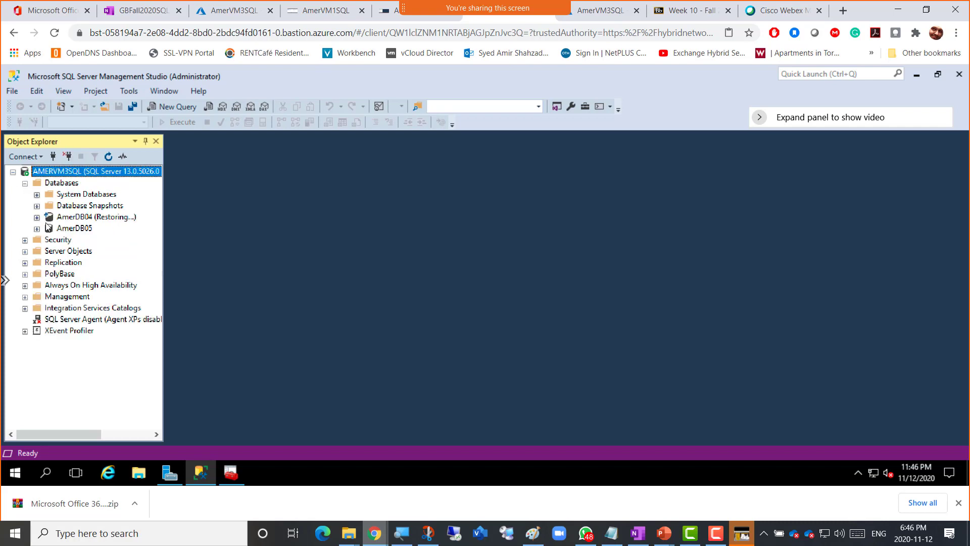
click(76, 229)
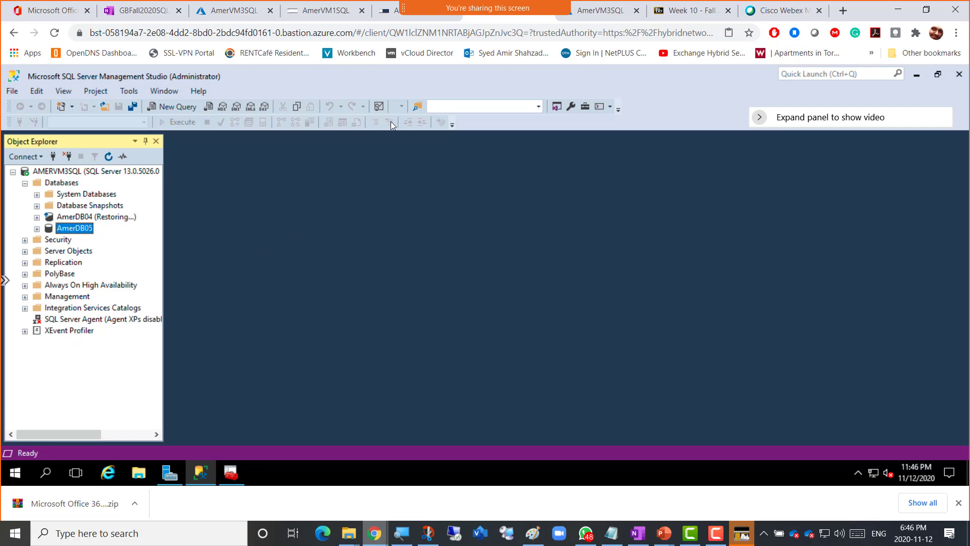
- In the AmerVM2SQL session, browse the local and network Database Engine servers available for a new connection, without connecting
click(384, 14)
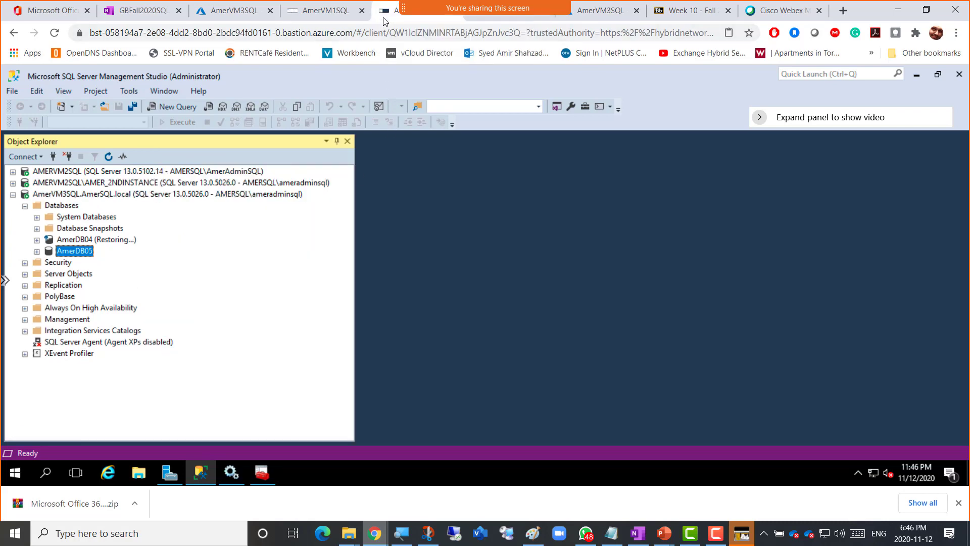
click(52, 157)
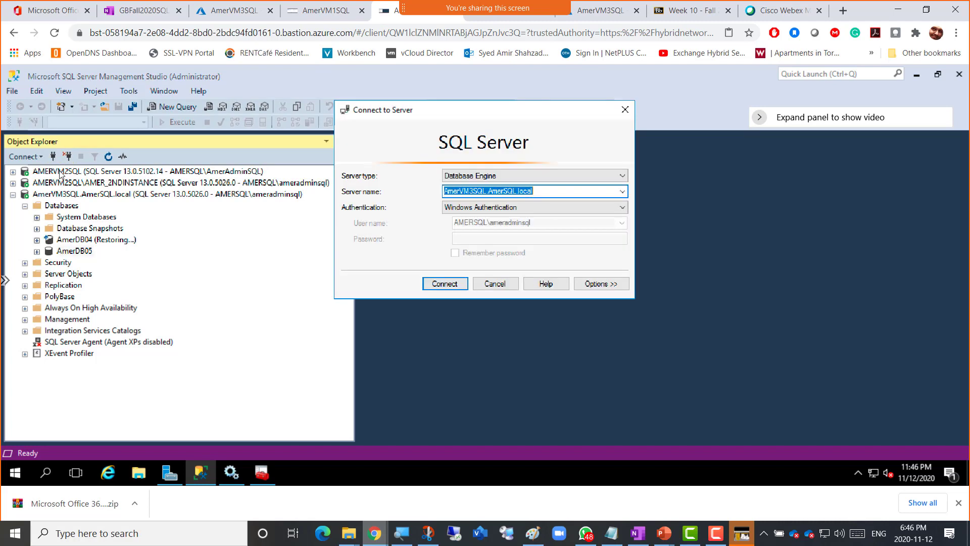
click(622, 191)
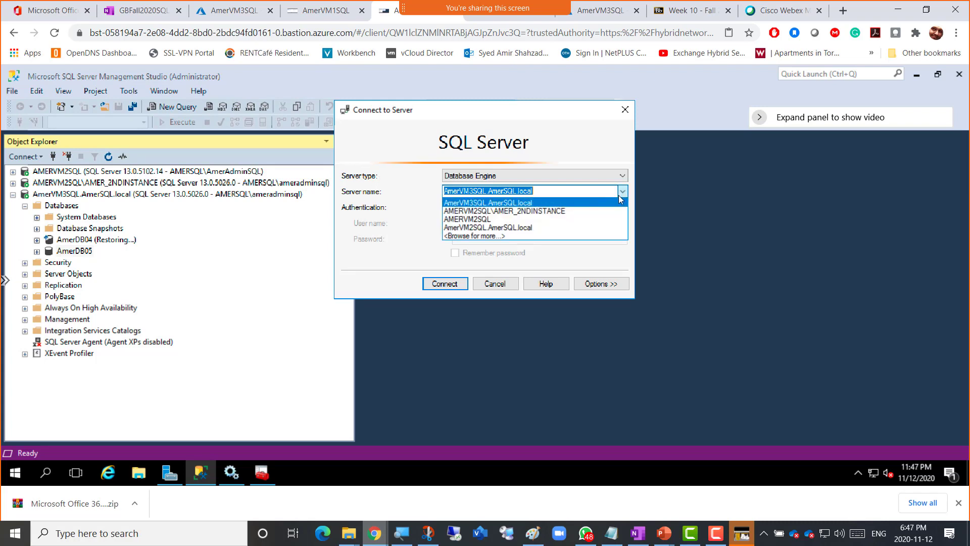
click(507, 238)
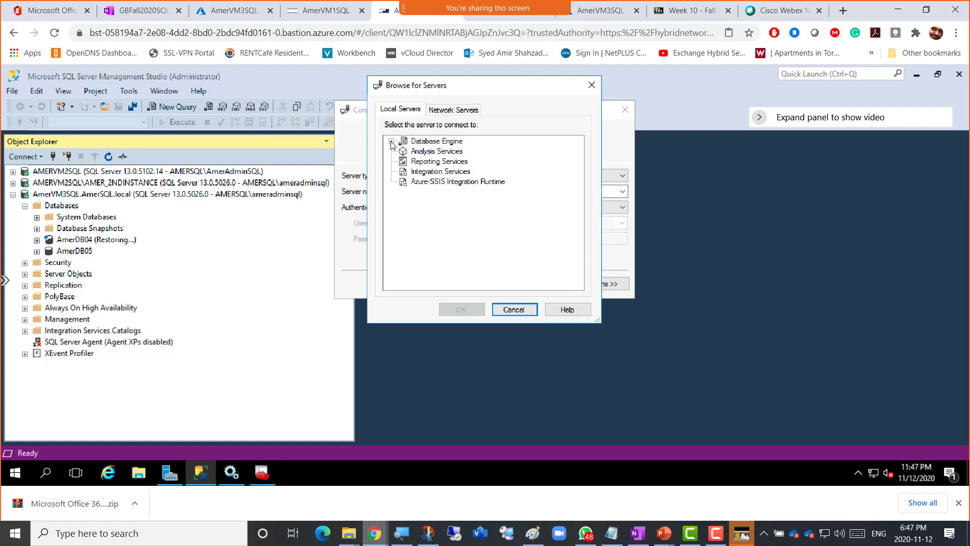
click(391, 142)
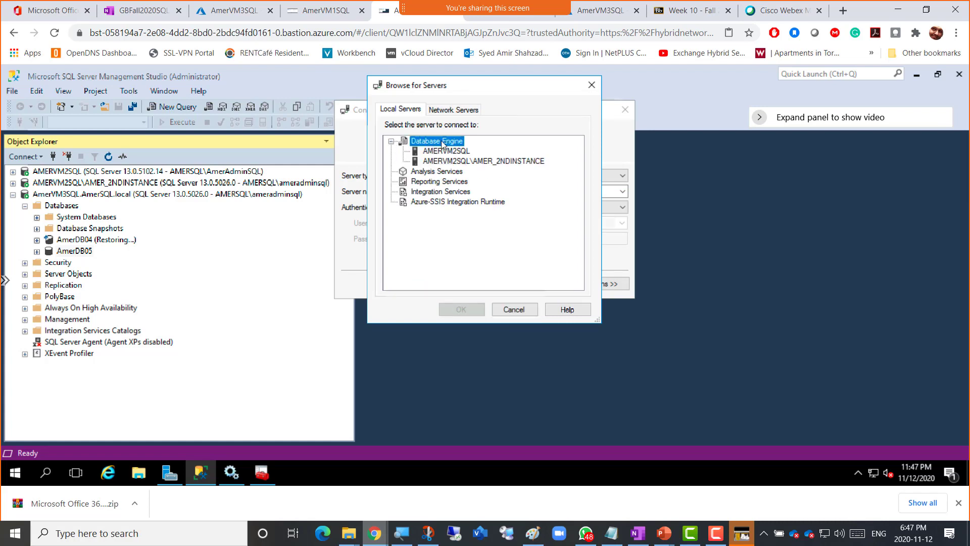
click(450, 114)
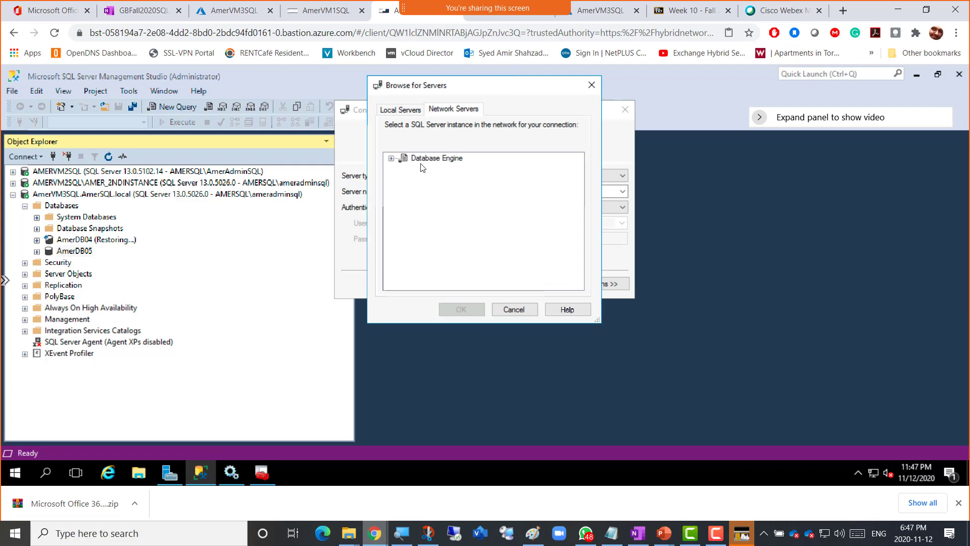
click(391, 158)
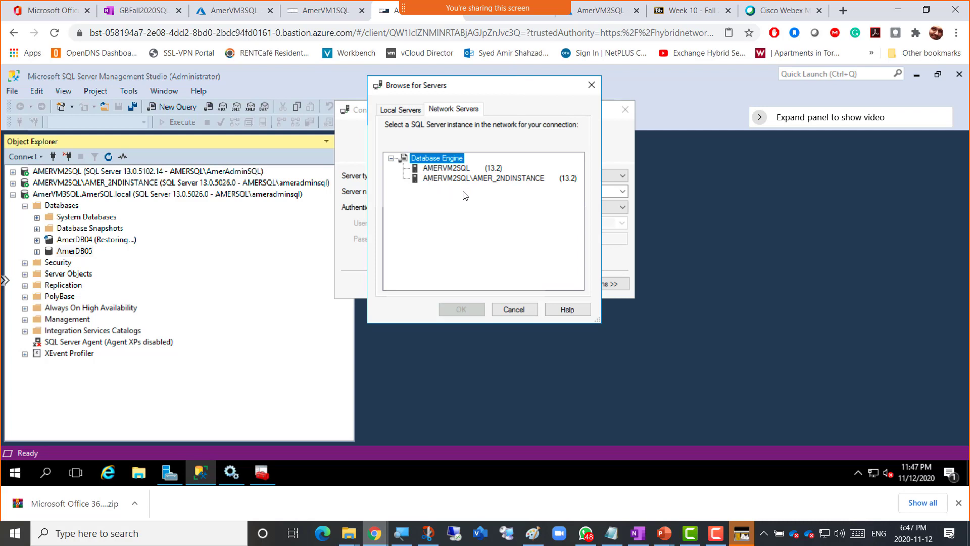
click(514, 310)
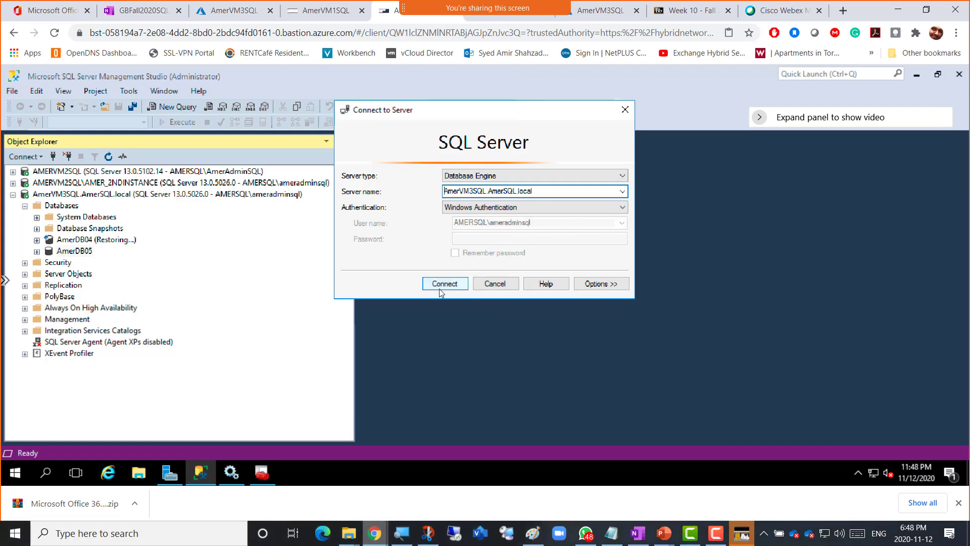
click(625, 110)
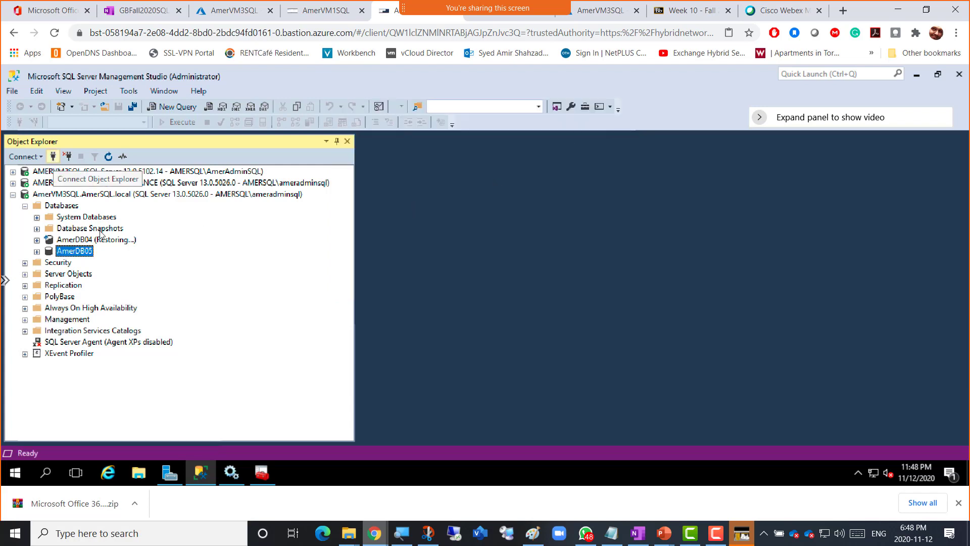
click(53, 158)
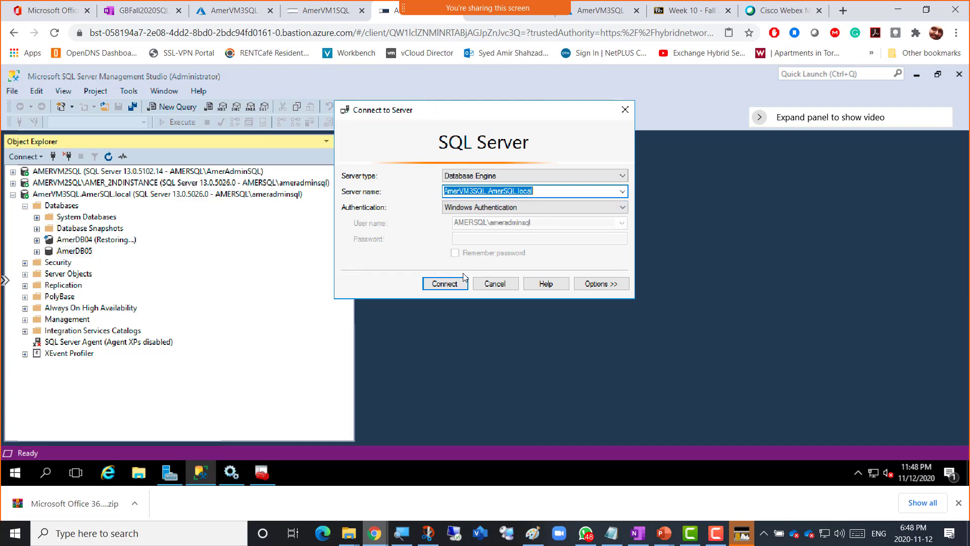
click(494, 284)
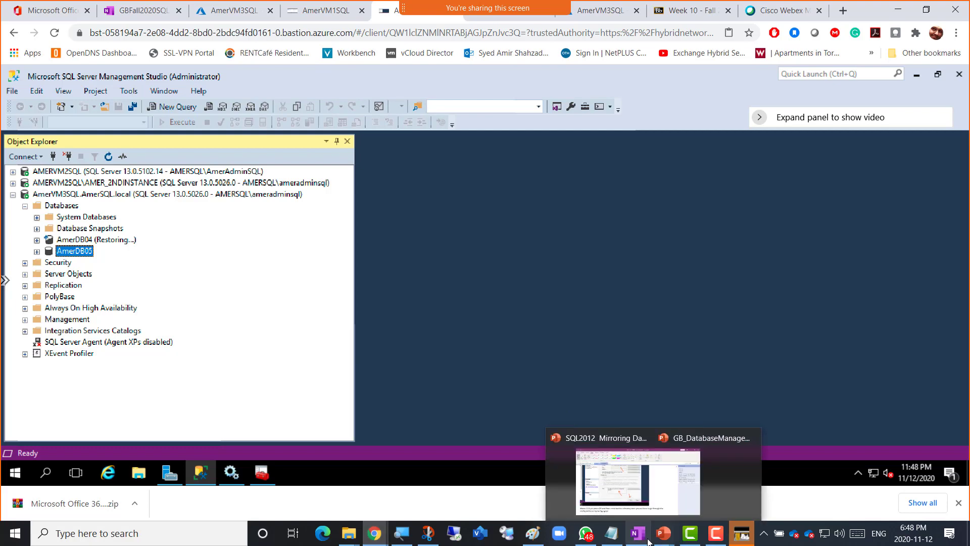
- Check the Connecting two SQL Servers slide in PowerPoint and move the three-line SQL Configuration manager note out of Paint to the clipboard
mouse_move(657, 542)
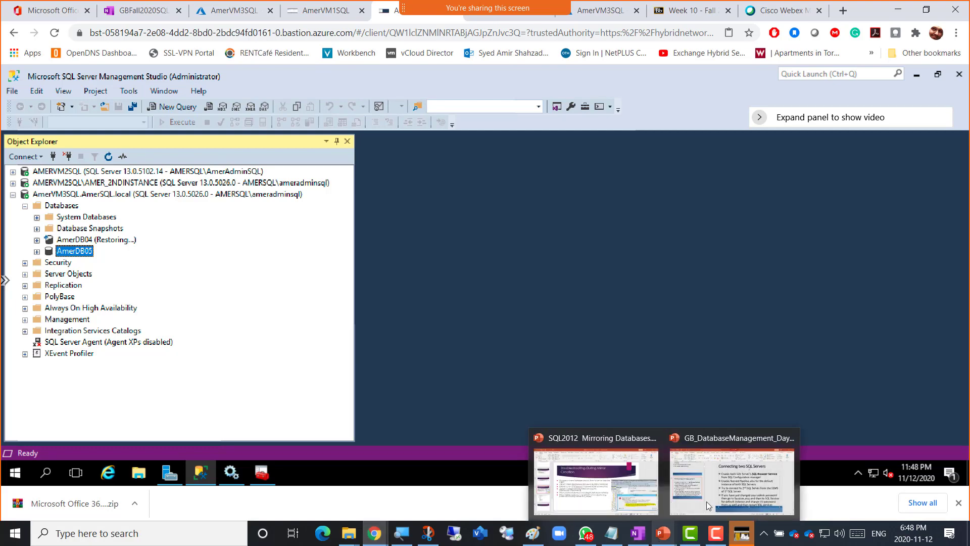
click(727, 489)
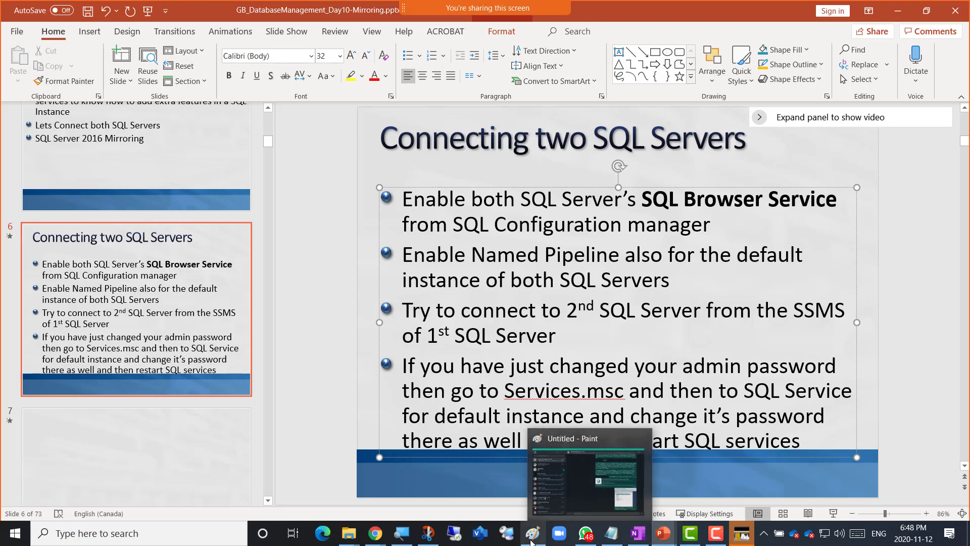
click(557, 506)
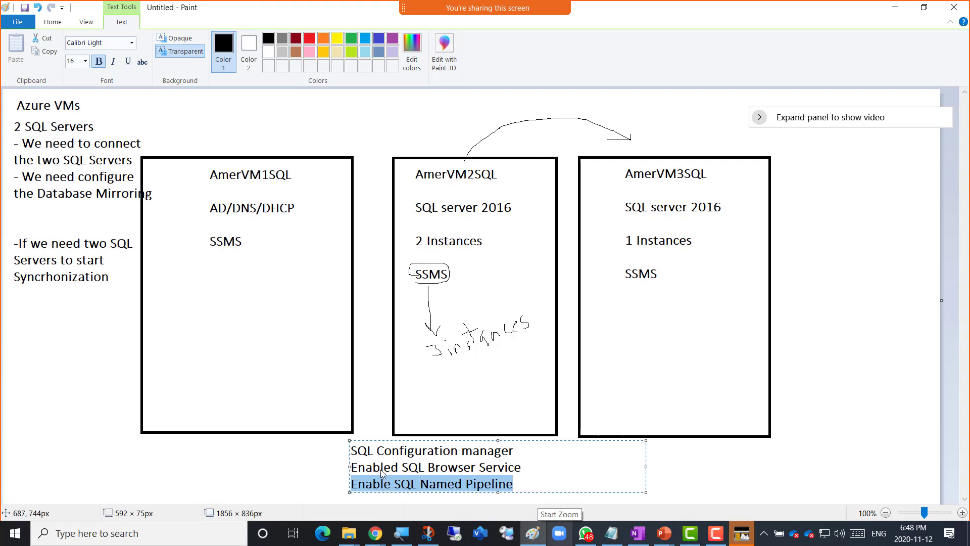
key(ctrl+a)
key(ctrl+c)
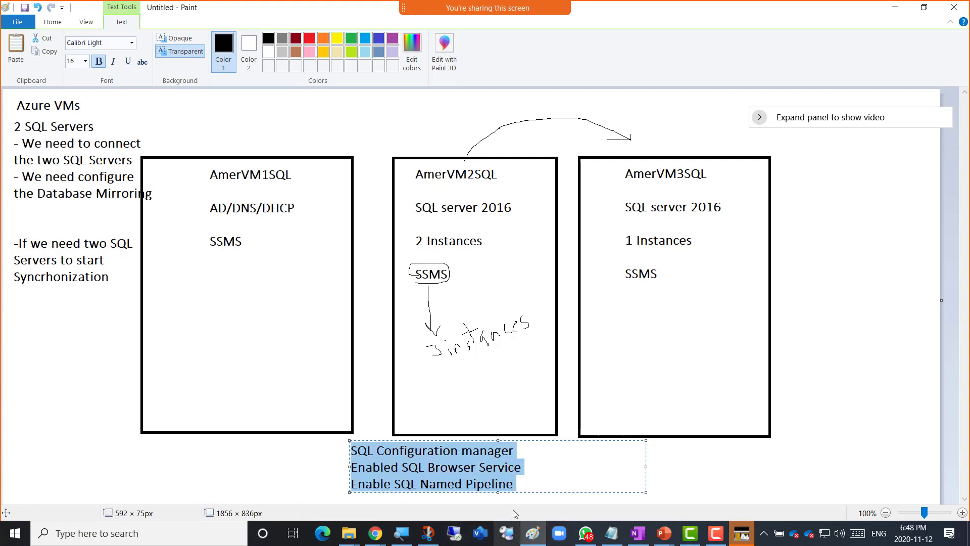
key(Delete)
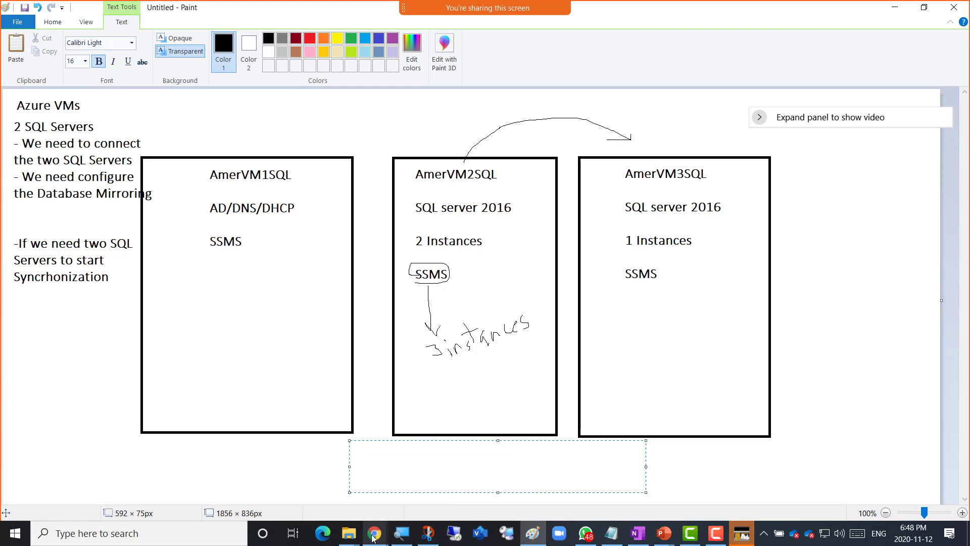
- On the OneNote Week 10 page, add the bullet "How to connect two SQL over the network" above the Screnshot 1 note
mouse_move(374, 535)
click(290, 477)
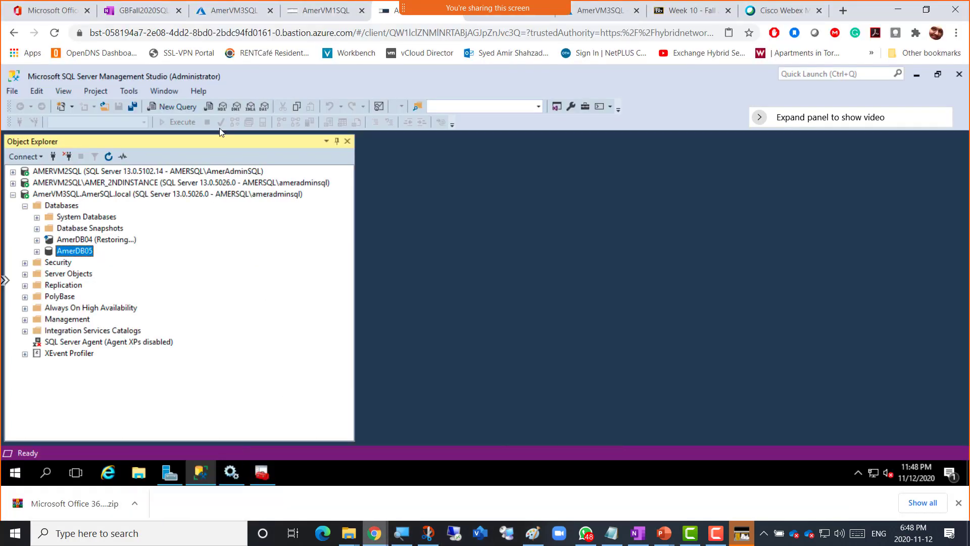
click(132, 11)
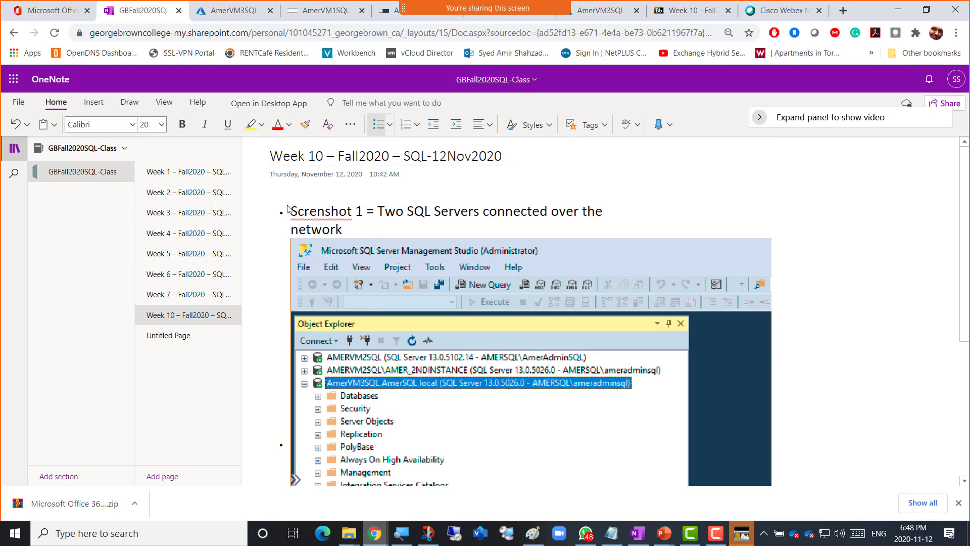
key(Return)
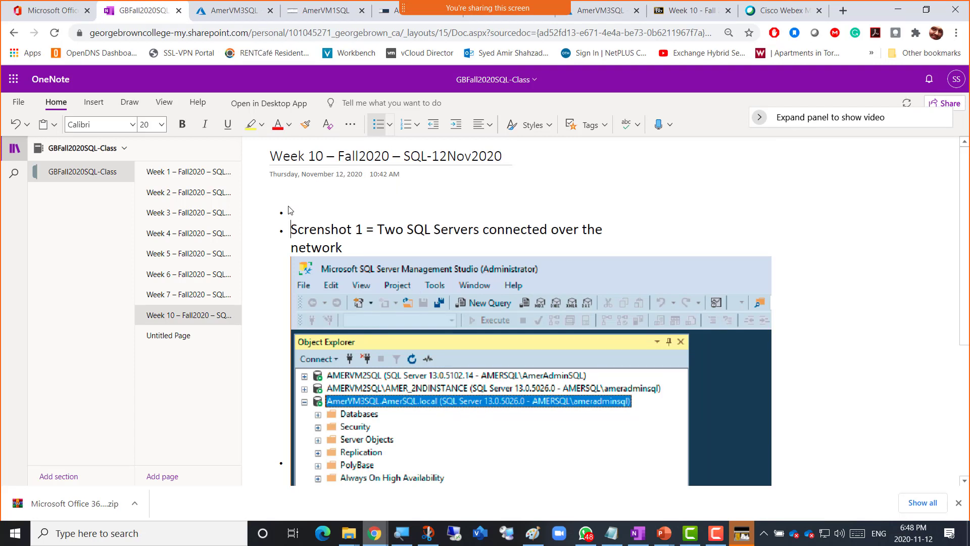
key(Up)
text(How to con)
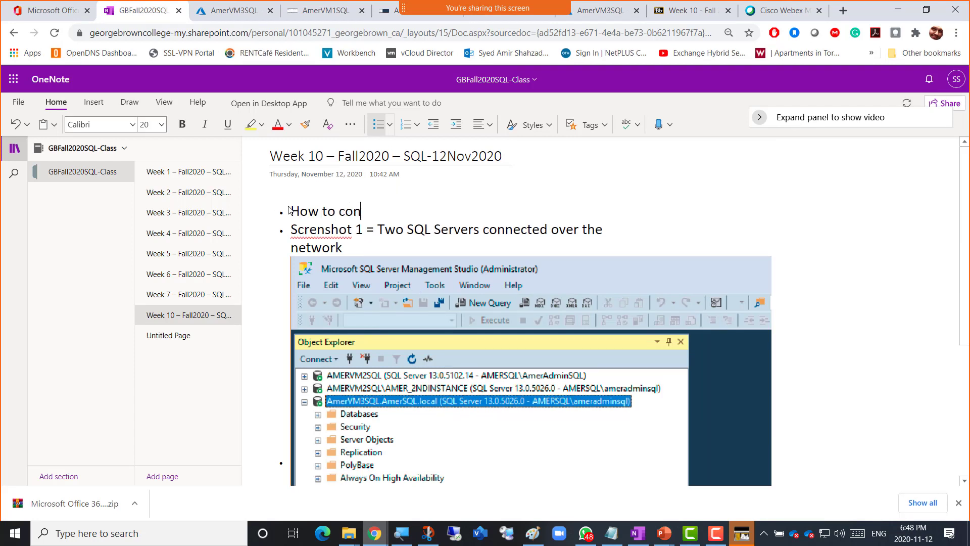
text(nect two SQ)
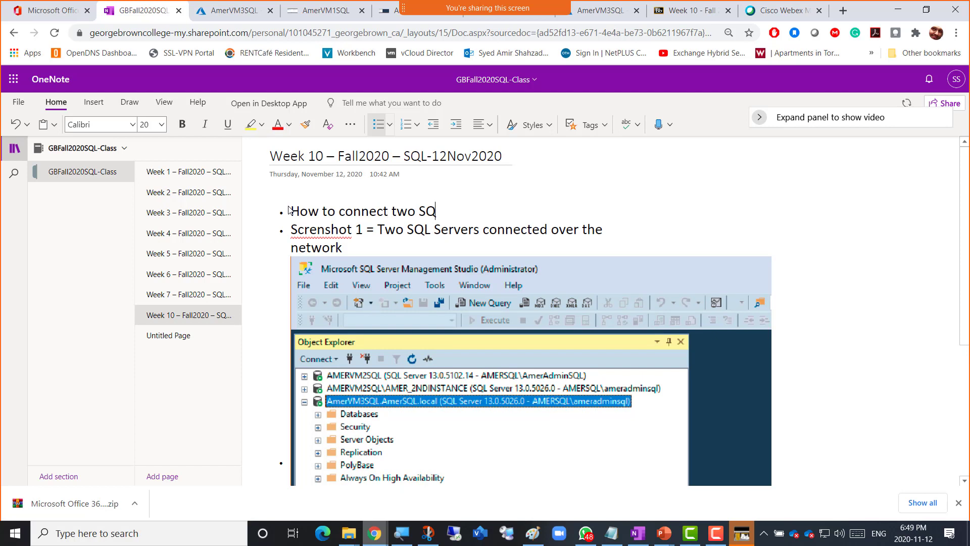
text(L over the network)
key(Return)
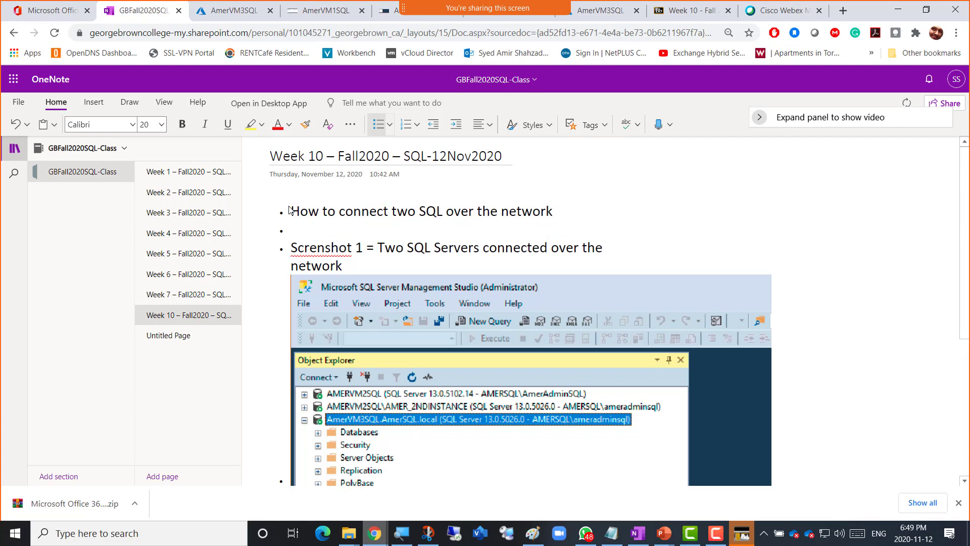
- Paste the copied configuration note as three indented sub-bullets under the new bullet and start the first one with "Connect to"
key(ctrl+v)
key(Up)
key(Up)
key(Up)
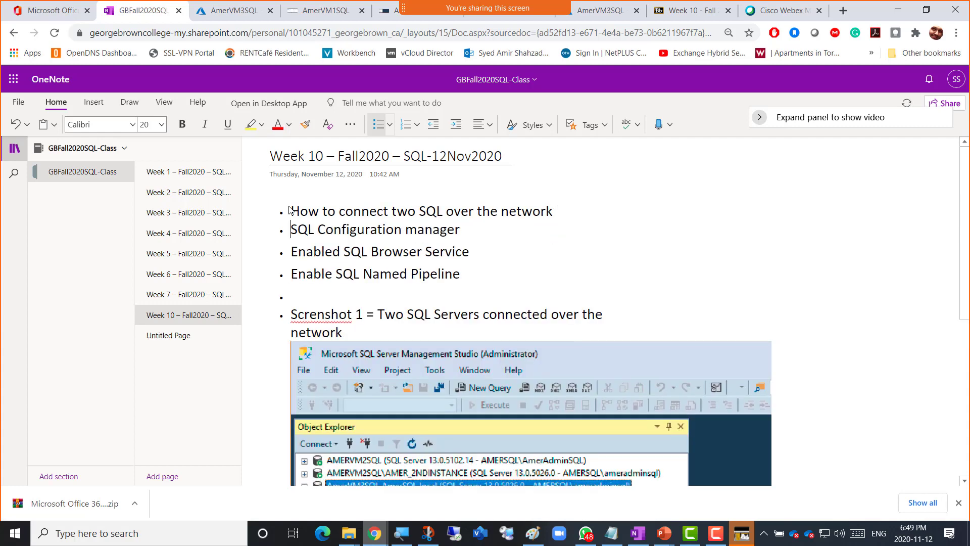
key(Tab)
key(Down)
key(Left)
key(Tab)
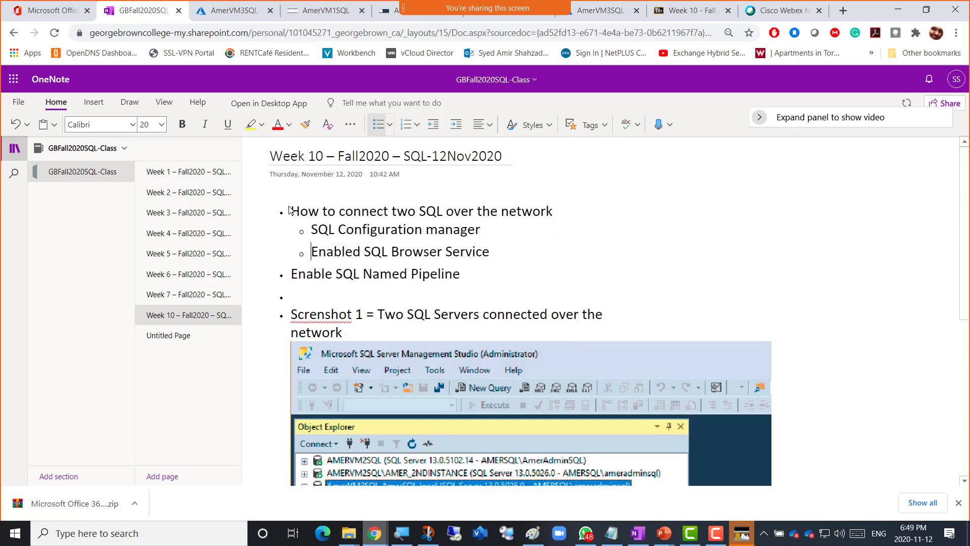
key(Down)
key(Left)
key(Left)
key(Tab)
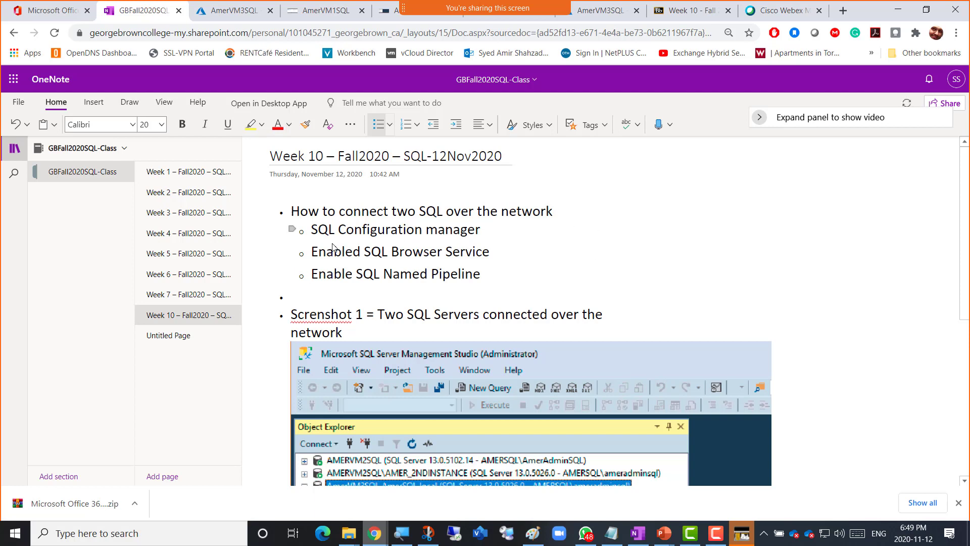
click(313, 233)
text(Connect to)
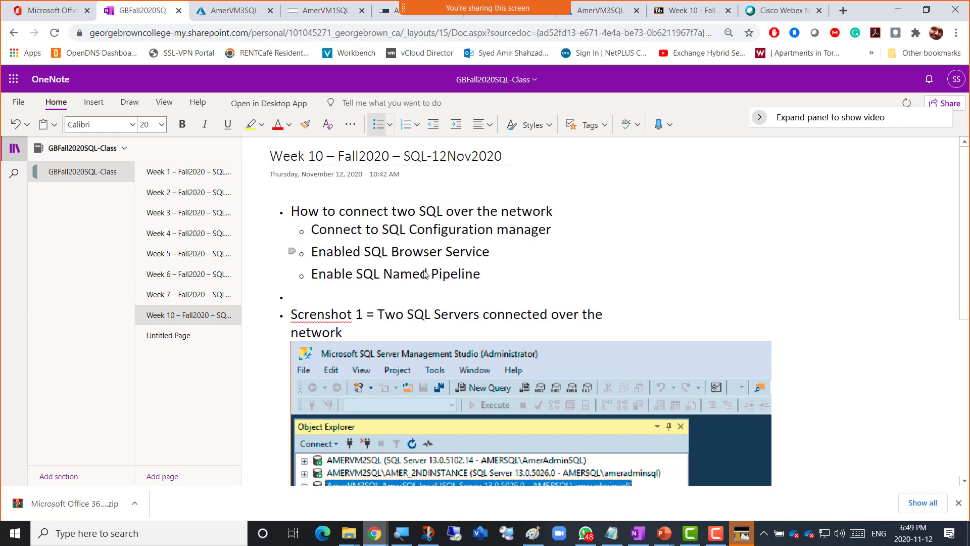
- Place the cursor in the empty bullet below the pasted Object Explorer snip
scroll(313, 235, down, 6)
click(802, 434)
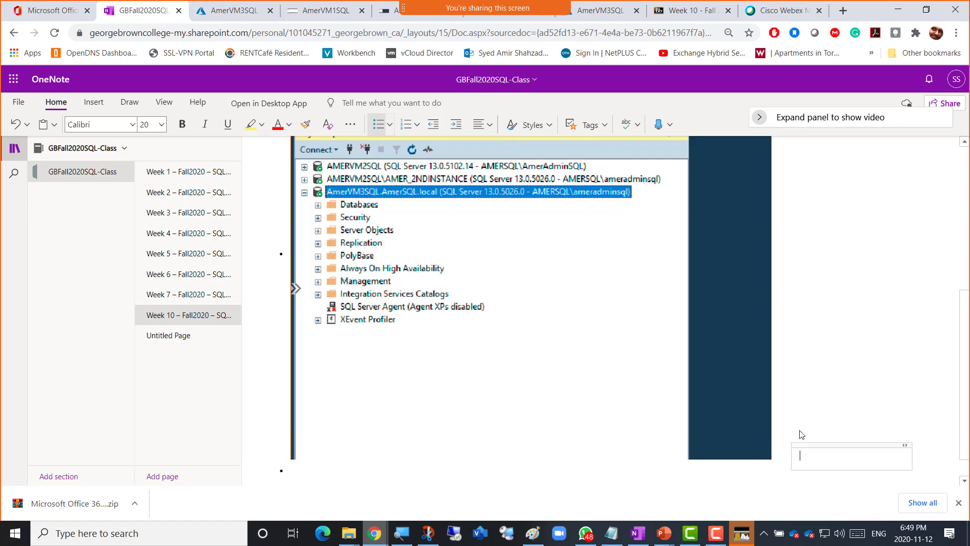
click(336, 477)
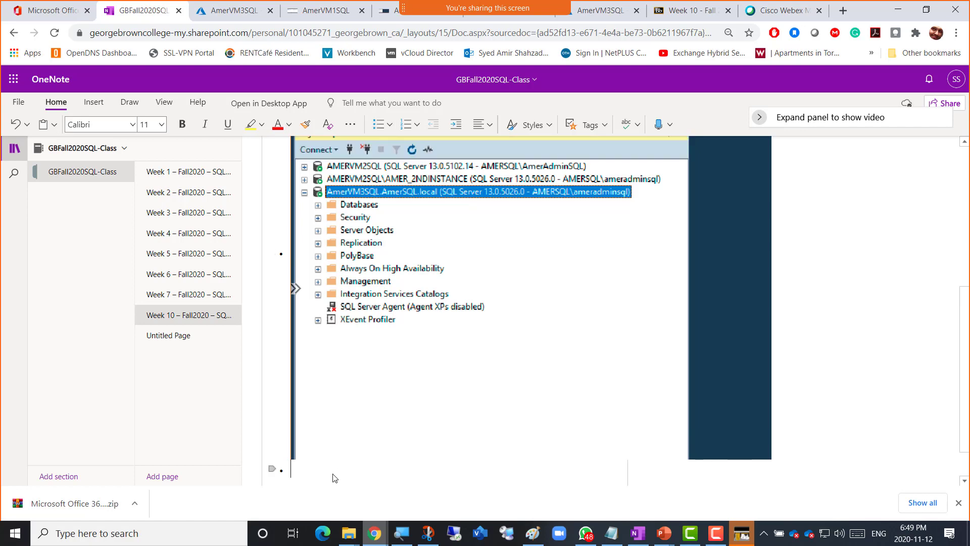
- Switch to Paint and start a text box below the circled SSMS label in the AmerVM2SQL box
click(535, 537)
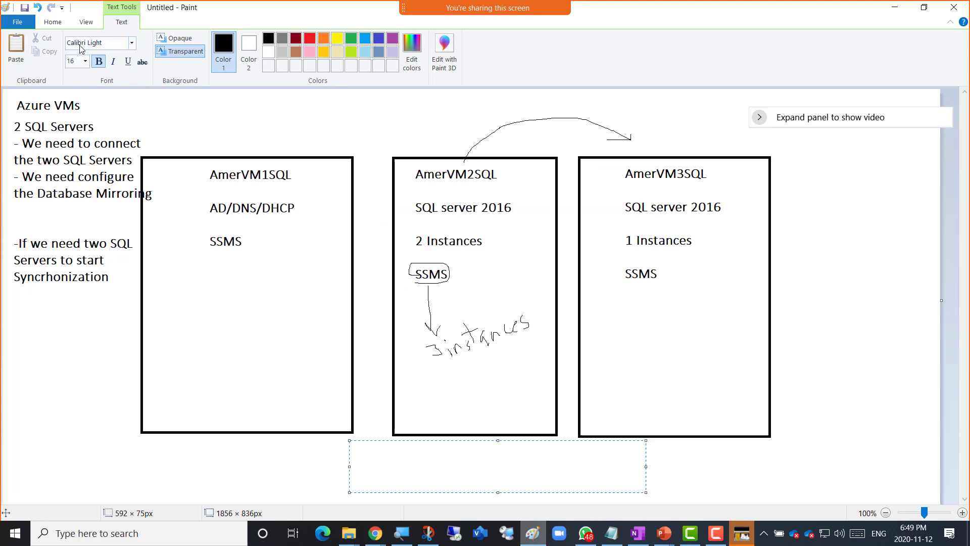
click(53, 21)
click(144, 48)
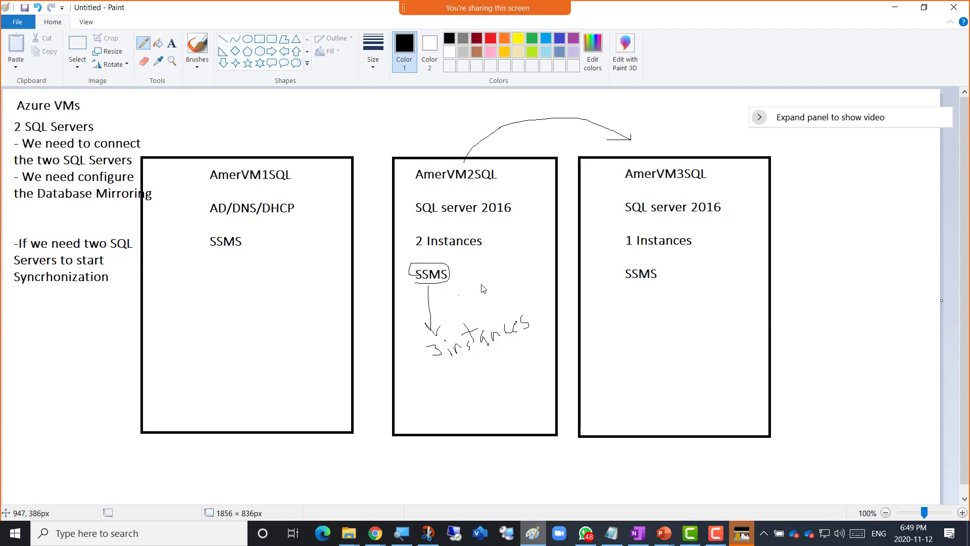
click(172, 43)
click(446, 304)
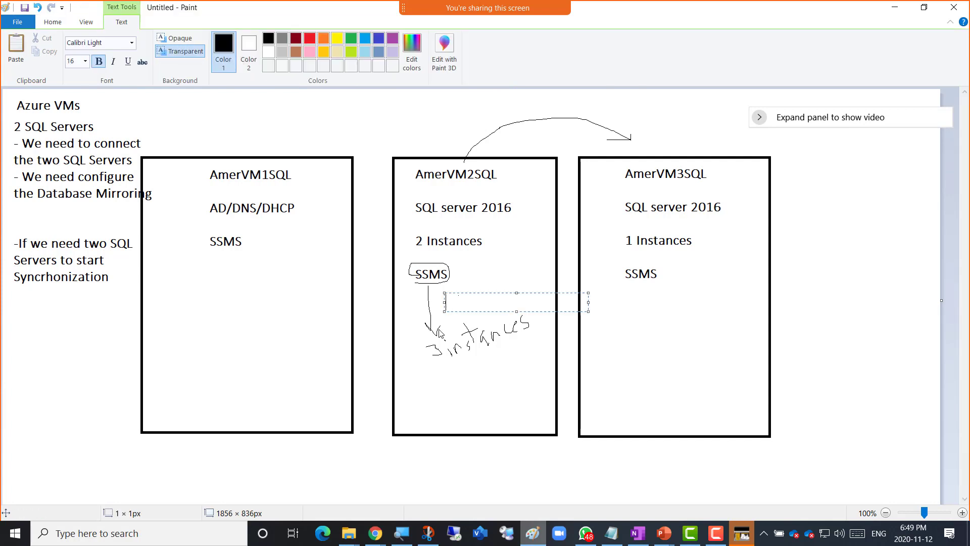
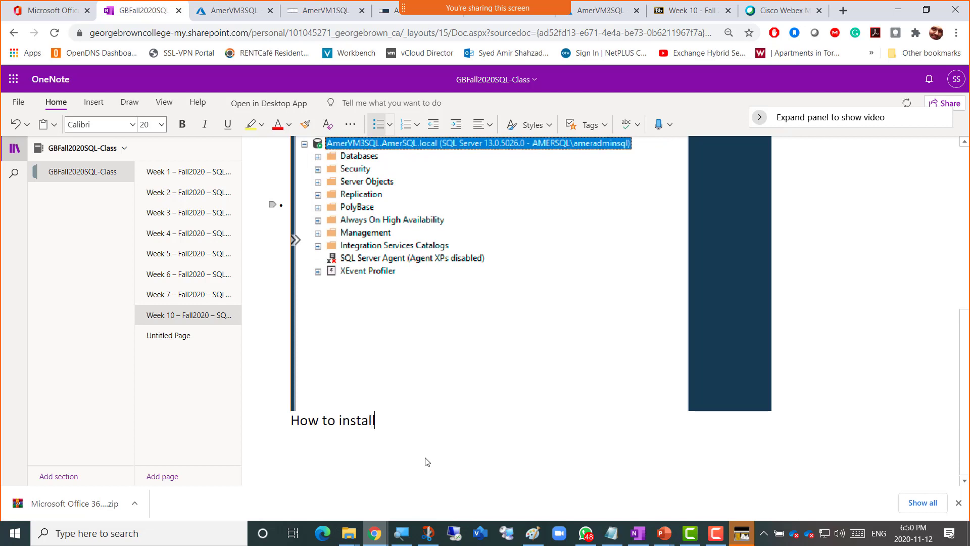
- Complete the line as "How to install a new features for an instance in an existing SQL Server instance" and make it a bullet
text(a new features for )
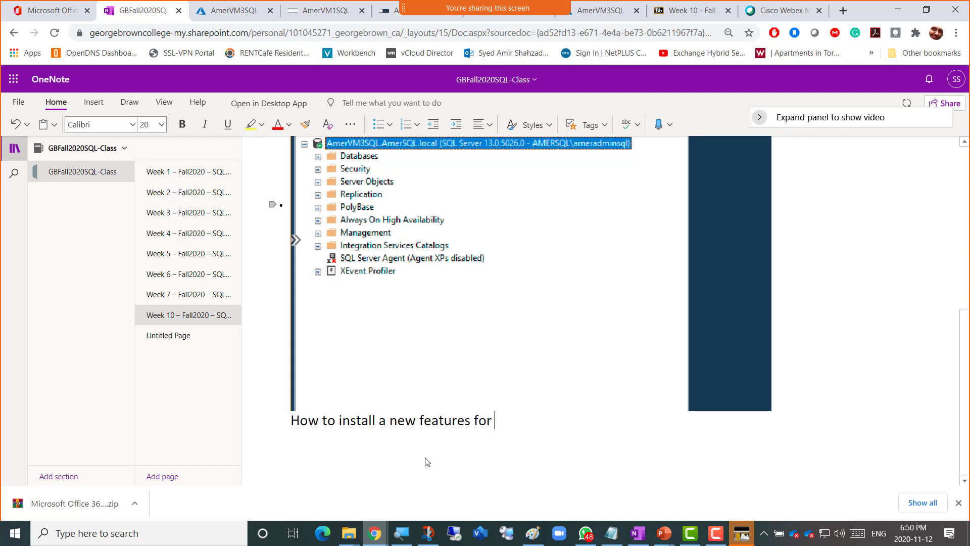
text(an instance in an)
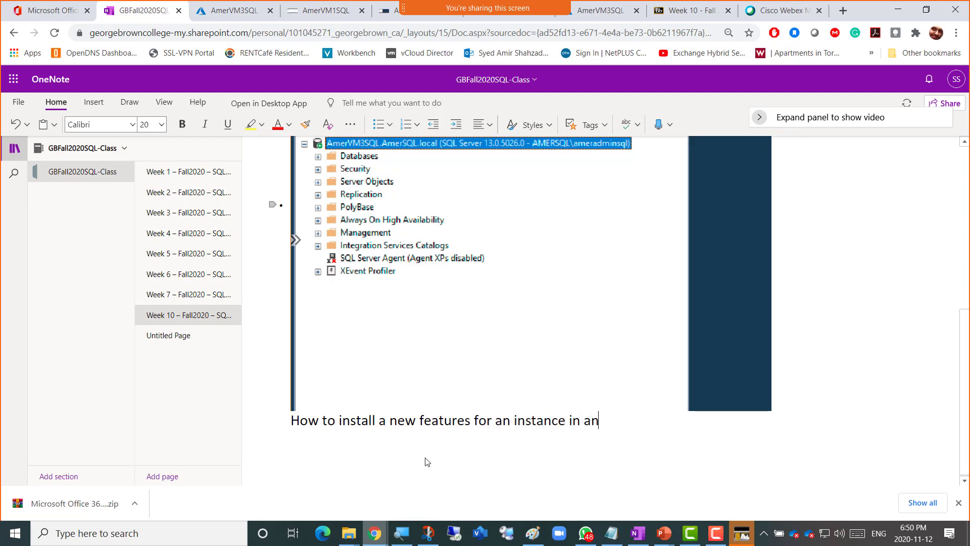
text( es)
text(isting)
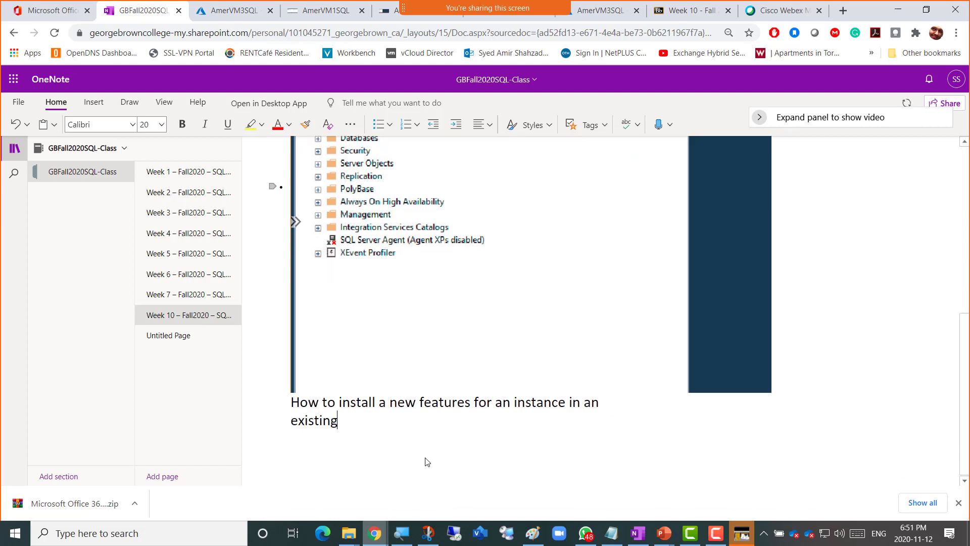
text( SQL Server instance)
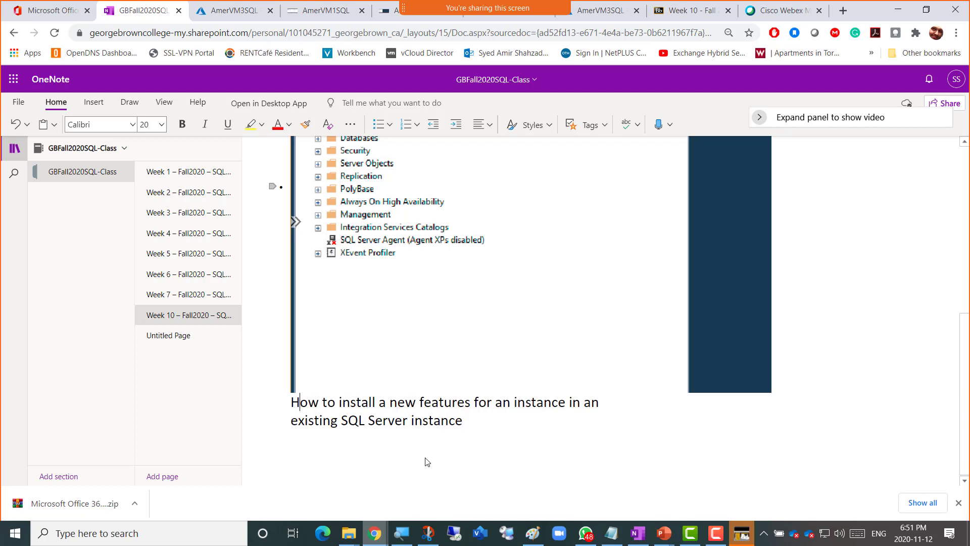
key(ctrl+period)
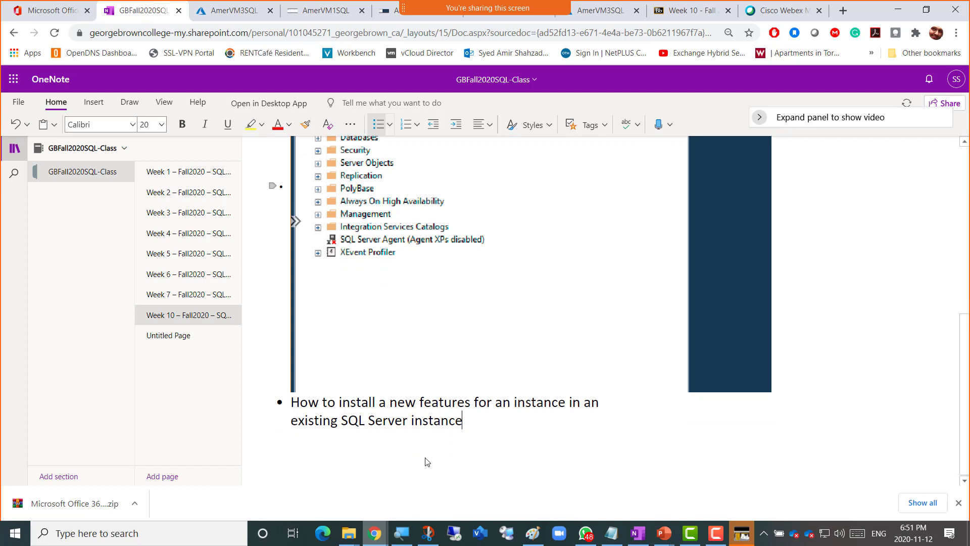
- Add the indented sub-bullet "Lets install Analysis service for 2nd instance on VM2" and start an empty sub-bullet below it
key(Return)
key(Tab)
text(Lets install )
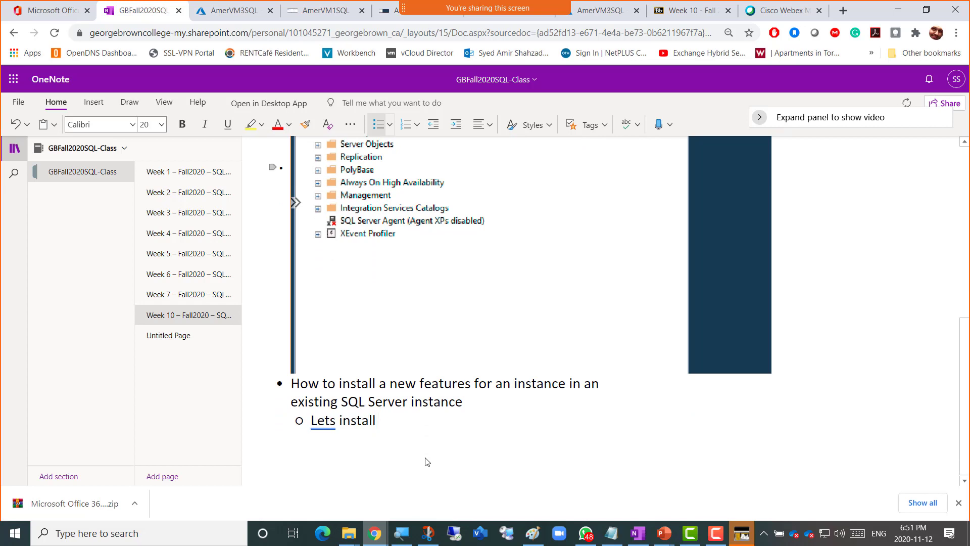
text(Ana)
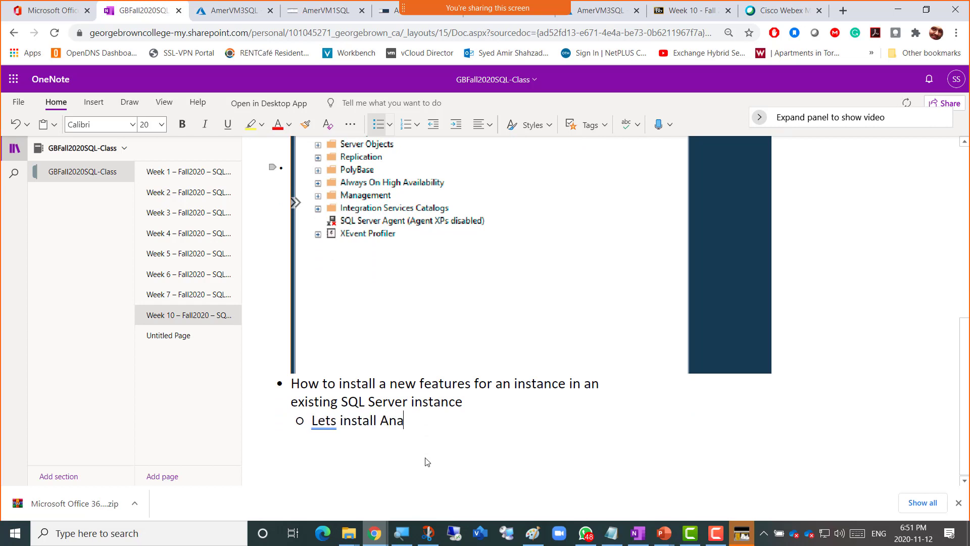
text(lysis service)
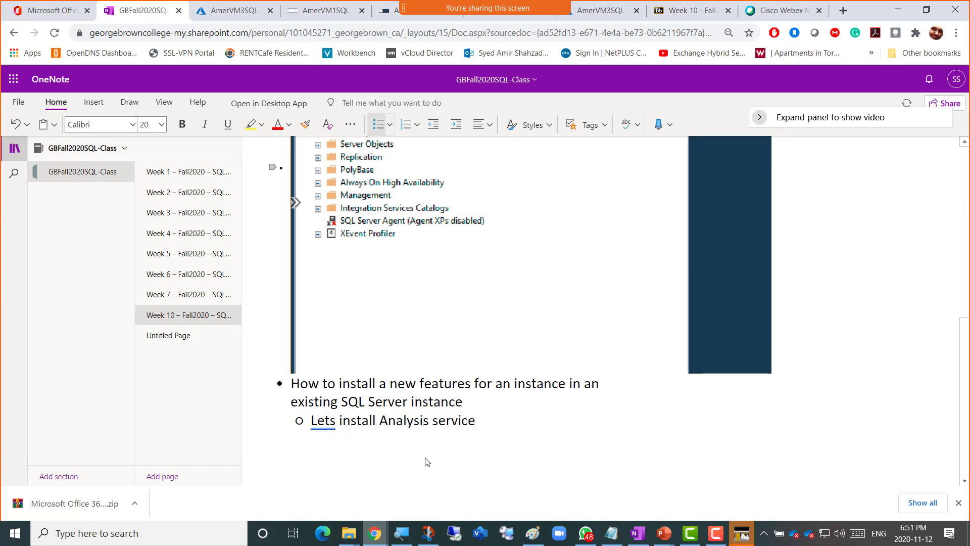
text( for 2nd)
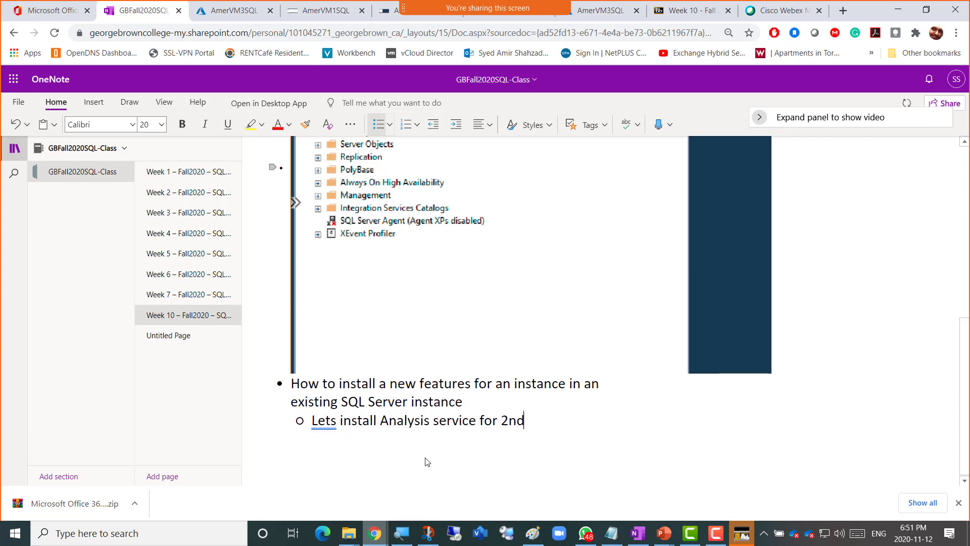
text( instance)
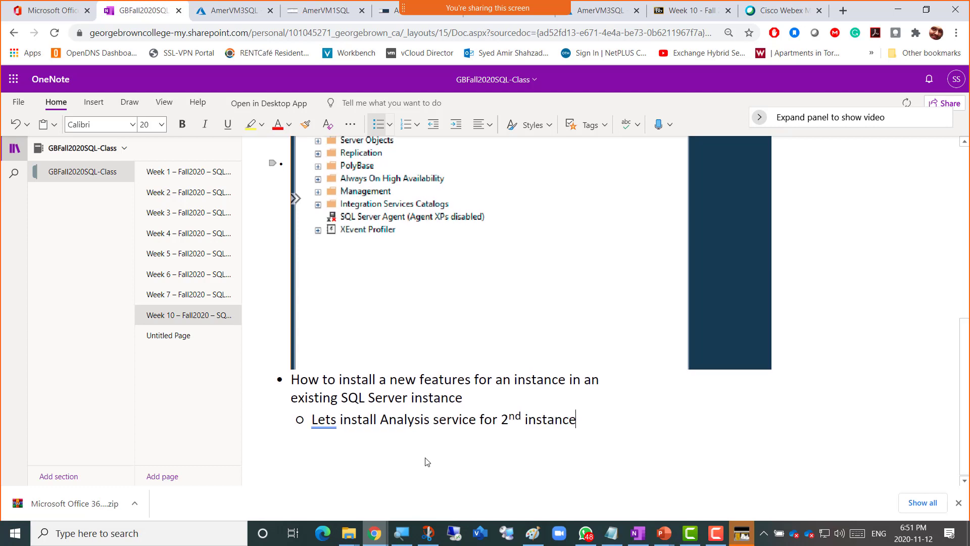
text( on VM2)
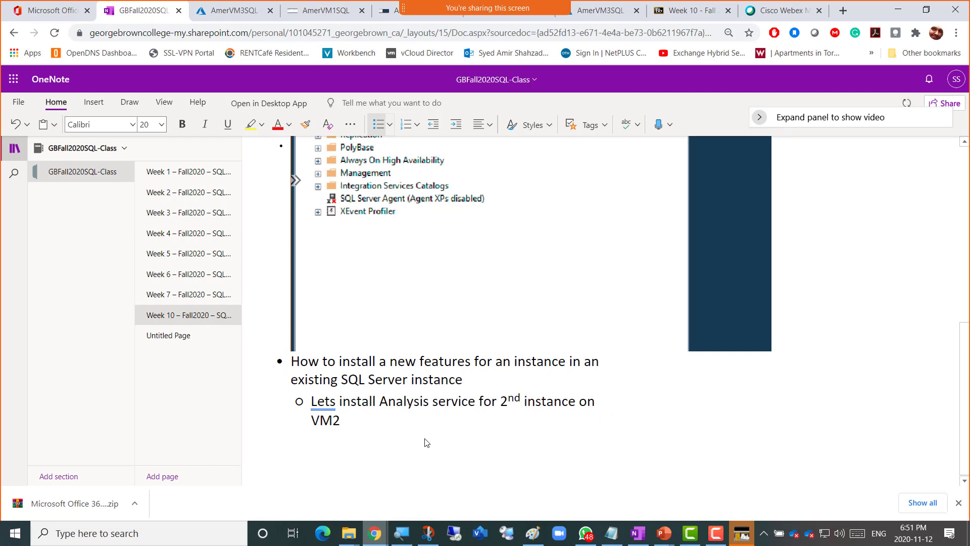
key(Return)
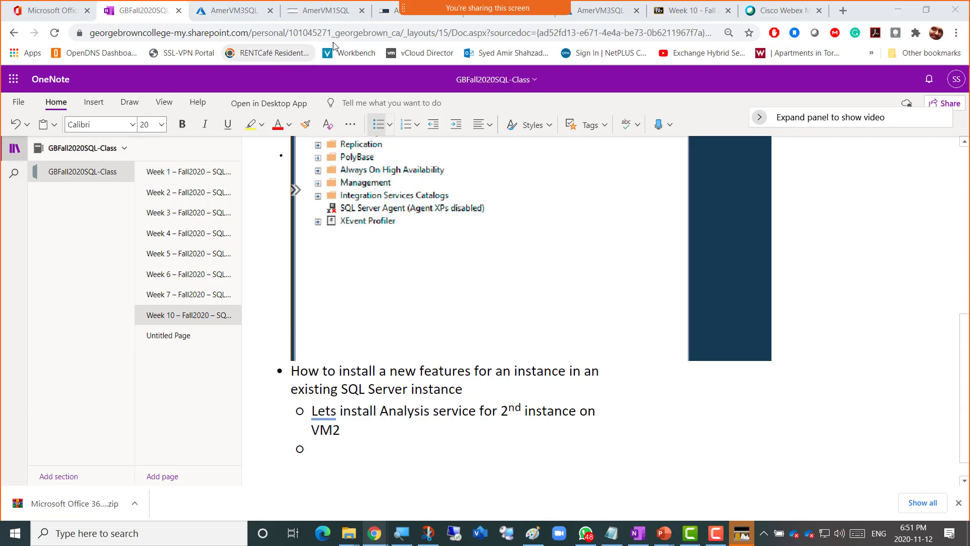
- Switch to the AmerVM2SQL remote session, open Programs and Features from Control Panel, and select Microsoft SQL Server 2016 (64-bit)
click(388, 11)
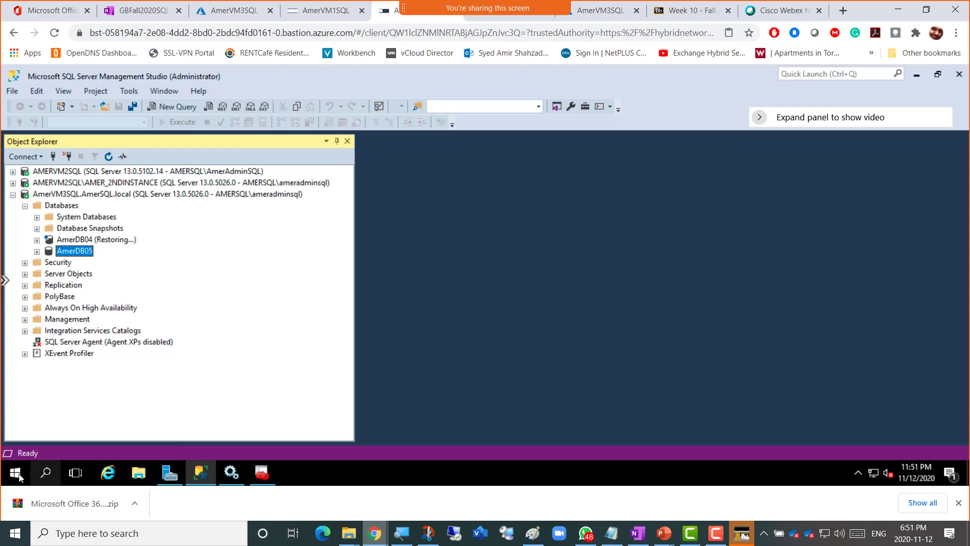
click(46, 474)
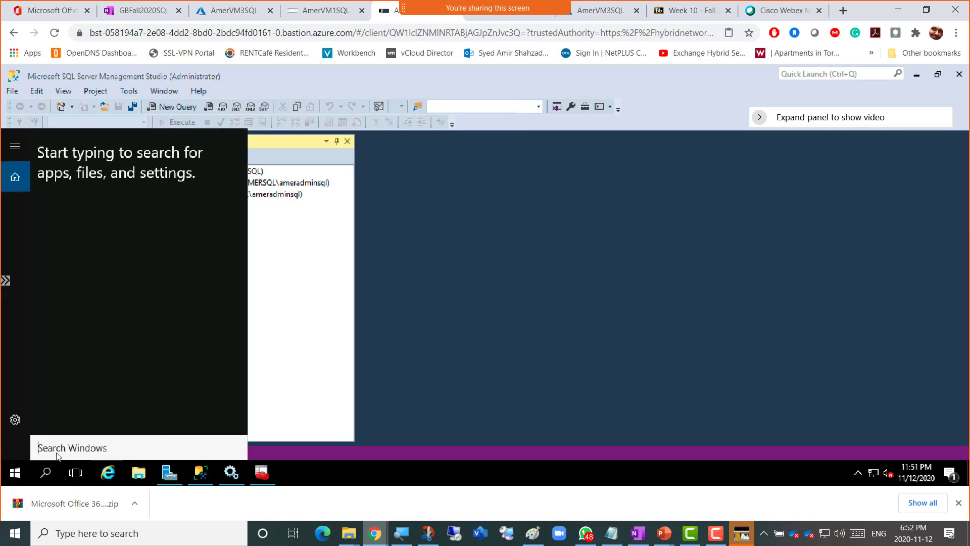
text(c)
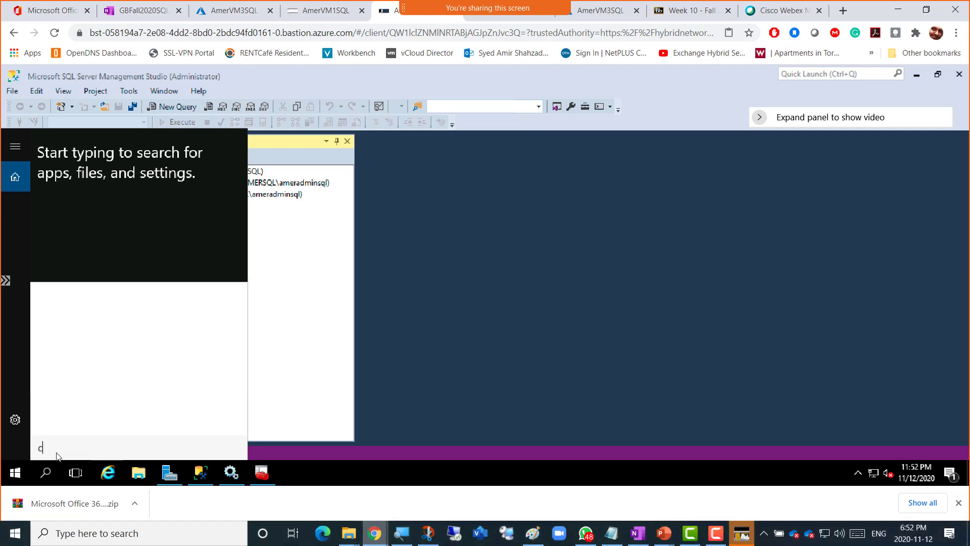
text(ontrol)
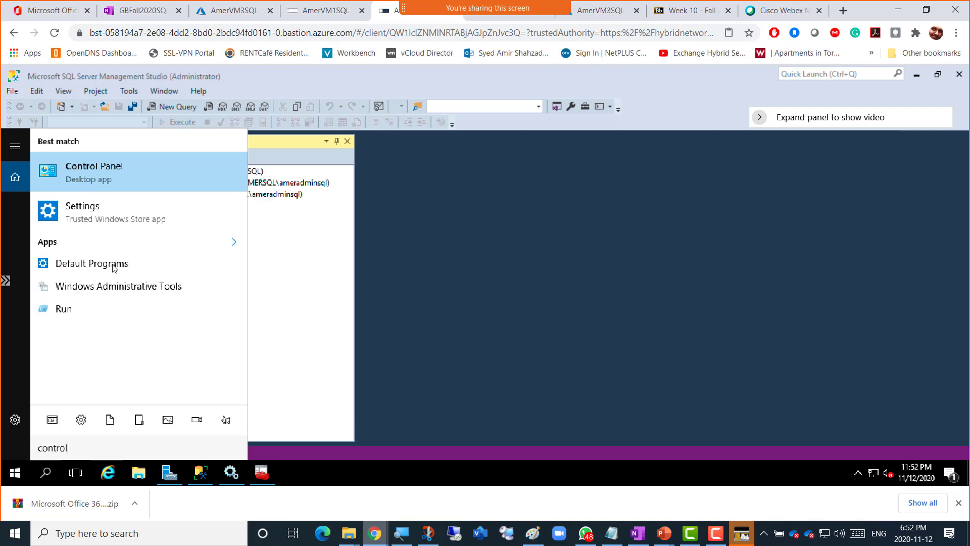
click(111, 177)
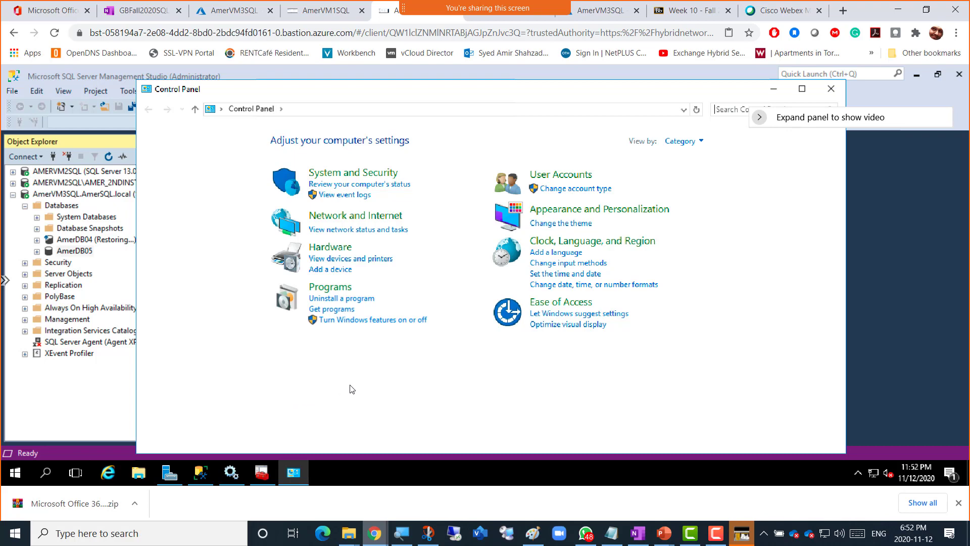
click(333, 286)
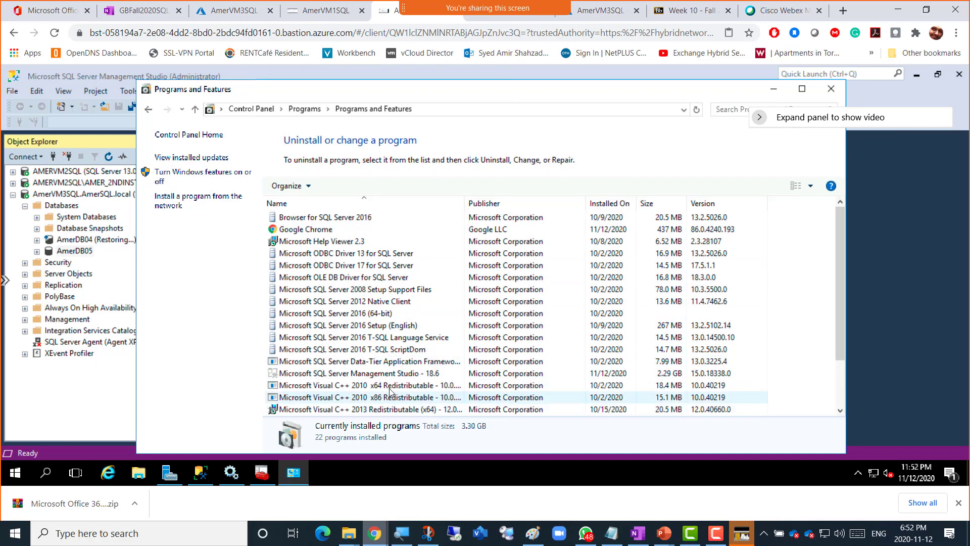
click(373, 314)
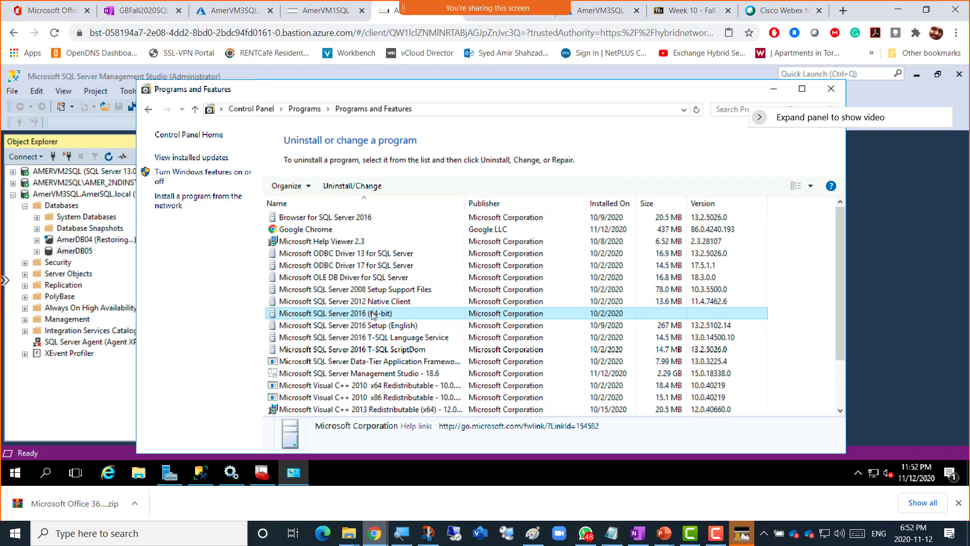
right_click(372, 315)
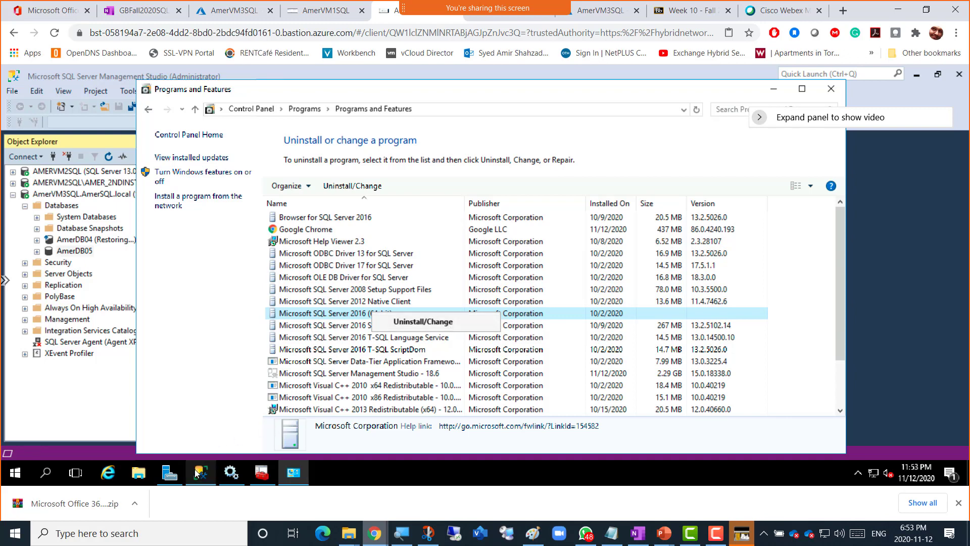
- Mount SQLServer2016SP2-FullSlipstream-x64-ENU.iso from the Downloads folder, check its drive under This PC, and minimize File Explorer
click(138, 480)
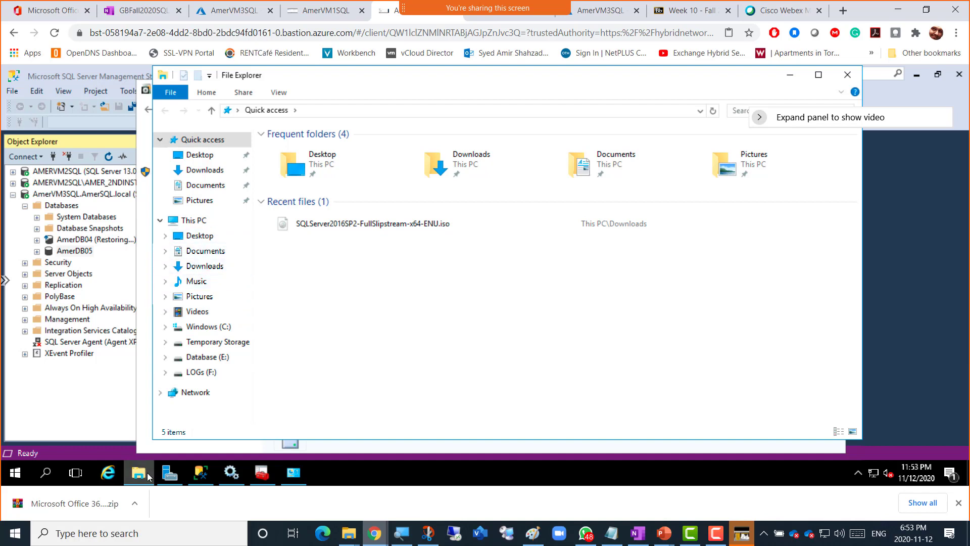
click(197, 220)
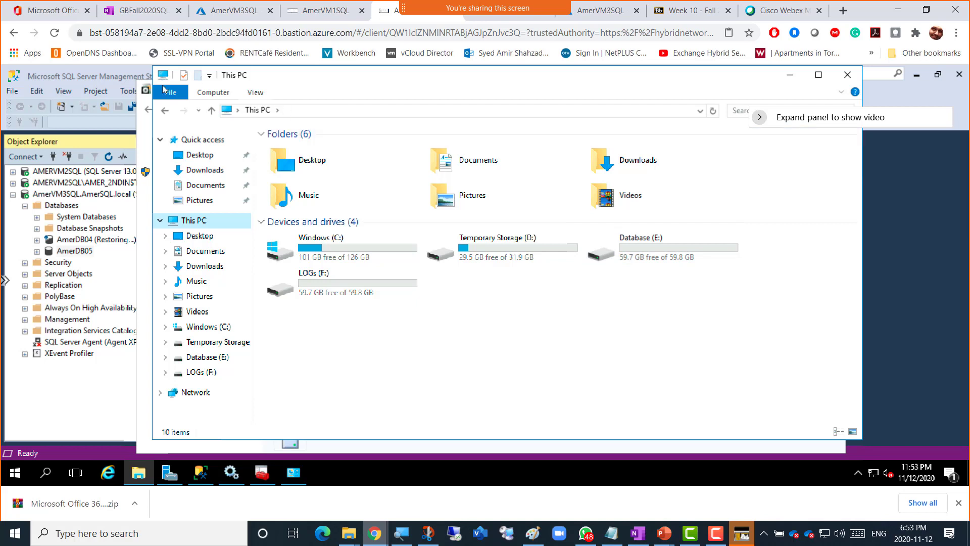
click(167, 111)
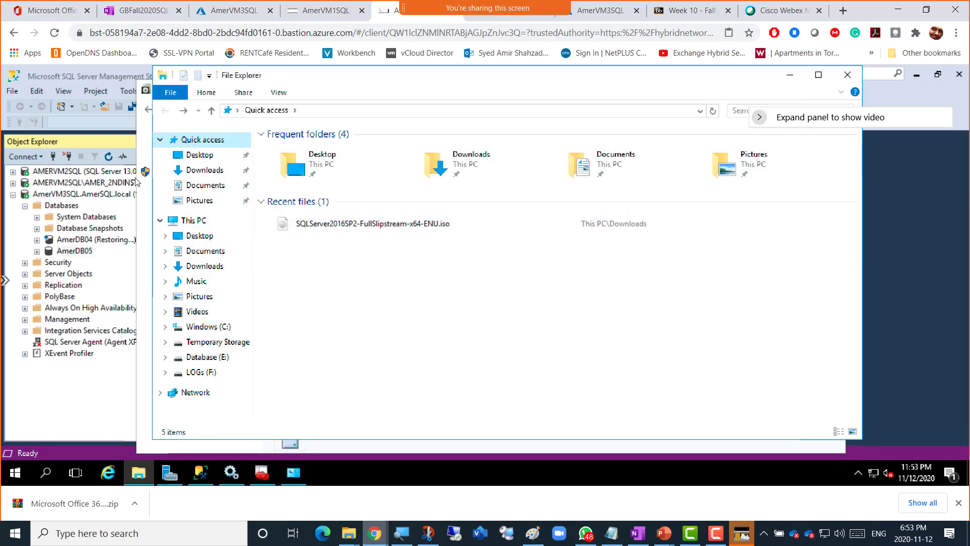
click(210, 172)
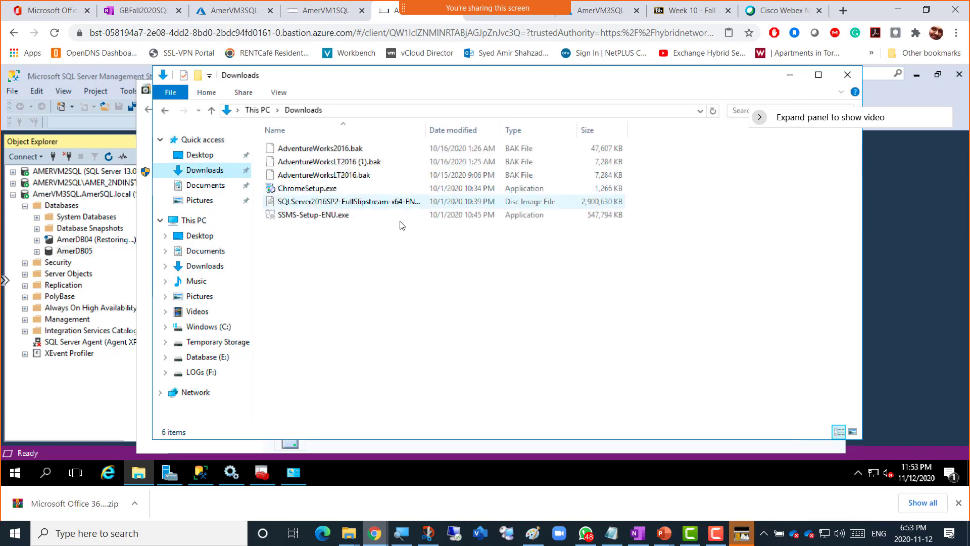
right_click(356, 203)
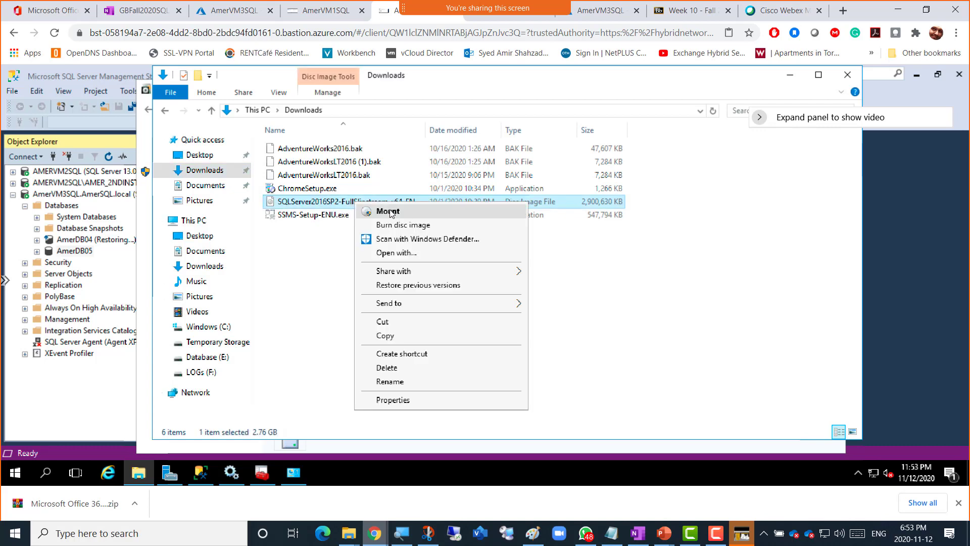
click(323, 206)
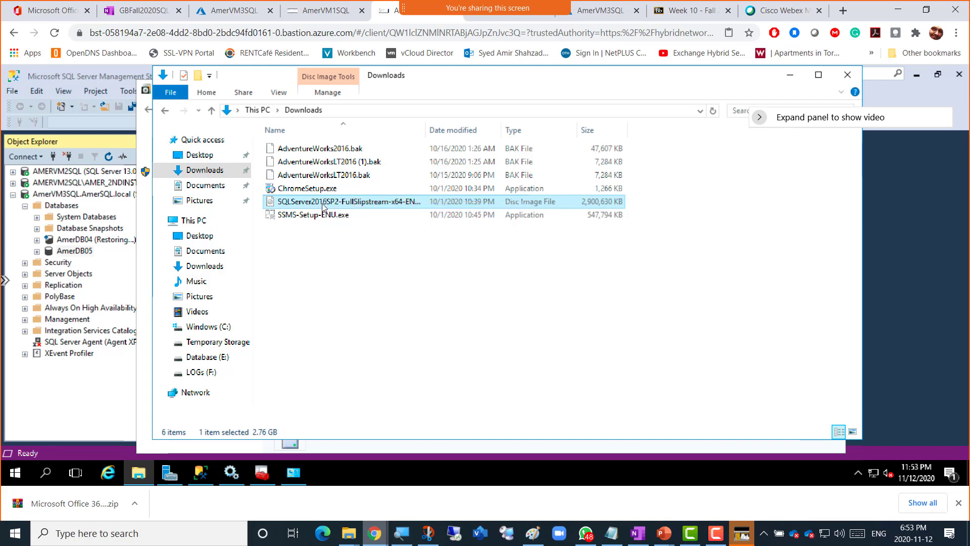
right_click(322, 202)
click(370, 213)
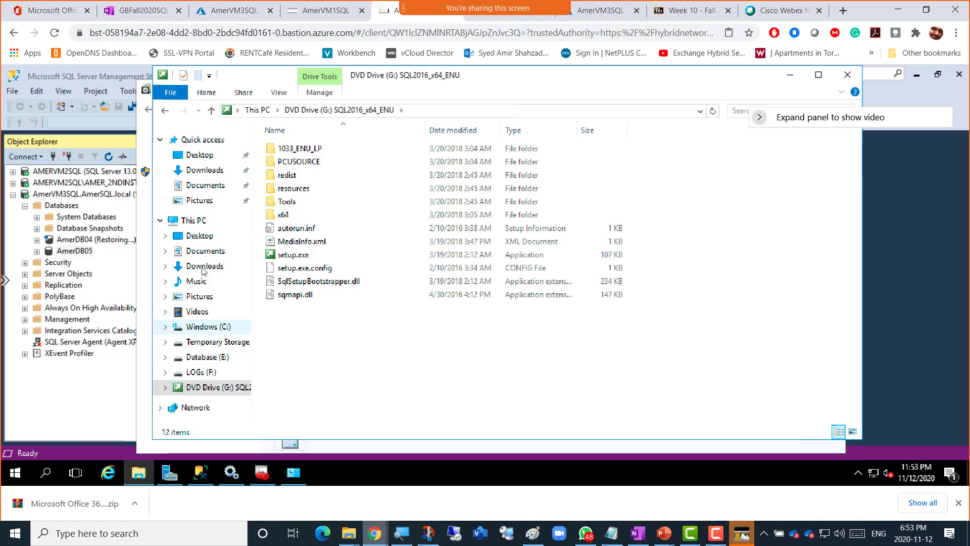
click(187, 220)
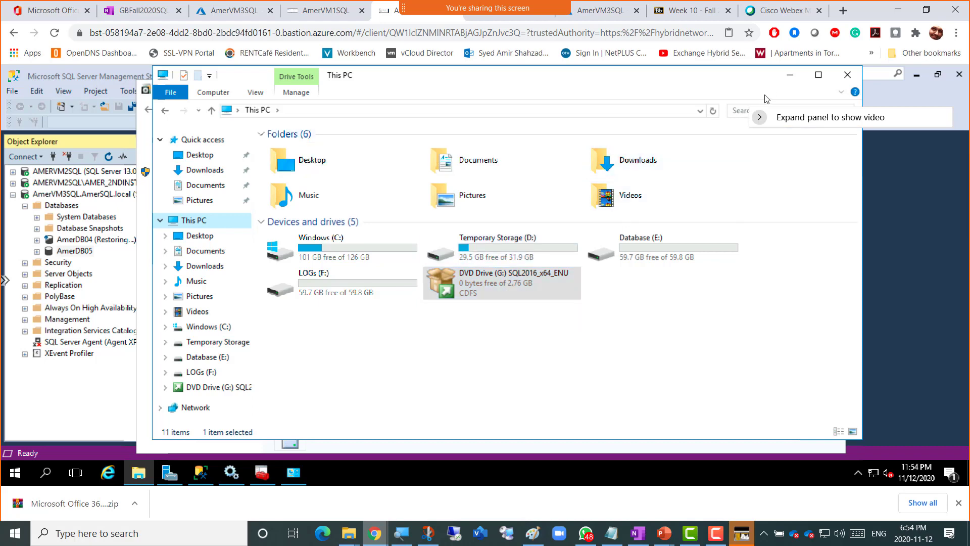
click(790, 75)
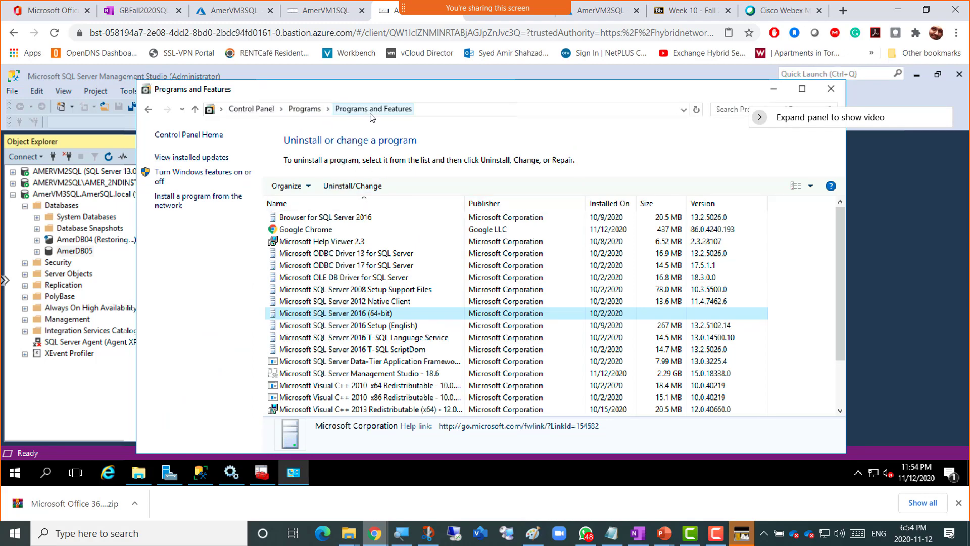
- Start Uninstall/Change for Microsoft SQL Server 2016 (64-bit) to bring up its maintenance options
right_click(374, 315)
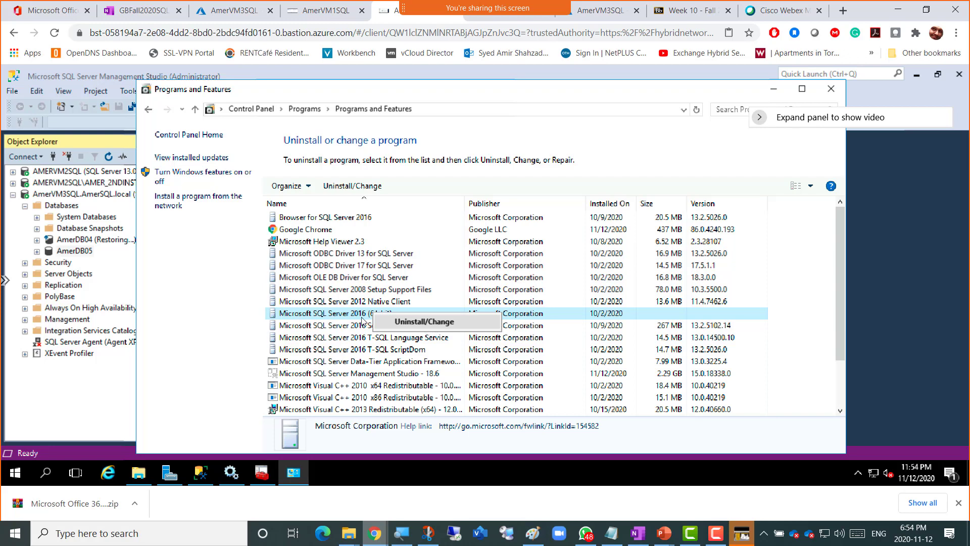
click(363, 316)
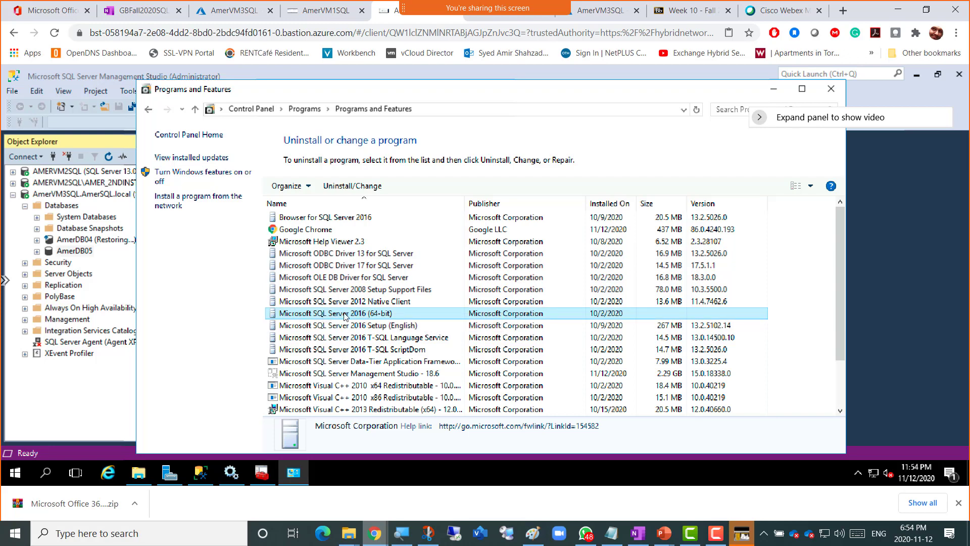
right_click(384, 317)
click(422, 321)
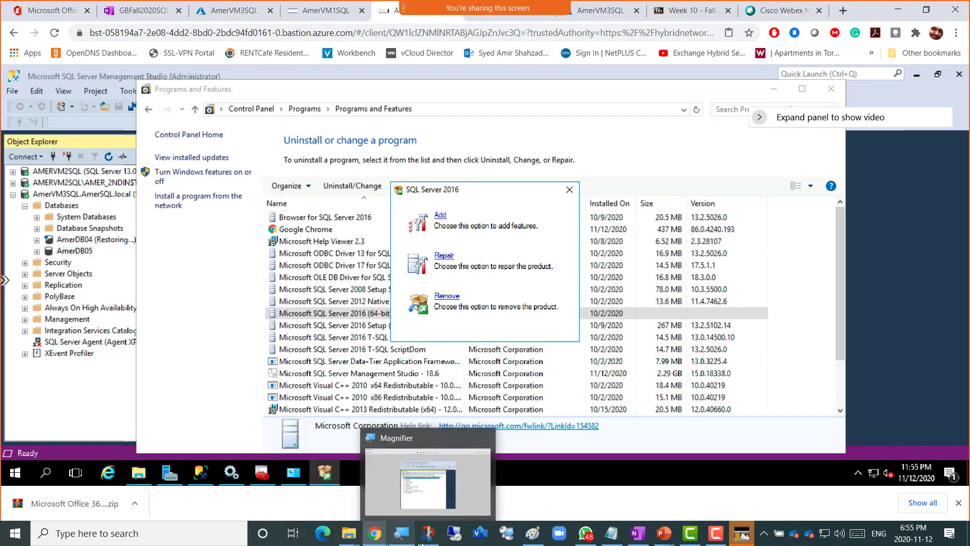
- Switch to Snip & Sketch and capture a rectangular snip of Programs and Features with the SQL Server 2016 Add/Repair/Remove dialog
mouse_move(427, 539)
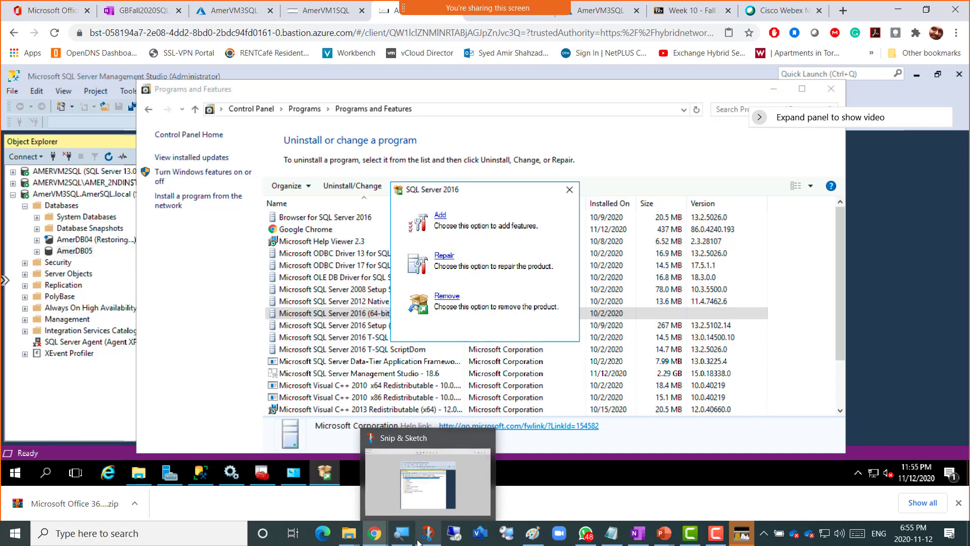
click(428, 536)
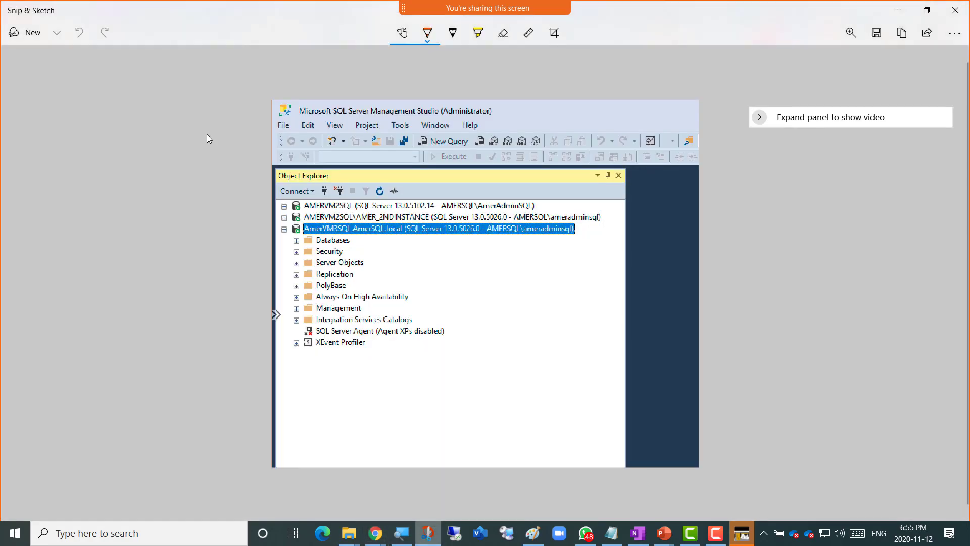
click(32, 33)
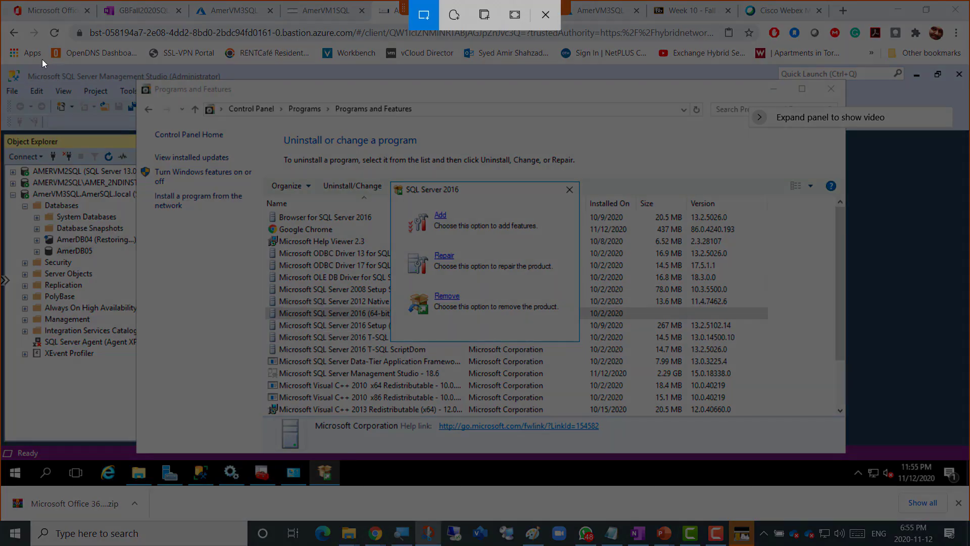
drag(42, 58, 554, 238)
drag(688, 339, 787, 472)
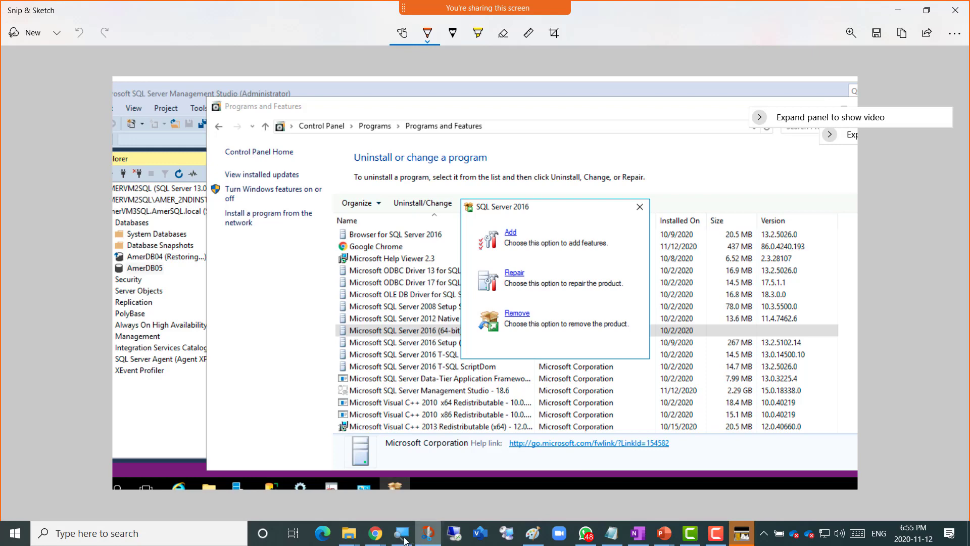
- Return to the Week 10 OneNote page and replace the empty sub-bullet with the top-level bullet "Screenshot 2 = how to Add a new feature in a SQL Server"
click(376, 535)
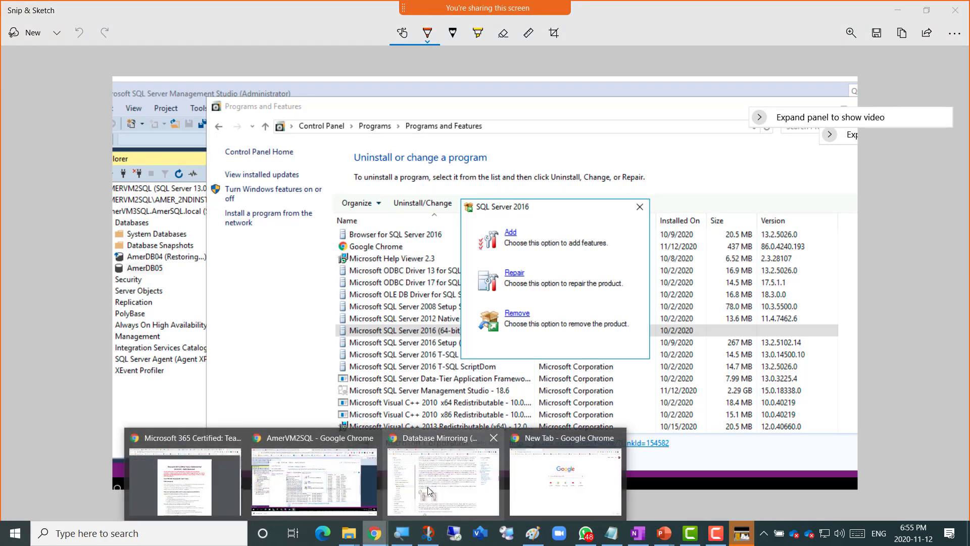
click(308, 483)
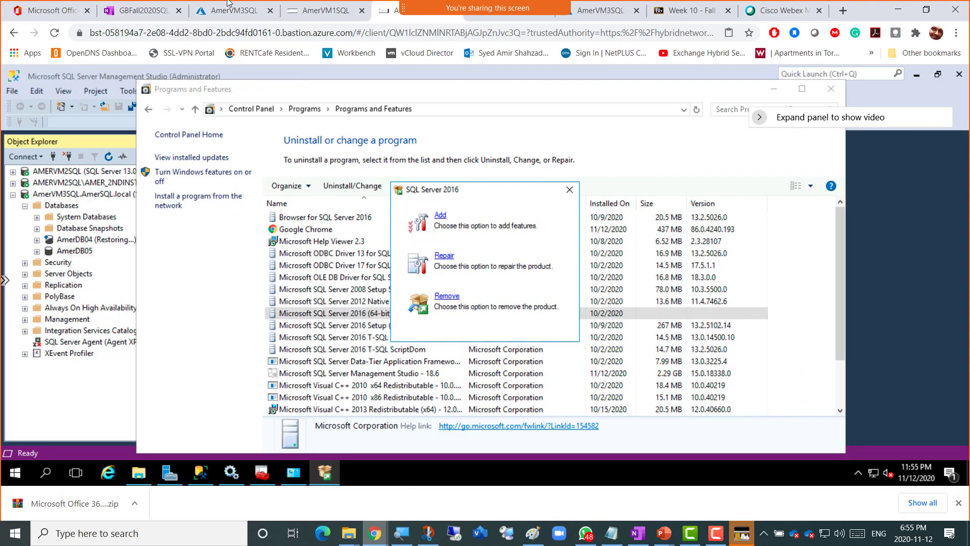
click(153, 11)
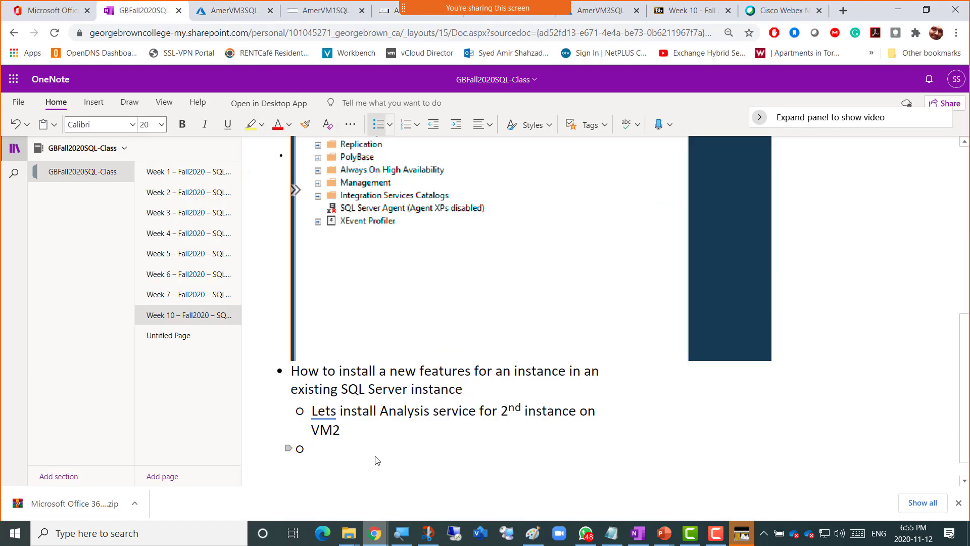
key(BackSpace)
key(BackSpace)
key(ctrl+period)
text(Sereensh)
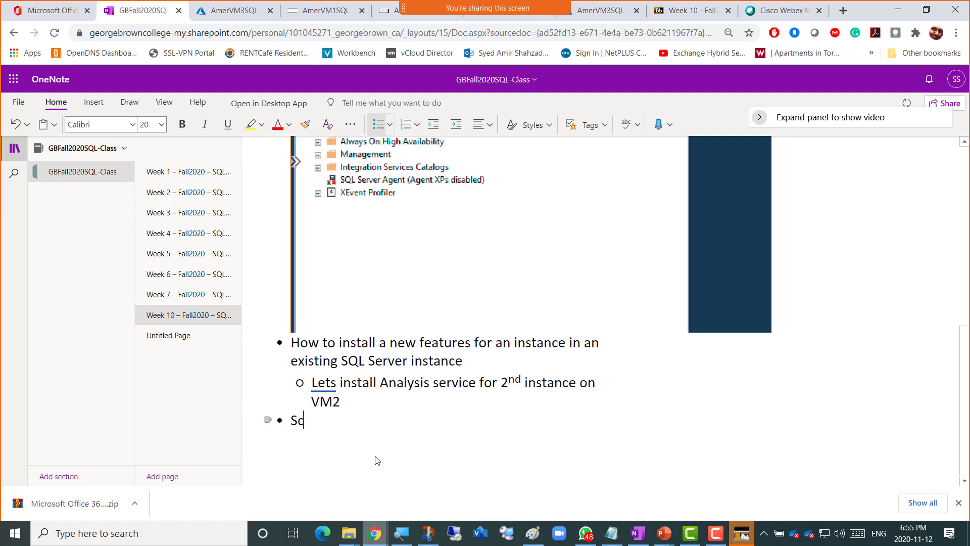
text(ot 2 = how to )
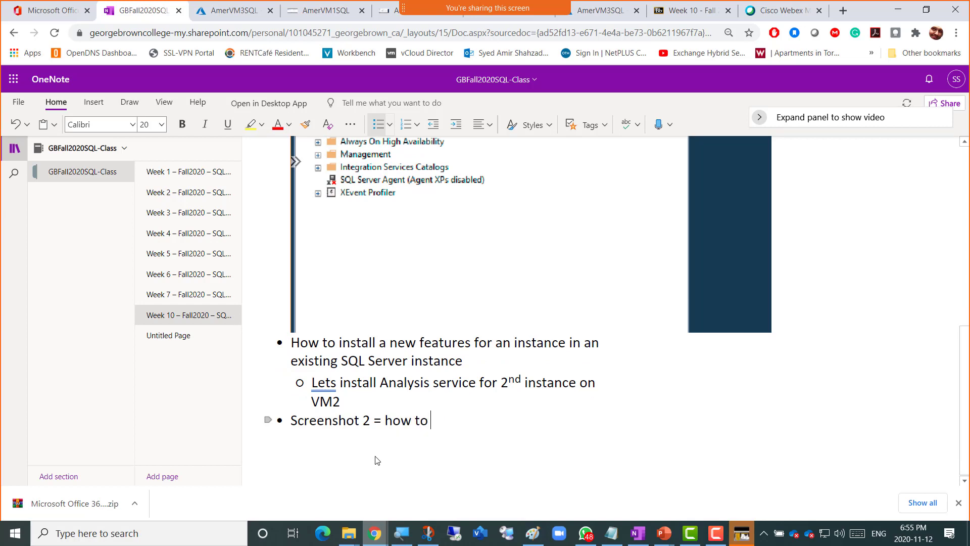
text(Add a new feature in )
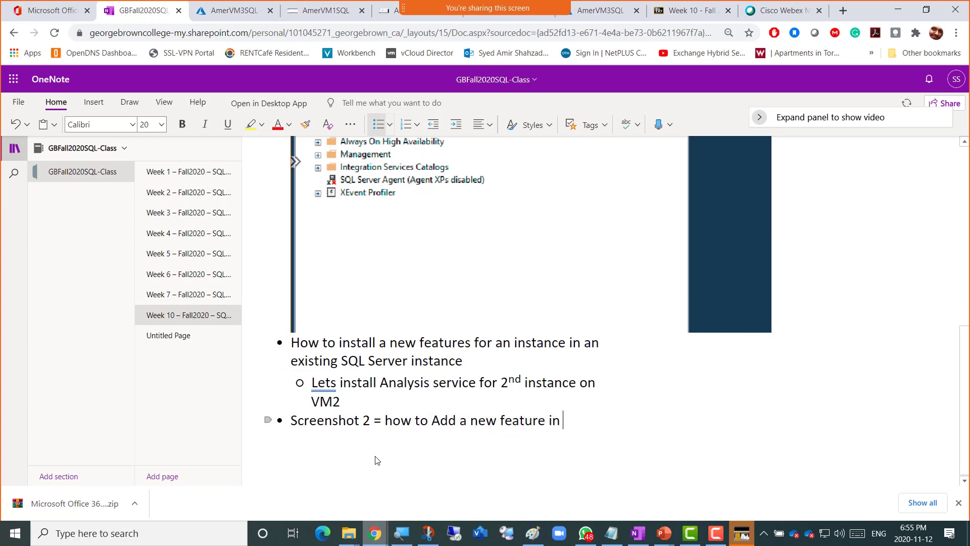
text(a SQL Server)
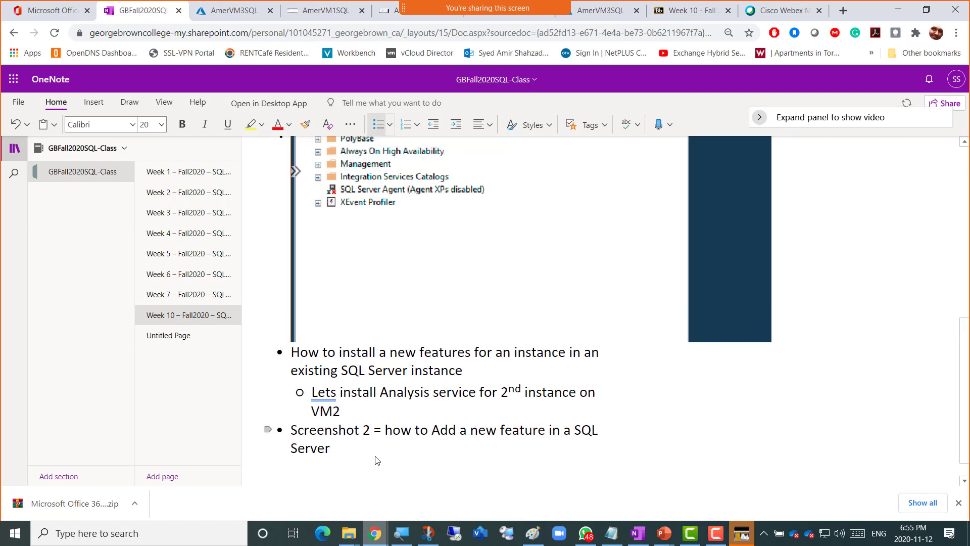
- Copy the new snip from Snip & Sketch and paste it on a new line below the "Screenshot 2" bullet in OneNote
key(alt+Tab)
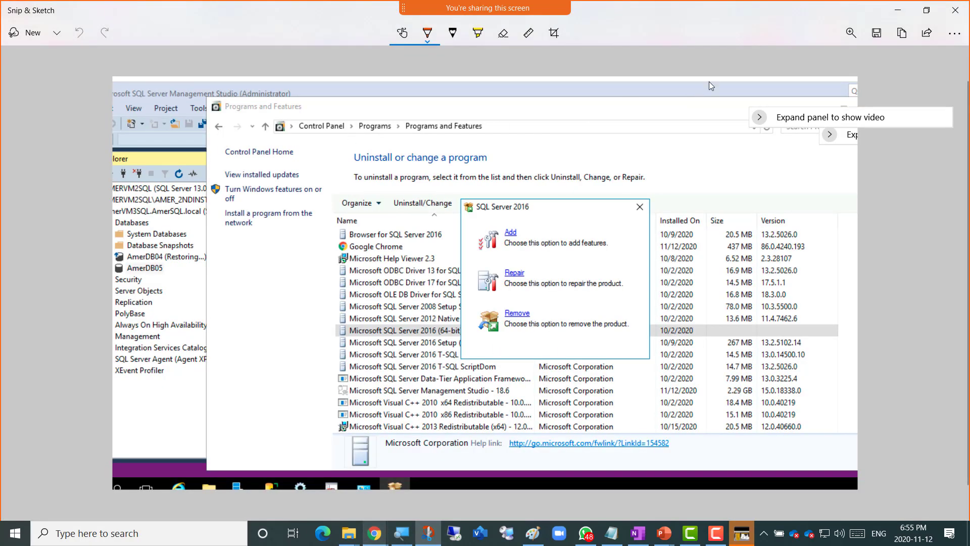
click(902, 33)
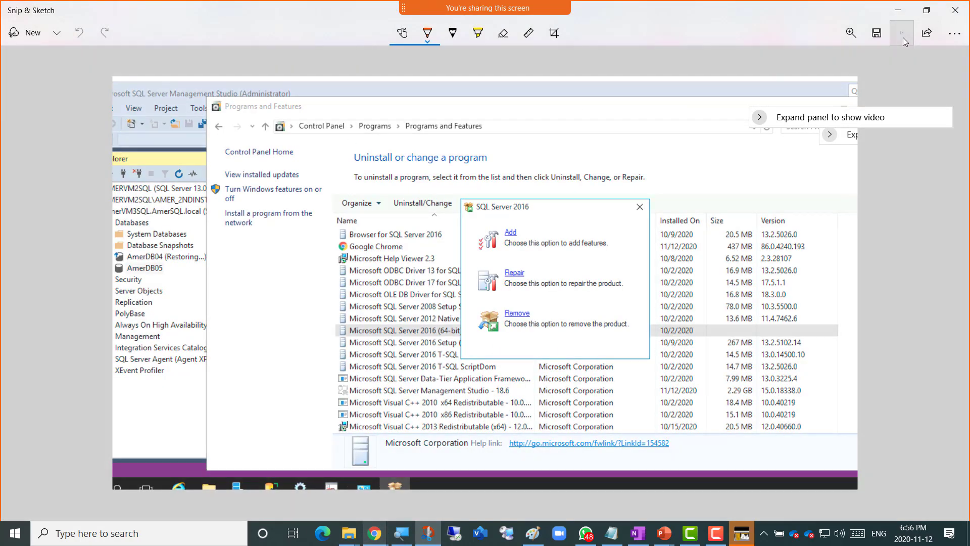
key(alt+Tab)
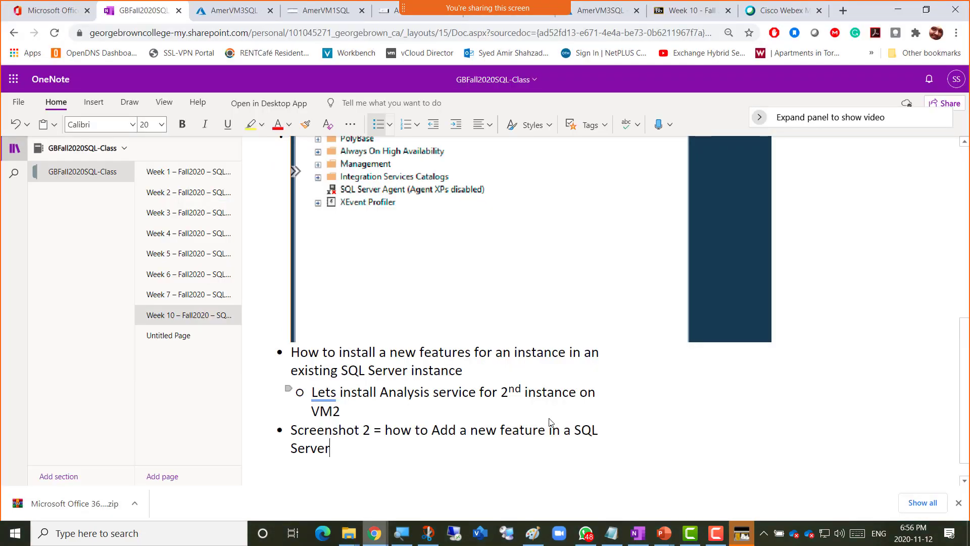
key(Return)
key(ctrl+v)
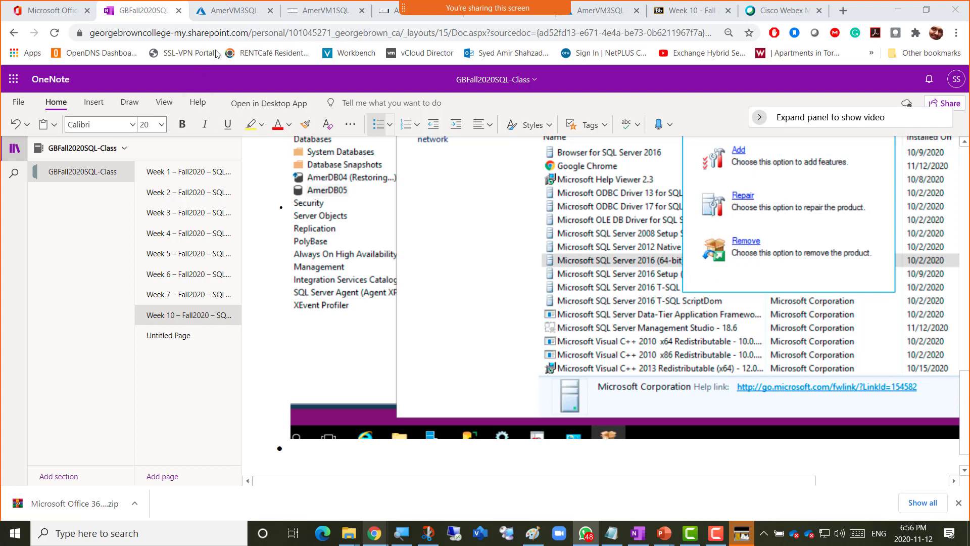
- In the AmerVM2SQL session, start adding SQL Server 2016 features with DVD Drive (G:) SQL2016_x64_ENU as the installation media
click(384, 19)
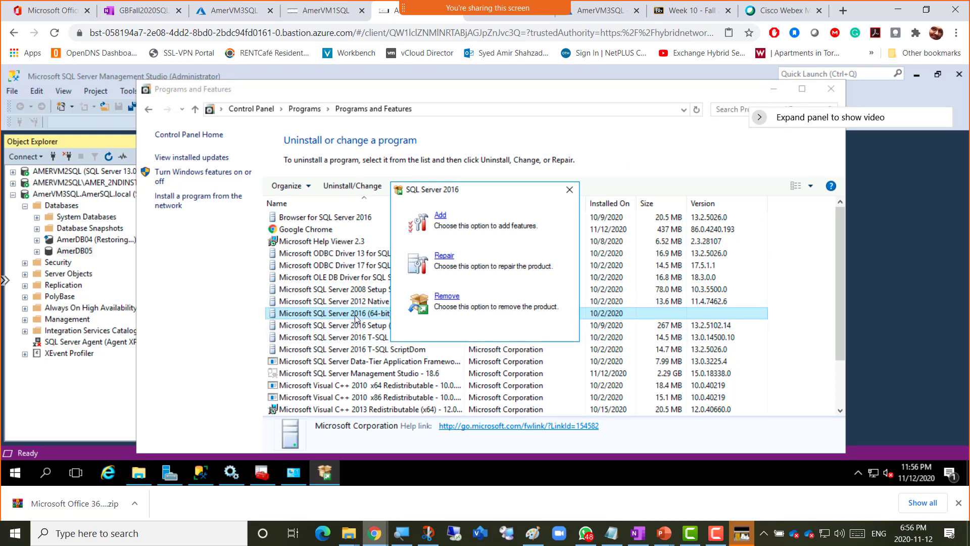
click(441, 215)
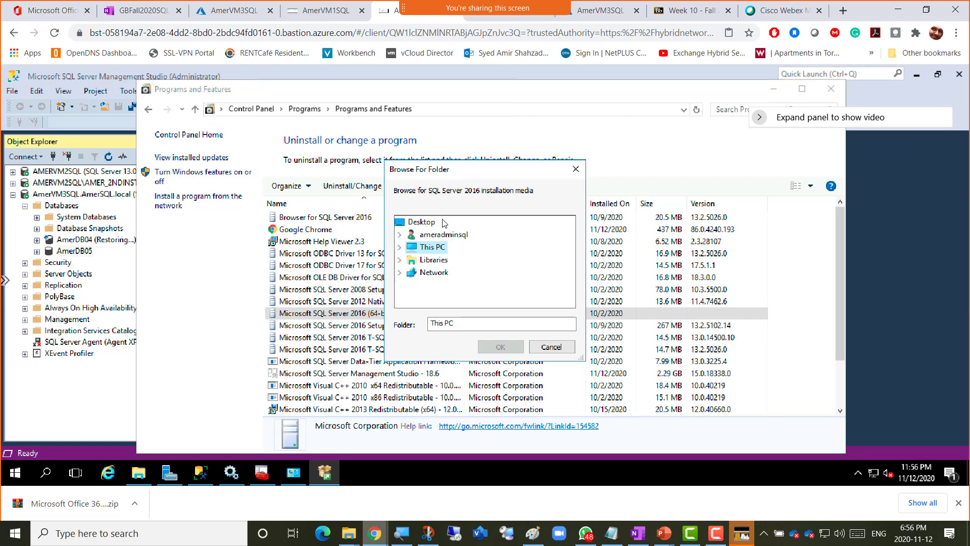
click(400, 248)
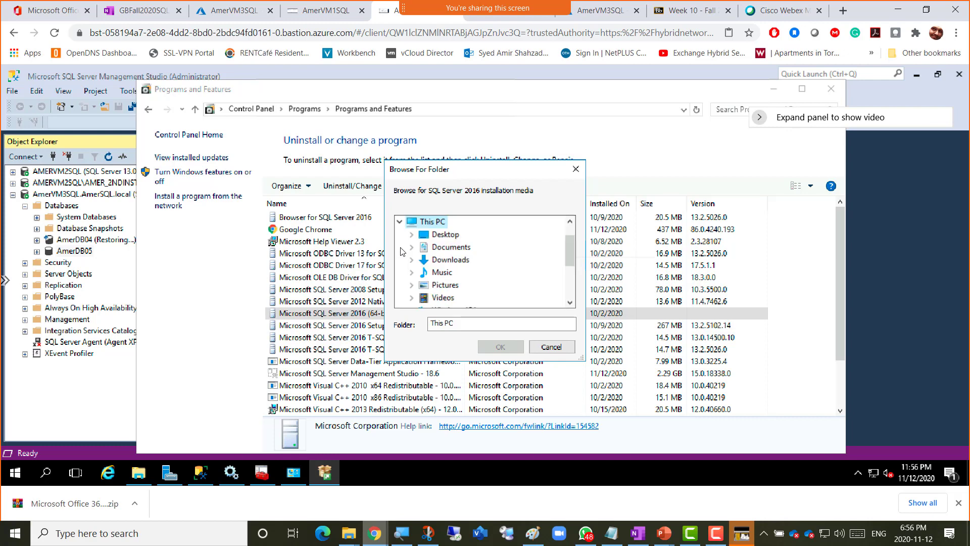
scroll(510, 277, down, 3)
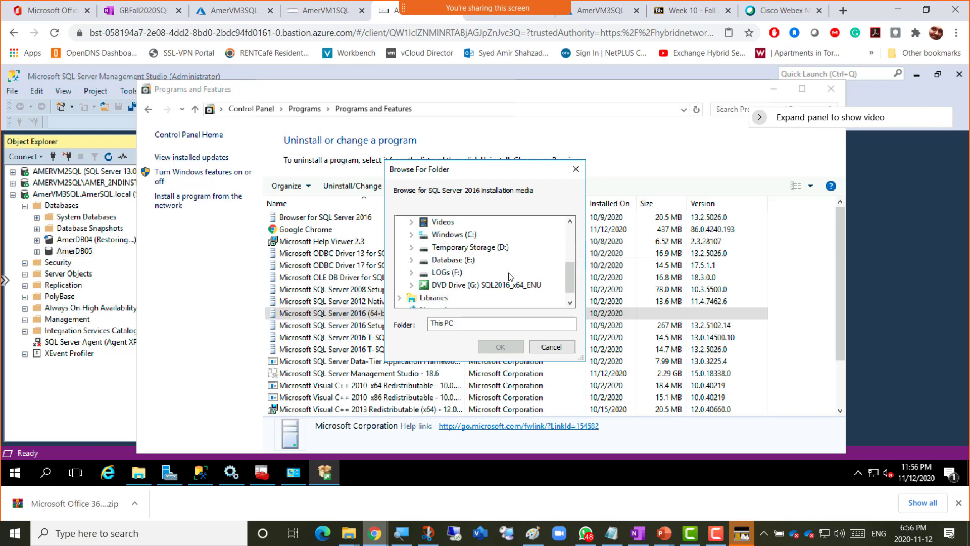
double_click(477, 274)
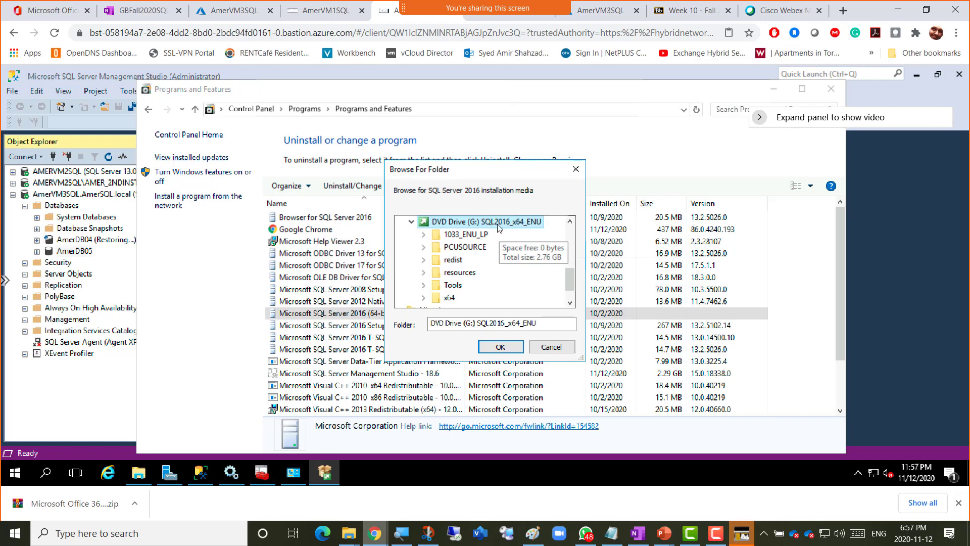
click(499, 347)
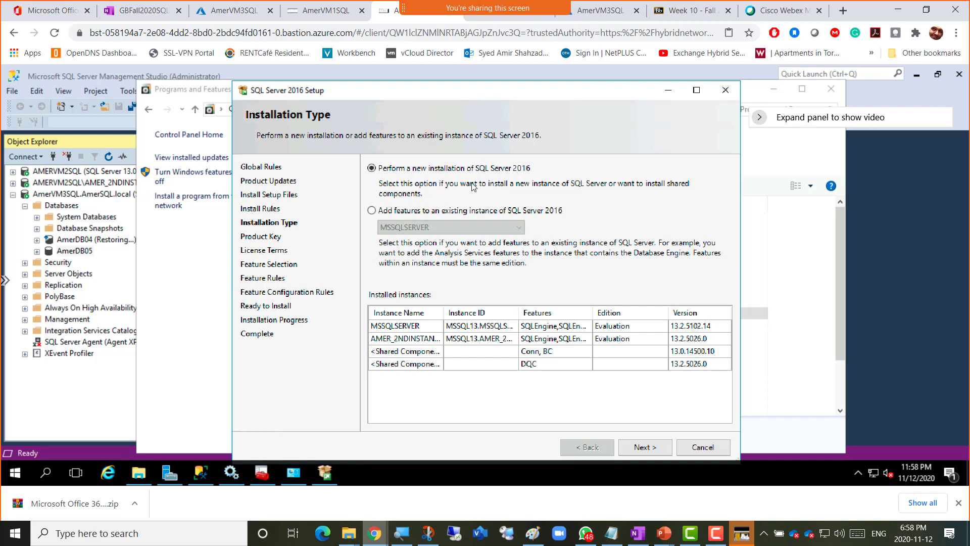
- Choose to add features to the existing SQL Server 2016 instance AMER_2NDINSTANCE and continue to Feature Selection
click(419, 211)
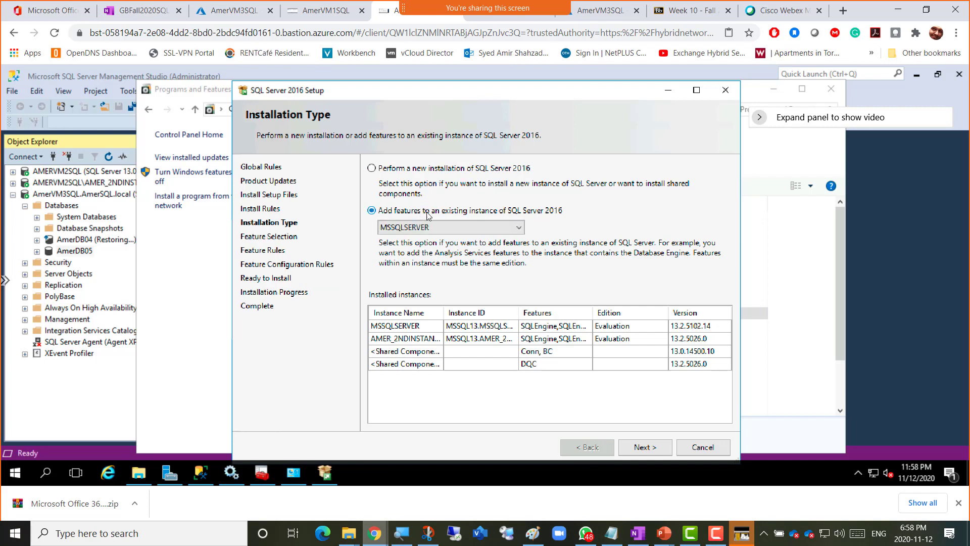
click(507, 230)
click(508, 232)
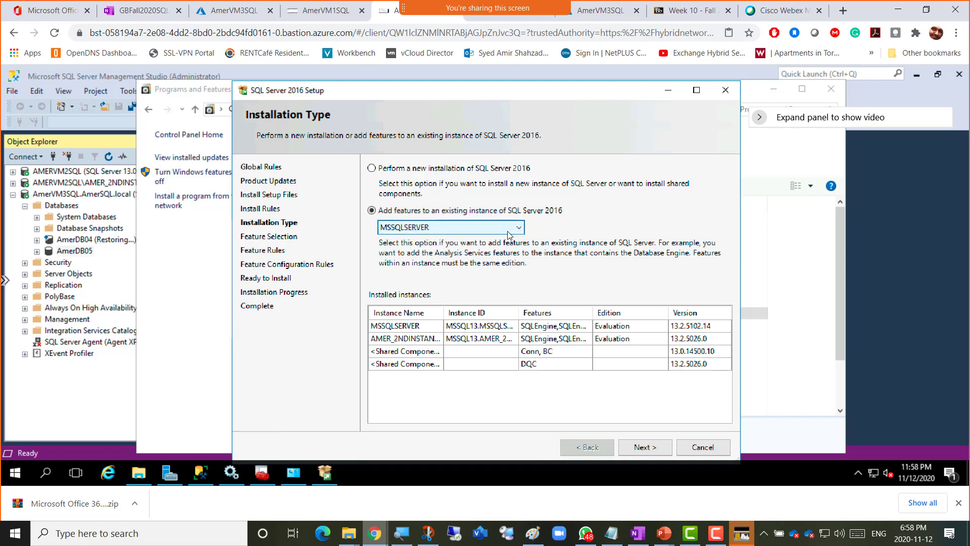
click(508, 229)
click(508, 230)
click(508, 229)
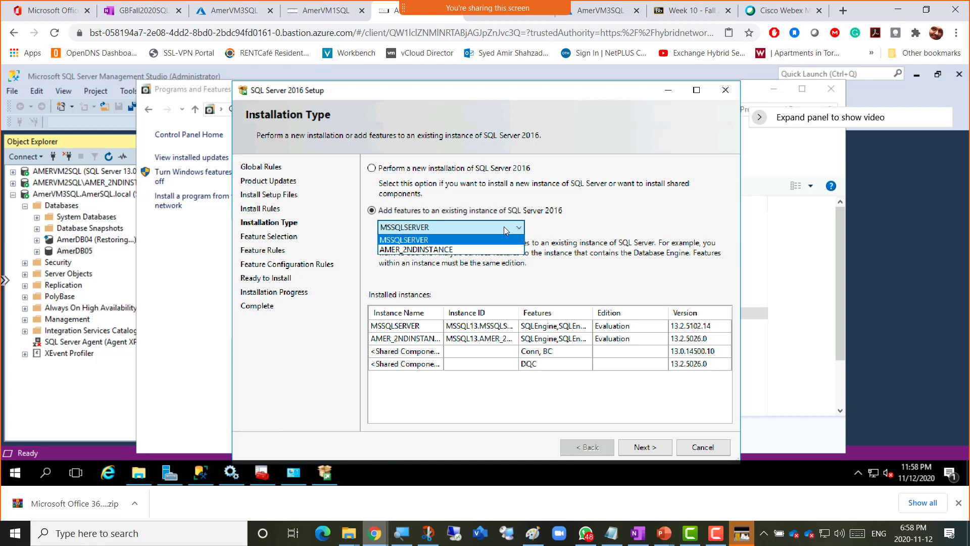
click(483, 250)
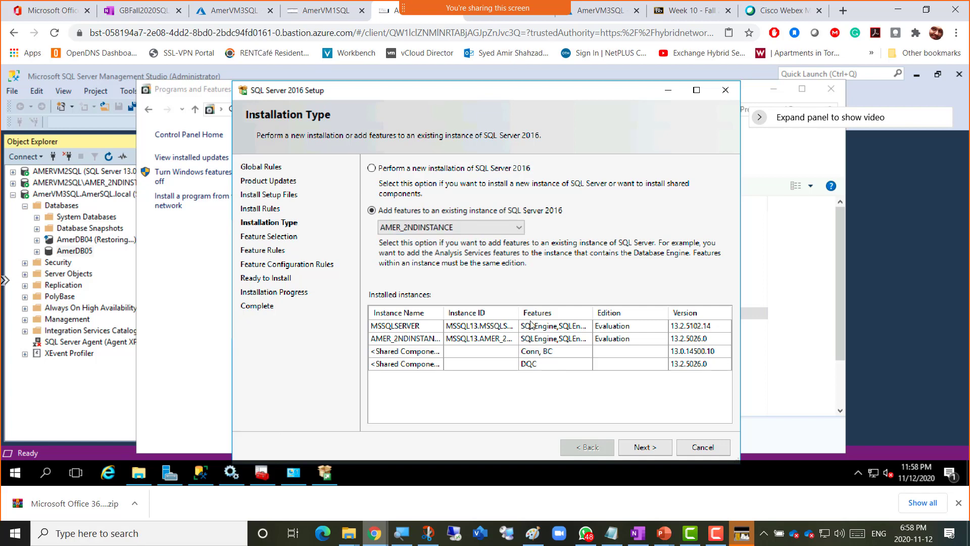
click(651, 448)
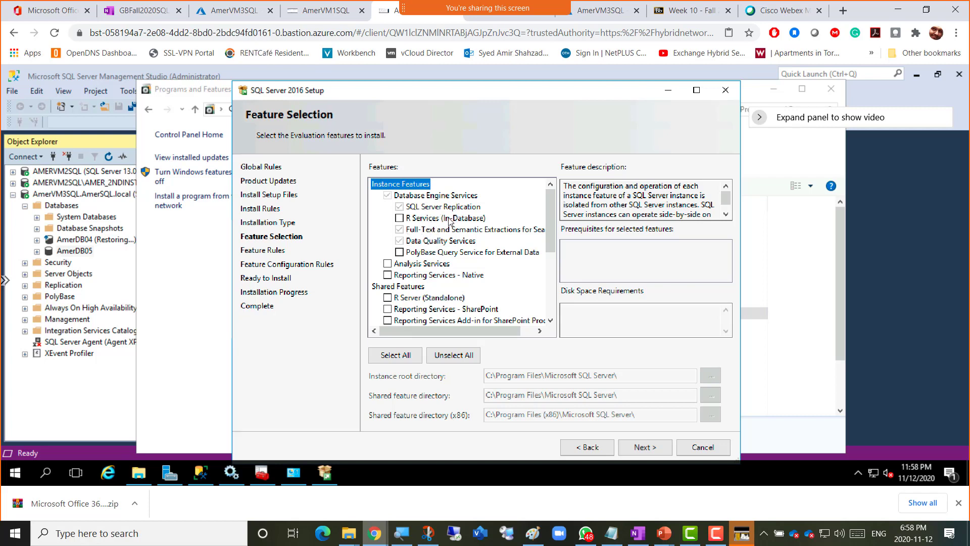
- Read the Analysis Services feature description, include Analysis Services in the installation, and continue to Server Configuration
click(416, 264)
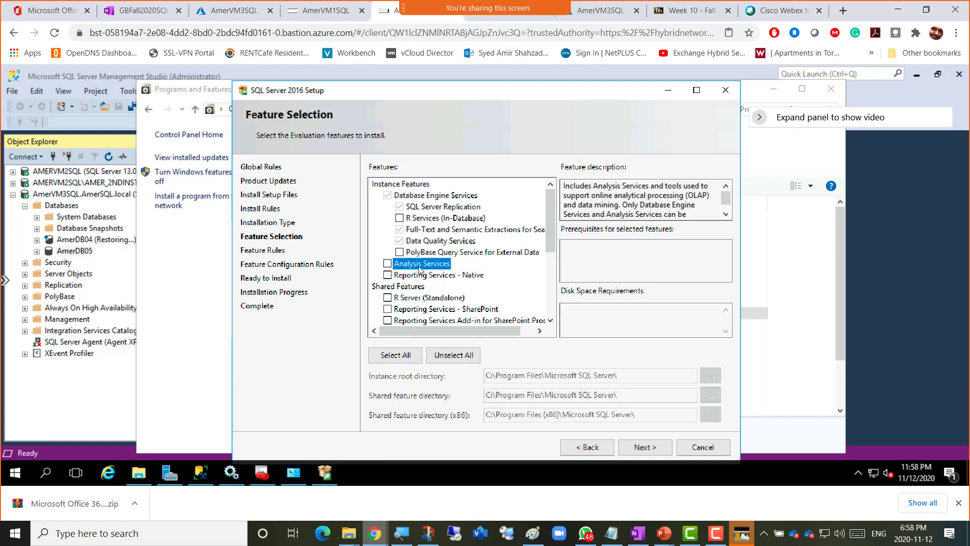
click(639, 207)
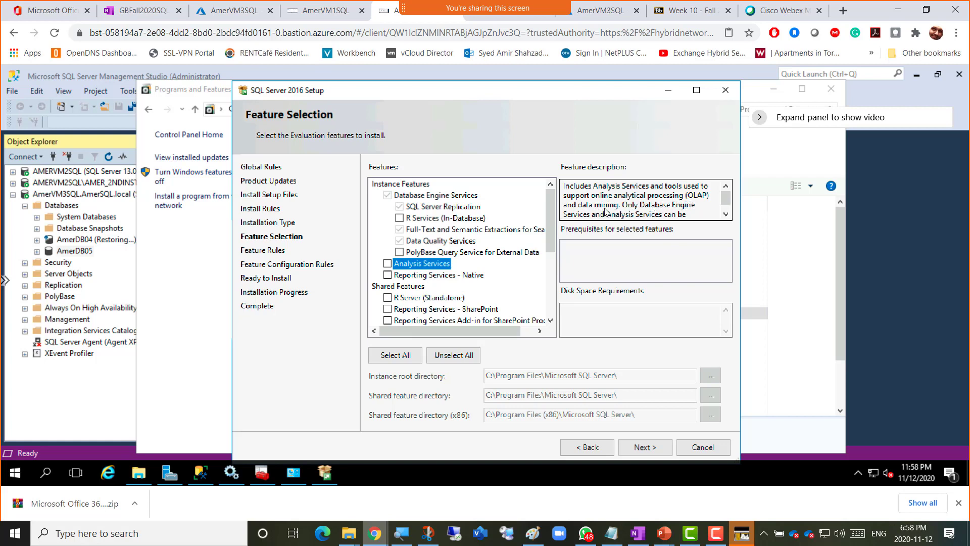
click(726, 215)
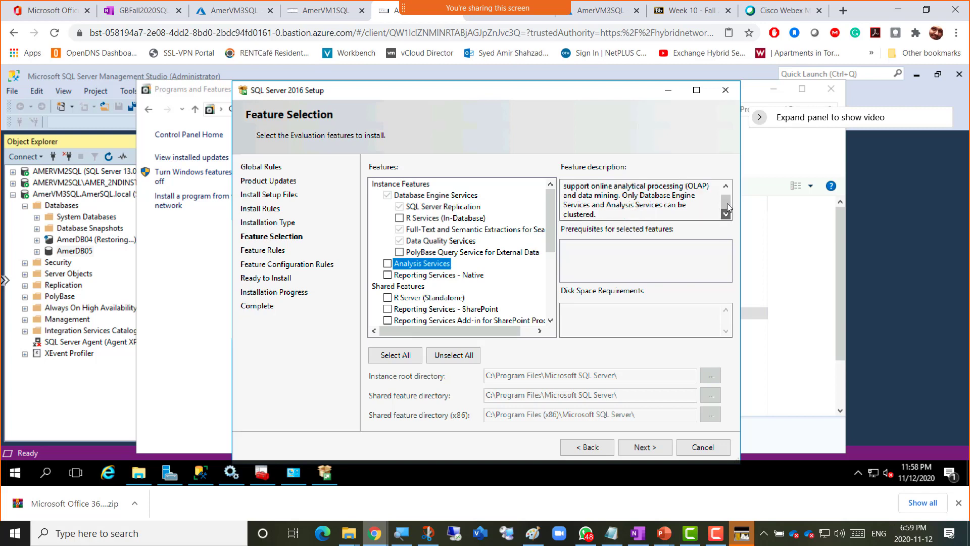
scroll(726, 201, up, 1)
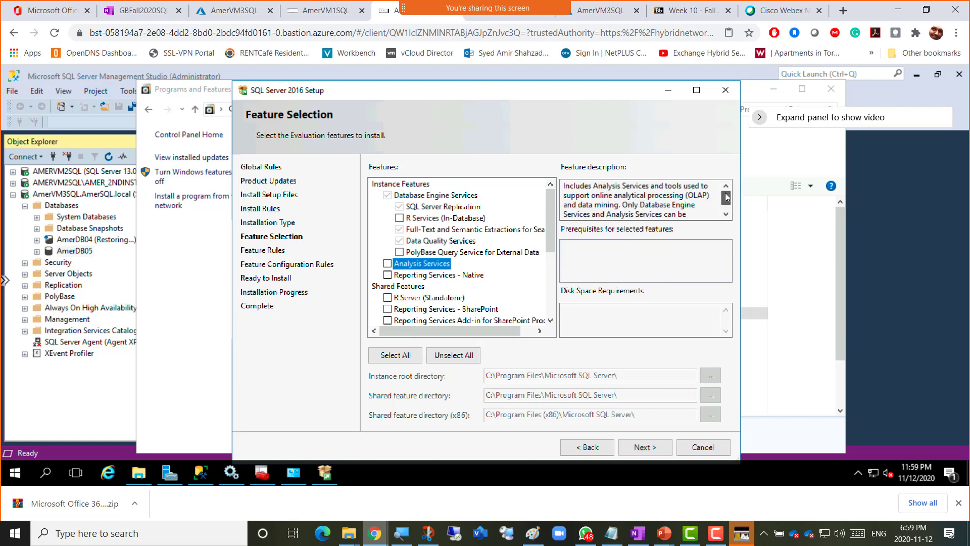
scroll(726, 202, down, 1)
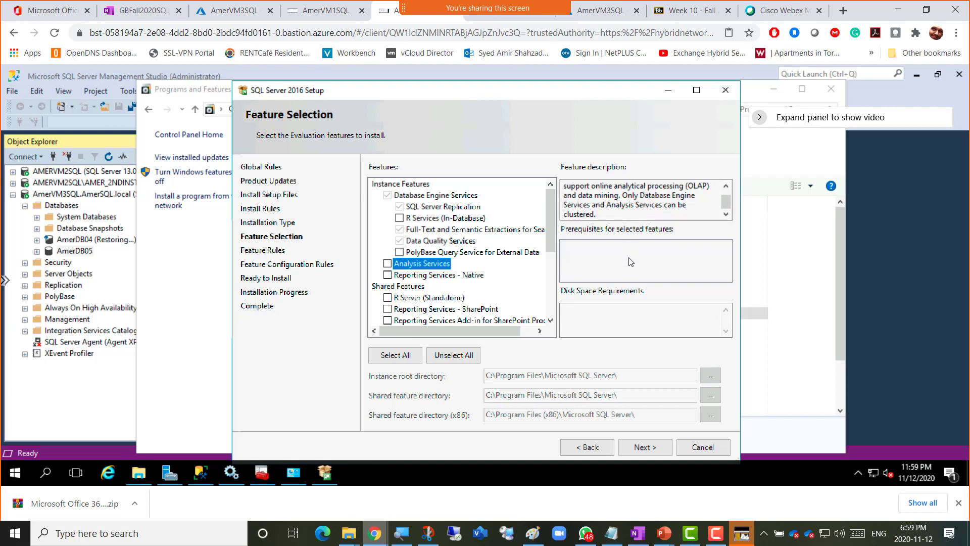
click(388, 264)
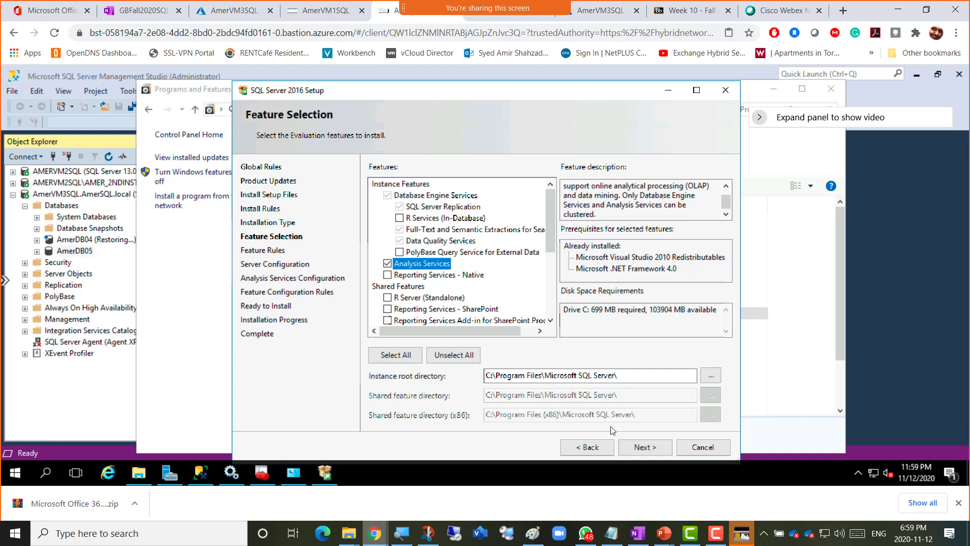
click(645, 447)
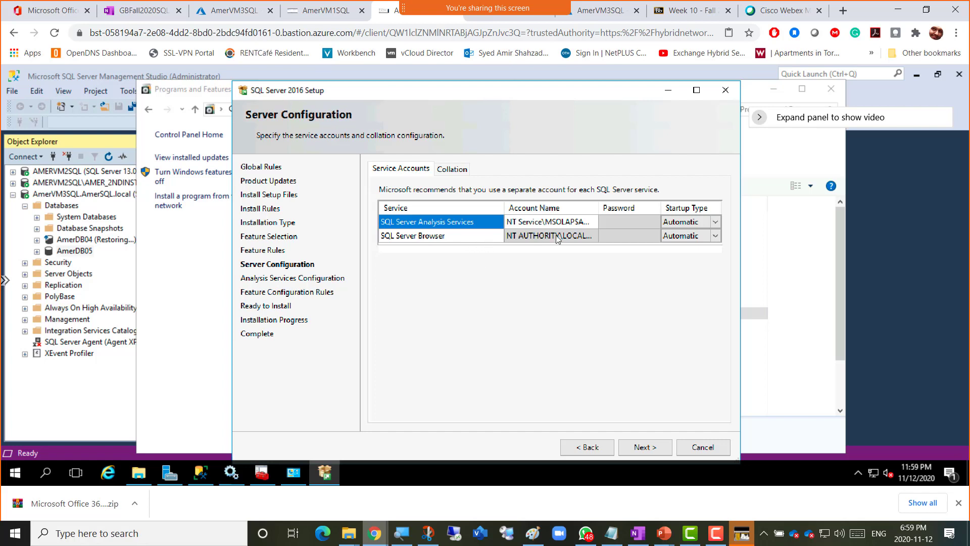
- Browse the entire directory for ameradminsql and assign it as the SQL Server Analysis Services account in Server Configuration
click(588, 225)
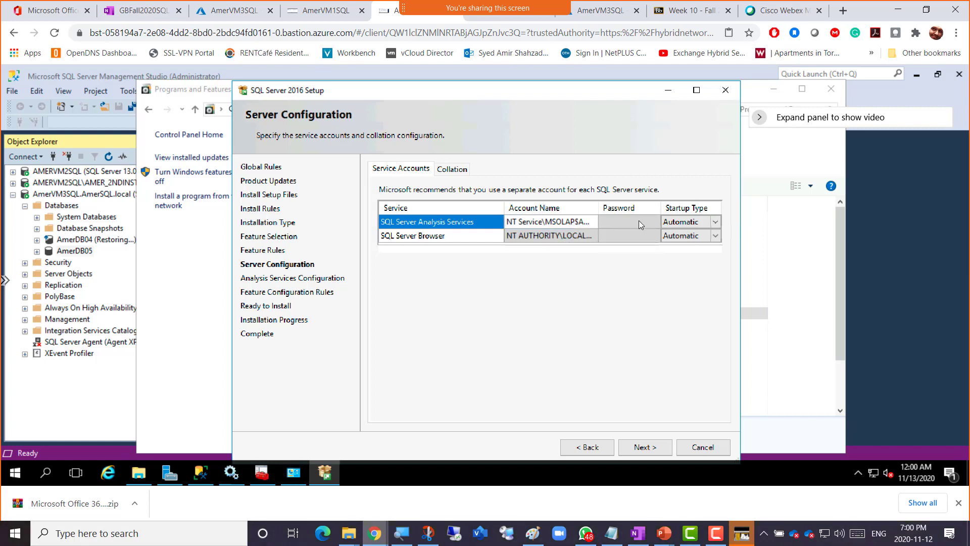
click(593, 221)
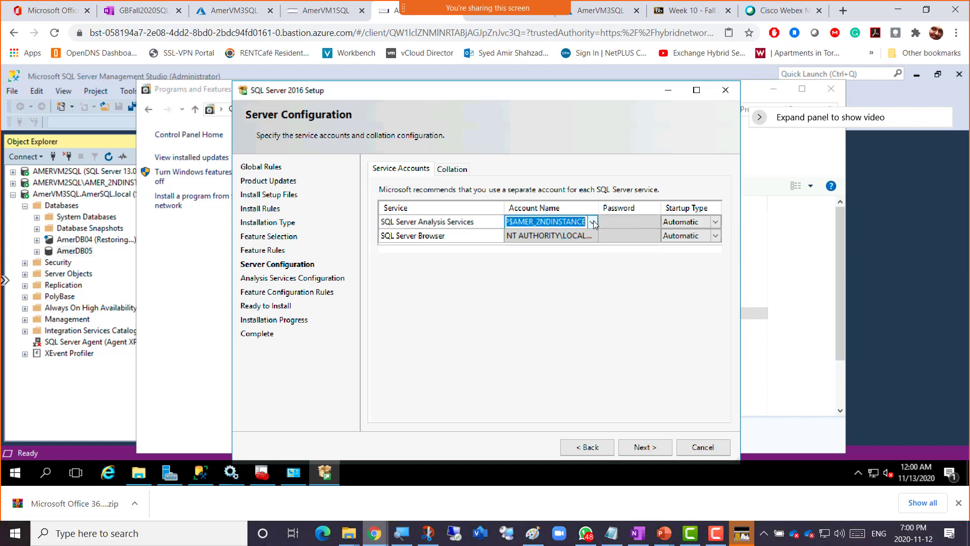
click(592, 222)
click(568, 244)
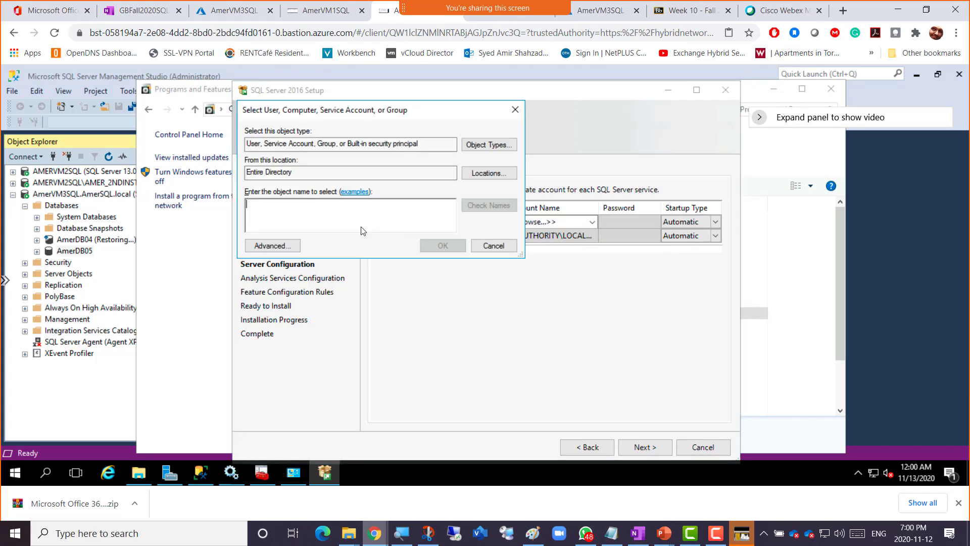
text(SQl)
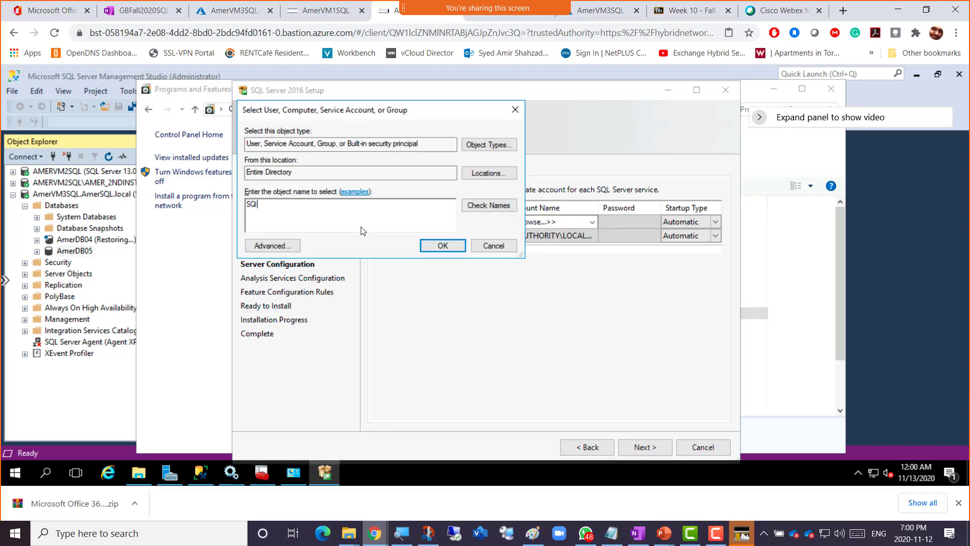
key(BackSpace)
text(ameradminsql)
key(Tab)
key(Return)
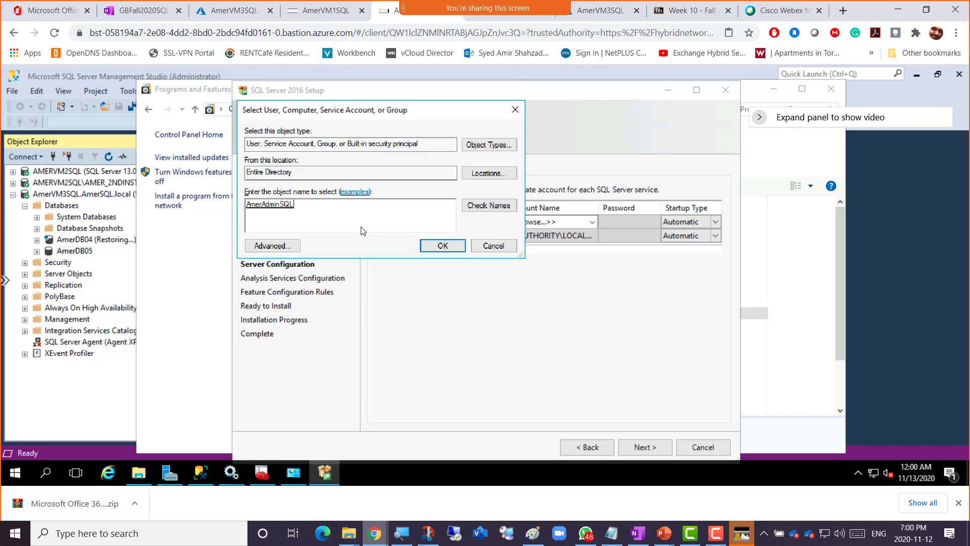
click(434, 247)
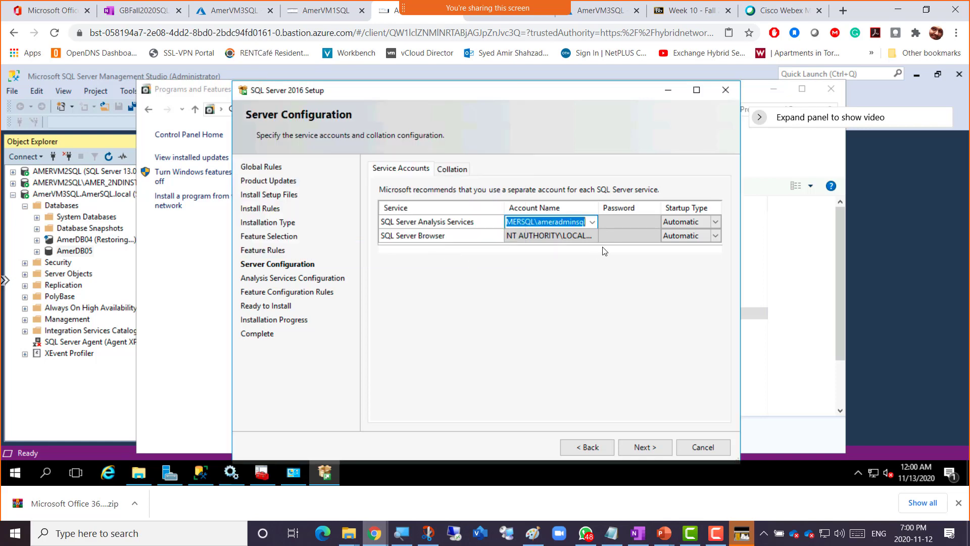
- Enter the Analysis Services account password, add the current user as an Analysis Services administrator, and continue to Ready to Install
click(611, 223)
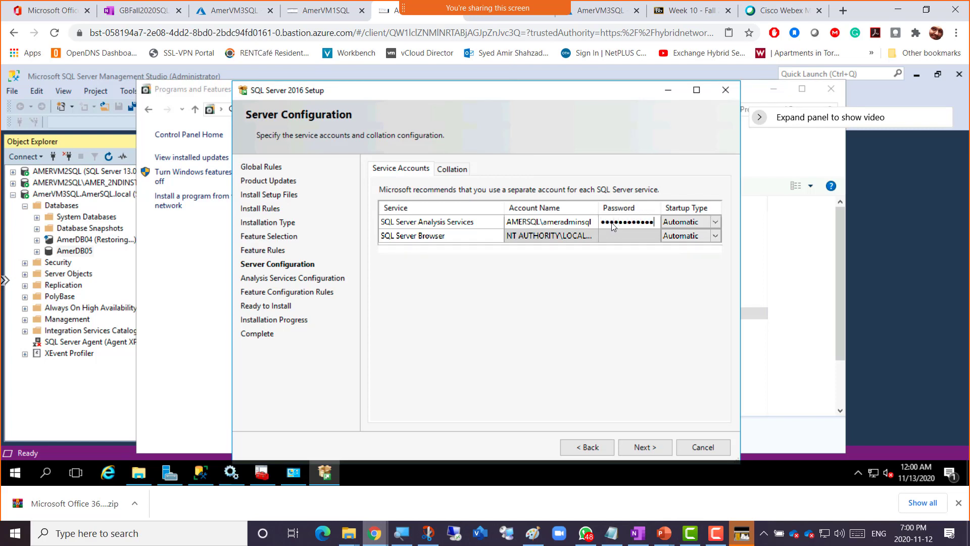
click(645, 448)
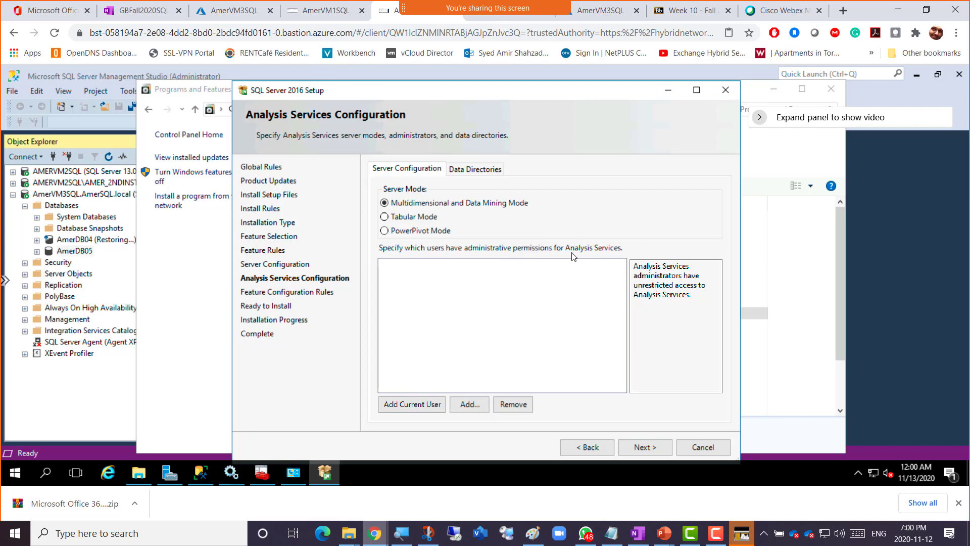
click(410, 408)
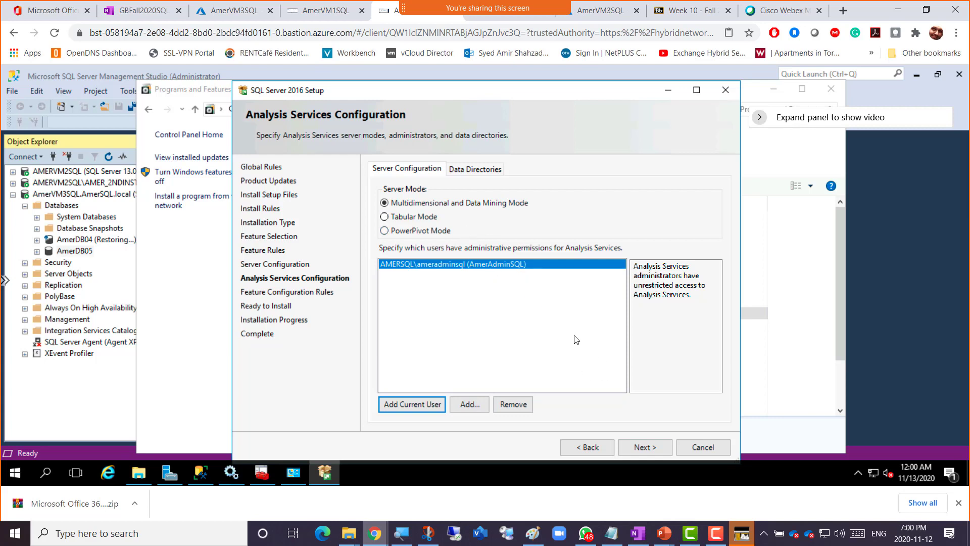
click(646, 448)
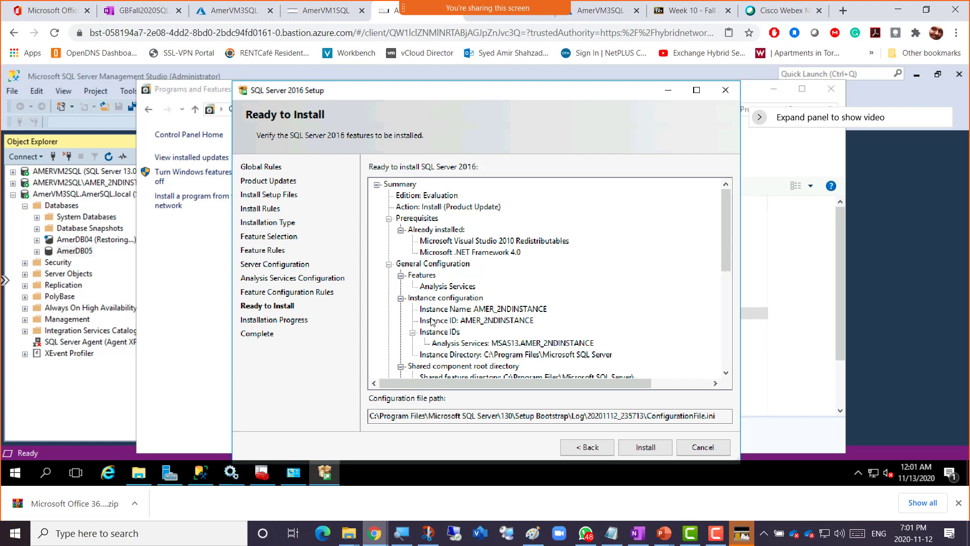
- Switch to Snip & Sketch and capture a rectangular snip of the Setup wizard's Ready to Install summary
click(427, 533)
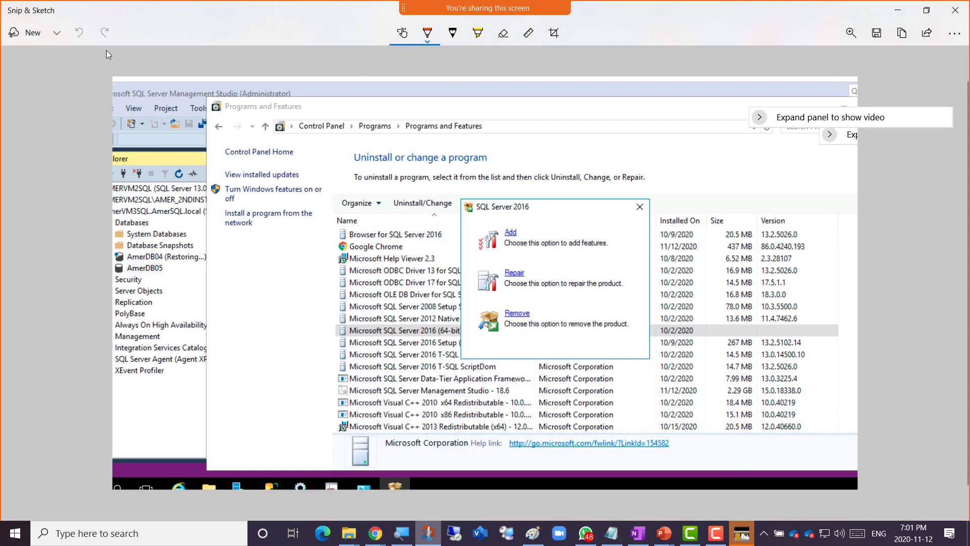
click(40, 37)
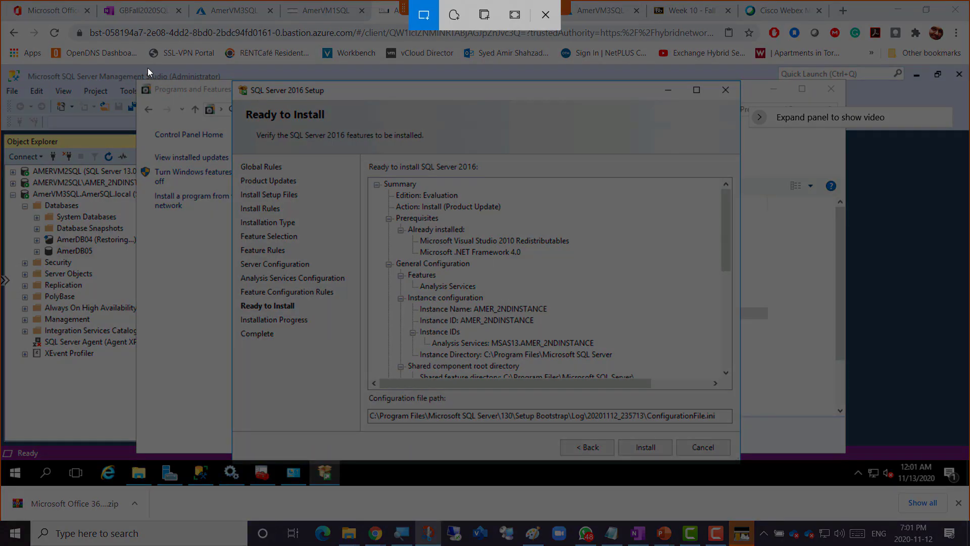
mouse_move(148, 68)
mouse_down()
mouse_move(670, 315)
mouse_move(808, 476)
mouse_up()
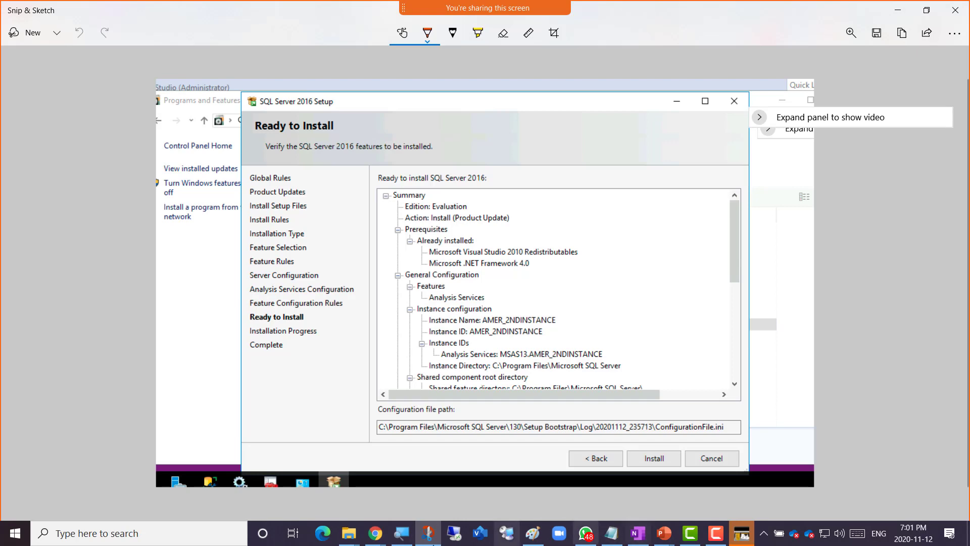
- In the OneNote Week 10 page, write the bullet "Screenshot 3 = Summary of new feature for 2nd instance"
click(375, 533)
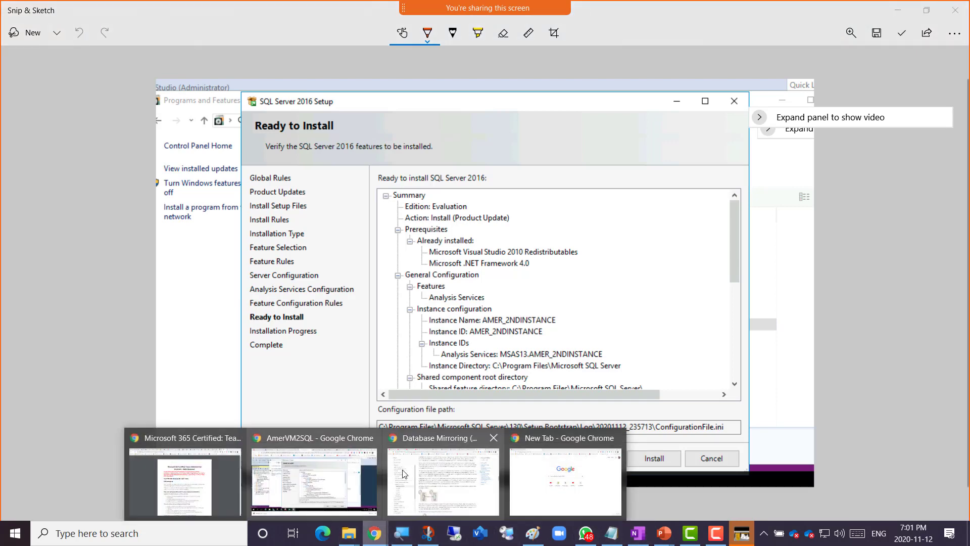
click(315, 477)
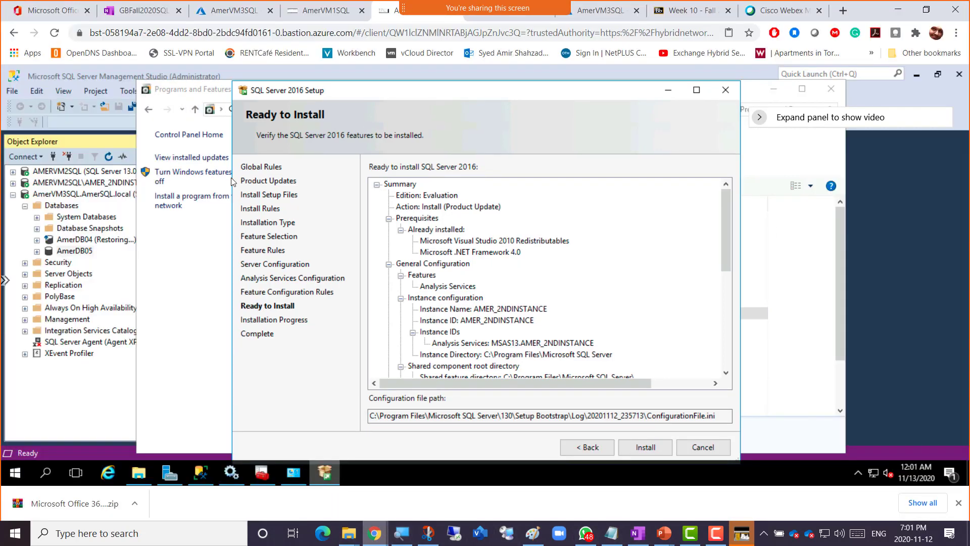
click(144, 11)
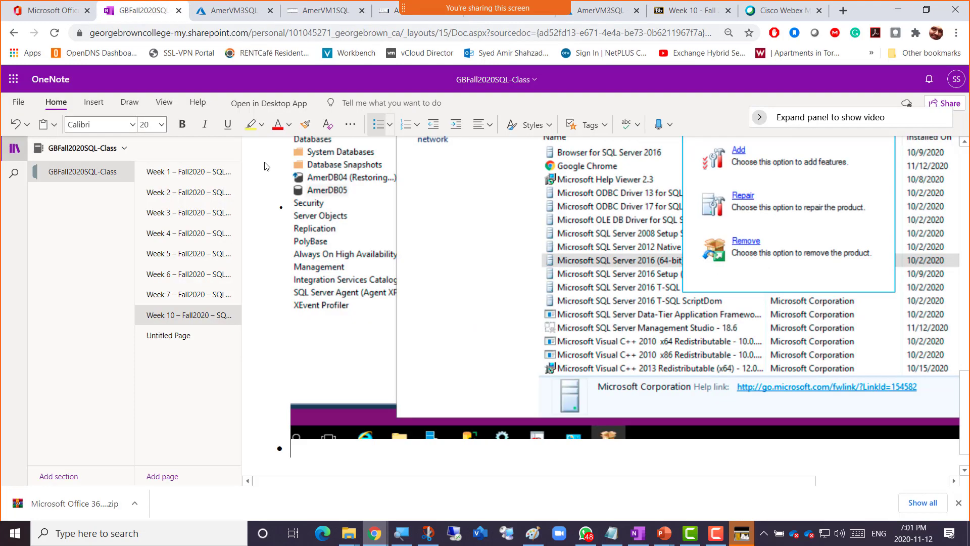
text(Screensh)
key(BackSpace)
text(hot 3)
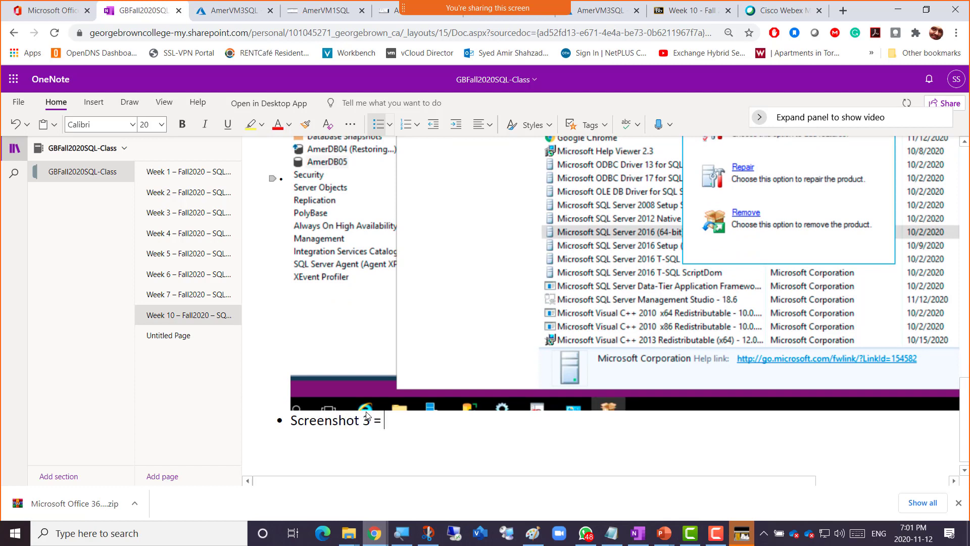
text( = Summary of new featu)
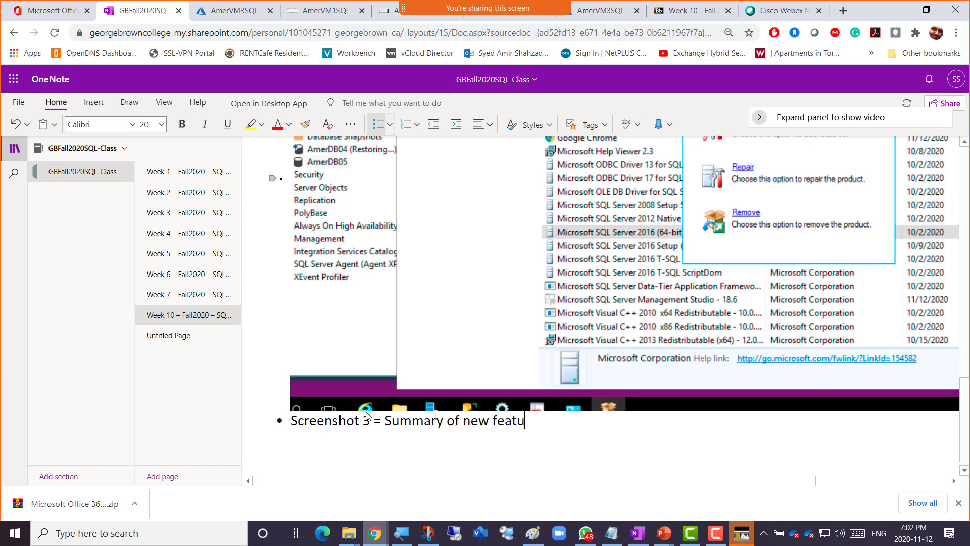
text(re for )
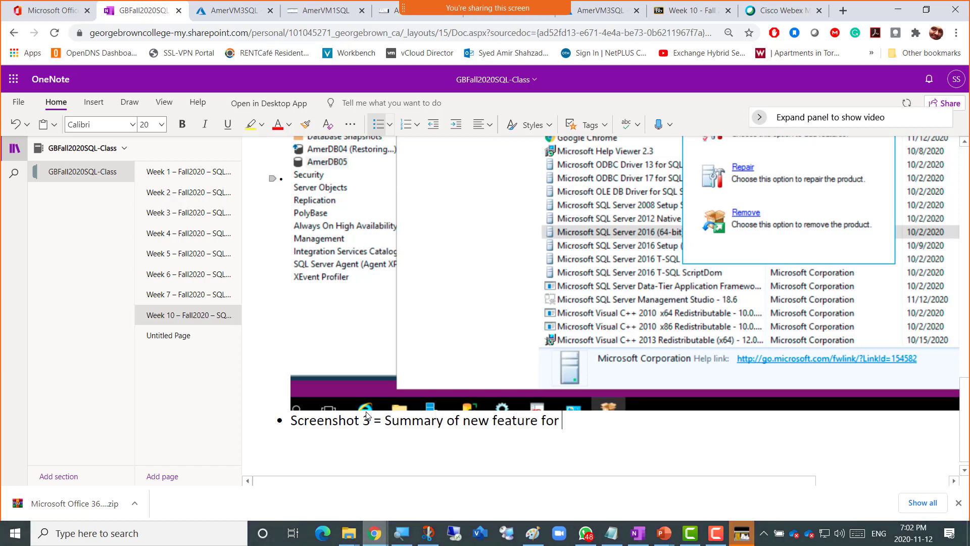
text(2nd instance)
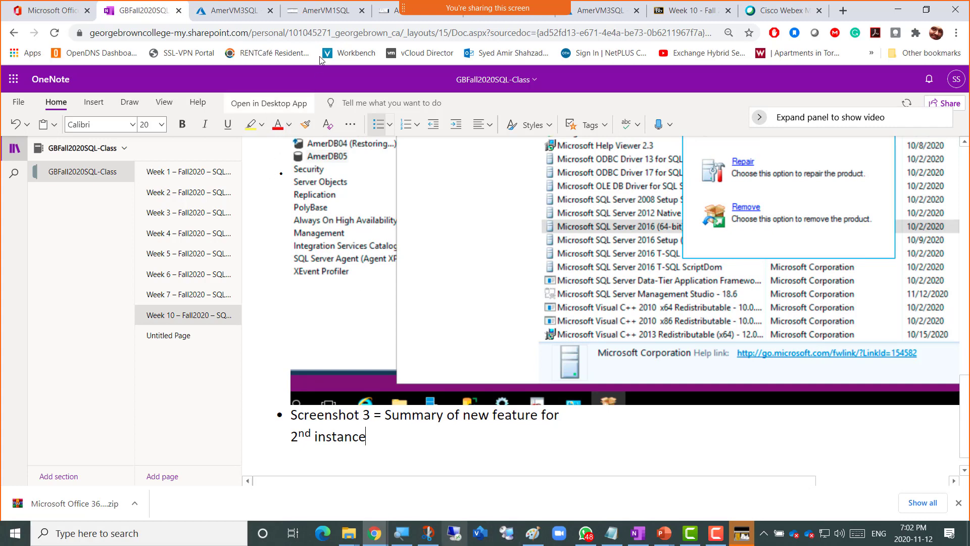
- Copy the Ready to Install snip from Snip & Sketch and try to paste it after the "Screenshot 3" bullet text in OneNote
click(384, 11)
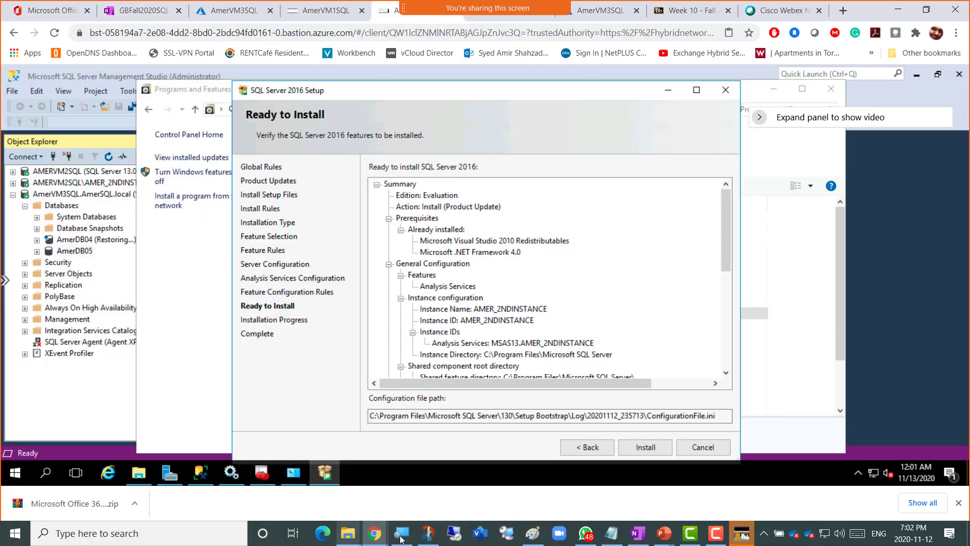
click(427, 532)
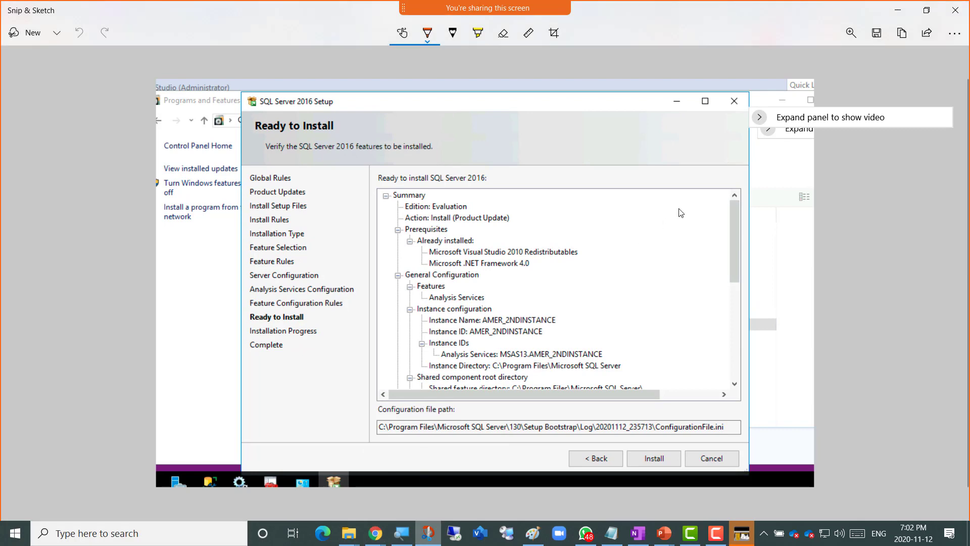
click(902, 34)
click(898, 12)
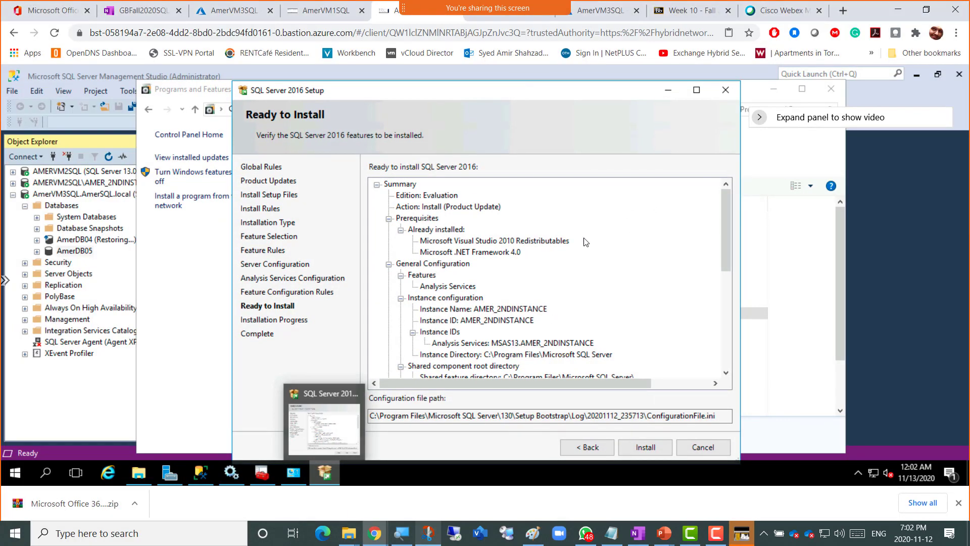
click(146, 10)
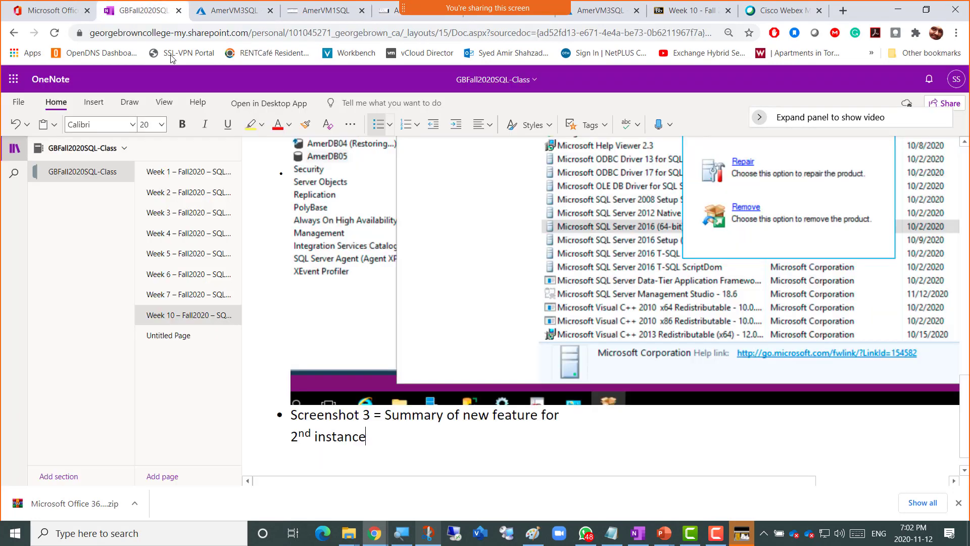
click(398, 433)
right_click(399, 439)
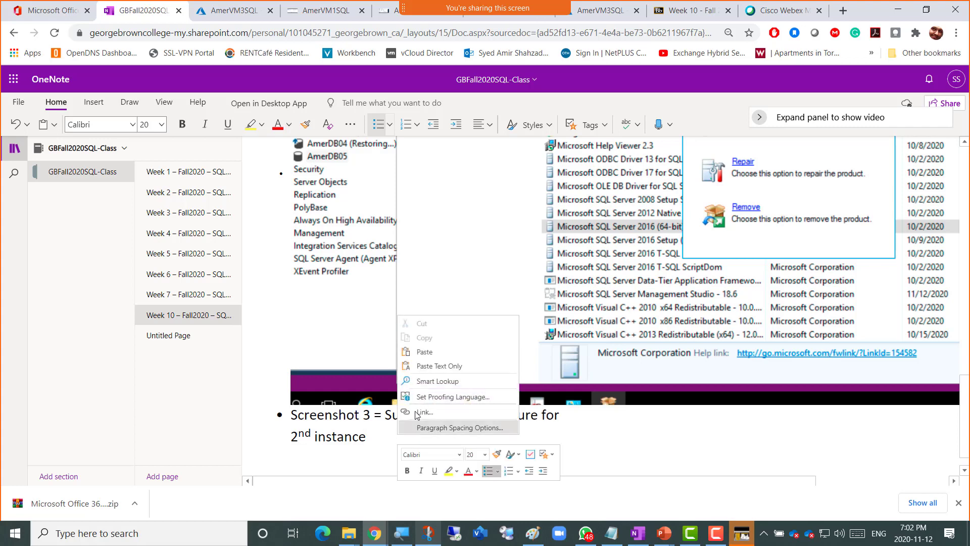
click(429, 349)
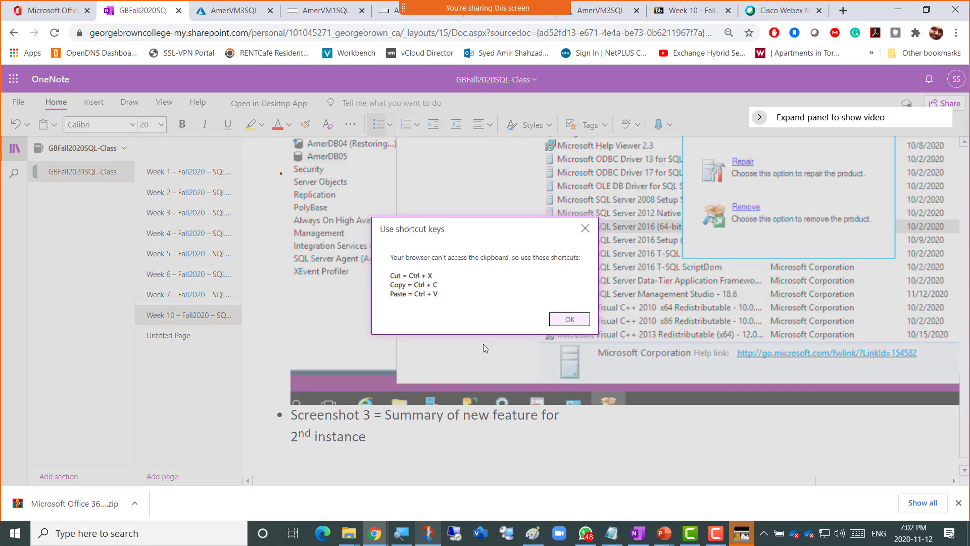
click(567, 319)
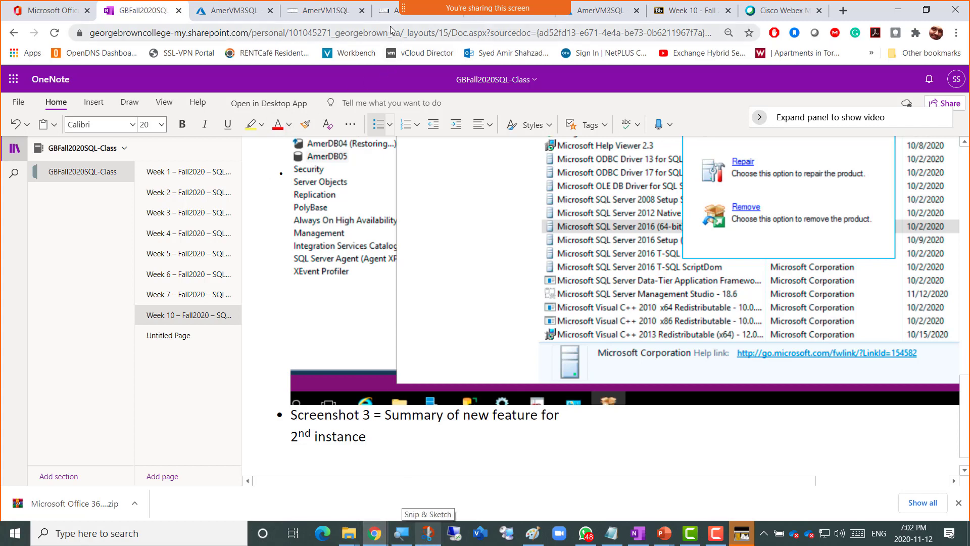
- Return to the AmerVM2SQL session and retake the rectangular snip of the Ready to Install summary with Snip & Sketch
click(390, 11)
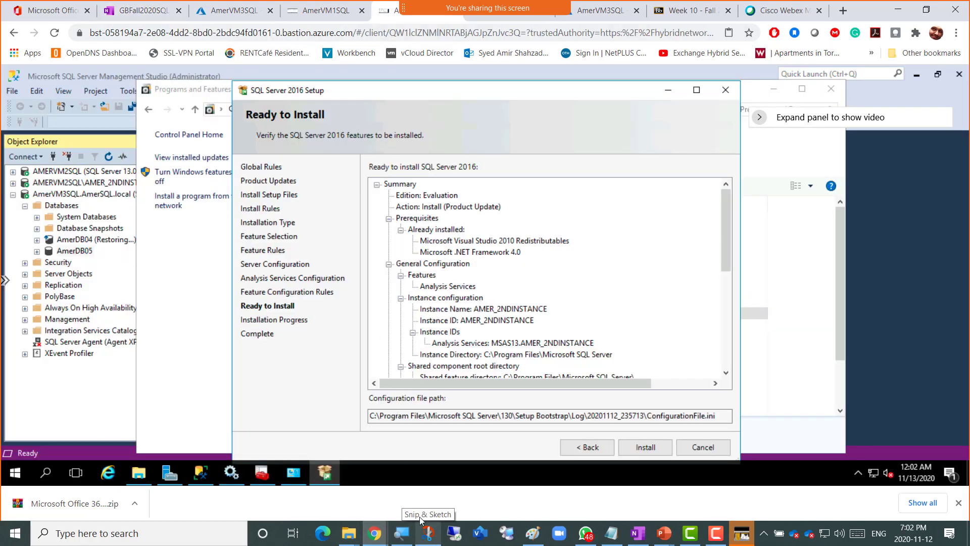
click(429, 532)
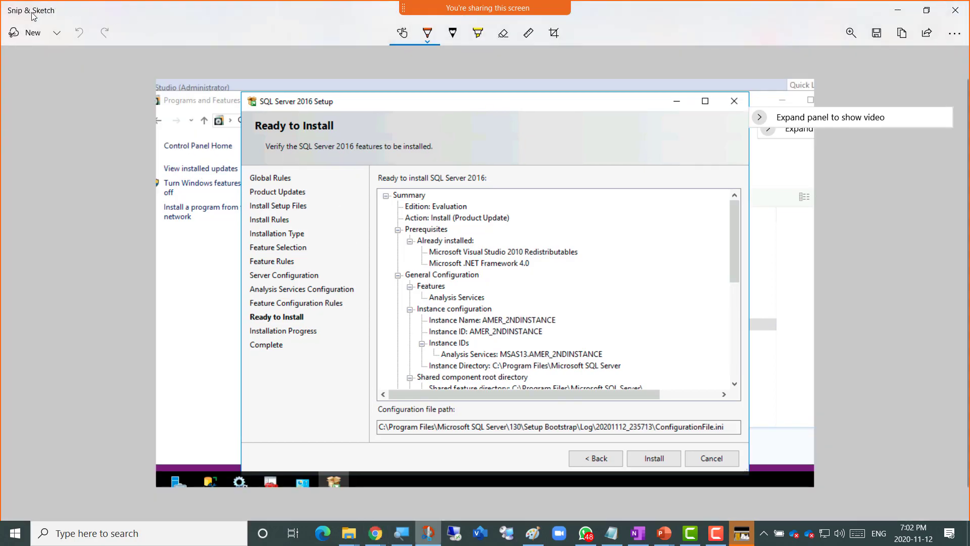
click(27, 34)
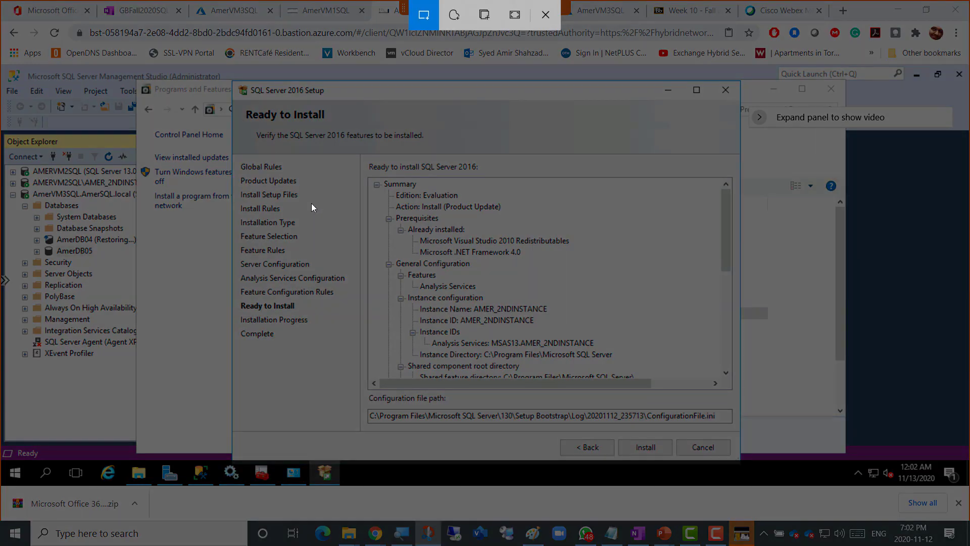
drag(133, 65, 787, 463)
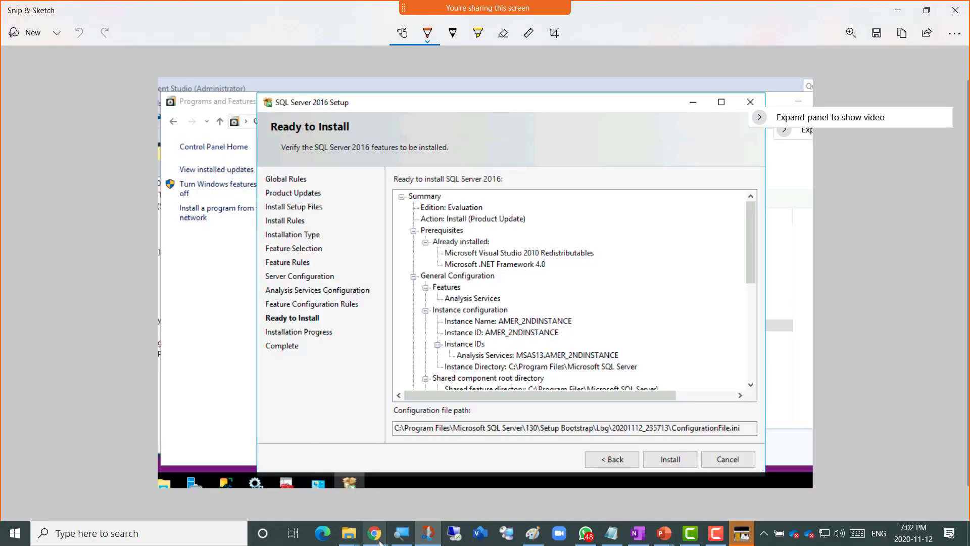
- Return to the OneNote Week 10 page and try to paste the retaken Ready to Install snip after the "Screenshot 3" bullet text
mouse_move(384, 539)
click(298, 430)
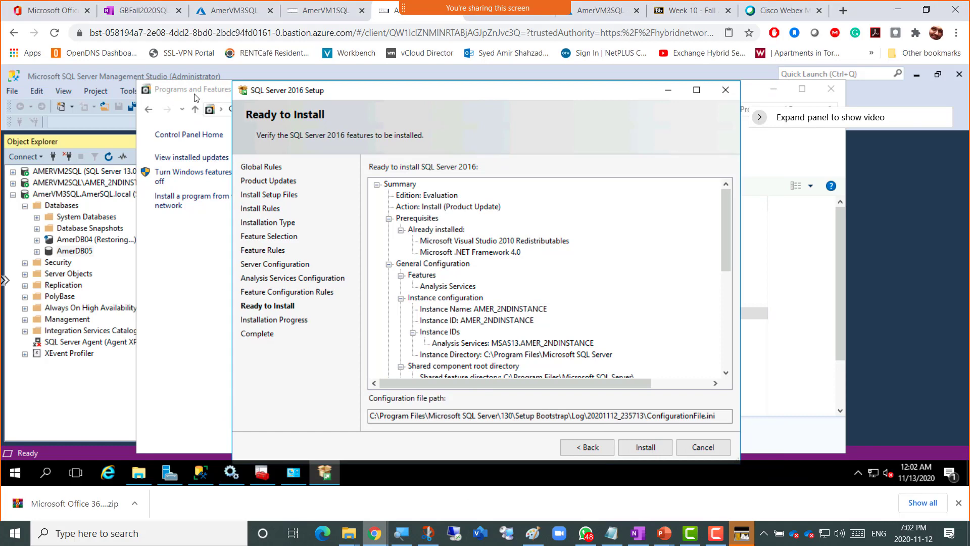
click(140, 10)
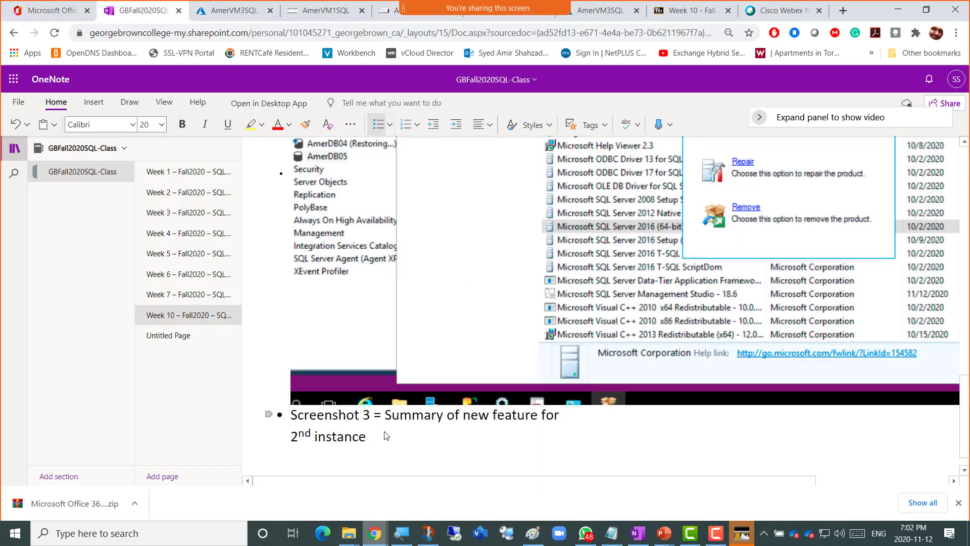
right_click(408, 447)
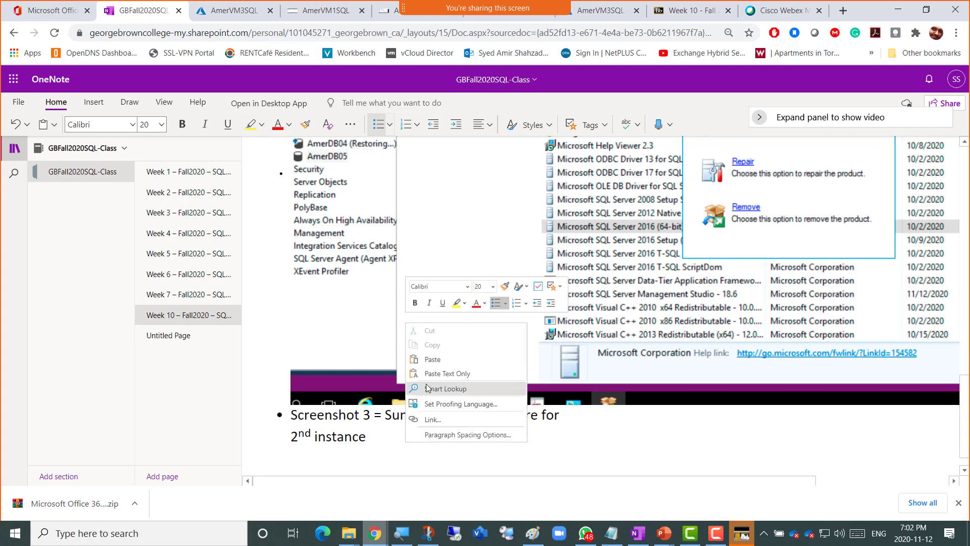
click(434, 359)
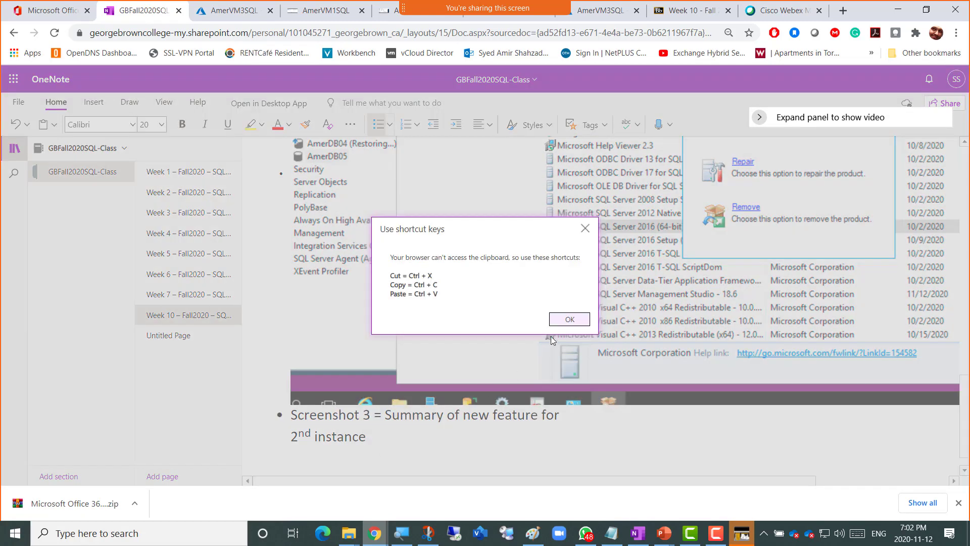
click(563, 321)
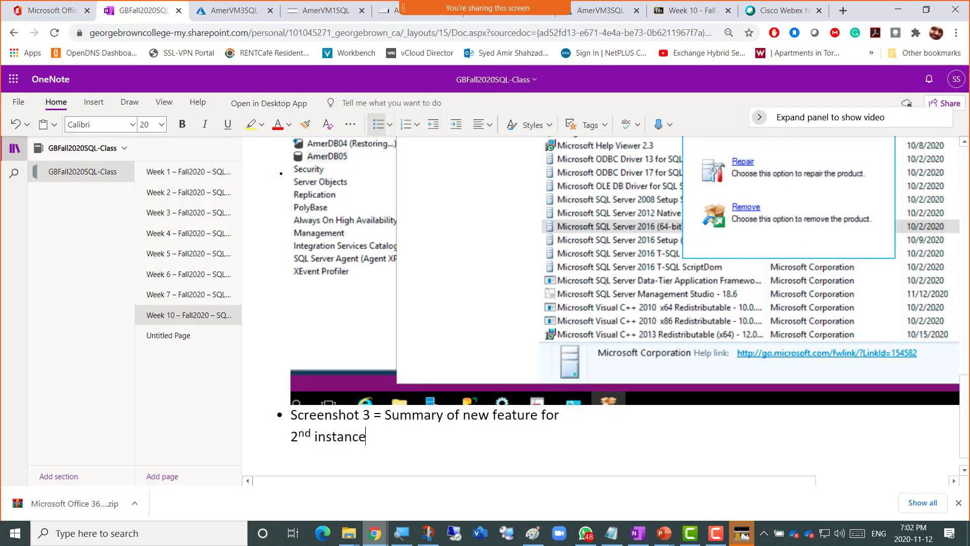
- Select the whole bullet "Screenshot 3 = Summary of new feature for 2nd instance" in the OneNote page
click(585, 533)
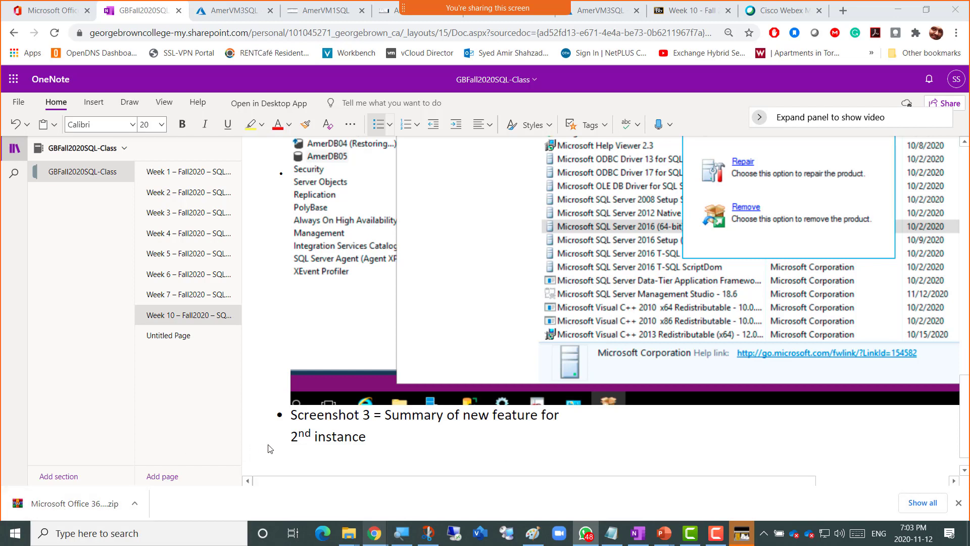
click(319, 424)
triple_click(319, 427)
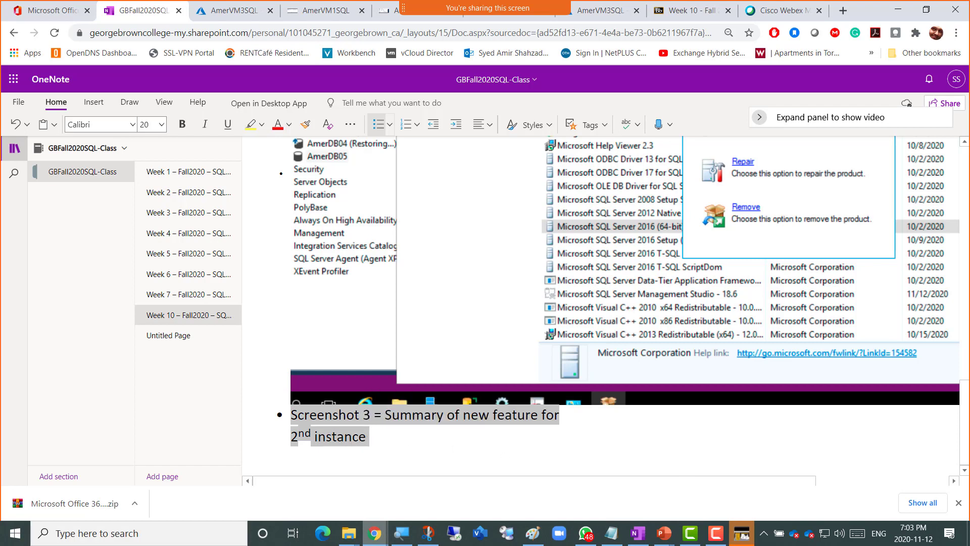
key(alt+Tab)
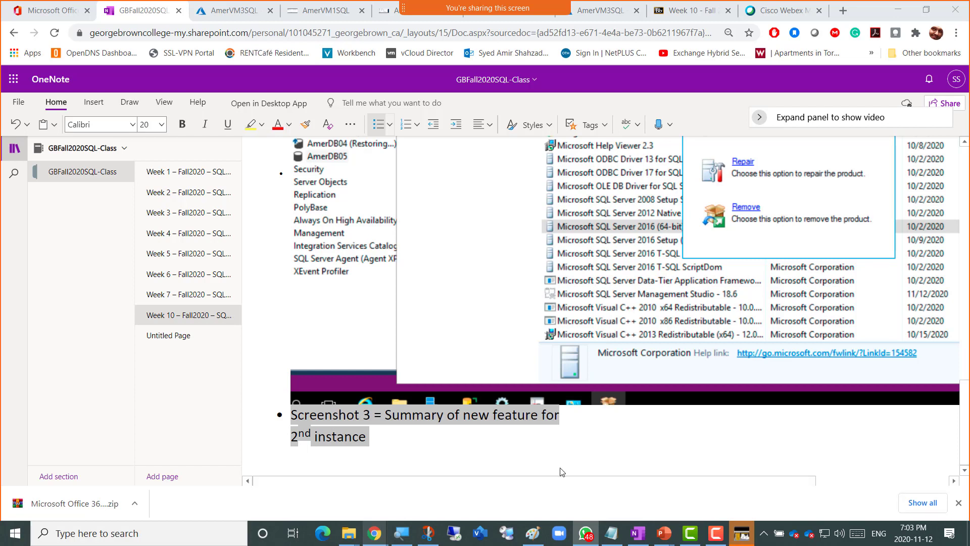
- Return to the AmerVM2SQL session and start installing Analysis Services on AMER_2NDINSTANCE from the Ready to Install page
mouse_move(715, 533)
click(395, 18)
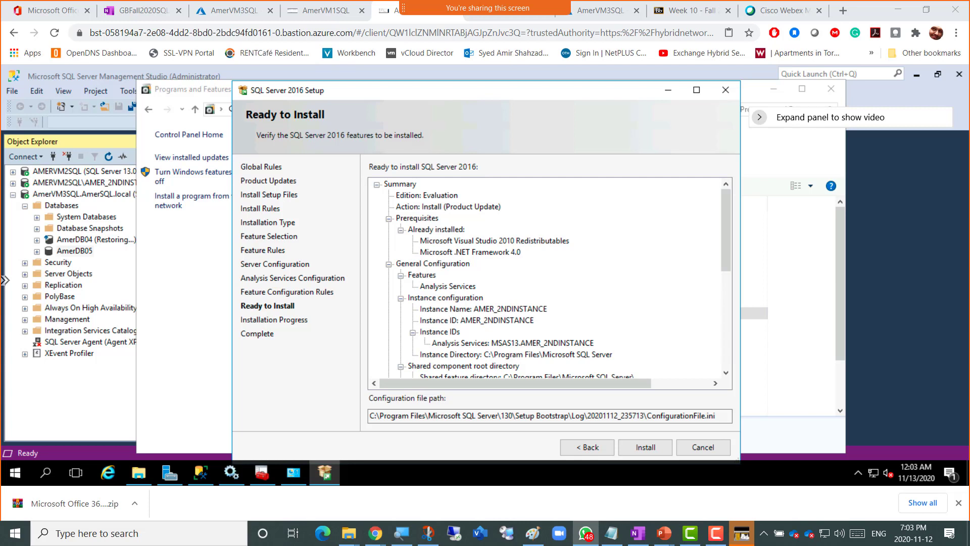
click(646, 448)
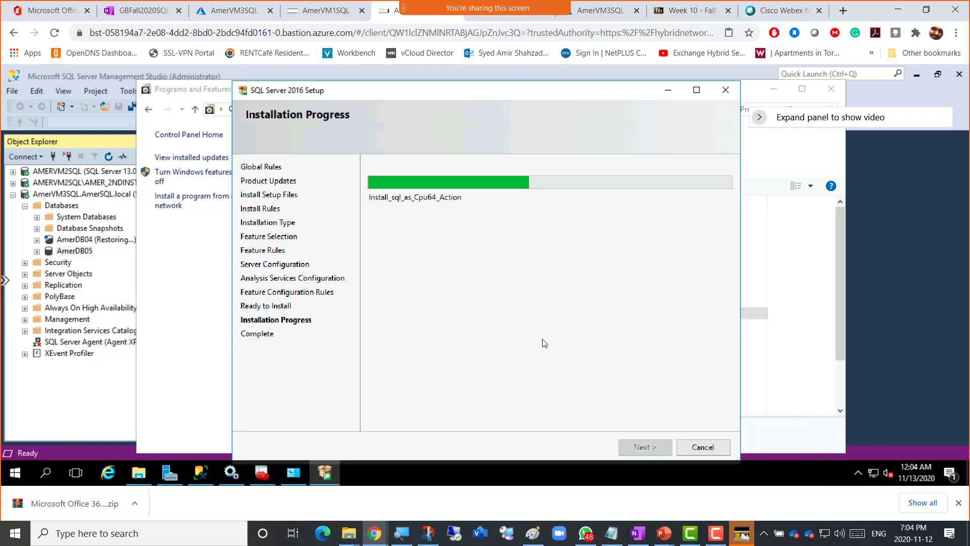
- Switch to the PowerPoint deck GB_DatabaseManagement_Day10-Mirroring and show slide 8, "SQL Server 2016 Mirroring"
mouse_move(665, 537)
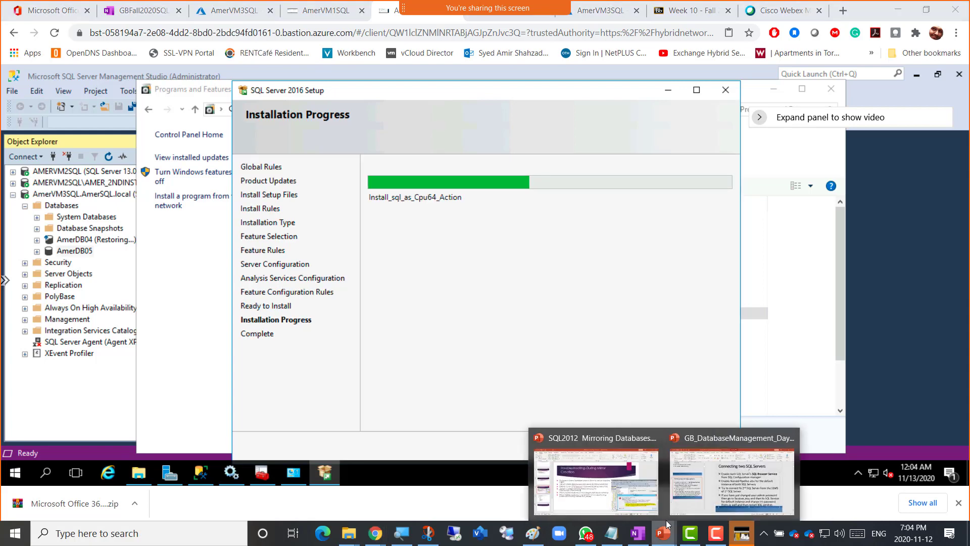
click(733, 483)
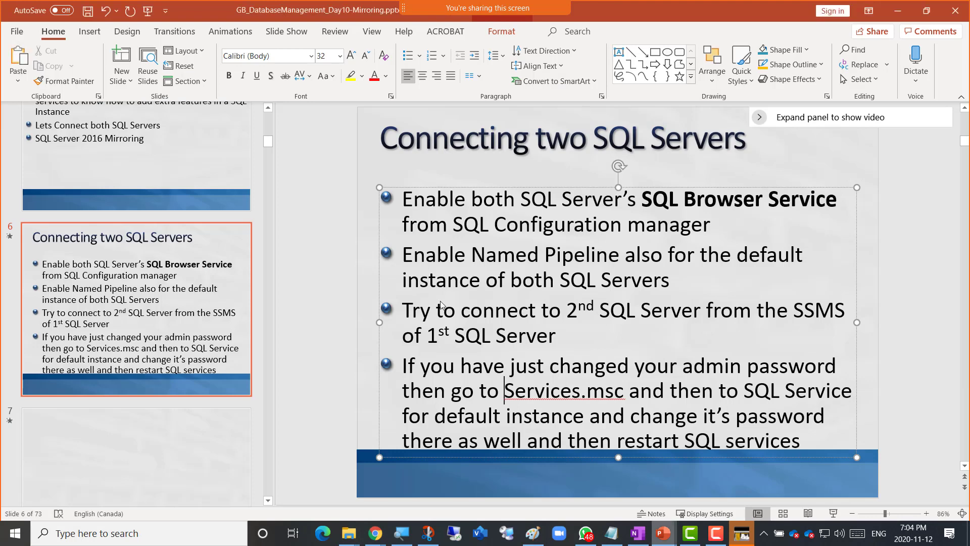
click(170, 239)
scroll(170, 239, down, 5)
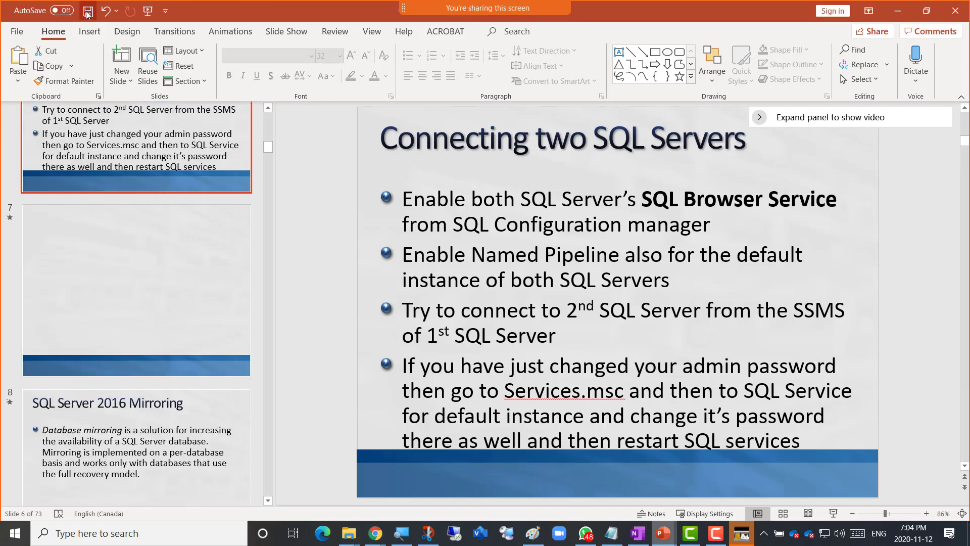
scroll(147, 334, down, 4)
click(136, 275)
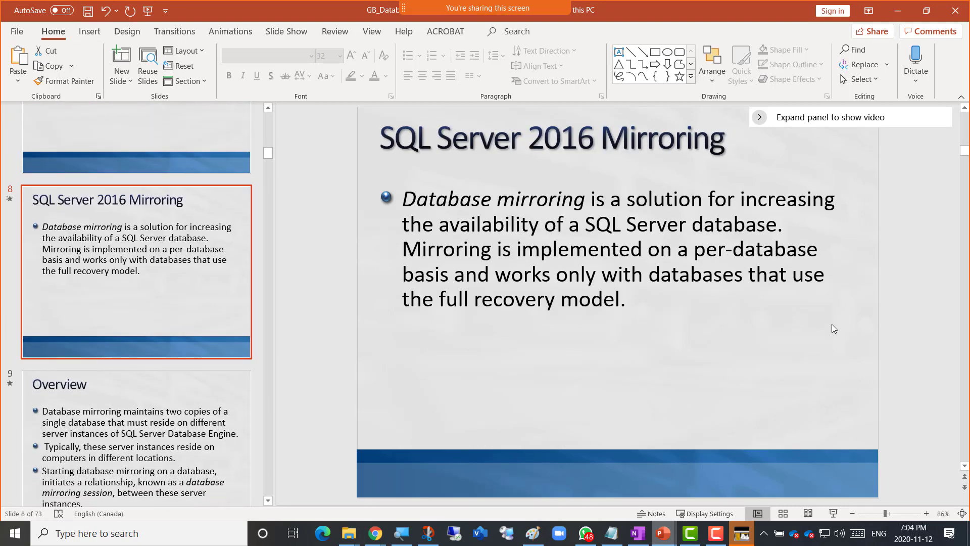
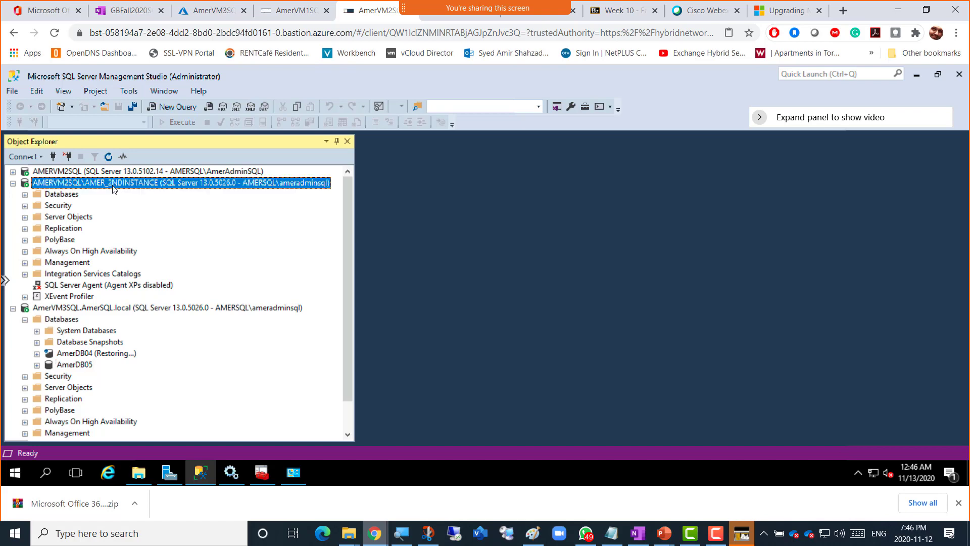
- Refresh the AMER_2NDINSTANCE node in Object Explorer, and open the Services console maximized on AmerVM2SQL
click(109, 156)
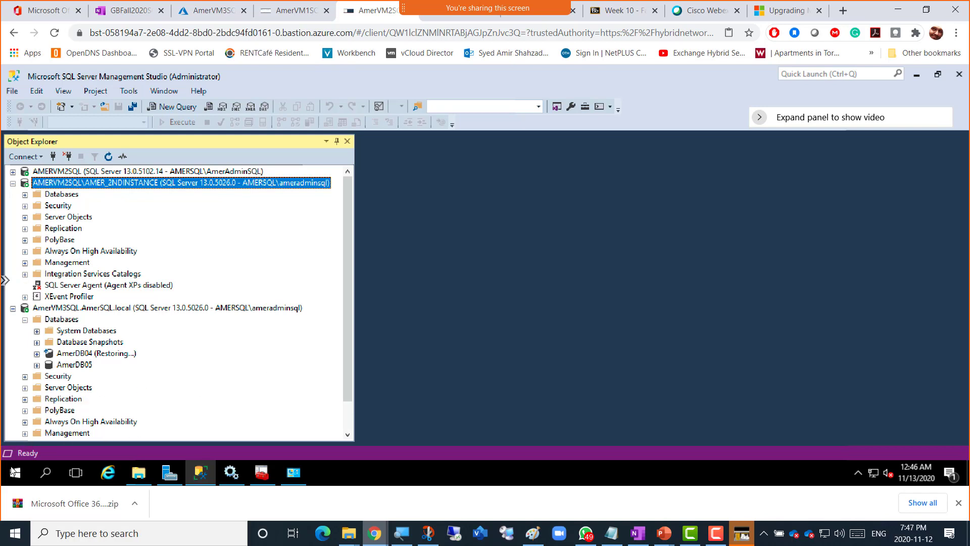
right_click(15, 472)
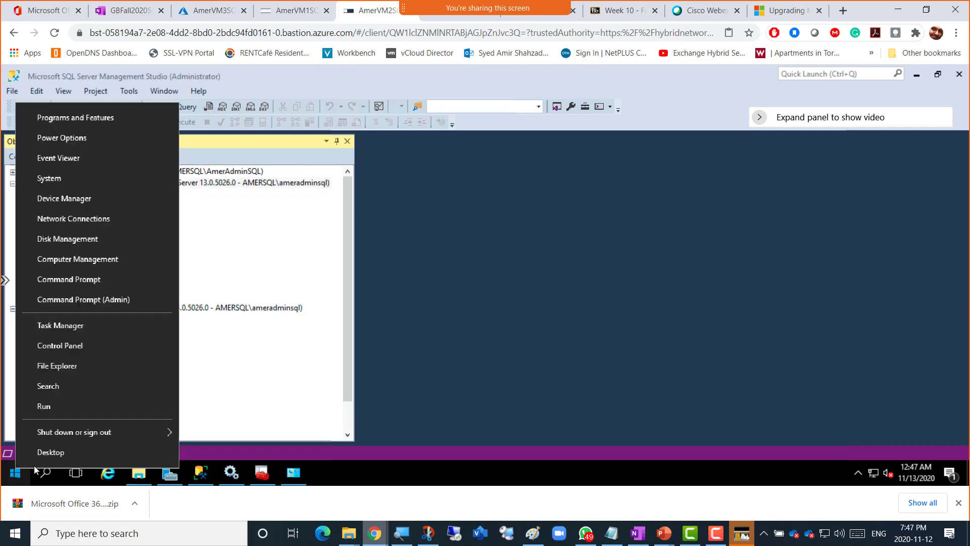
click(93, 412)
click(106, 433)
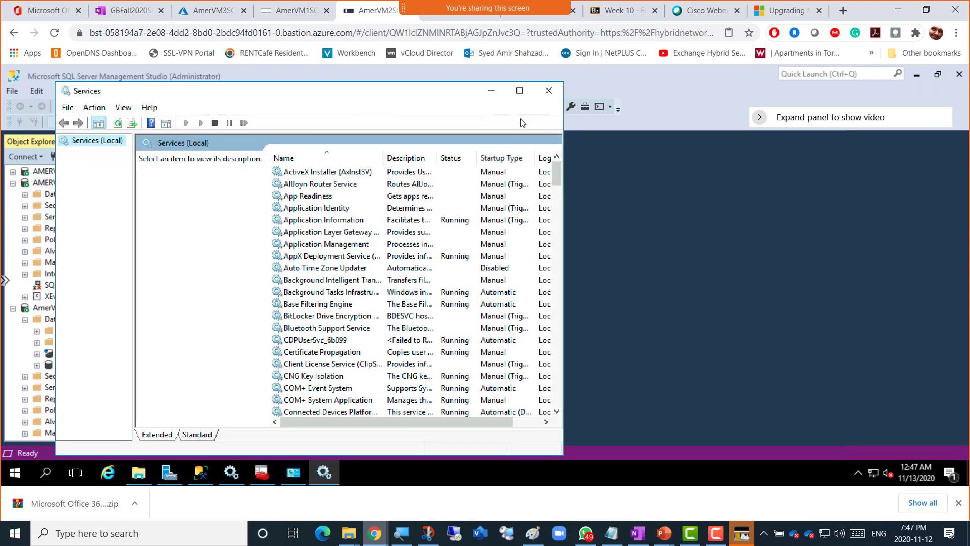
click(519, 90)
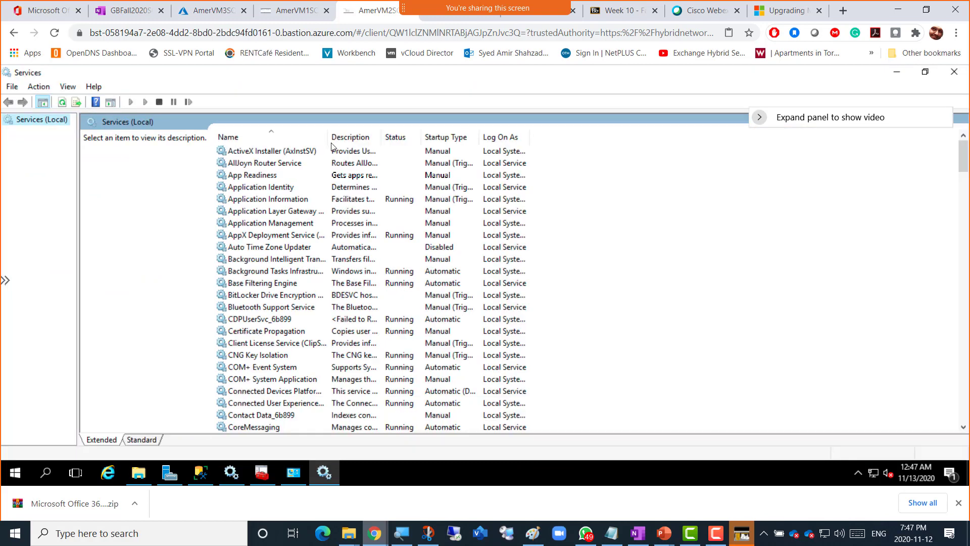
- Sort the services by startup type, select SQL Server Analysis Services (AMER_2NDINSTANCE), and widen the Name column to fit its full name
drag(329, 137, 385, 147)
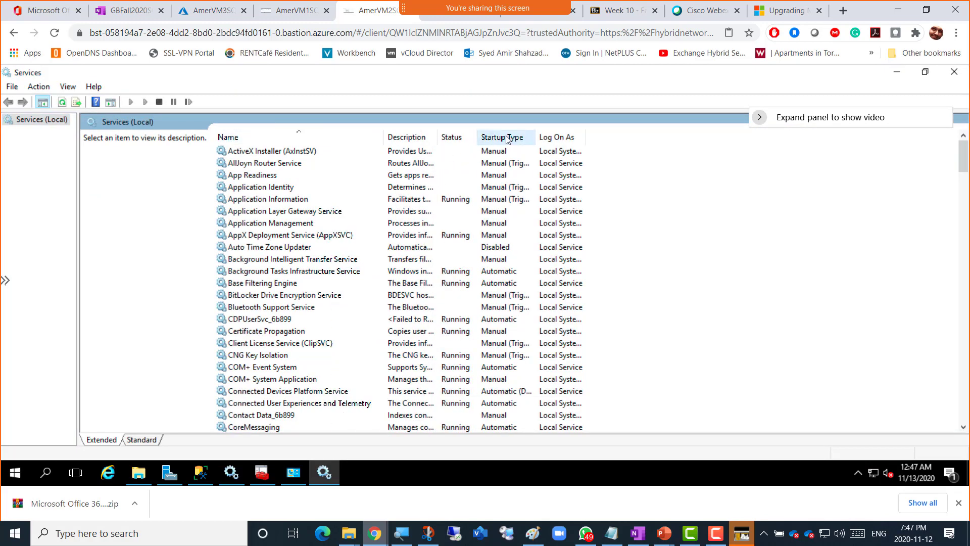
click(501, 138)
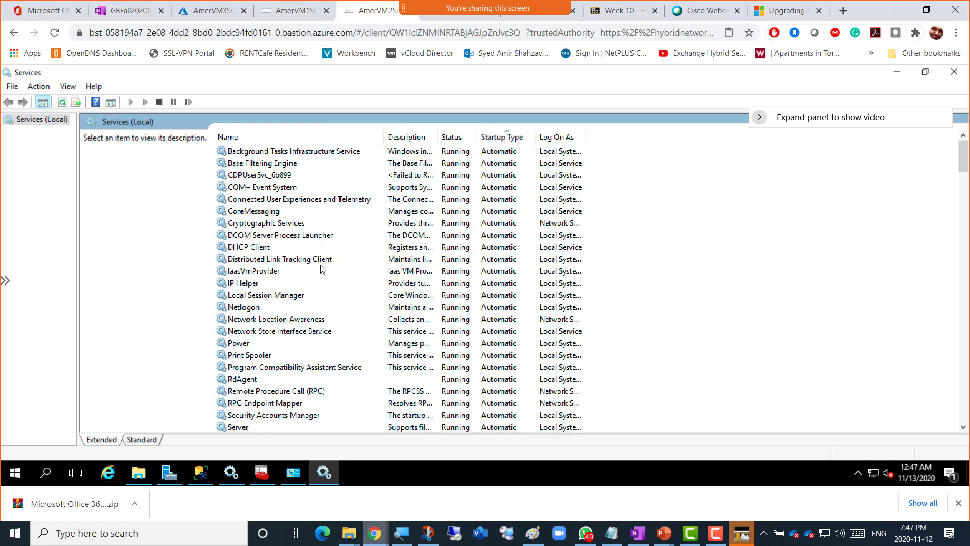
scroll(322, 270, down, 2)
scroll(320, 268, down, 2)
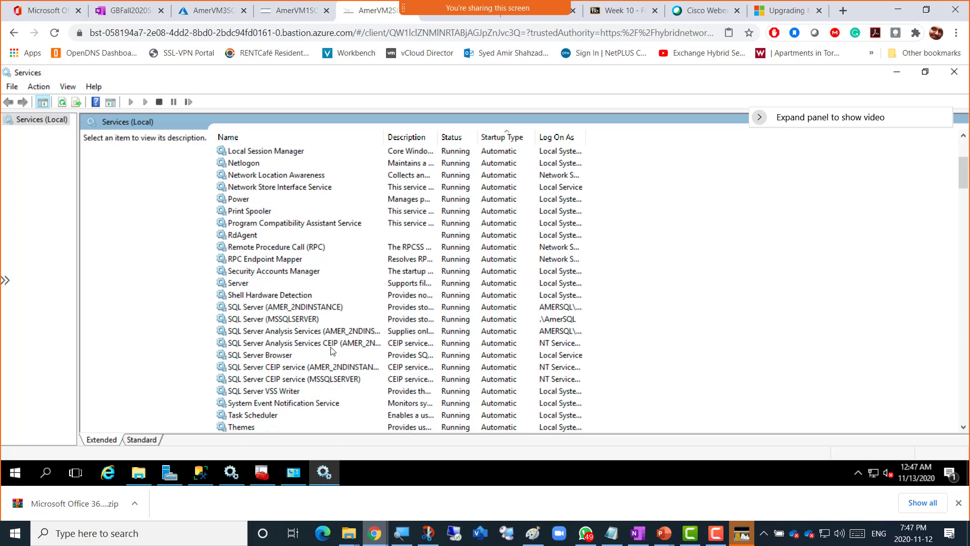
click(312, 334)
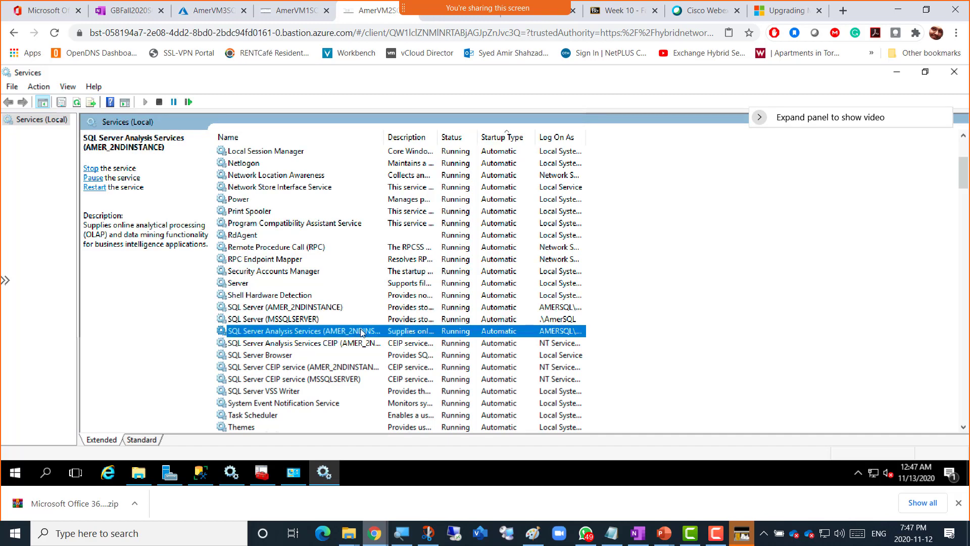
drag(384, 139, 410, 139)
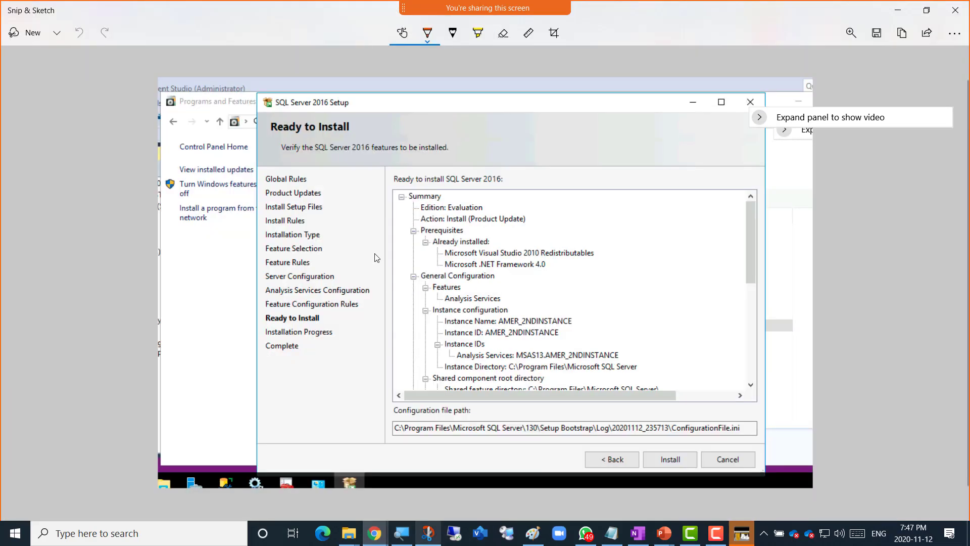
- Switch to Snip & Sketch and capture a rectangular snip of the Services window with the Analysis Services entry selected
click(428, 533)
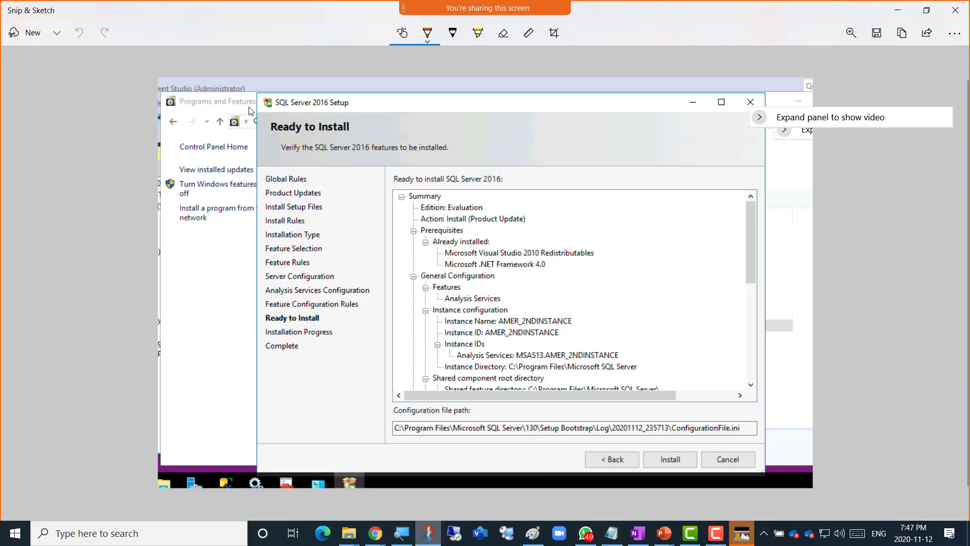
click(18, 42)
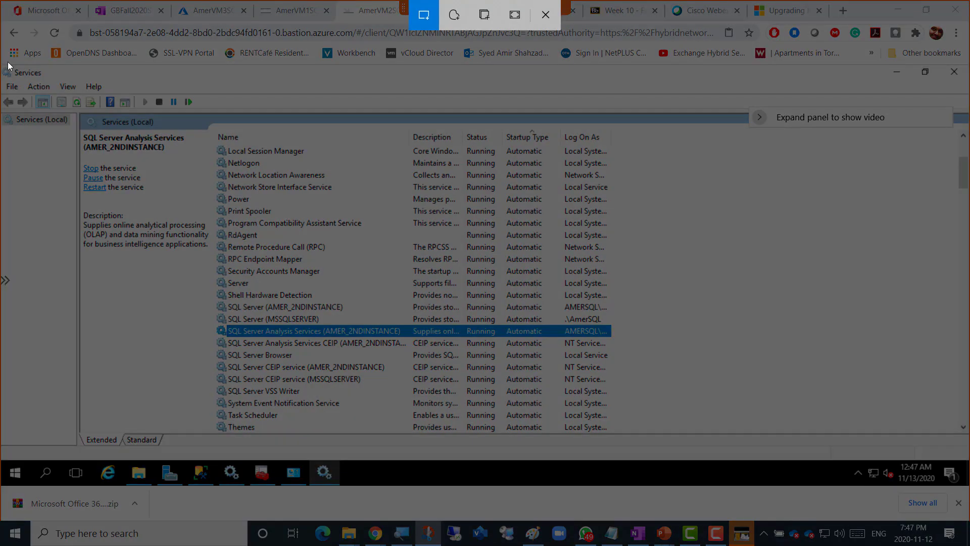
drag(7, 62, 667, 461)
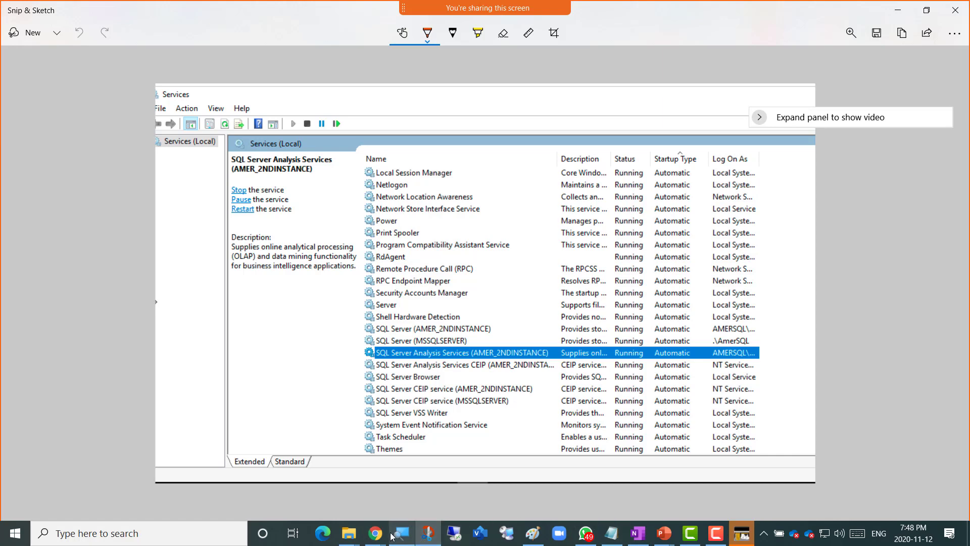
- In the OneNote Week 10 page, add the bullet "Screenshot 4 = Analysis services installed successfully on 2nd Instance" below Screenshot 3, correcting the spelling
click(374, 533)
click(285, 486)
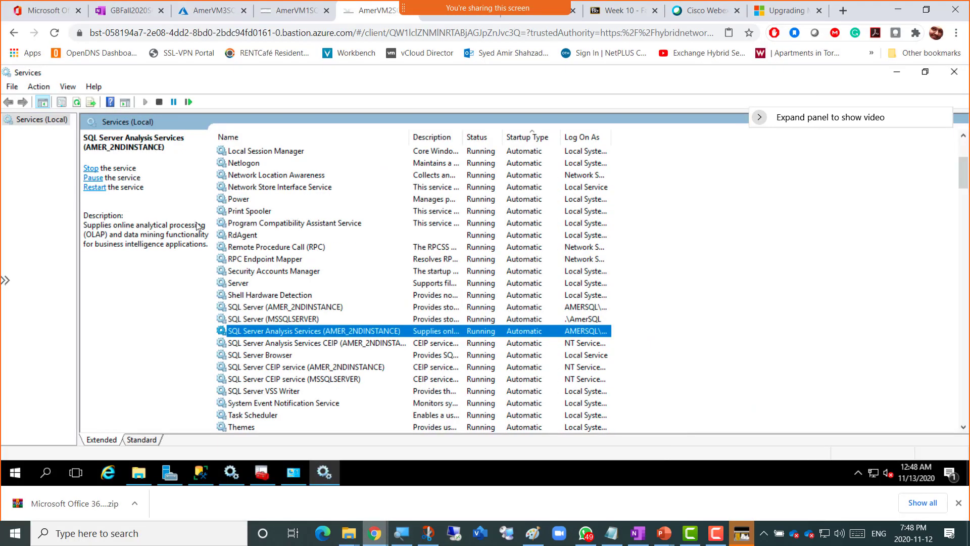
click(125, 11)
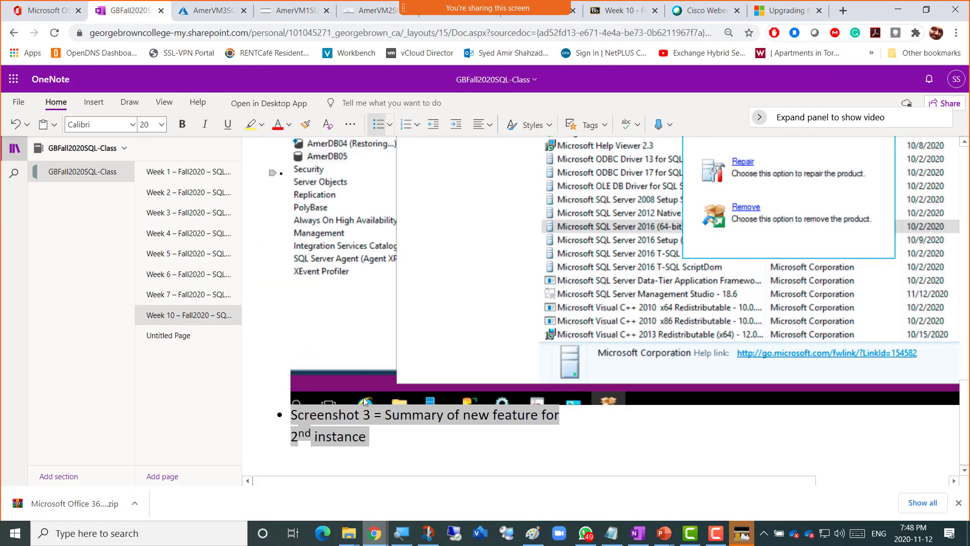
click(386, 457)
scroll(386, 457, down, 1)
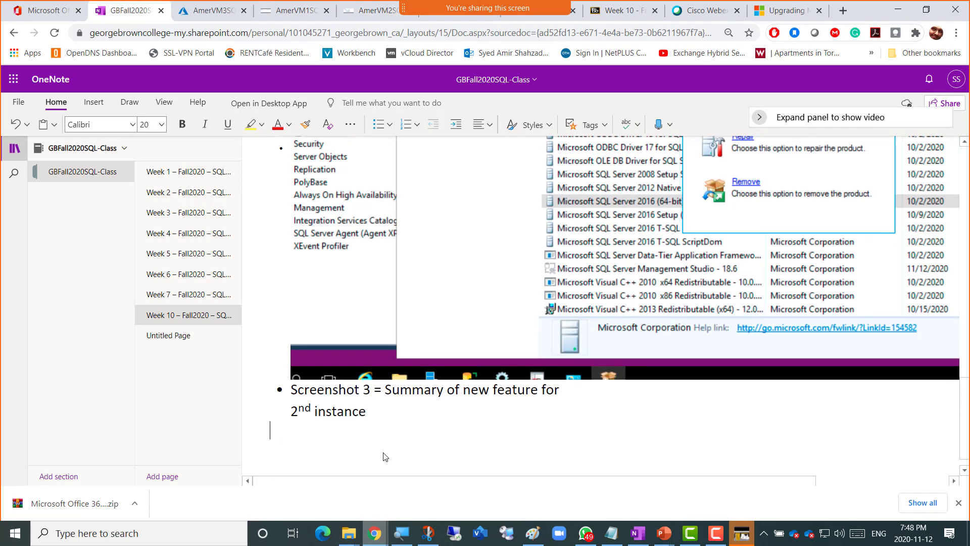
key(Return)
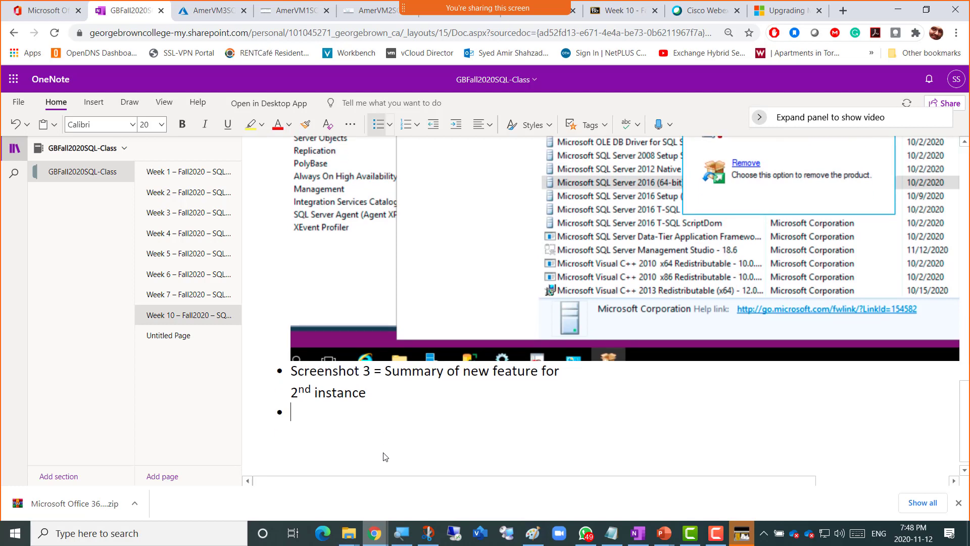
text(Screenshot 4 = Analysis services isntalled successfully on)
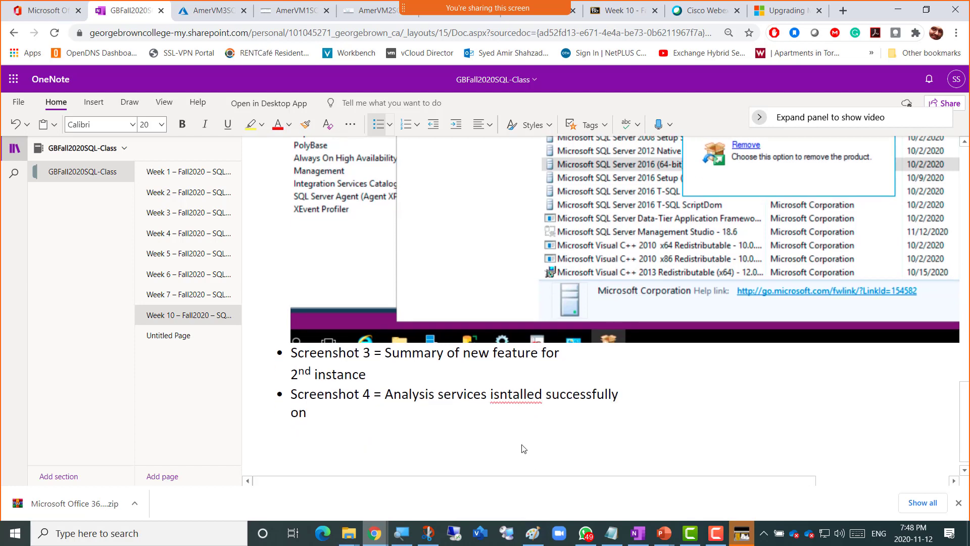
right_click(520, 403)
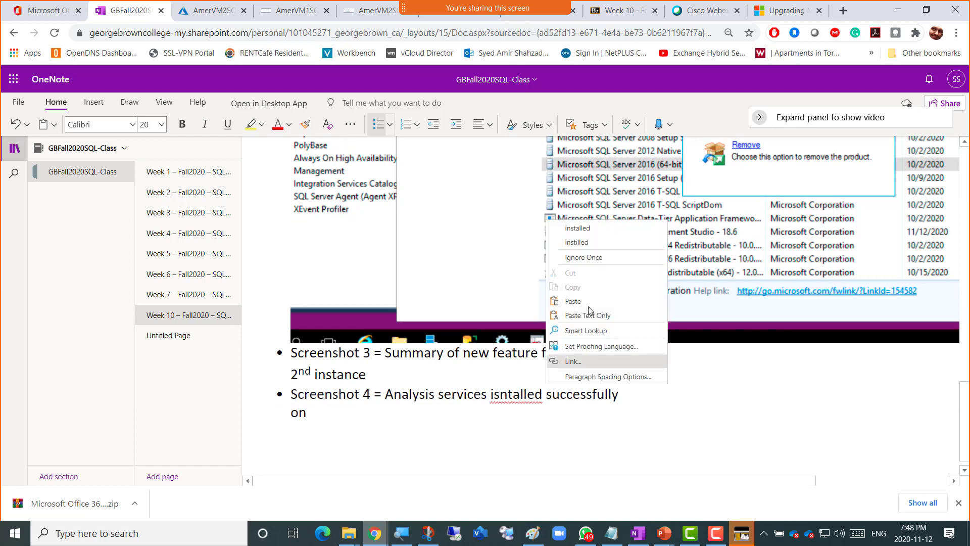
click(597, 232)
click(331, 417)
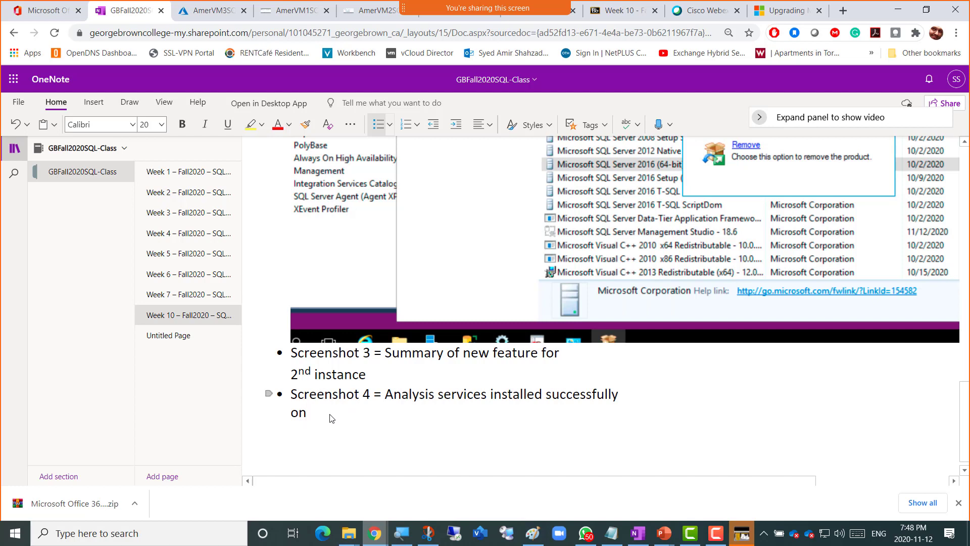
text(2nd Instance)
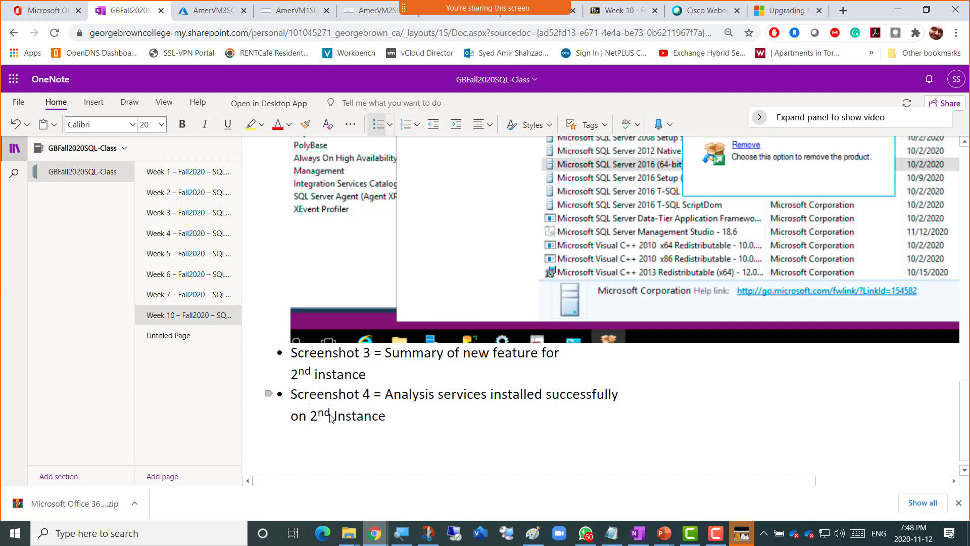
- Select the entire "Screenshot 4 = Analysis services installed successfully on 2nd Instance" bullet on the Week 10 page
key(shift+Up)
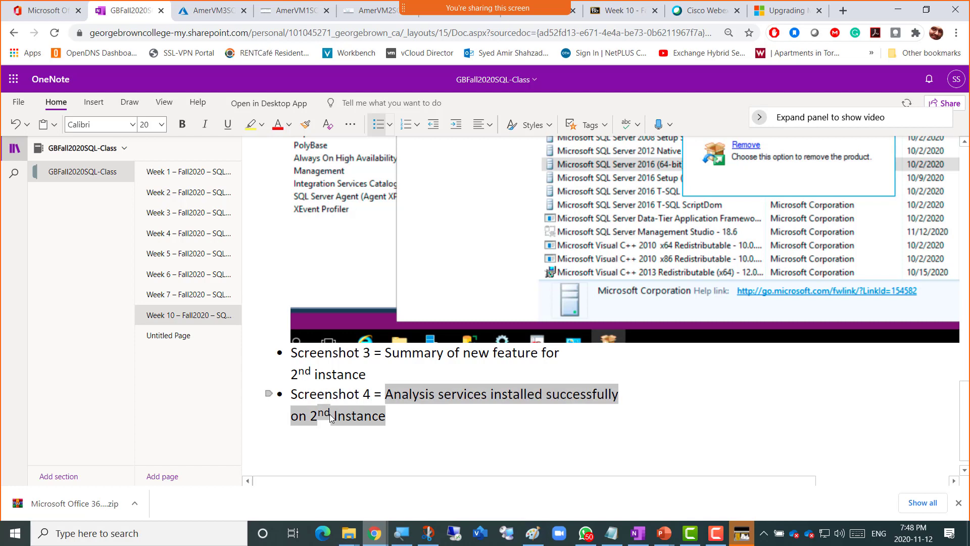
key(shift+Left)
key(shift+Left)
key(shift+Left)
key(shift+Left)
key(shift+Left)
key(shift+Left)
key(shift+Left)
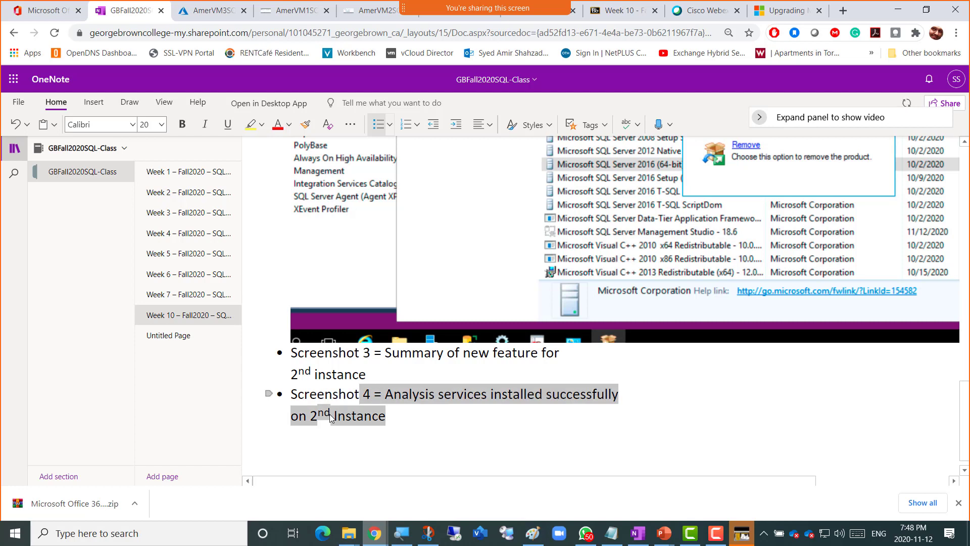
key(shift+Left)
key(shift+Left)
key(shift+Left)
key(shift+Left)
key(shift+Left)
key(shift+Left)
key(shift+Left)
key(shift+Home)
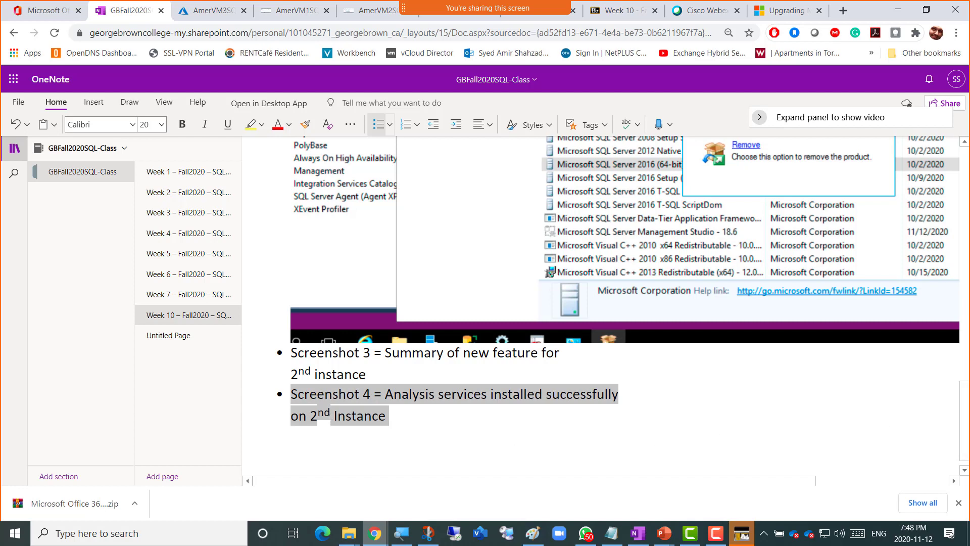
key(alt+Tab)
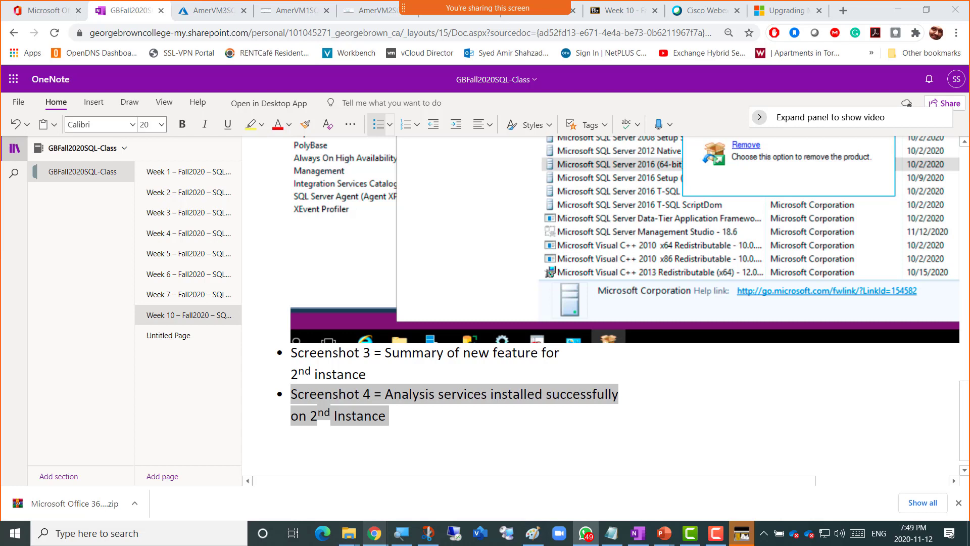
click(415, 431)
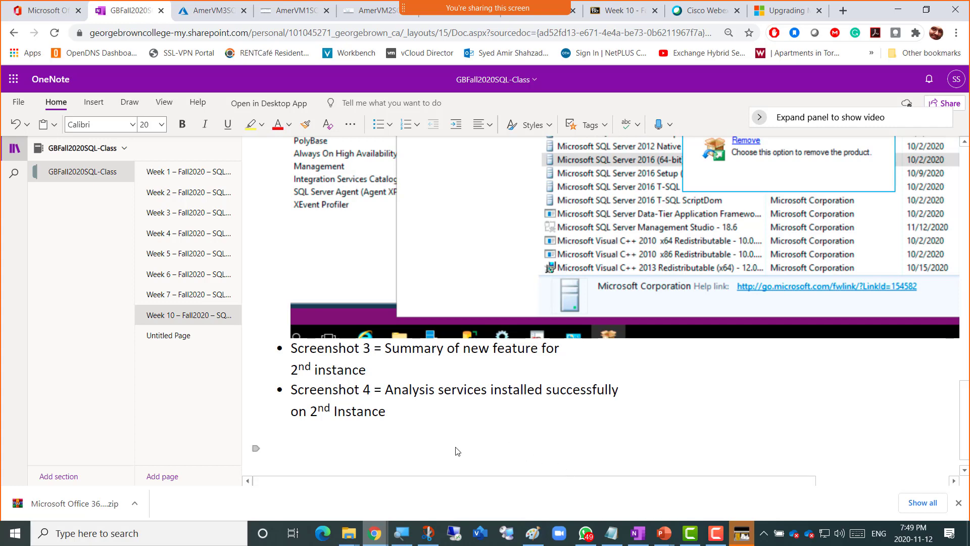
key(alt+Tab)
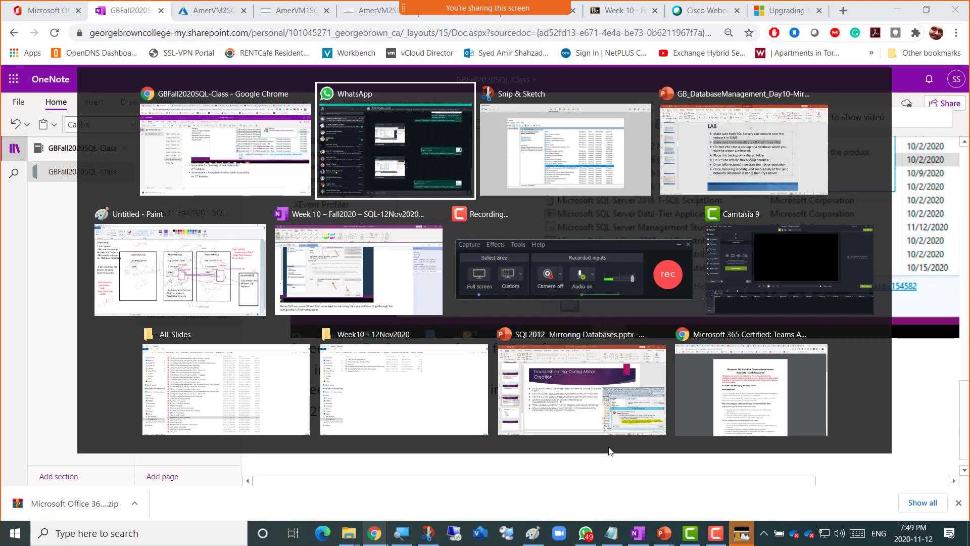
key(Escape)
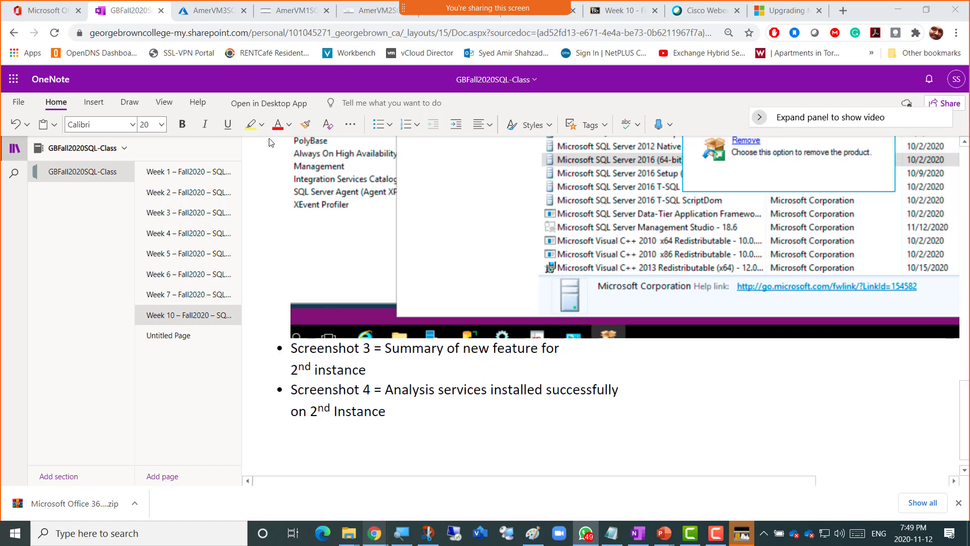
- Close the Services console on AmerVM2SQL, and collapse the AMER_2NDINSTANCE and AmerVM3SQL server nodes in Object Explorer
click(377, 10)
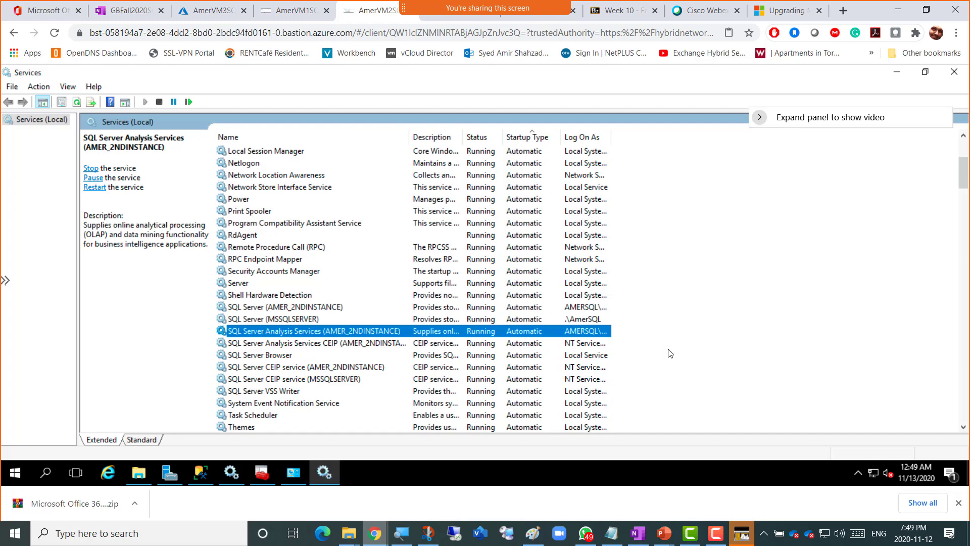
click(954, 73)
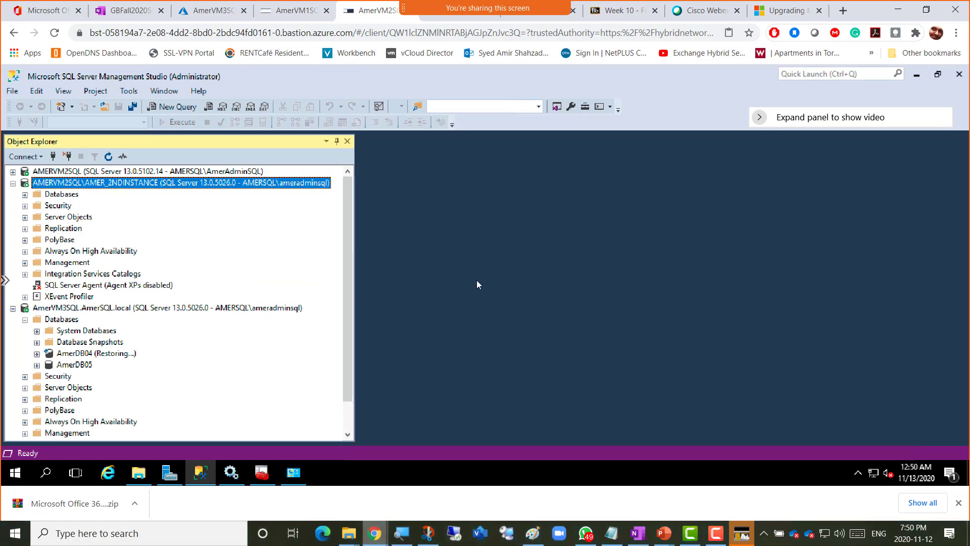
click(13, 183)
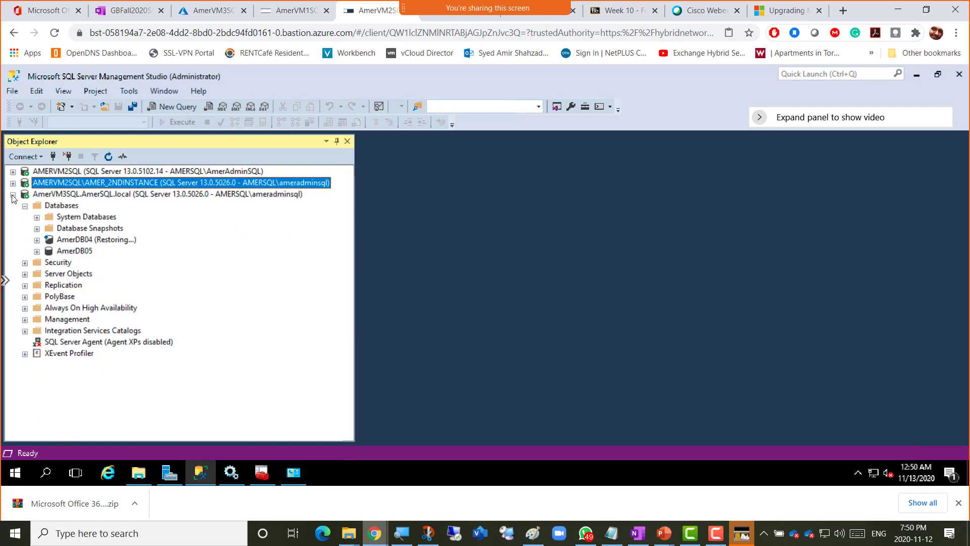
click(12, 196)
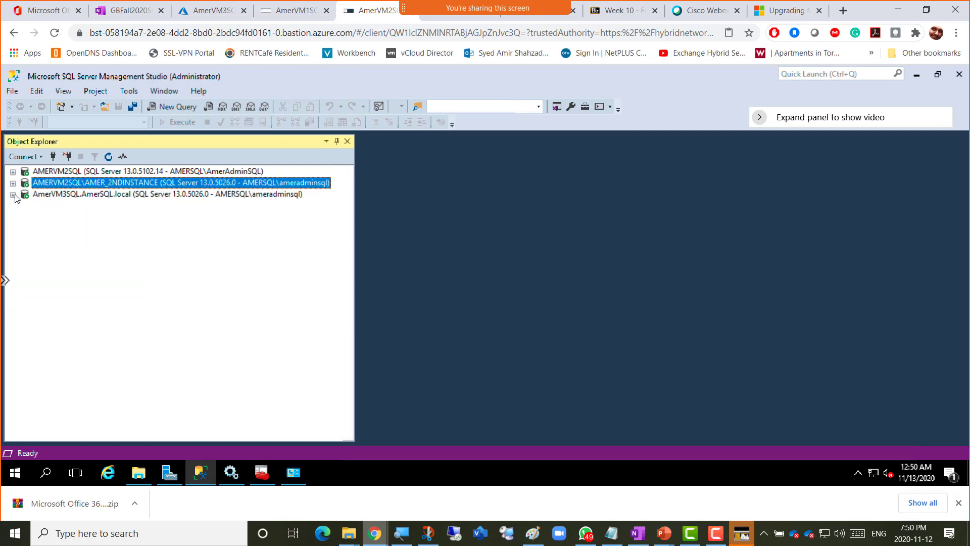
- Collapse the Databases folder under AmerVM3SQL, and leave only the default AMERVM2SQL instance expanded in Object Explorer
click(13, 195)
click(12, 172)
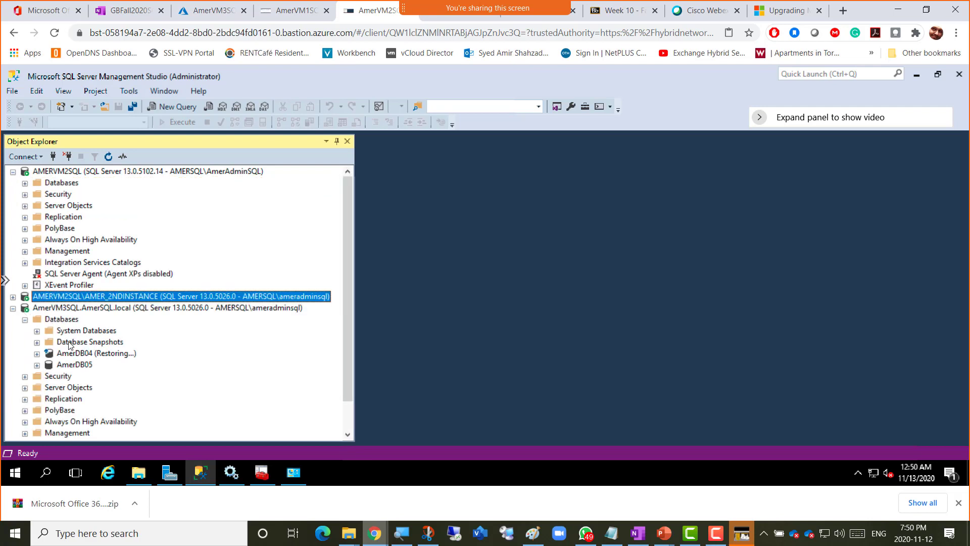
click(24, 320)
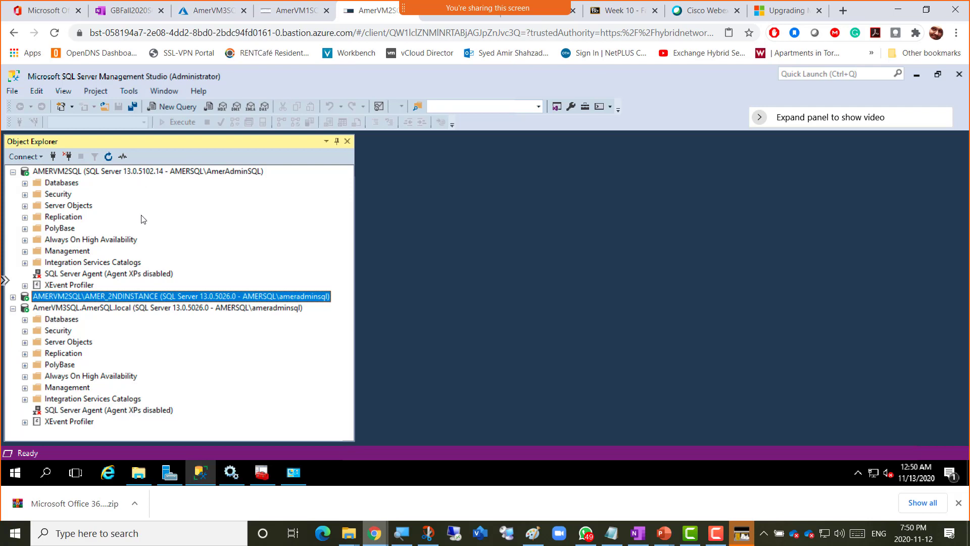
click(13, 173)
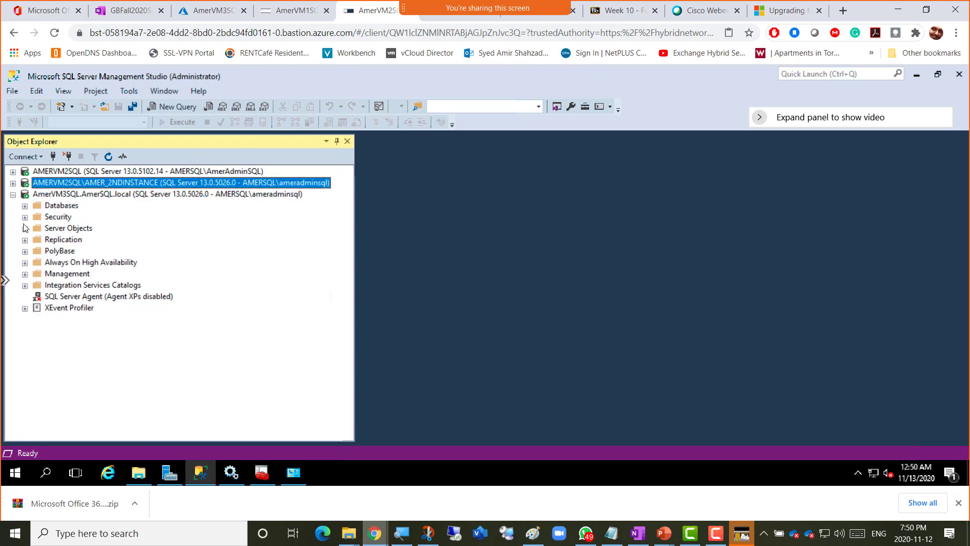
click(13, 195)
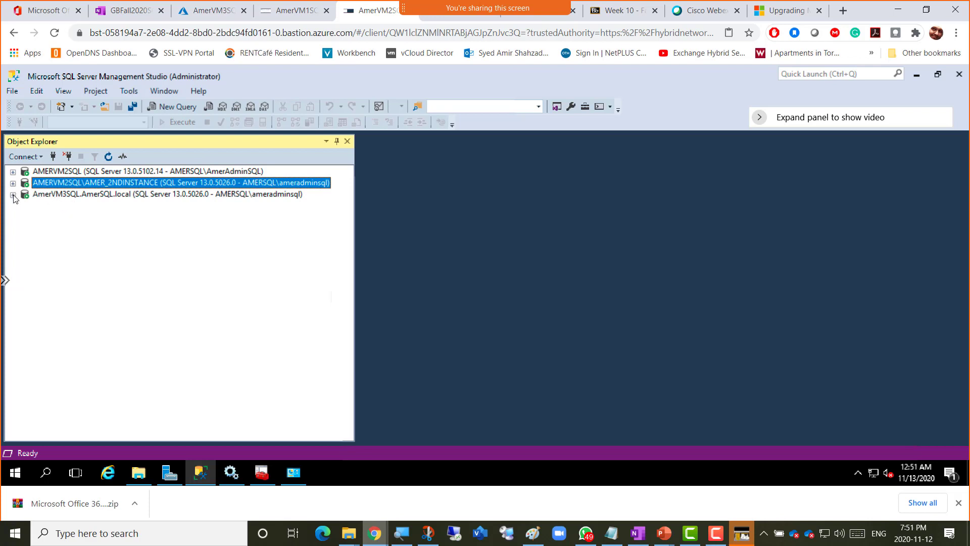
click(13, 173)
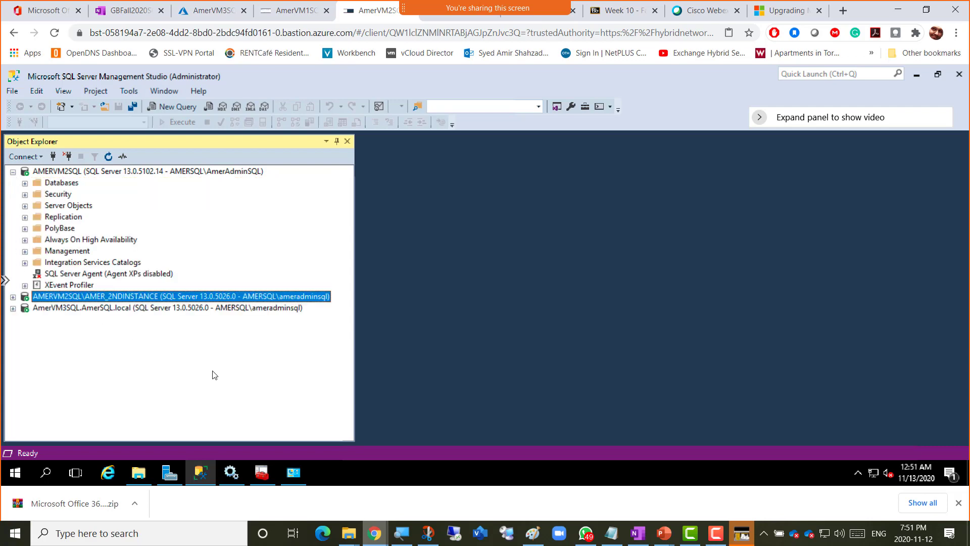
- Check the Windows Firewall state of AmerVM1SQL and AmerVM2SQL from the local server properties in Server Manager
click(295, 11)
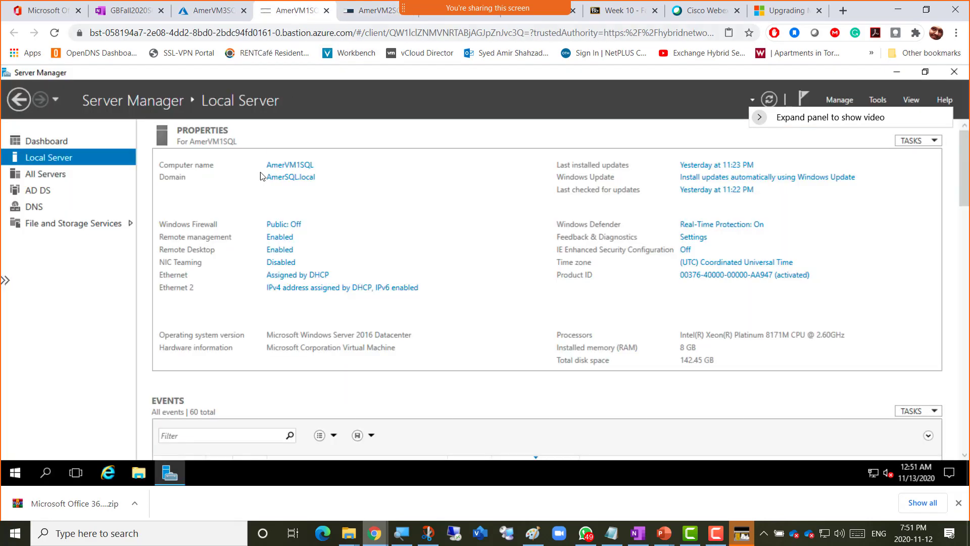
click(293, 226)
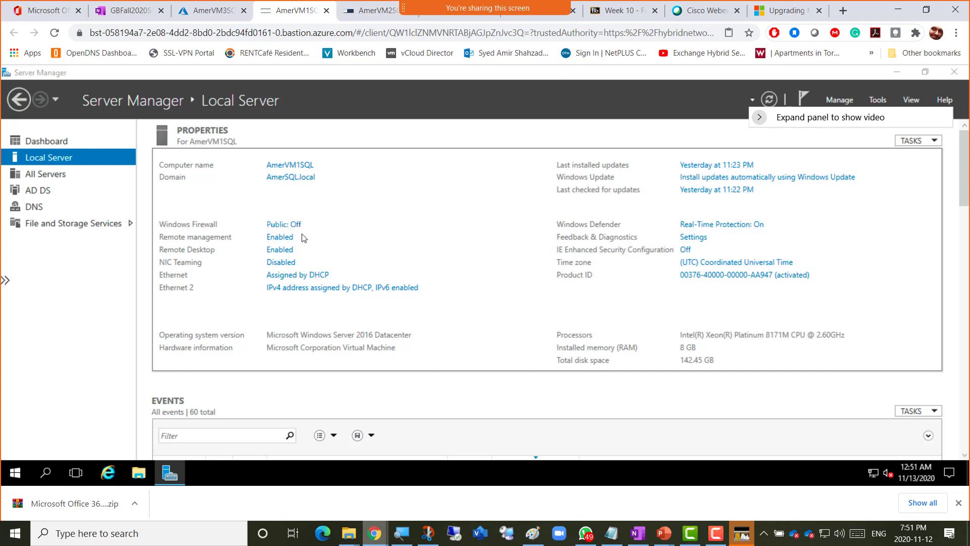
click(362, 15)
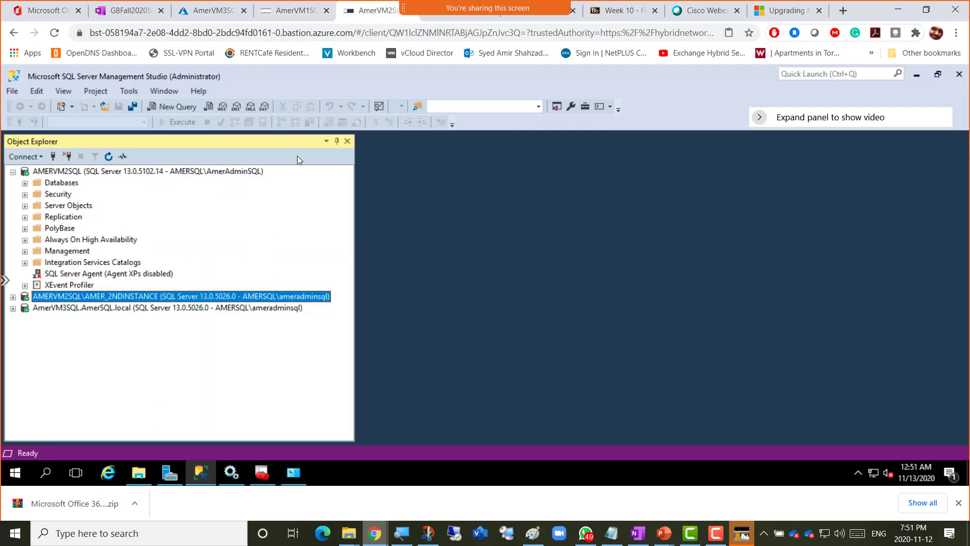
click(170, 471)
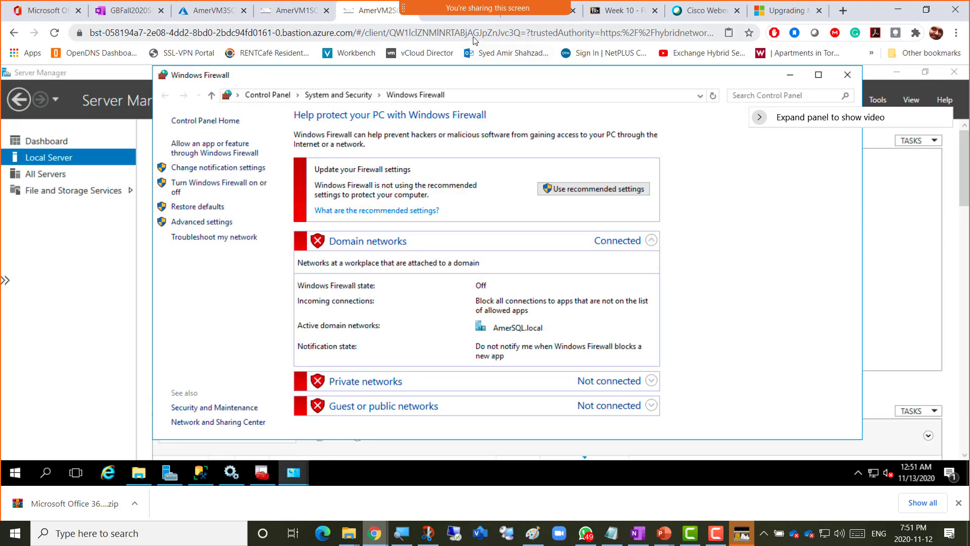
- Switch to AmerVM3SQL, review its Windows Firewall settings from Server Manager's local server properties, and close the firewall window
click(468, 19)
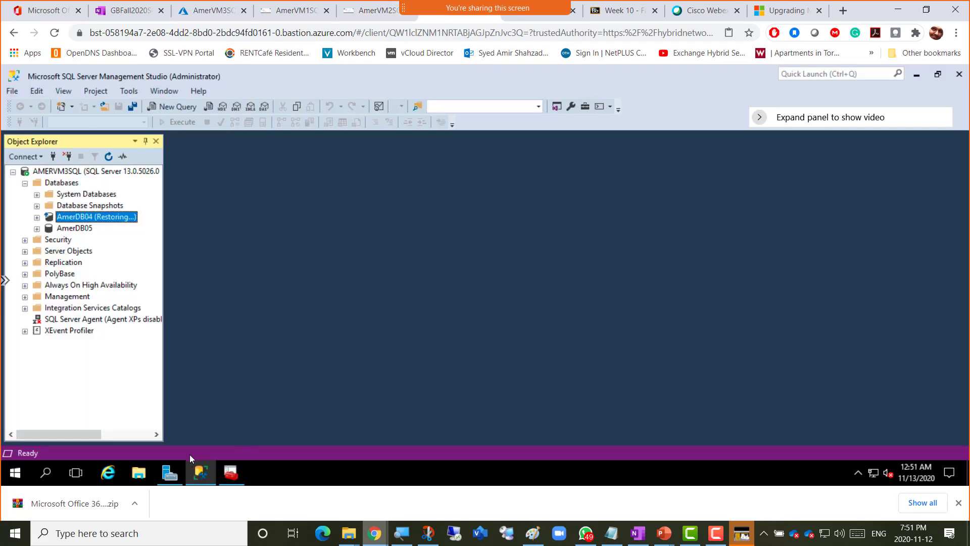
click(169, 473)
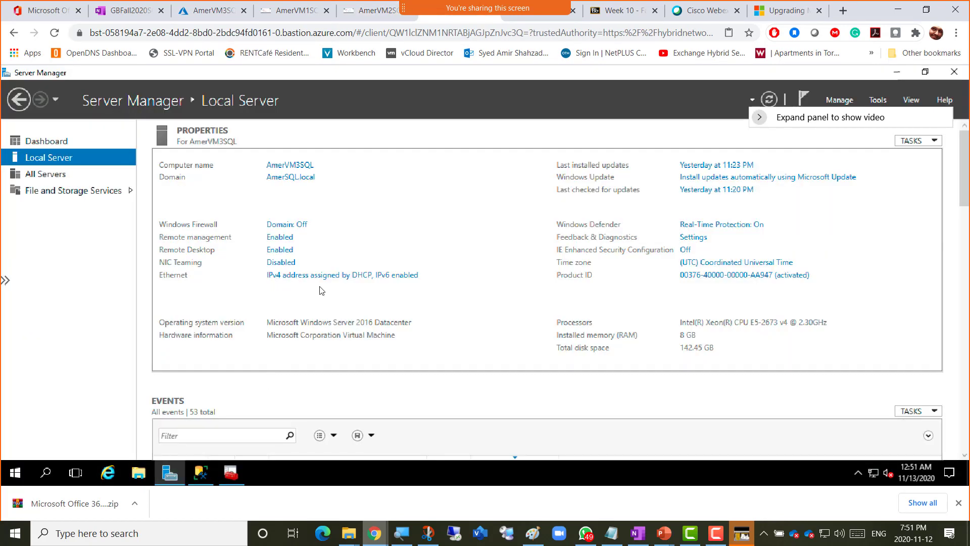
click(306, 225)
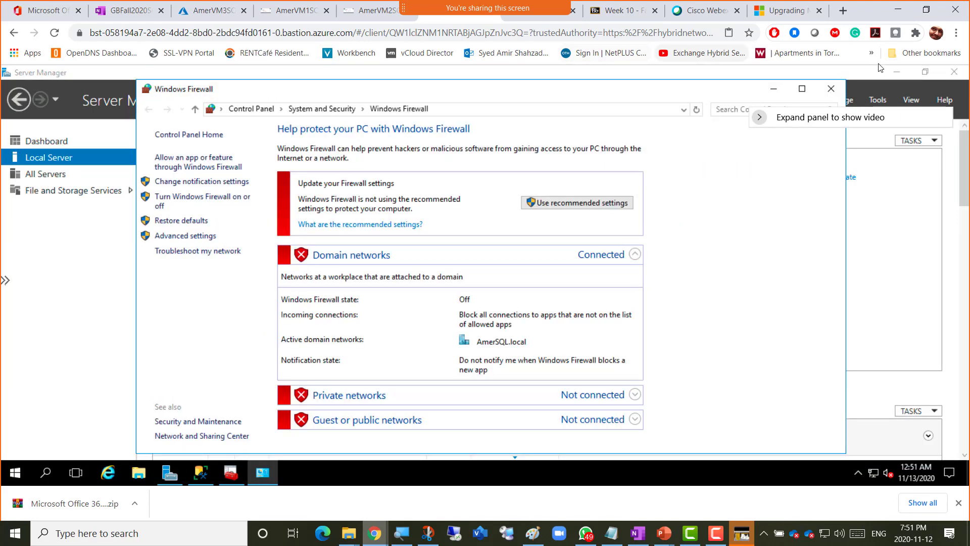
click(831, 88)
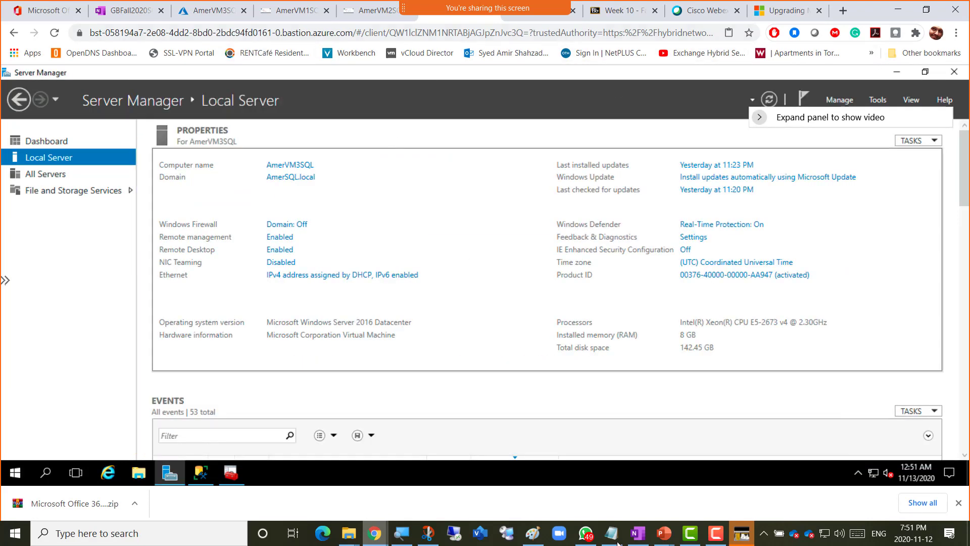
- Switch to the GB_DatabaseManagement presentation and start a new bullet "Lets create" below the firewall bullet on the LAB slide
mouse_move(663, 533)
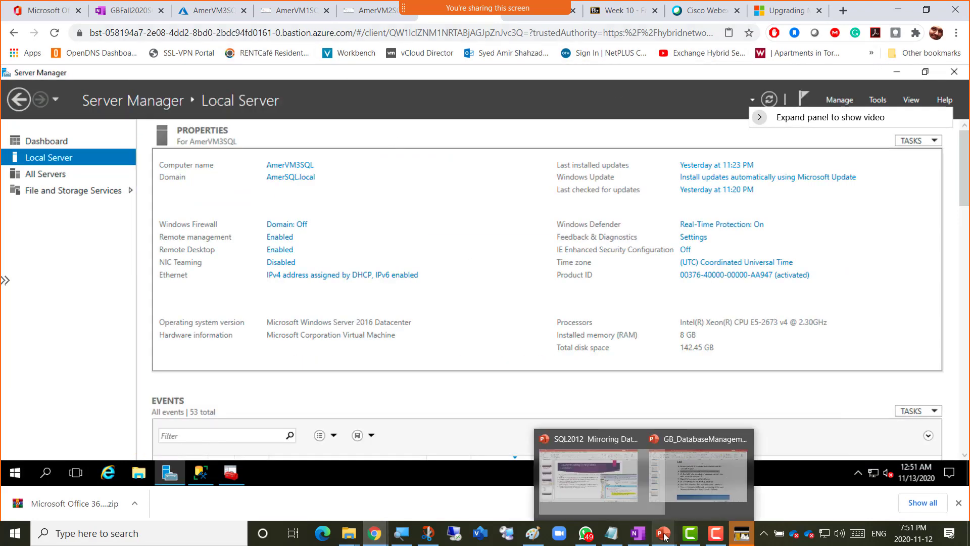
click(717, 490)
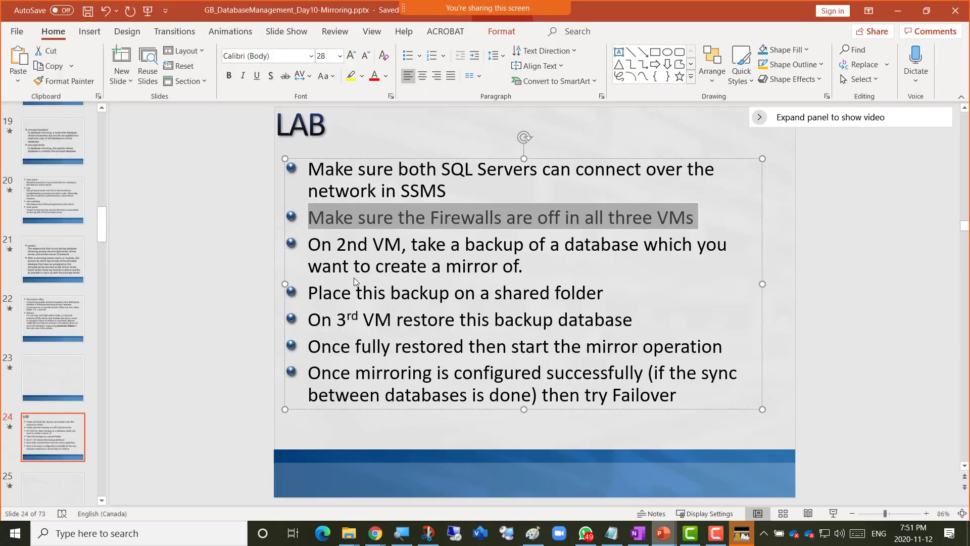
click(309, 249)
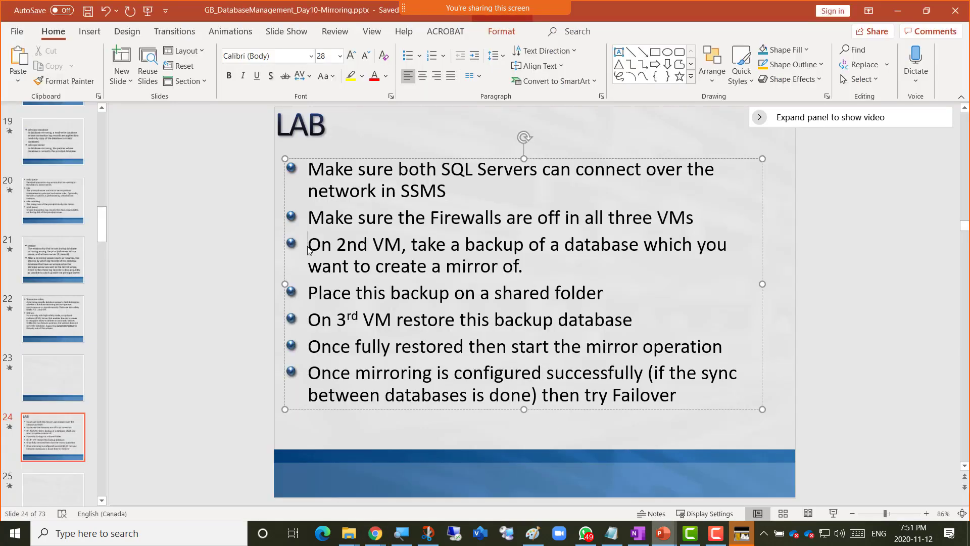
drag(310, 250, 449, 249)
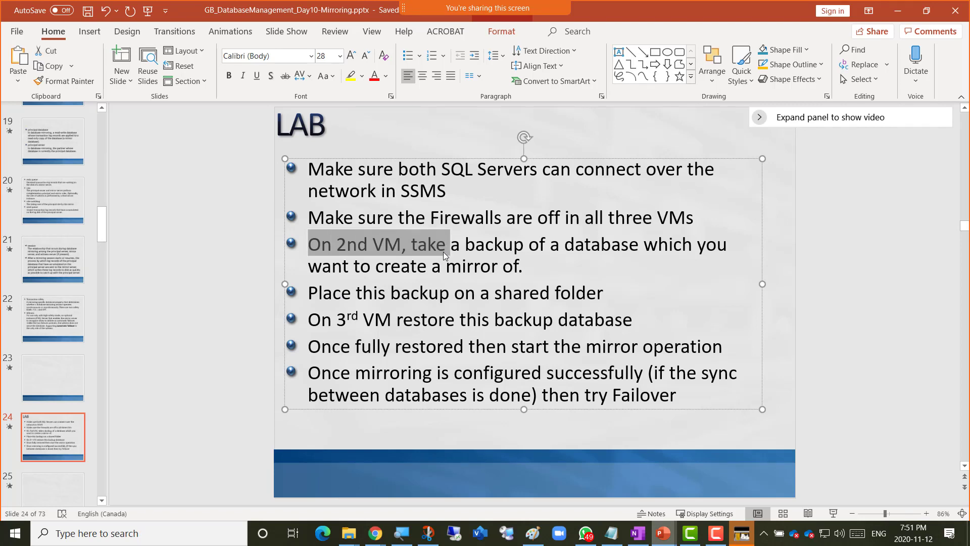
click(696, 219)
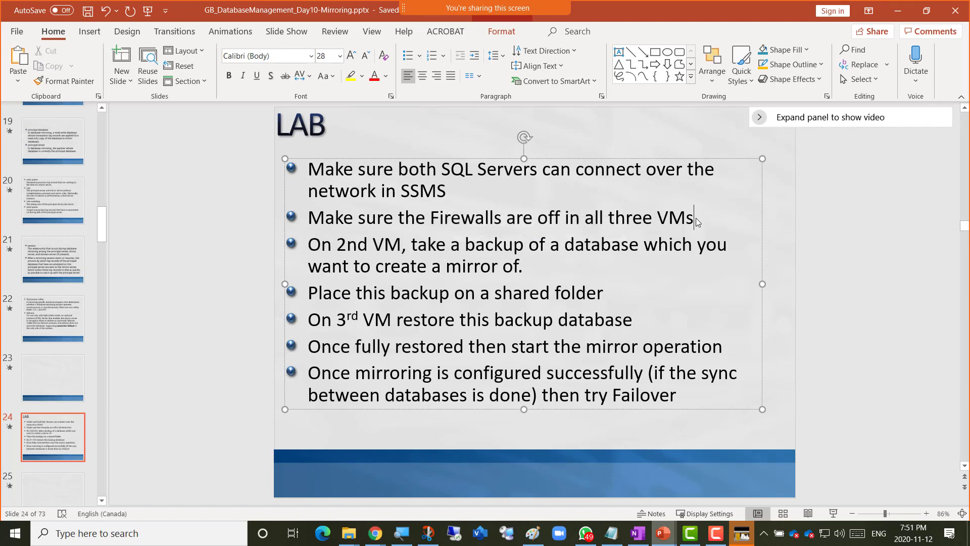
key(Return)
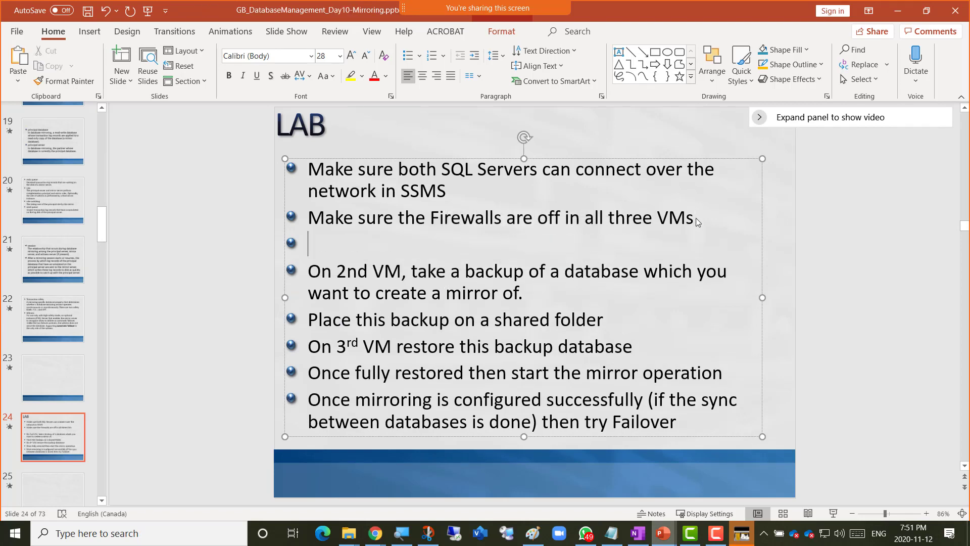
text(Lets create)
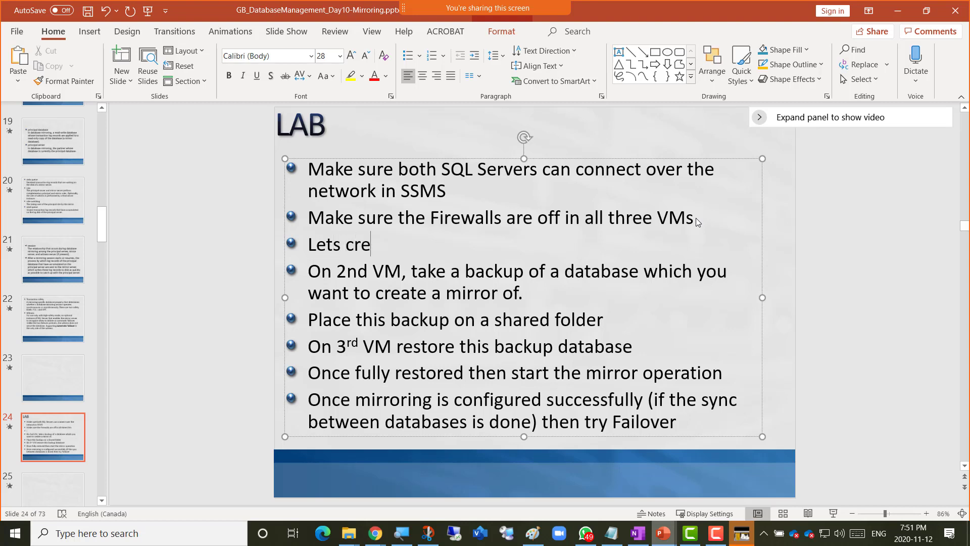
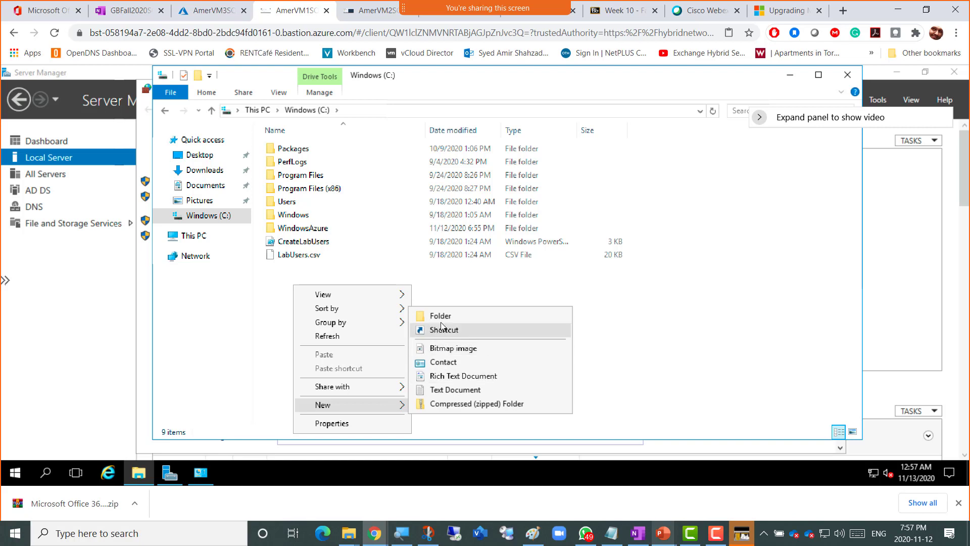
- Create a new folder named Backup-of-DB on the Windows (C:) drive
click(443, 318)
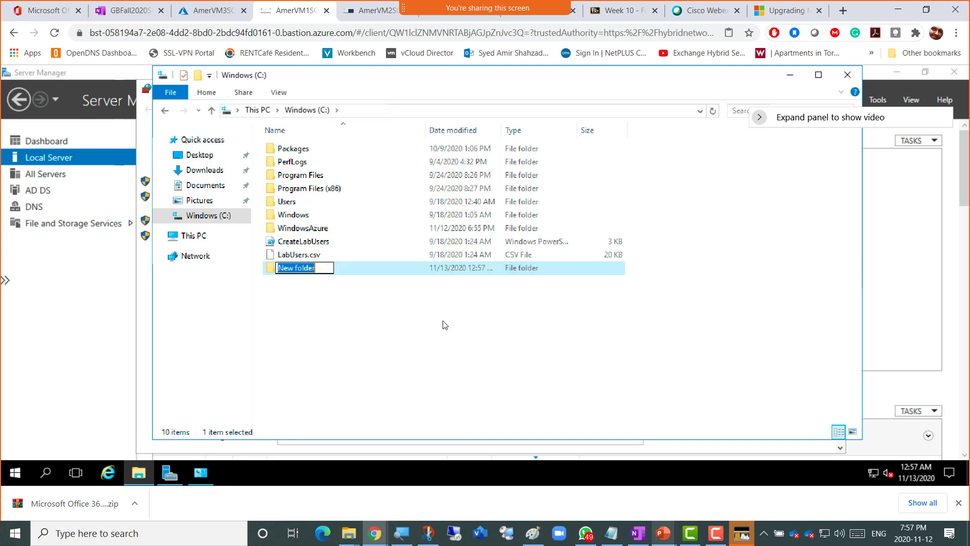
text(Backup)
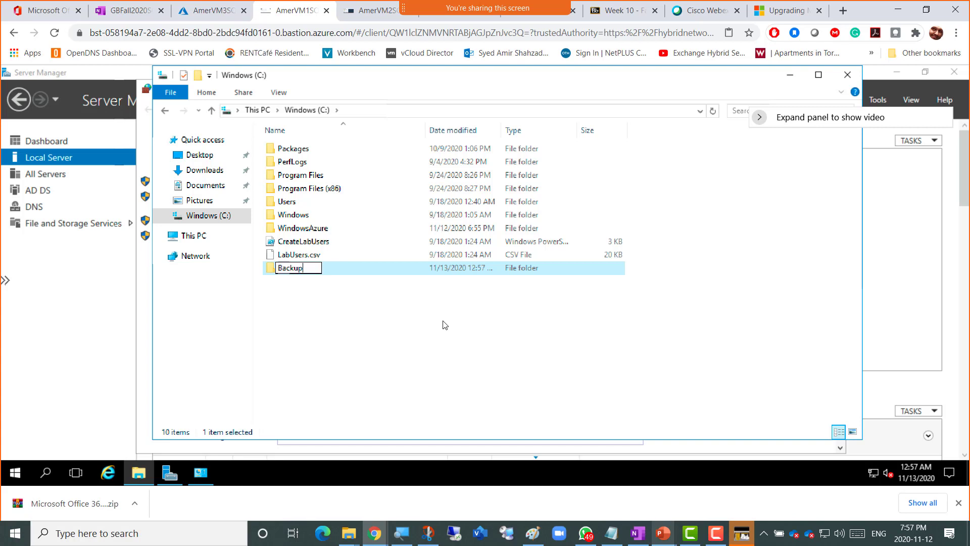
text(-DB)
text(of)
text(-)
click(440, 339)
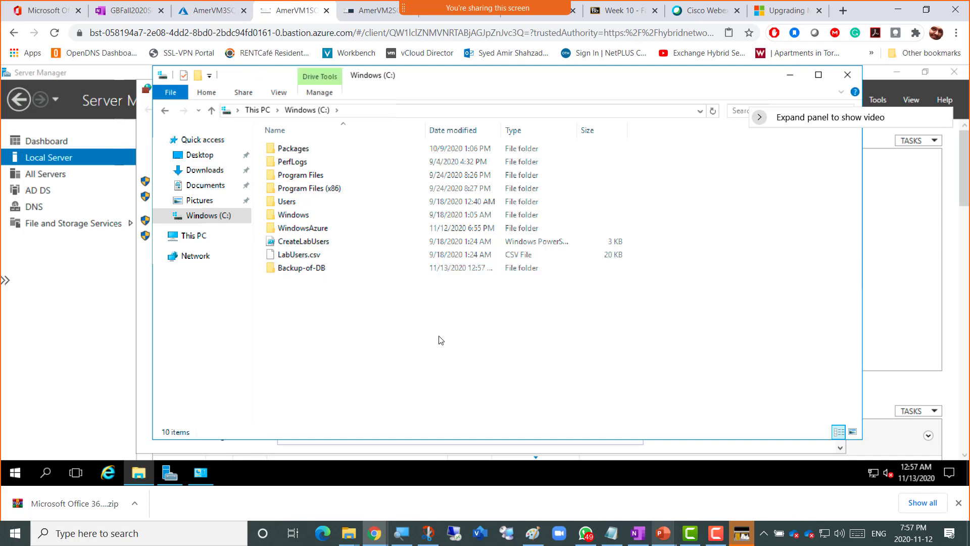
- Share the Backup-of-DB folder with specific people, finding the AmerAdminSQL account in the AmerSQL.local domain
right_click(295, 272)
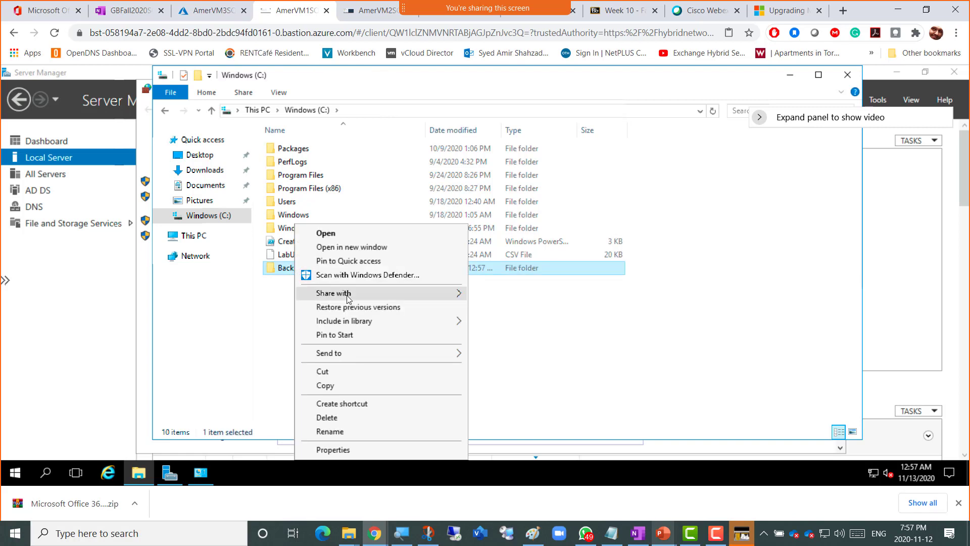
mouse_move(348, 298)
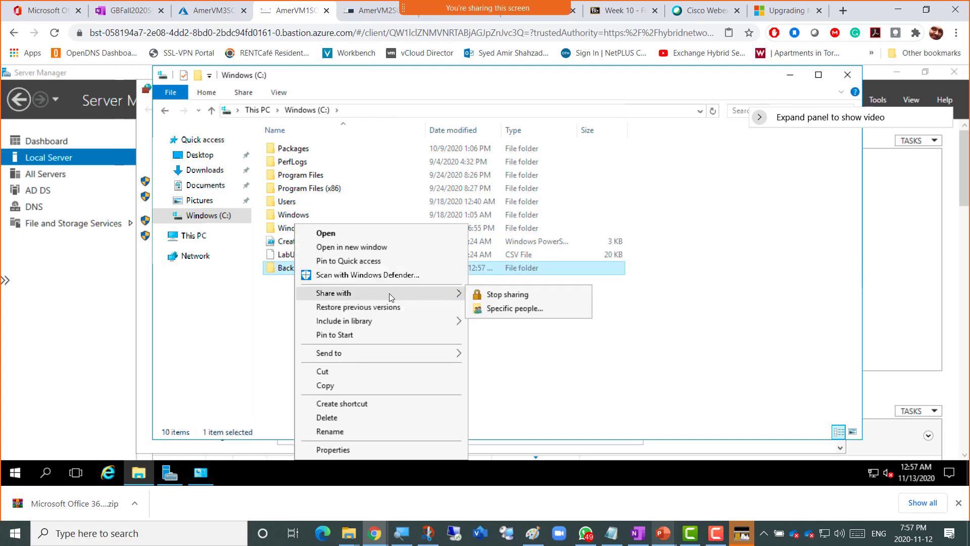
click(515, 308)
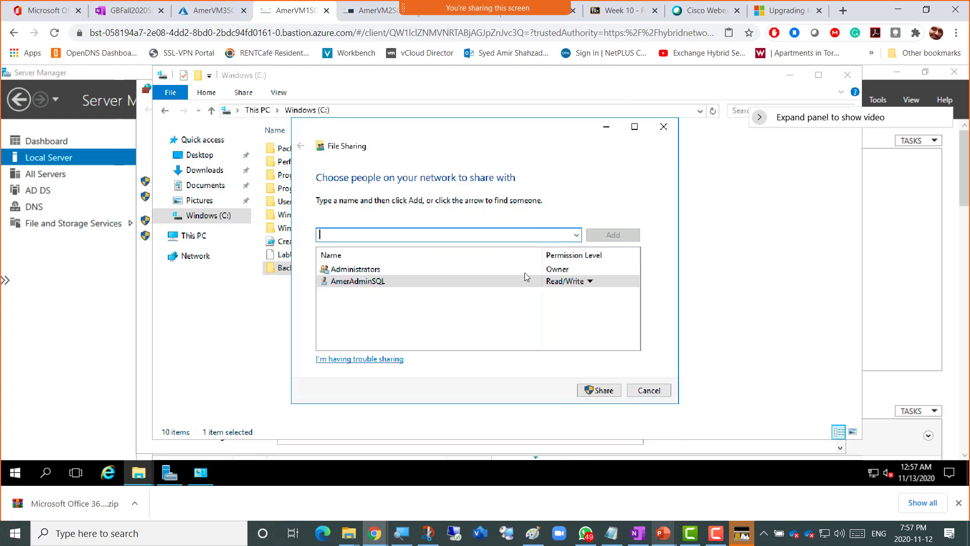
click(576, 236)
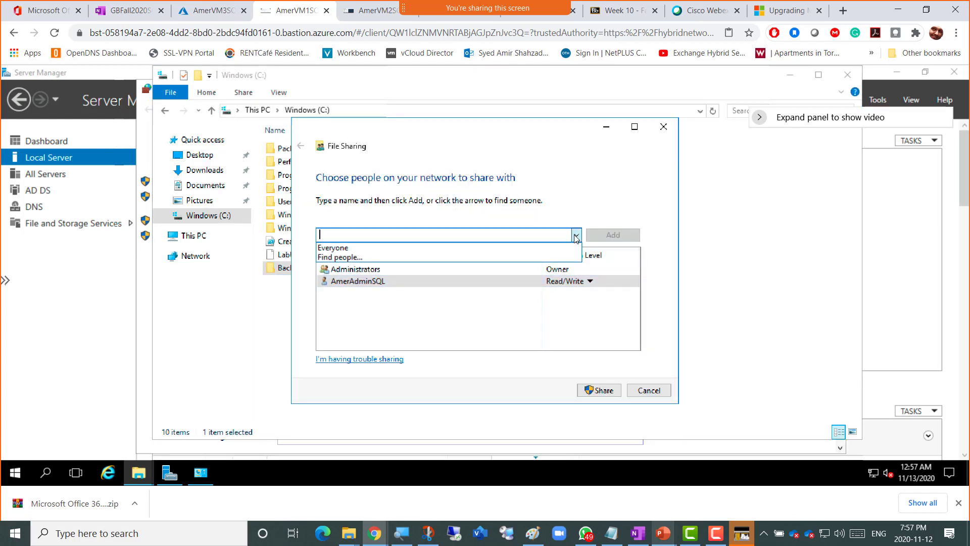
click(545, 257)
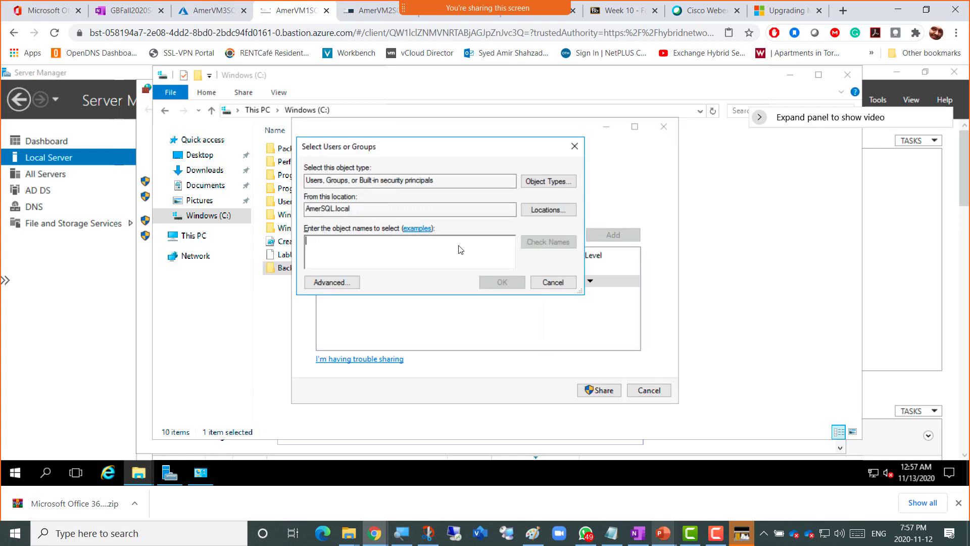
text(amera)
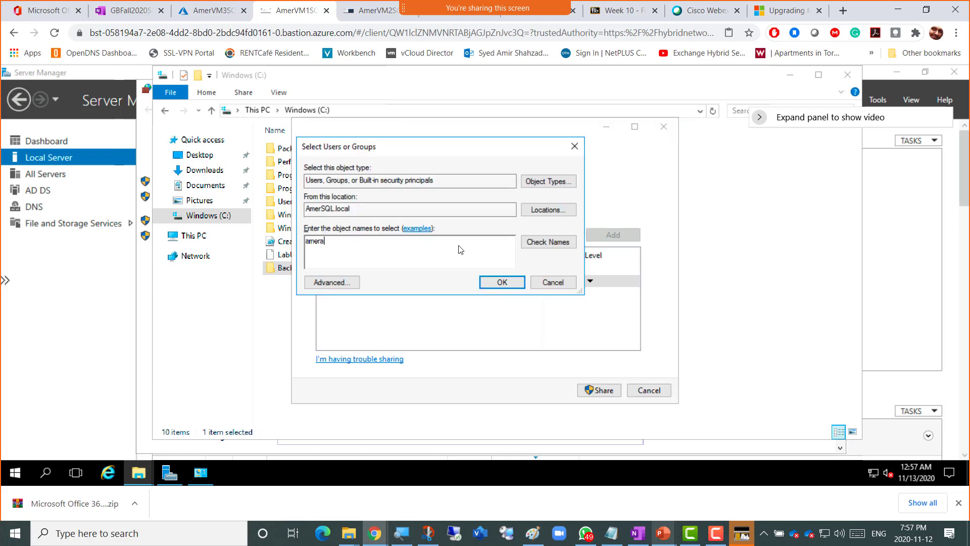
text(dminsql)
key(alt+k)
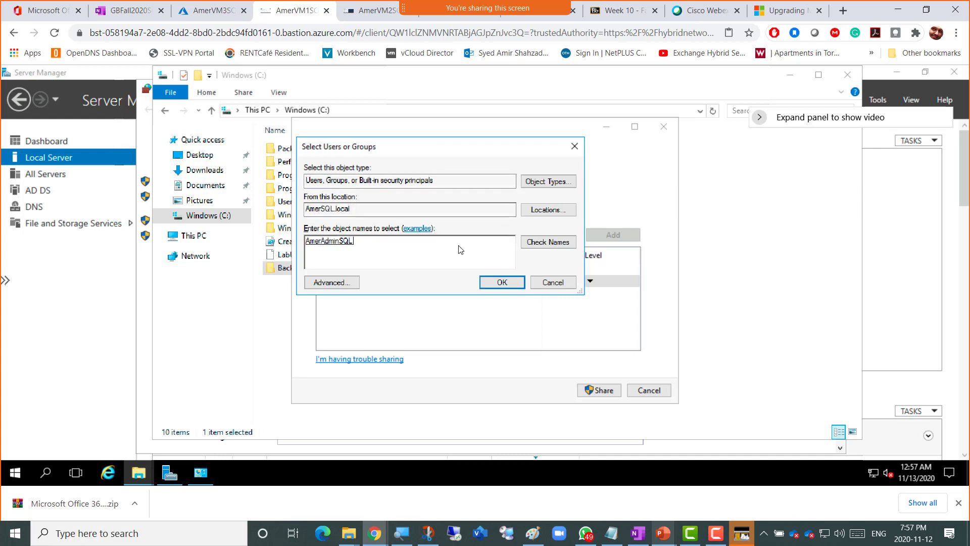
click(489, 282)
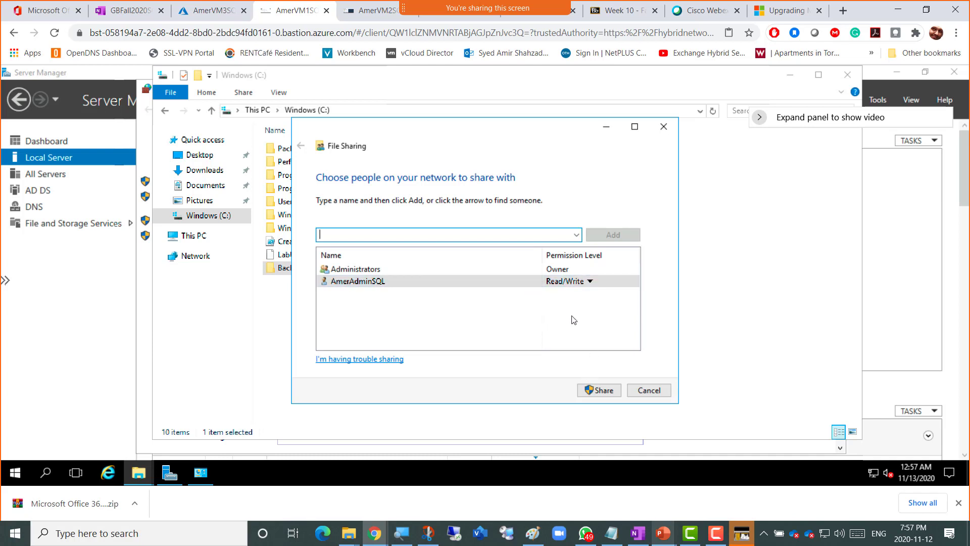
click(591, 393)
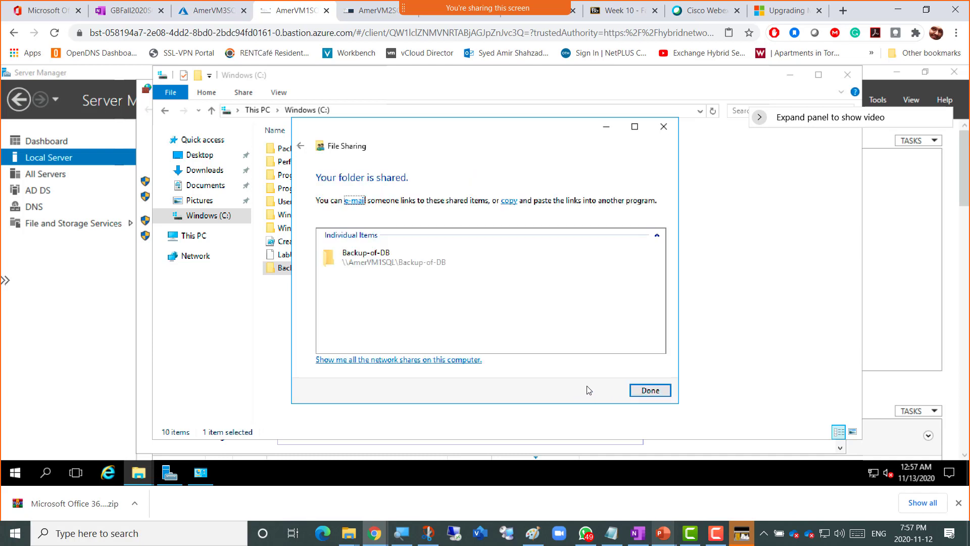
- Open the Backup-of-DB network share from the sharing summary, reveal its path, and finish the File Sharing wizard
double_click(389, 265)
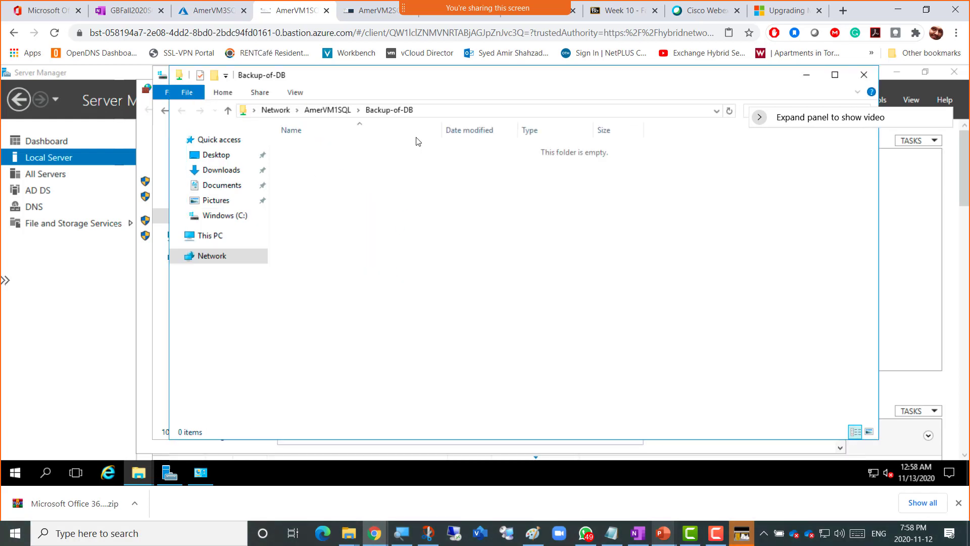
click(438, 110)
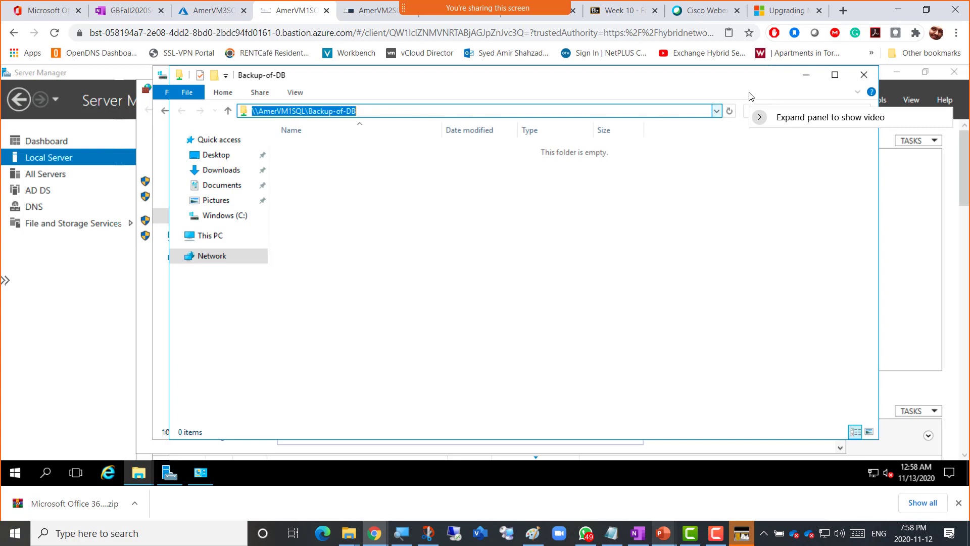
click(806, 75)
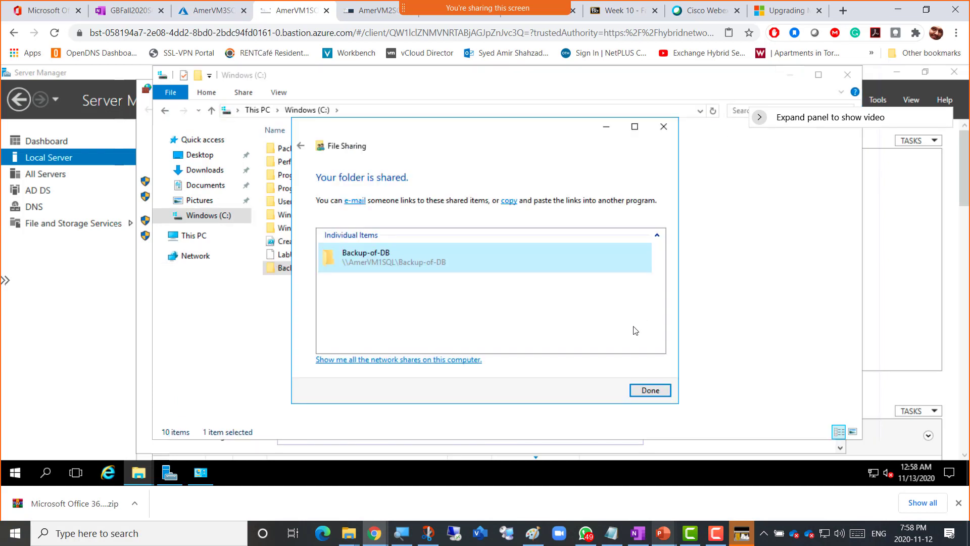
click(650, 390)
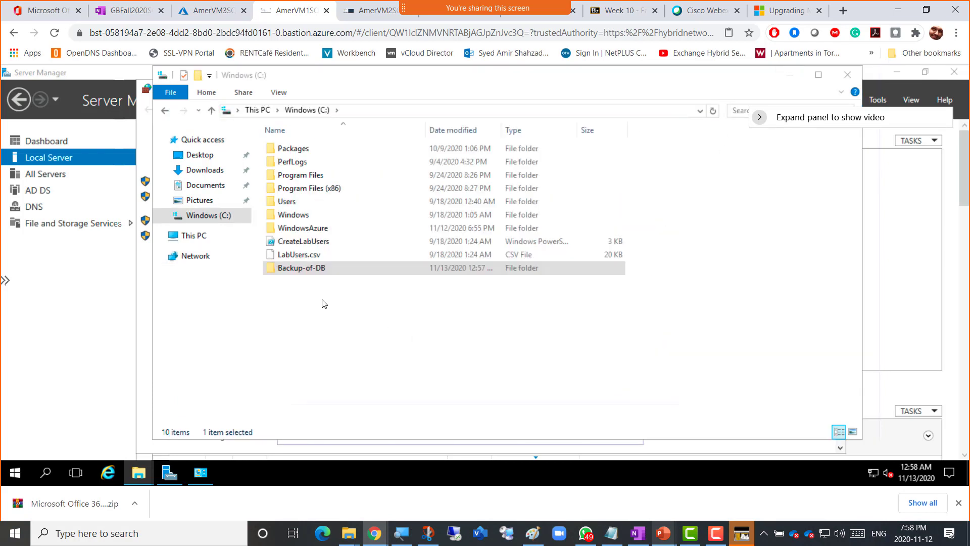
- Open the local Backup-of-DB folder, then copy the network path \\AmerVM1SQL\Backup-of-DB from the share's window
double_click(315, 267)
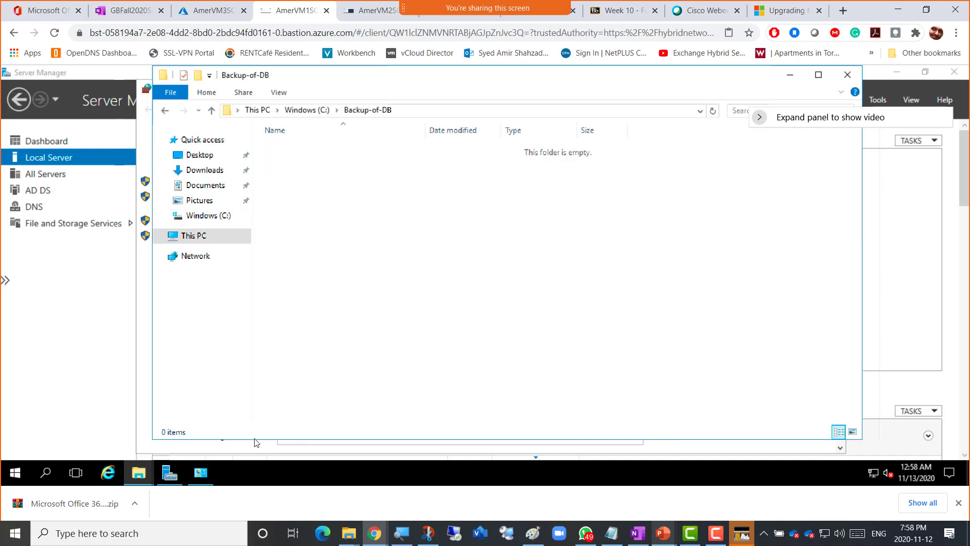
mouse_move(135, 484)
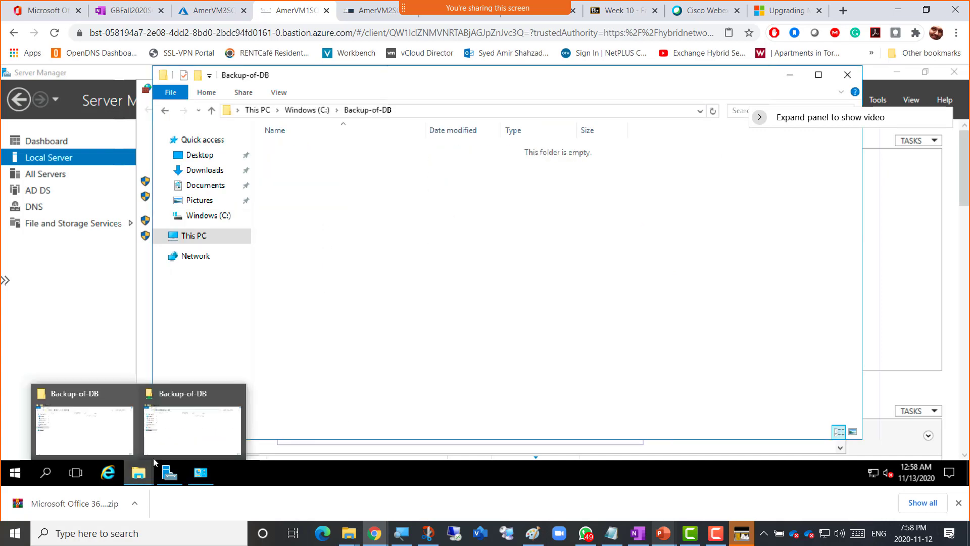
click(183, 423)
click(372, 112)
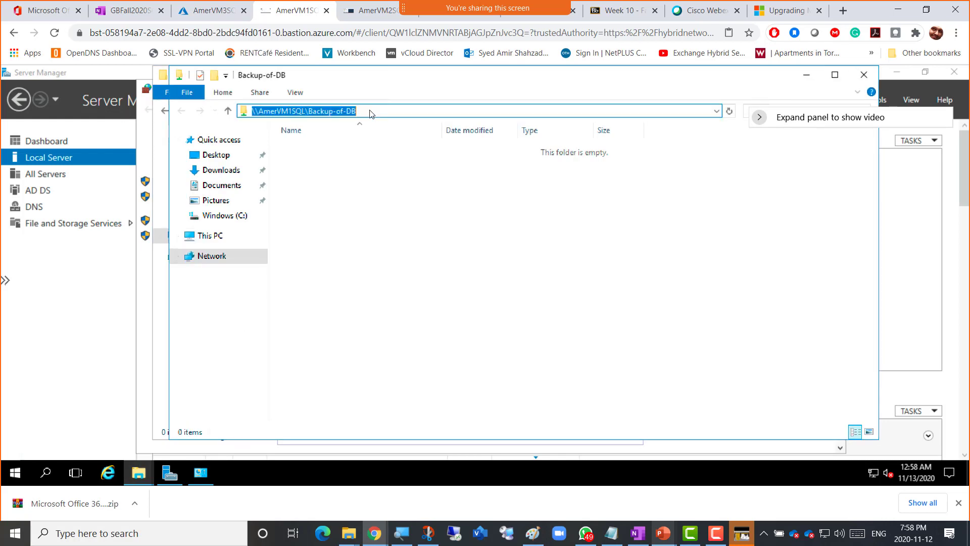
right_click(345, 108)
click(377, 147)
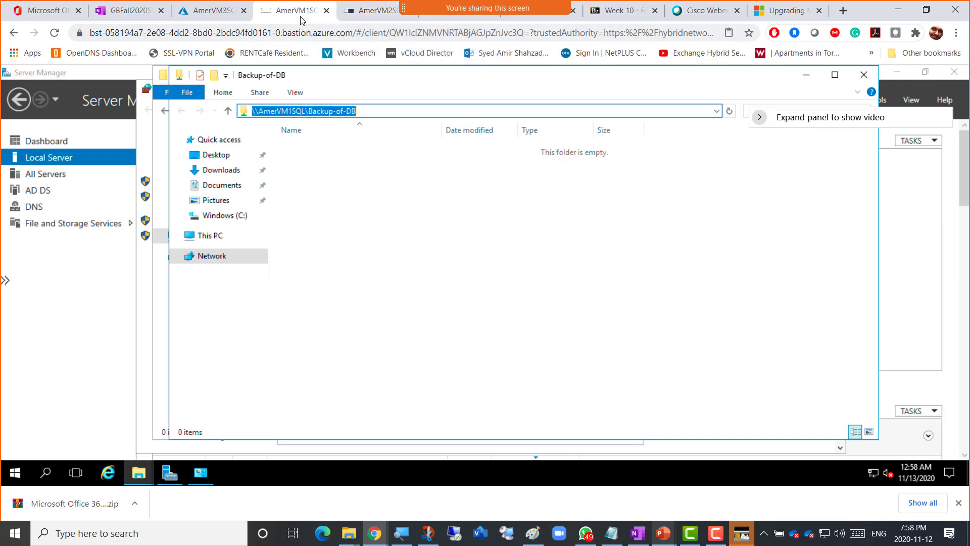
- Switch to the AmerVM2SQL session, open the backup settings for AmerDB06, and begin adding a disk backup destination
click(366, 16)
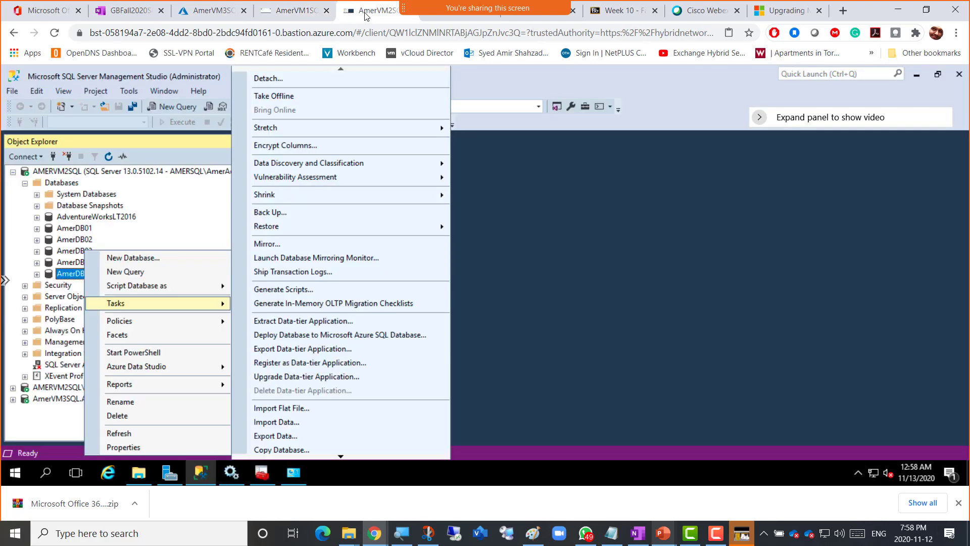
click(548, 363)
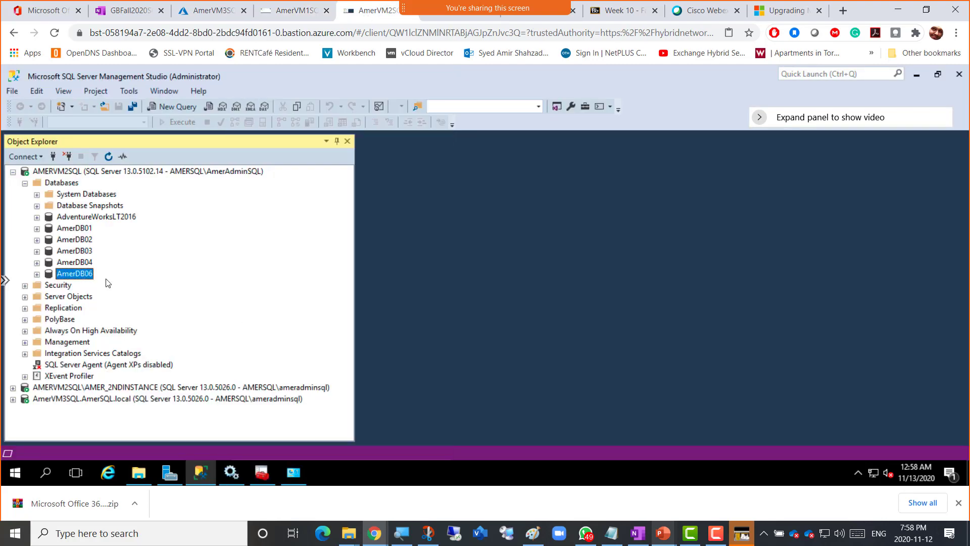
right_click(86, 275)
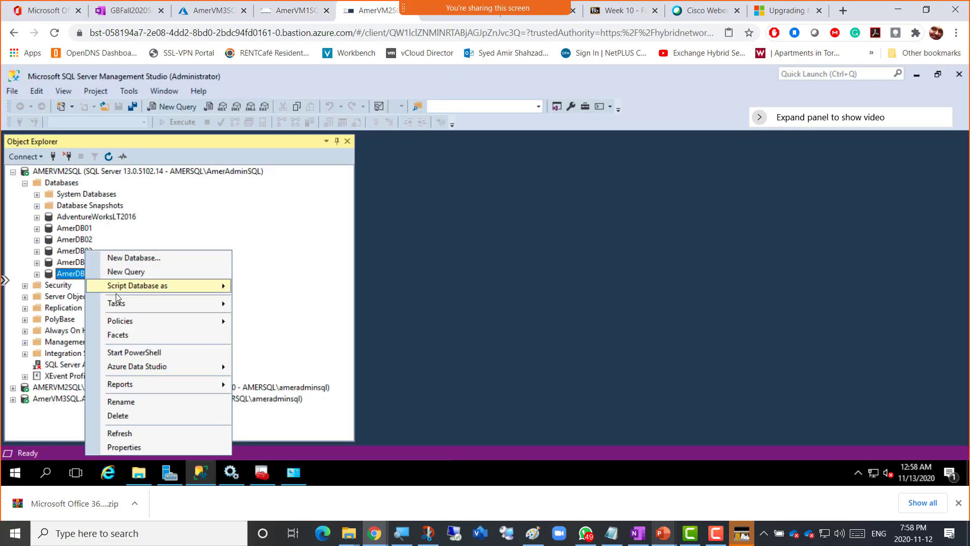
mouse_move(134, 306)
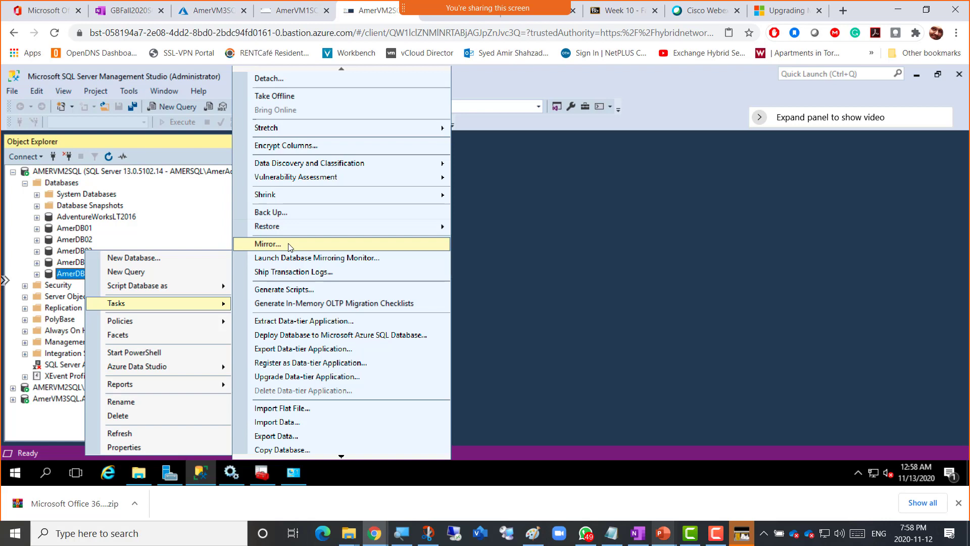
mouse_move(290, 226)
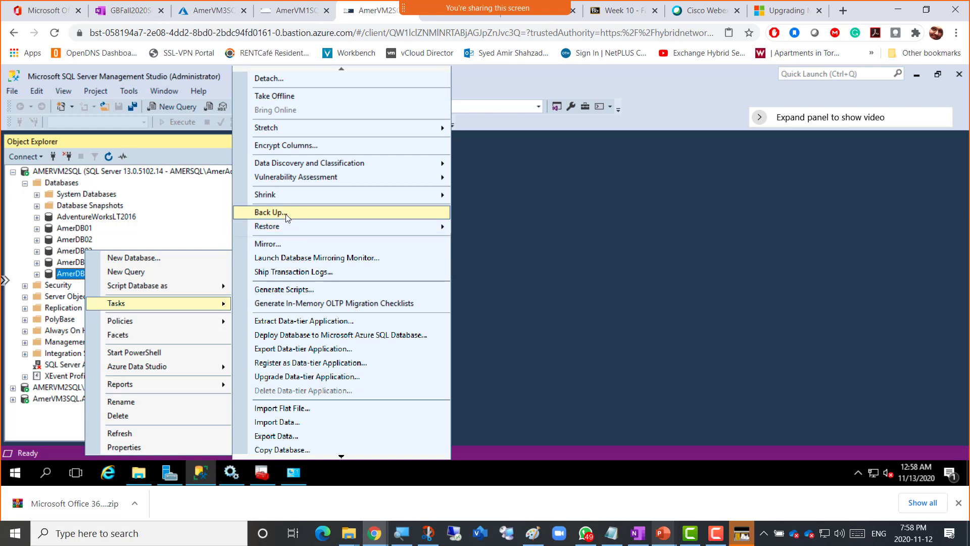
click(286, 212)
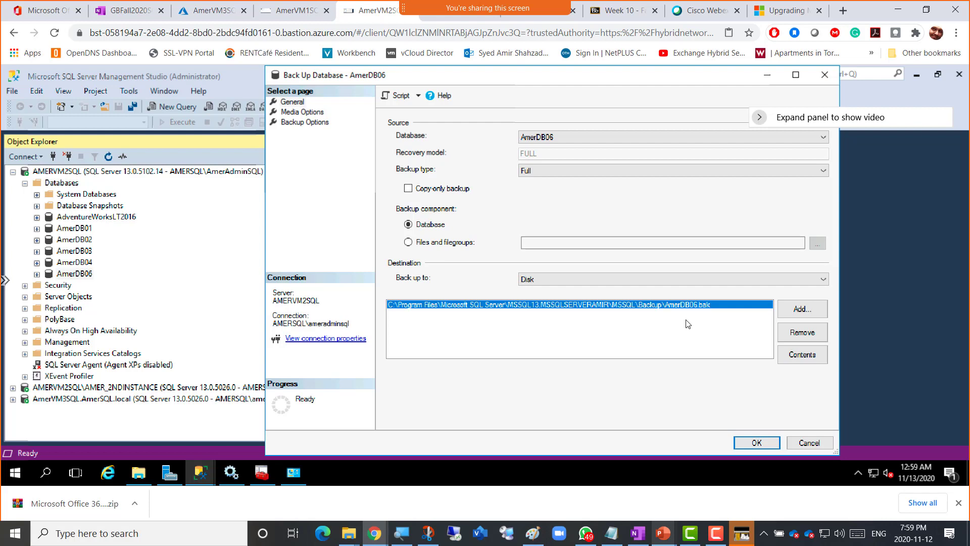
click(798, 309)
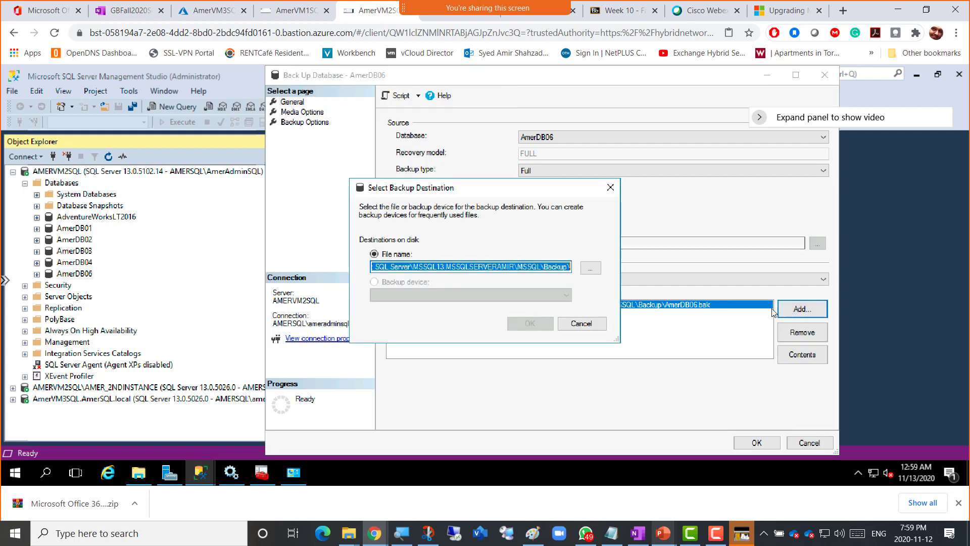
- Browse for the backup destination and set it to a file named AmerDB06 on the F: drive
click(590, 270)
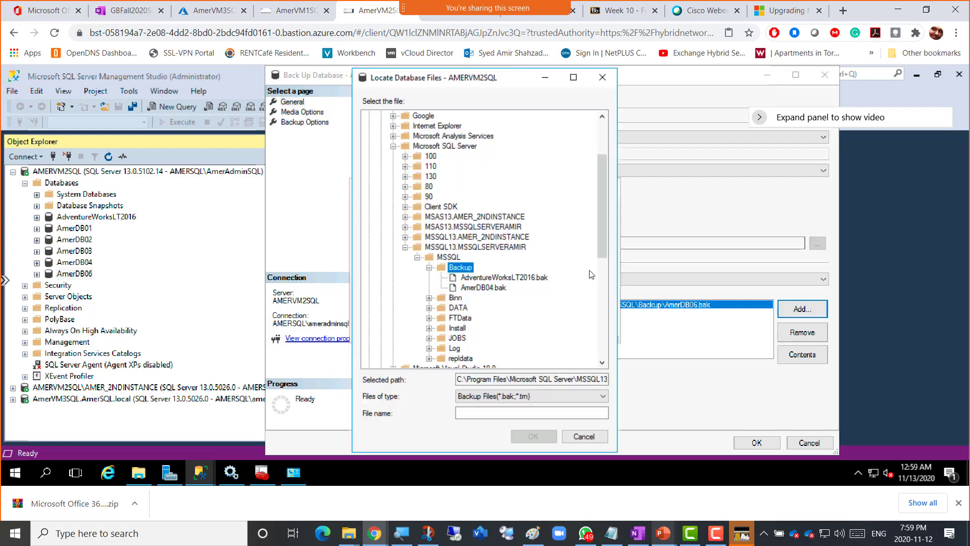
click(512, 383)
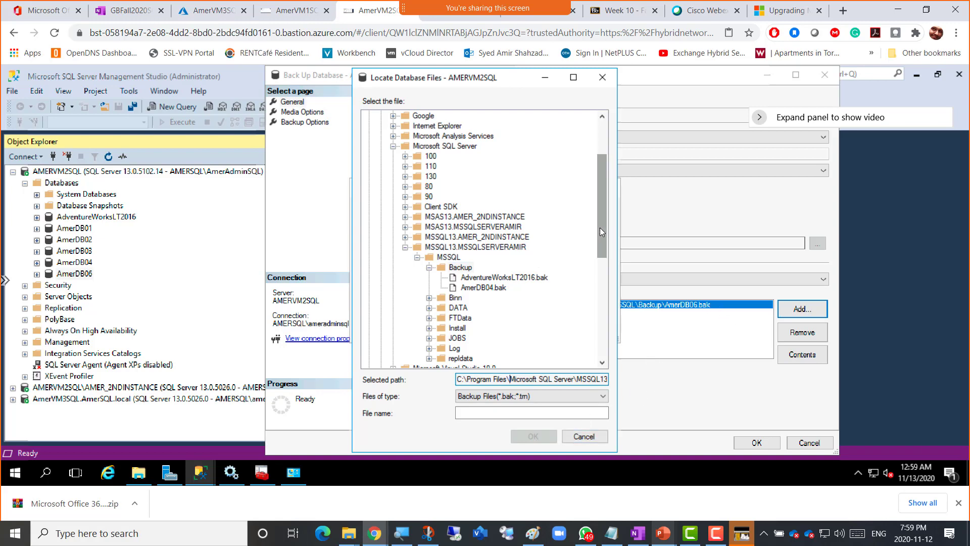
drag(602, 230, 519, 363)
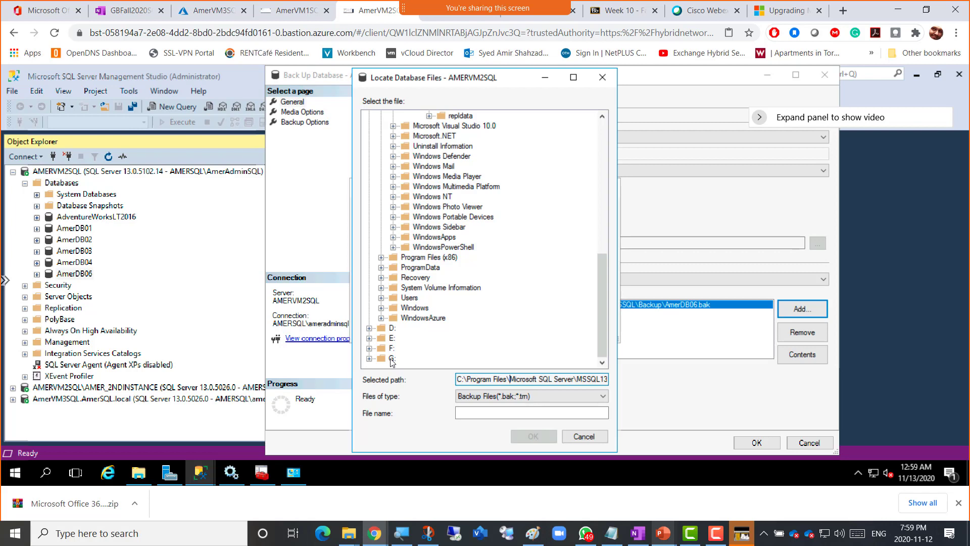
click(391, 329)
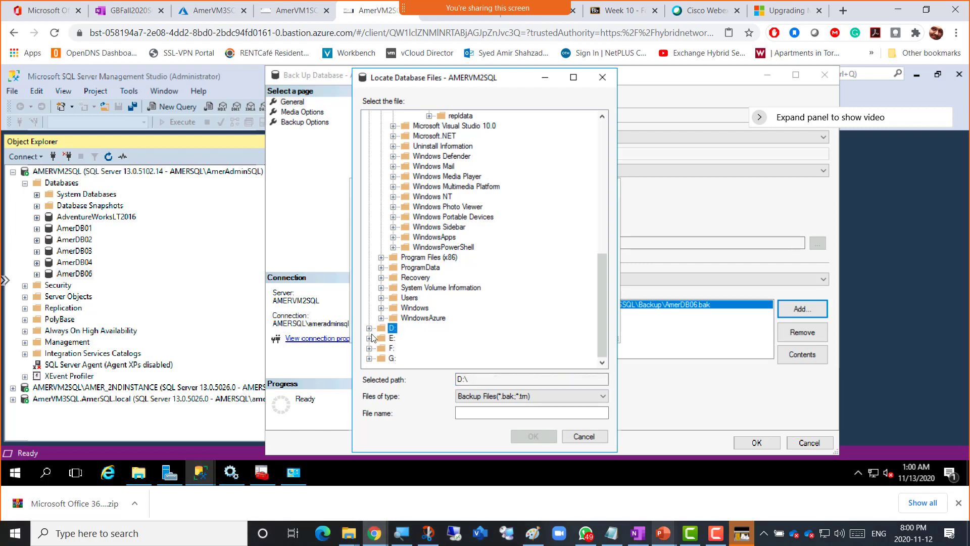
click(391, 350)
click(505, 418)
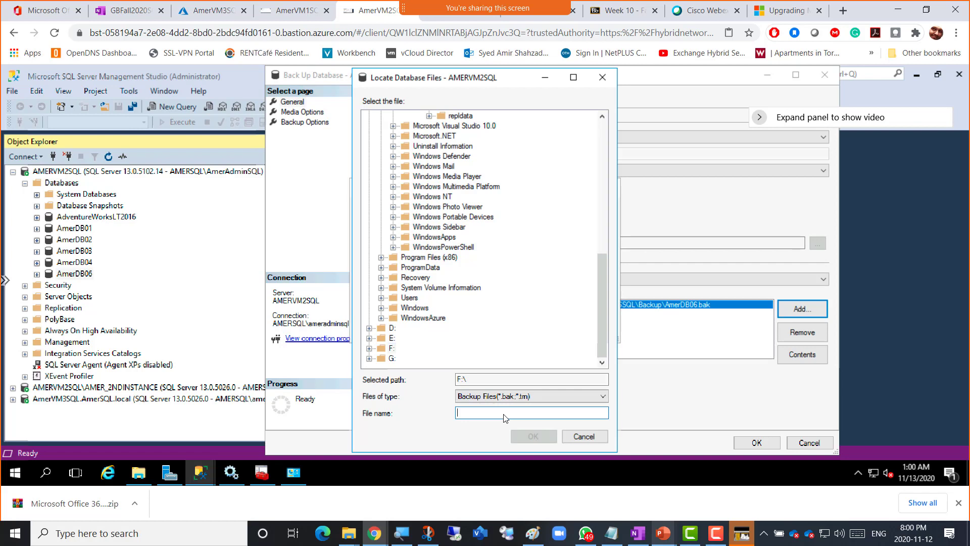
text(AmerDB06)
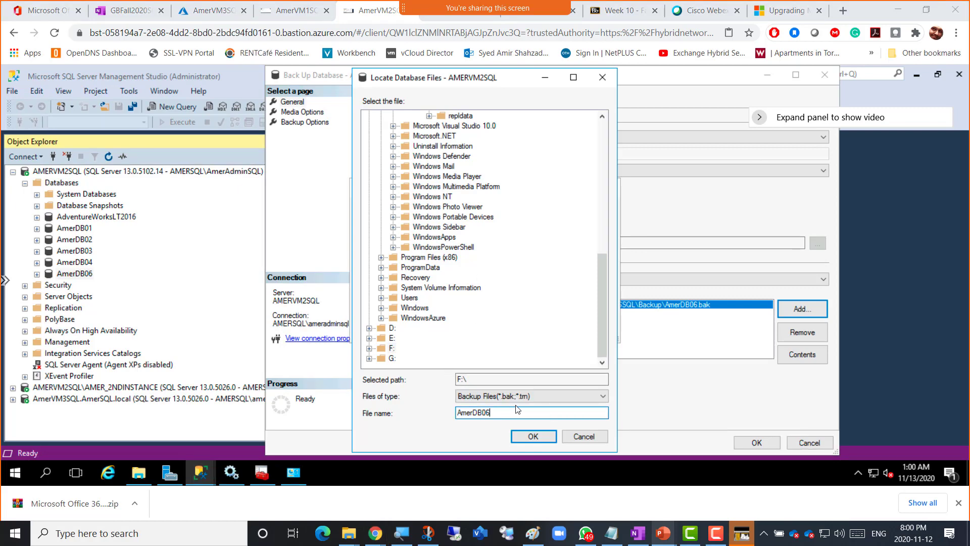
click(530, 434)
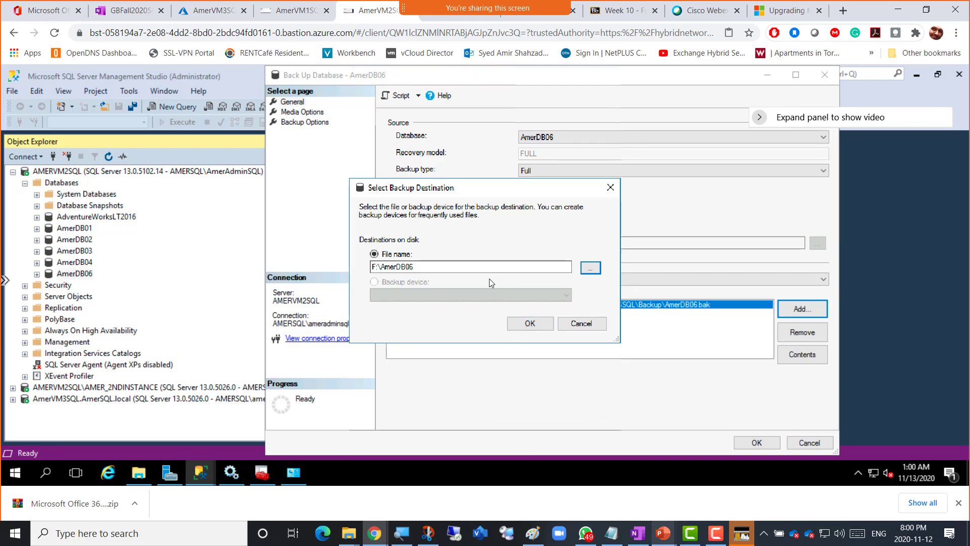
- Replace the destination path with \\AmerVM1SQL\Backup-of-DB, add it to the list, and try to run the full backup of AmerDB06
drag(495, 270, 318, 255)
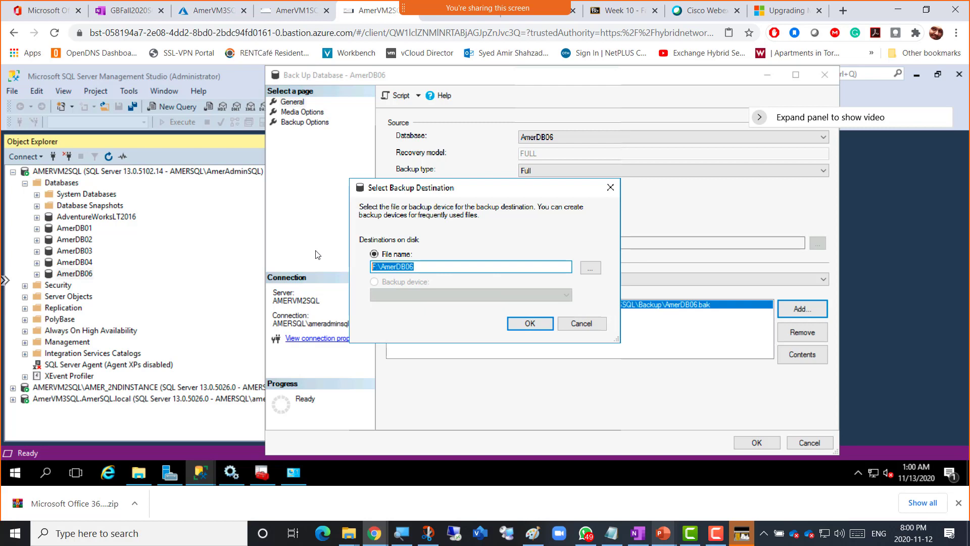
text(\\AmerVM1SQL\Backup-of-DB)
click(527, 324)
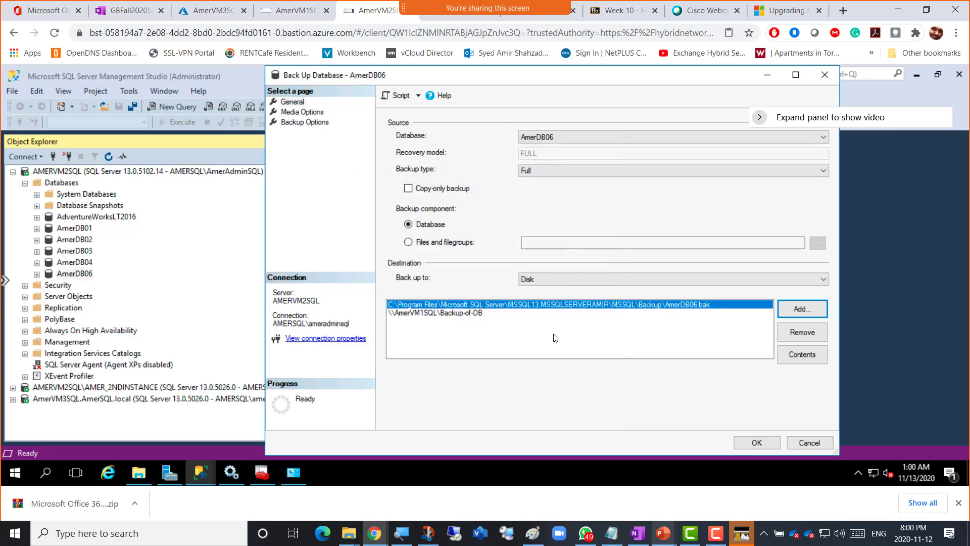
click(474, 315)
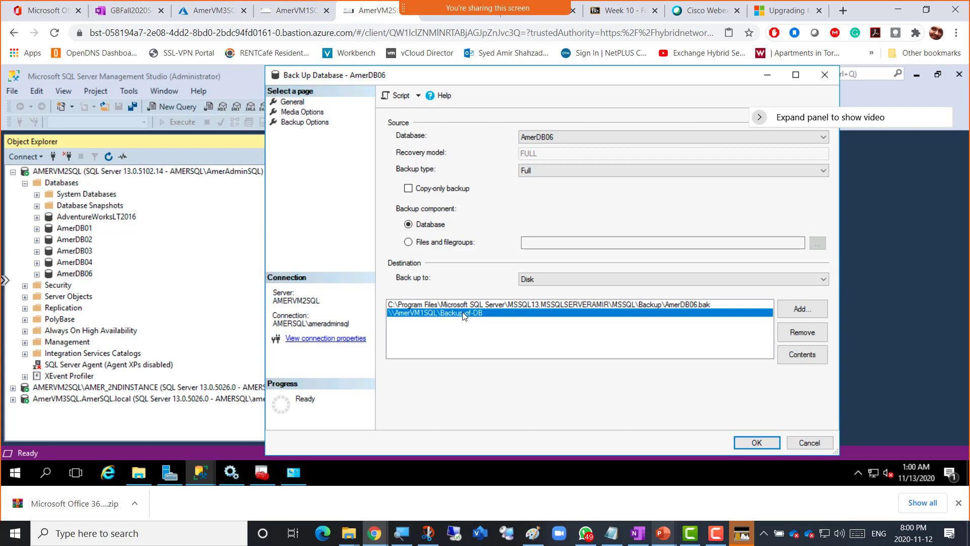
click(754, 443)
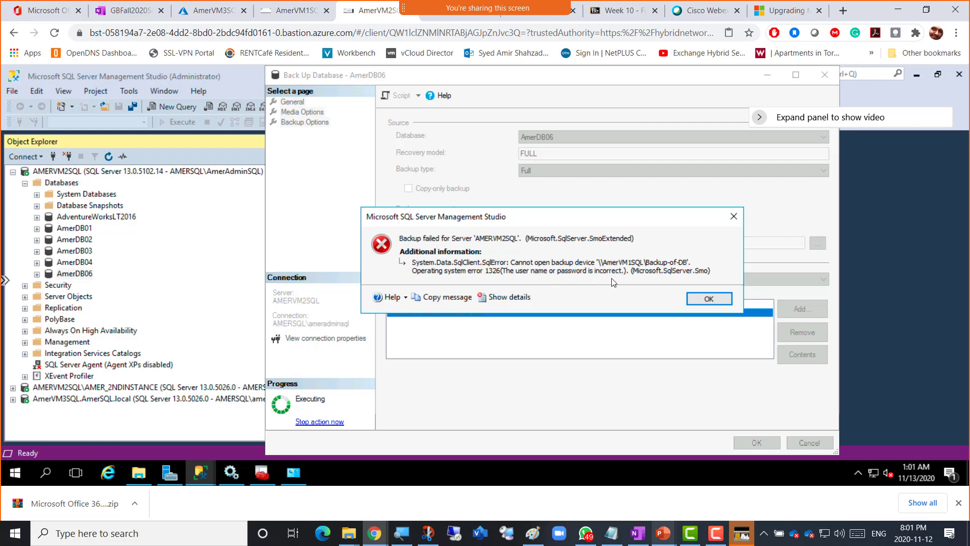
click(707, 304)
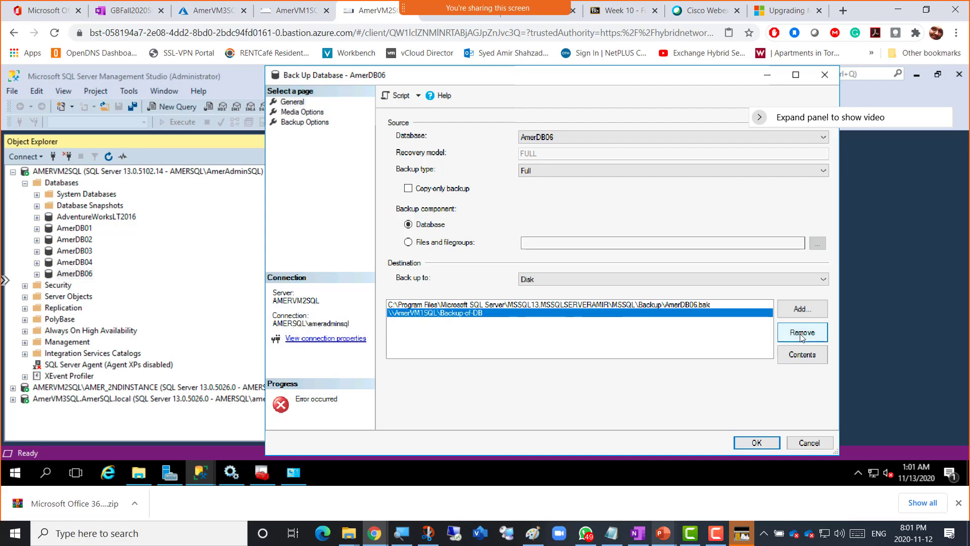
- Try to view the contents of the \\AmerVM1SQL\Backup-of-DB backup destination, then close the contents view
click(800, 356)
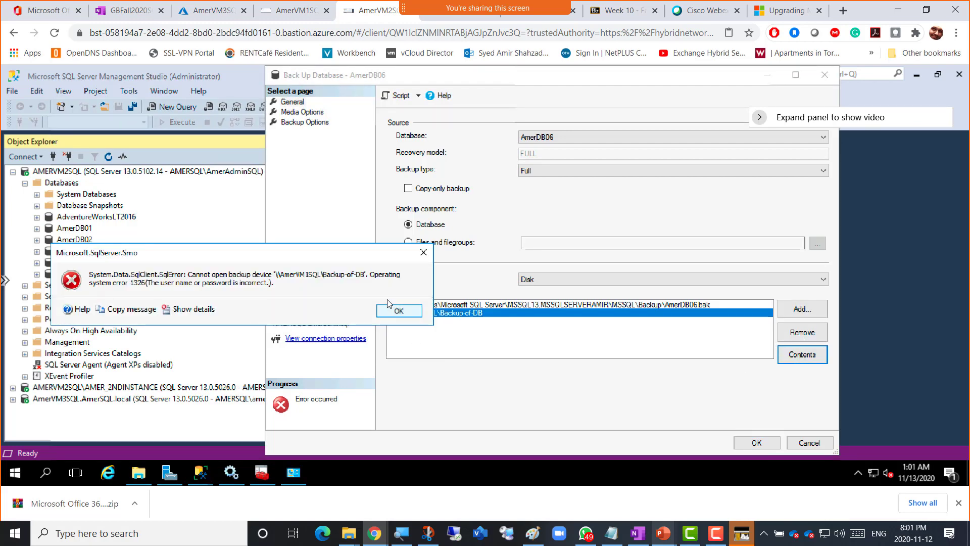
click(402, 311)
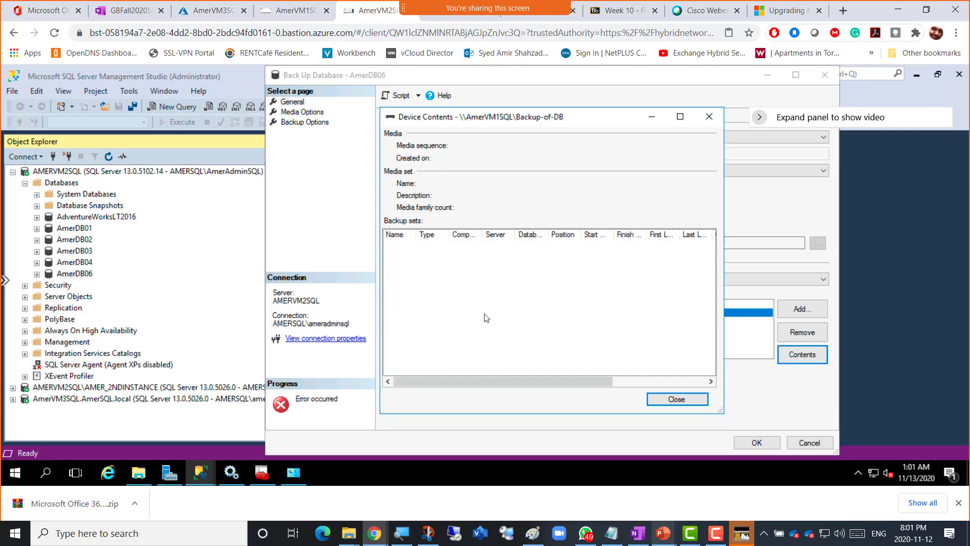
click(690, 399)
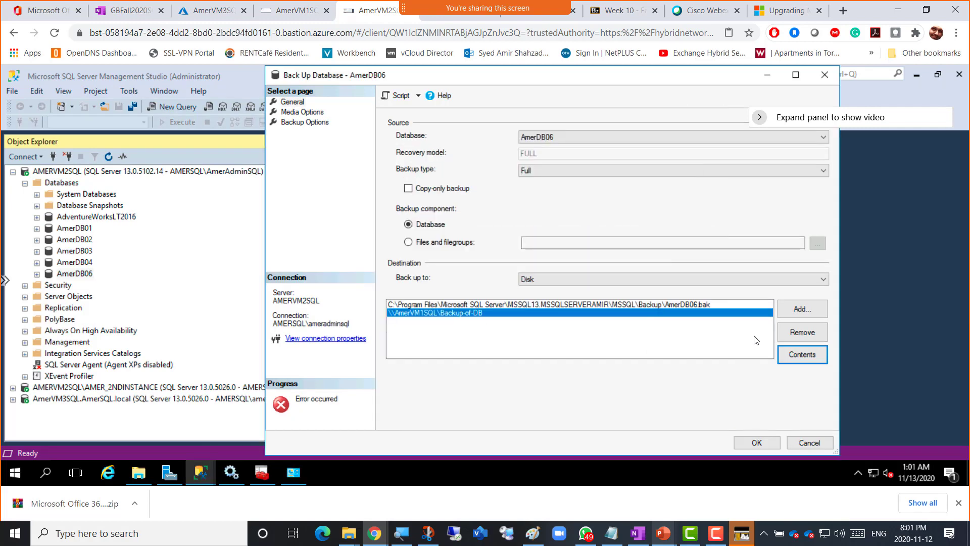
- Copy the default local backup folder path and open that folder to check its backup files, without adding another destination
click(716, 304)
click(788, 309)
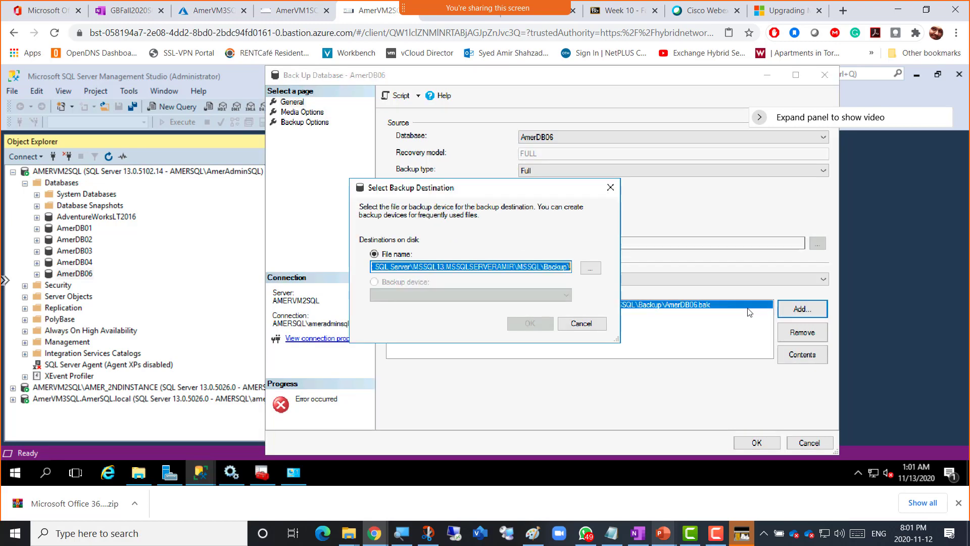
right_click(500, 268)
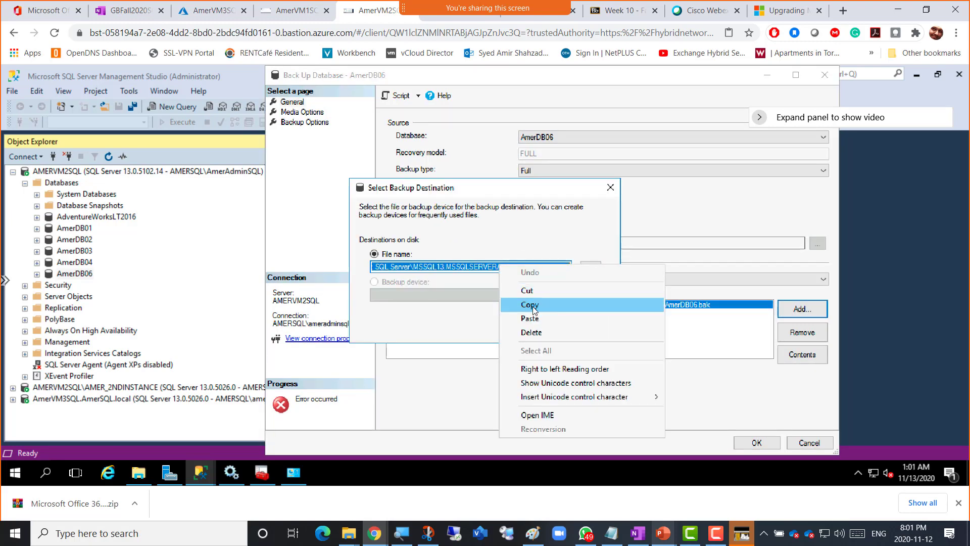
click(518, 305)
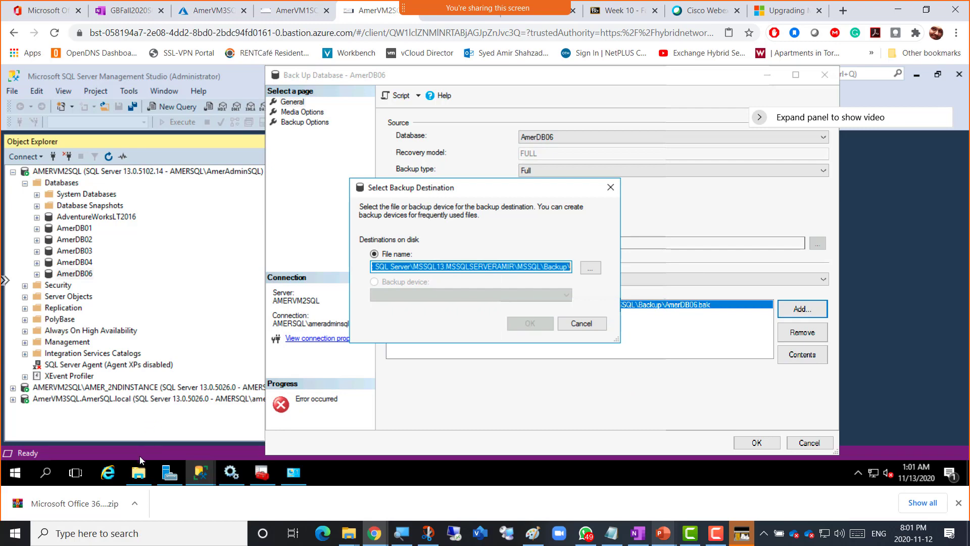
right_click(11, 473)
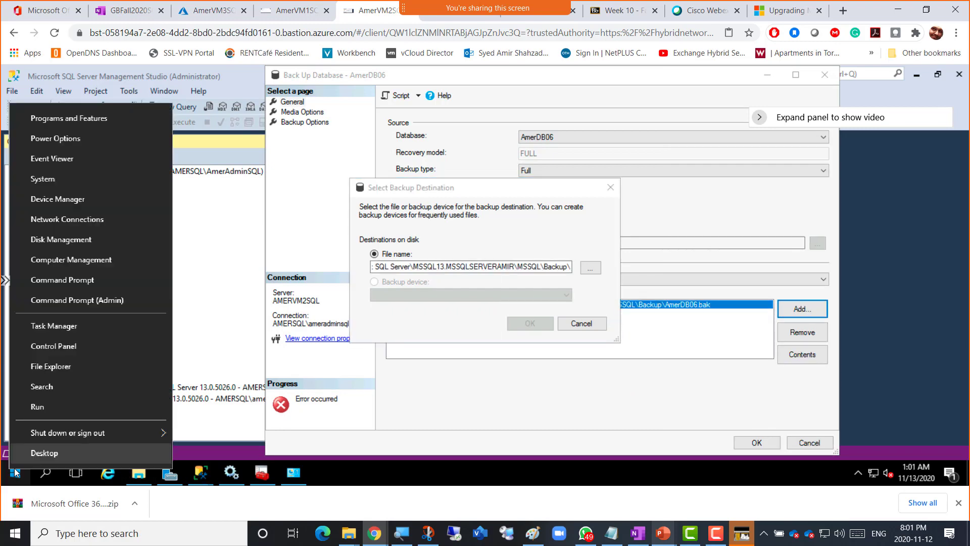
click(50, 403)
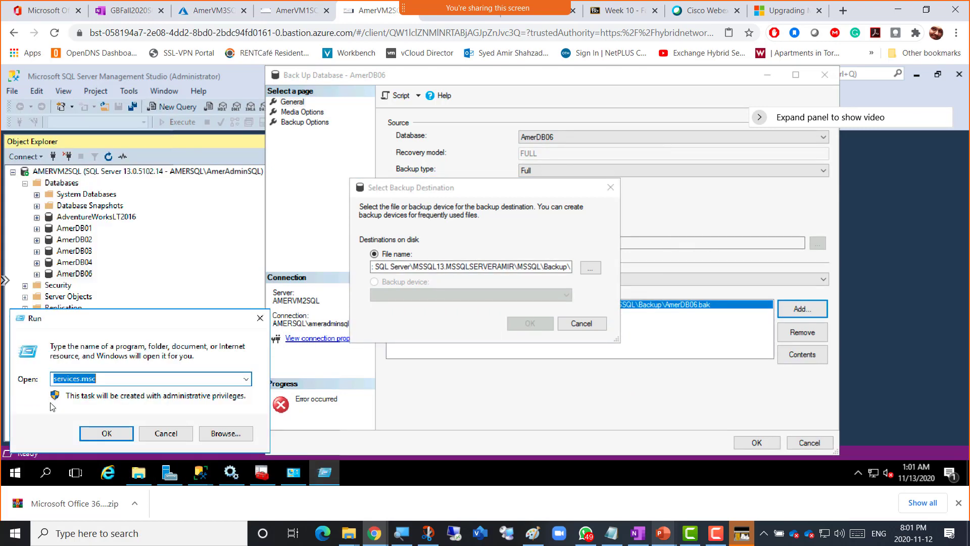
key(ctrl+v)
click(96, 435)
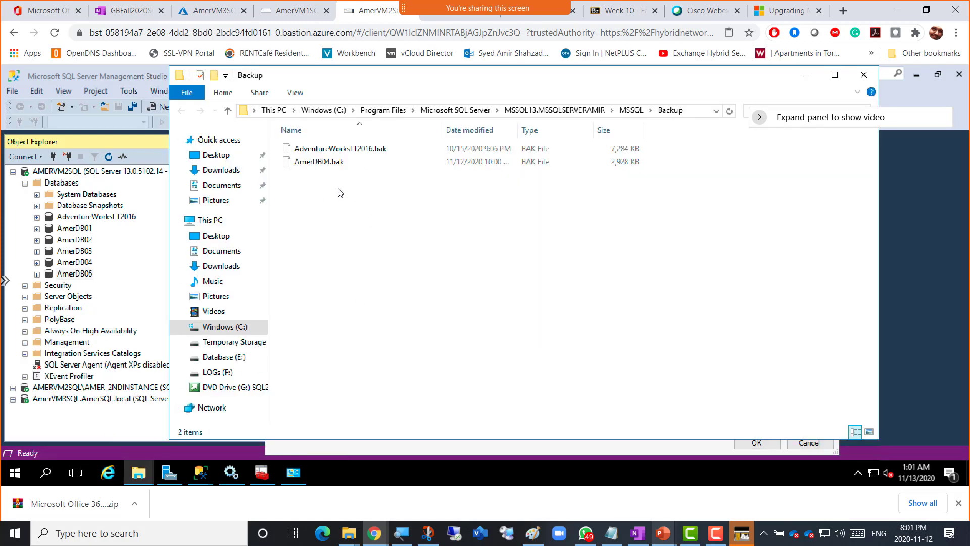
click(807, 79)
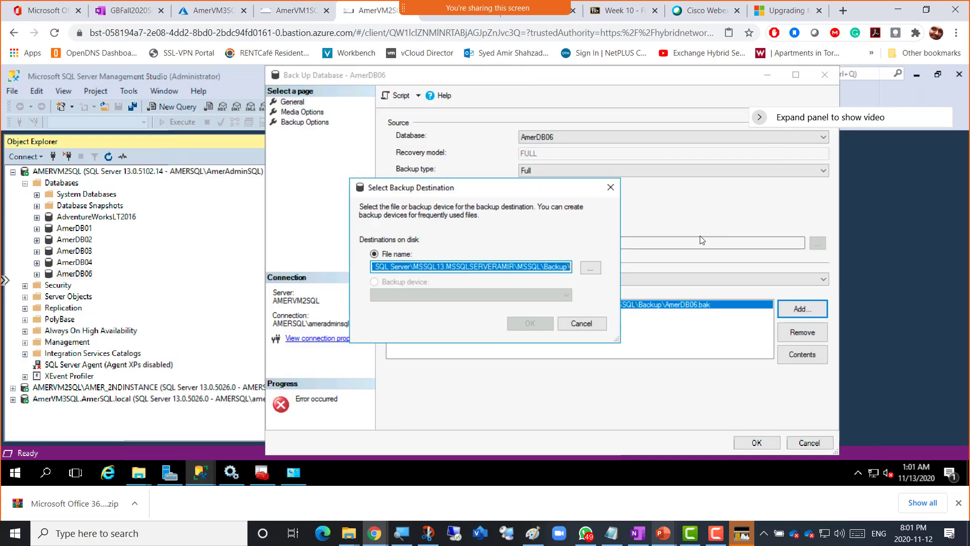
click(576, 327)
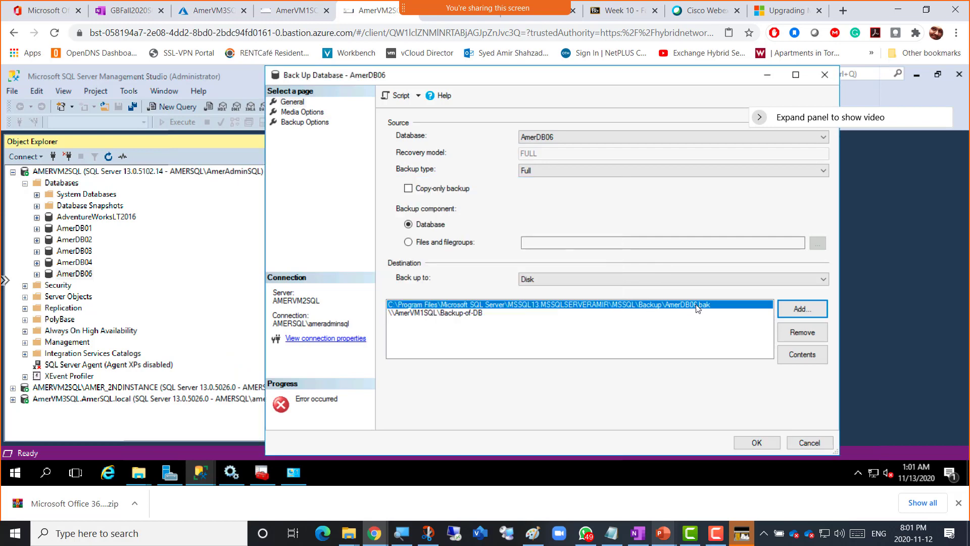
- Retry the AmerDB06 backup to the local and network destinations, then cancel out of the backup settings
click(756, 444)
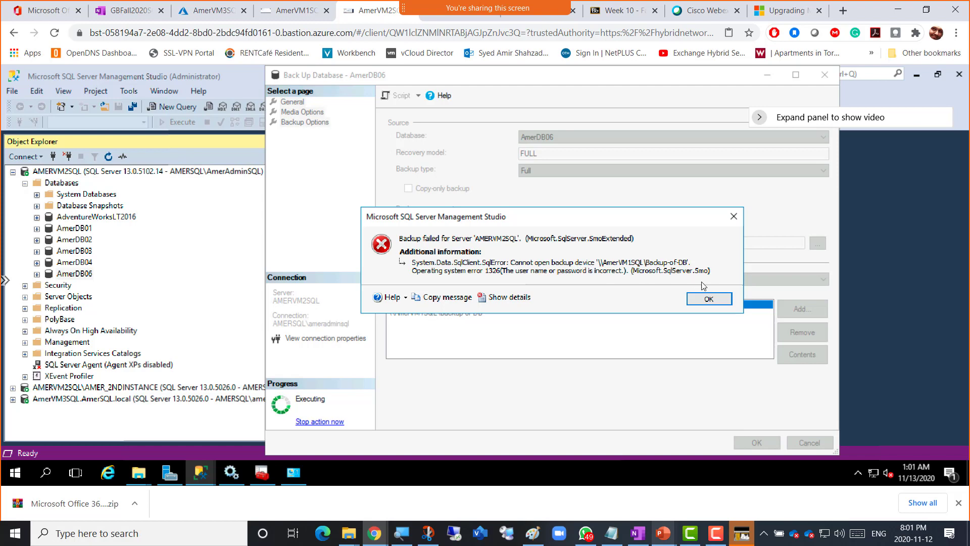
click(710, 298)
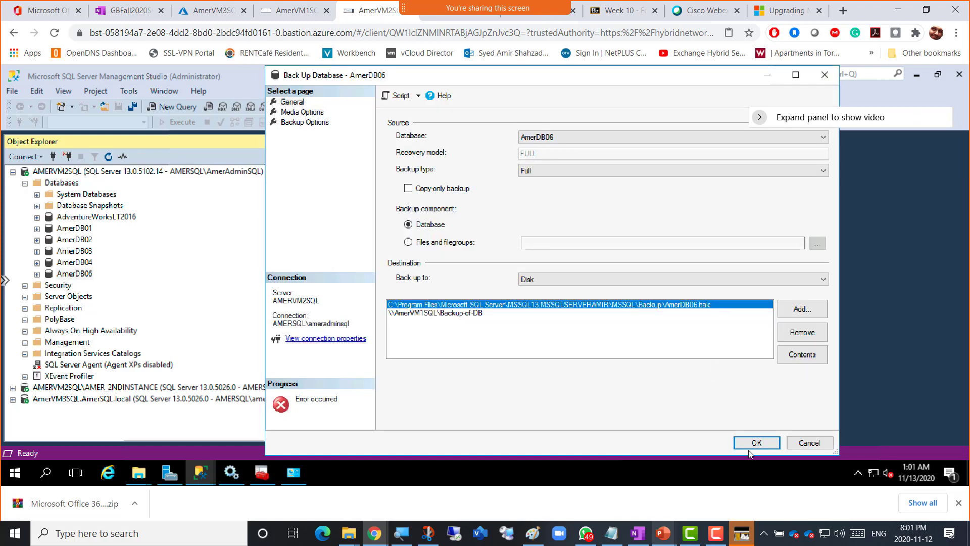
click(808, 442)
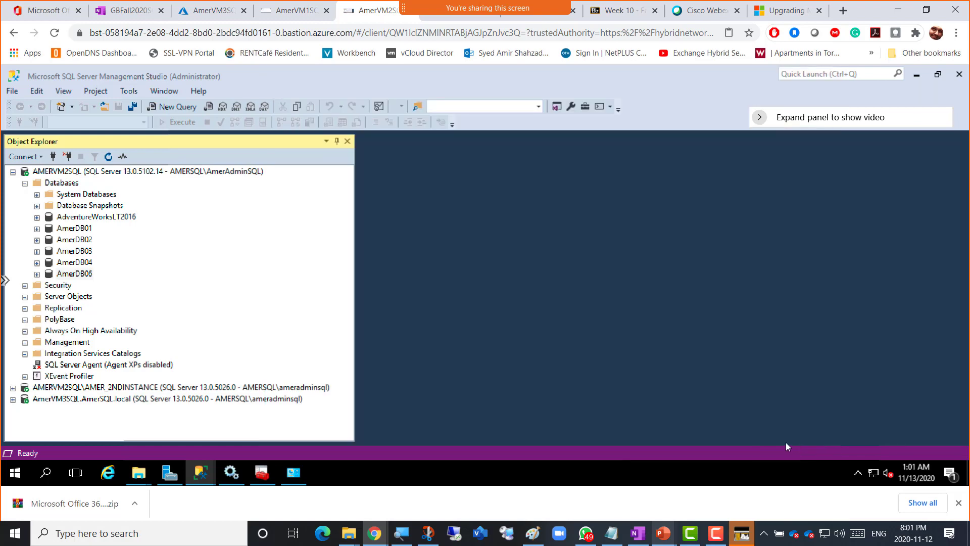
- Sign out of the AmerVM2SQL remote session and close the disconnected session
right_click(15, 473)
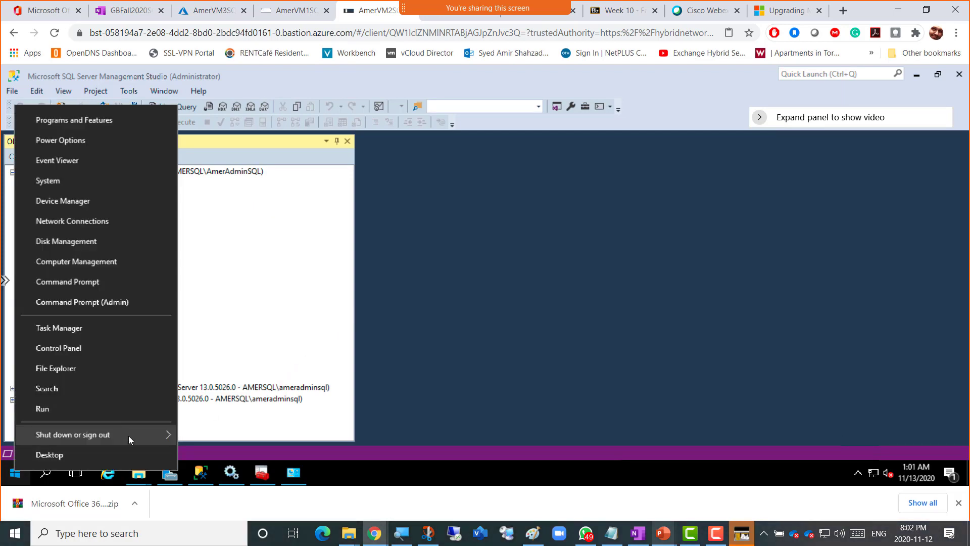
mouse_move(128, 436)
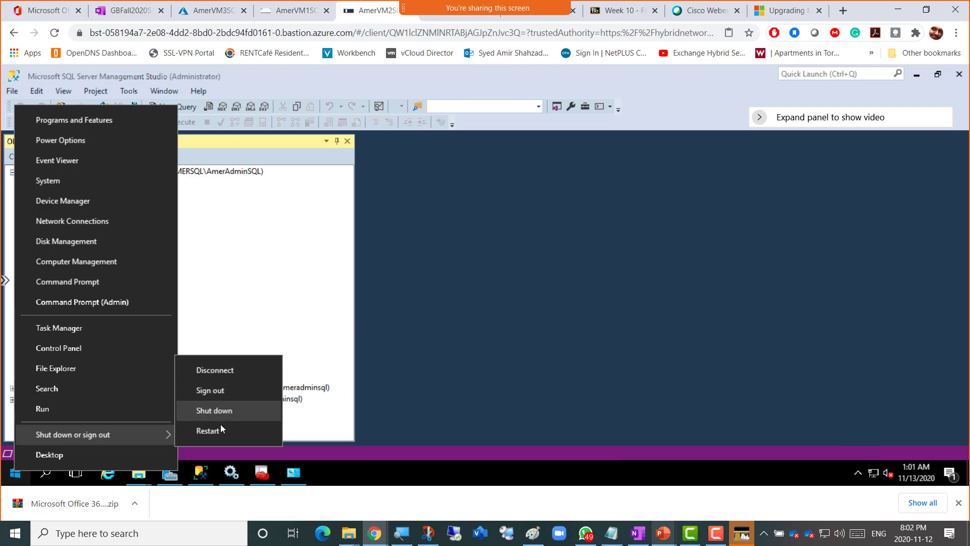
click(229, 388)
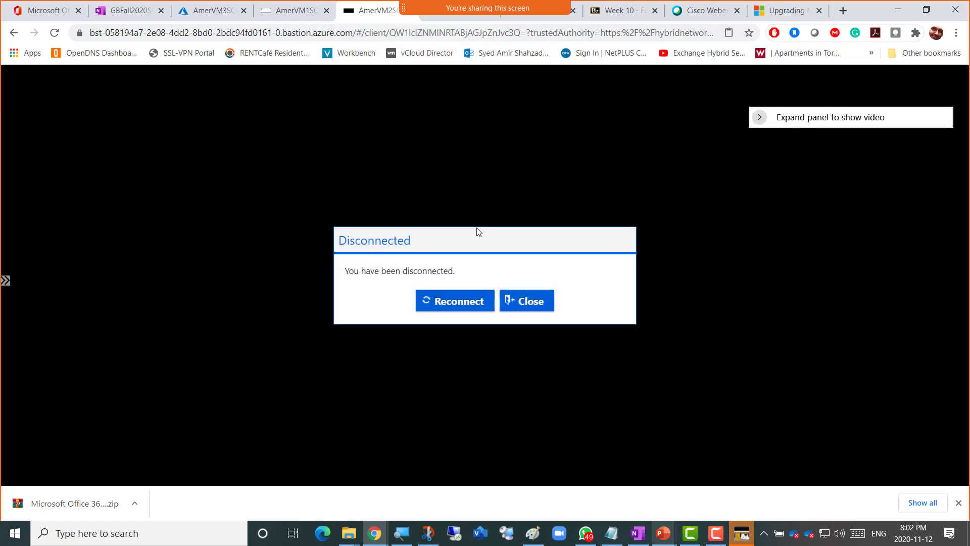
click(522, 301)
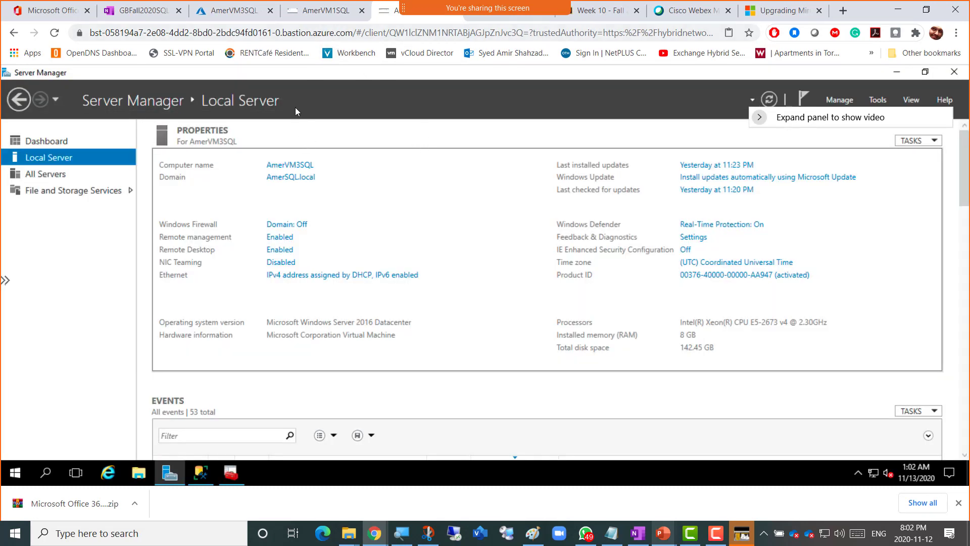
- Reconnect to AmerVM2SQL through Azure Bastion, entering the administrator username and the account password
click(216, 12)
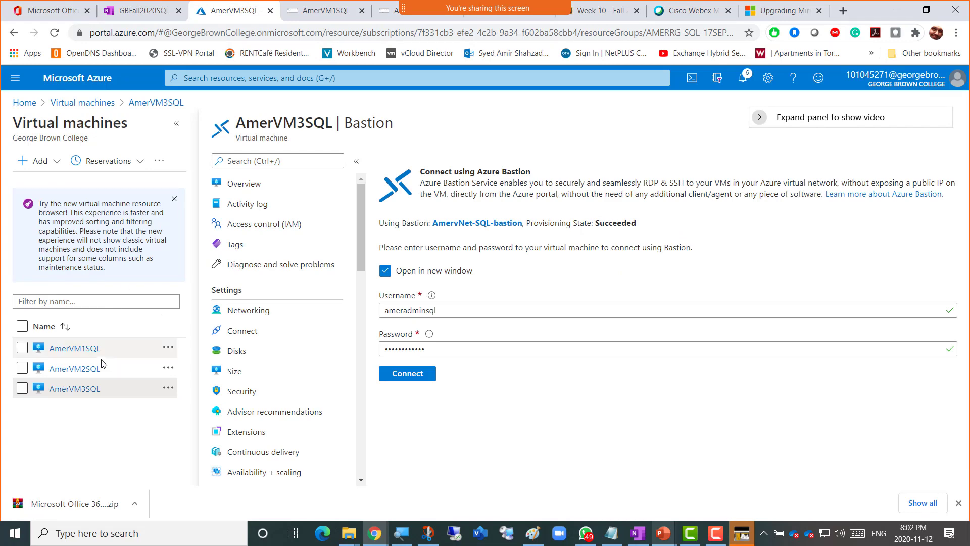
click(96, 371)
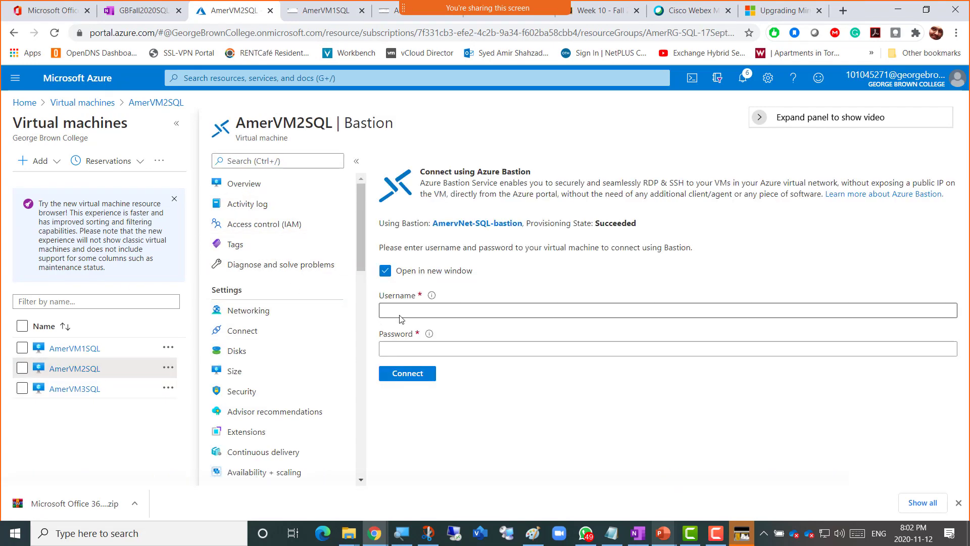
click(402, 318)
text(amer)
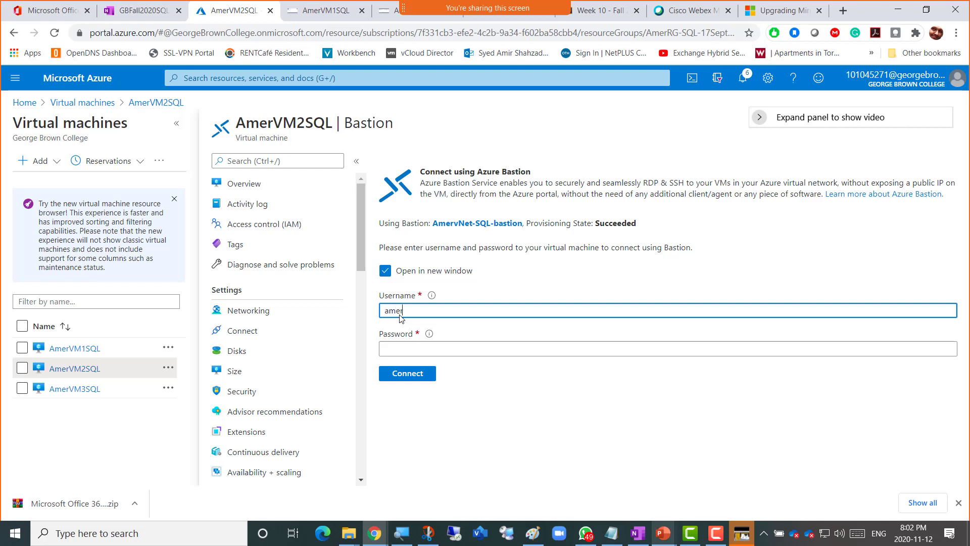
text(adminsql)
key(Tab)
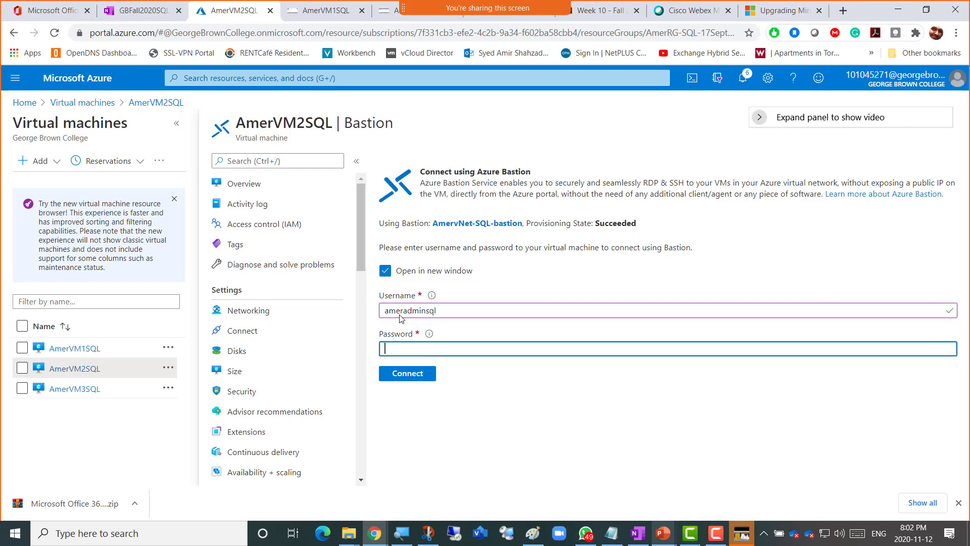
text(••••)
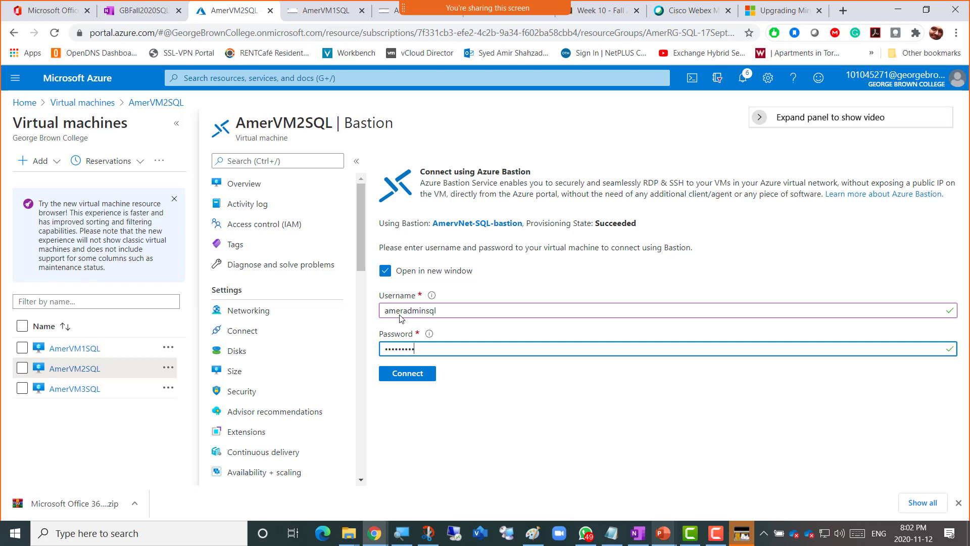
click(407, 375)
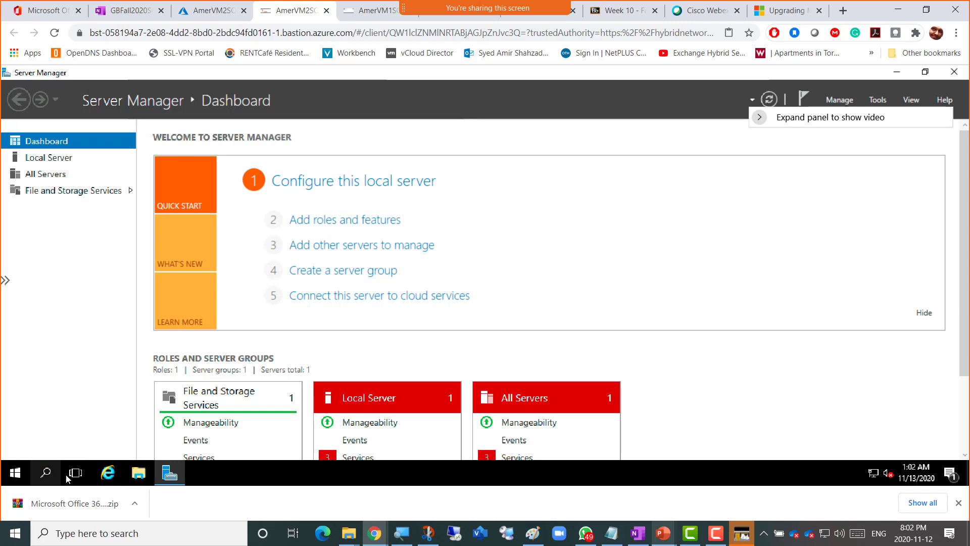
- Start SQL Server Management Studio and connect to the AMERVM2SQL database engine with Windows Authentication
click(15, 473)
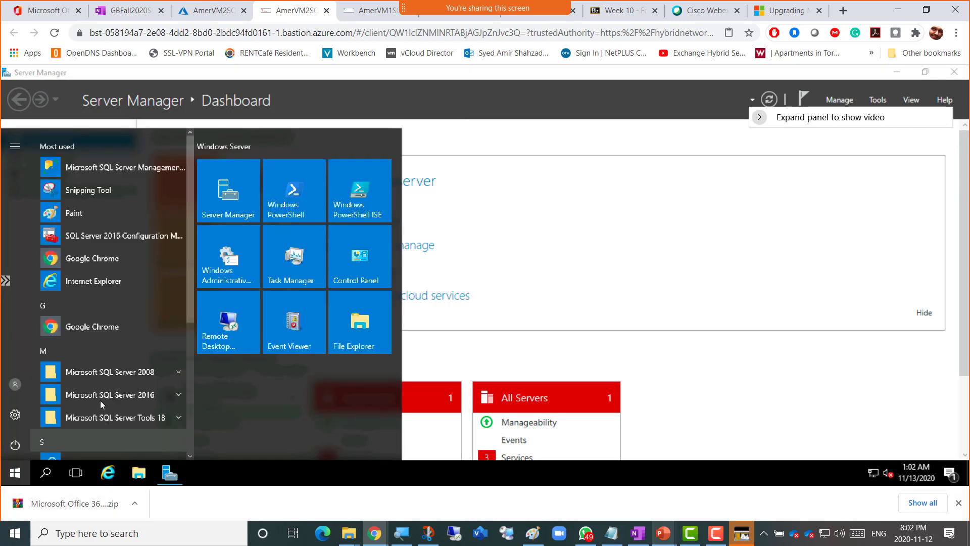
click(111, 168)
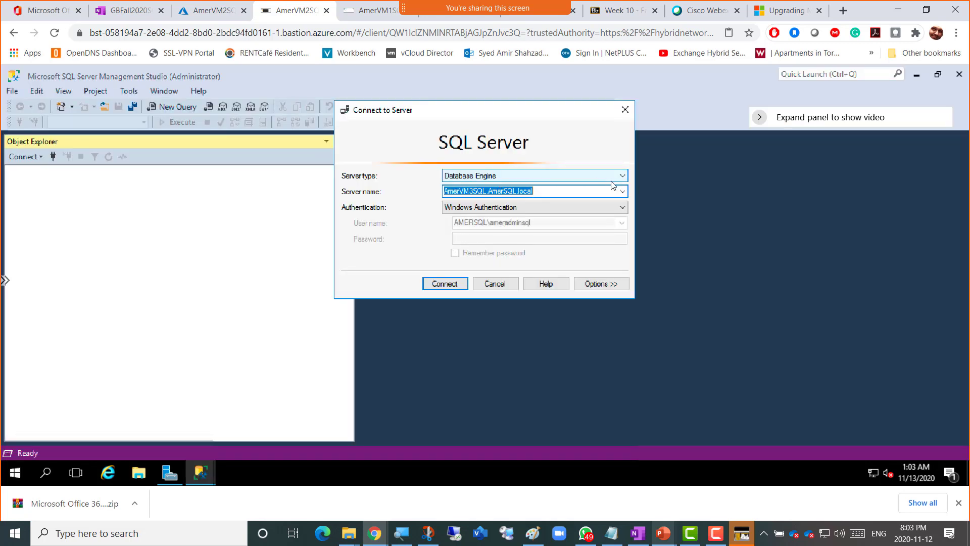
click(622, 191)
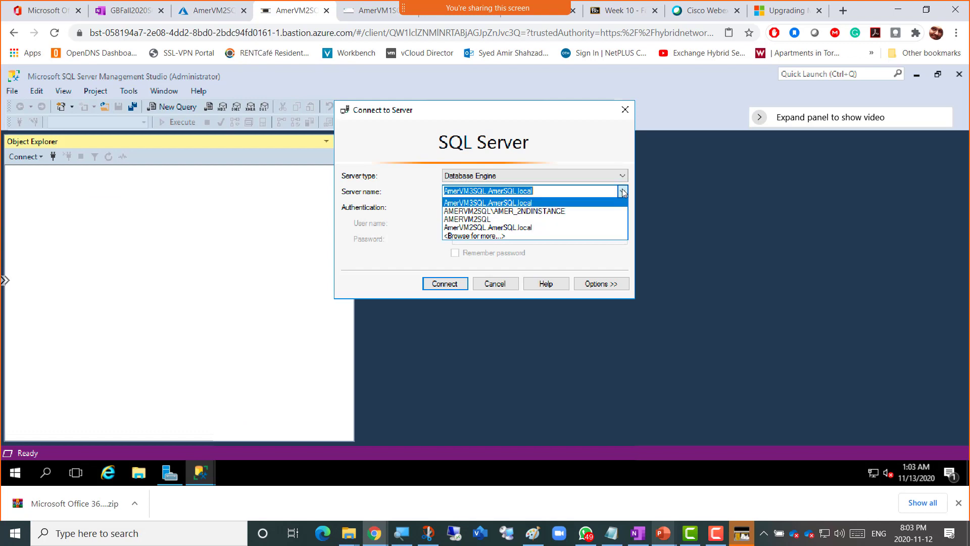
click(500, 222)
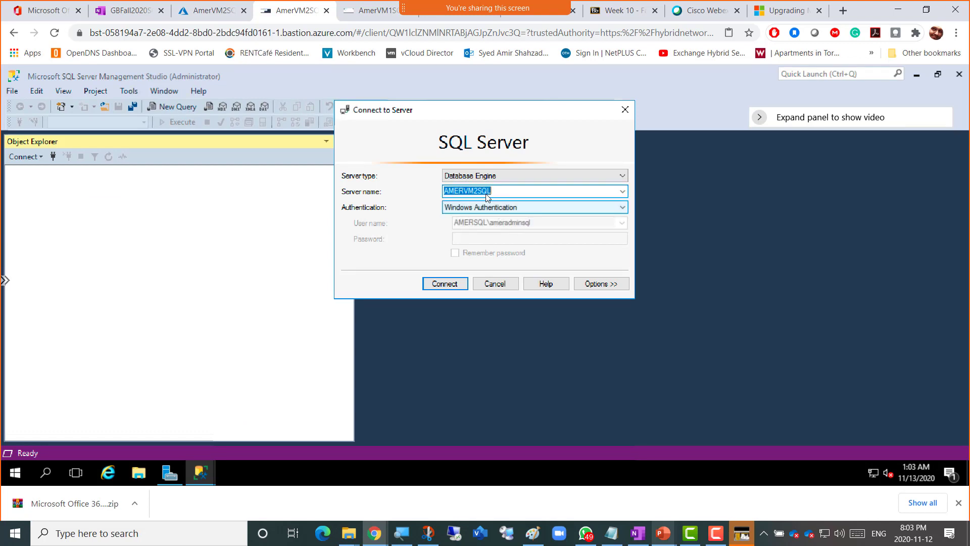
click(445, 284)
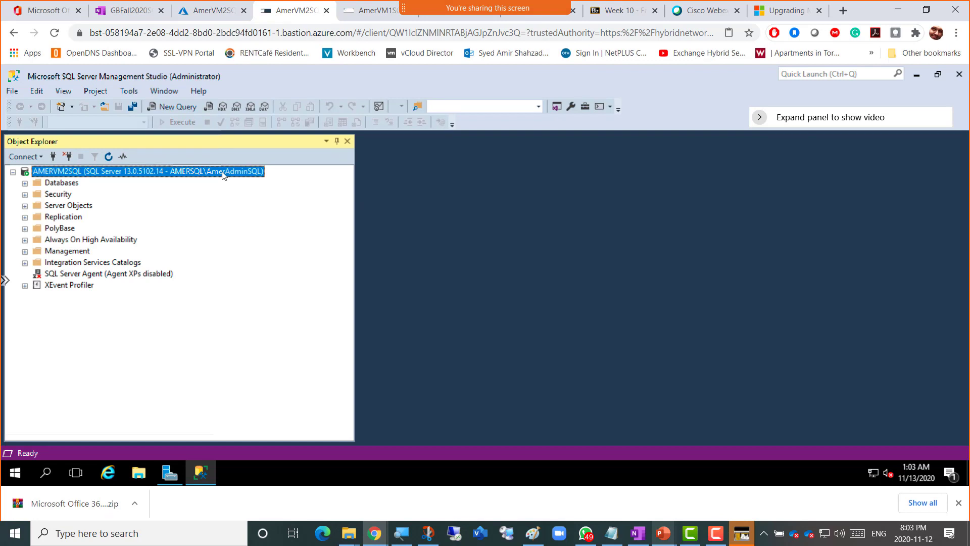
- Add a second database engine connection to AmerVM3SQL.AmerSQL.local using Windows Authentication
click(22, 158)
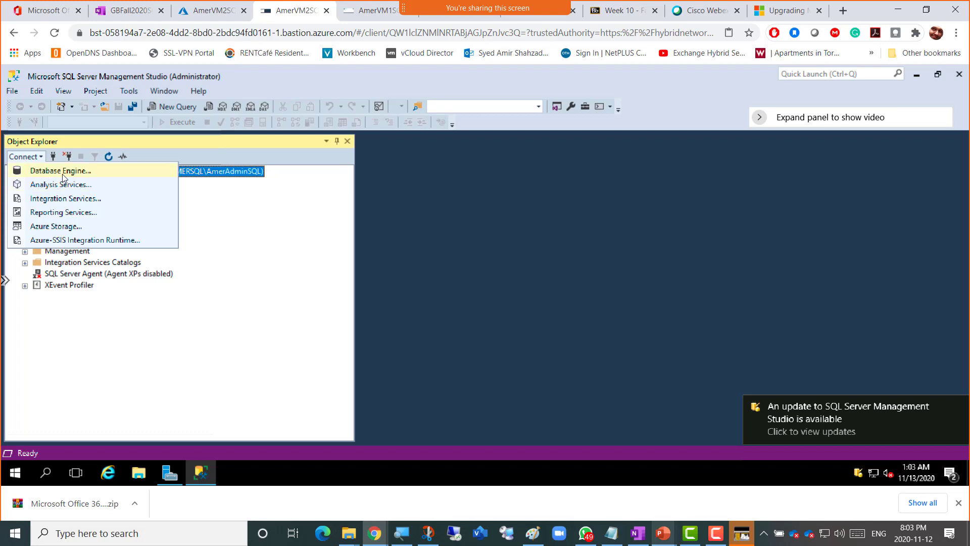
click(62, 177)
click(622, 191)
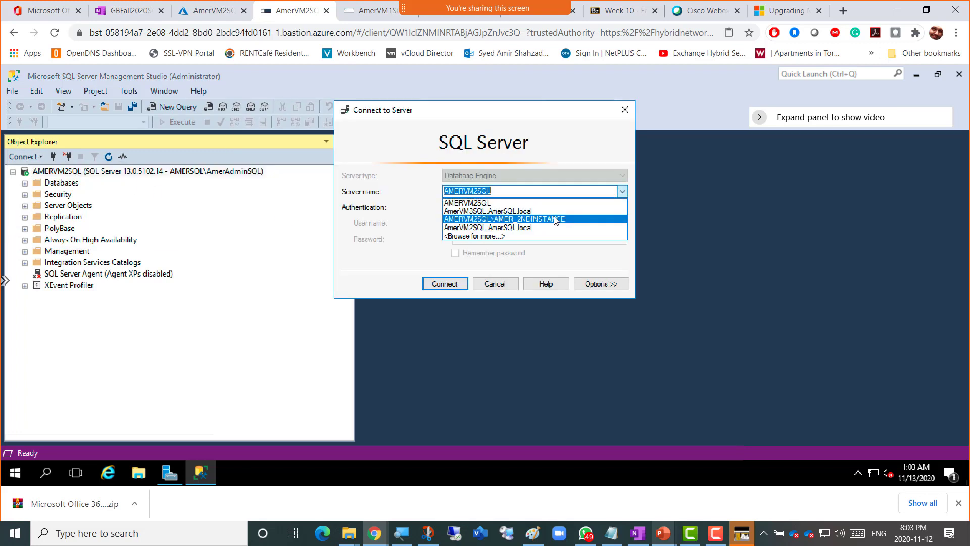
click(545, 202)
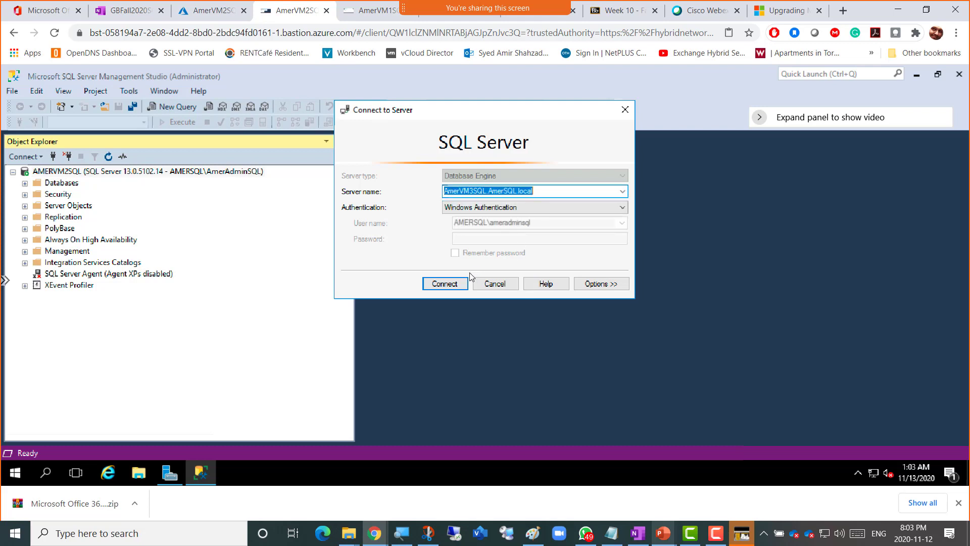
click(451, 285)
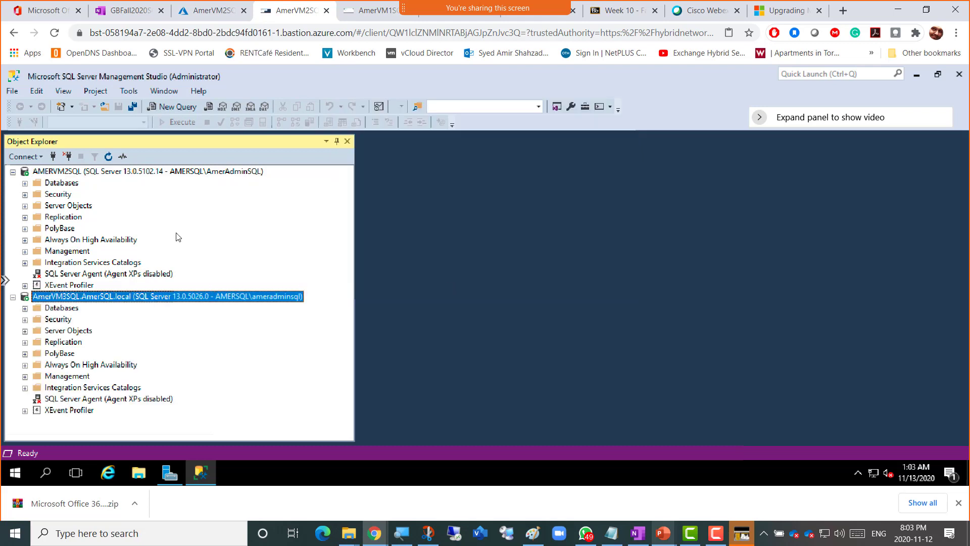
- Expand the databases of AMERVM2SQL and open the backup settings for AmerDB06
click(25, 182)
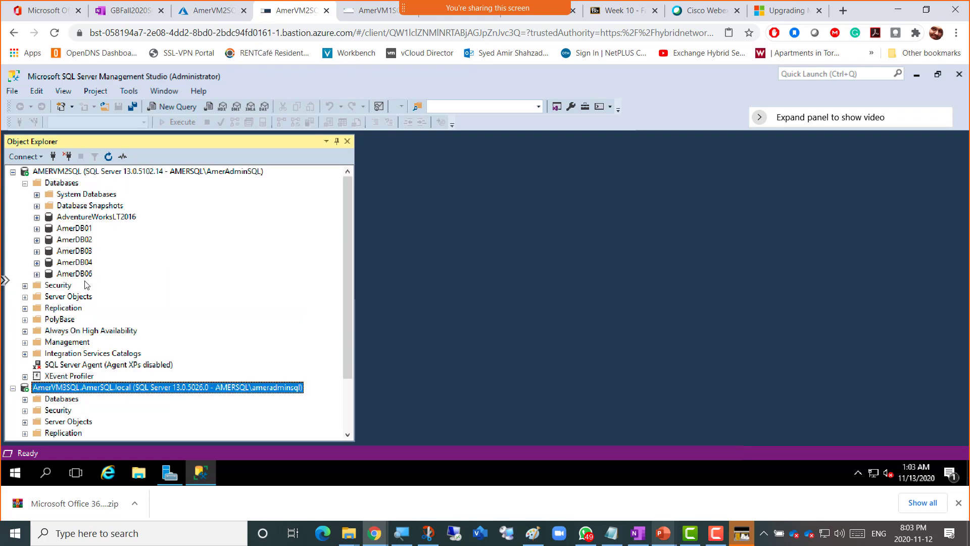
click(86, 275)
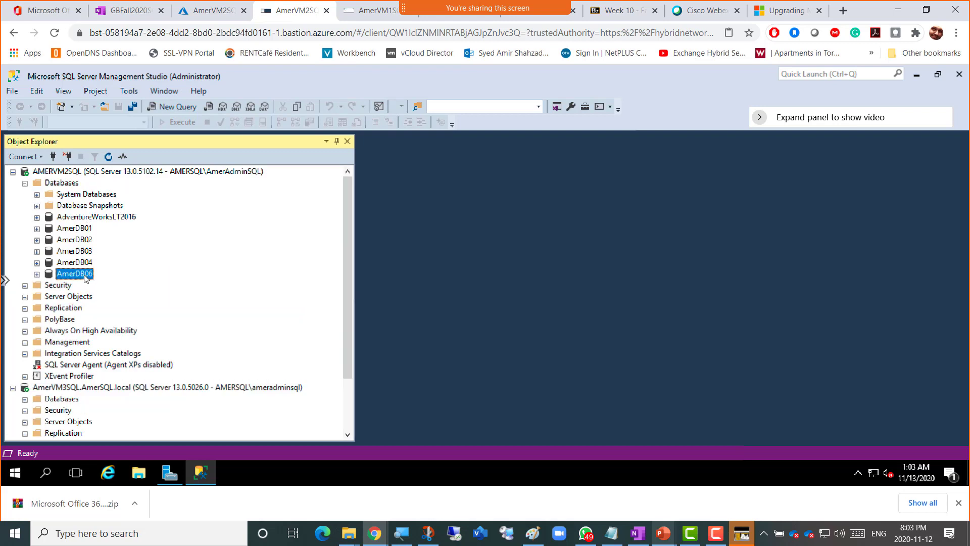
right_click(86, 276)
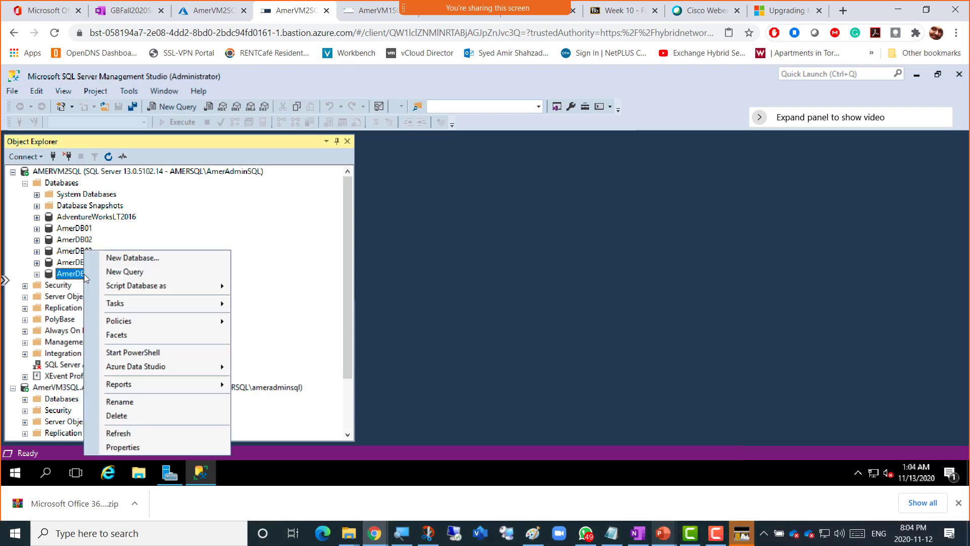
mouse_move(155, 303)
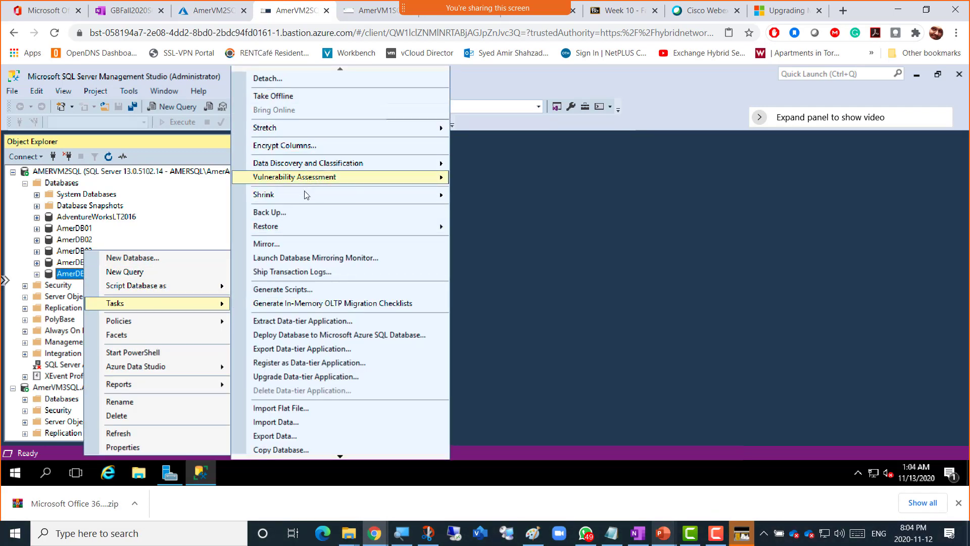
click(316, 215)
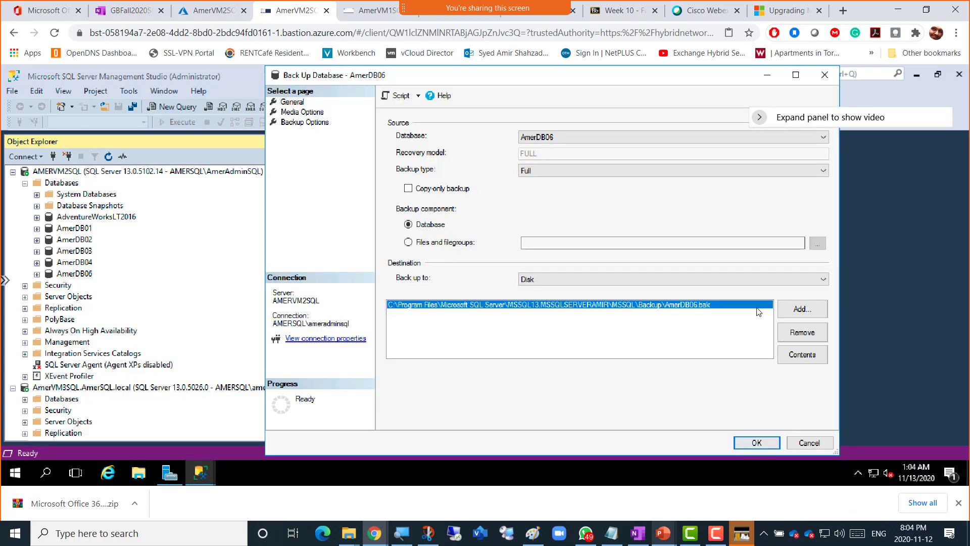
- Open the default local Backup folder to examine its existing files, and cancel adding another backup destination
click(780, 308)
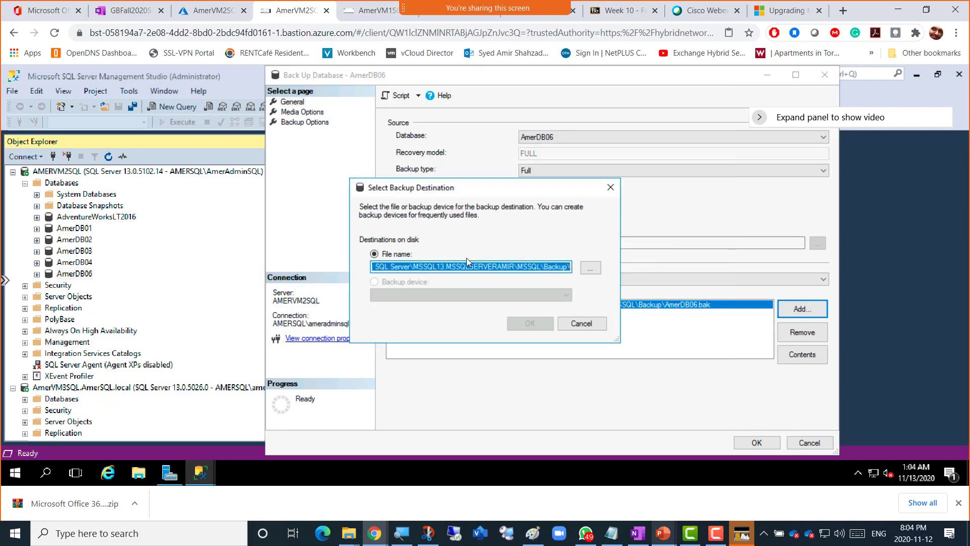
right_click(15, 472)
click(72, 417)
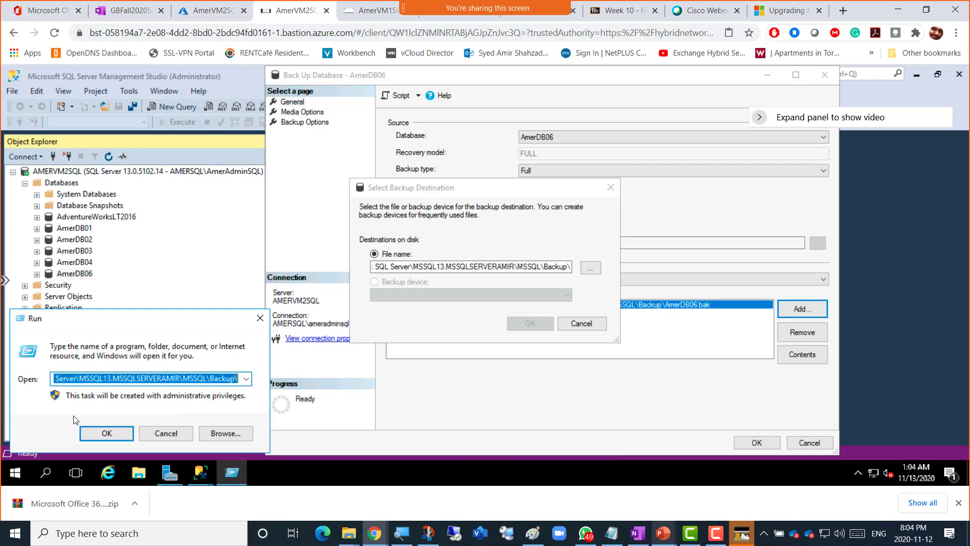
key(Return)
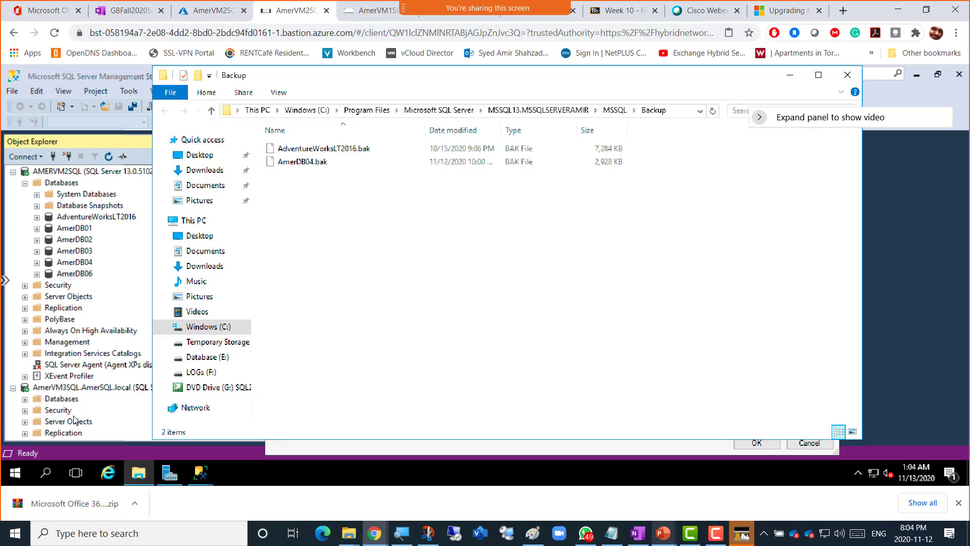
click(789, 76)
click(581, 322)
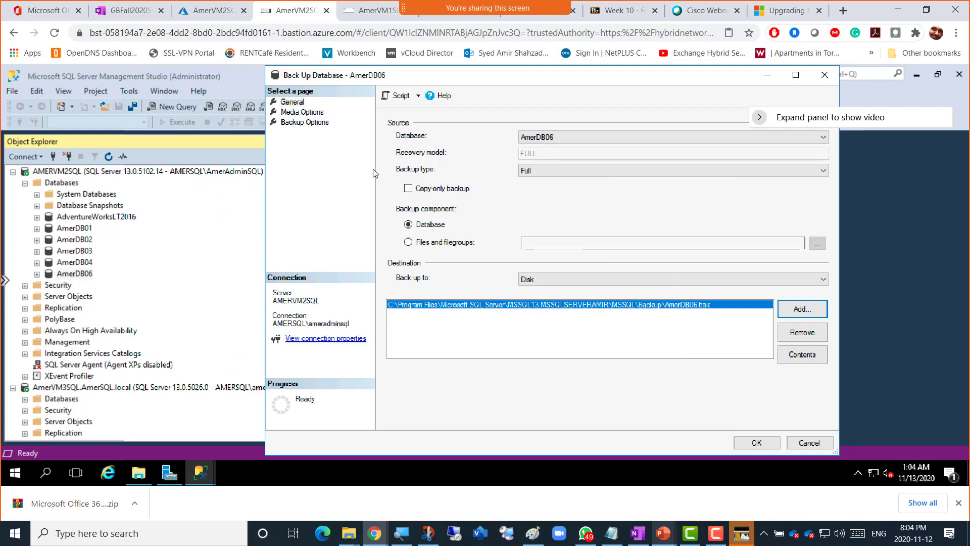
- Review the backup set options and the available backup types for AmerDB06 without changing them
click(317, 125)
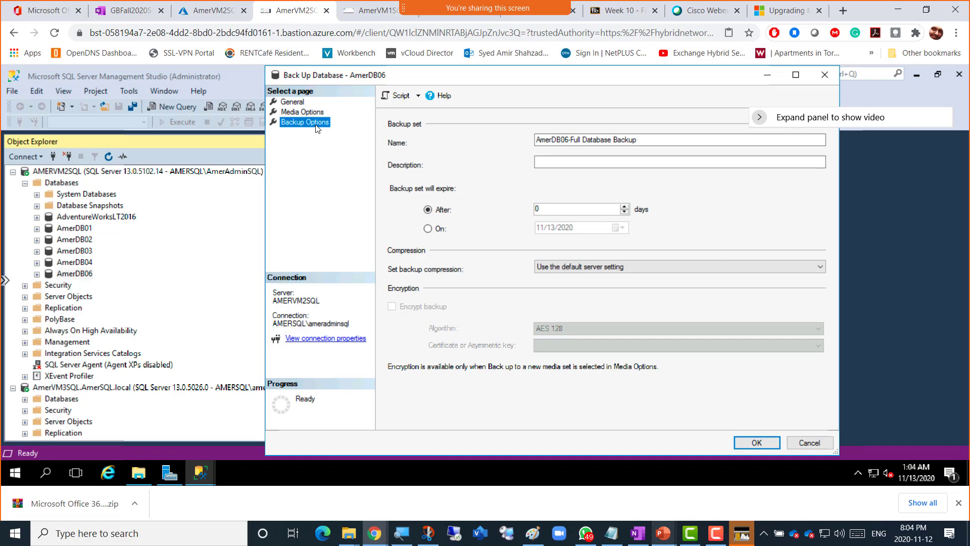
click(302, 103)
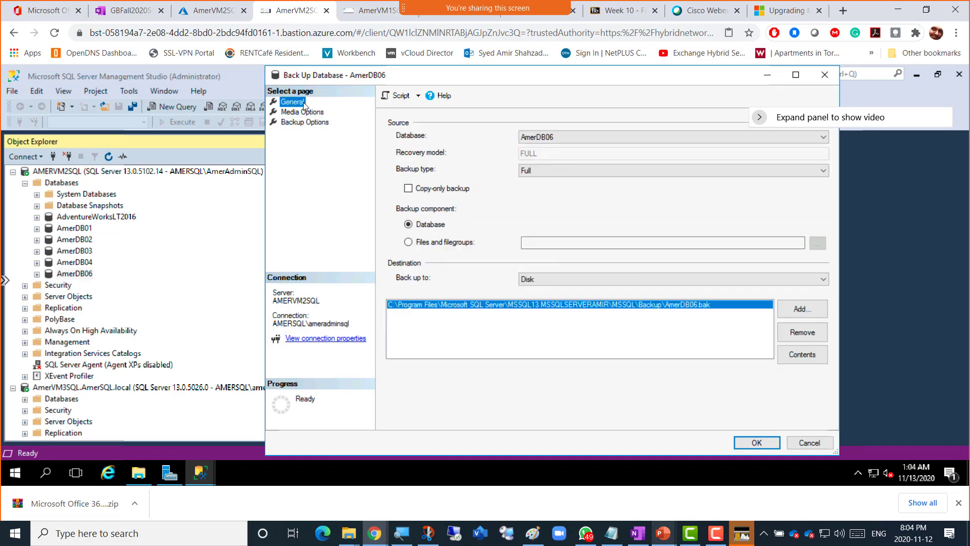
click(572, 171)
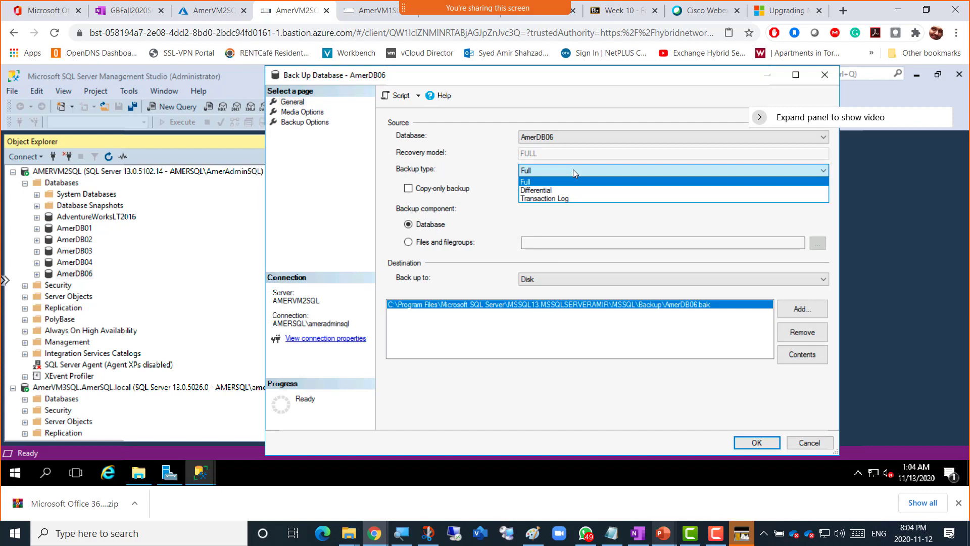
click(573, 170)
click(320, 123)
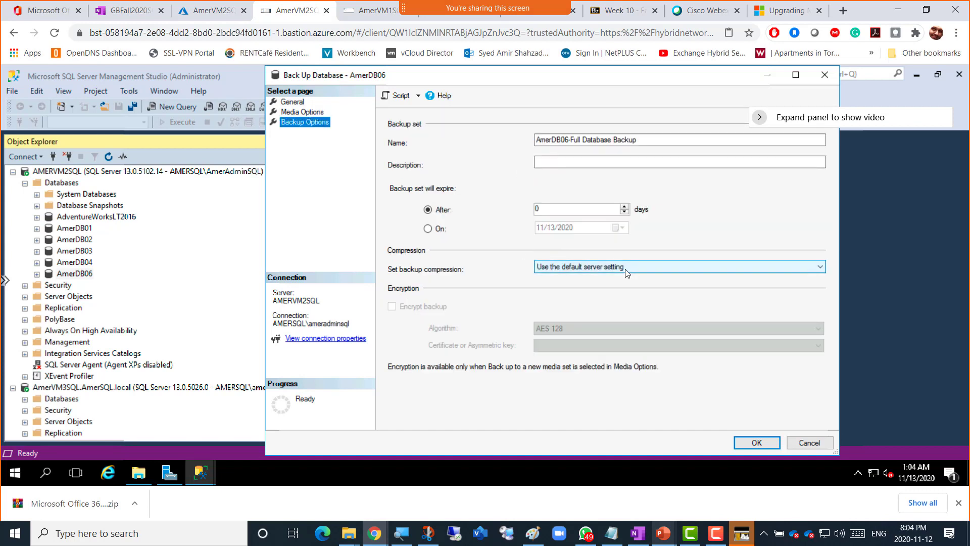
click(293, 103)
- Run the full backup of AmerDB06 to the default local path and check the Backup folder for AmerDB06.bak
click(748, 443)
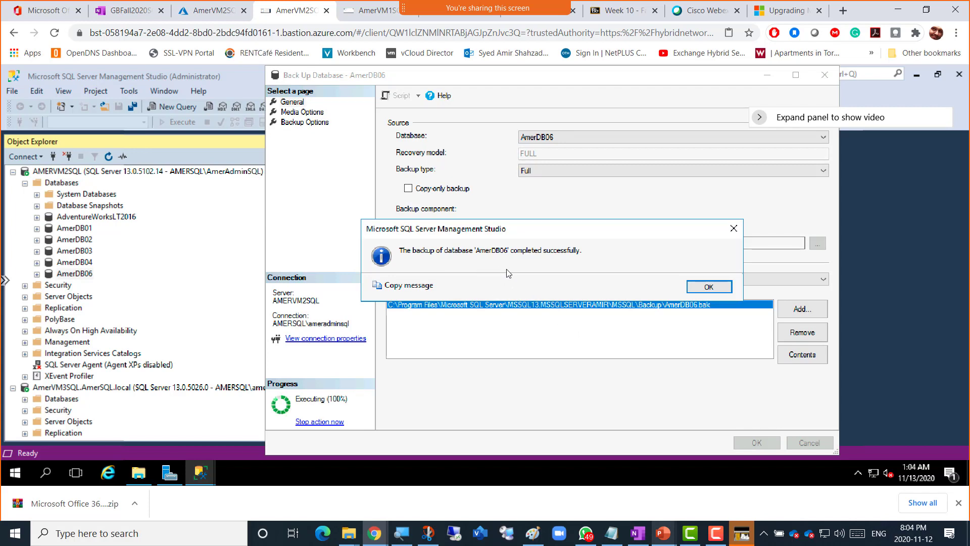
click(701, 287)
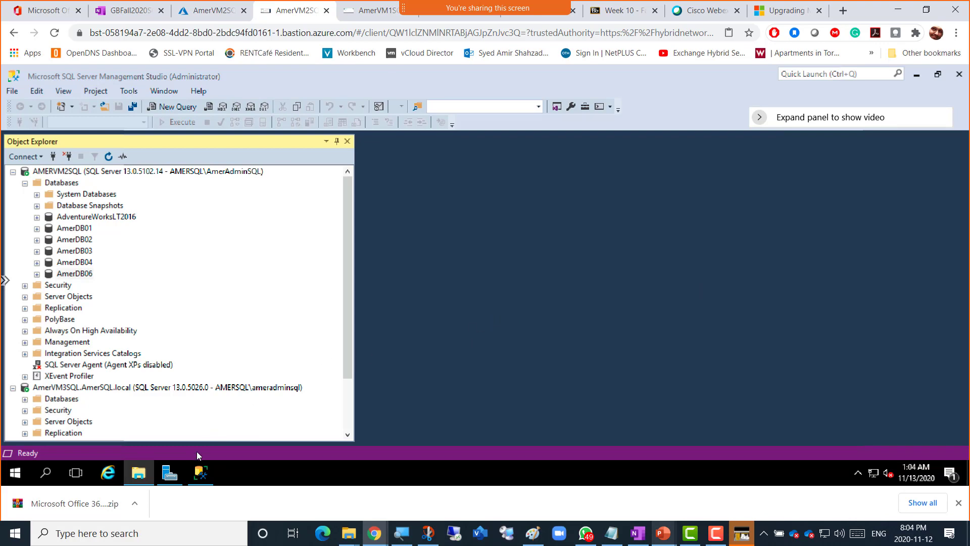
click(138, 474)
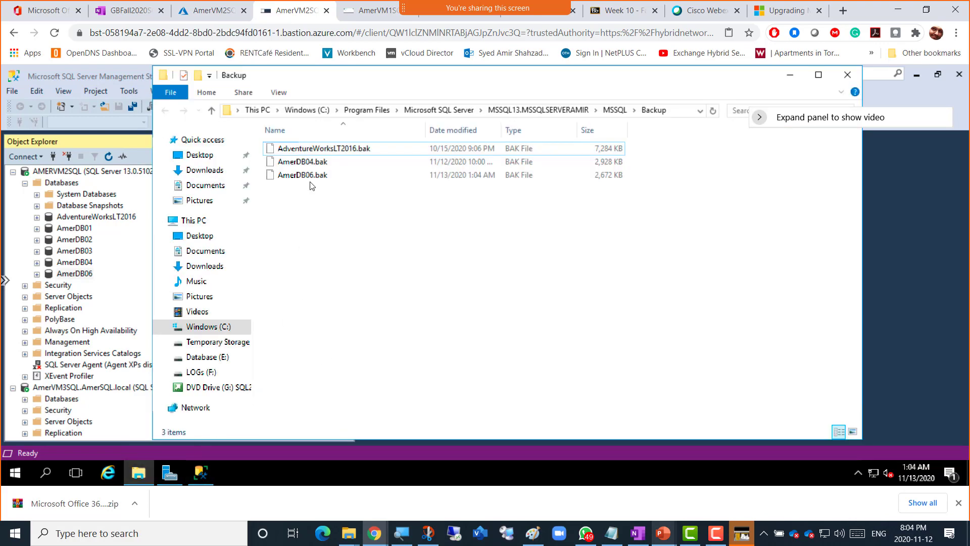
- Copy AmerDB06.bak from the local MSSQL Backup folder to the clipboard
click(312, 177)
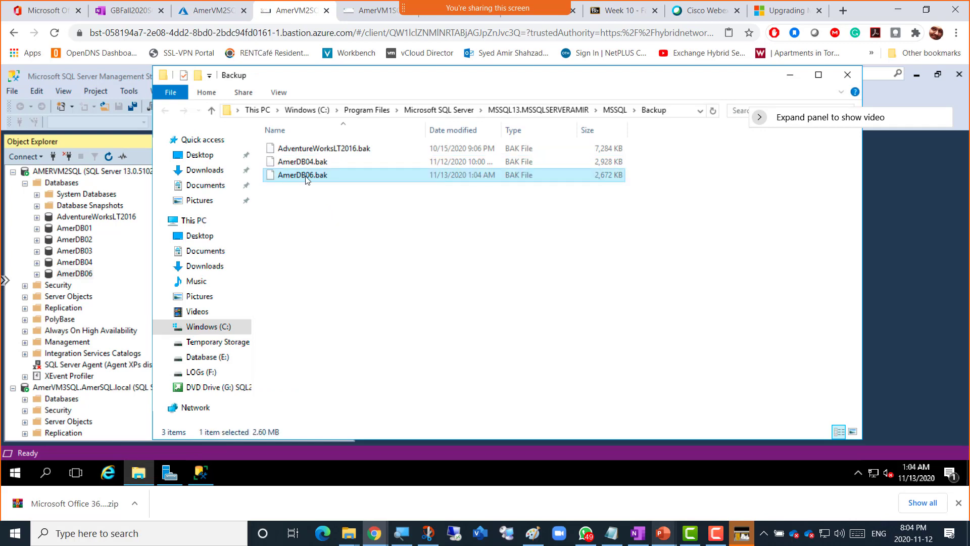
right_click(322, 180)
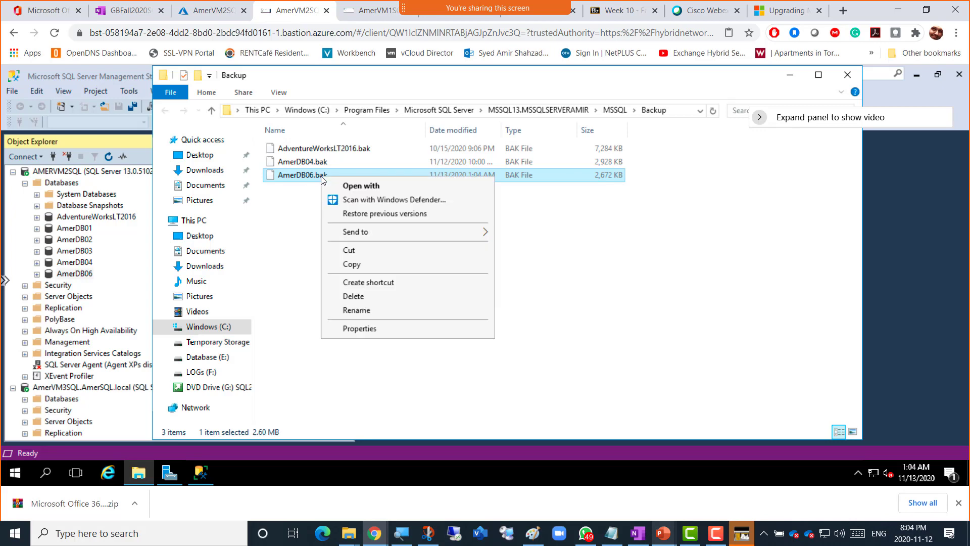
click(363, 265)
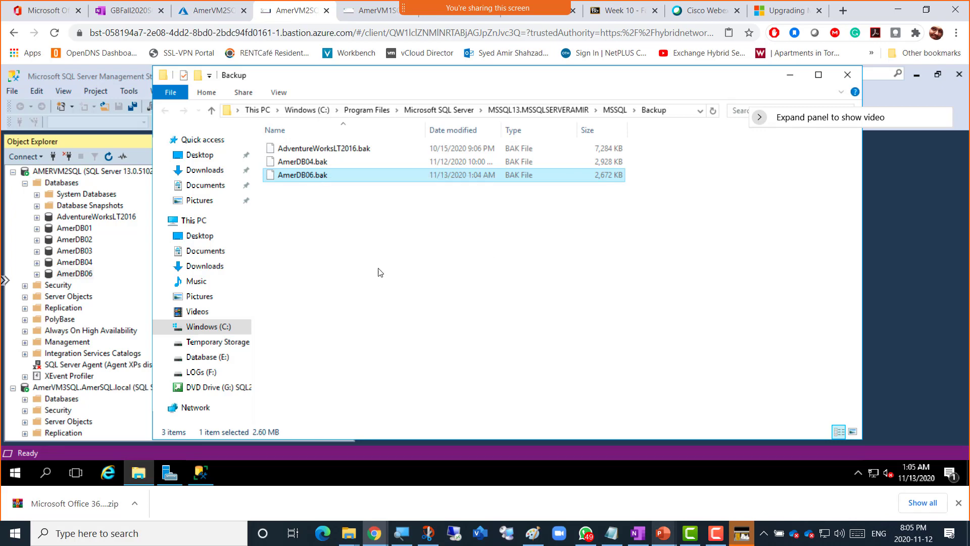
- Open the network share \\AmerVM1SQL\Backup-of-DB on the AmerVM2SQL machine, using the path copied from the AmerVM1SQL session
right_click(13, 474)
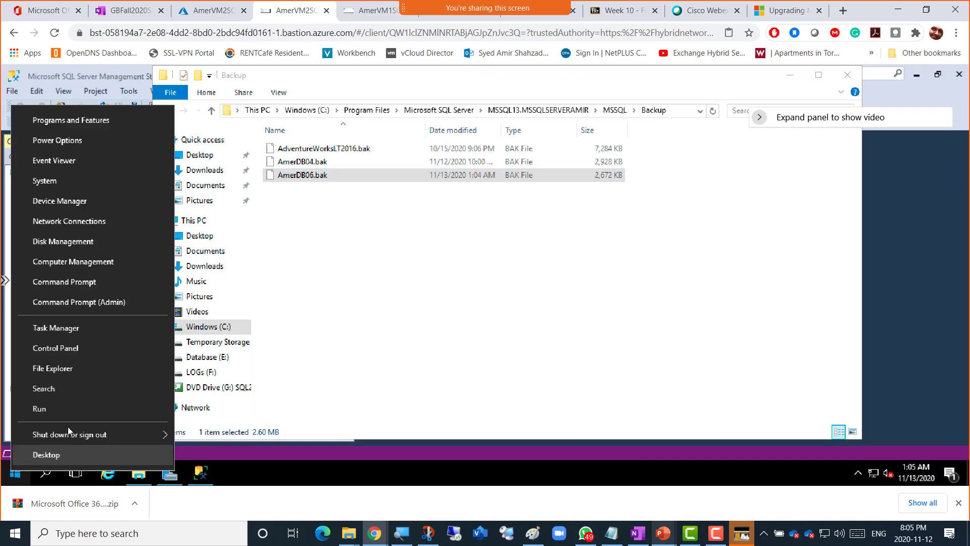
click(77, 405)
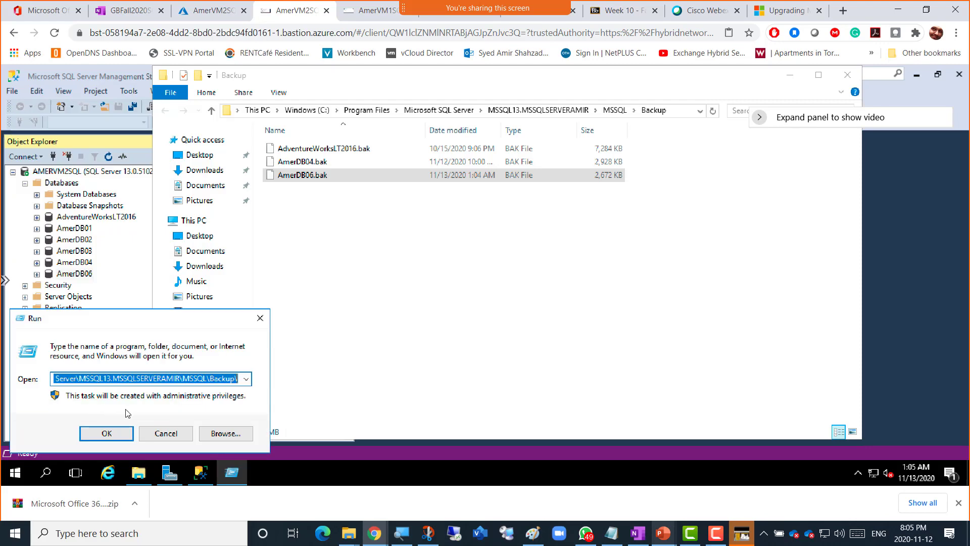
text(\\amervm01)
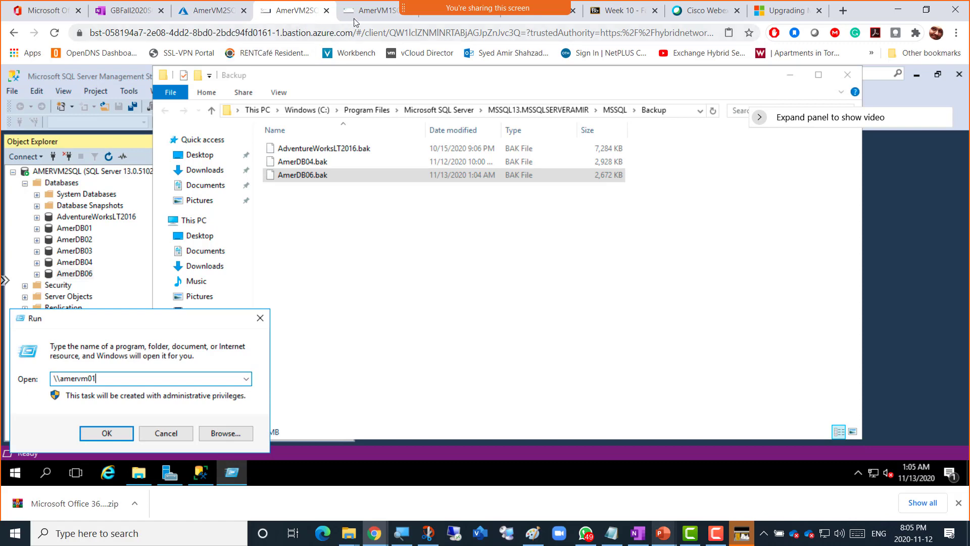
drag(366, 11, 308, 19)
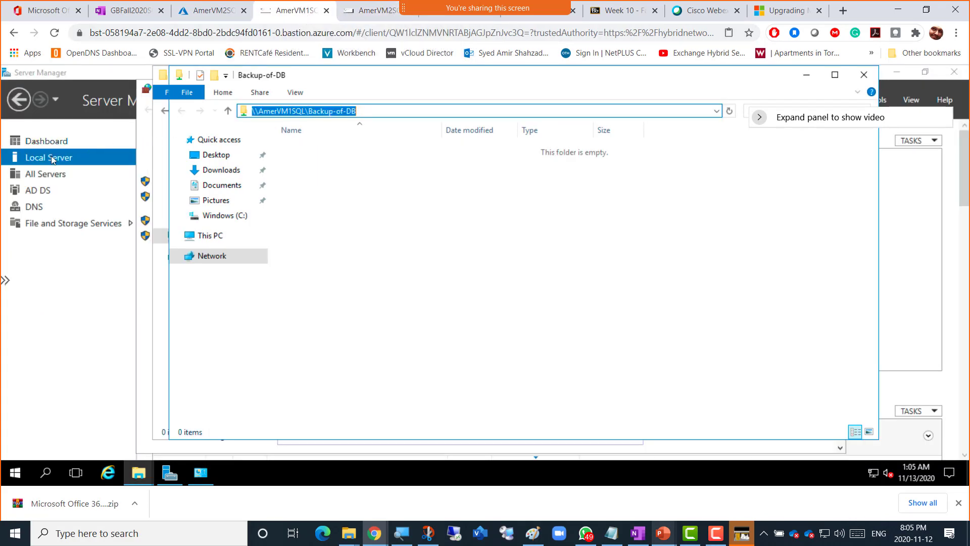
right_click(294, 114)
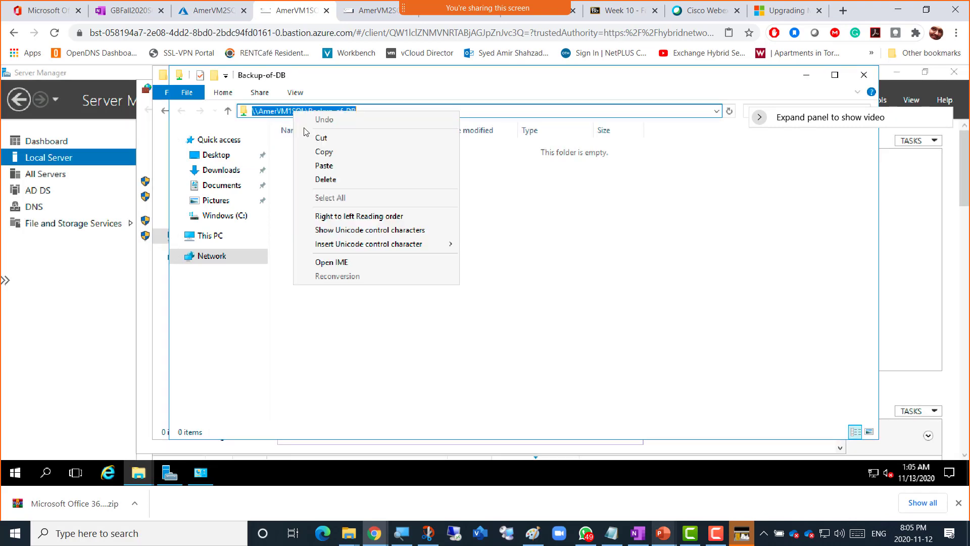
click(319, 153)
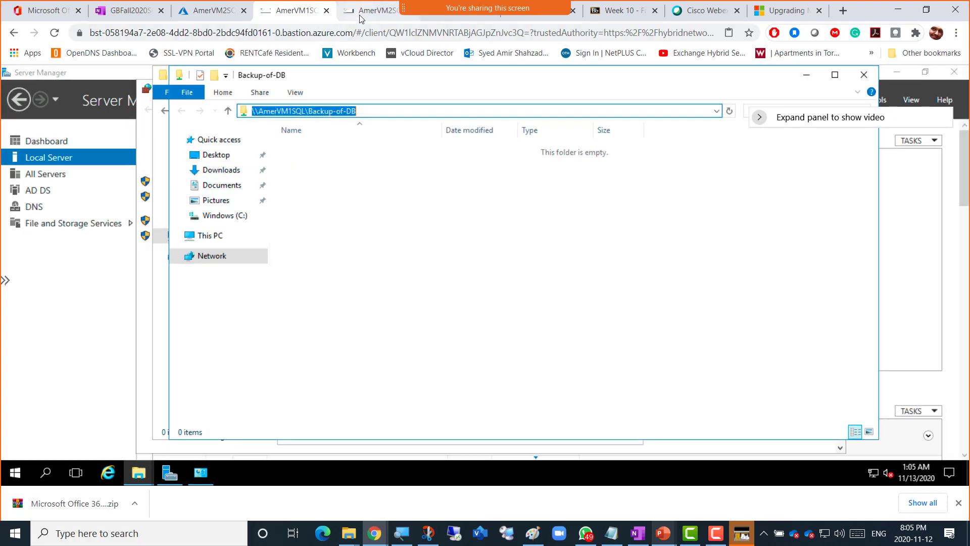
click(359, 14)
drag(114, 380, 43, 370)
key(ctrl+v)
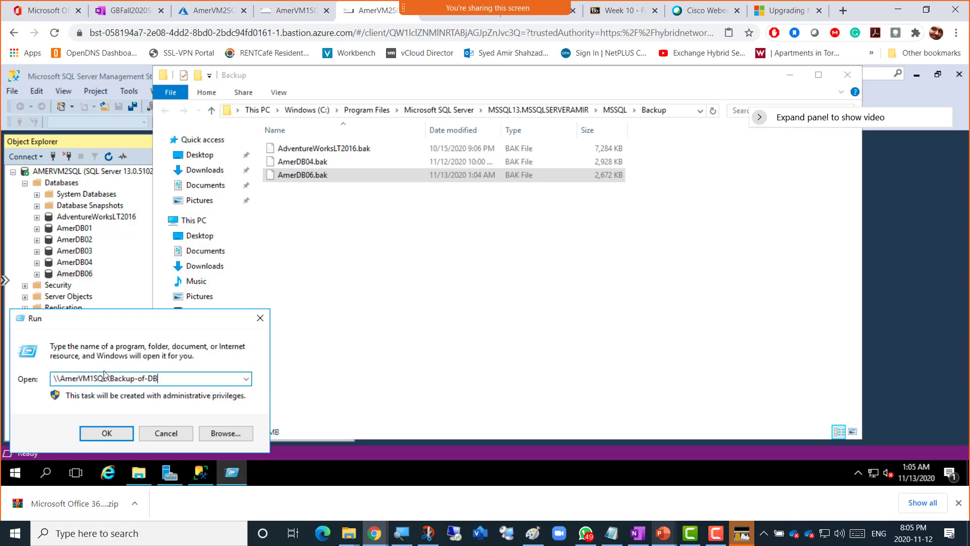
click(106, 432)
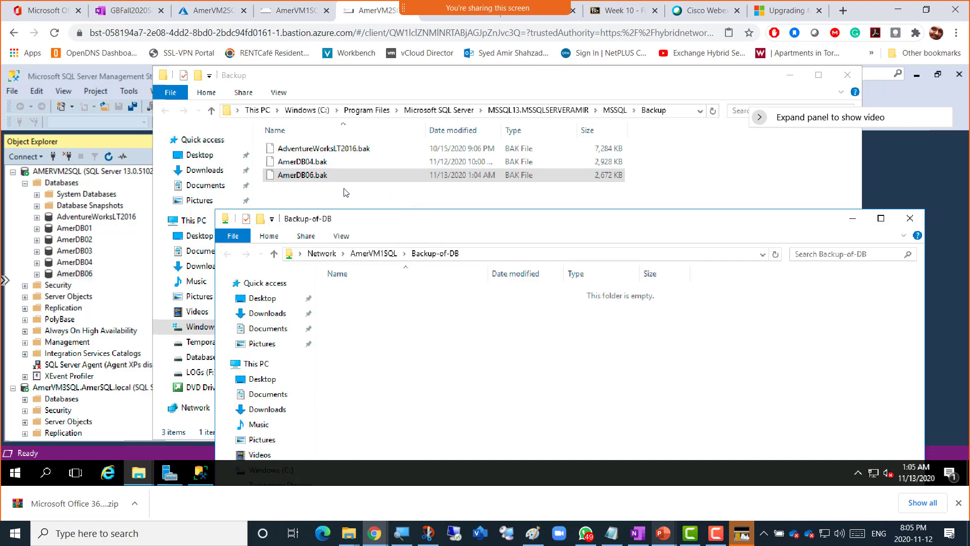
- Copy AmerDB06.bak from the local Backup folder into the shared Backup-of-DB folder on AmerVM1SQL
right_click(317, 177)
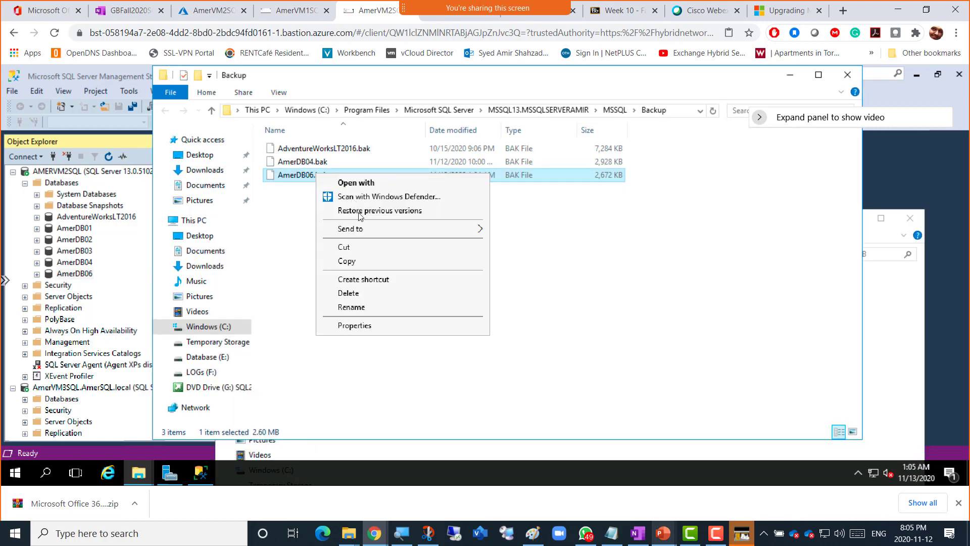
click(349, 261)
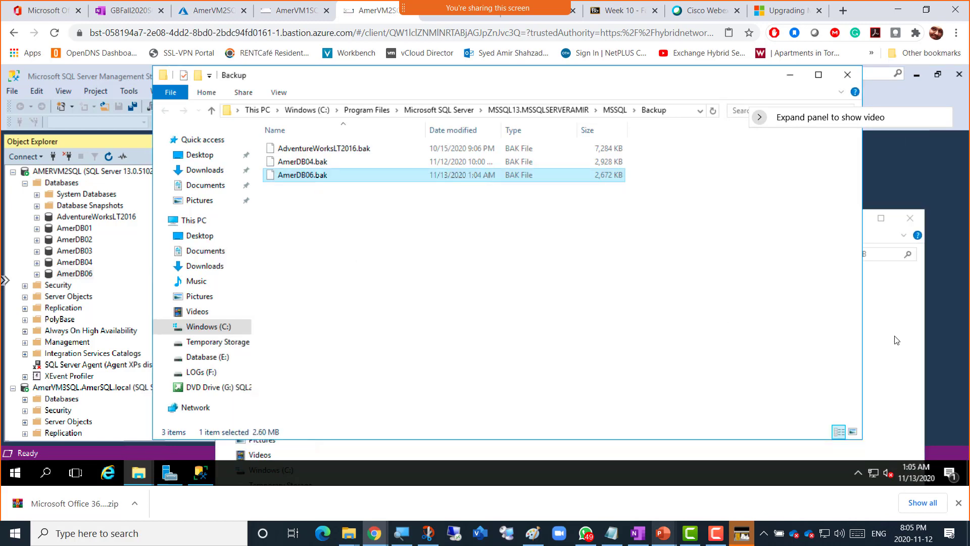
click(896, 340)
right_click(431, 316)
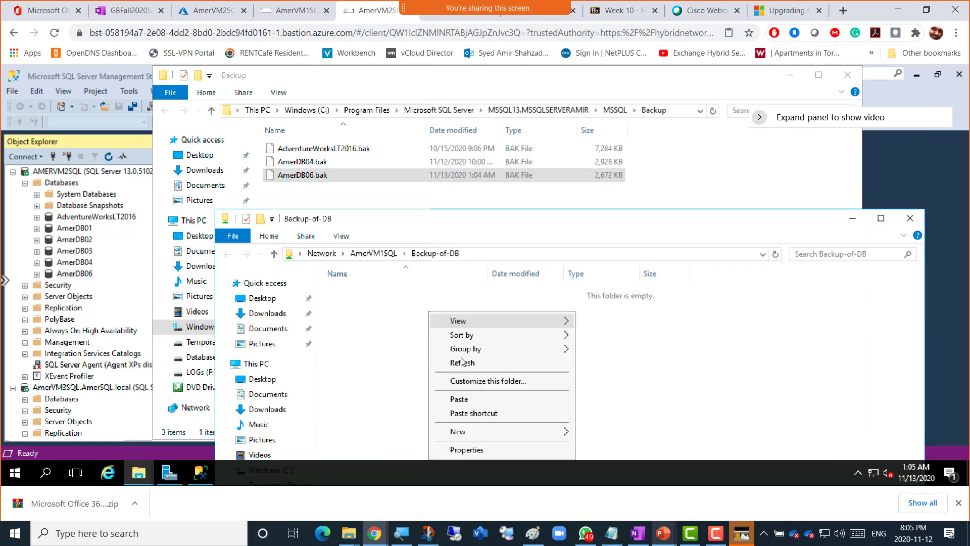
click(457, 399)
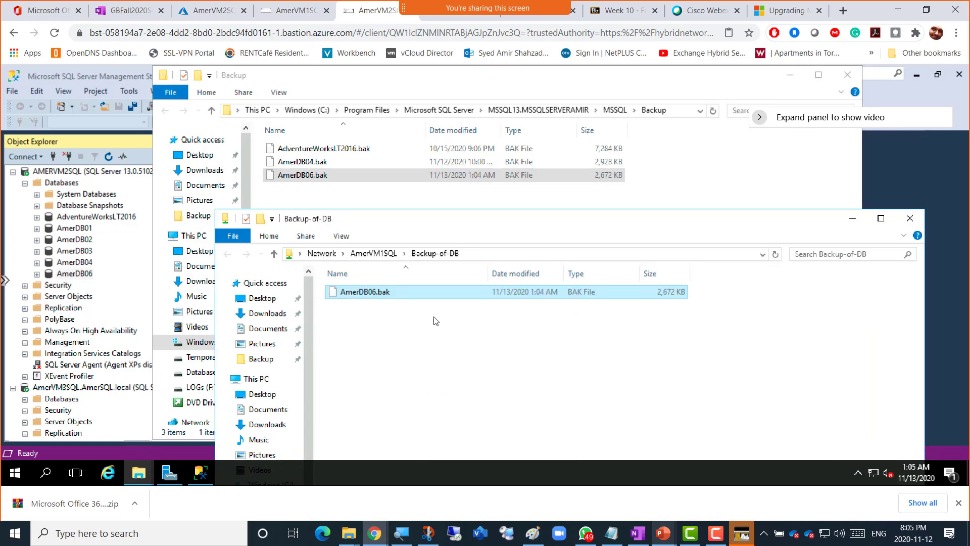
- Switch to the AmerVM3SQL session, open \\AmerVM1SQL\Backup-of-DB and copy AmerDB06.bak to the clipboard
click(453, 20)
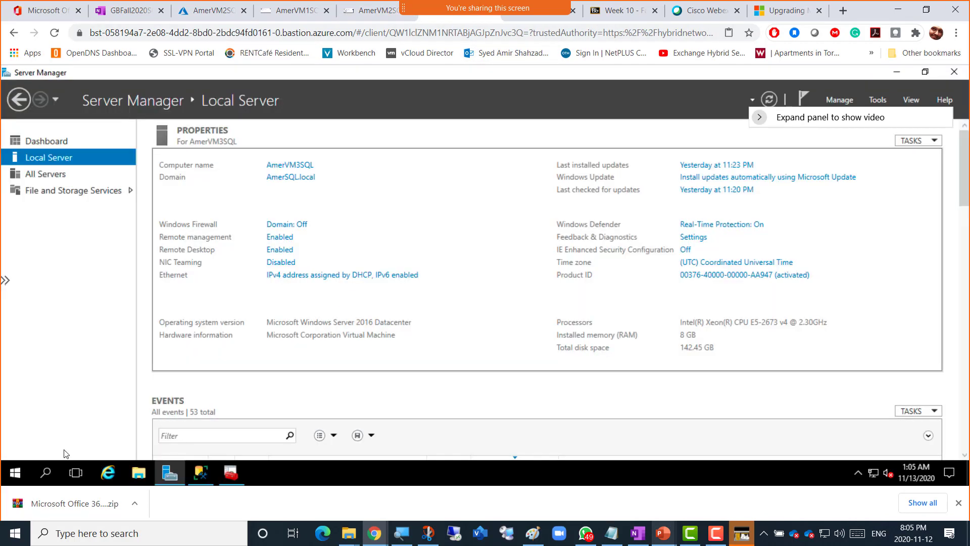
right_click(15, 474)
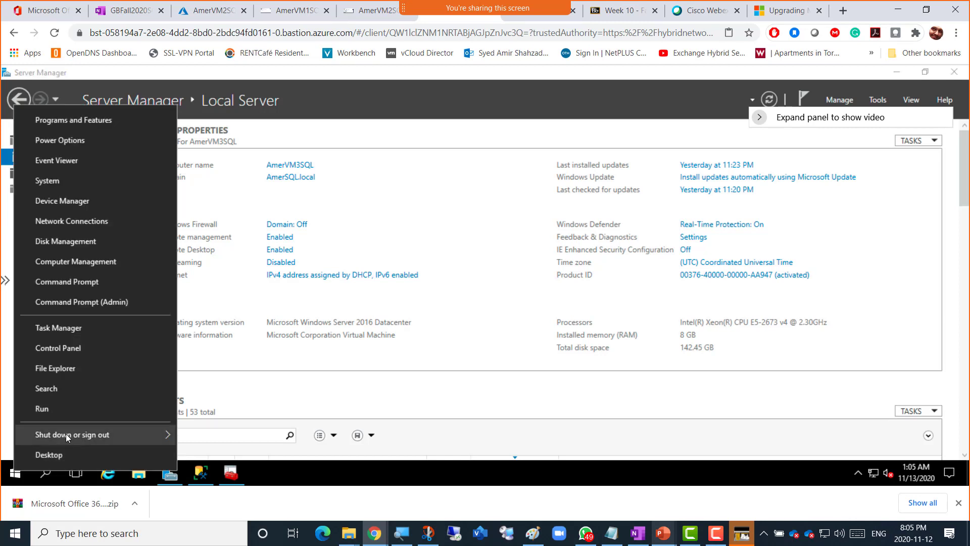
click(75, 412)
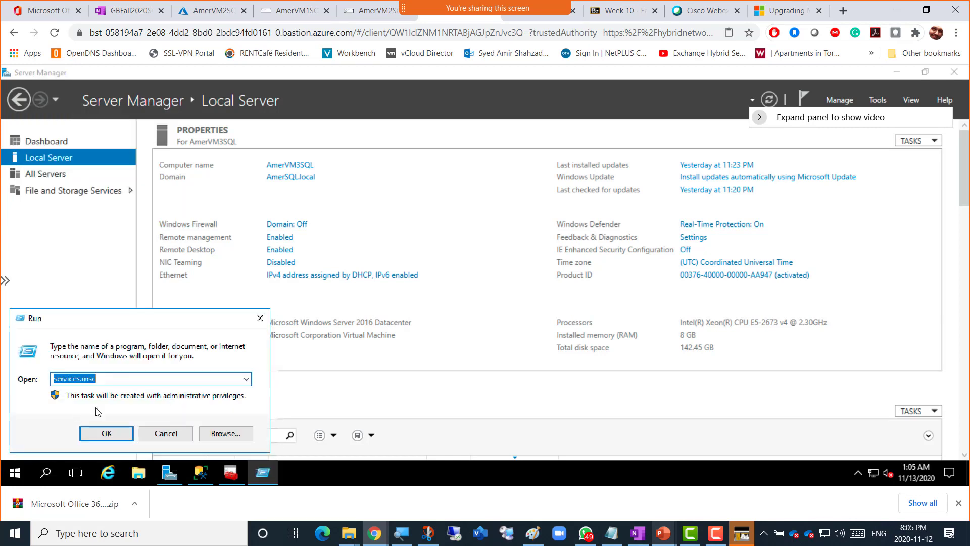
key(ctrl+v)
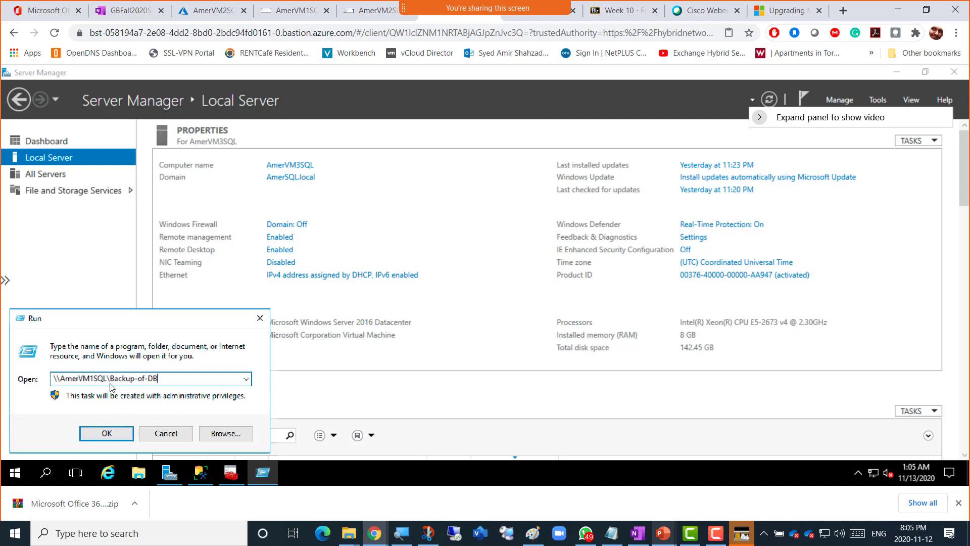
click(101, 430)
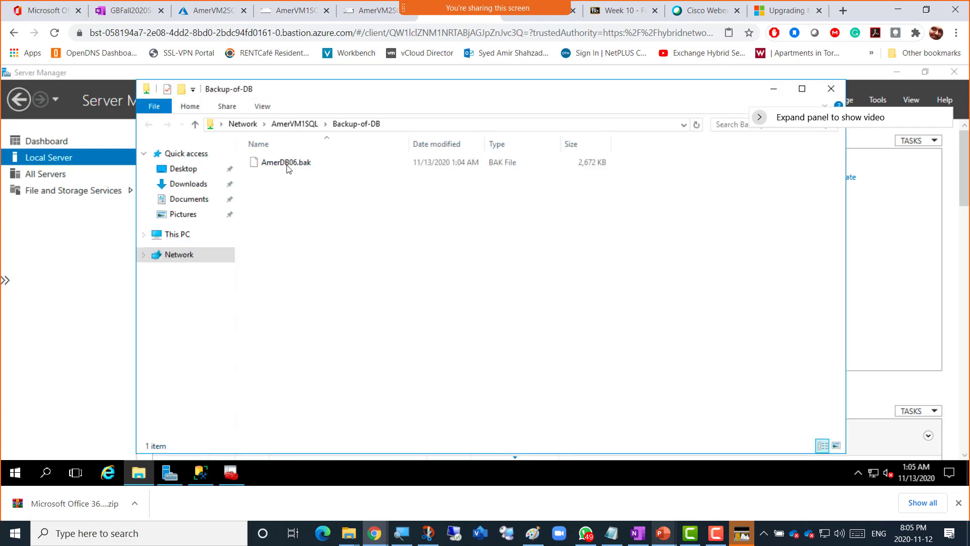
click(288, 168)
right_click(287, 166)
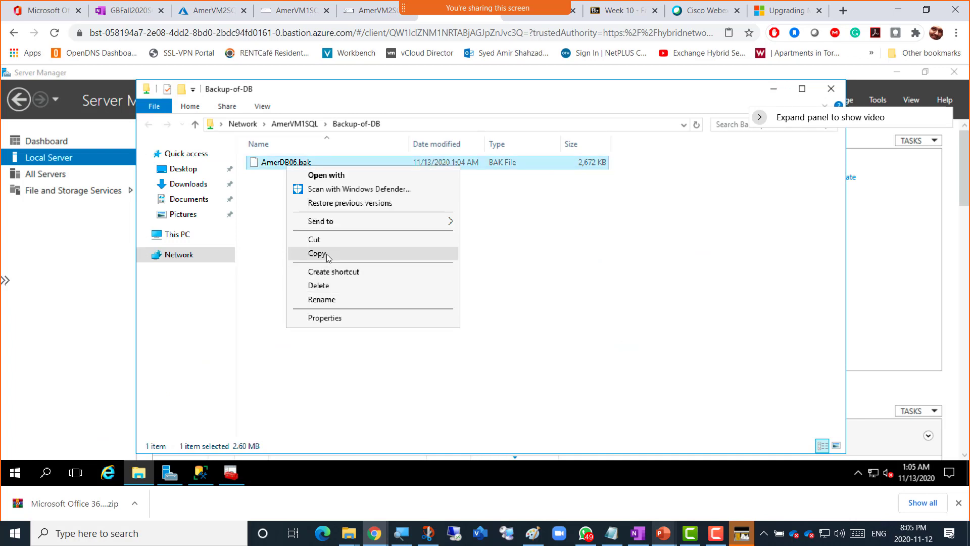
click(326, 257)
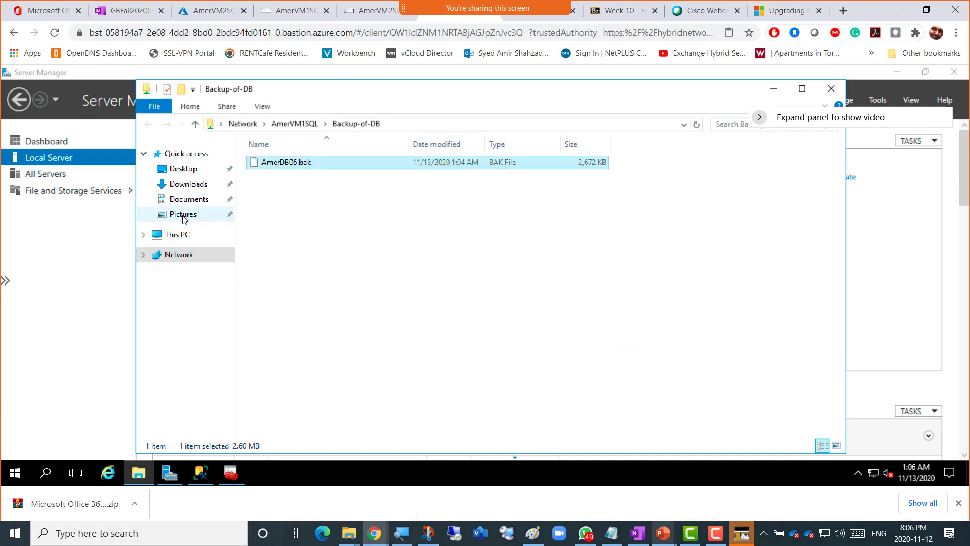
- Create a folder named DB-Backup on the C: drive of AmerVM3SQL and open it
click(183, 235)
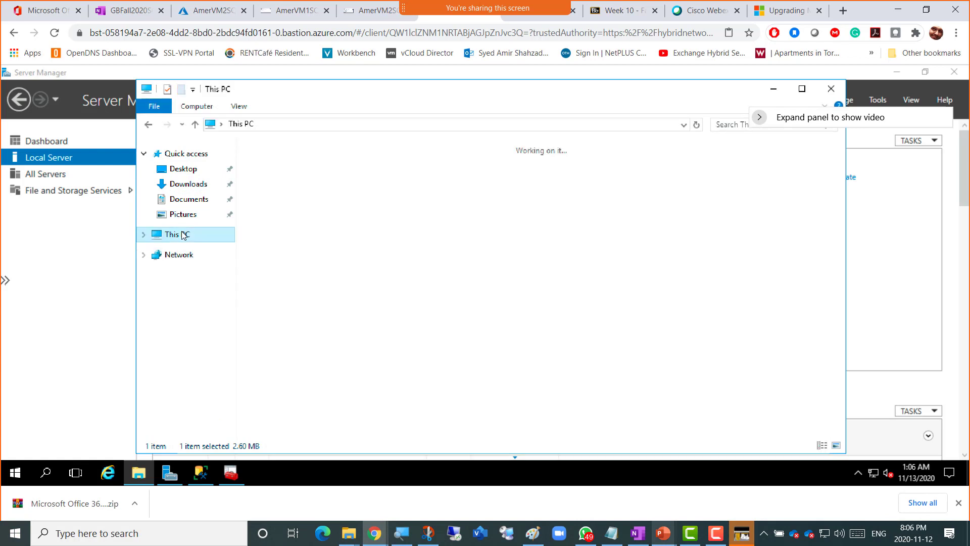
double_click(308, 265)
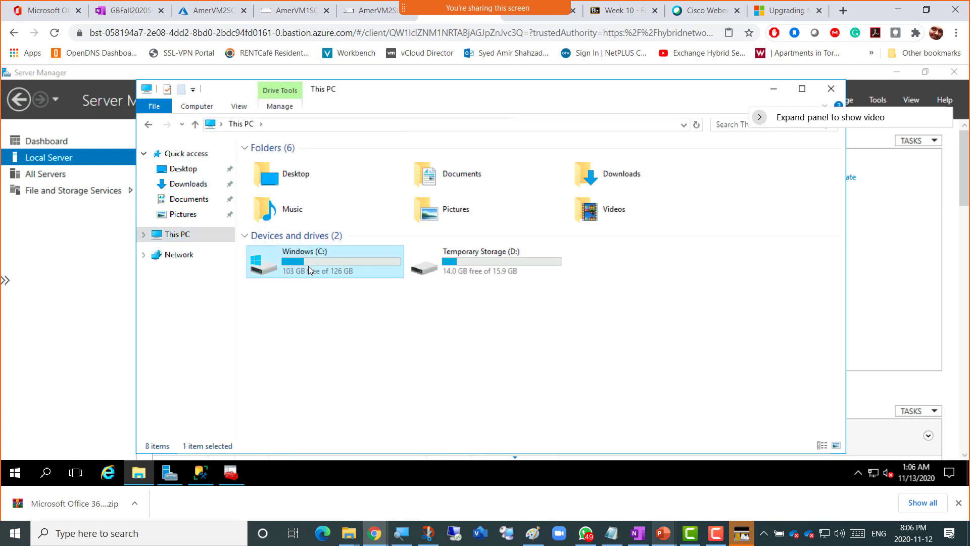
right_click(285, 314)
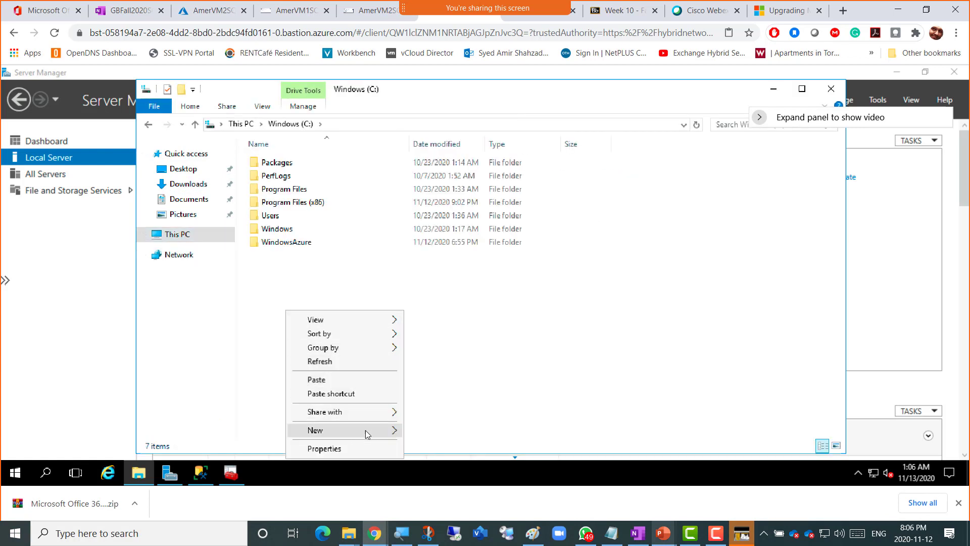
mouse_move(365, 430)
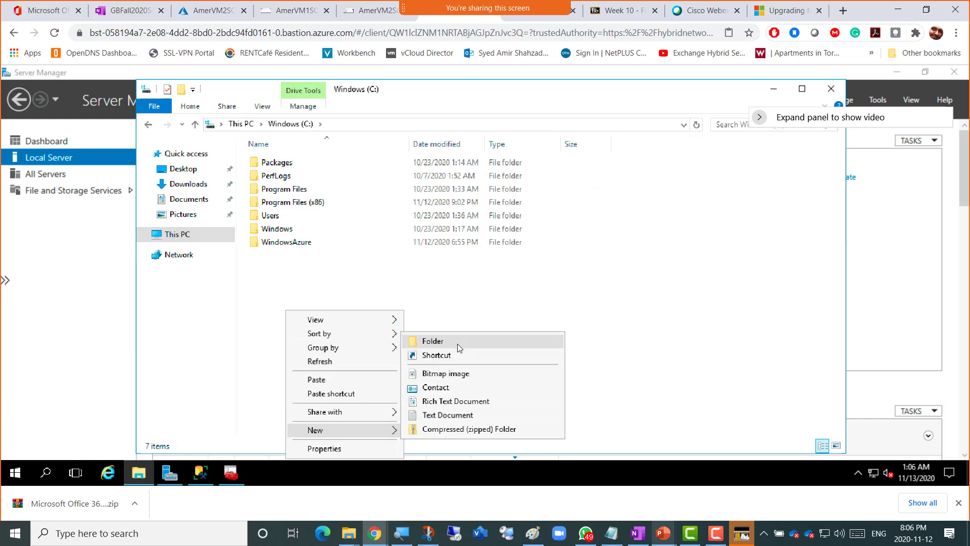
click(433, 341)
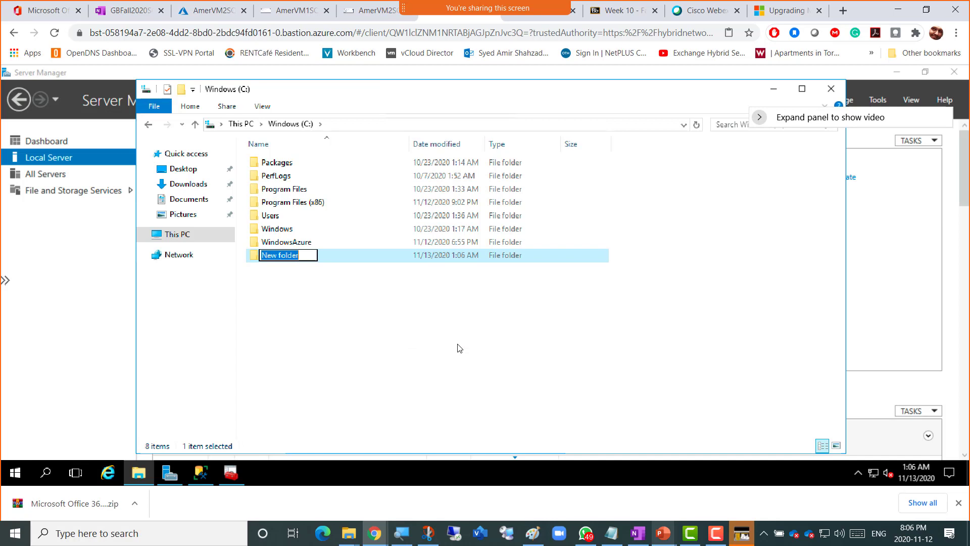
text(DB-Bac)
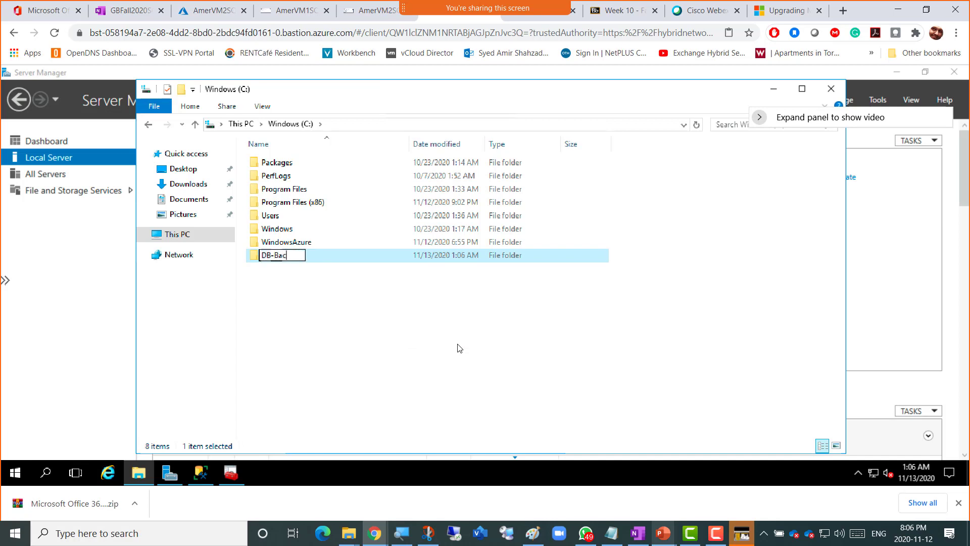
text(kup)
key(Return)
key(Return)
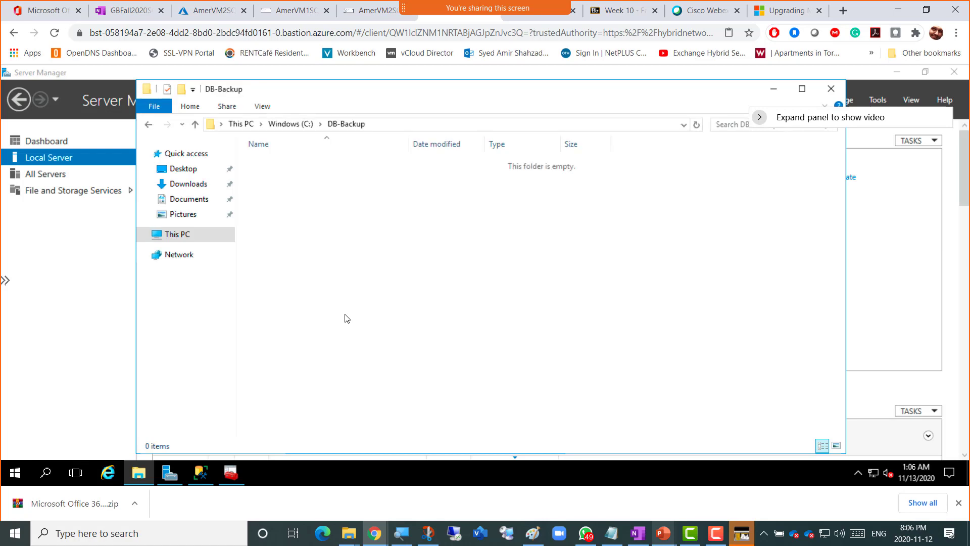
- Paste AmerDB06.bak into the DB-Backup folder on AmerVM3SQL
right_click(313, 269)
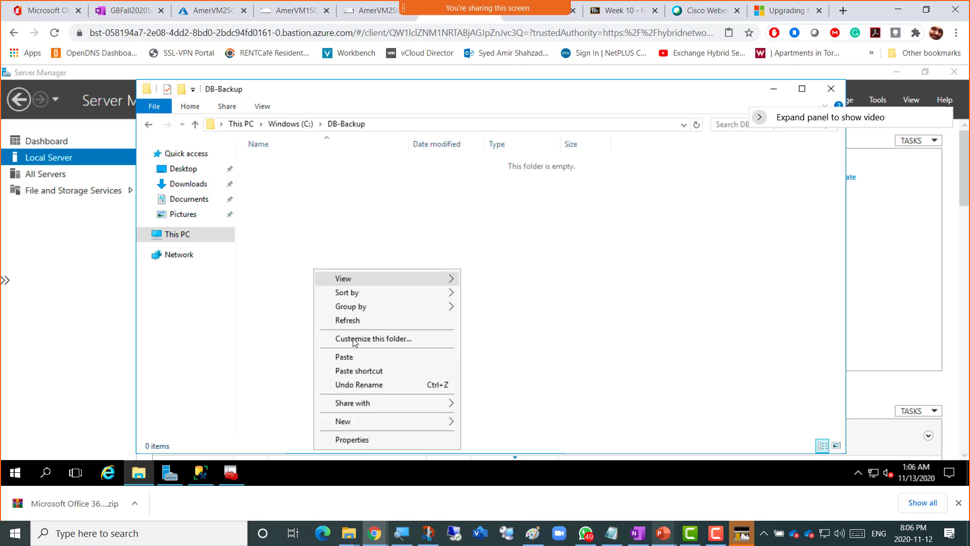
click(374, 355)
click(395, 350)
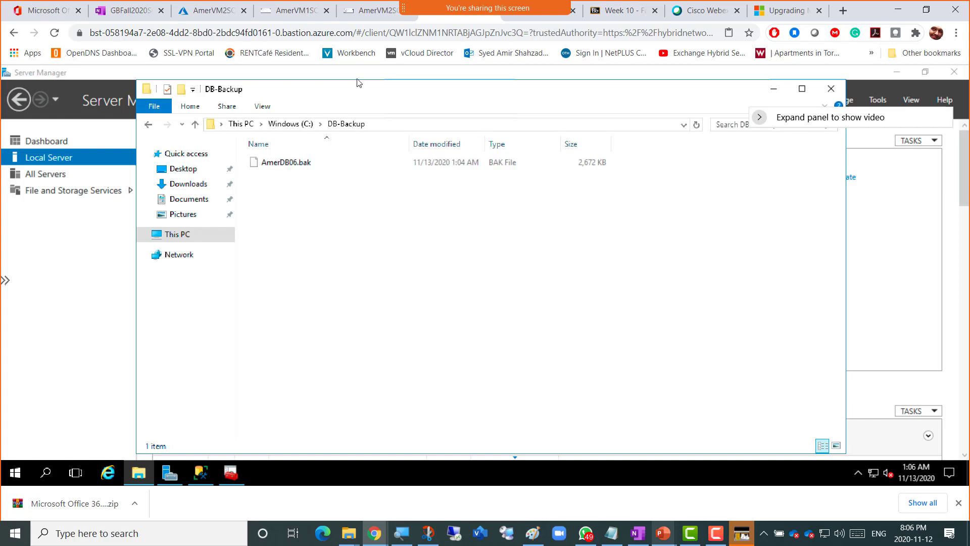
- Return to the AmerVM2SQL session and minimize both File Explorer windows to reach the AmerVM3SQL server in Object Explorer
click(370, 11)
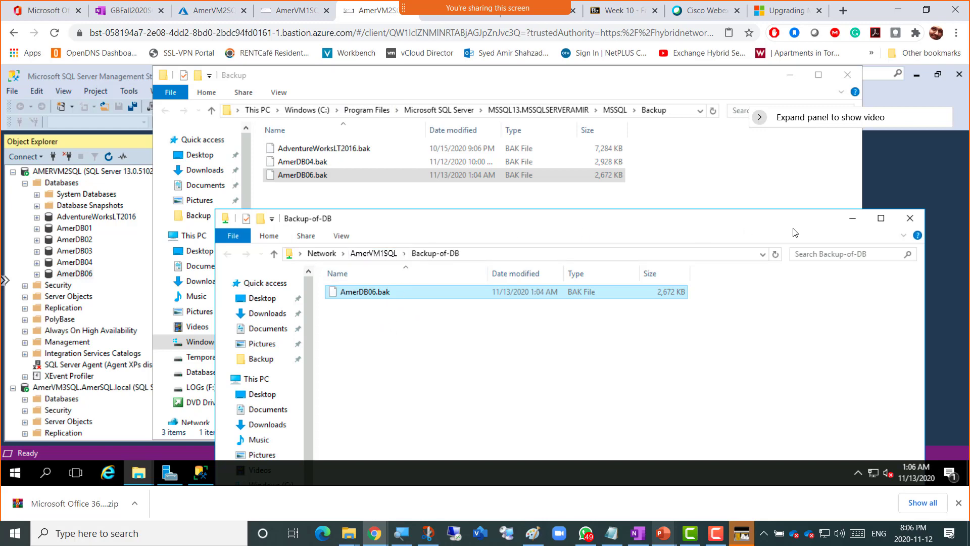
click(852, 218)
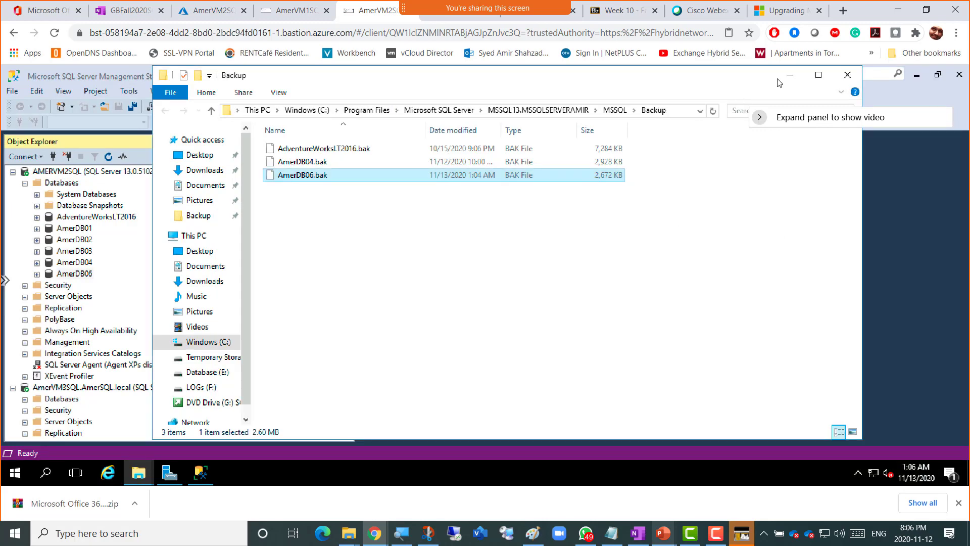
click(790, 74)
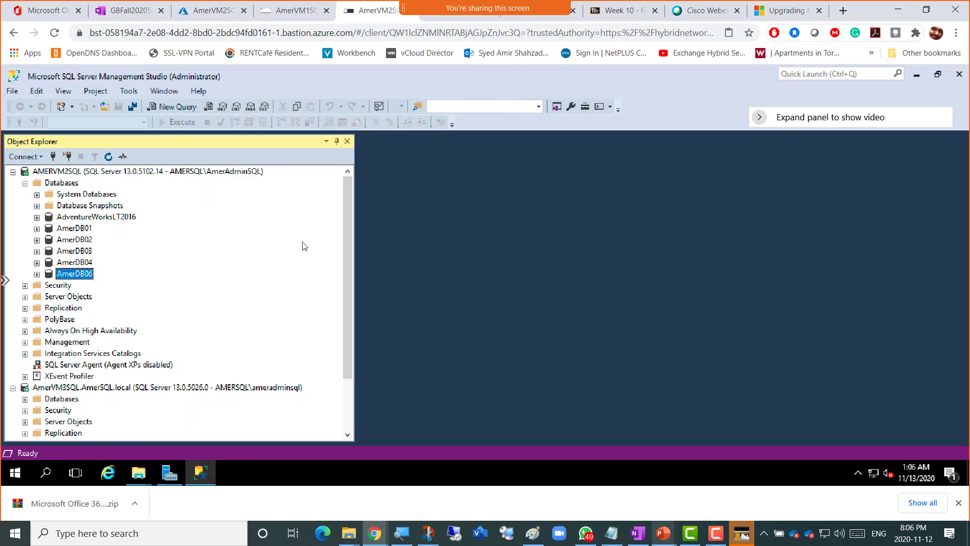
drag(347, 221, 348, 293)
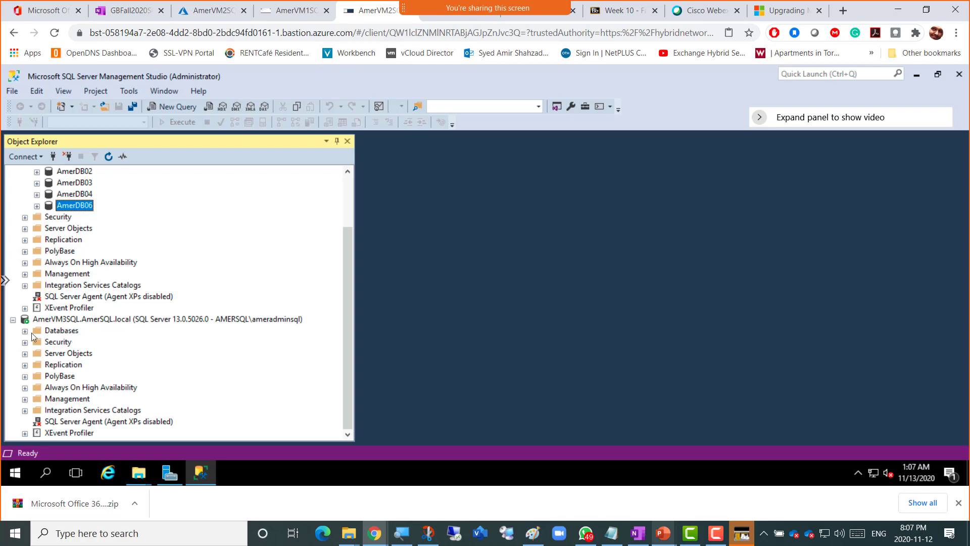
- Start a database restore on the AmerVM3SQL server and choose Device as the source, opening the selection of backup devices
right_click(54, 334)
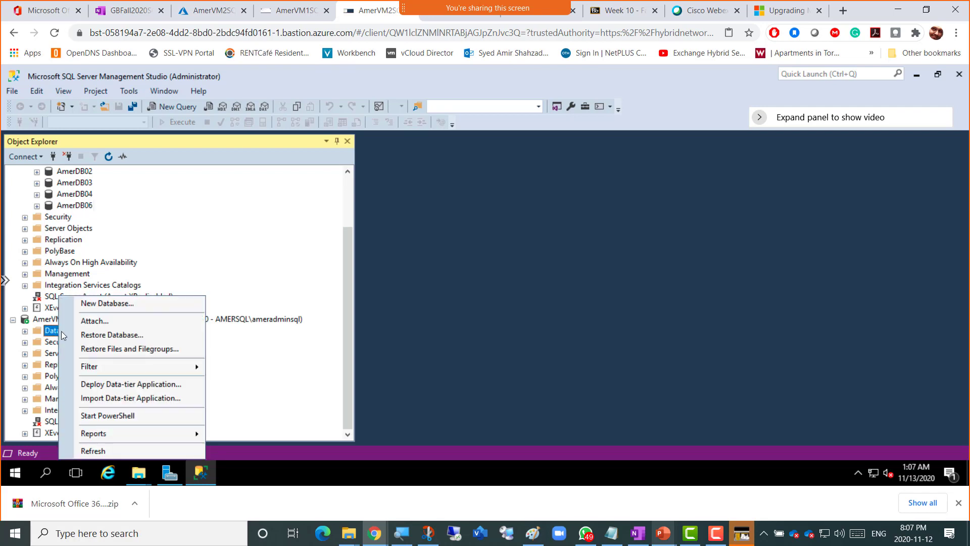
click(25, 332)
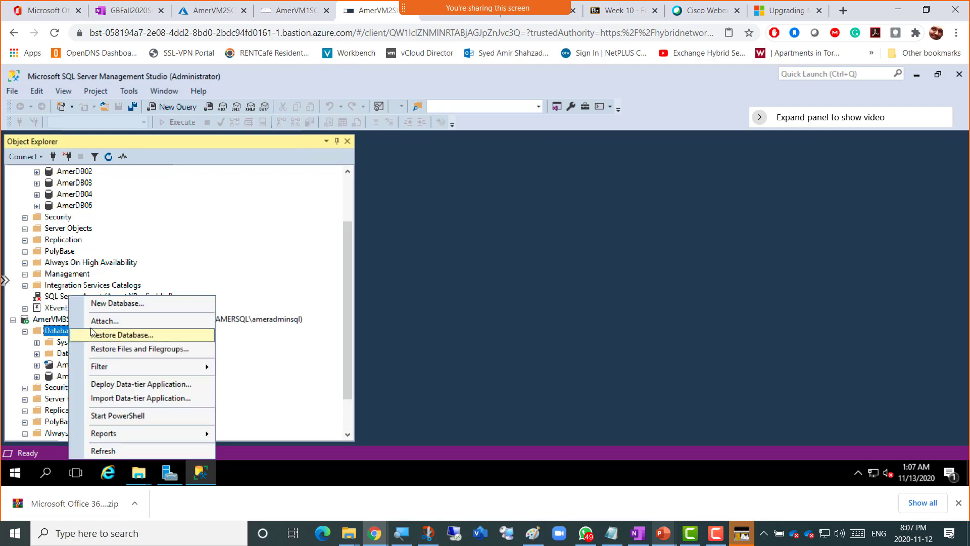
click(143, 335)
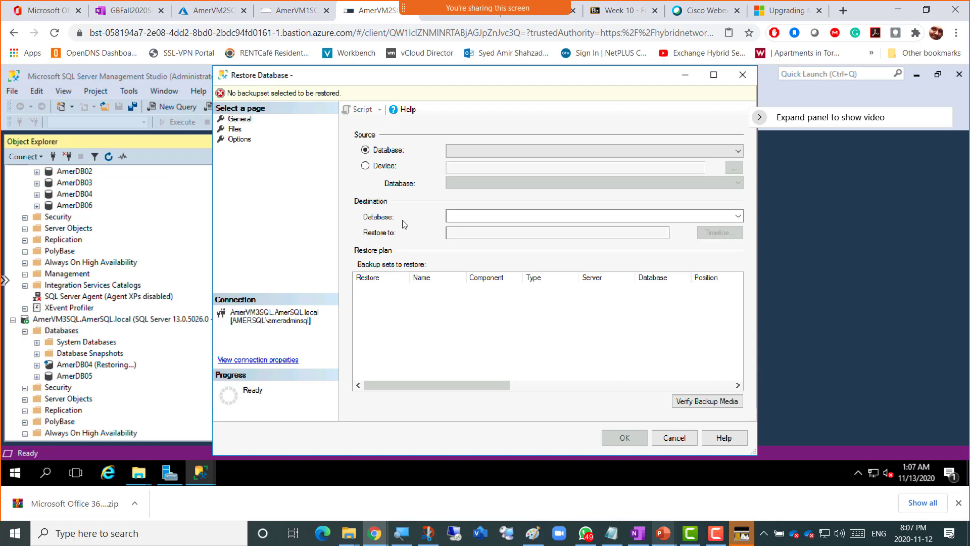
click(398, 166)
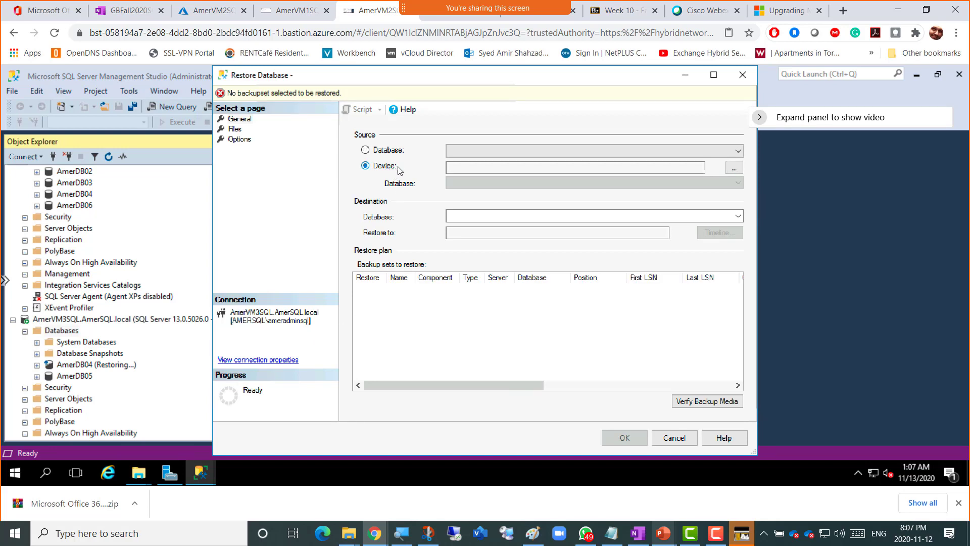
click(734, 167)
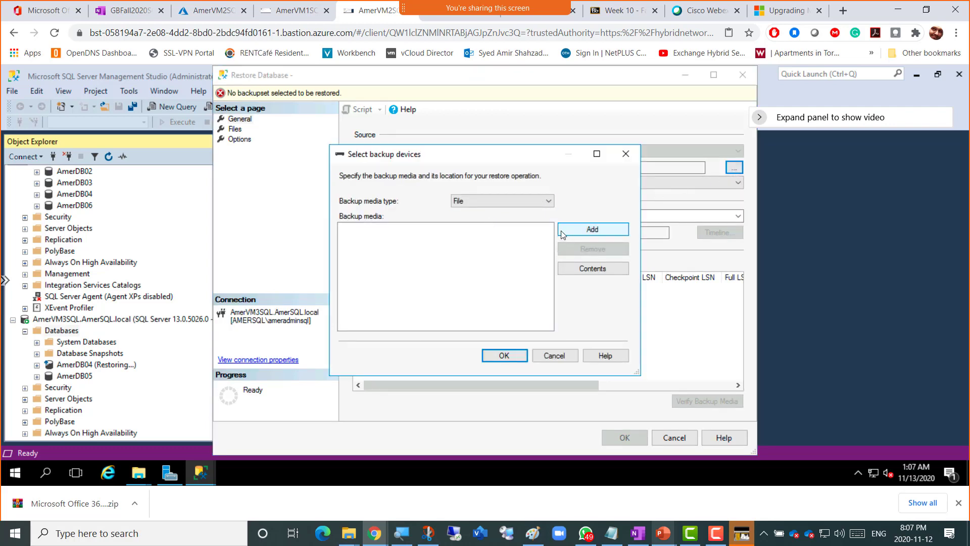
- Add C:\DB-Backup\AmerDB06.bak as the backup media for the restore and accept the device selection
click(589, 230)
drag(438, 253, 444, 190)
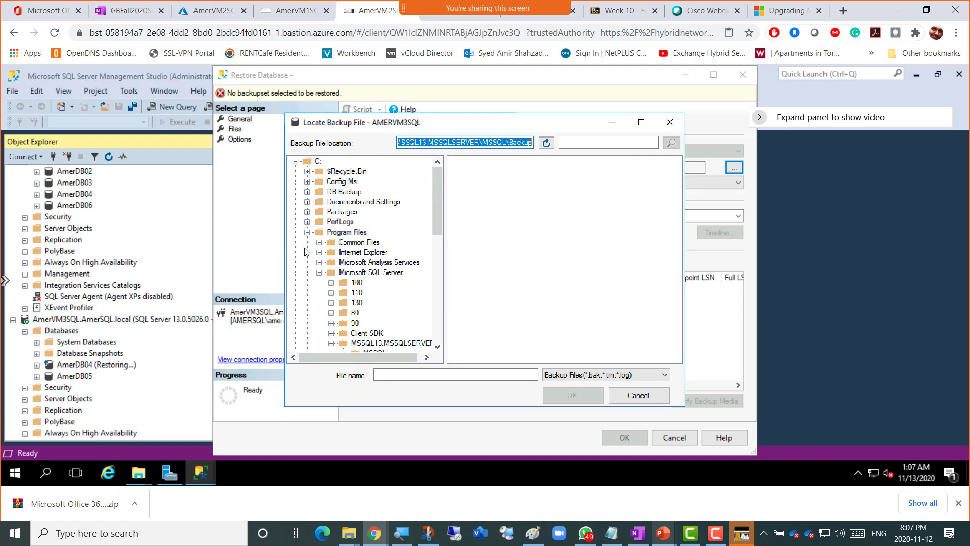
click(348, 193)
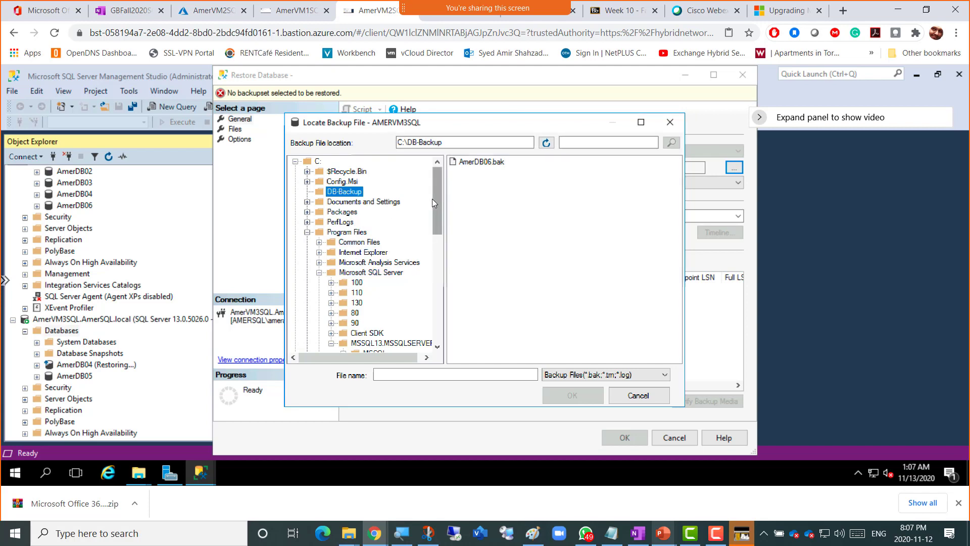
click(499, 161)
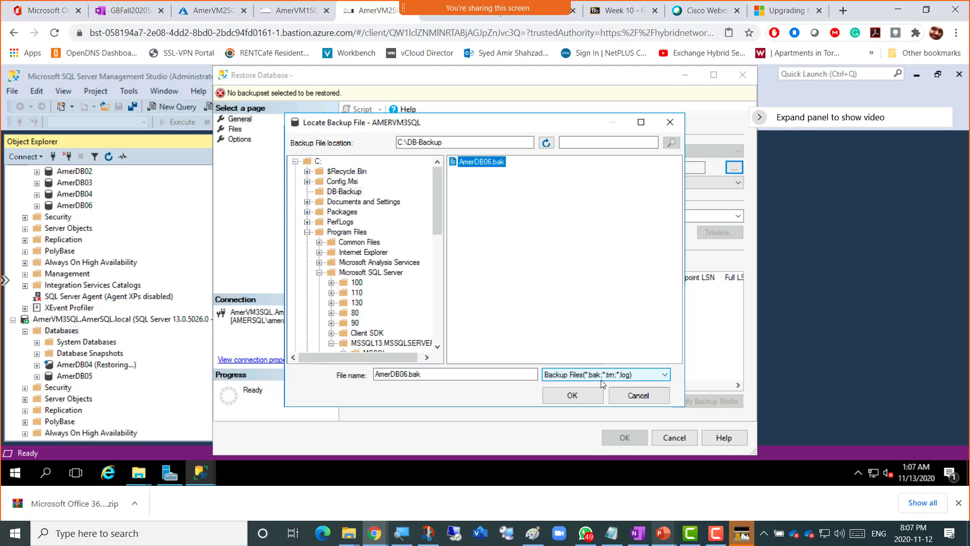
click(559, 399)
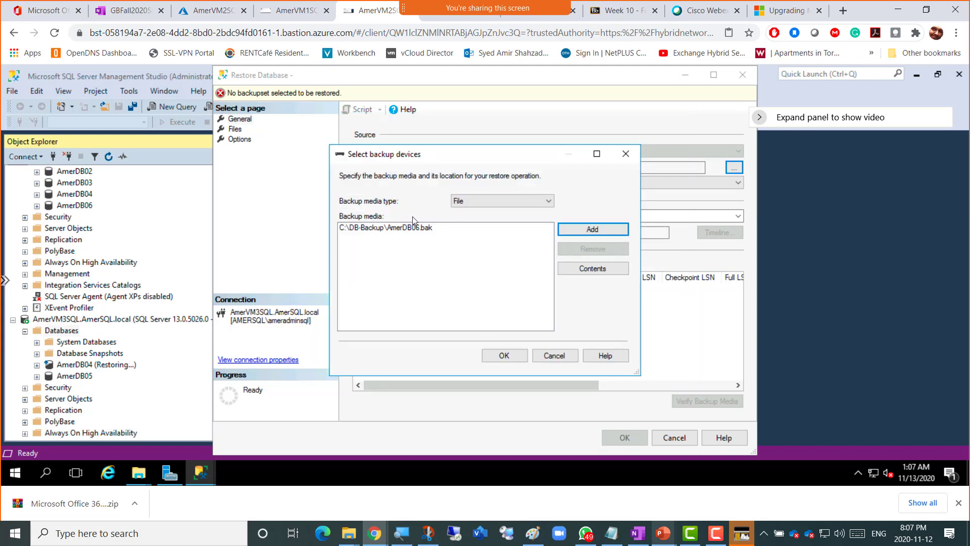
click(418, 228)
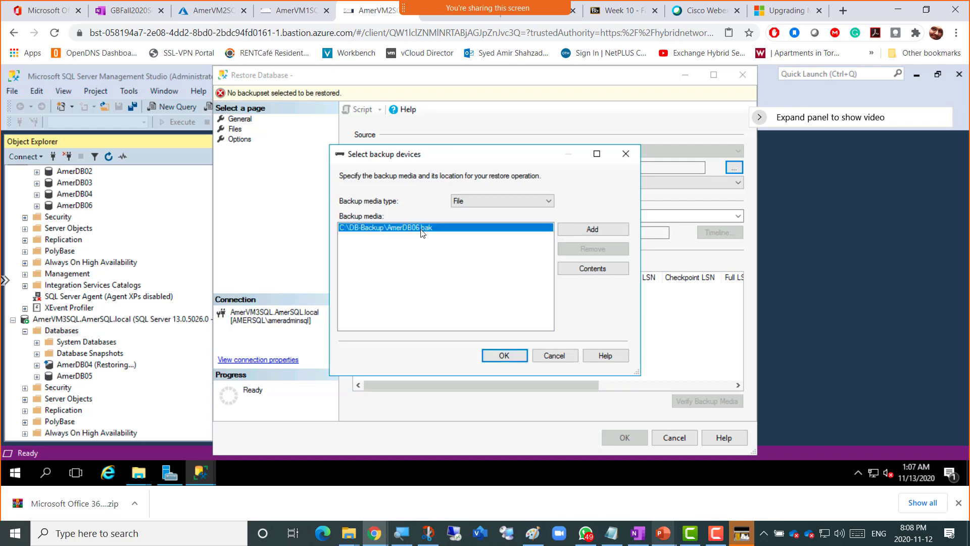
click(504, 356)
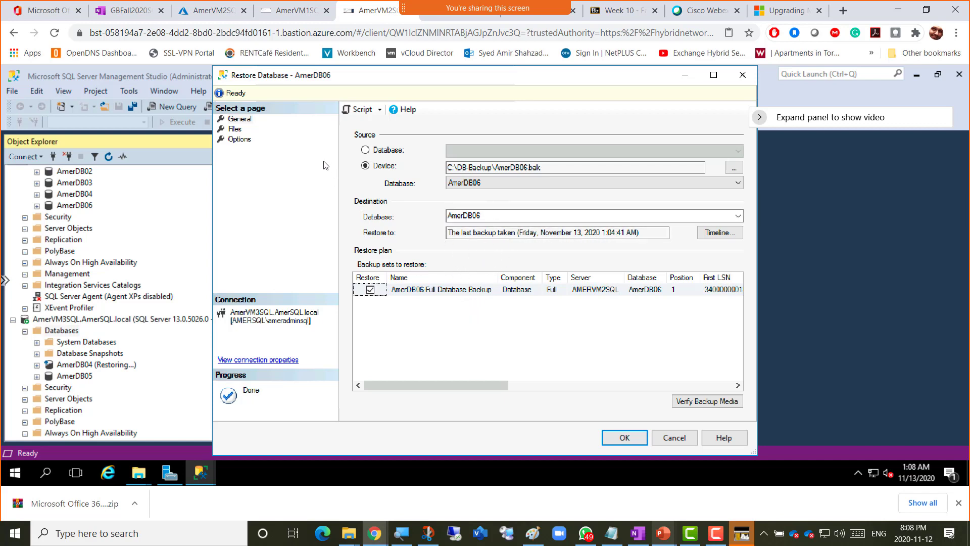
- Compare the recovery state options of the AmerDB06 restore and set the state to RESTORE WITH NORECOVERY
click(239, 140)
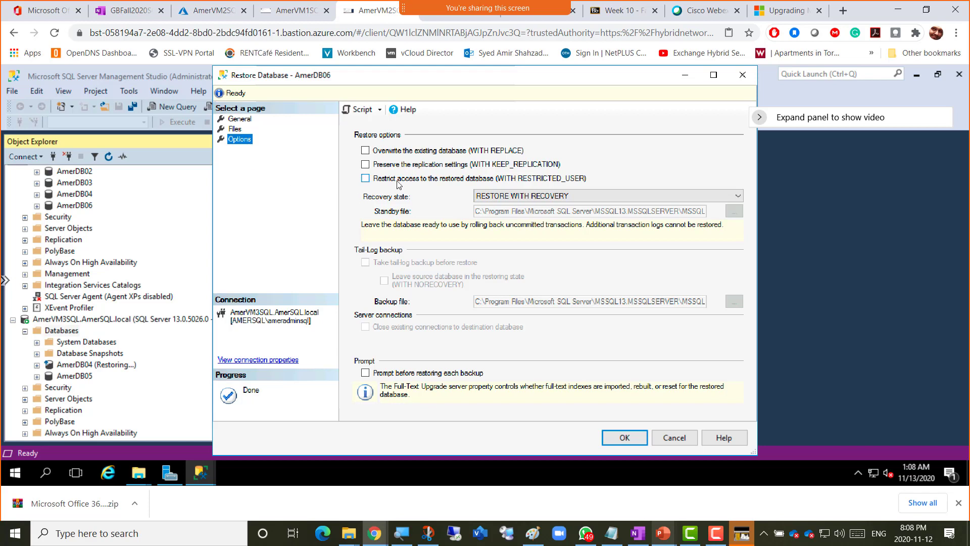
click(517, 198)
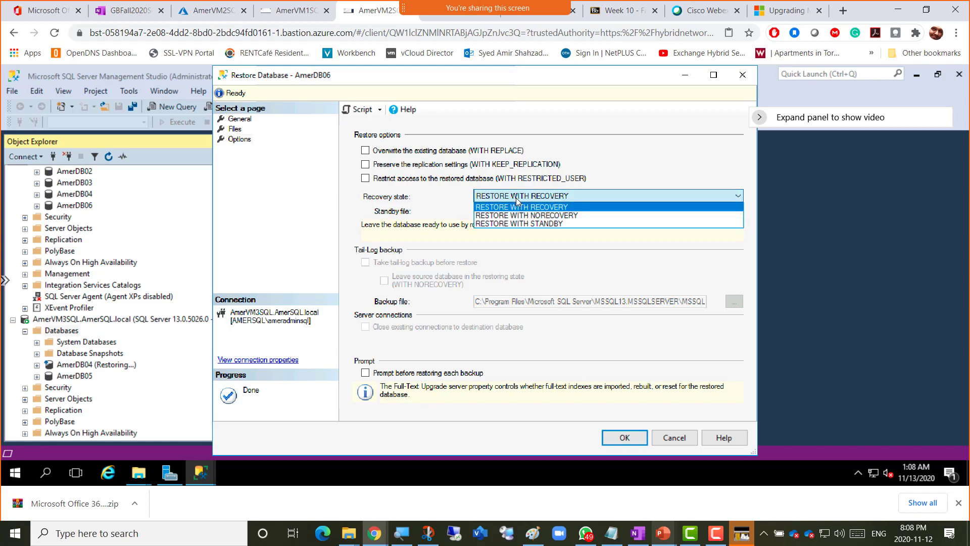
click(555, 215)
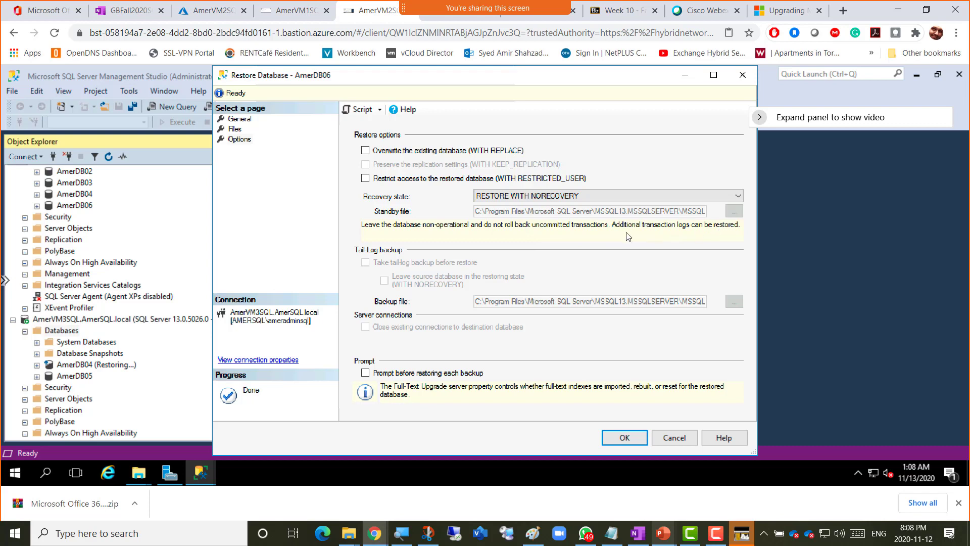
click(522, 197)
click(524, 210)
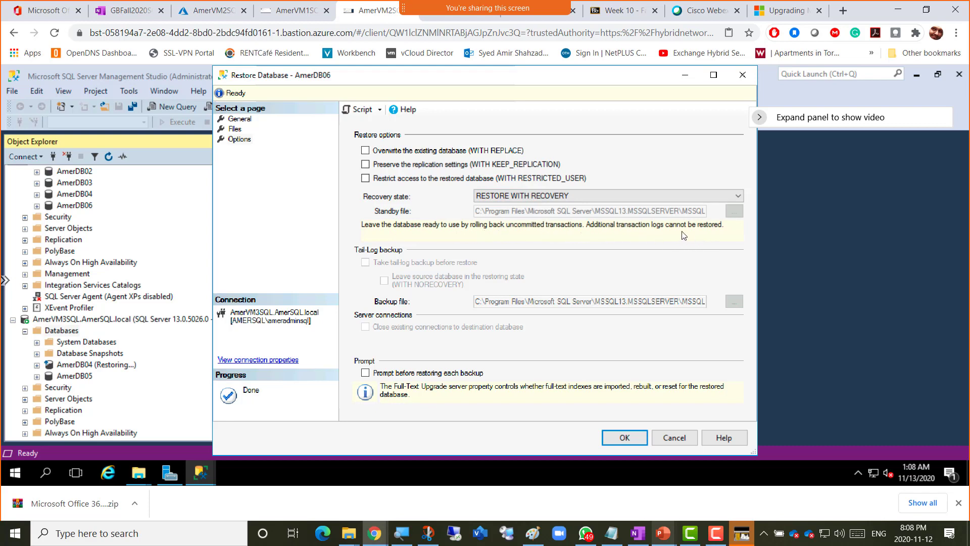
click(519, 198)
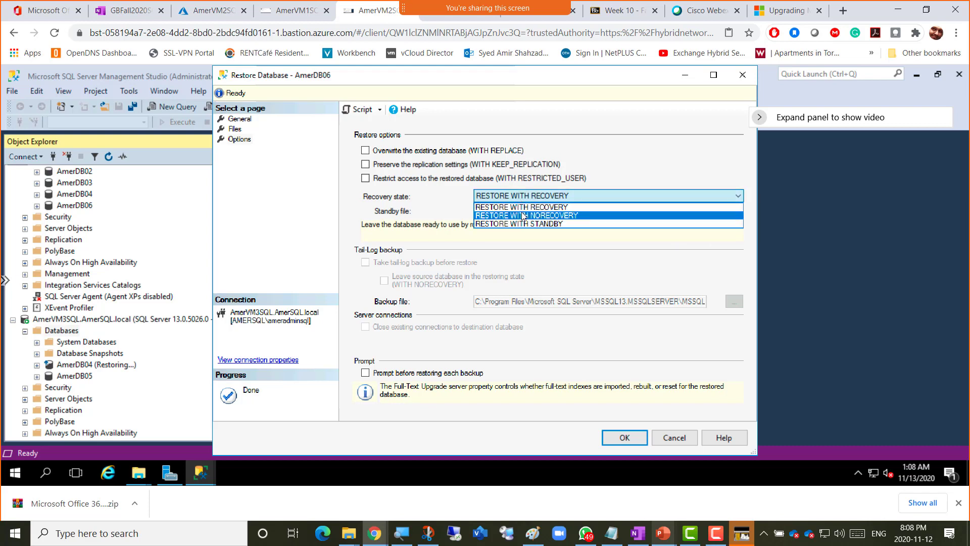
click(523, 216)
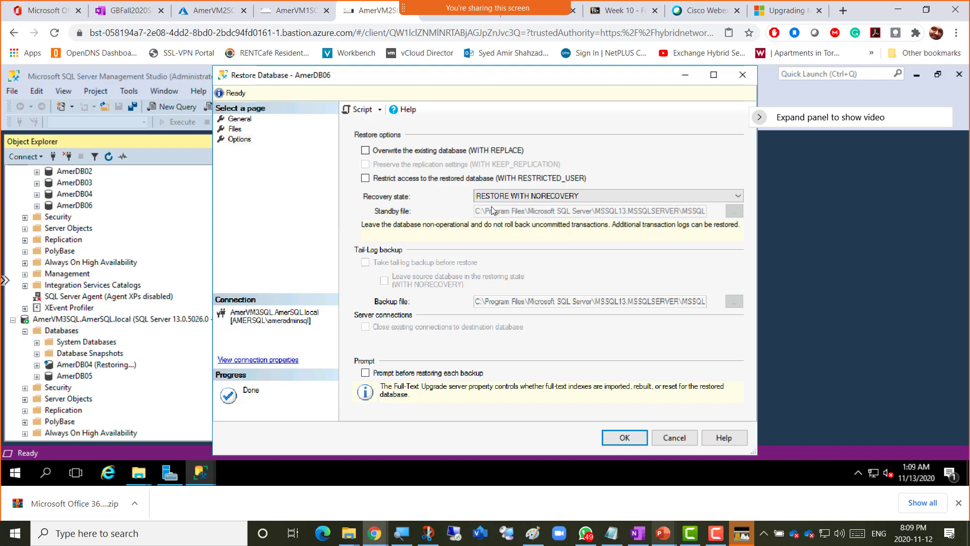
- Review the general settings of the restore, try to restore AmerDB06 on AmerVM3SQL, and open the details of the result
click(245, 141)
click(240, 119)
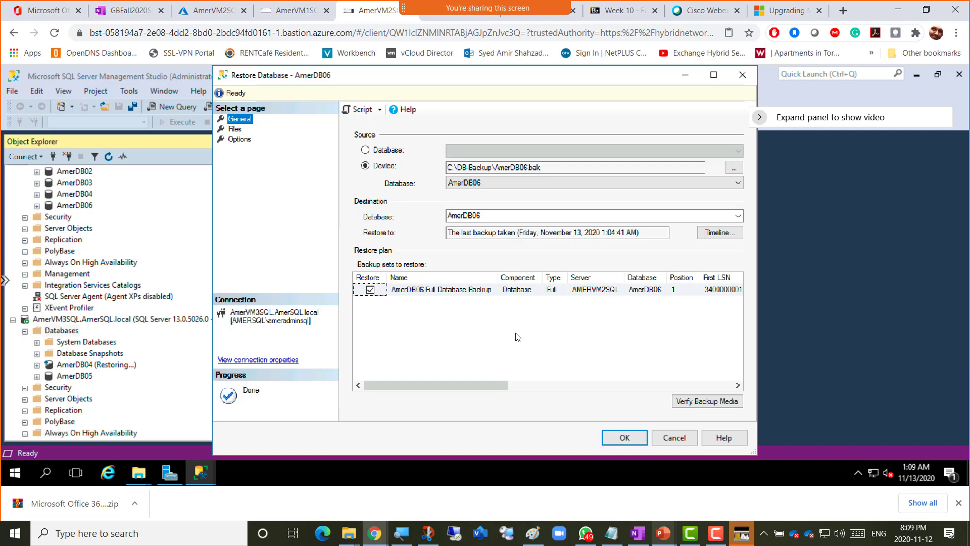
click(616, 443)
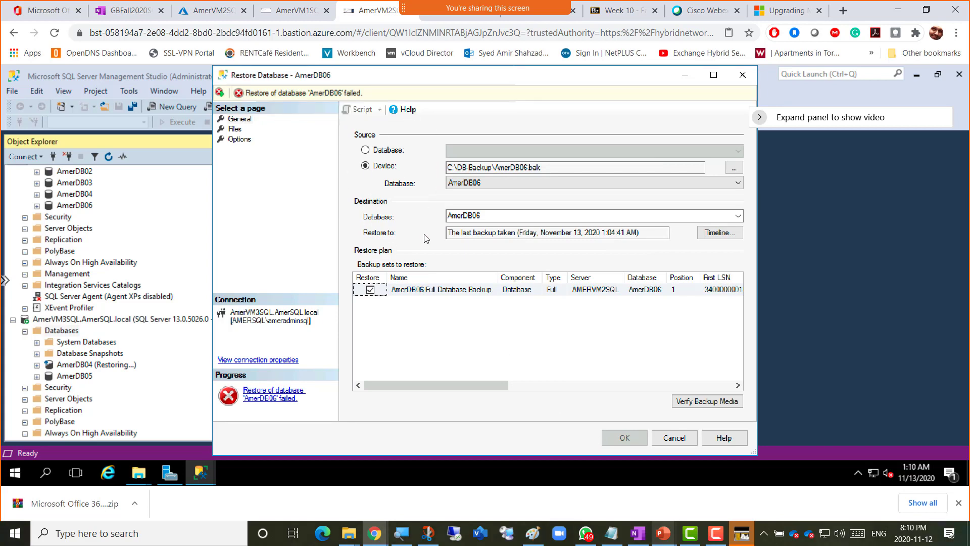
click(262, 94)
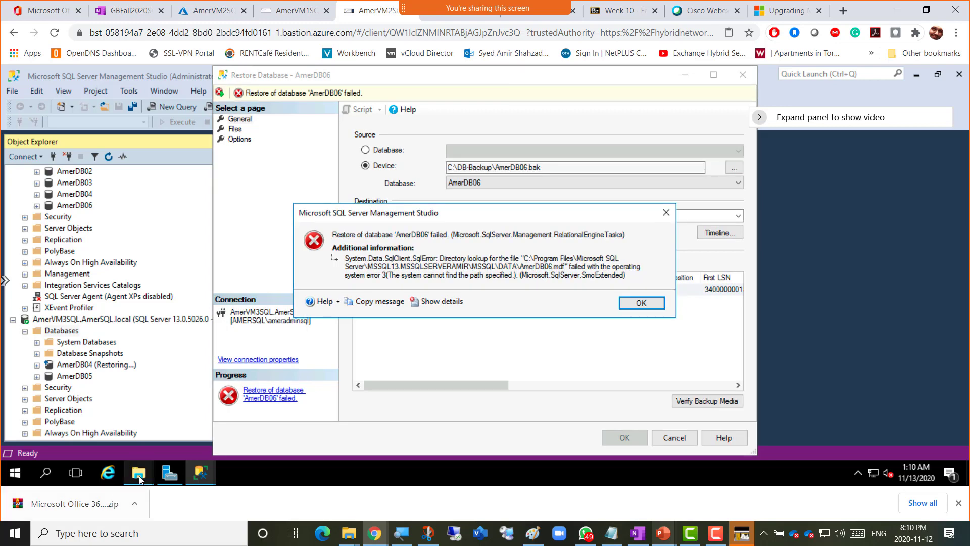
- Examine the SQL Server instance folders under C:\Program Files\Microsoft SQL Server on AmerVM2SQL, opening MSAS13.MSSQLSERVERAMIR, beside the restore message
mouse_move(139, 478)
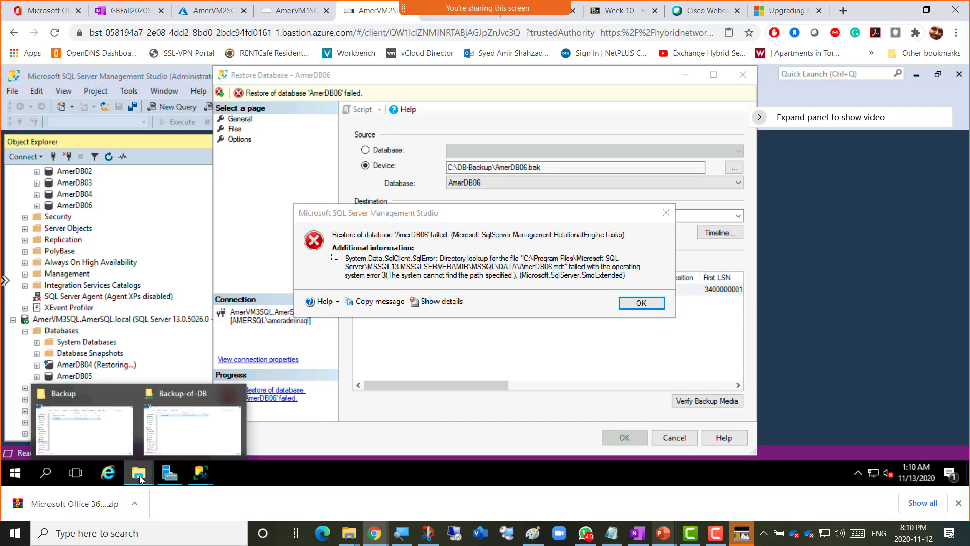
click(211, 391)
drag(437, 220, 492, 322)
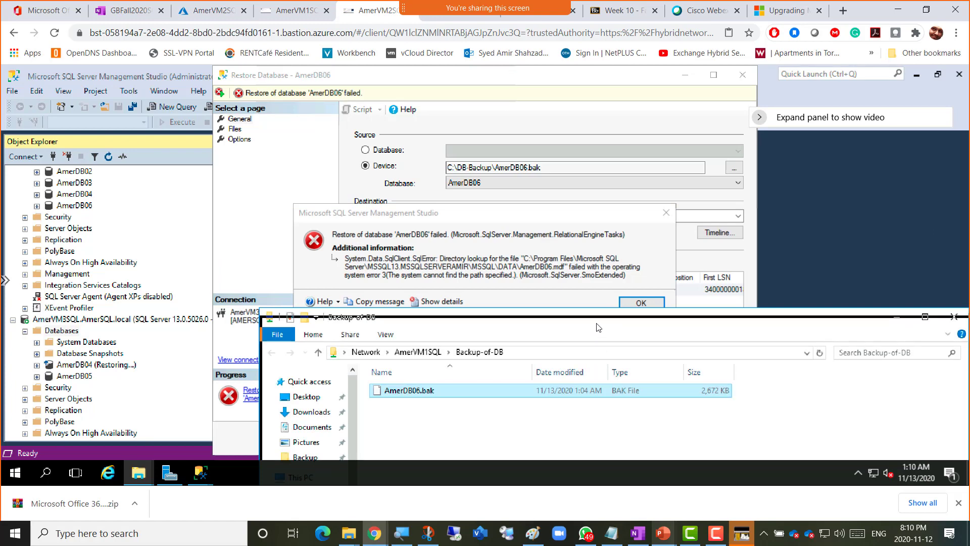
drag(590, 323, 601, 321)
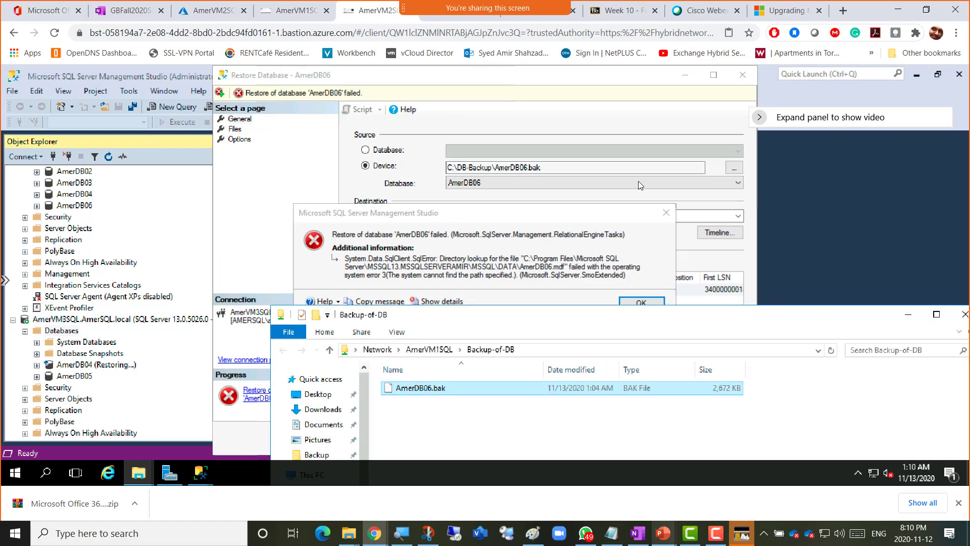
click(544, 353)
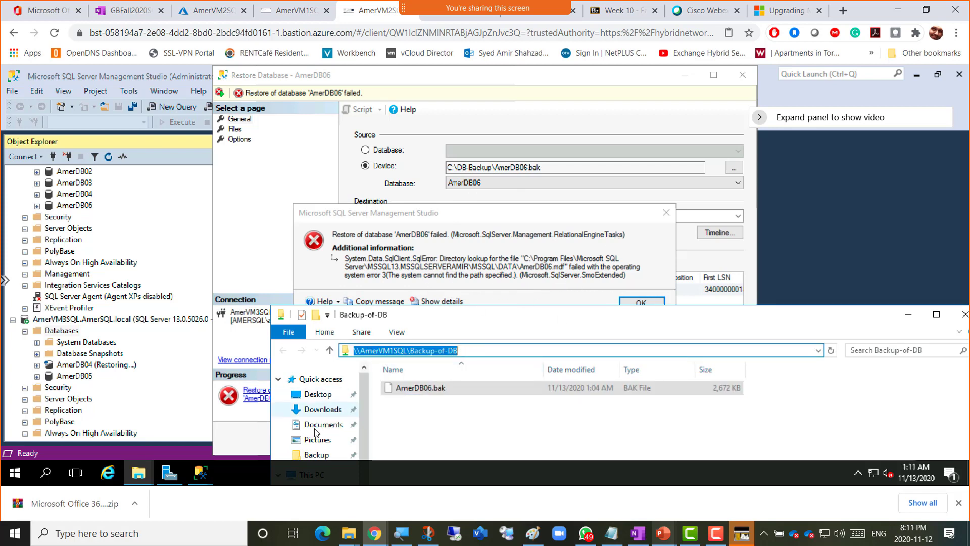
drag(423, 324, 430, 285)
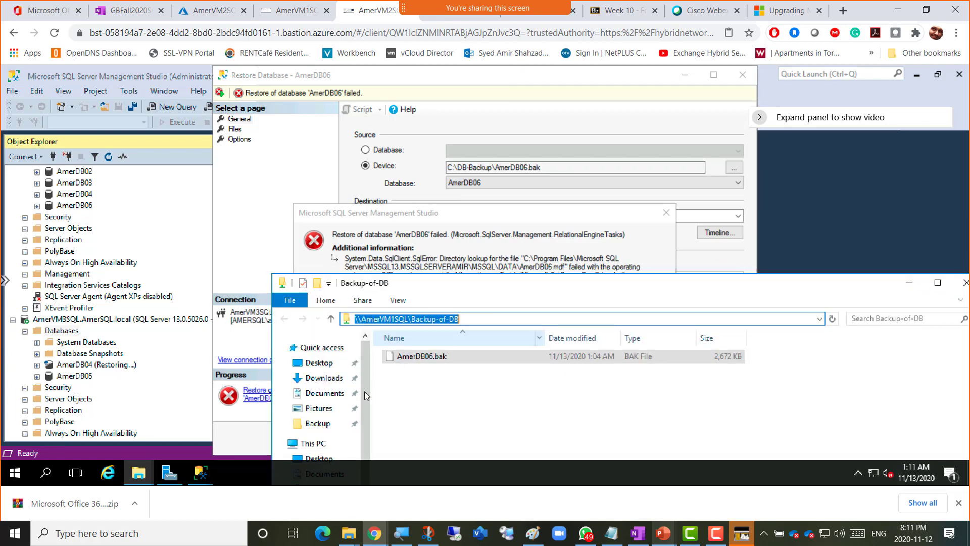
scroll(317, 423, down, 2)
click(317, 423)
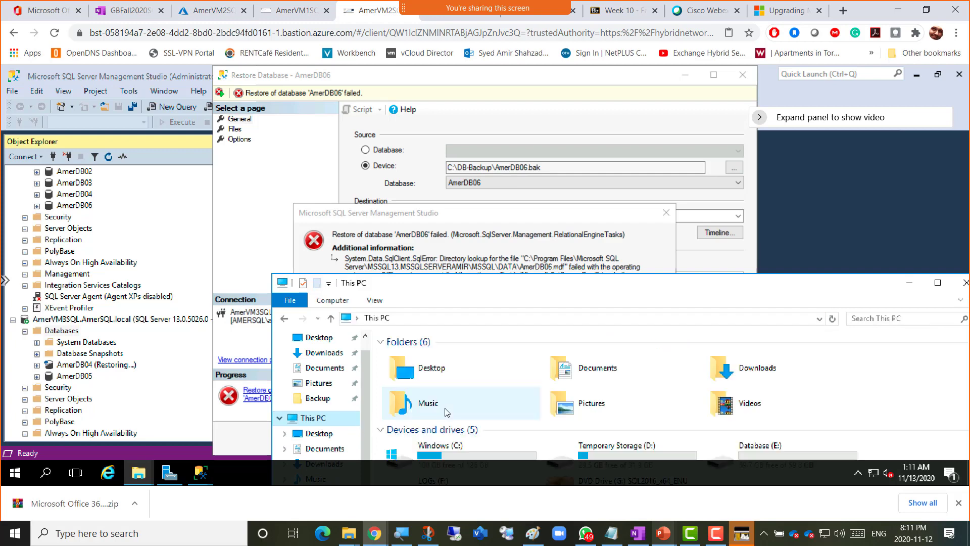
double_click(440, 453)
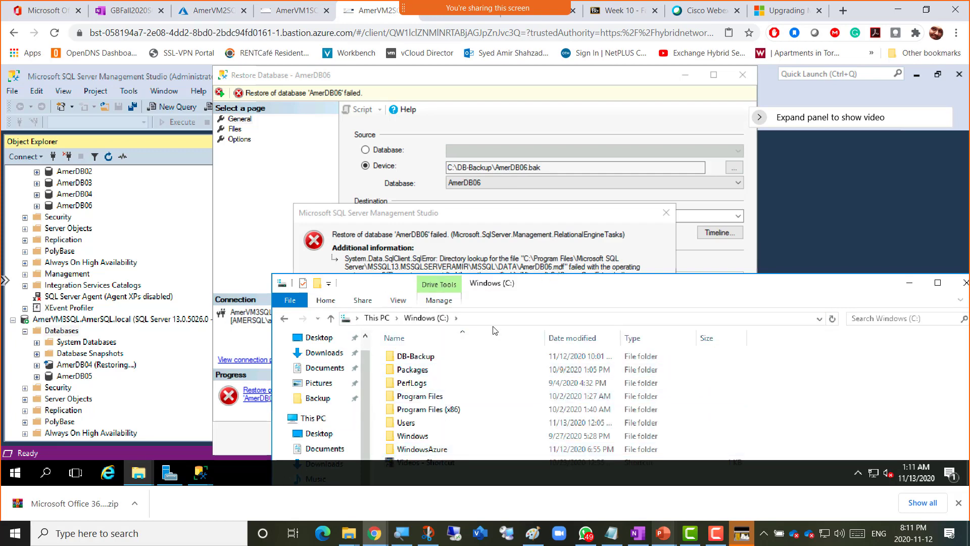
double_click(432, 399)
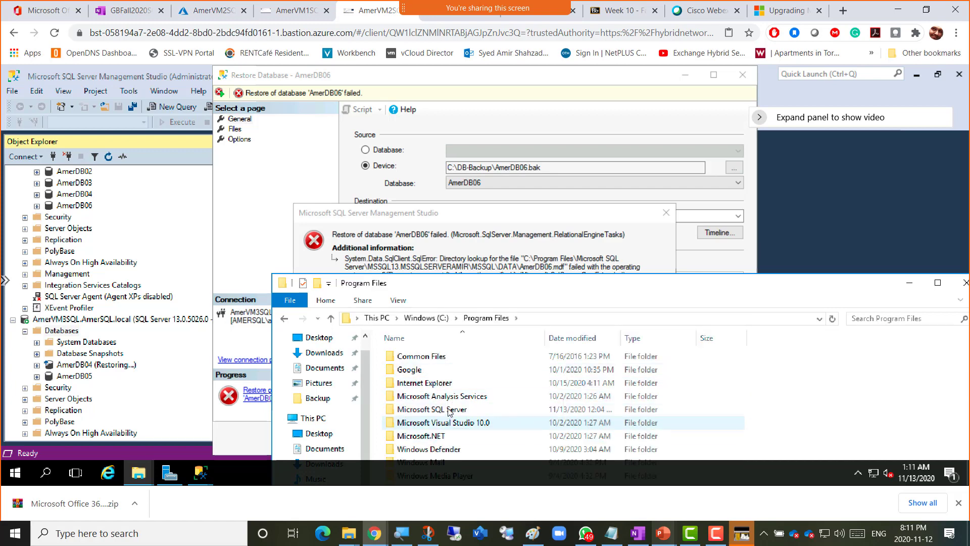
double_click(449, 410)
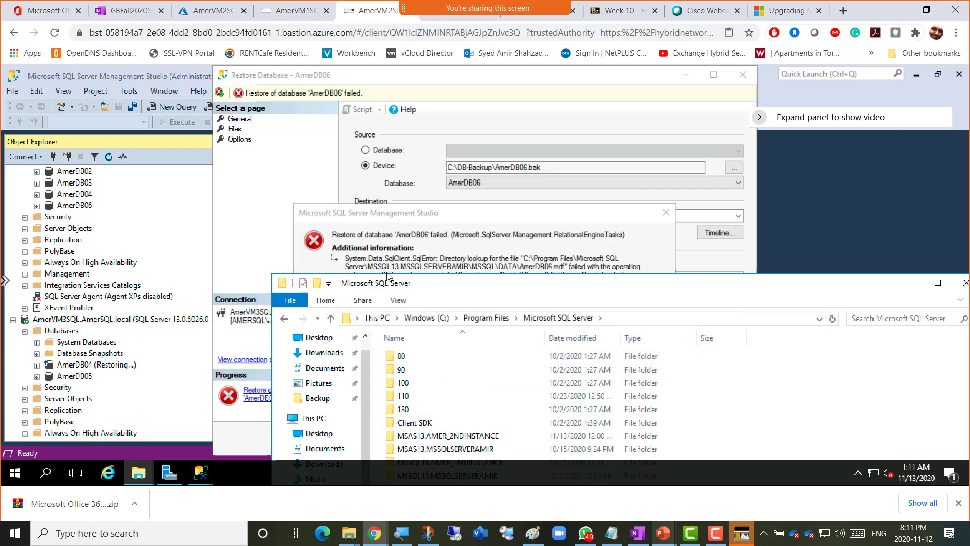
double_click(469, 449)
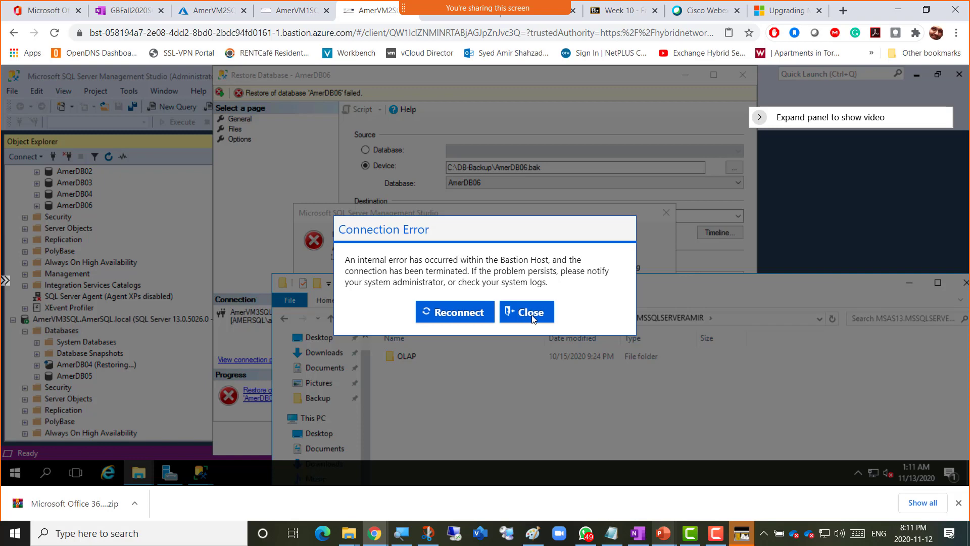
- Close the terminated bastion session, close SQL Server Configuration Manager on AmerVM3SQL and switch to SQL Server Management Studio there
click(532, 317)
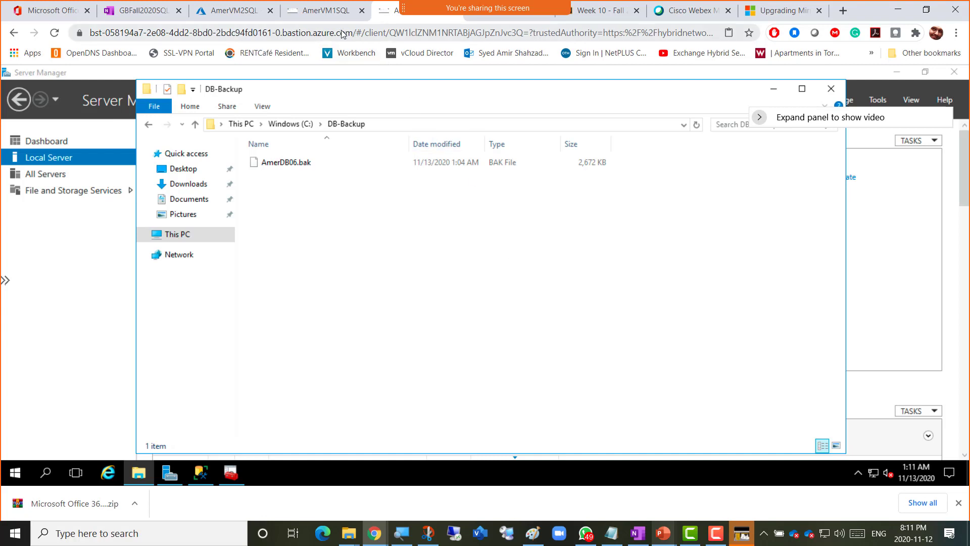
click(71, 155)
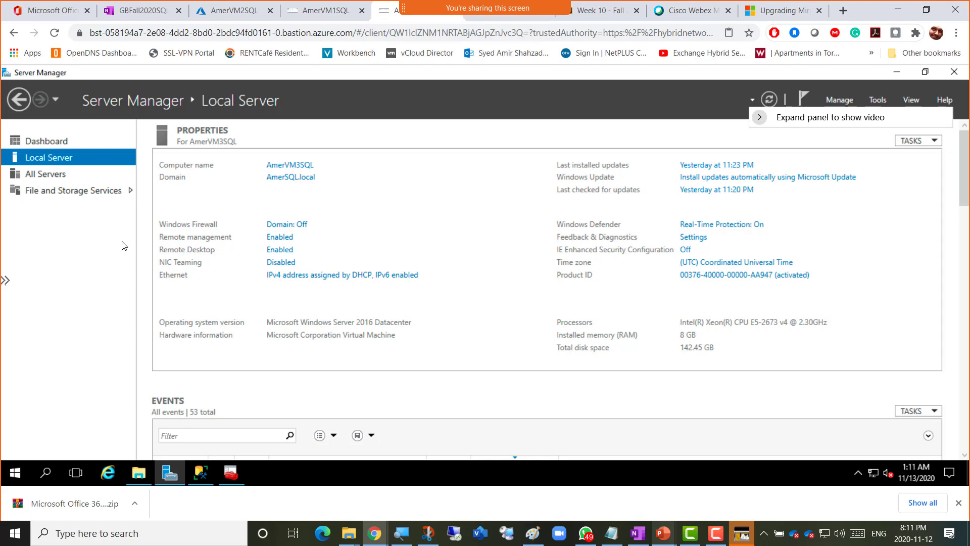
click(231, 474)
click(231, 474)
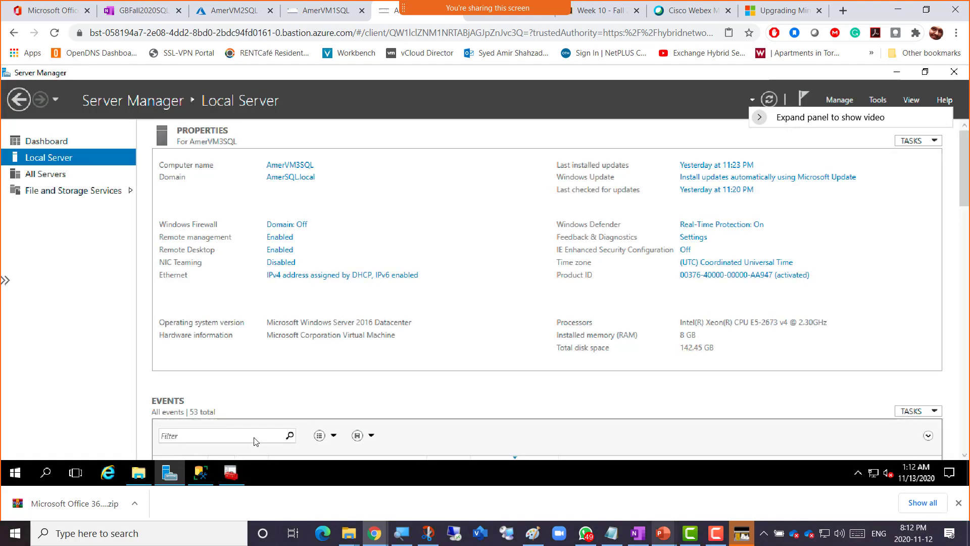
click(231, 474)
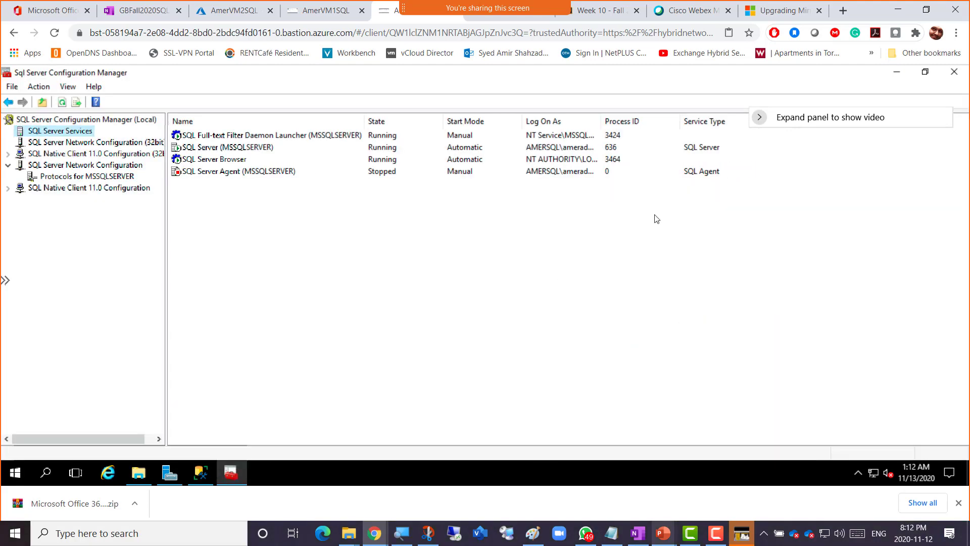
click(954, 72)
click(200, 472)
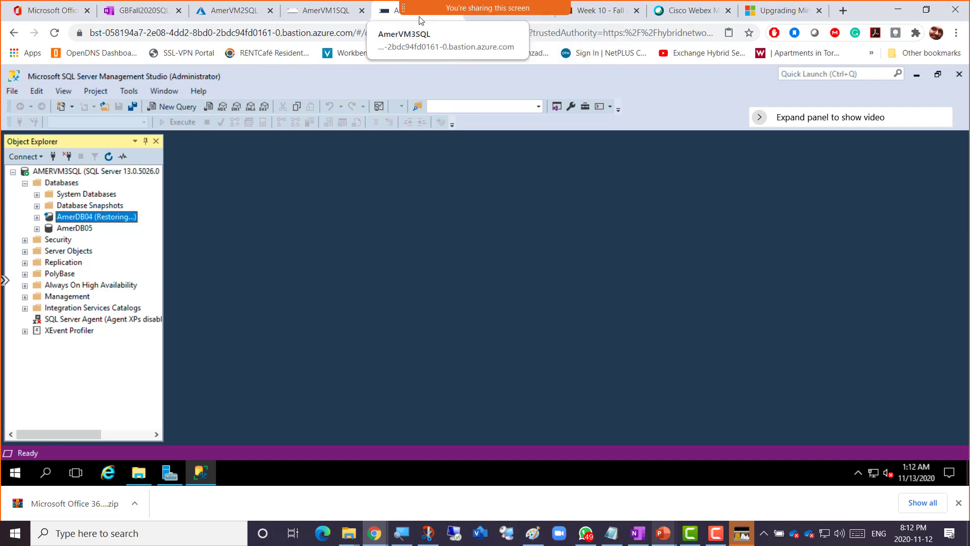
- Return to the AmerVM2SQL Bastion page in the Azure portal and reconnect to that virtual machine in a new window
click(487, 11)
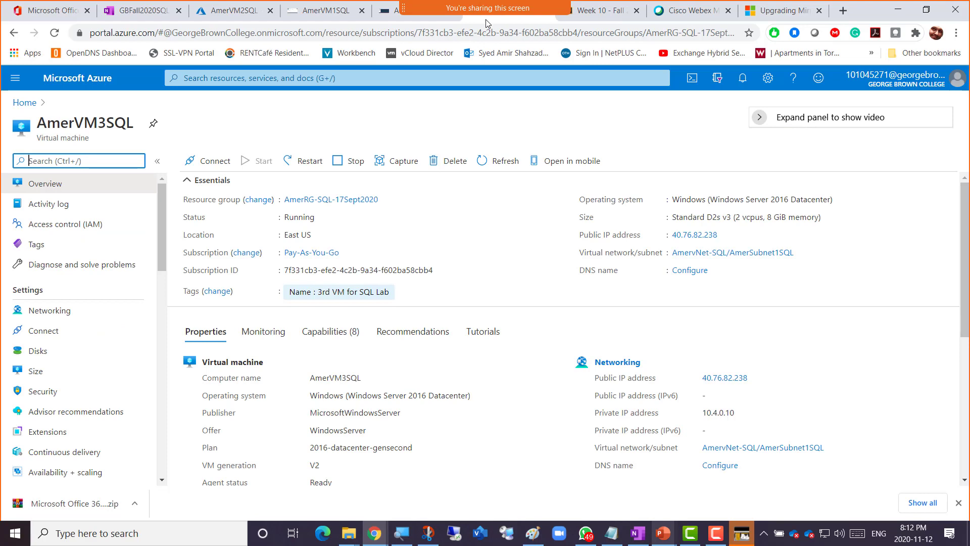
click(424, 16)
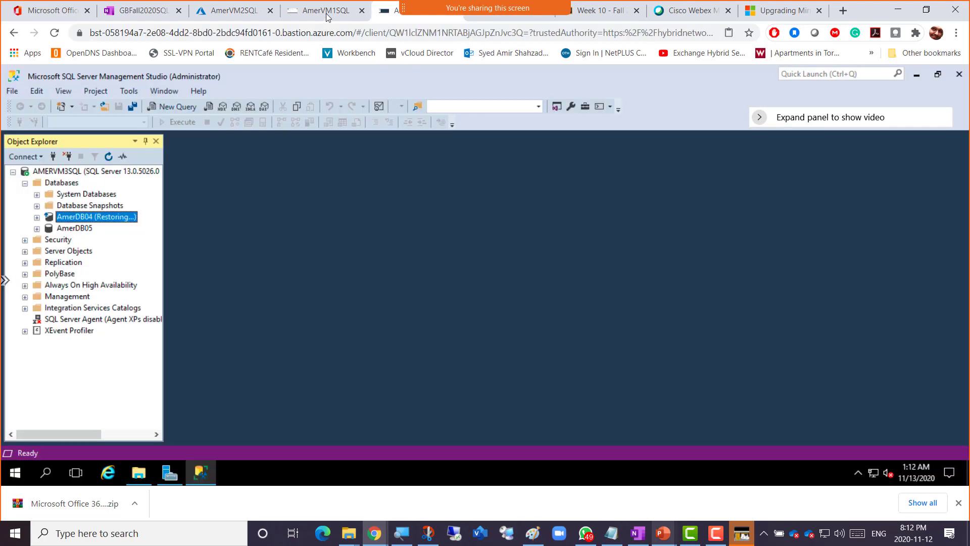
click(239, 13)
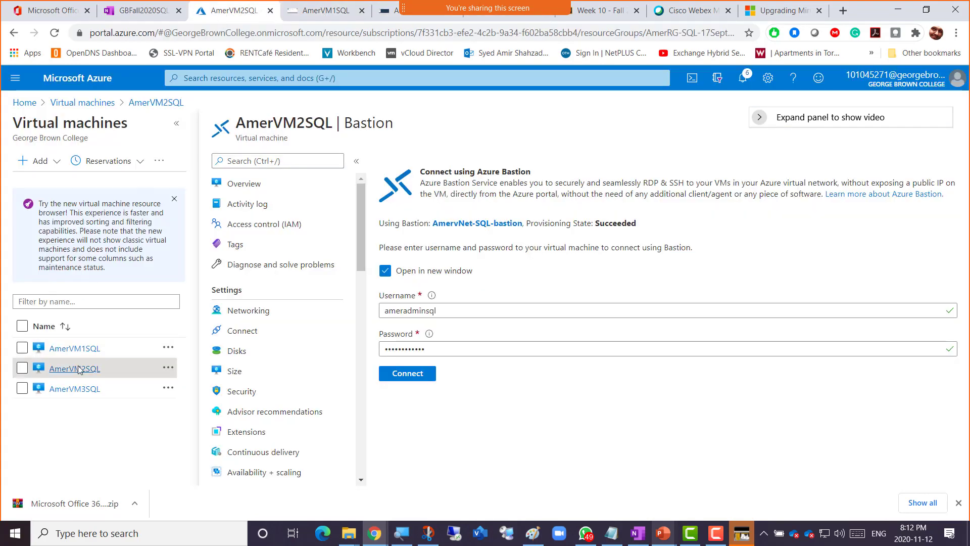
click(406, 374)
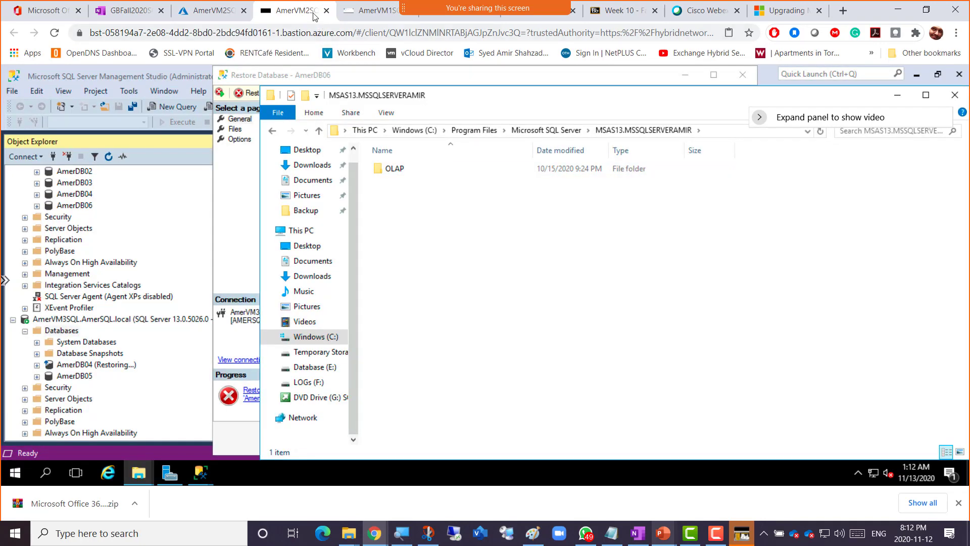
- Reorder the browser tabs so the AmerVM2SQL session follows AmerVM1SQL, and check the AmerVM1SQL and AmerVM3SQL sessions before returning to AmerVM2SQL
click(367, 15)
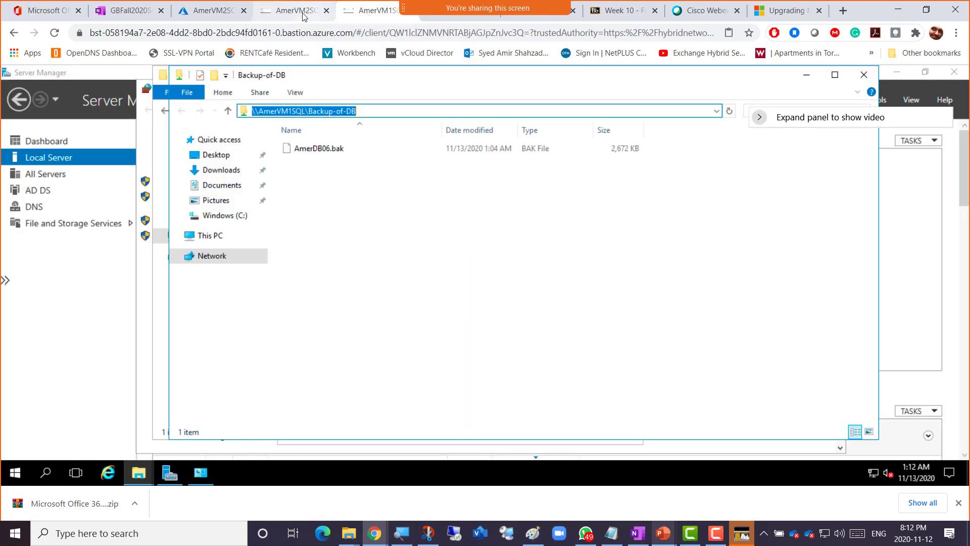
drag(313, 20, 392, 19)
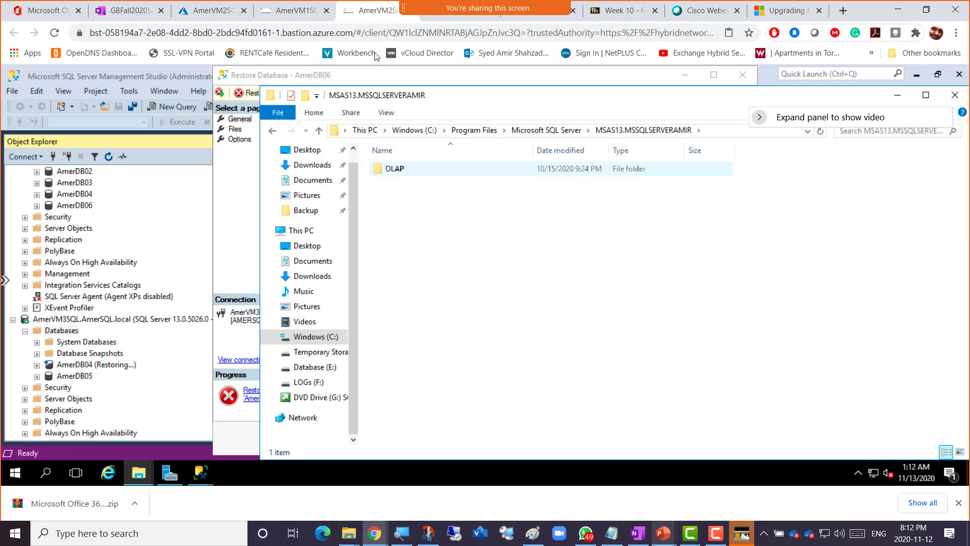
click(297, 15)
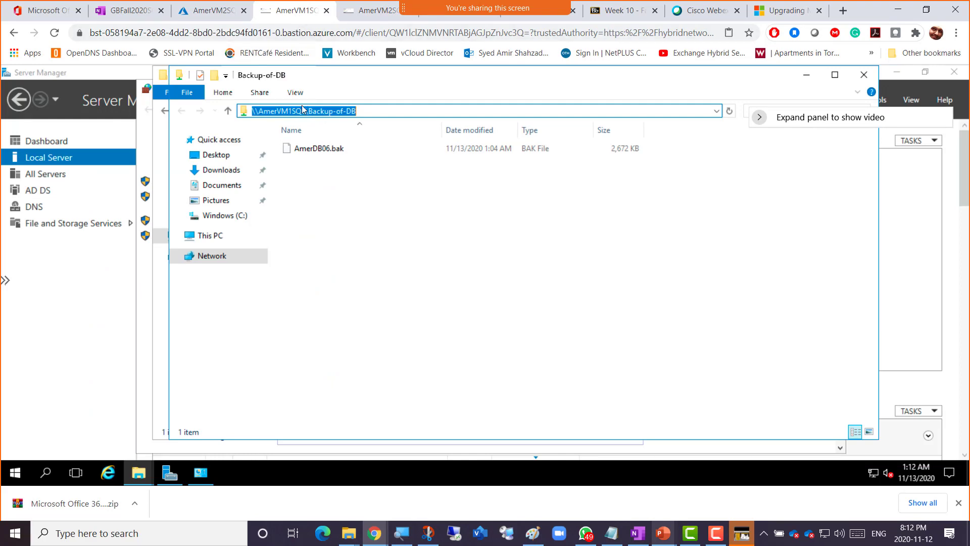
click(449, 19)
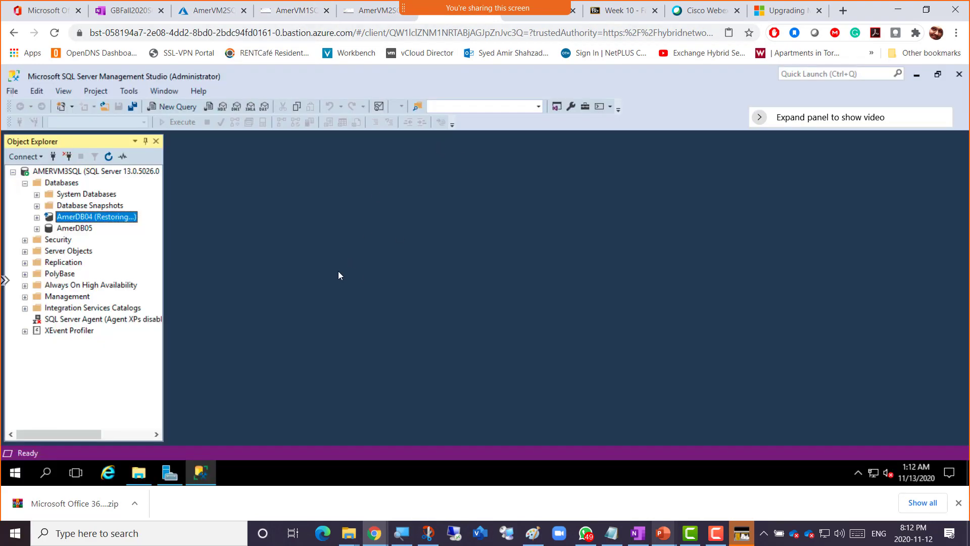
right_click(71, 184)
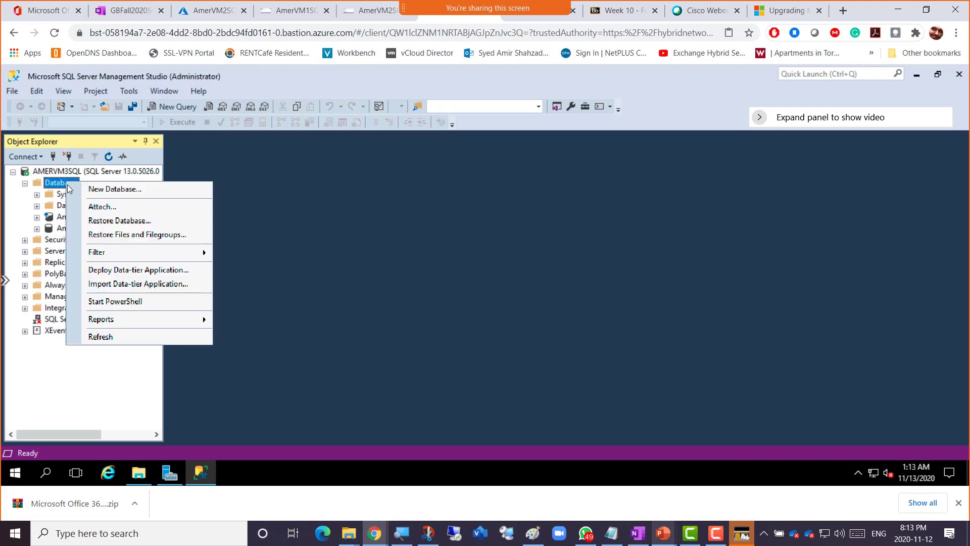
click(364, 17)
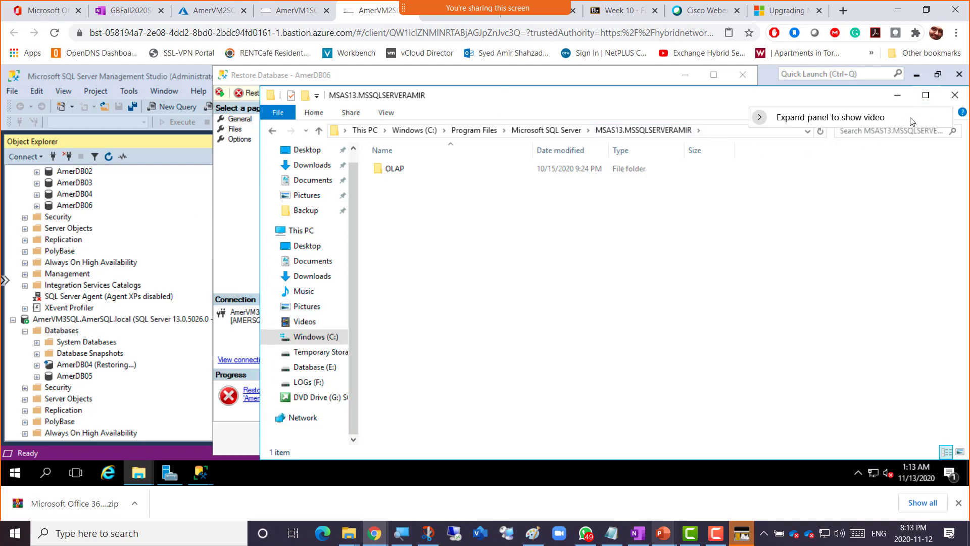
- Minimise the MSAS13.MSSQLSERVERAMIR folder window, dismiss the error message and close the AmerDB06 restore
click(897, 96)
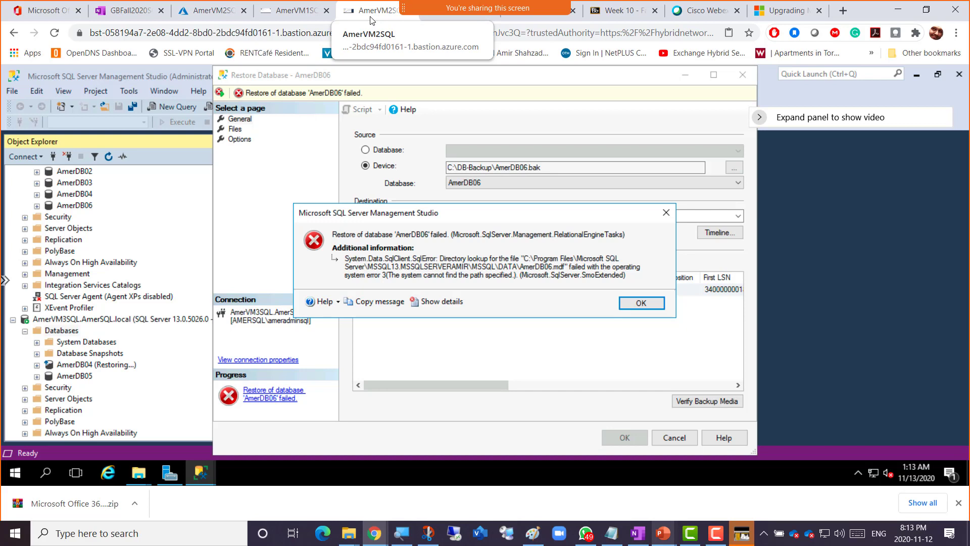
key(Escape)
key(Escape)
- Start a new database restore on AmerVM3SQL.AmerSQL.local with a device as the source and browse for a backup file to add
right_click(59, 331)
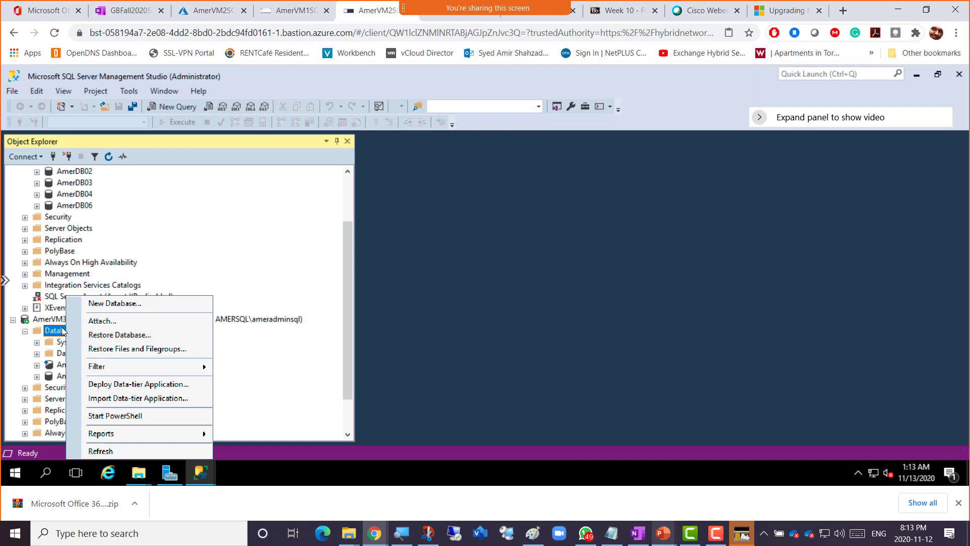
click(118, 336)
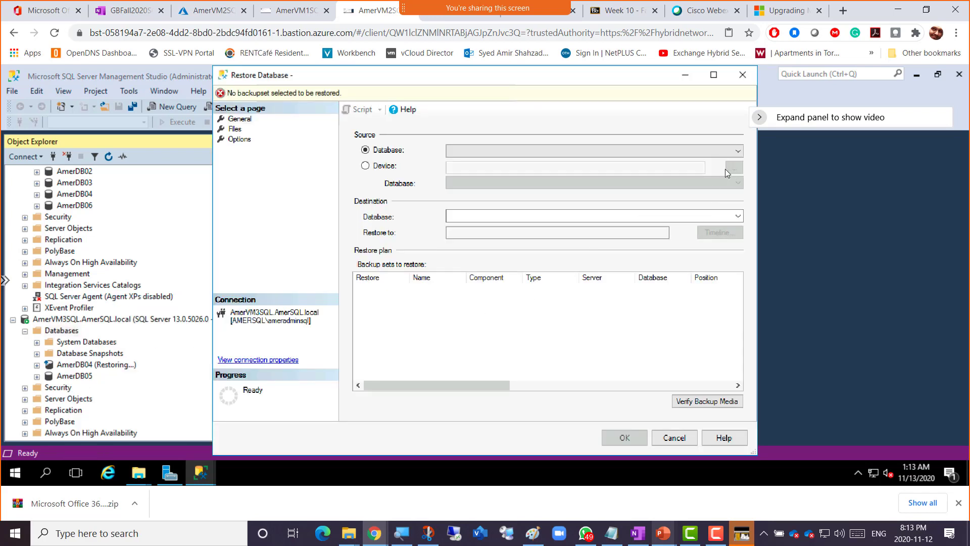
click(388, 166)
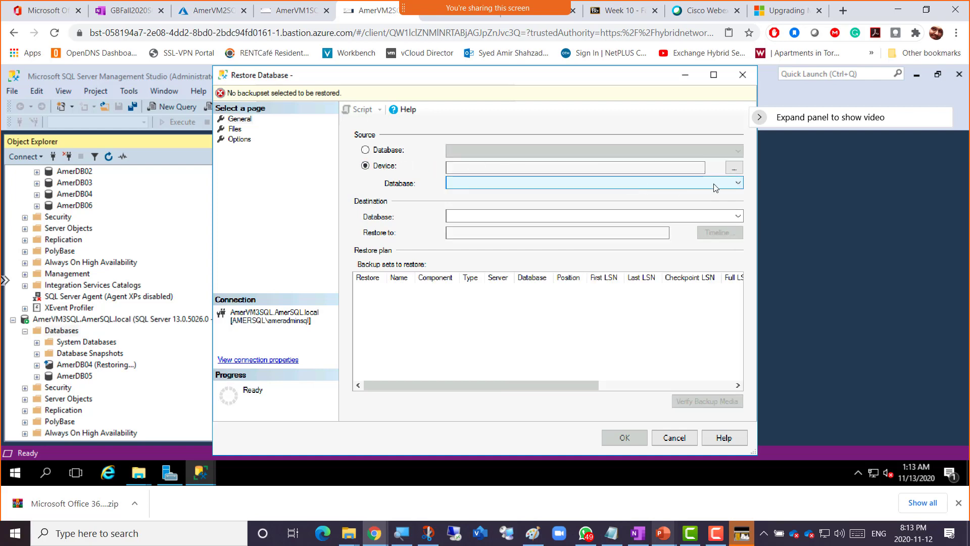
click(734, 168)
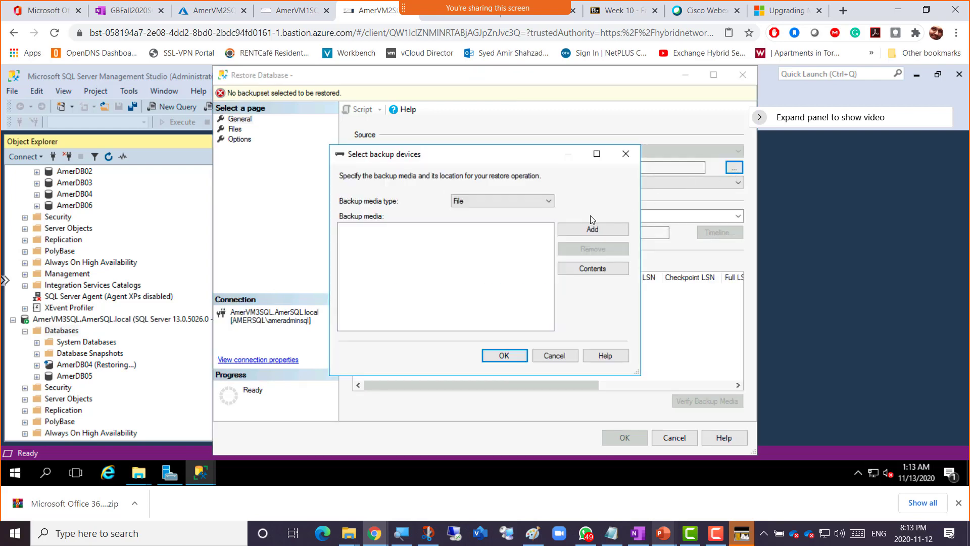
click(592, 229)
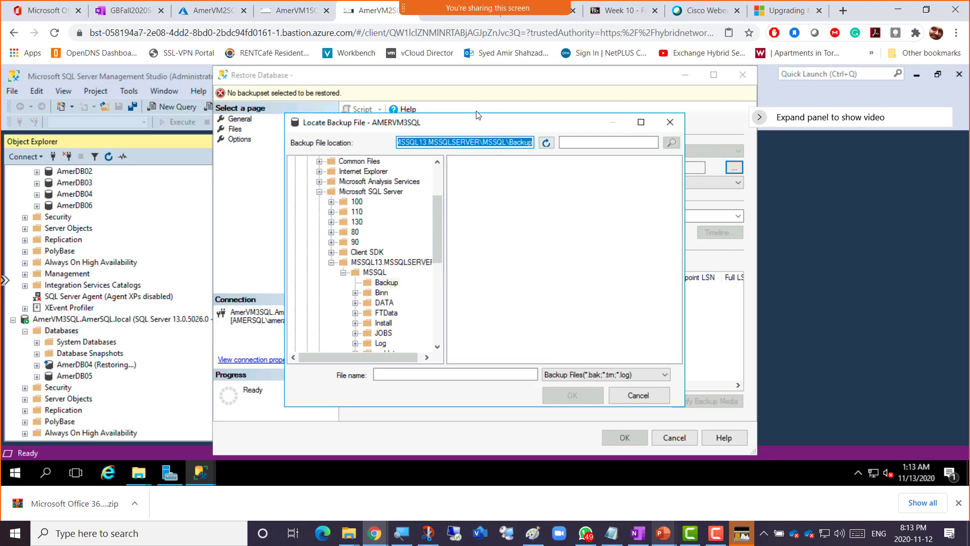
- Copy the default backup file location path offered for AMERVM3SQL
drag(559, 126, 582, 127)
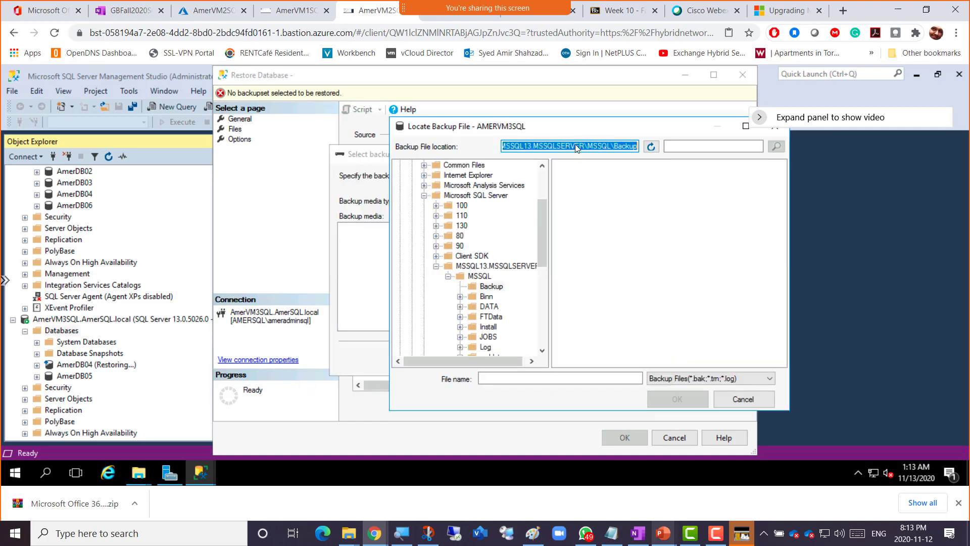
right_click(576, 147)
click(606, 185)
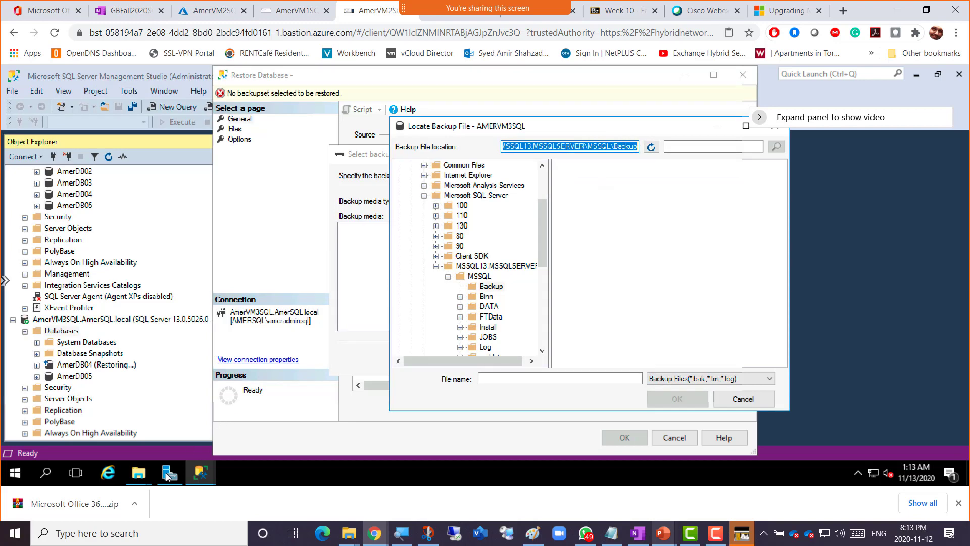
- Try to open the copied MSSQL13.MSSQLSERVER\MSSQL\Backup path in File Explorer on AmerVM2SQL, and close the folder window
mouse_move(140, 480)
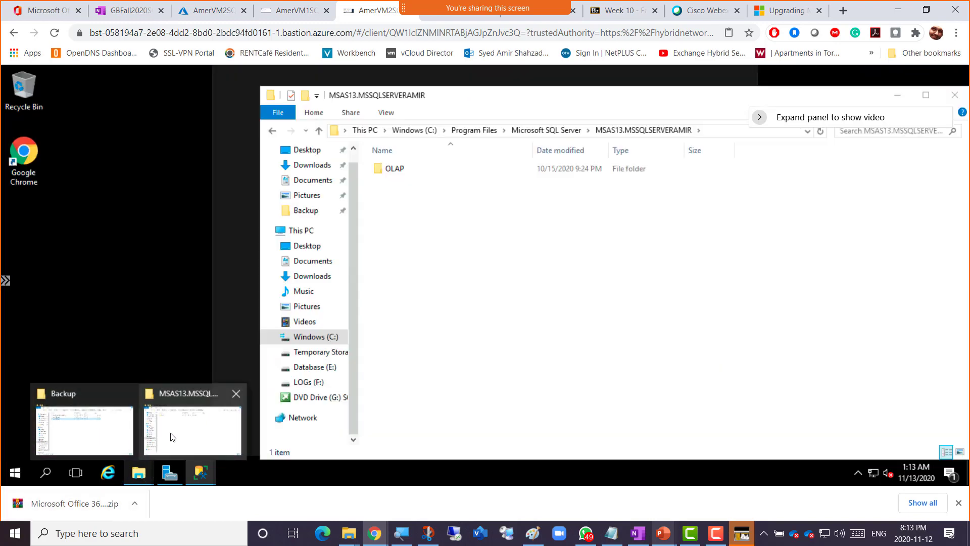
click(171, 435)
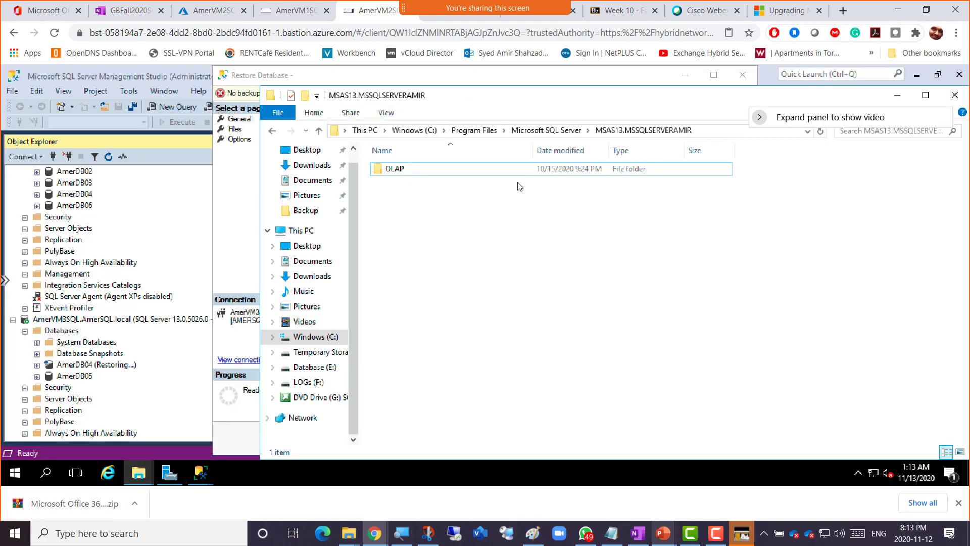
click(709, 132)
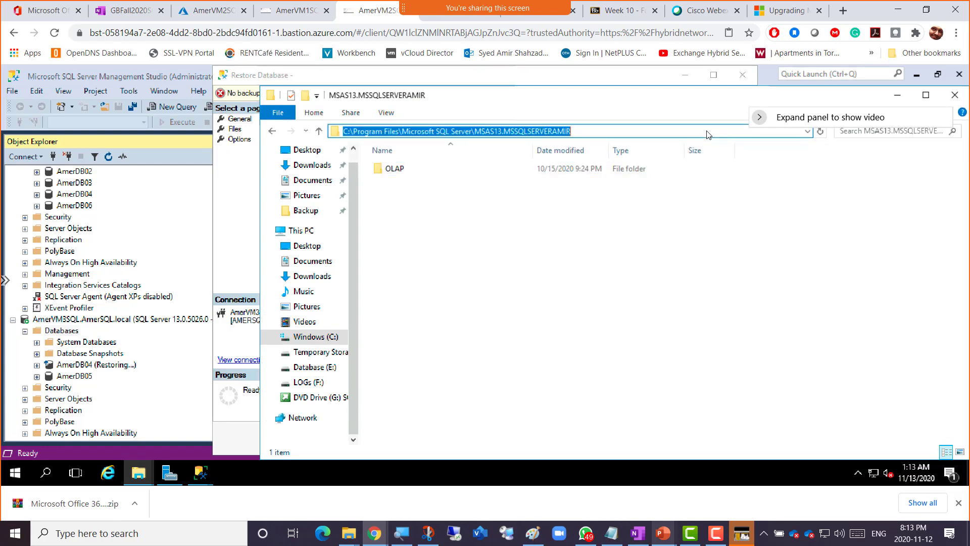
key(ctrl+v)
key(Return)
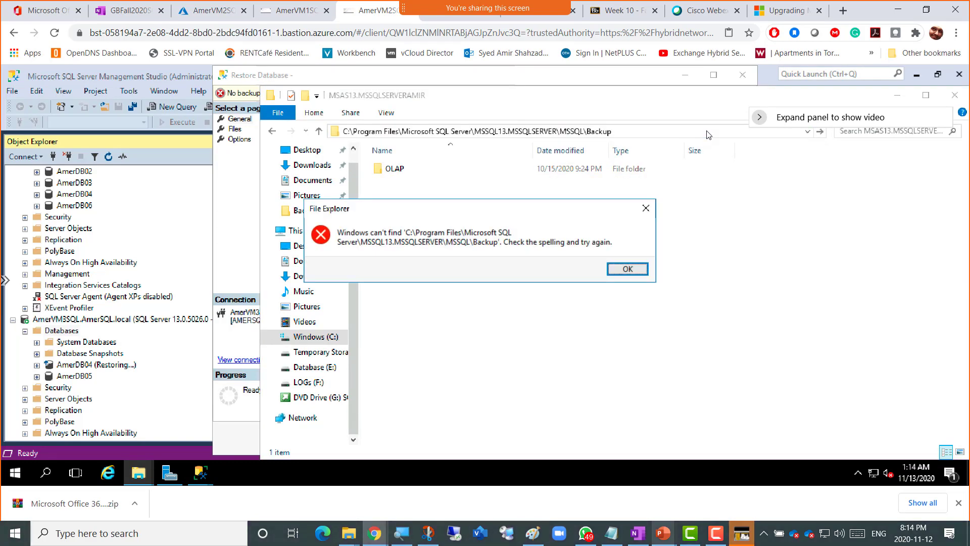
click(627, 270)
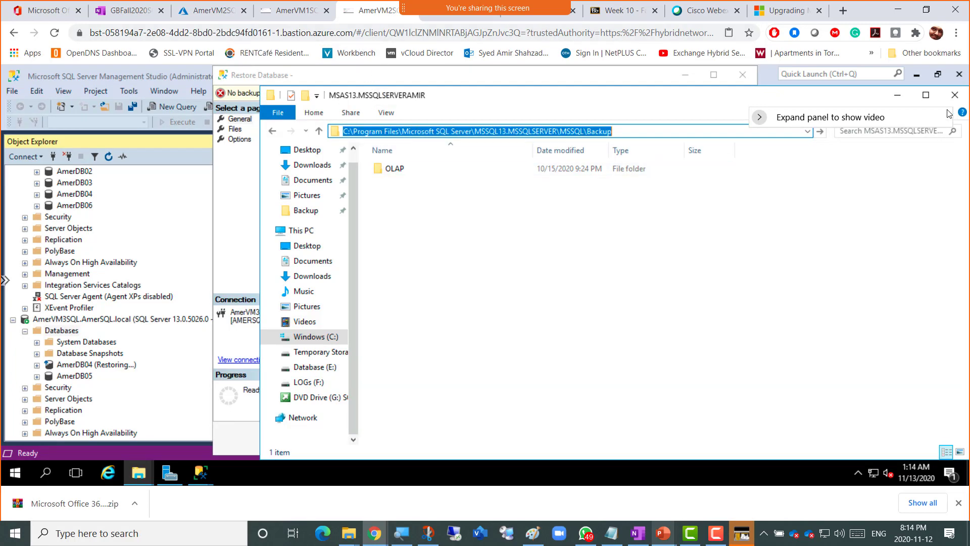
click(955, 95)
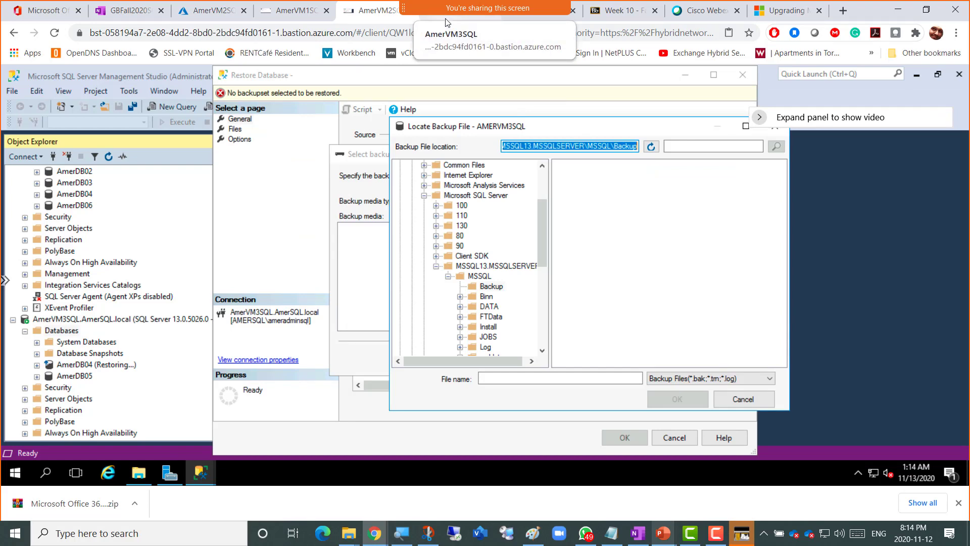
- Open C:\Program Files\Microsoft SQL Server\MSSQL13.MSSQLSERVER\MSSQL\Backup in File Explorer on AmerVM3SQL
click(447, 21)
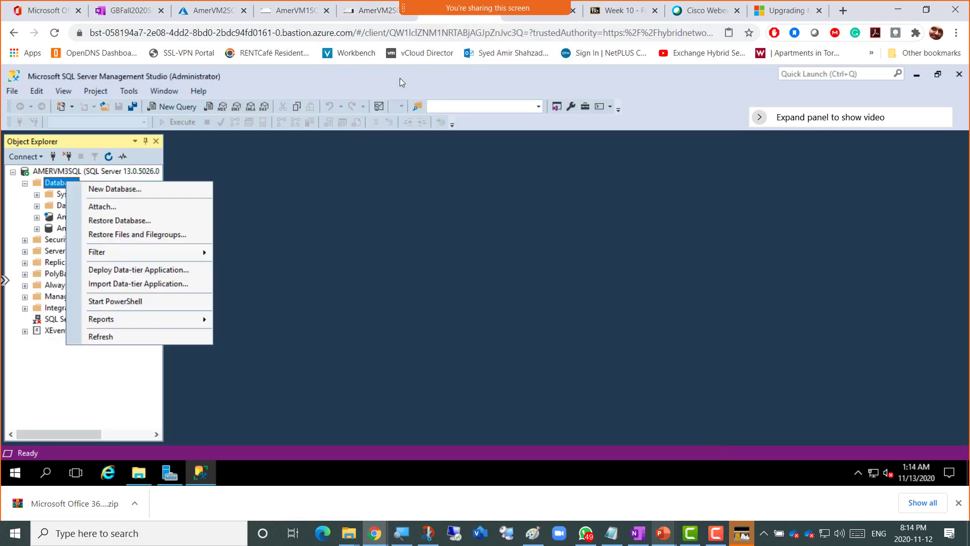
click(368, 18)
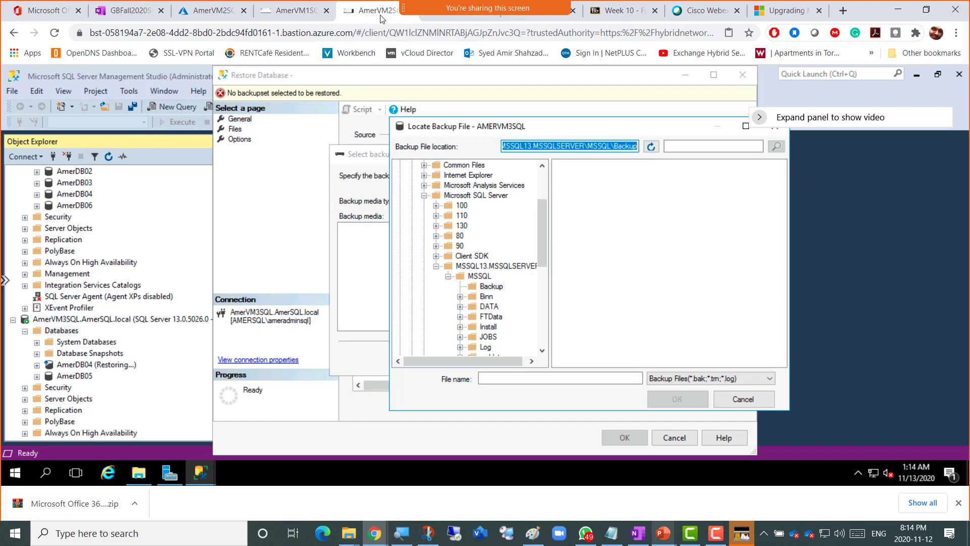
click(448, 20)
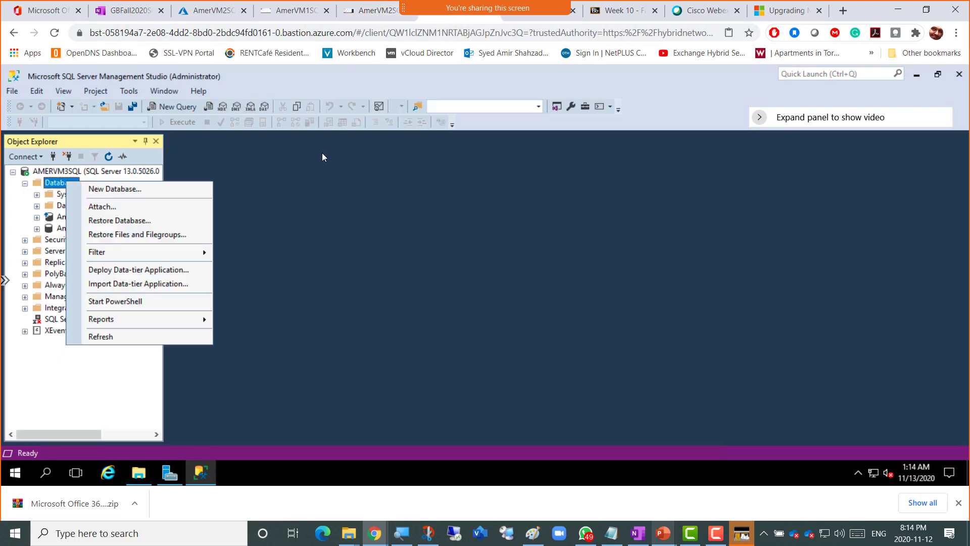
click(277, 260)
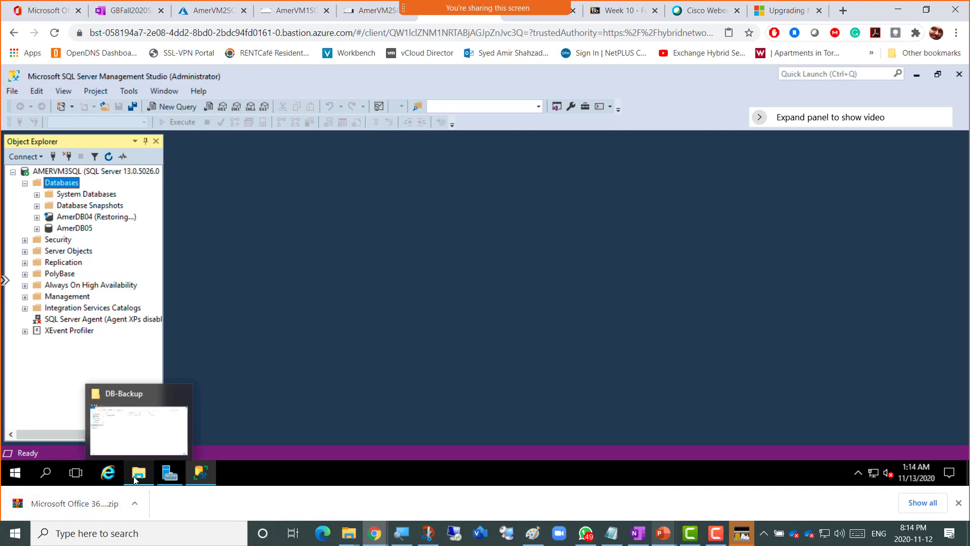
click(192, 419)
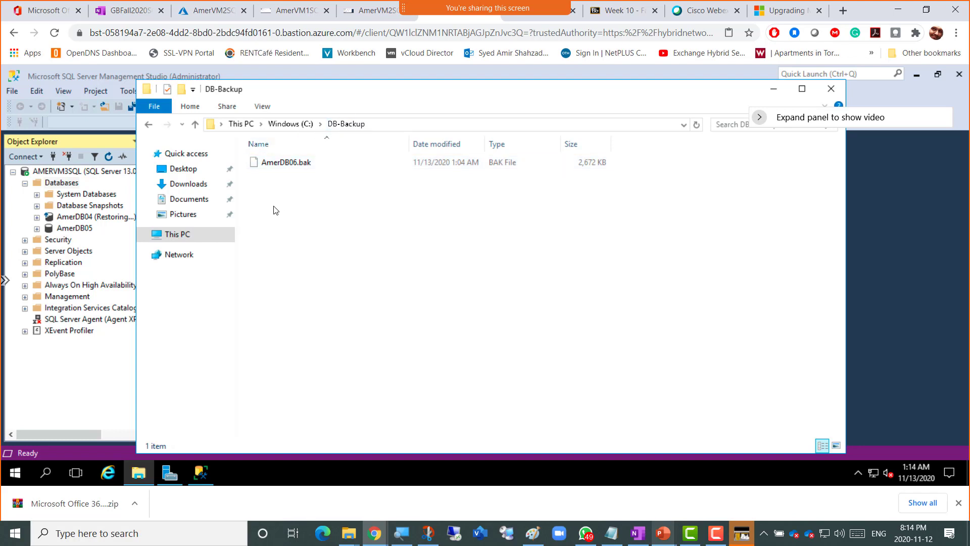
click(399, 127)
text(C:\Program Files\Microsoft SQL Server\MSSQL13.MSSQLSERVER\MSSQL\Backup)
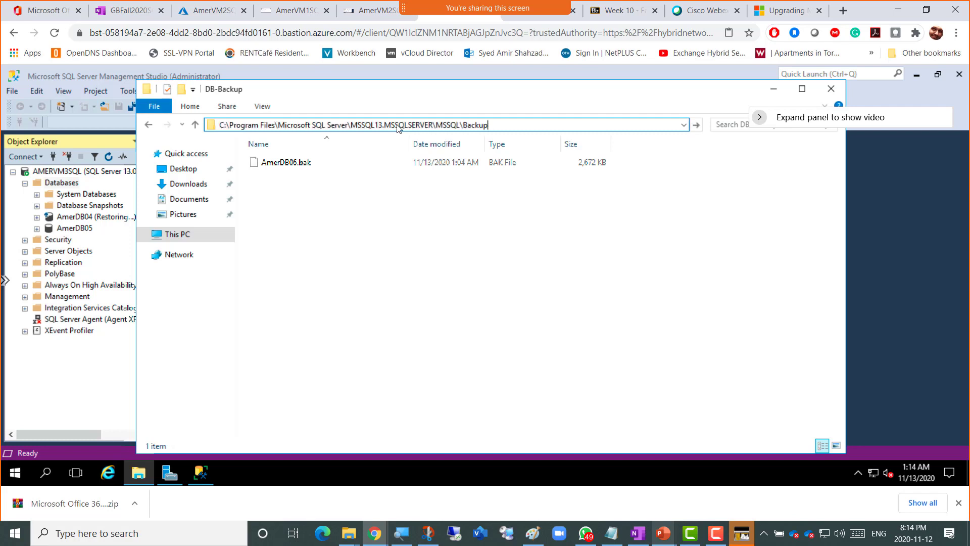
key(Return)
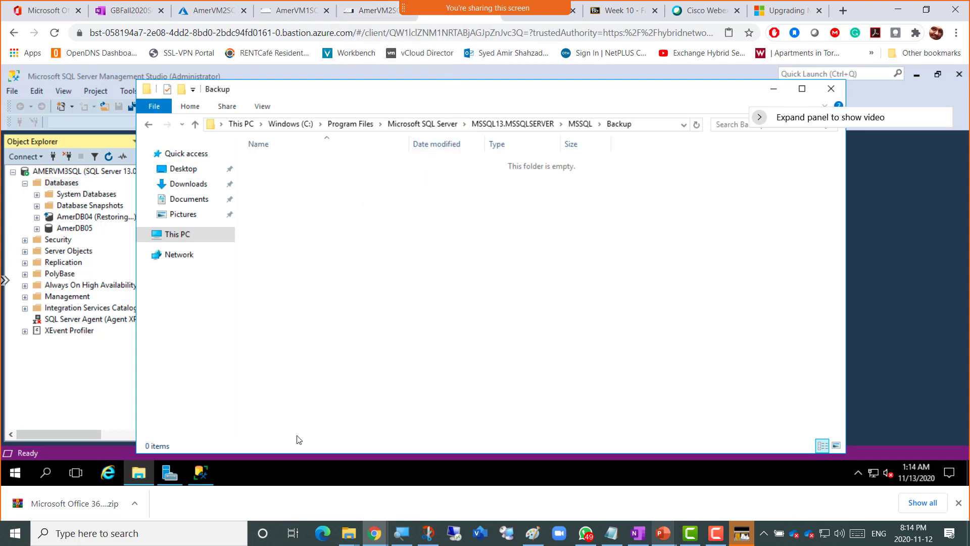
- Open a second File Explorer window on AmerVM3SQL and copy AmerDB06.bak from C:\DB-Backup
mouse_move(141, 478)
right_click(140, 474)
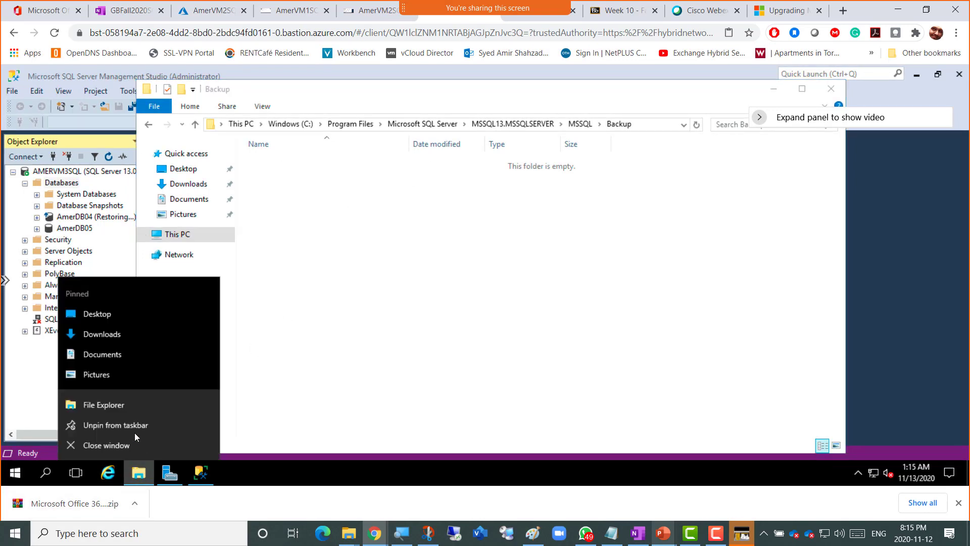
click(105, 402)
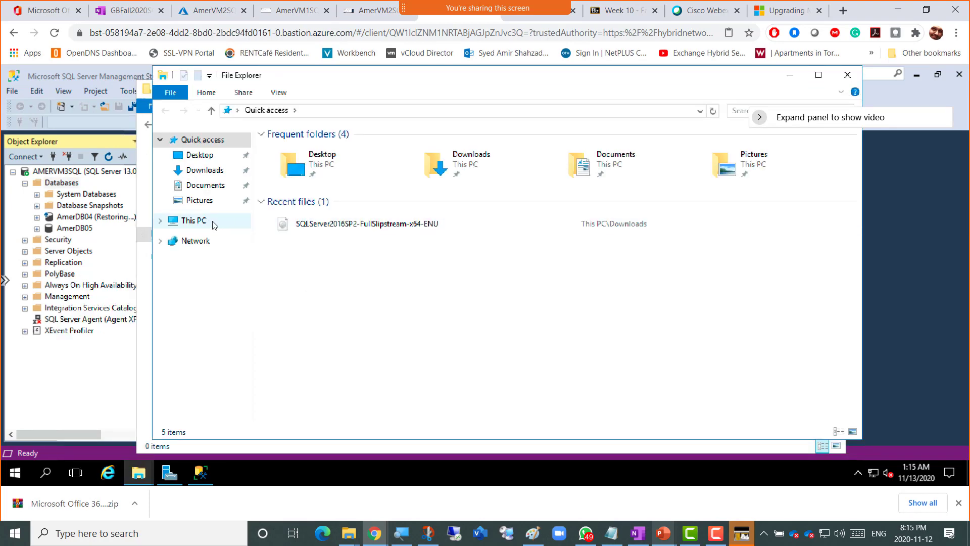
click(191, 220)
double_click(331, 247)
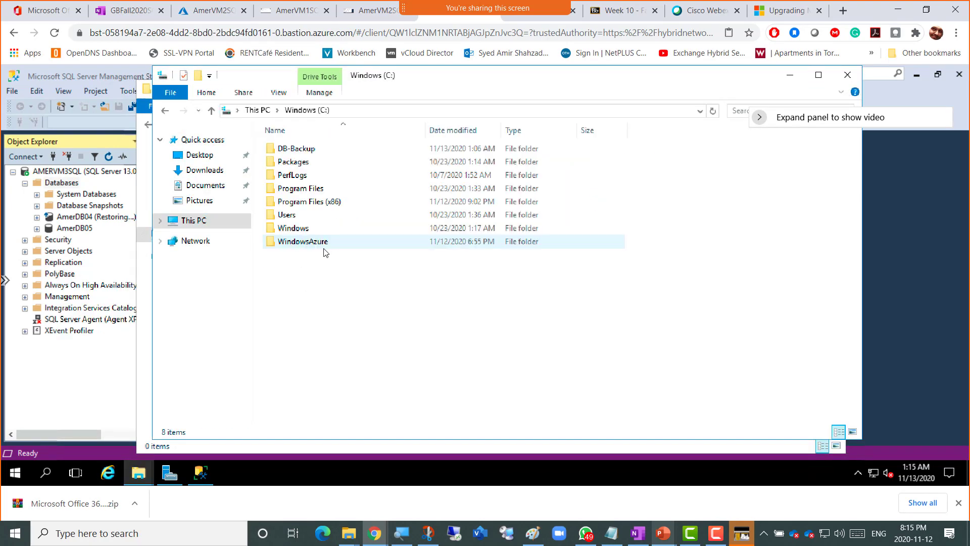
double_click(297, 151)
right_click(297, 151)
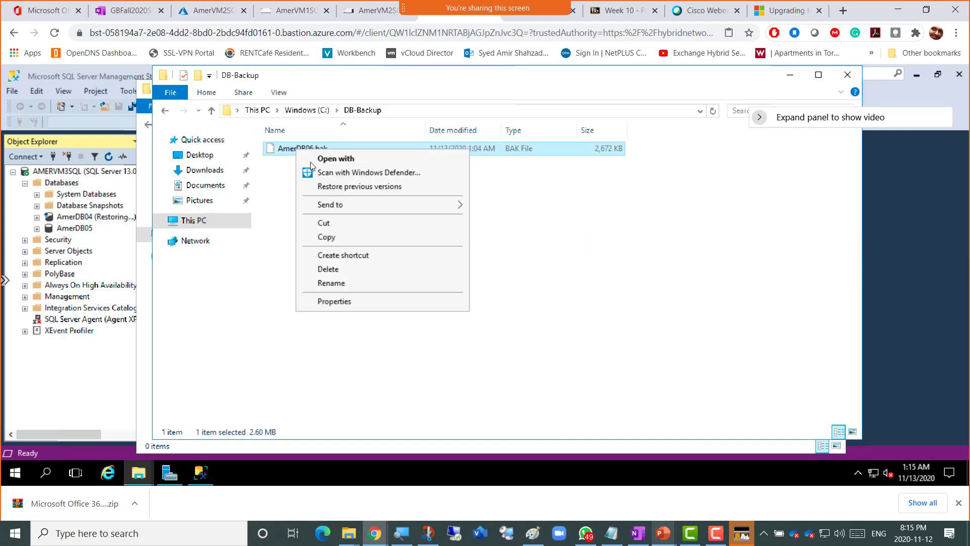
click(345, 234)
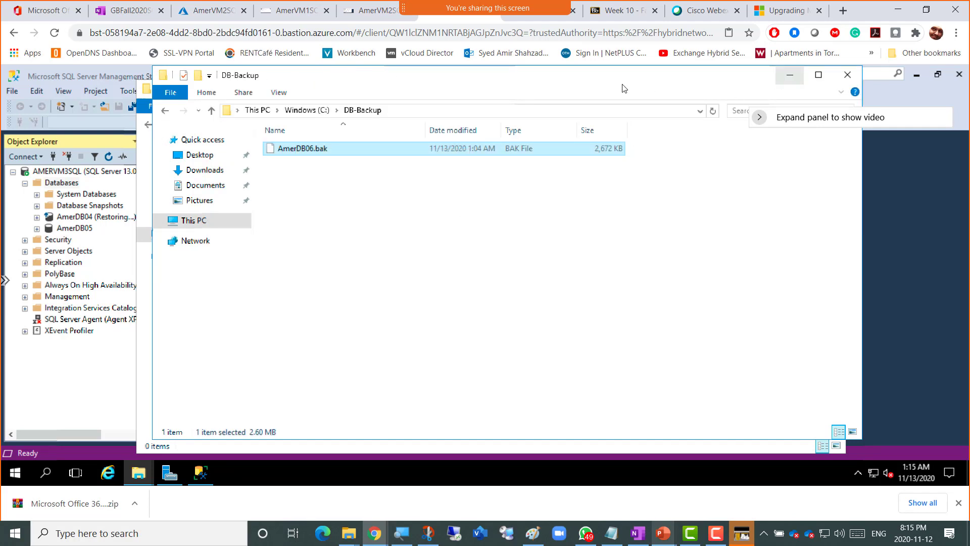
- Paste AmerDB06.bak into the MSSQL13.MSSQLSERVER\MSSQL\Backup folder on AmerVM3SQL
click(789, 75)
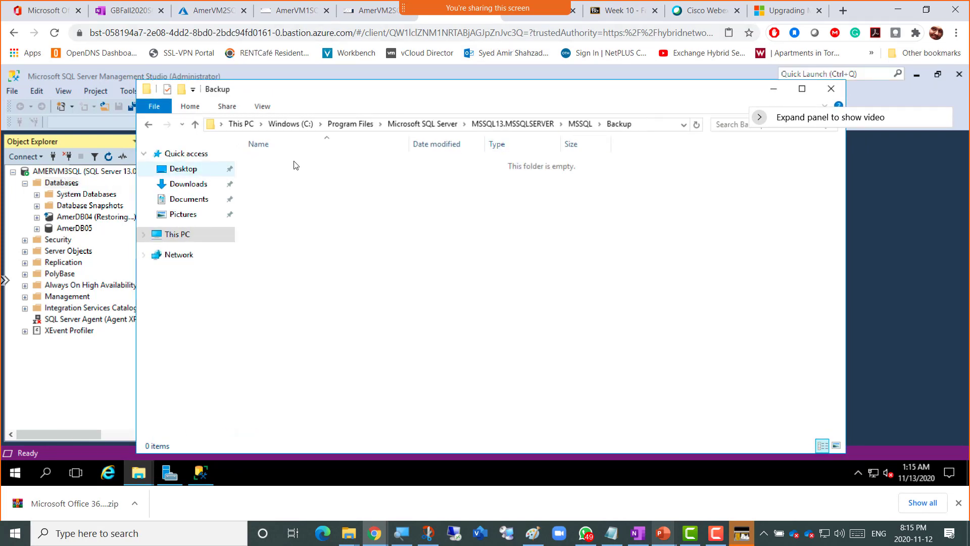
right_click(285, 197)
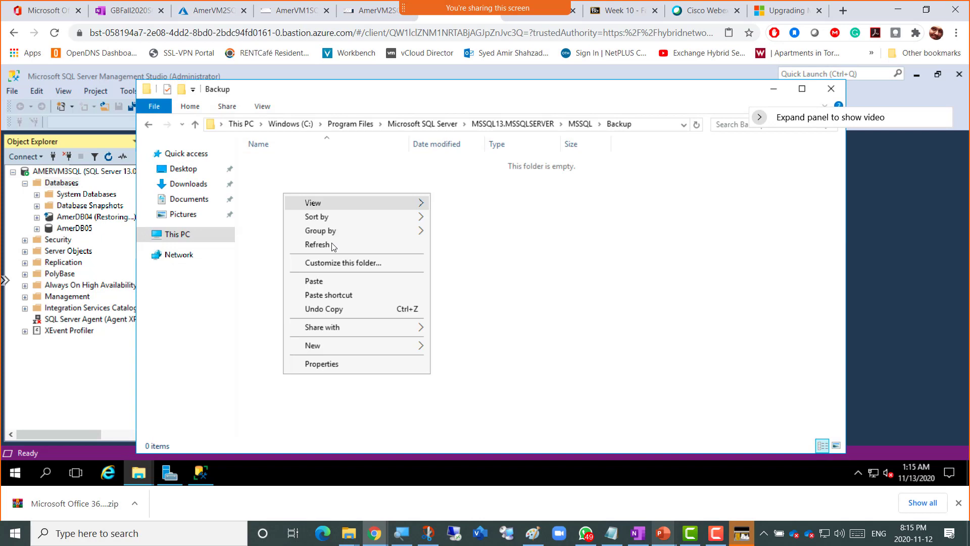
click(335, 283)
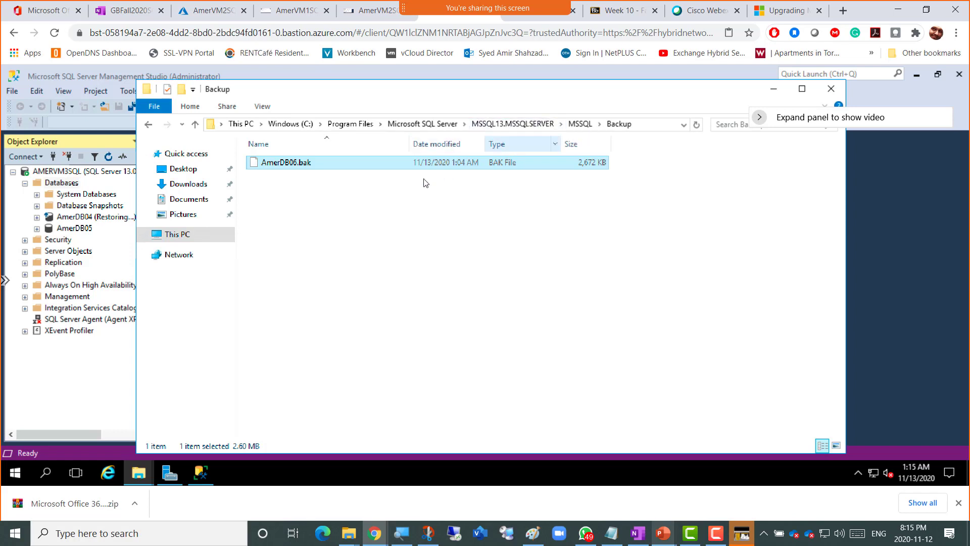
- Return to the AmerVM2SQL session and add AmerDB06.bak from AMERVM3SQL's MSSQL\Backup folder as the restore device
click(372, 14)
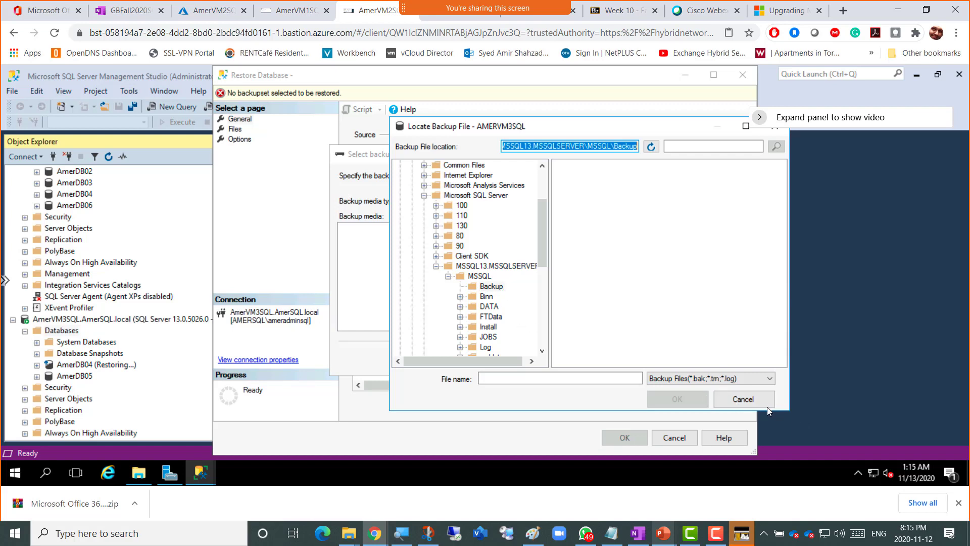
click(742, 399)
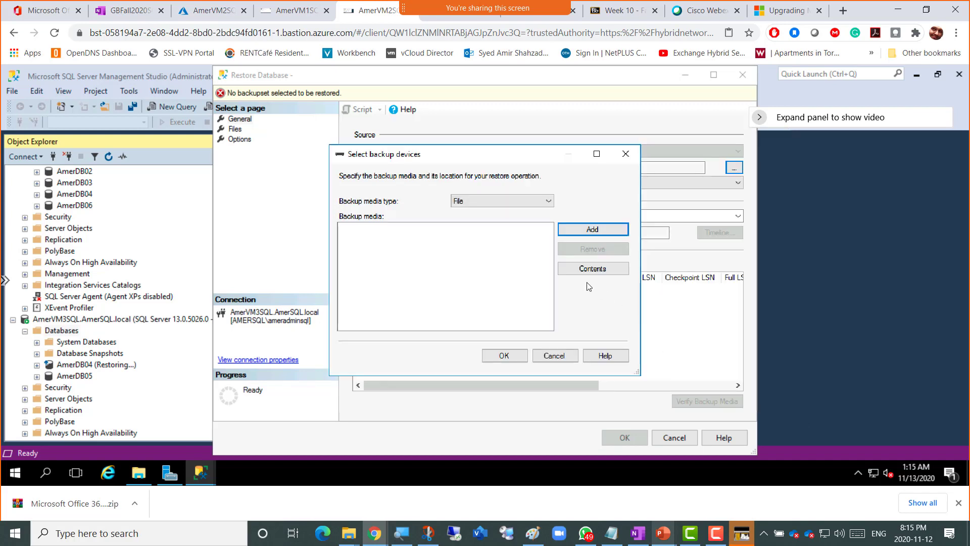
click(578, 231)
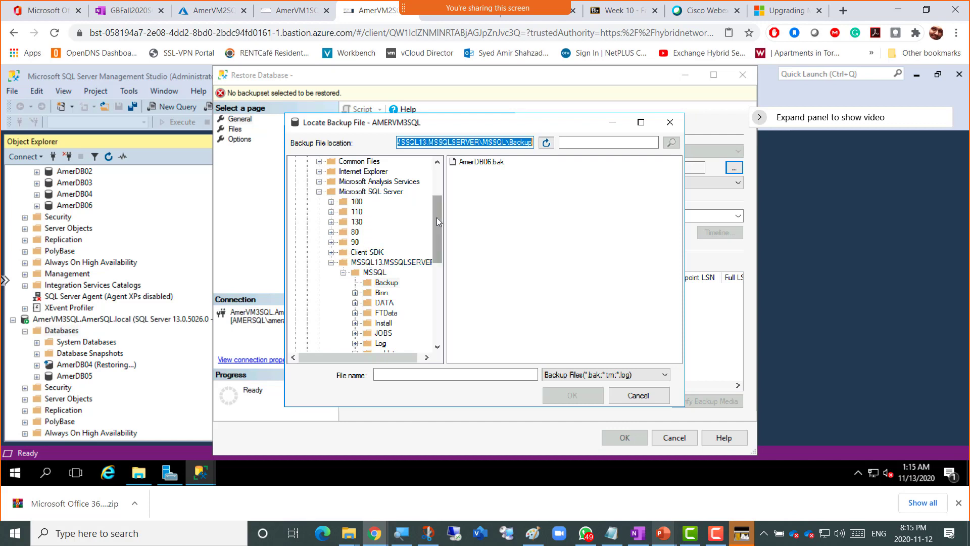
scroll(438, 221, up, 3)
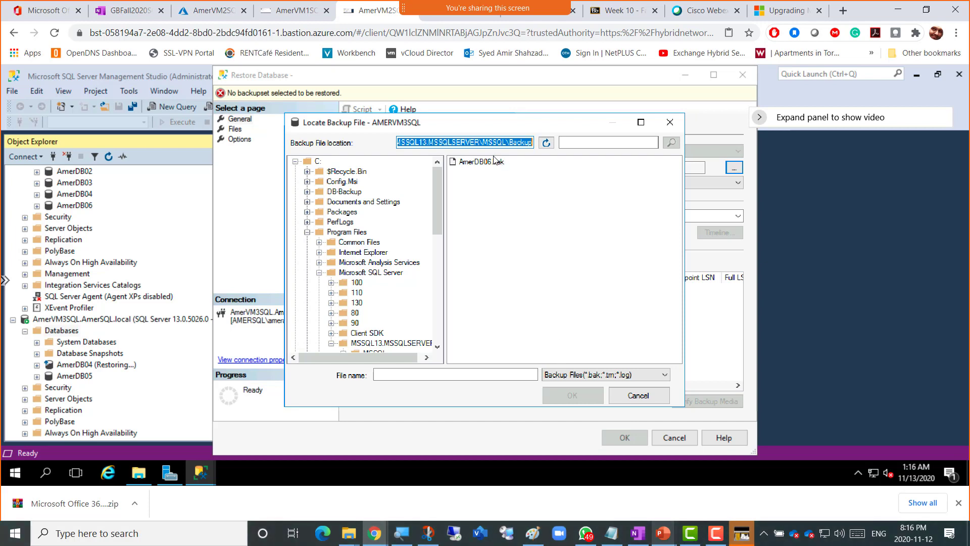
double_click(482, 161)
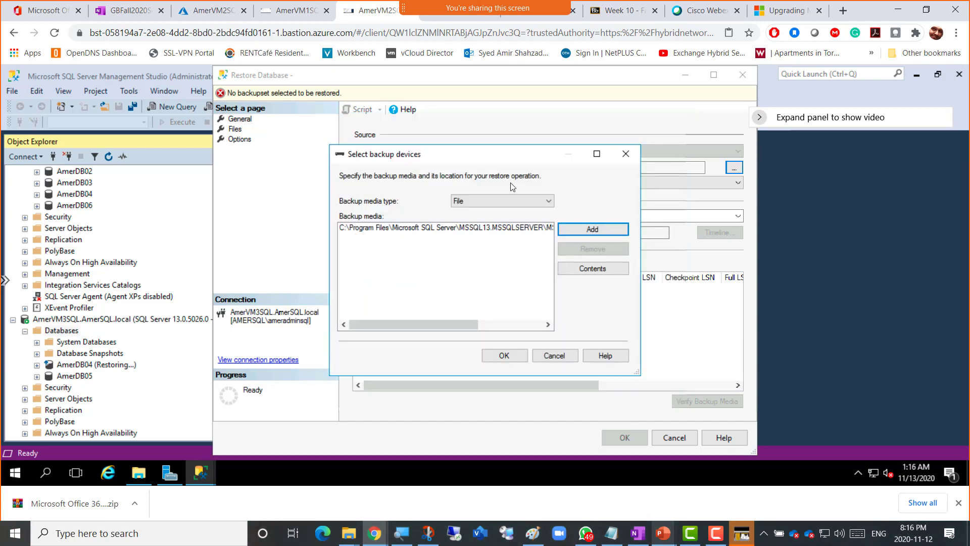
click(499, 360)
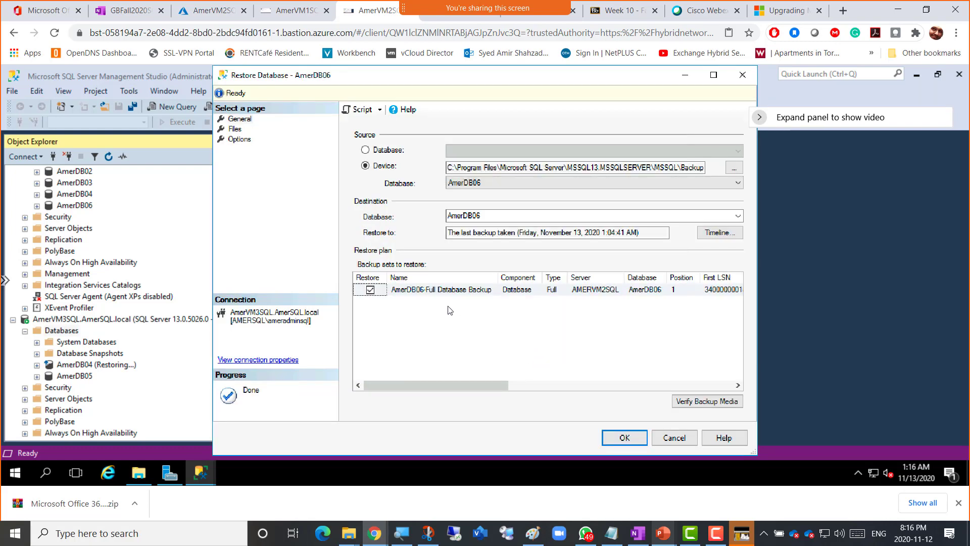
- Set the recovery state to RESTORE WITH NORECOVERY and try to restore AmerDB06 onto AmerVM3SQL
click(235, 139)
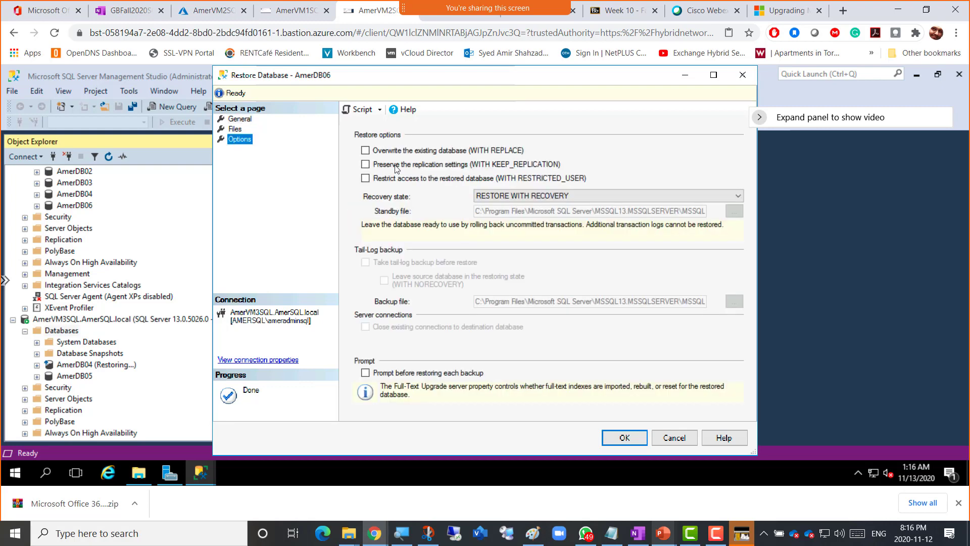
click(531, 197)
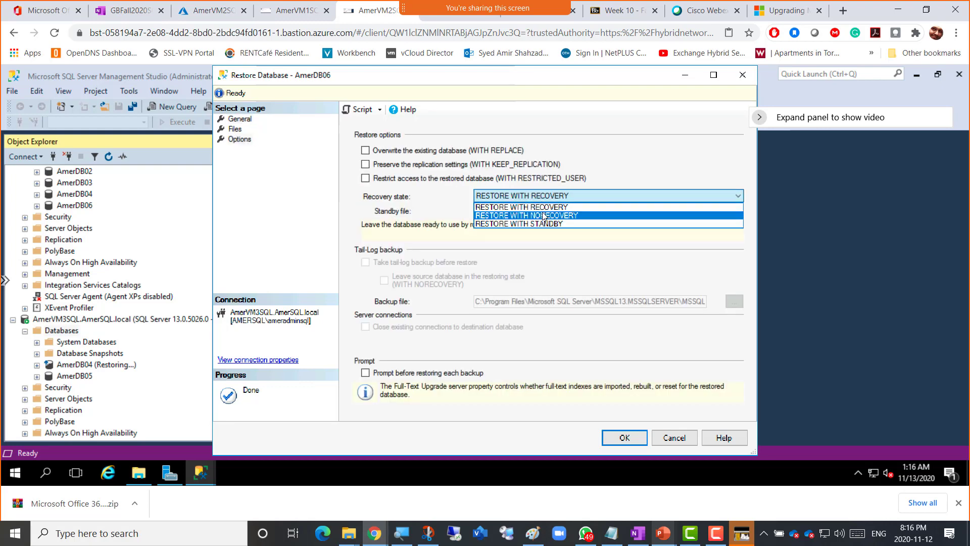
click(544, 216)
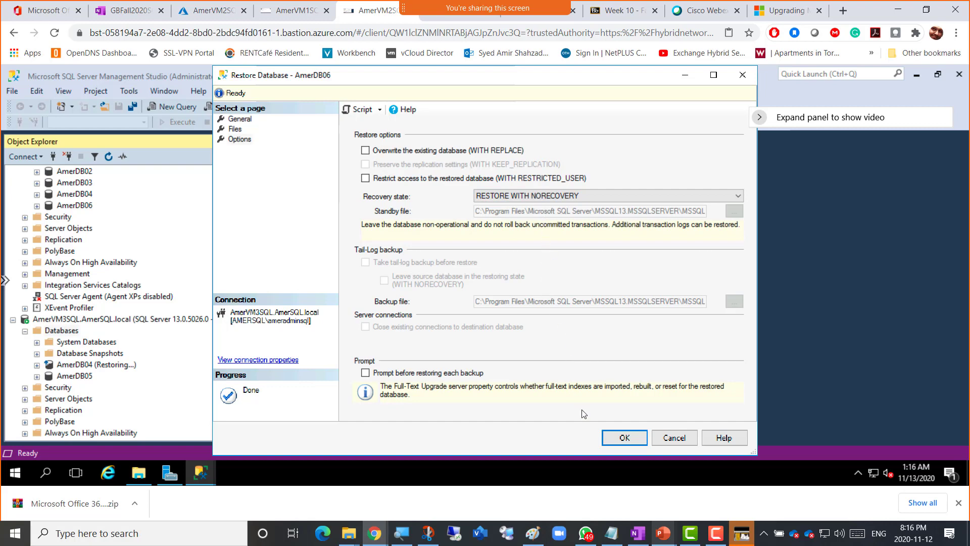
click(617, 437)
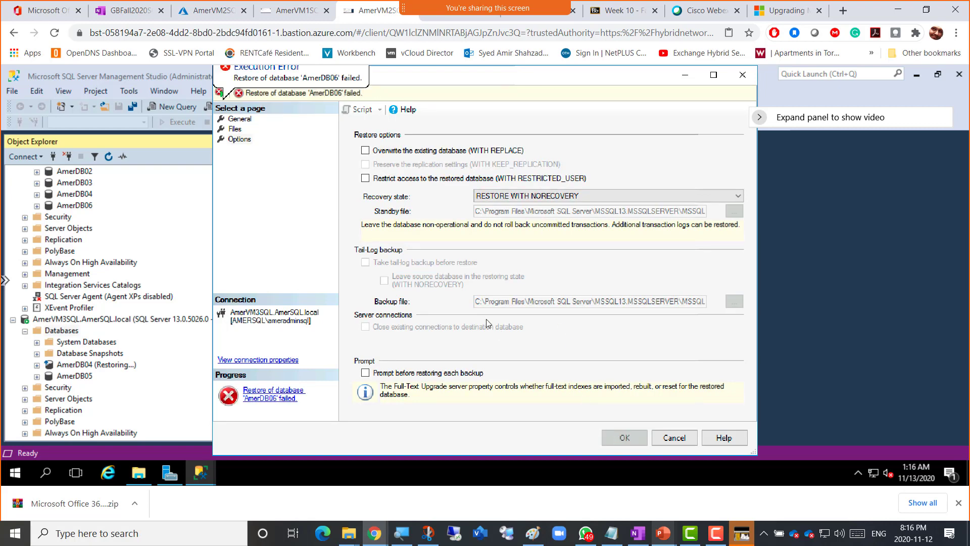
- Examine the error message and advanced details for the AmerDB06 restore, and close the restore dialog
click(300, 93)
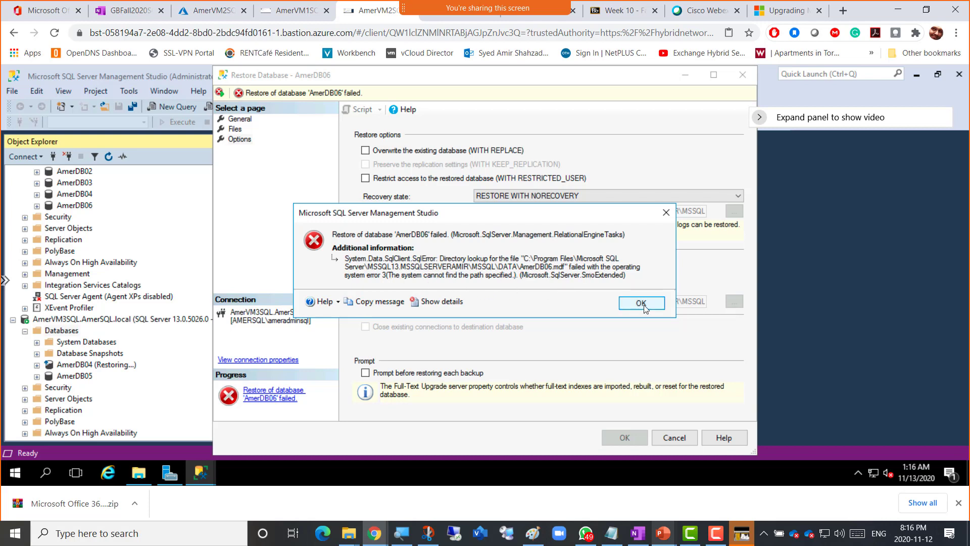
click(446, 303)
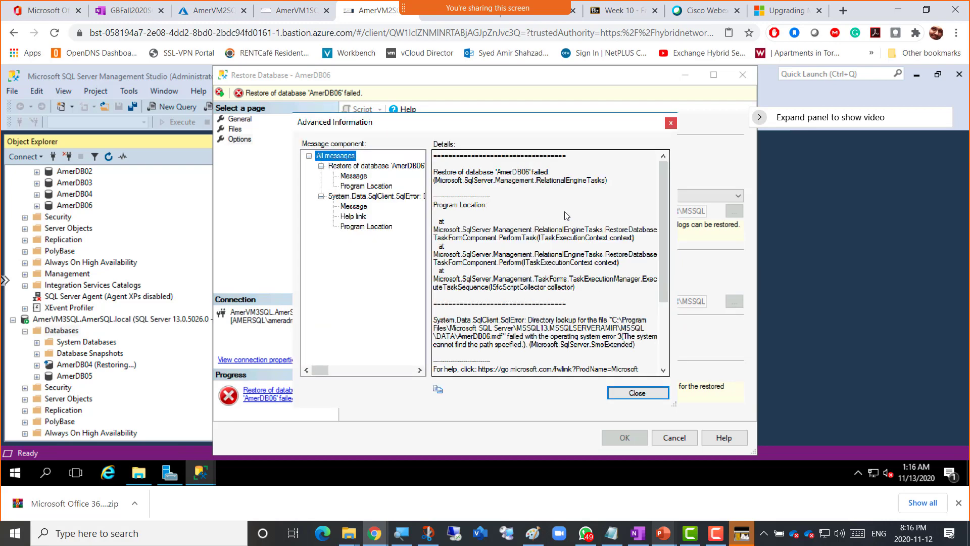
click(636, 390)
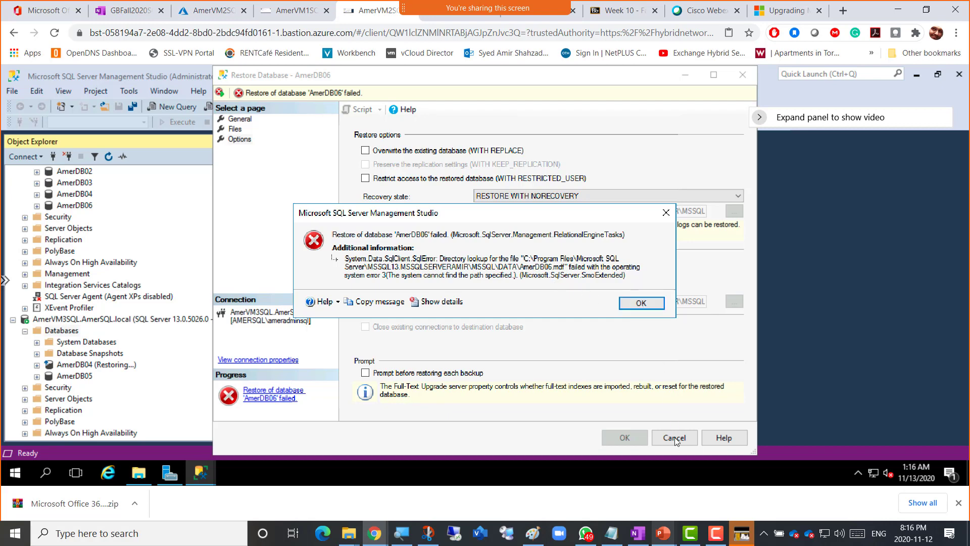
click(641, 303)
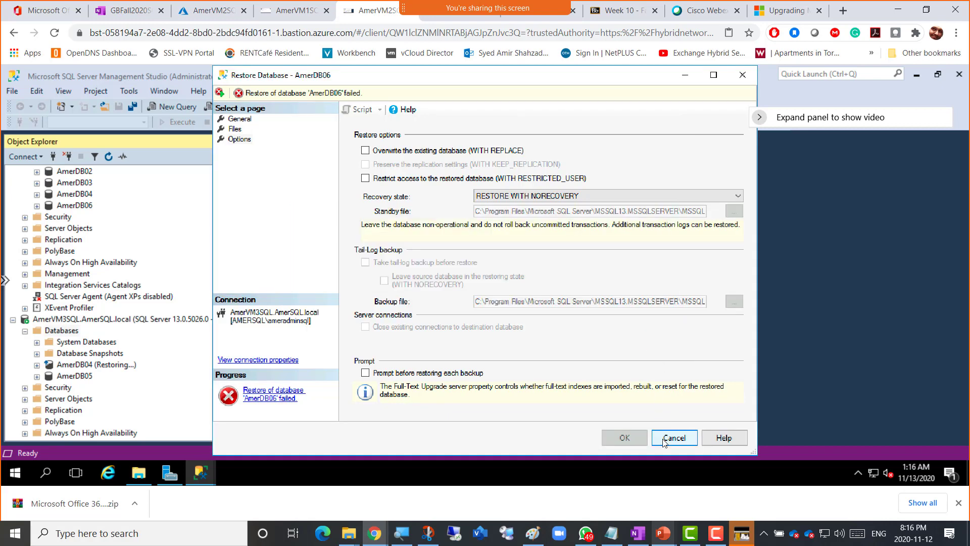
click(663, 441)
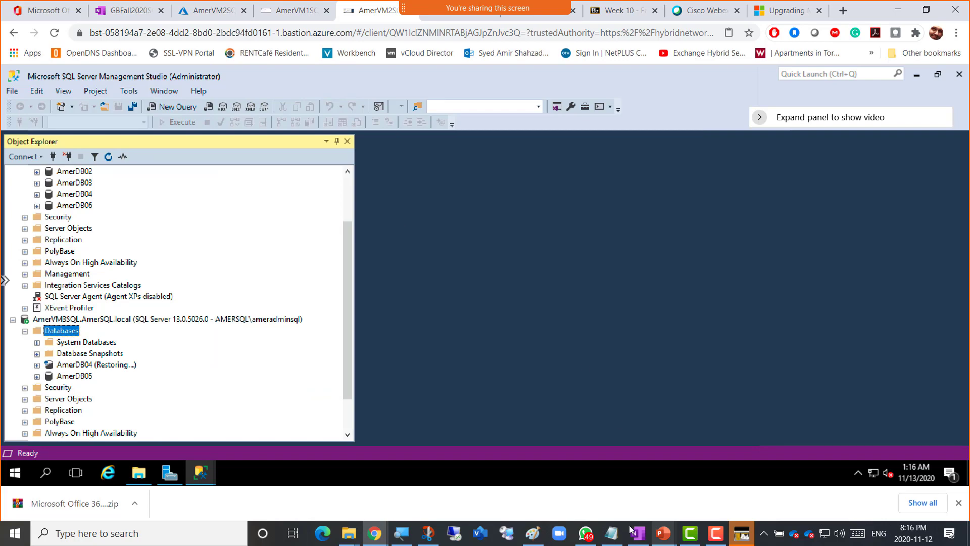
- Switch to the OneNote Week 10 page and review the AmerDB04 mirroring and restore screenshots, including the device source and recovery options
click(638, 537)
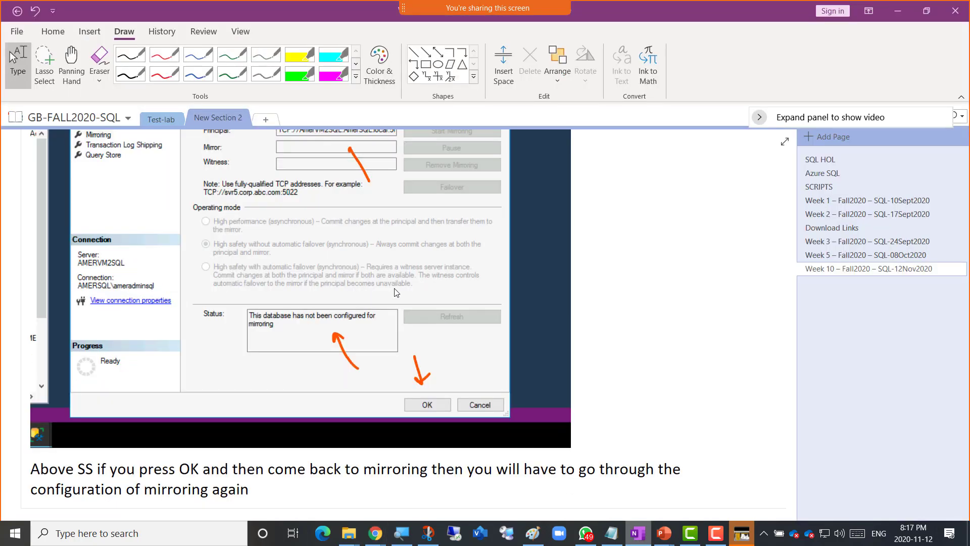
scroll(396, 292, down, 15)
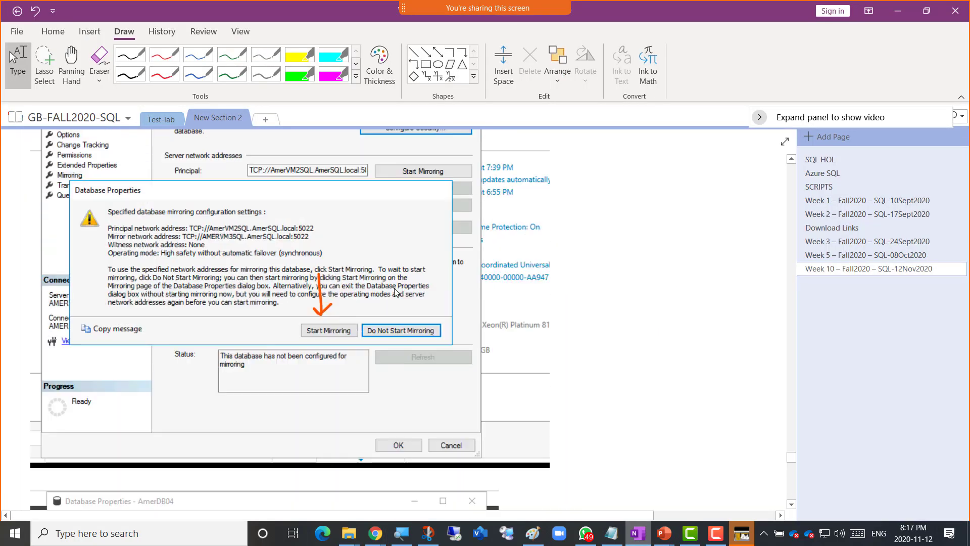
scroll(396, 292, down, 15)
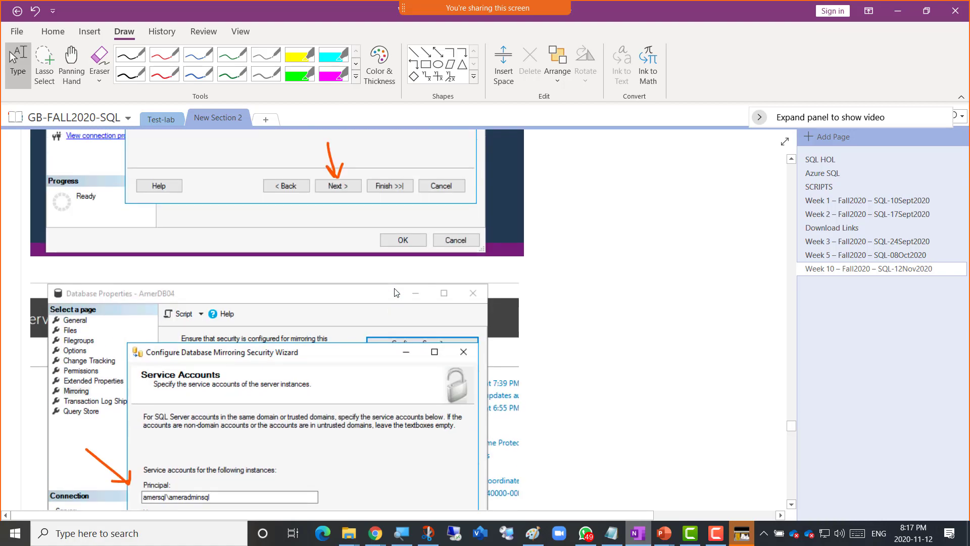
scroll(395, 292, down, 15)
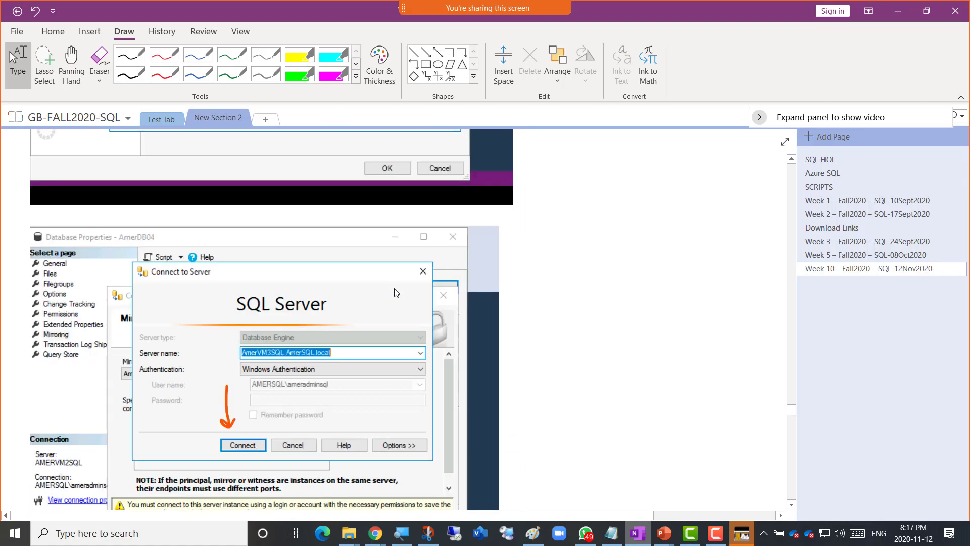
scroll(396, 292, up, 15)
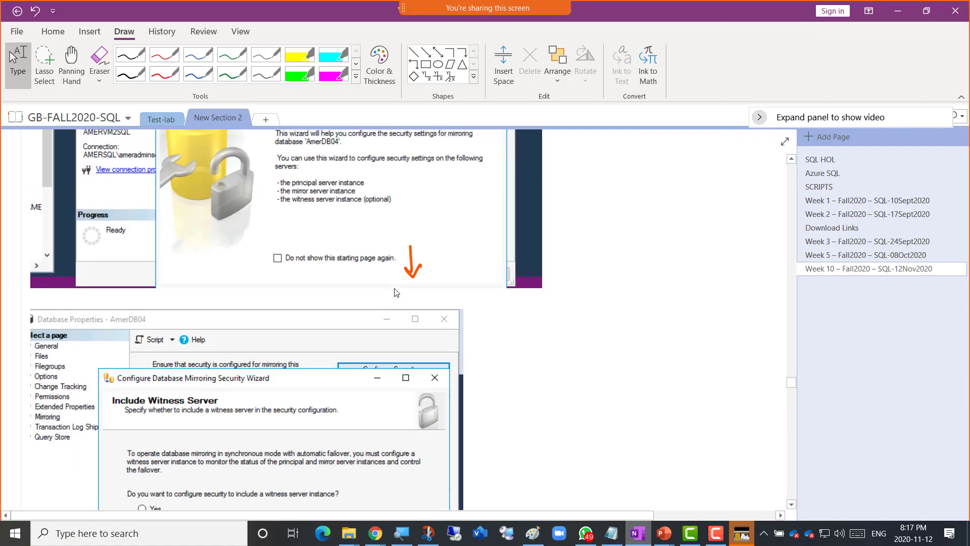
scroll(396, 292, up, 10)
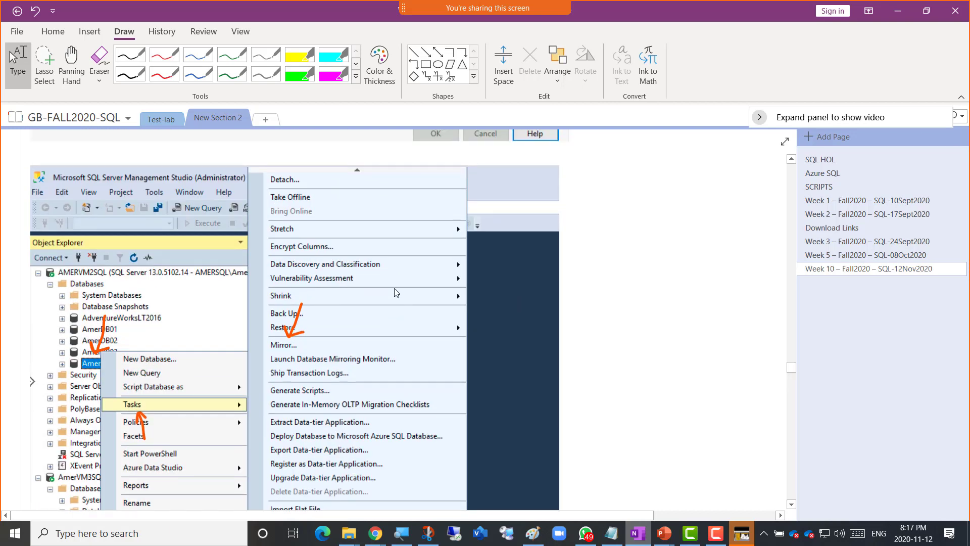
scroll(396, 292, up, 15)
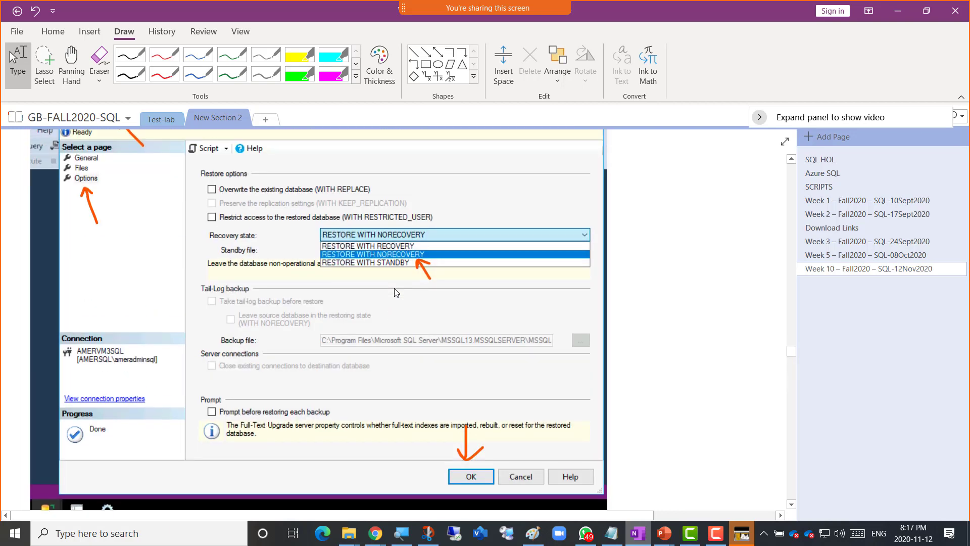
scroll(397, 292, up, 5)
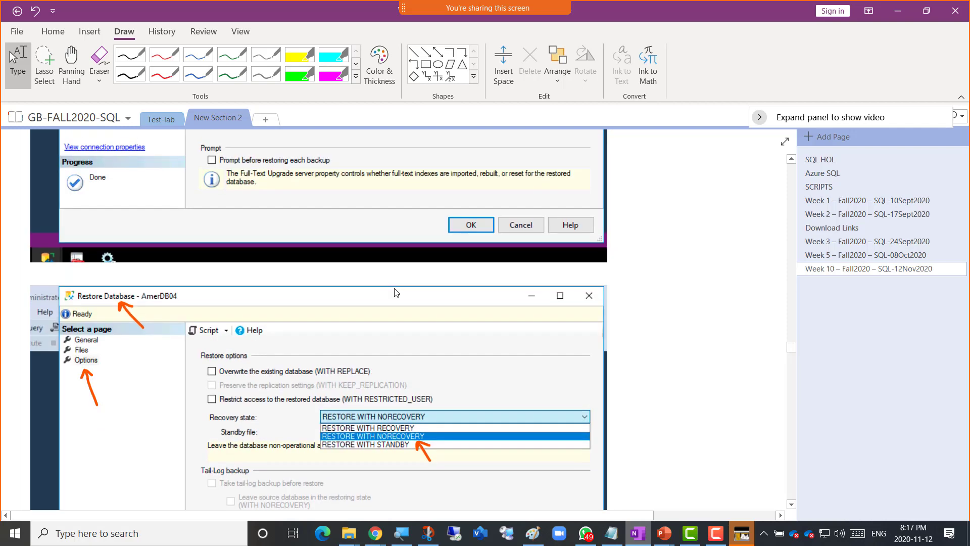
scroll(396, 293, up, 15)
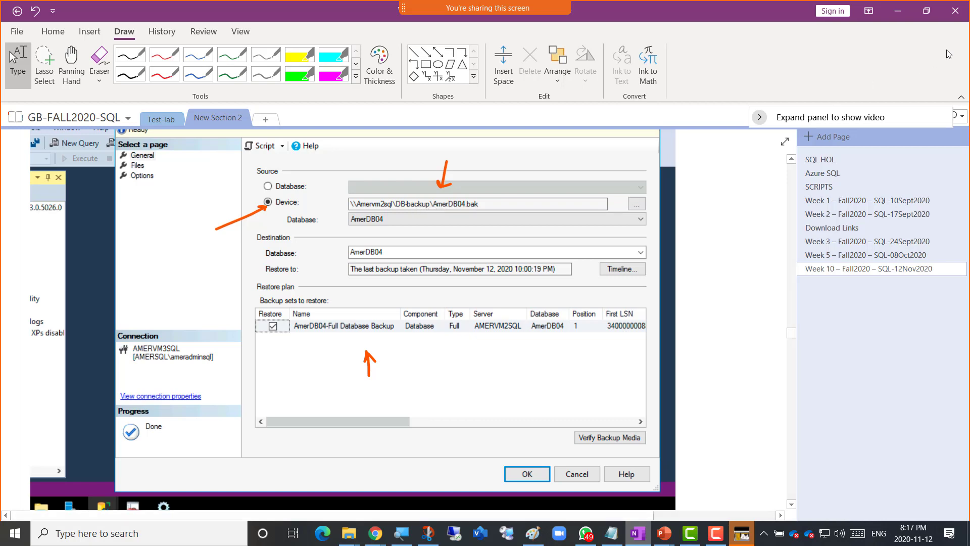
- Return to the AmerVM2SQL session, start a database restore on AmerVM3SQL from a device, and open the backup file browser
click(895, 16)
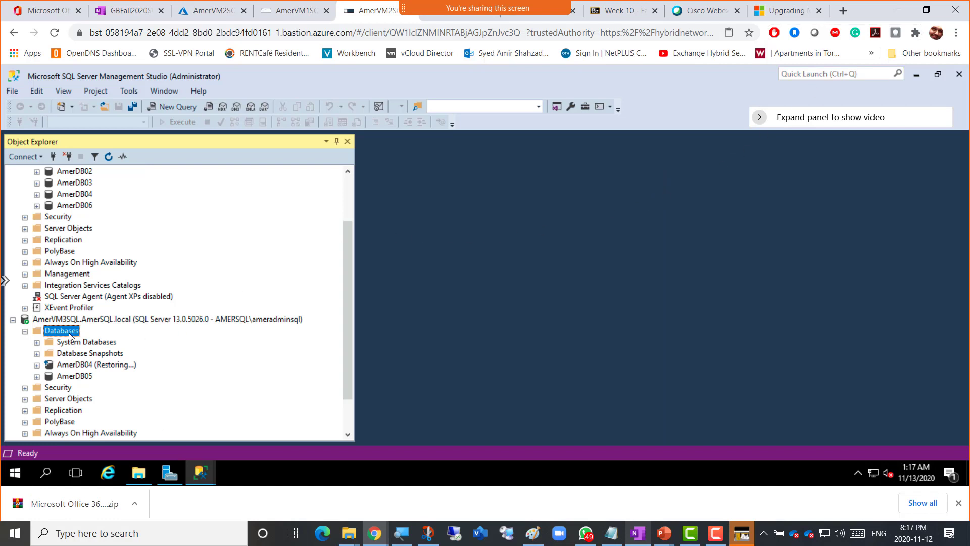
right_click(70, 335)
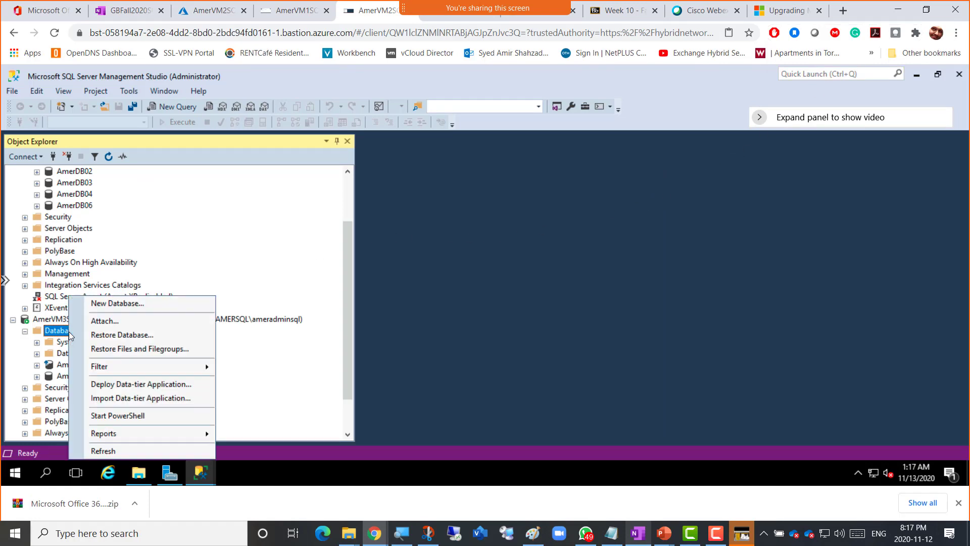
click(101, 334)
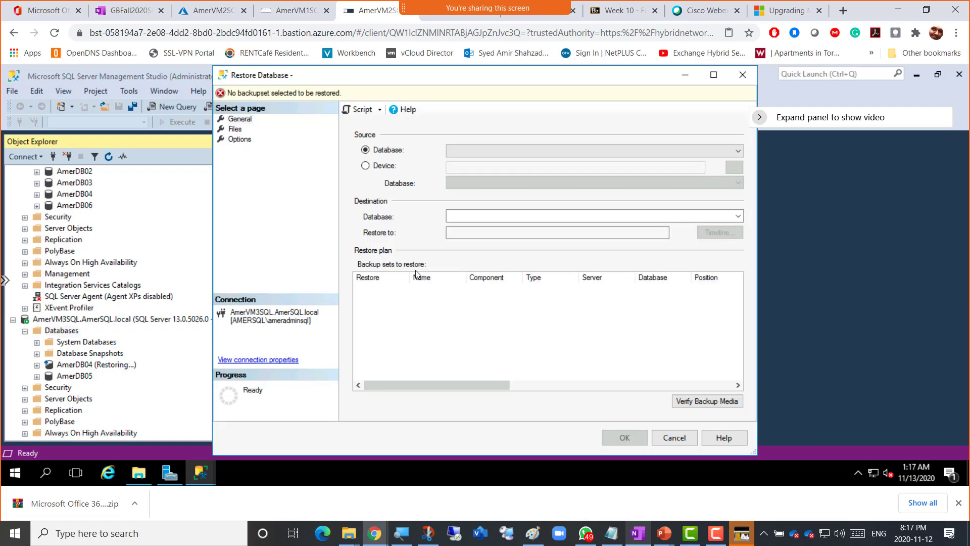
click(382, 170)
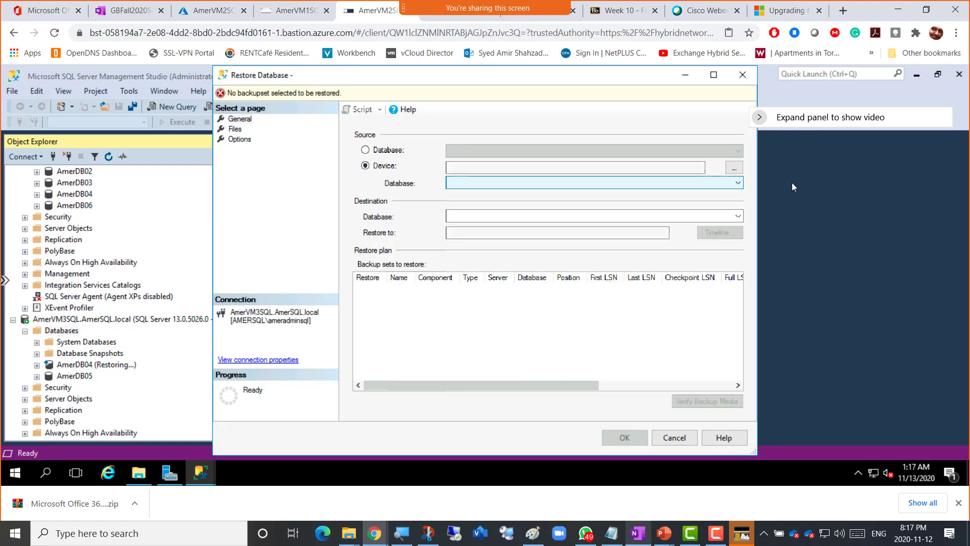
click(733, 167)
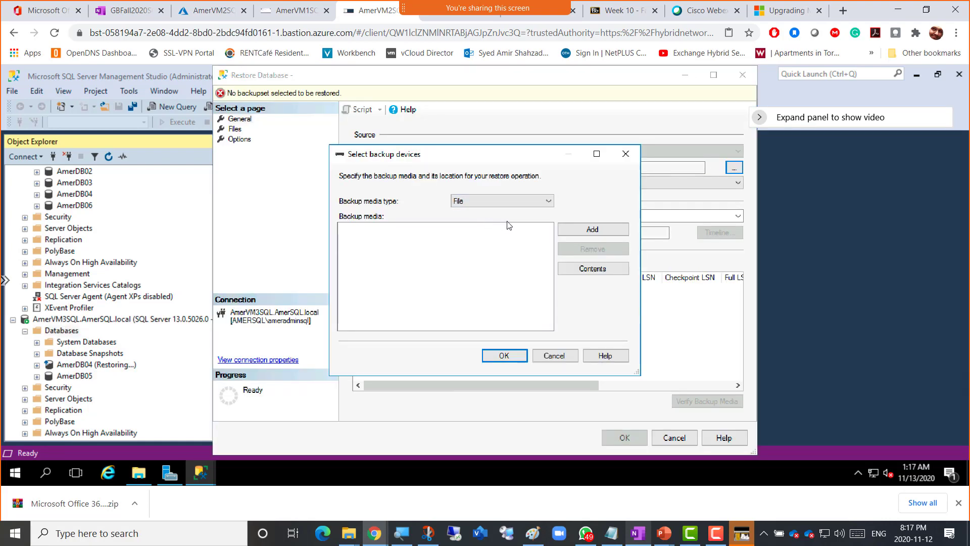
click(567, 230)
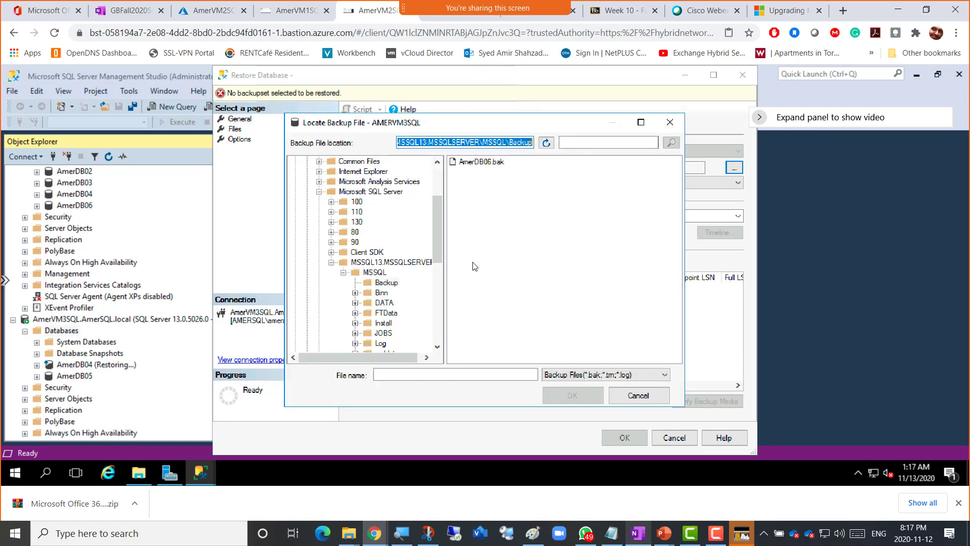
- Copy the \\AmerVM1SQL\Backup-of-DB path from the AmerVM1SQL session and add AmerDB06.bak from that share as the restore device
click(298, 10)
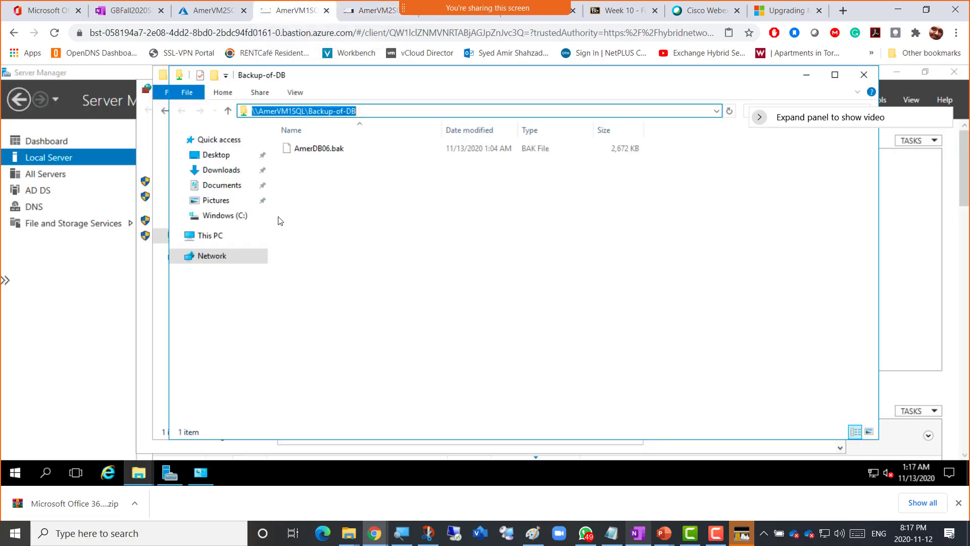
right_click(303, 113)
click(328, 156)
click(375, 7)
right_click(425, 143)
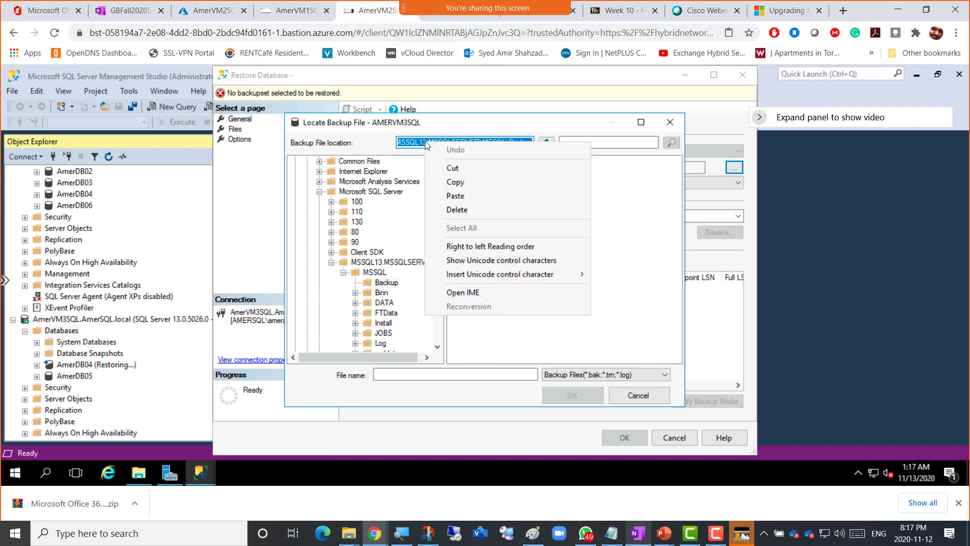
click(453, 197)
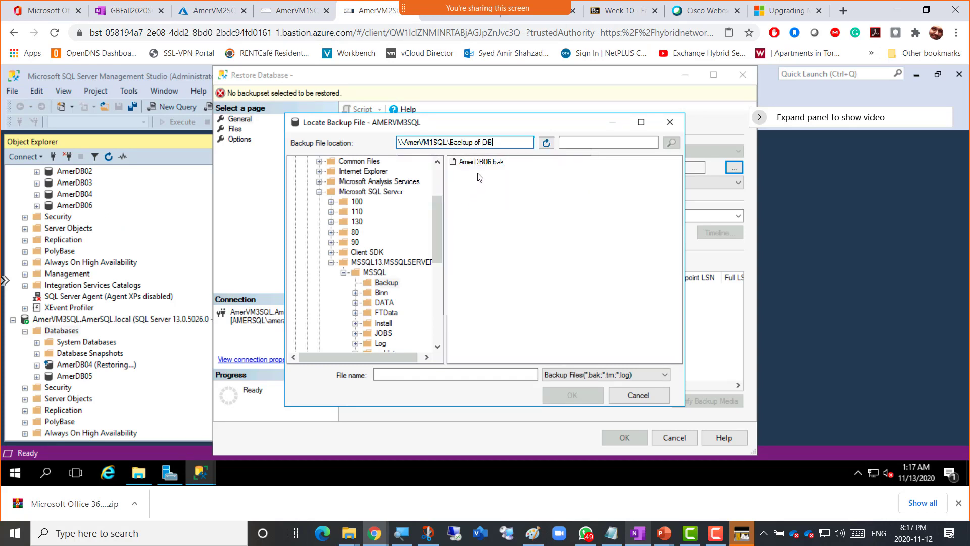
click(546, 143)
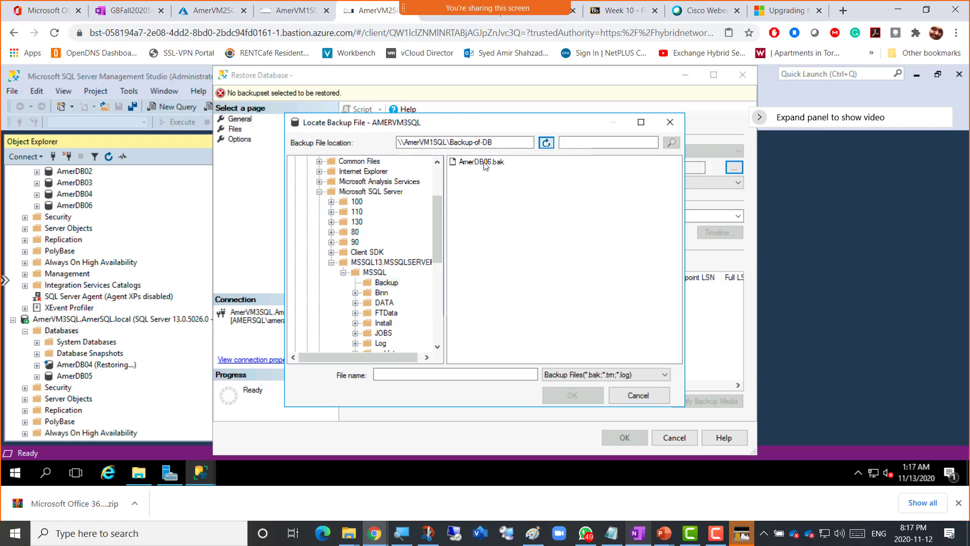
double_click(482, 162)
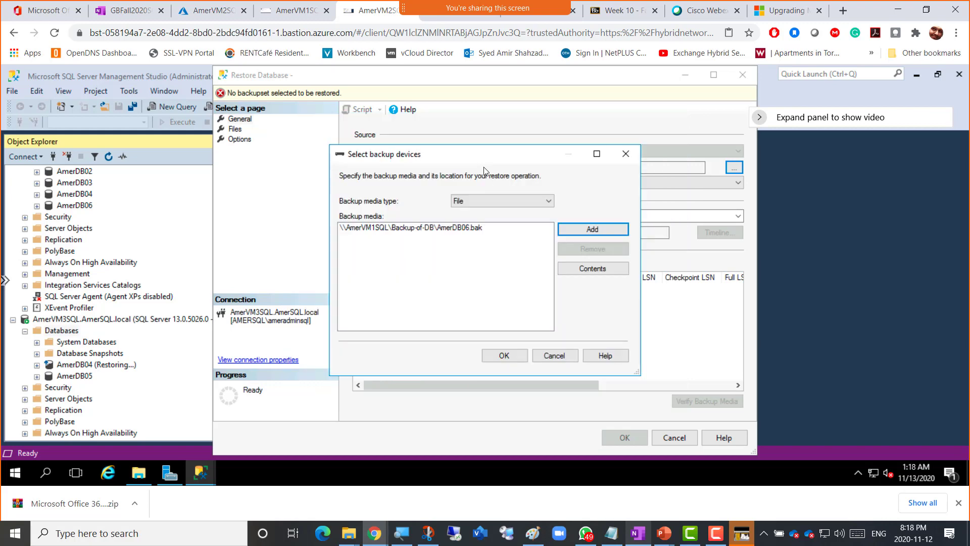
click(504, 356)
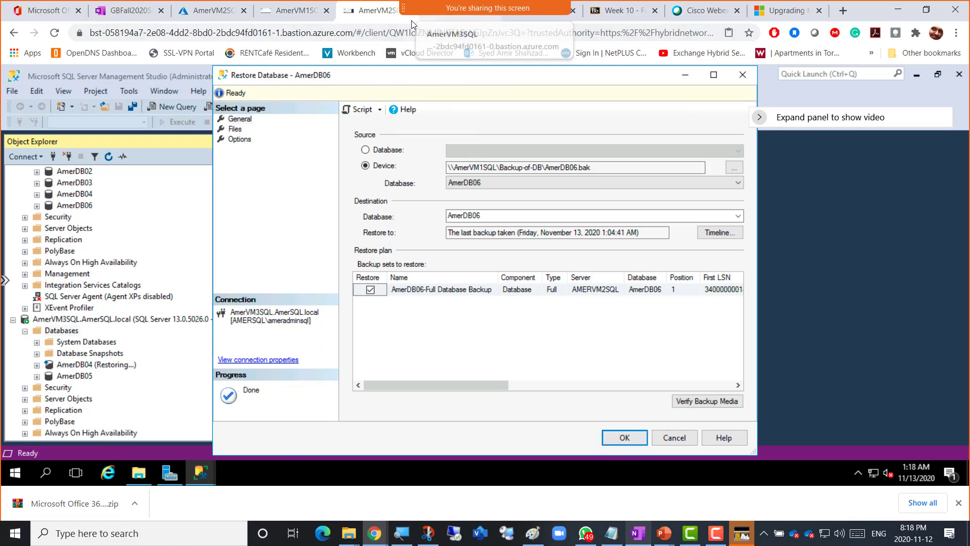
- Review the OneNote Week 10 screenshots of the AmerDB04 restore, from the device source through the NORECOVERY option to completion
click(637, 539)
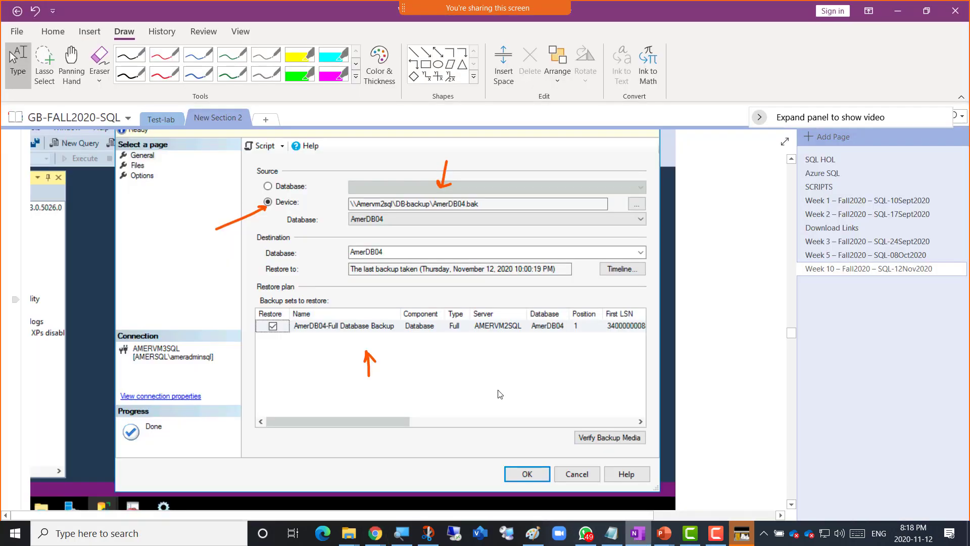
scroll(442, 350, down, 3)
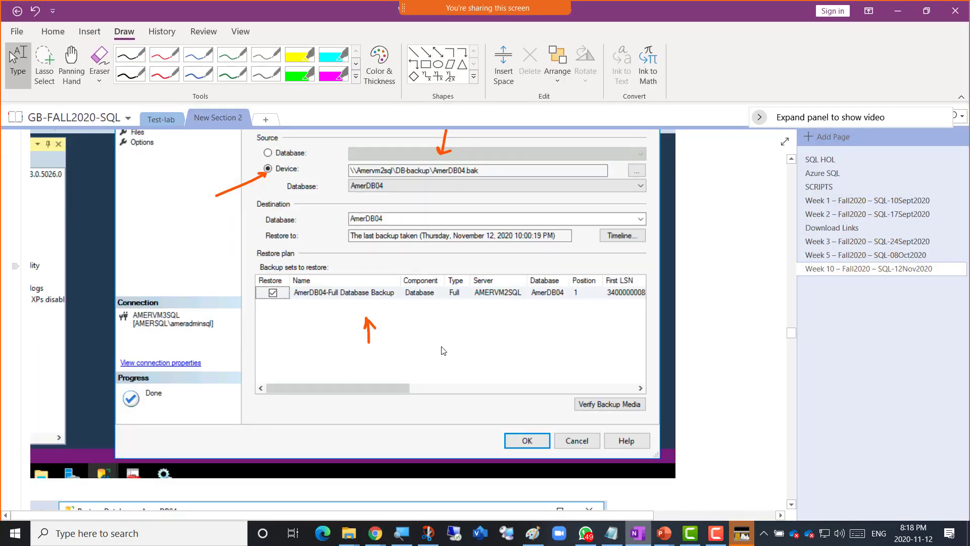
scroll(379, 302, down, 1)
scroll(379, 302, down, 5)
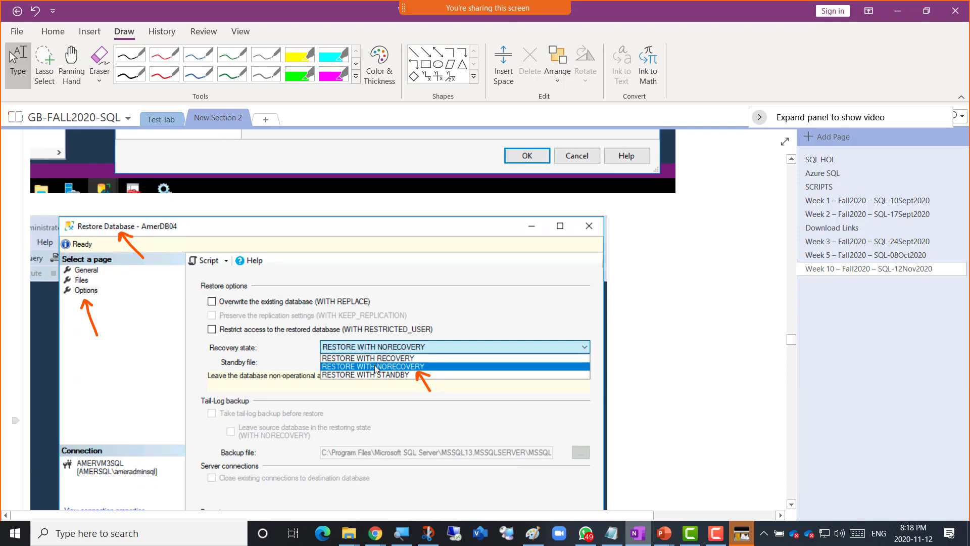
scroll(456, 326, up, 4)
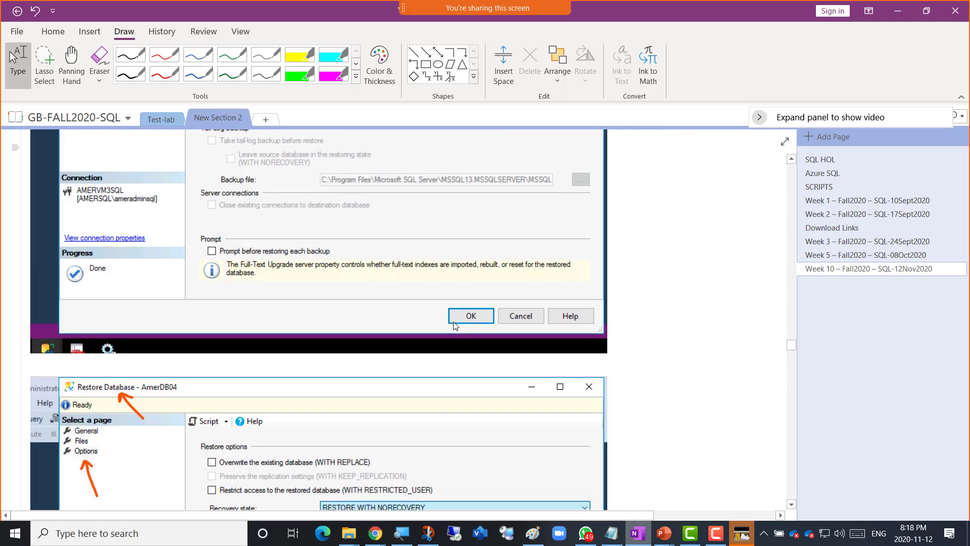
scroll(456, 325, down, 2)
scroll(456, 325, down, 1)
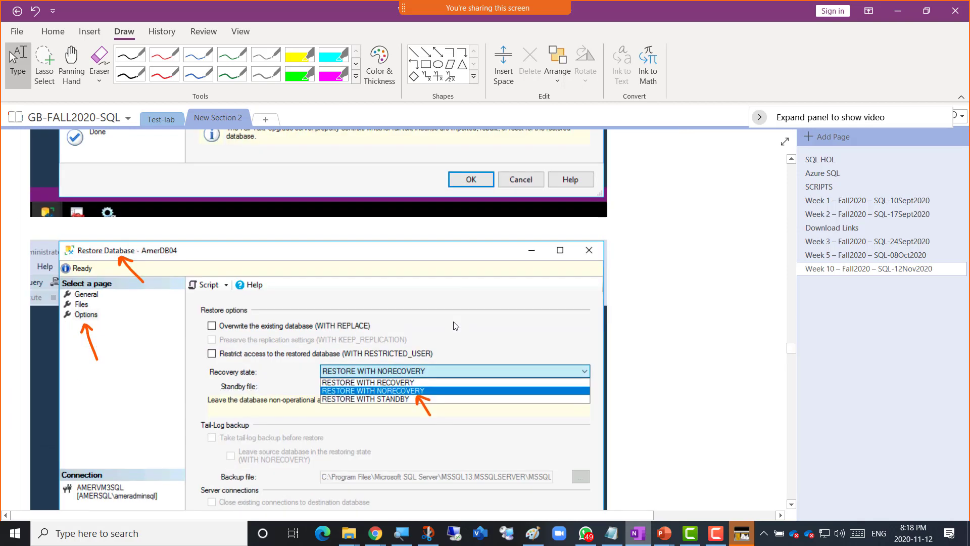
scroll(456, 326, down, 4)
scroll(455, 326, down, 8)
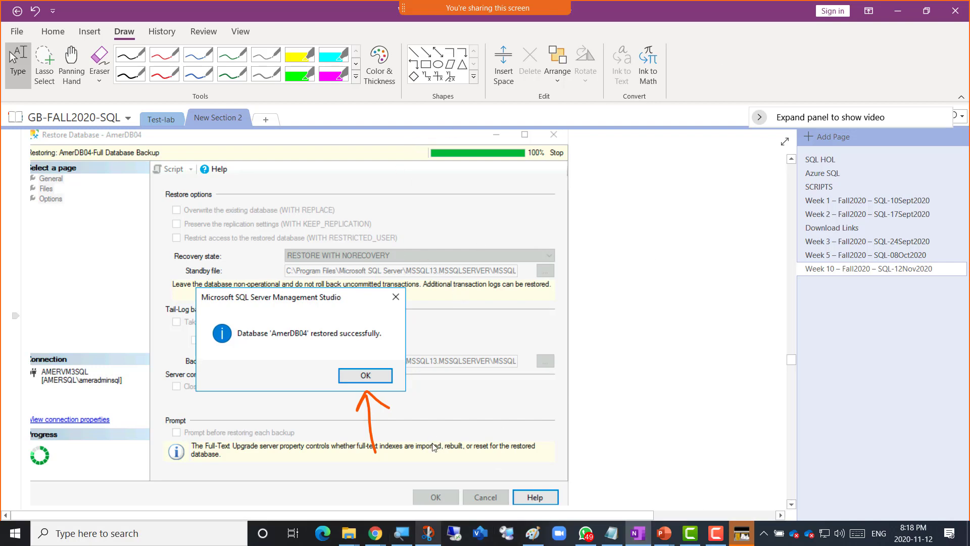
- Return to the AmerDB06 restore, set the recovery state to RESTORE WITH NORECOVERY, and try to run it
key(alt+Tab)
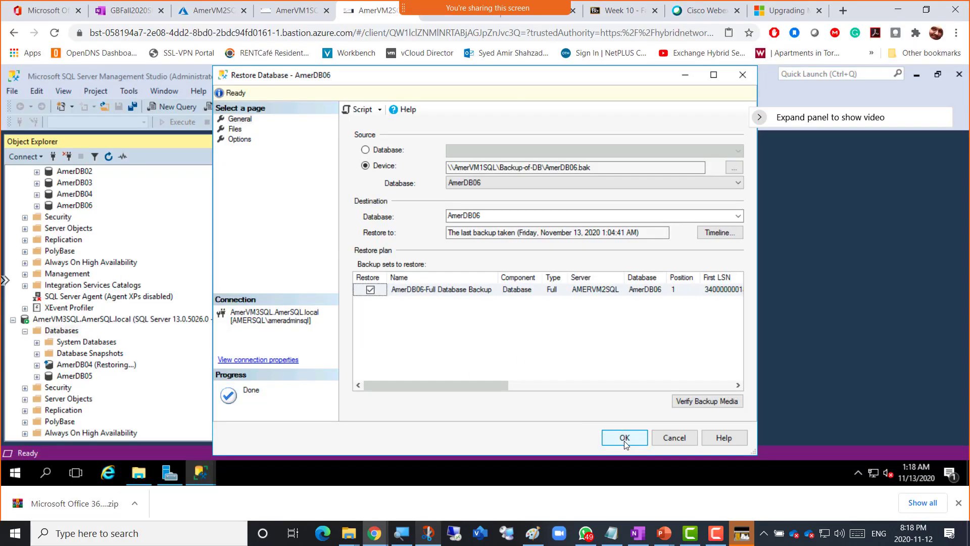
click(240, 139)
click(515, 197)
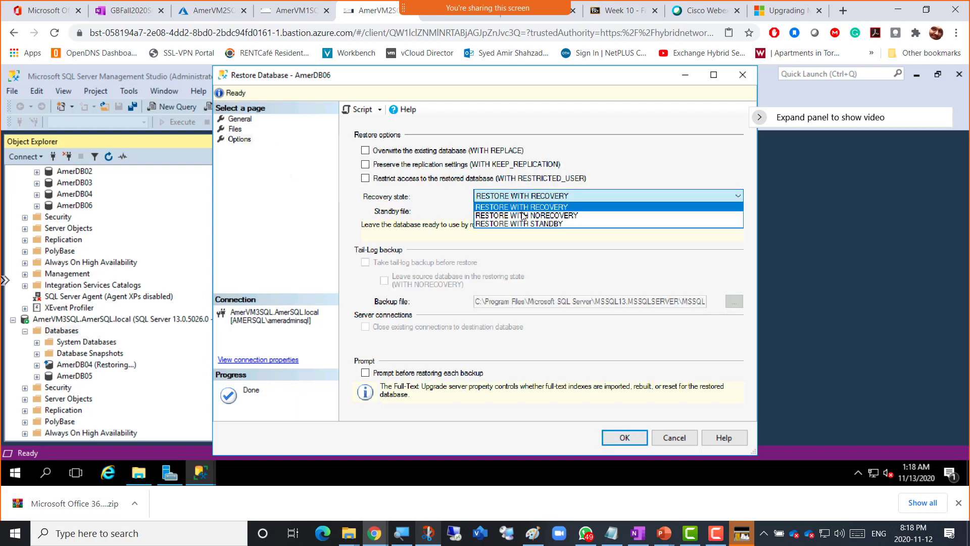
click(523, 216)
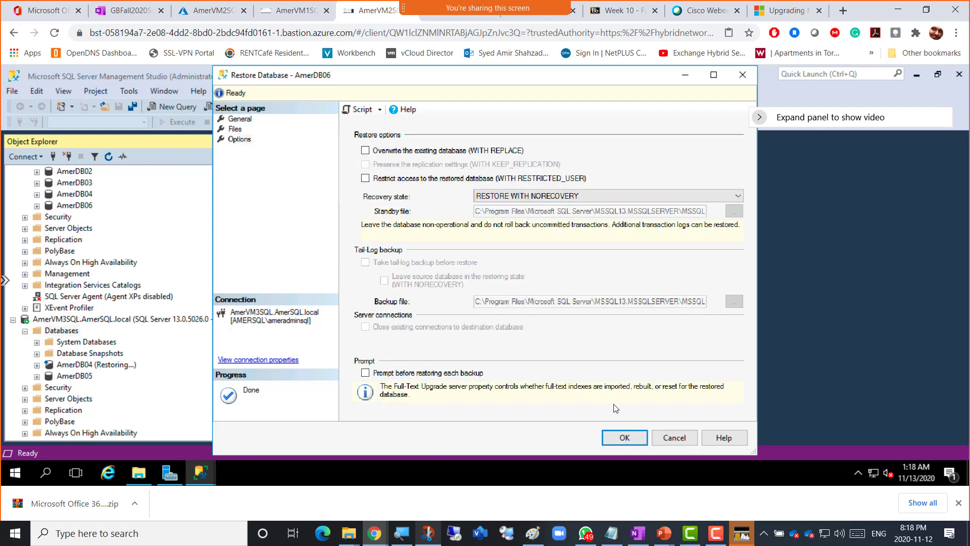
click(624, 438)
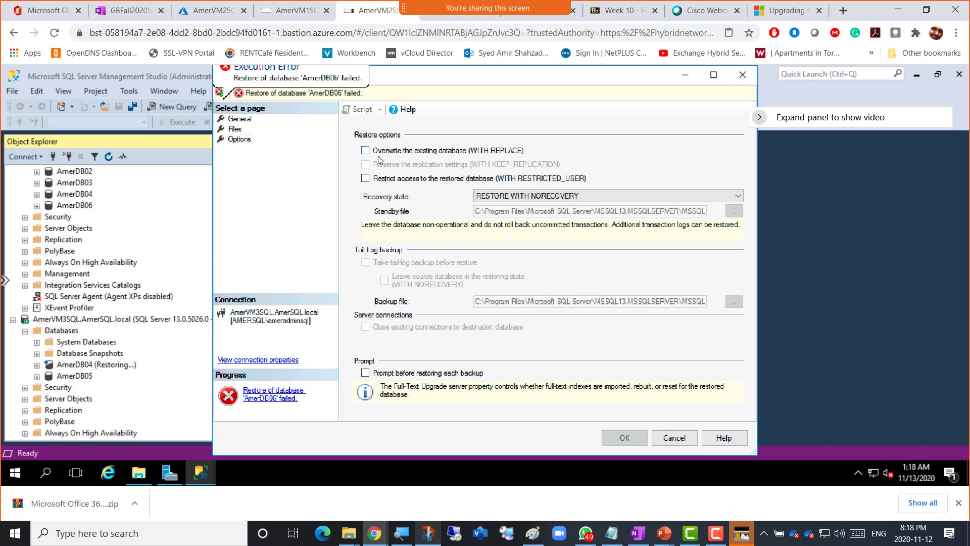
- Examine the AmerDB06 restore error message and place the File Explorer Backup folder window below it for comparison
click(361, 92)
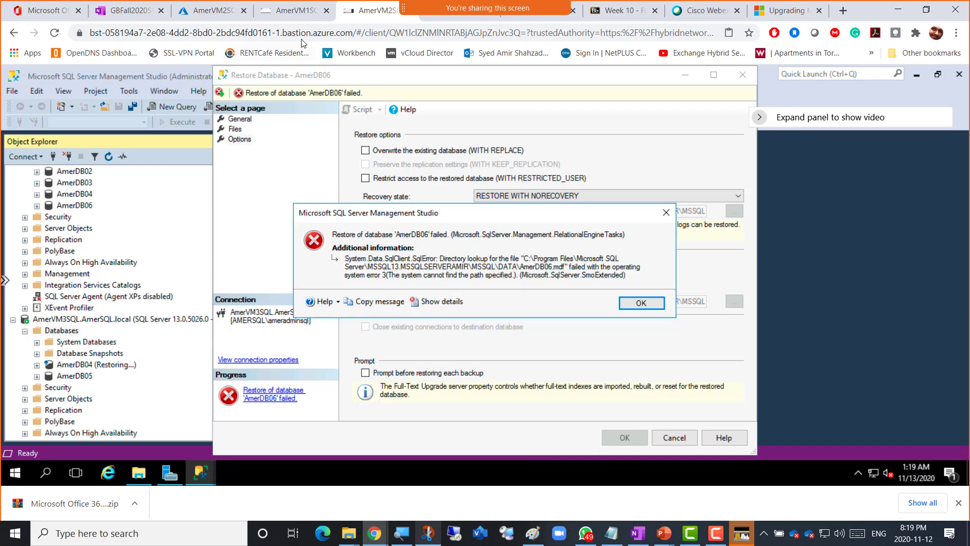
click(139, 475)
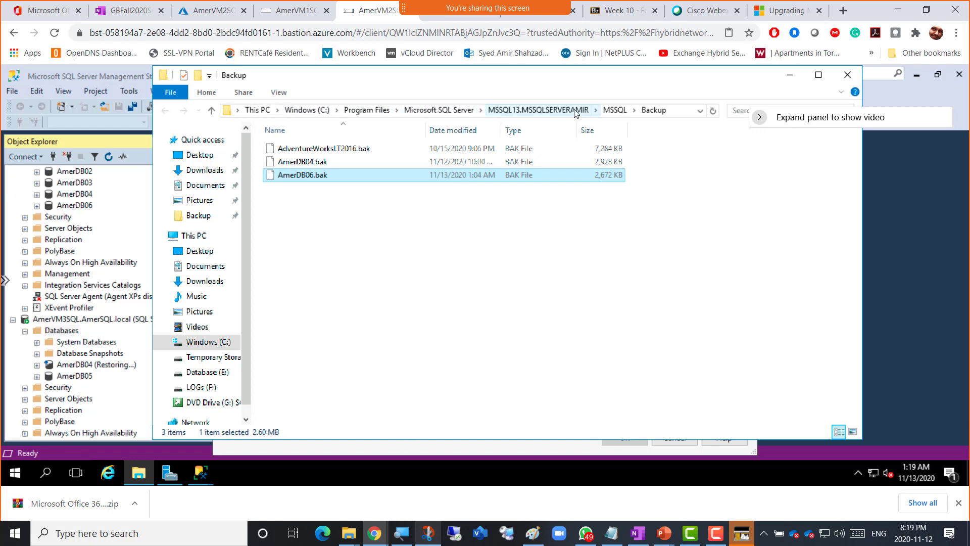
drag(561, 76, 606, 341)
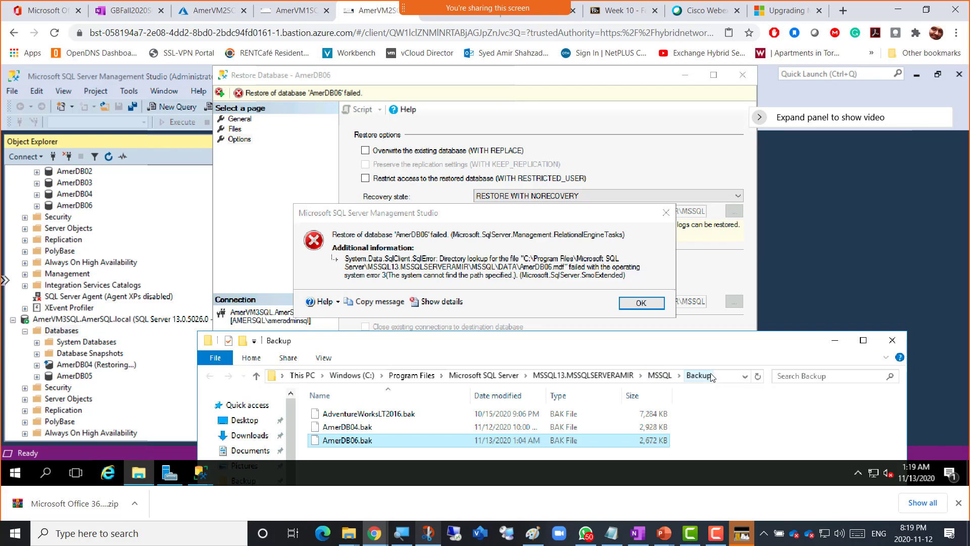
- Browse to the DATA folder under MSSQL13.MSSQLSERVERAMIR\MSSQL and check AmerDB06.mdf against the path in the error message
click(724, 379)
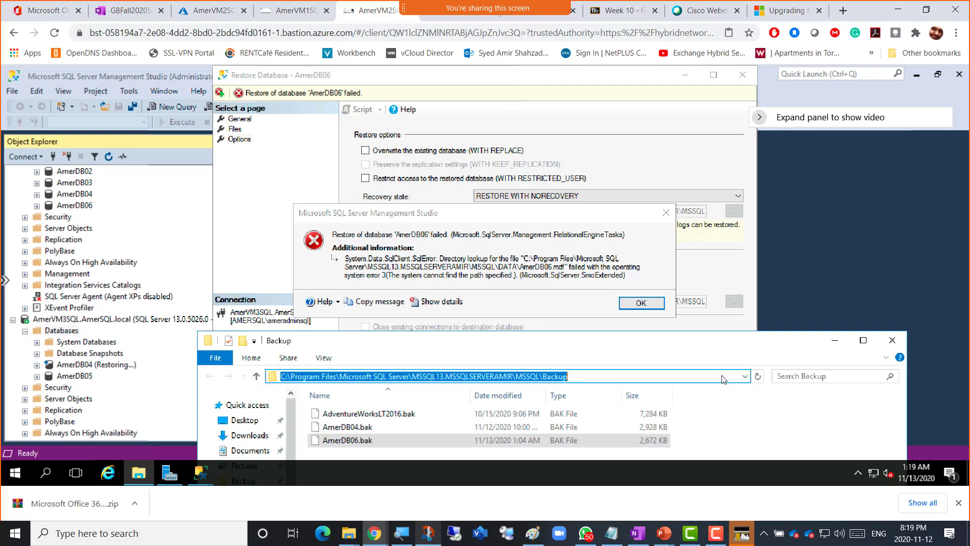
click(682, 380)
key(BackSpace)
key(BackSpace)
key(BackSpace)
key(BackSpace)
key(BackSpace)
key(BackSpace)
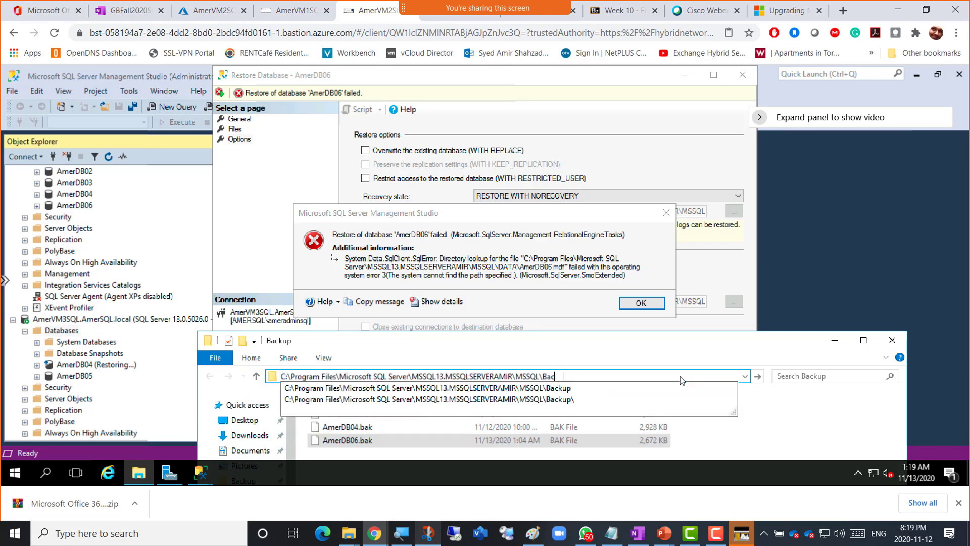
key(BackSpace)
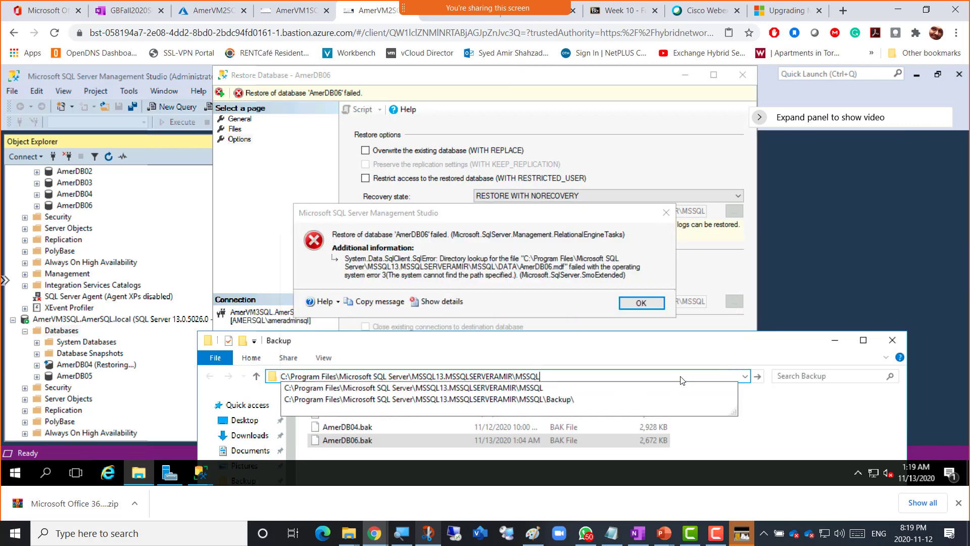
key(Return)
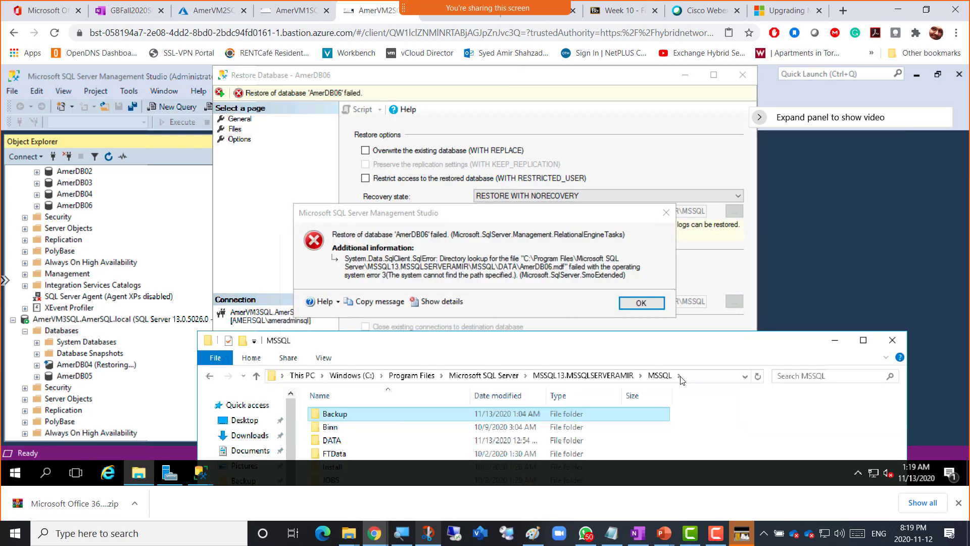
double_click(342, 444)
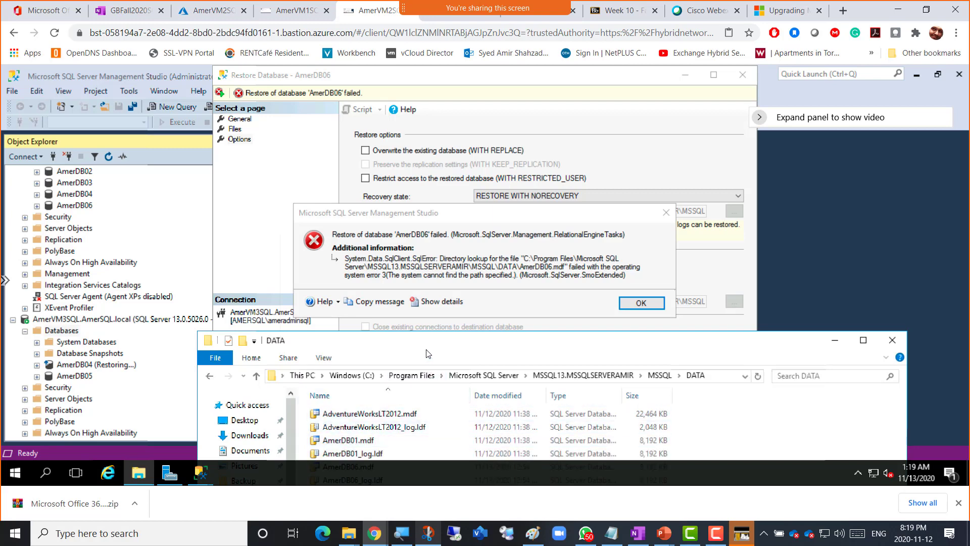
drag(428, 327, 429, 302)
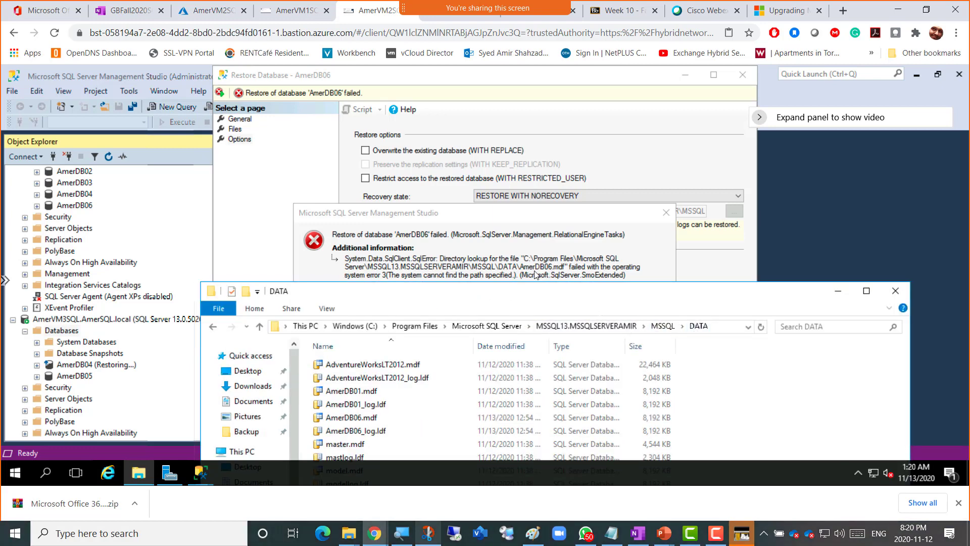
click(376, 420)
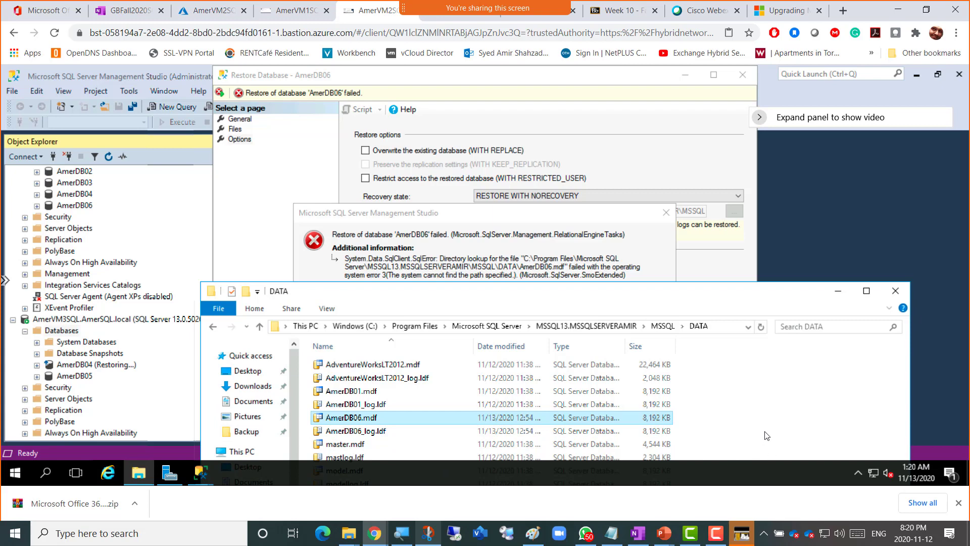
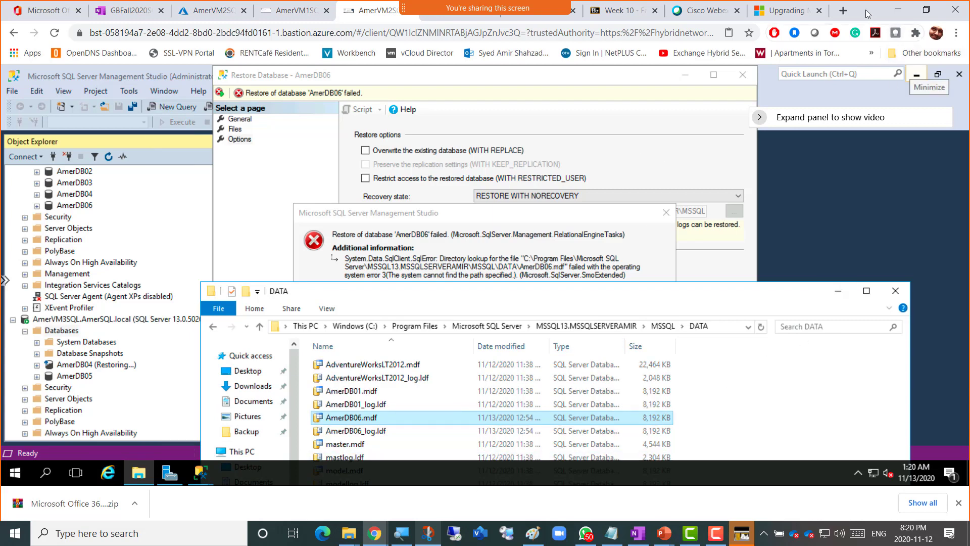
- Switch to the OneNote notes, review the Mirror task and Configure Security screenshots for AmerDB04, and return to Chrome
click(898, 10)
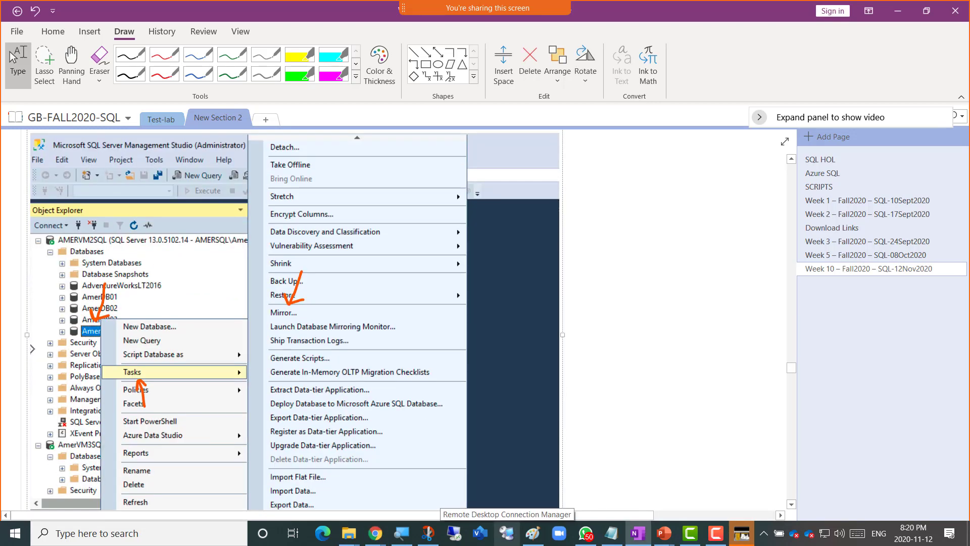
scroll(405, 323, down, 10)
click(374, 533)
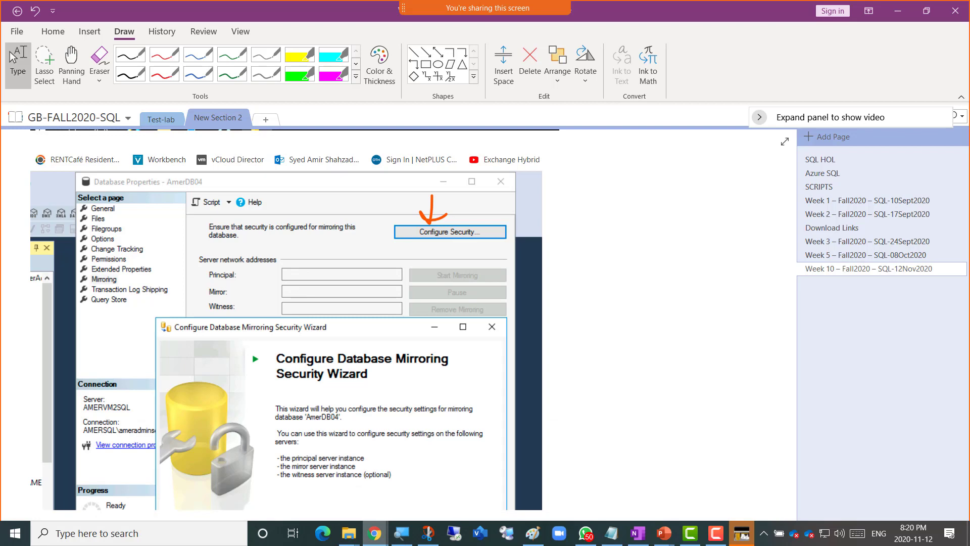
- Add the line "------------BREAK---------------Class Starts 8:40--------------" at the end of the Week 10 page in the GBFall2020SQL-Class notebook
drag(969, 93, 455, 80)
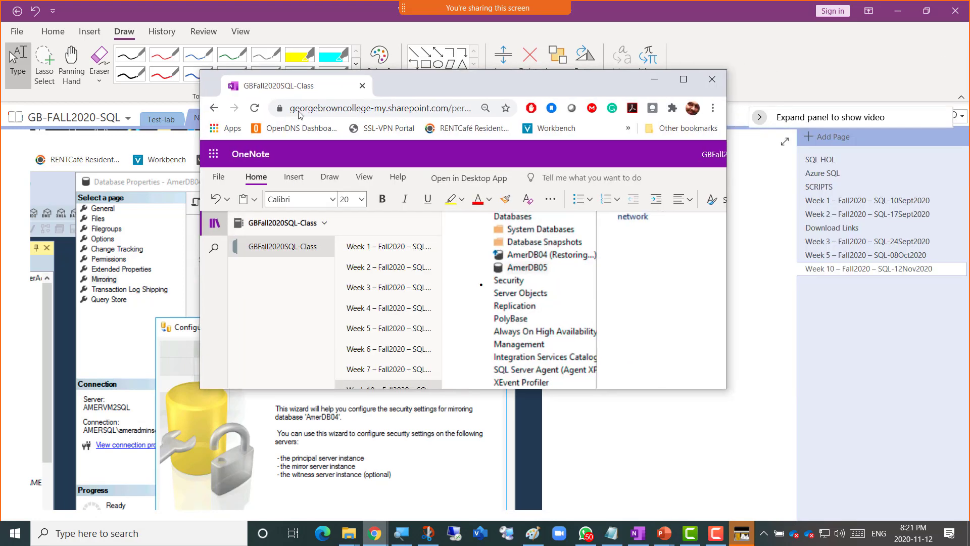
double_click(455, 80)
scroll(500, 386, down, 2)
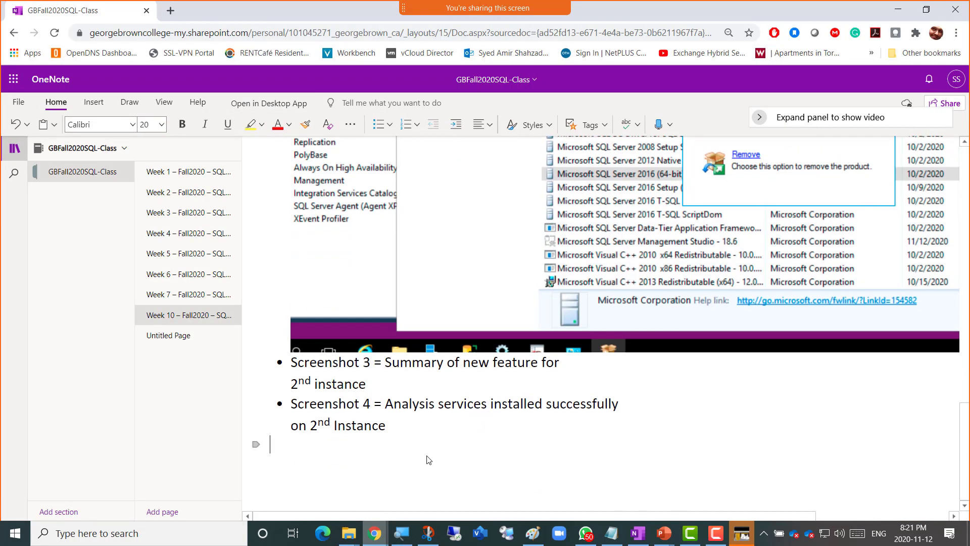
text(------------BREAK)
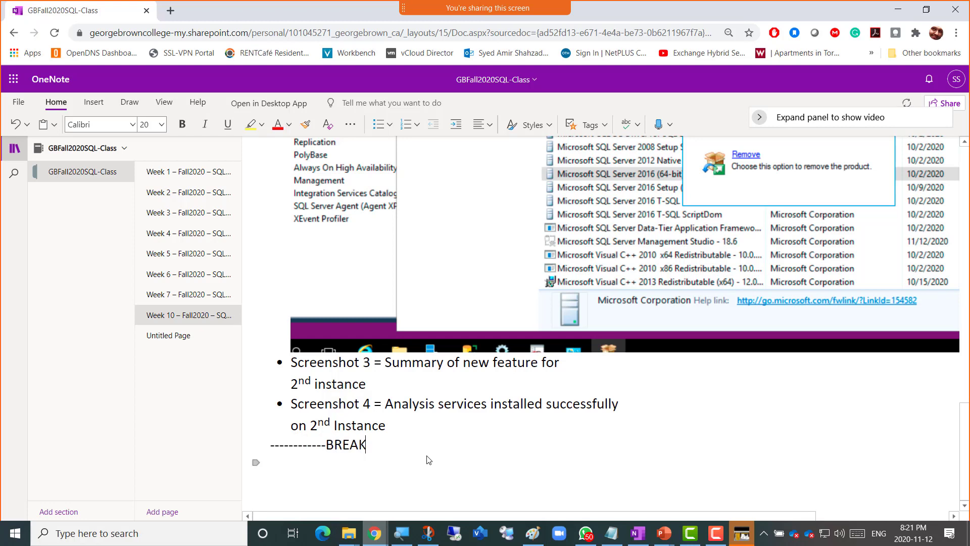
text(---------------Class Starts 8)
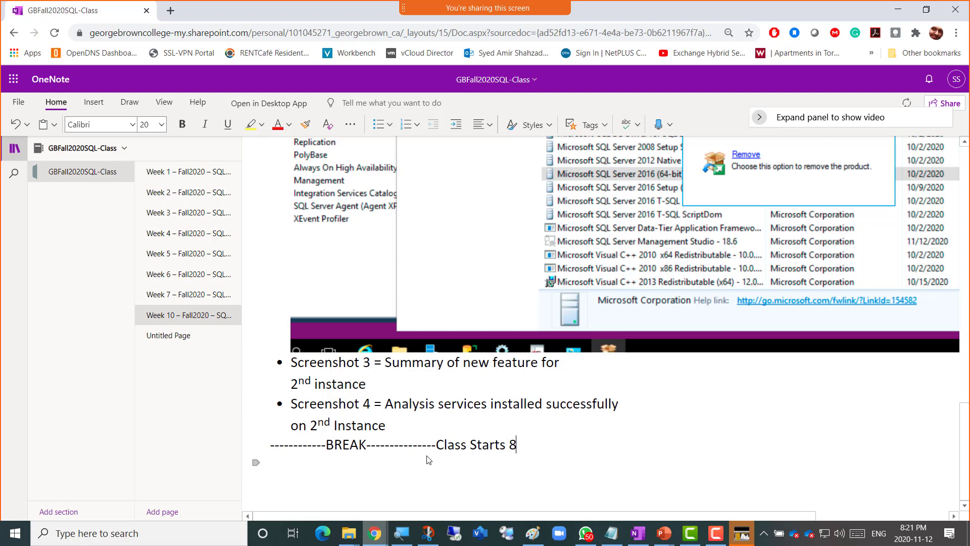
text(:40---------------)
click(714, 534)
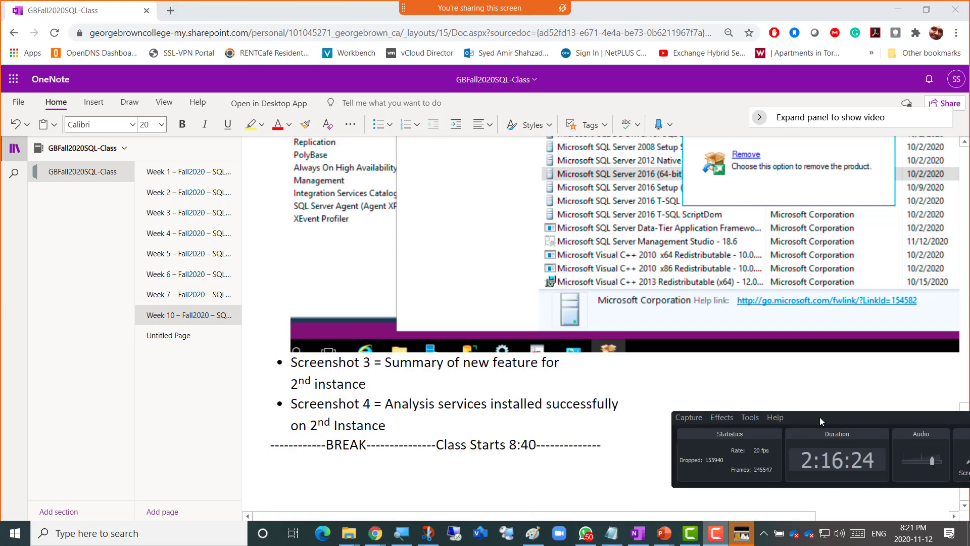
drag(820, 417, 359, 362)
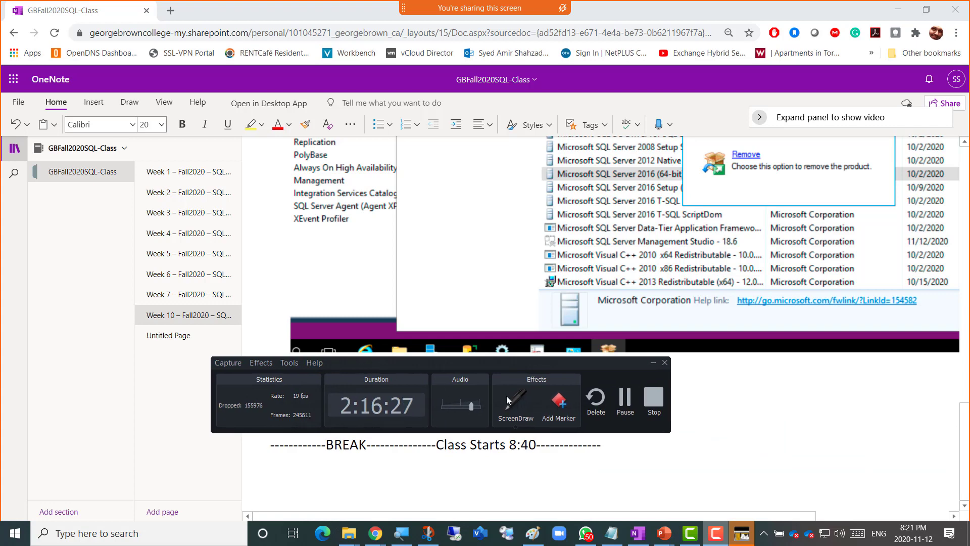
click(625, 397)
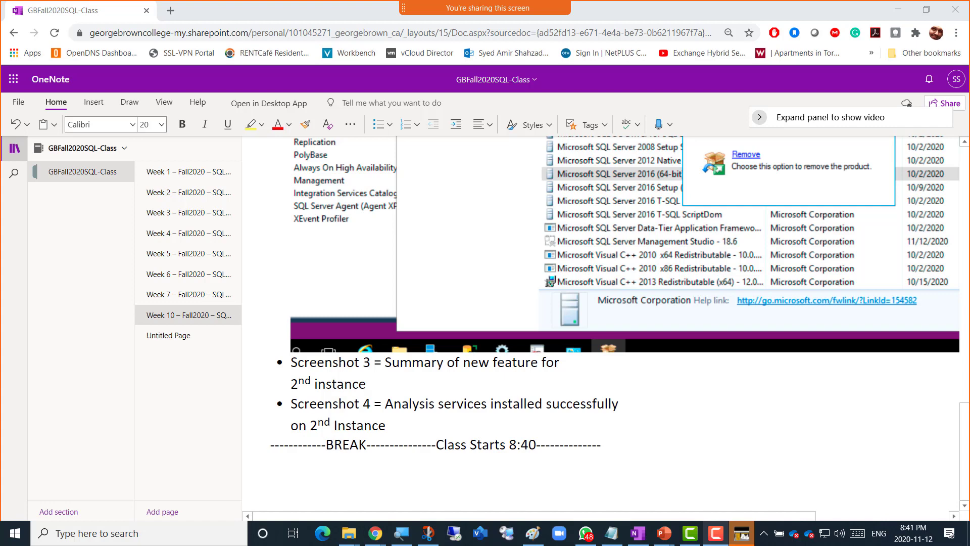
key(alt+Tab)
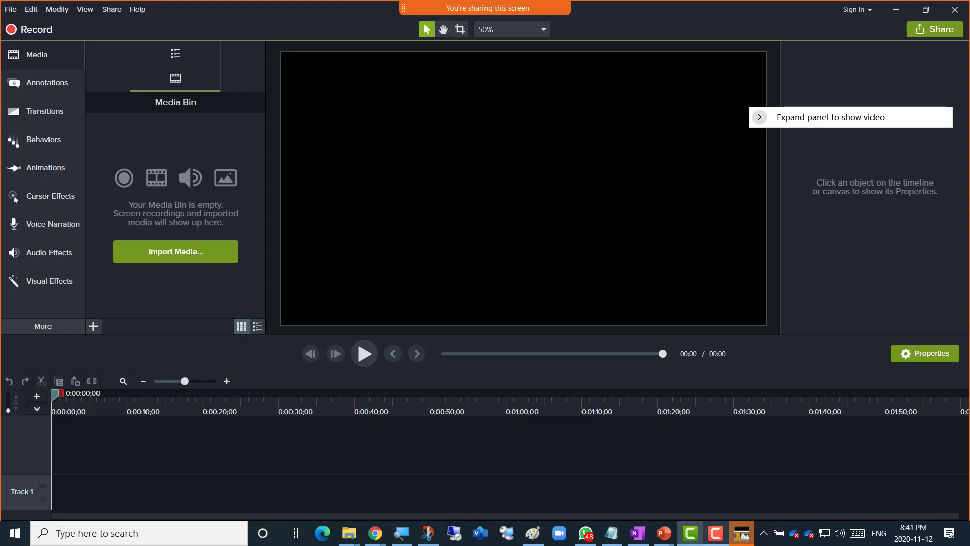
key(alt+Tab)
key(alt+Tab)
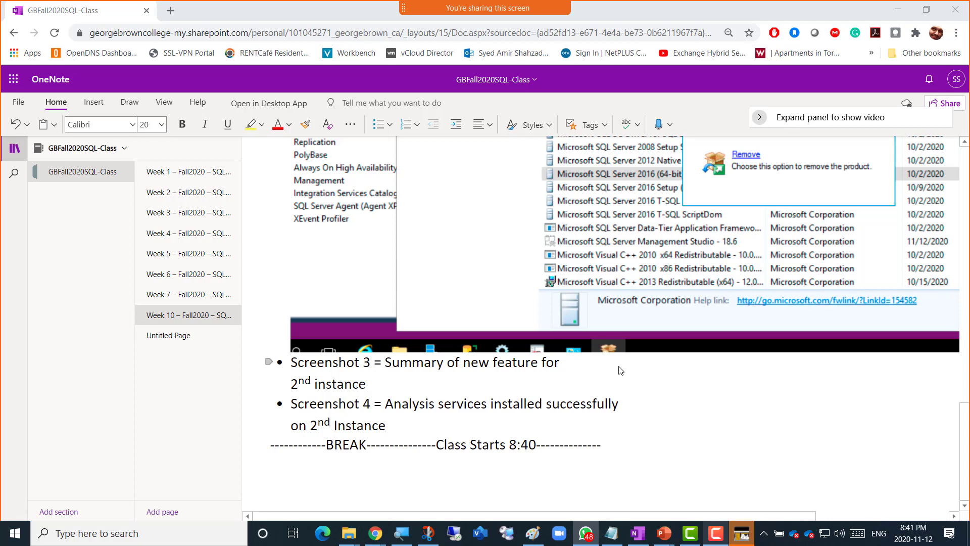
- Start a new line below the BREAK line on the Week 10 page
click(621, 452)
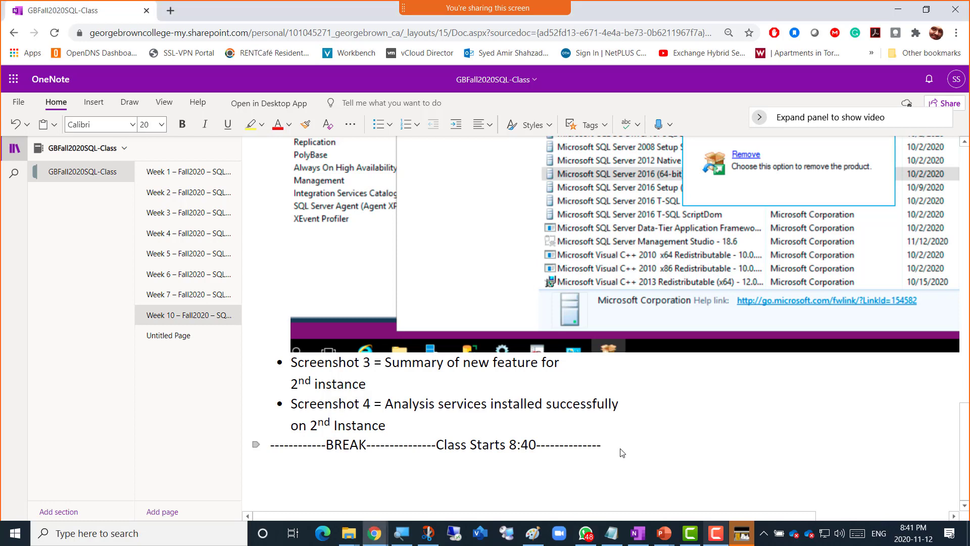
key(Return)
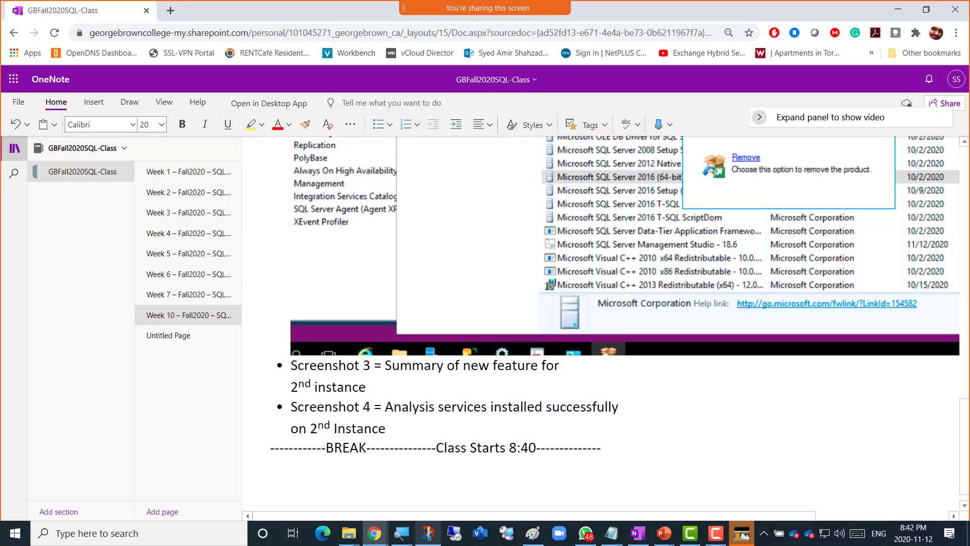
click(374, 533)
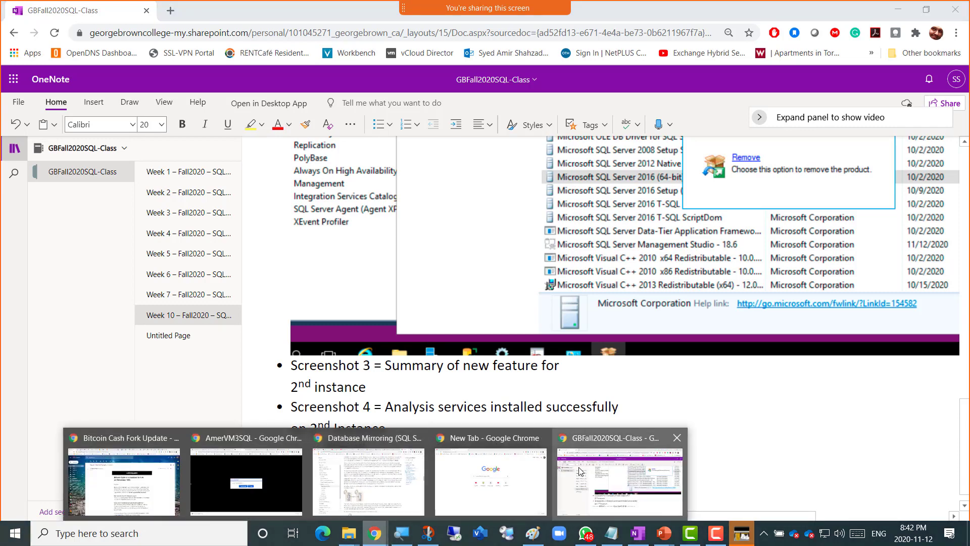
click(611, 471)
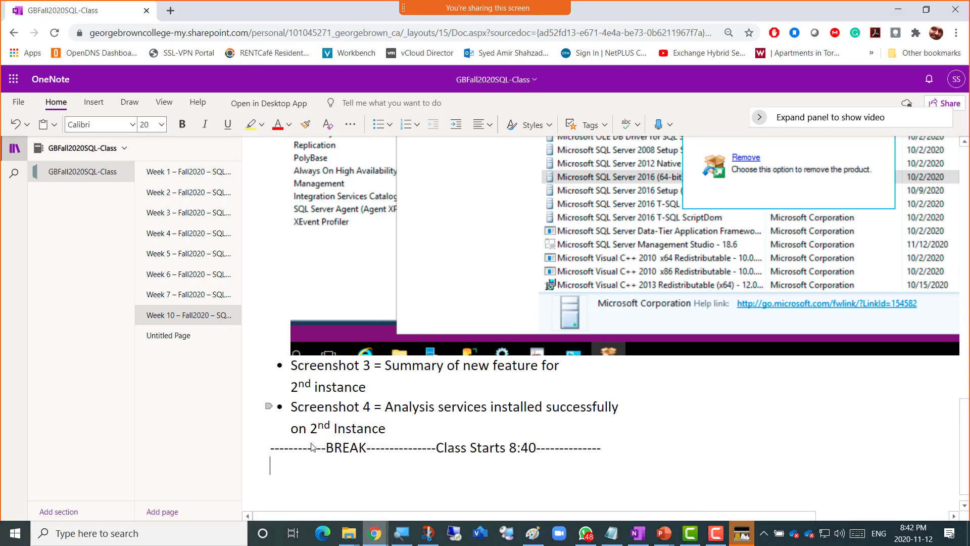
- Merge the GBFall2020SQL-Class notebook tab into the Chrome window with the database mirroring documentation and make it the first tab
click(369, 532)
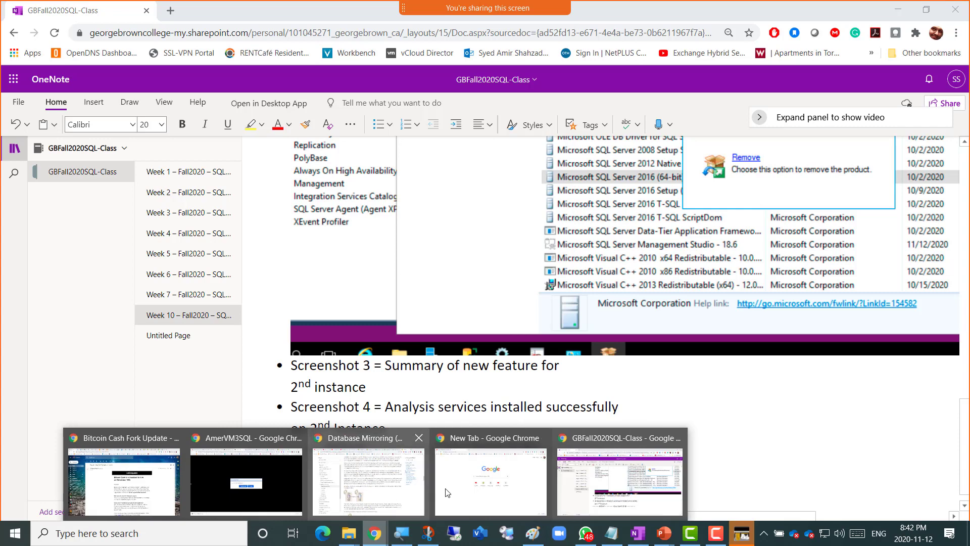
click(368, 481)
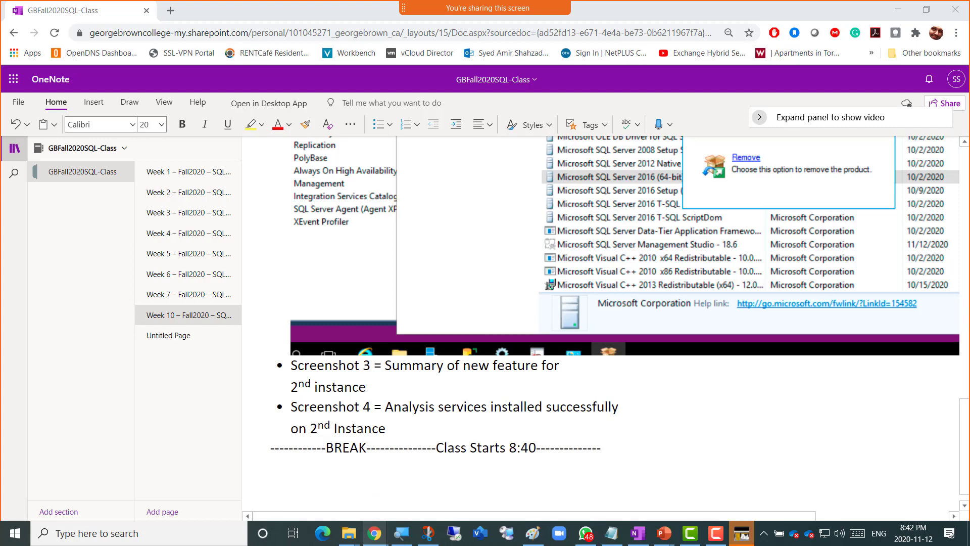
drag(969, 73, 641, 78)
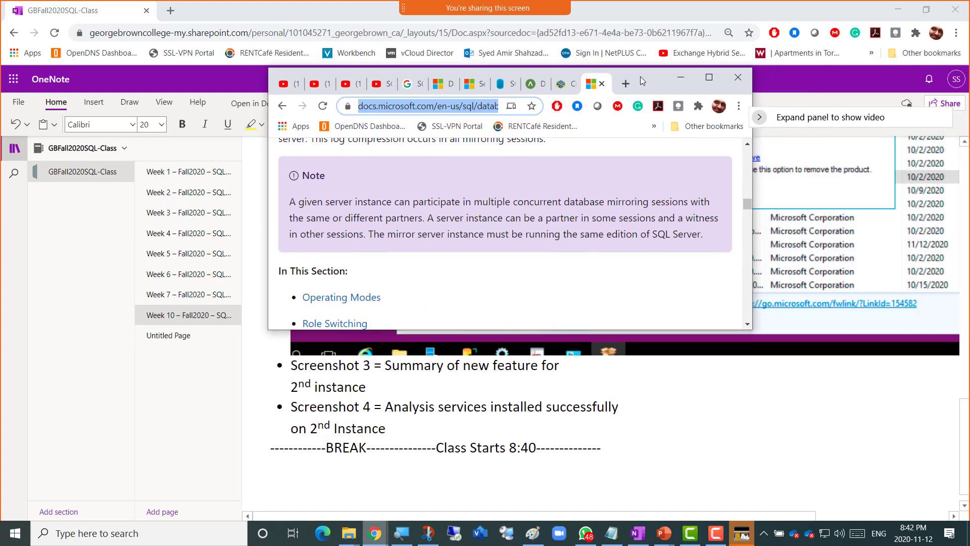
click(105, 15)
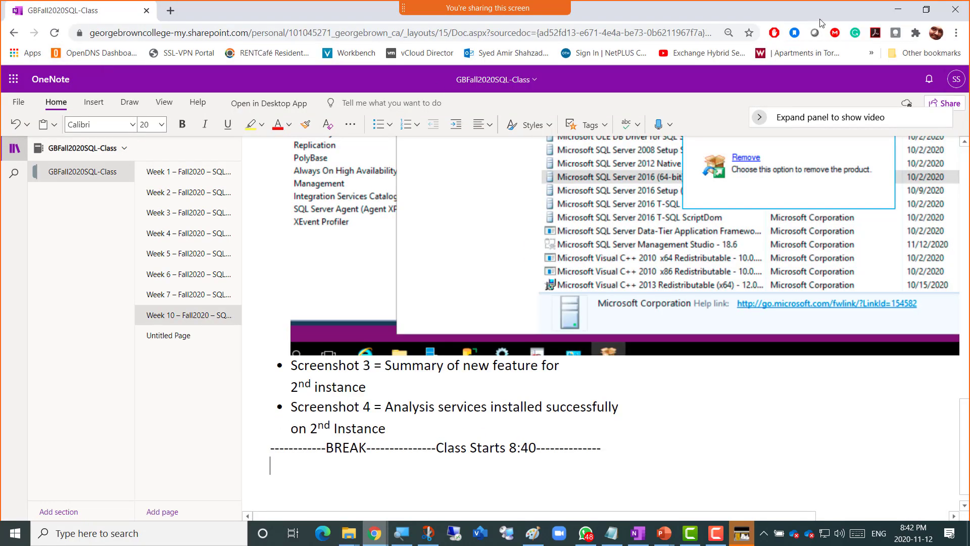
click(926, 10)
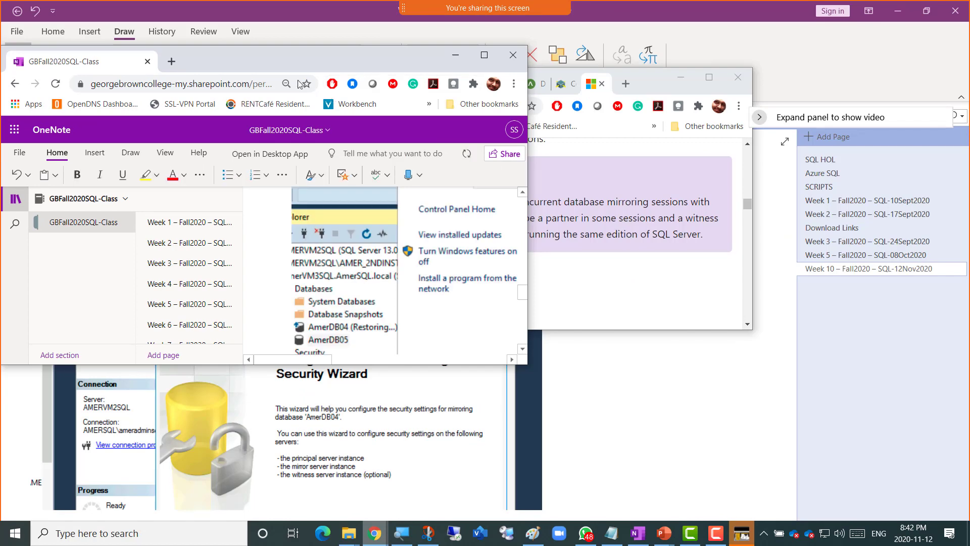
drag(189, 65, 592, 232)
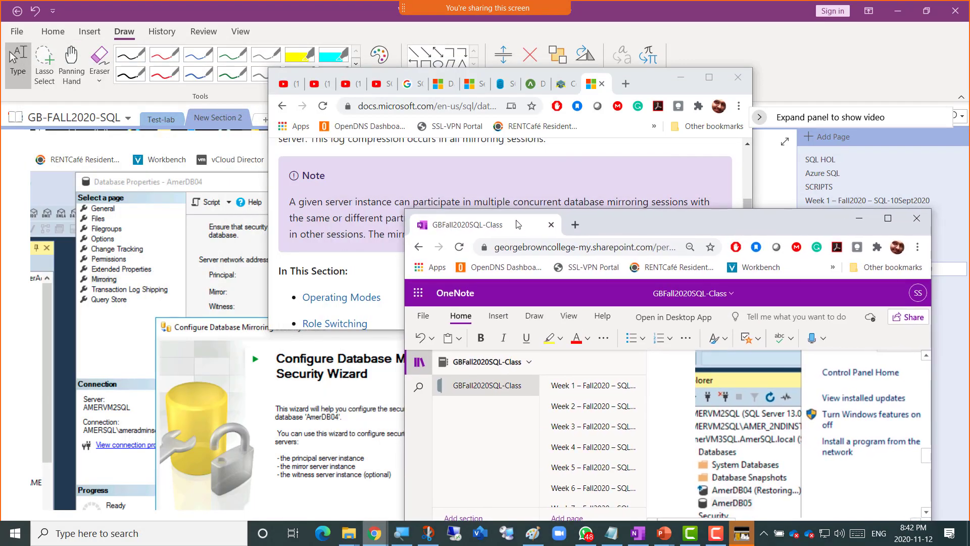
drag(510, 225, 599, 84)
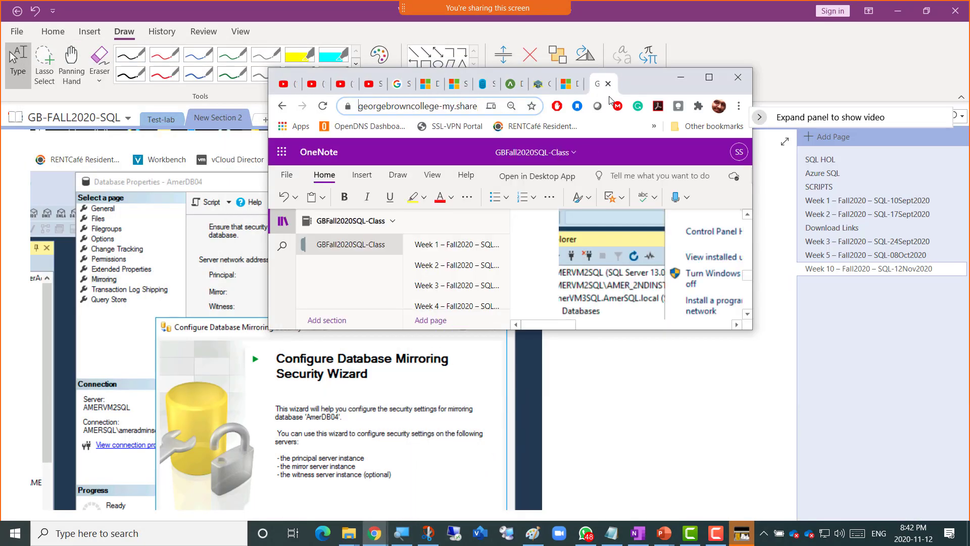
click(709, 77)
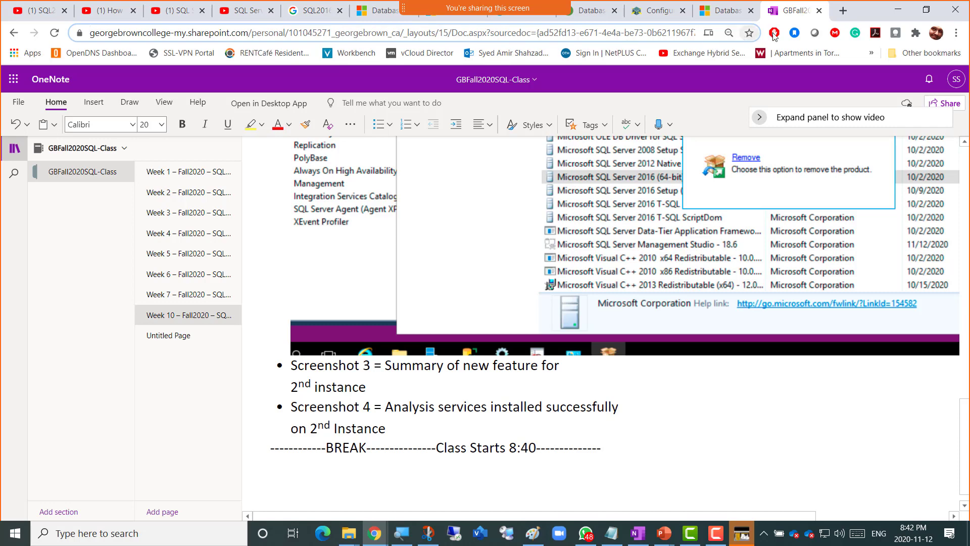
drag(789, 19, 35, 12)
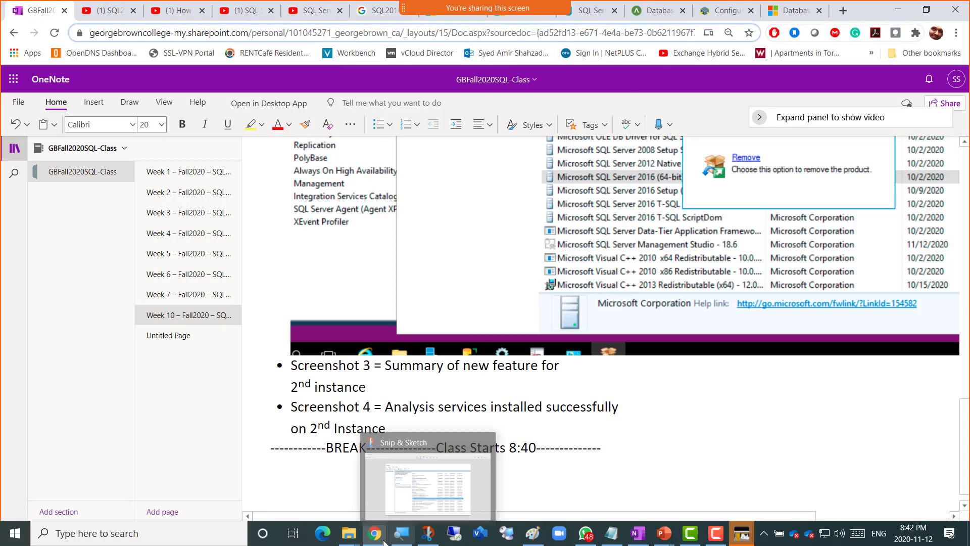
- Move the GBFall2020SQL-Class notebook tab into the Chrome window holding the Azure VM sessions and maximize that window
click(368, 540)
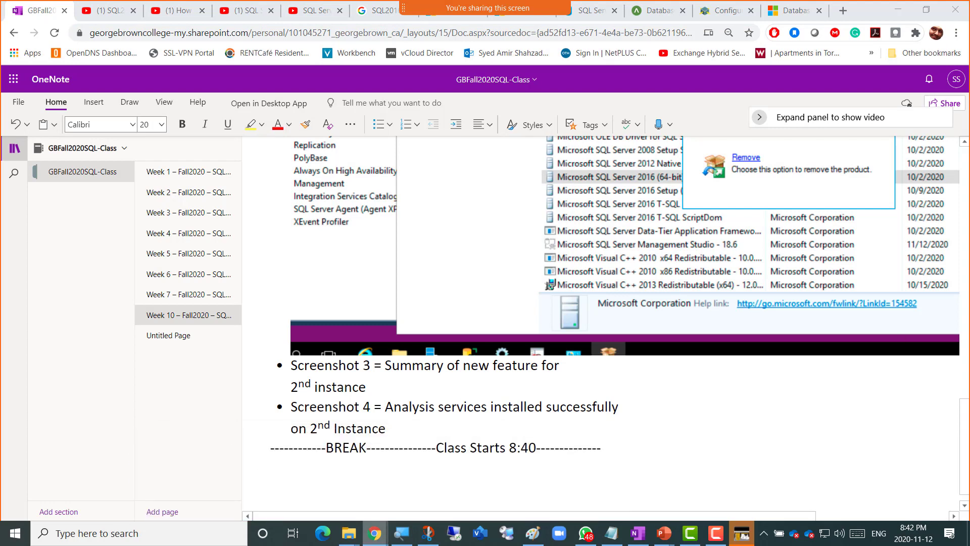
drag(969, 25, 425, 84)
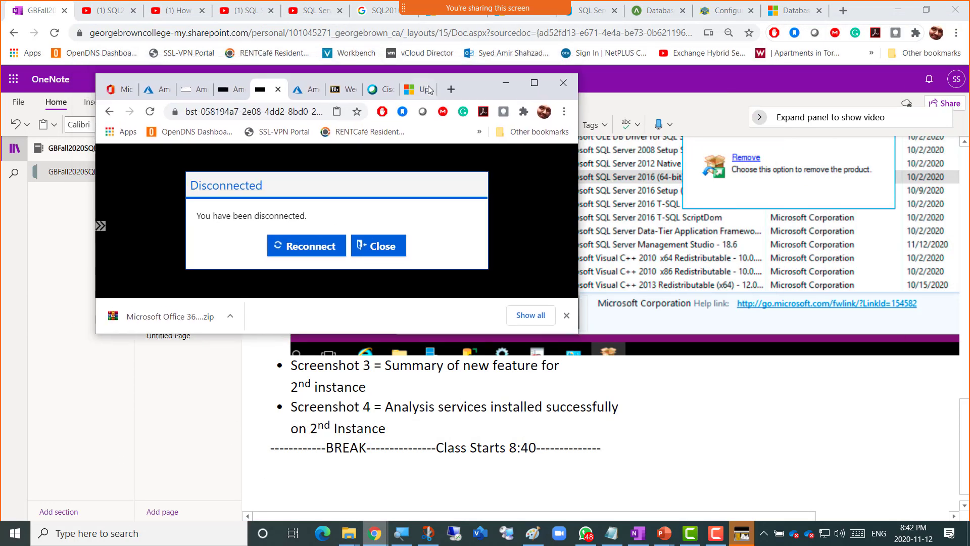
click(926, 9)
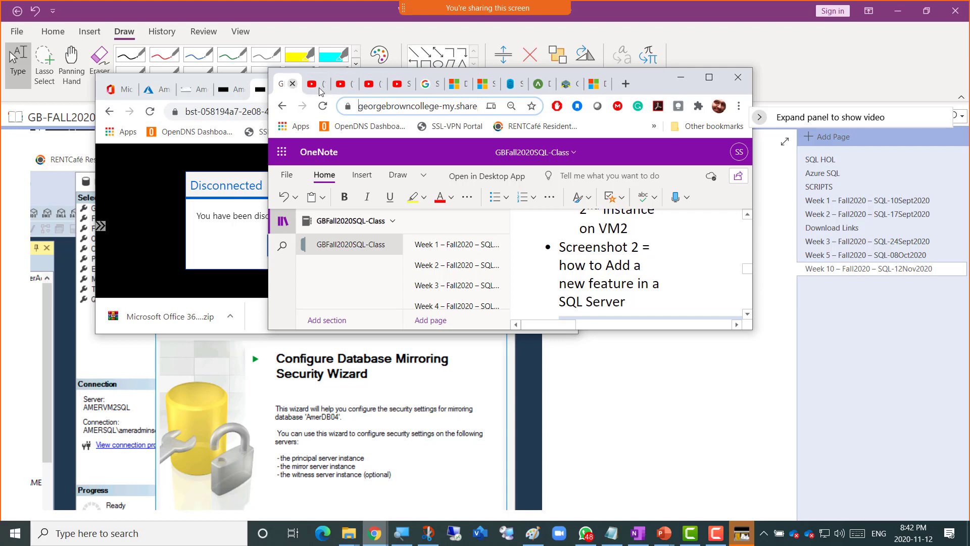
drag(656, 82, 784, 229)
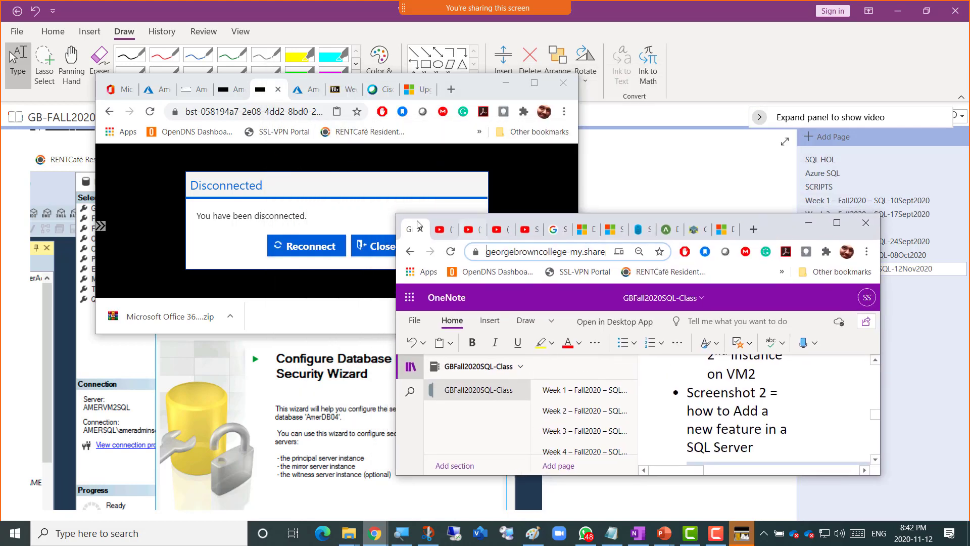
drag(414, 236, 438, 103)
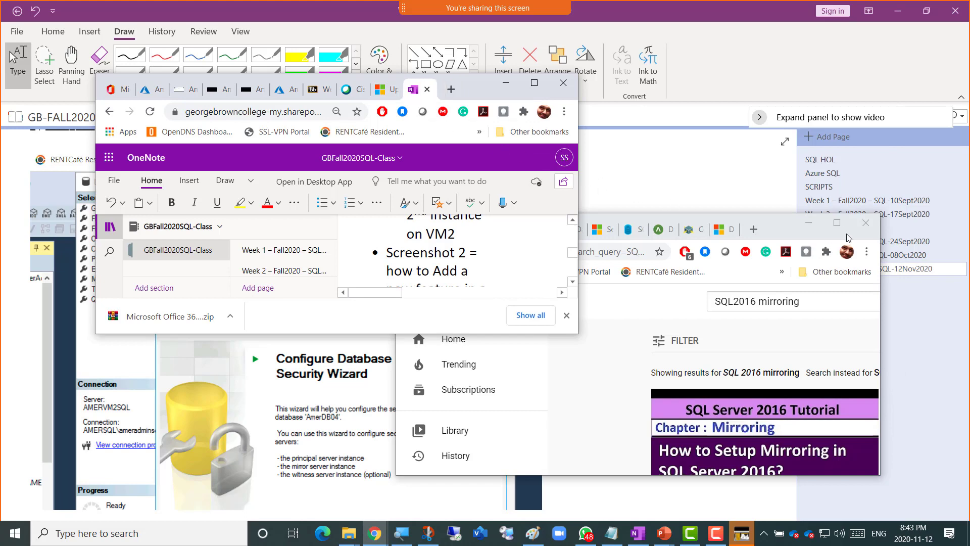
drag(782, 229, 969, 147)
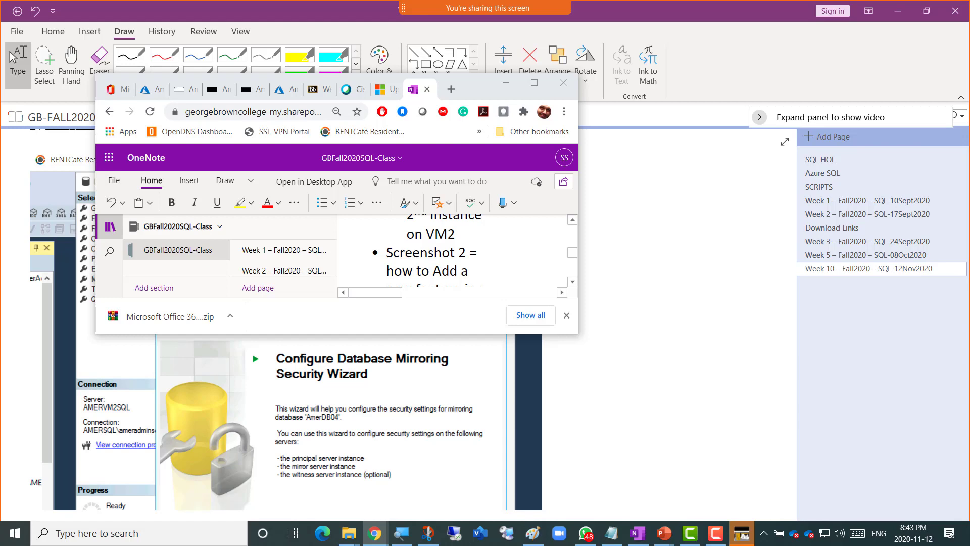
click(534, 82)
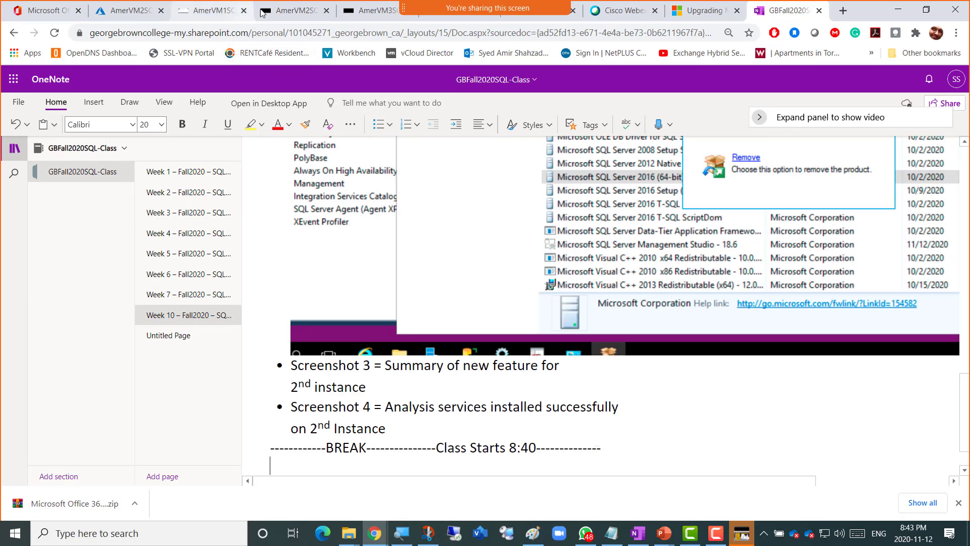
- Reconnect the AmerVM2SQL and AmerVM3SQL Bastion sessions, check the AmerVM1SQL session, and return to AmerVM2SQL
click(286, 11)
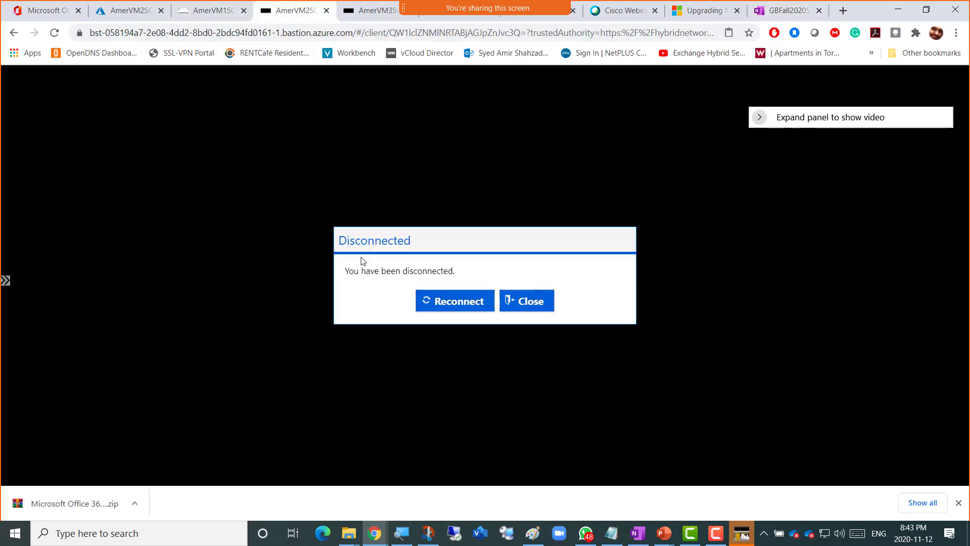
click(449, 304)
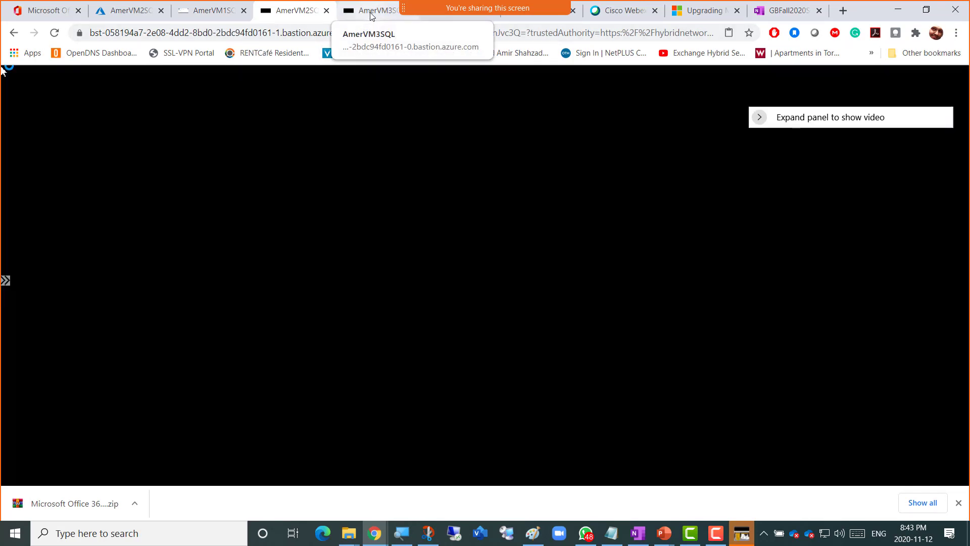
click(371, 15)
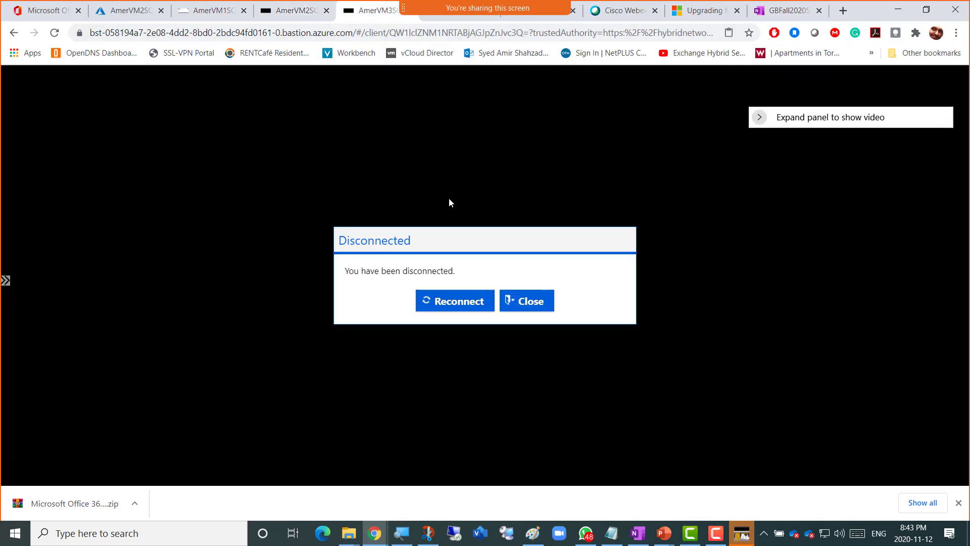
click(459, 305)
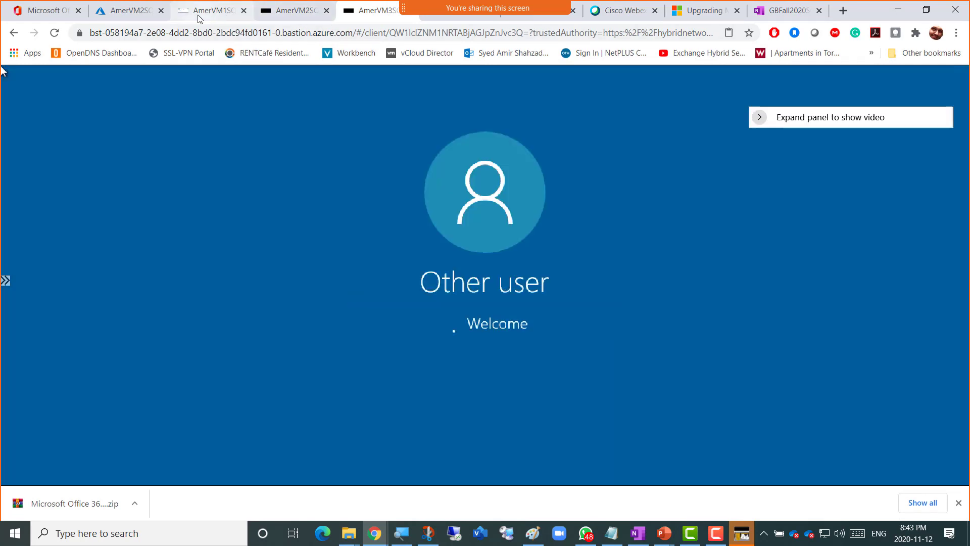
click(202, 14)
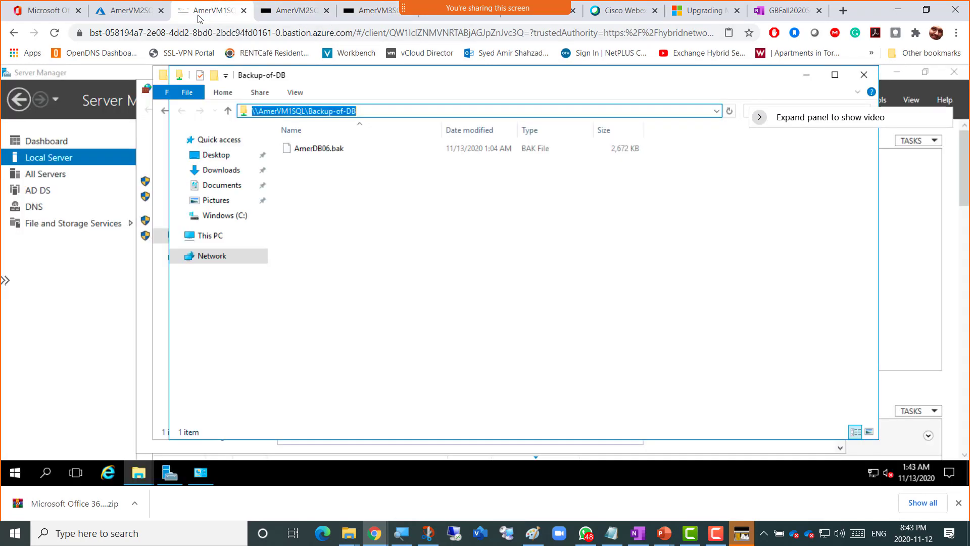
click(273, 19)
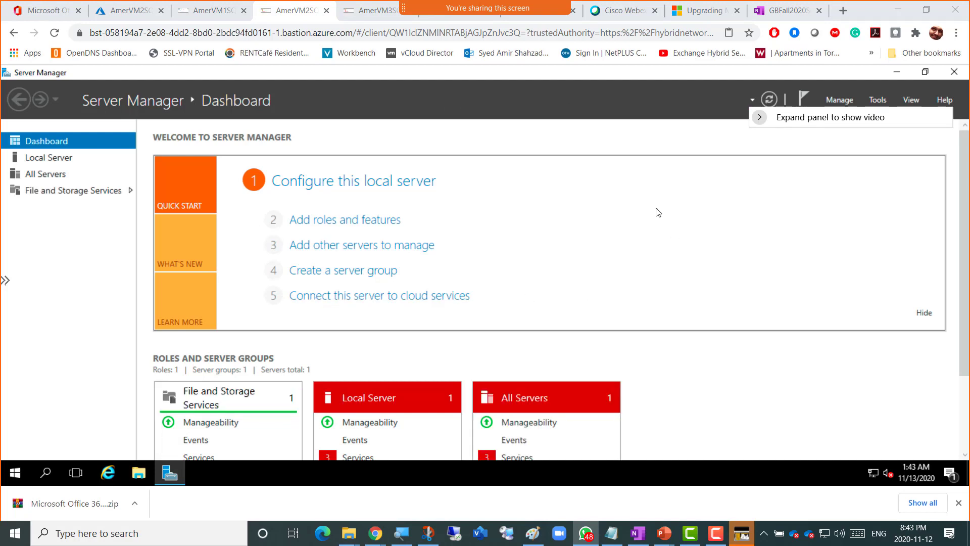
- Start SQL Server Management Studio in both the AmerVM2SQL and AmerVM3SQL sessions
click(213, 12)
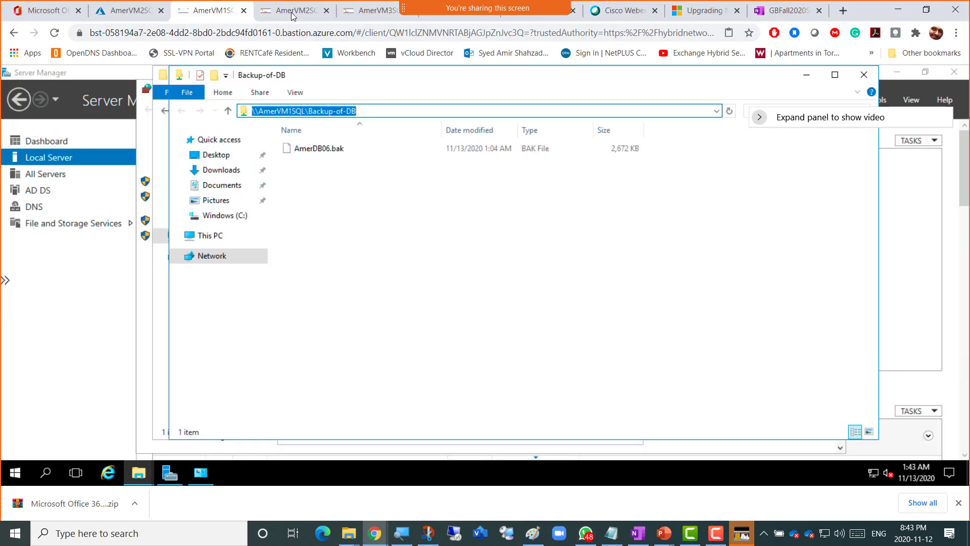
click(299, 15)
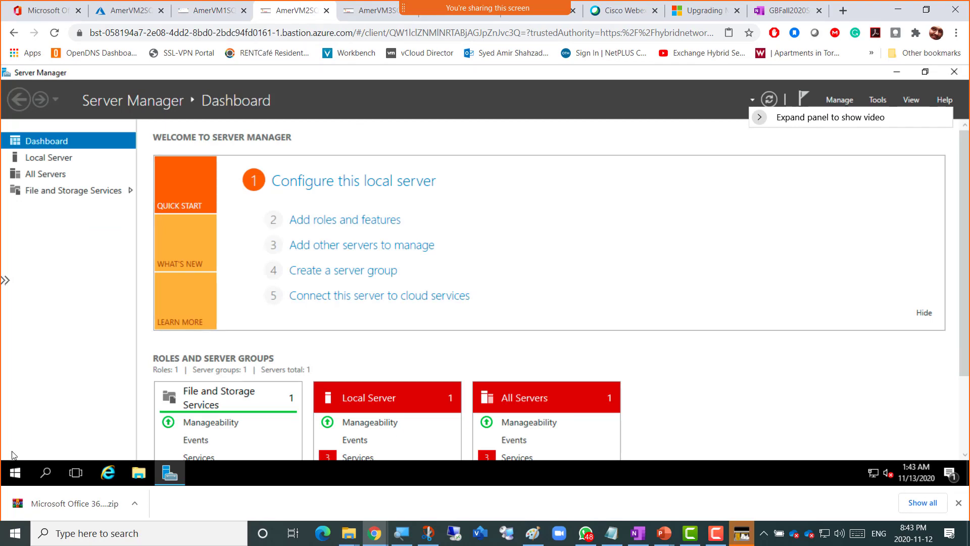
click(15, 472)
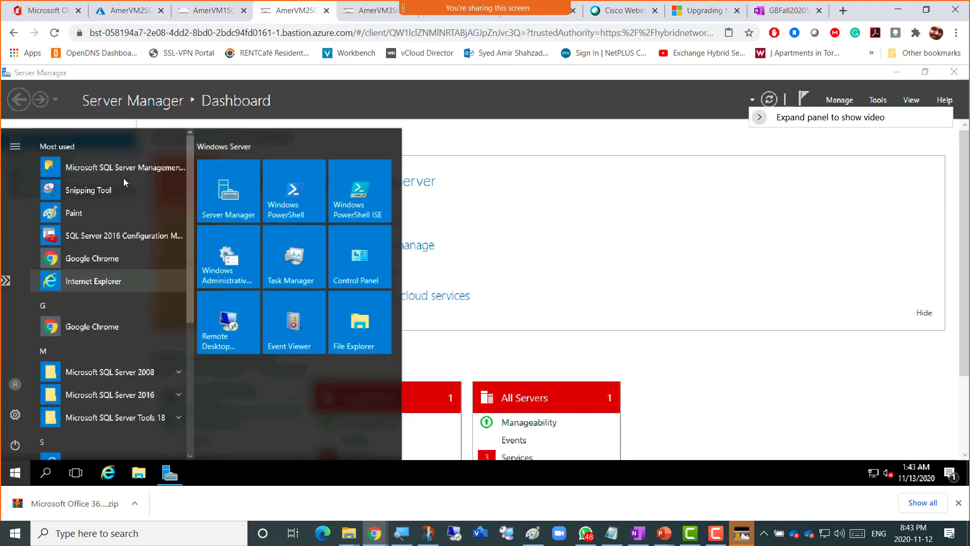
click(124, 168)
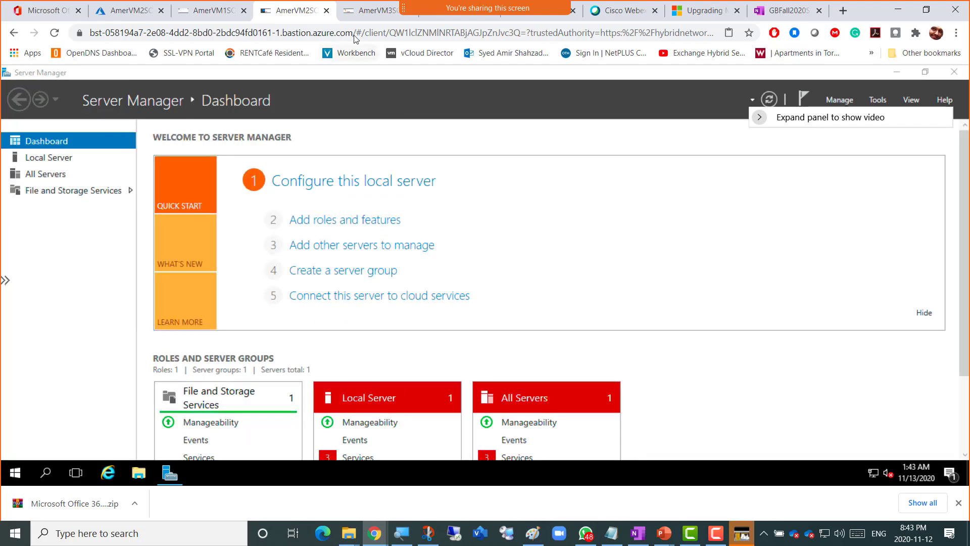
click(362, 17)
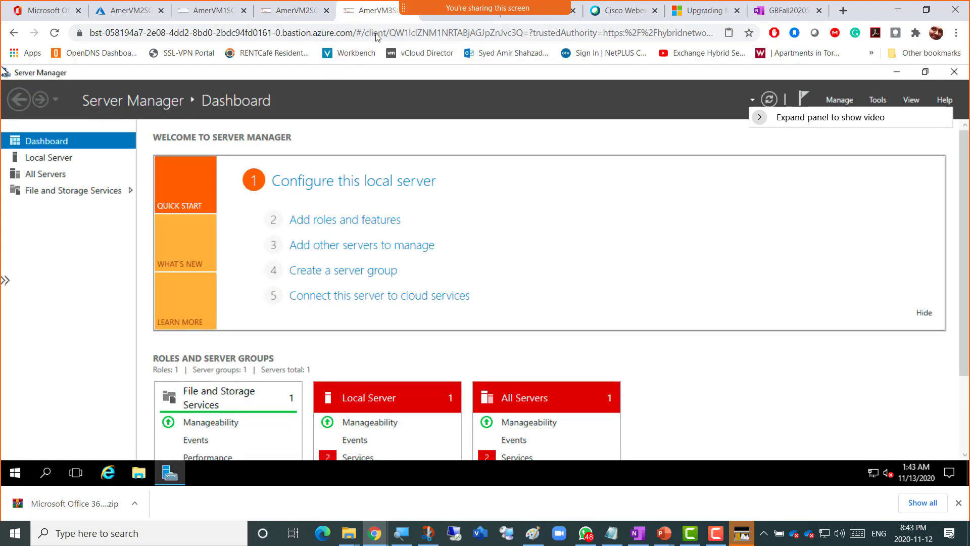
click(15, 472)
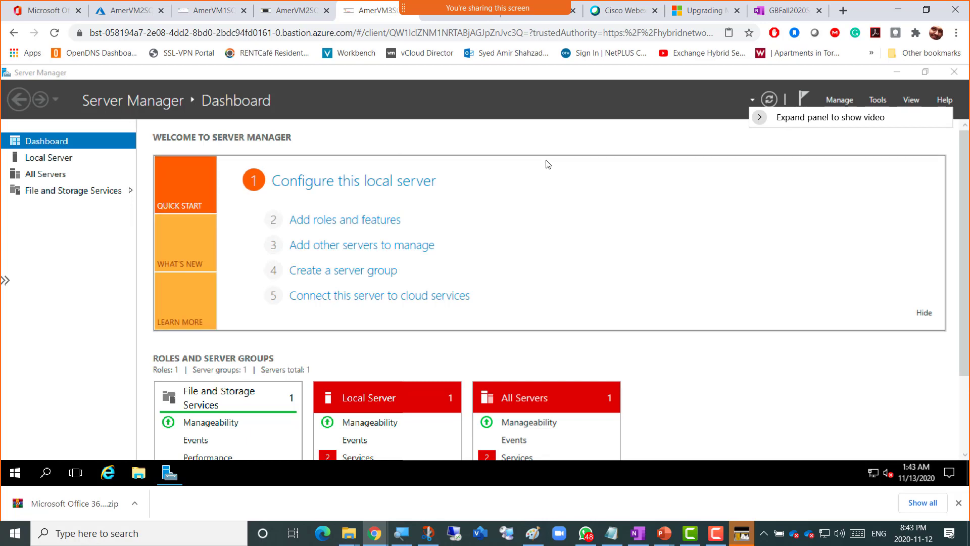
- In the AmerVM2SQL session, connect Management Studio to the AMERVM2SQL database engine with Windows Authentication
click(292, 18)
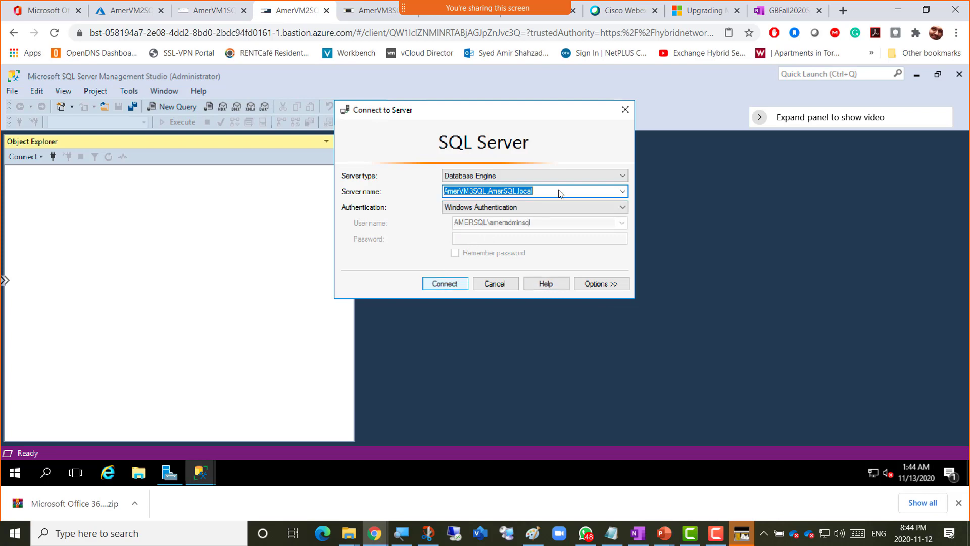
click(622, 191)
click(475, 207)
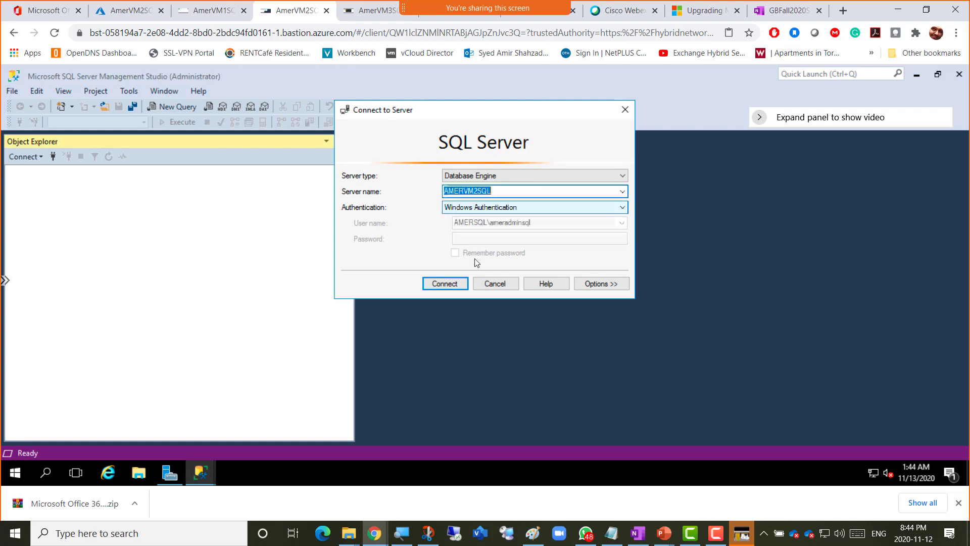
click(444, 283)
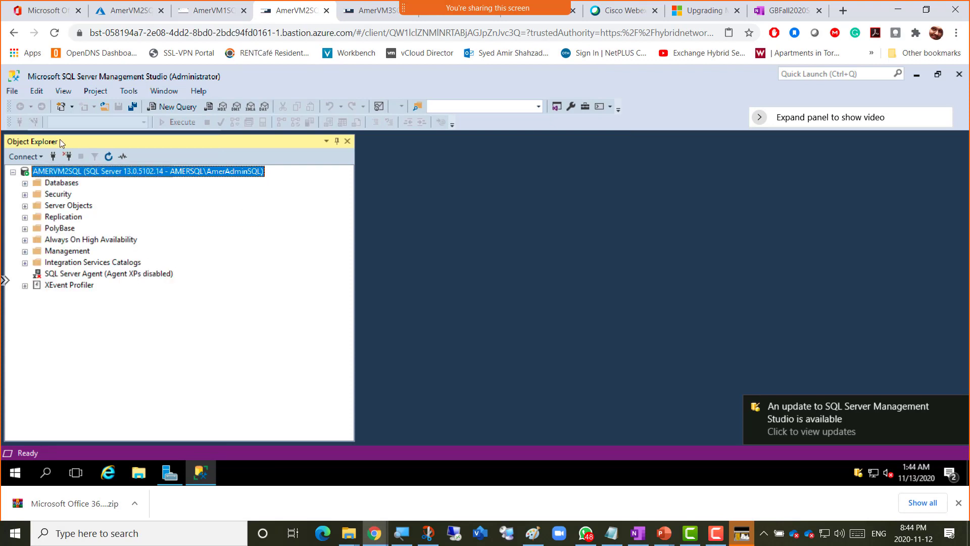
- Add a second Database Engine connection to AmerVM3SQL.AmerSQL.local in the same Object Explorer
click(42, 162)
click(56, 172)
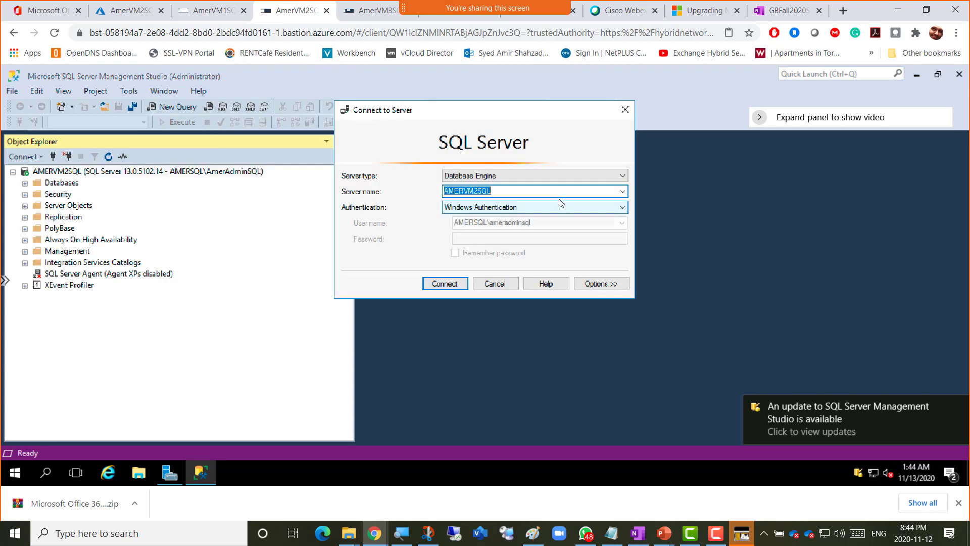
click(622, 191)
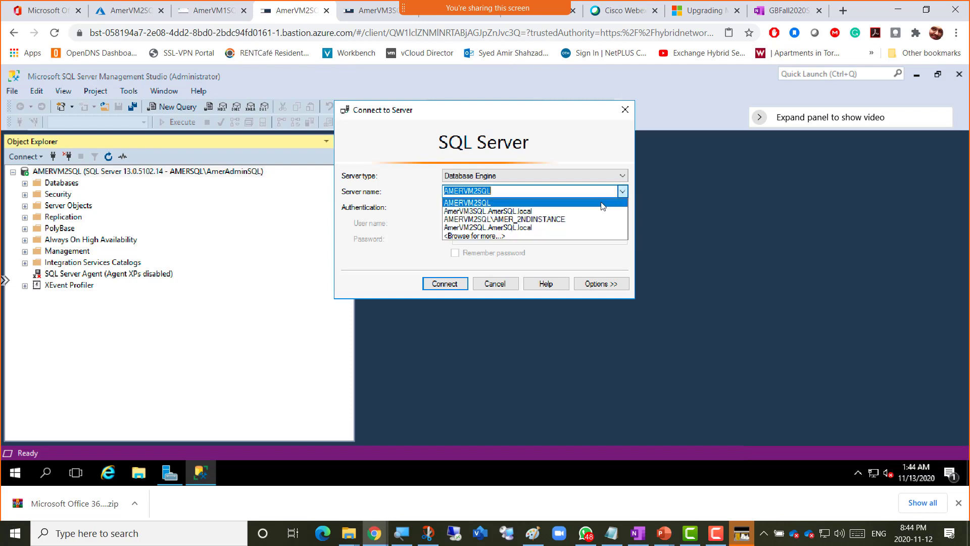
click(521, 212)
click(449, 283)
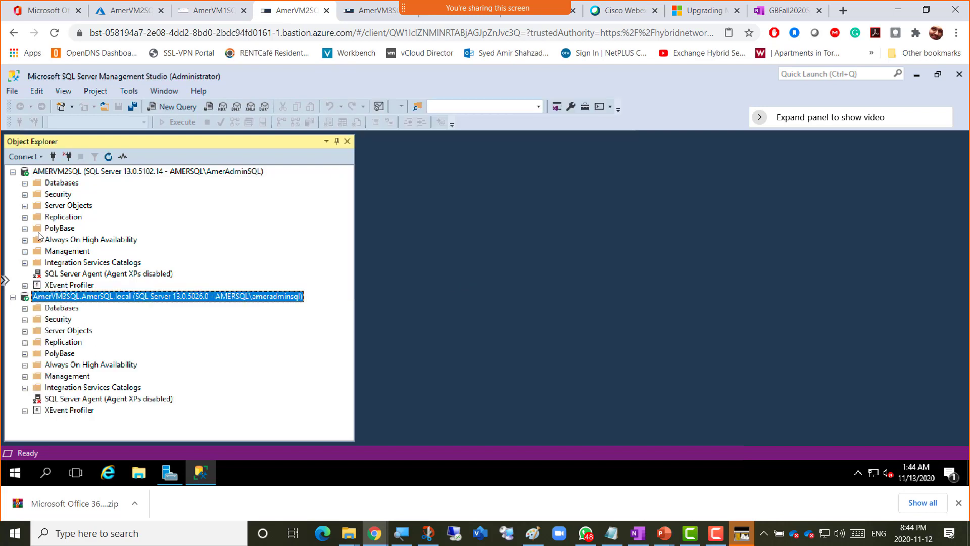
- Expand the databases of AMERVM2SQL and select AmerDB06
click(24, 184)
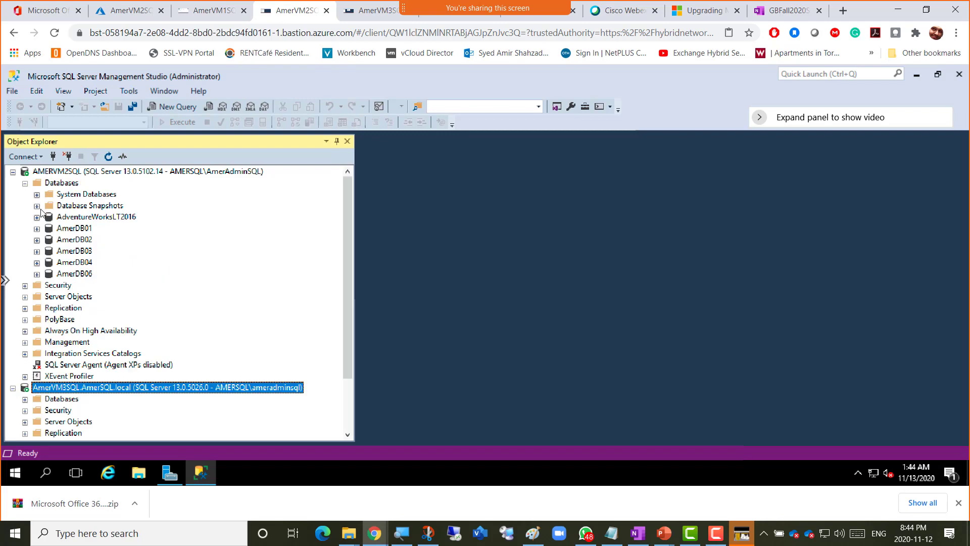
click(86, 274)
scroll(128, 302, down, 2)
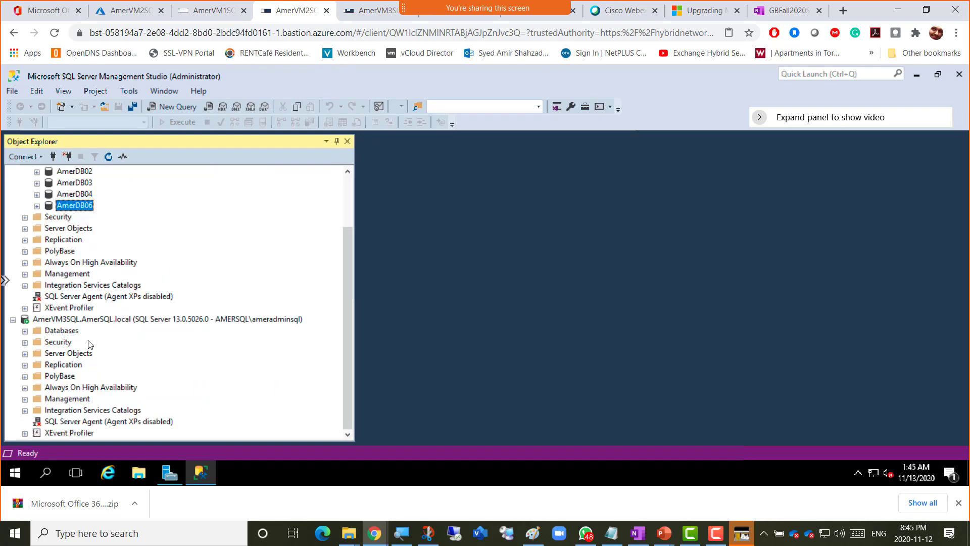
- Check the DNS server used by AmerVM2SQL by running nslookup in an administrator command prompt
right_click(14, 473)
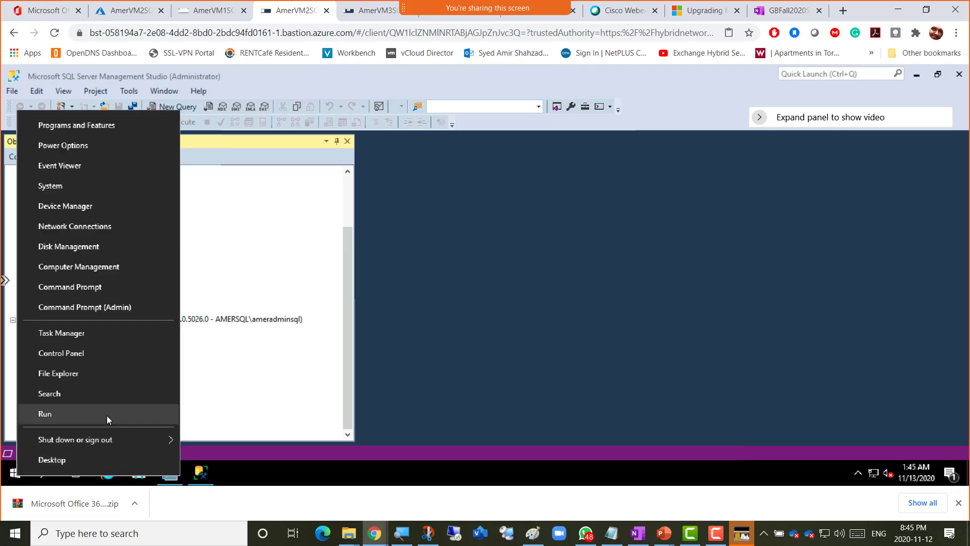
click(116, 309)
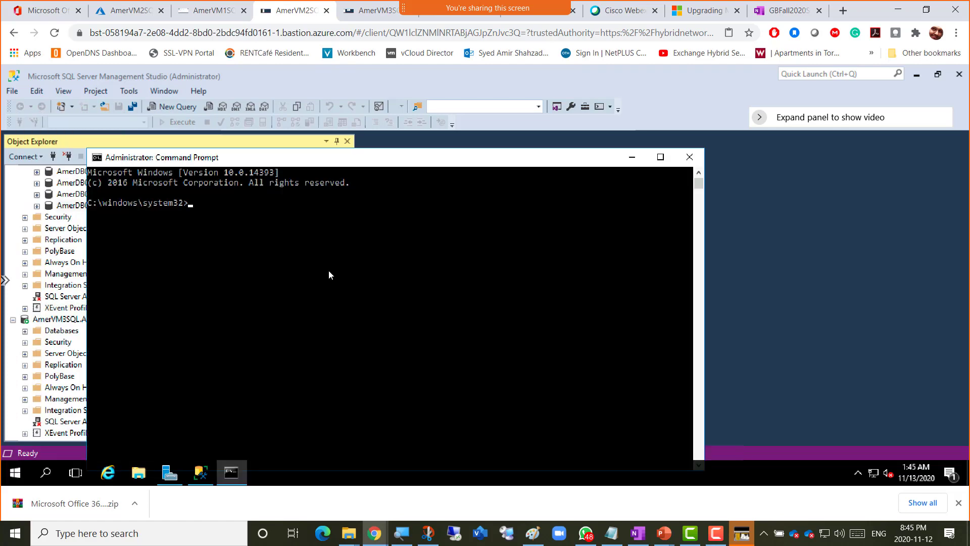
text(nslookup)
key(Return)
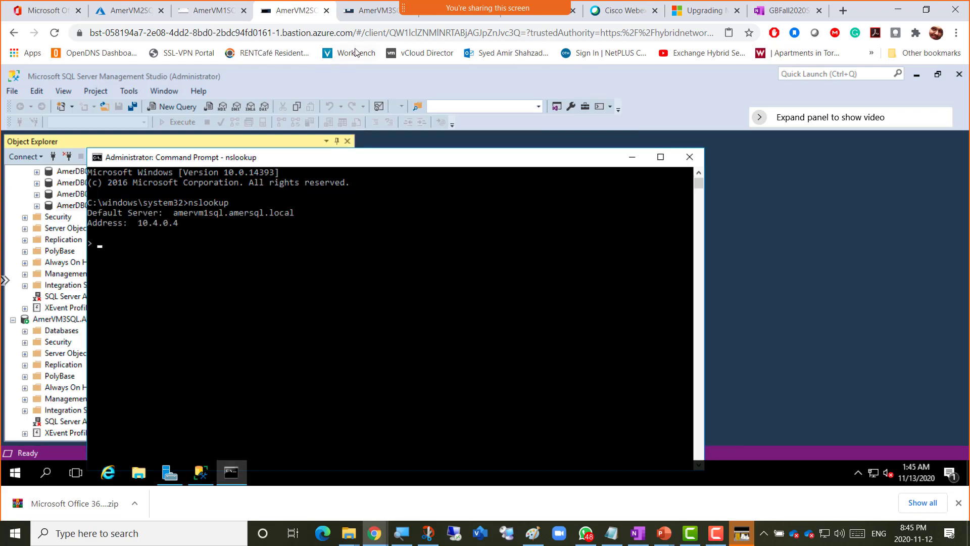
- In the AmerVM3SQL session, connect Management Studio to AMERVM3SQL and run nslookup in an administrator command prompt
click(367, 15)
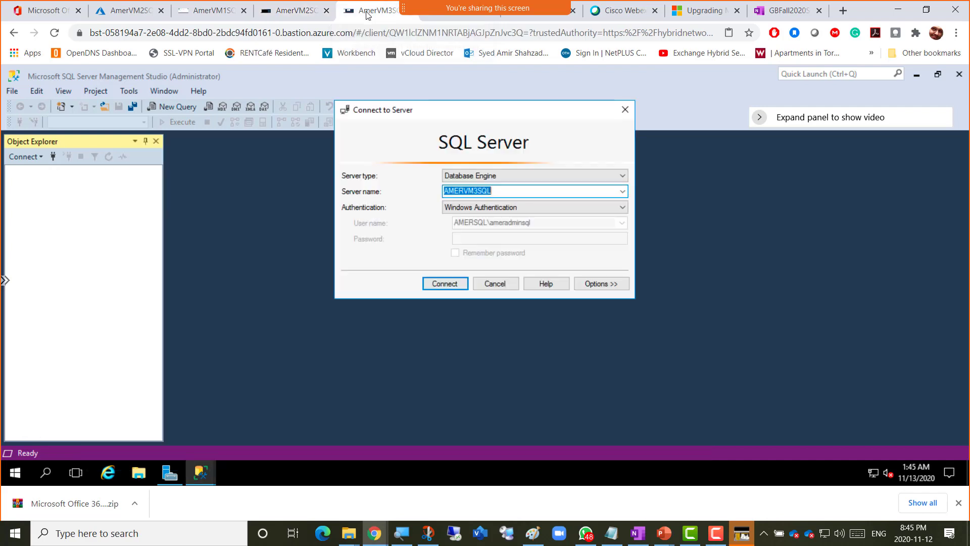
click(445, 285)
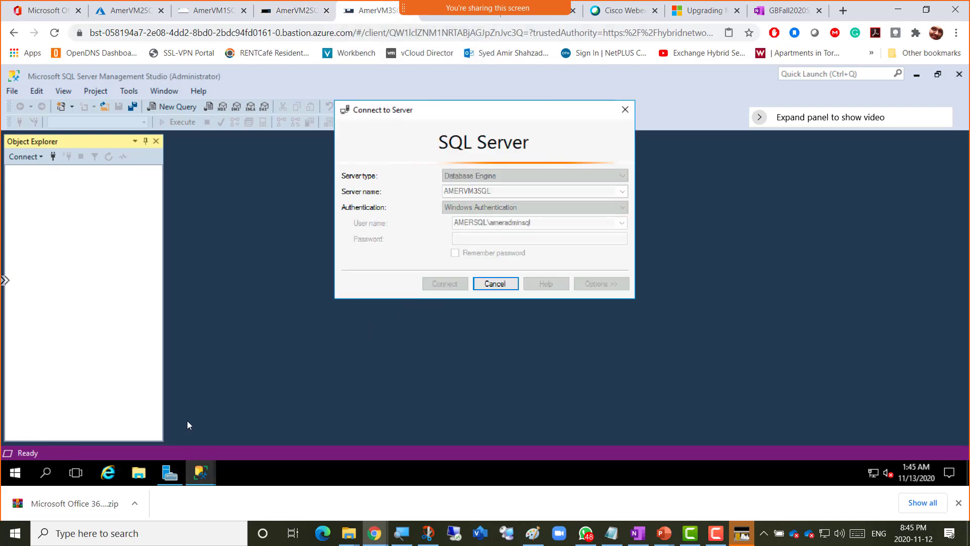
right_click(20, 478)
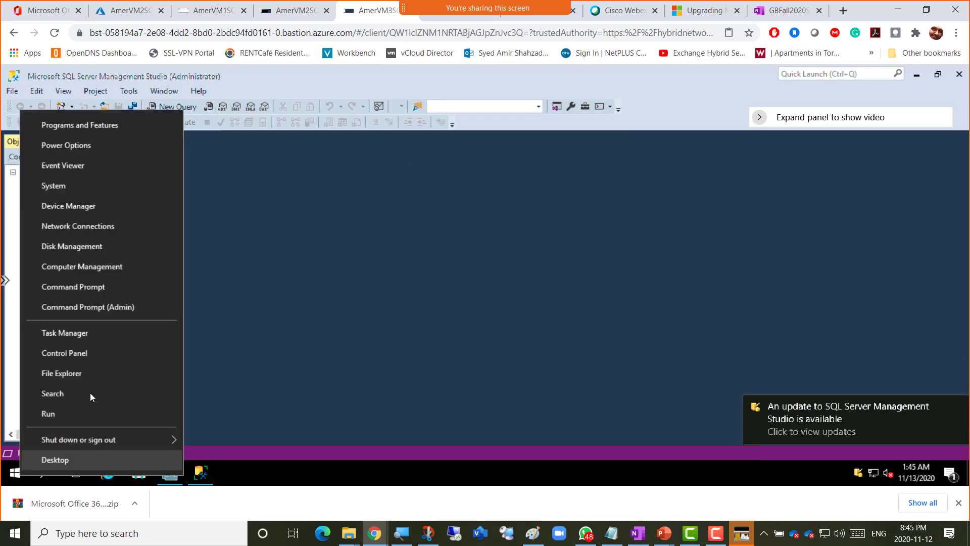
click(108, 311)
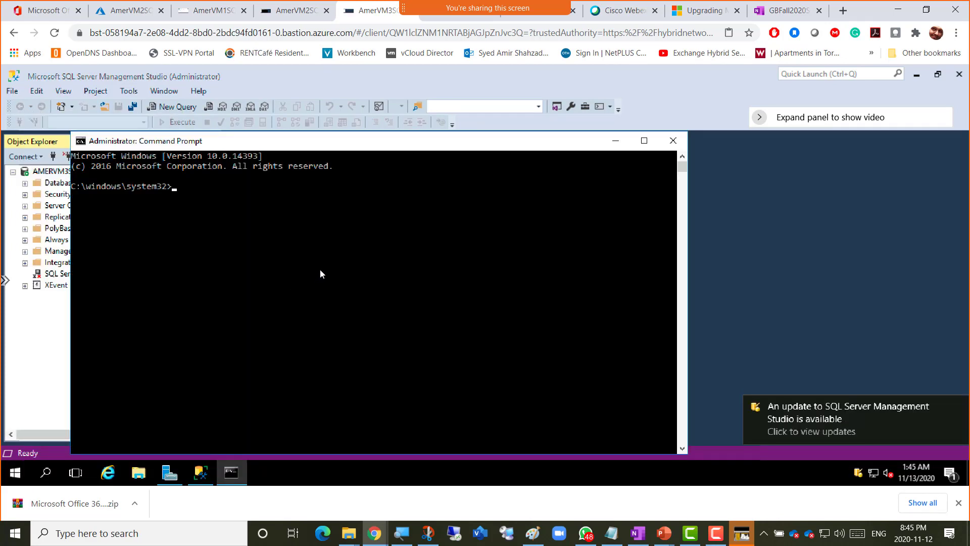
text(nslookup)
key(Return)
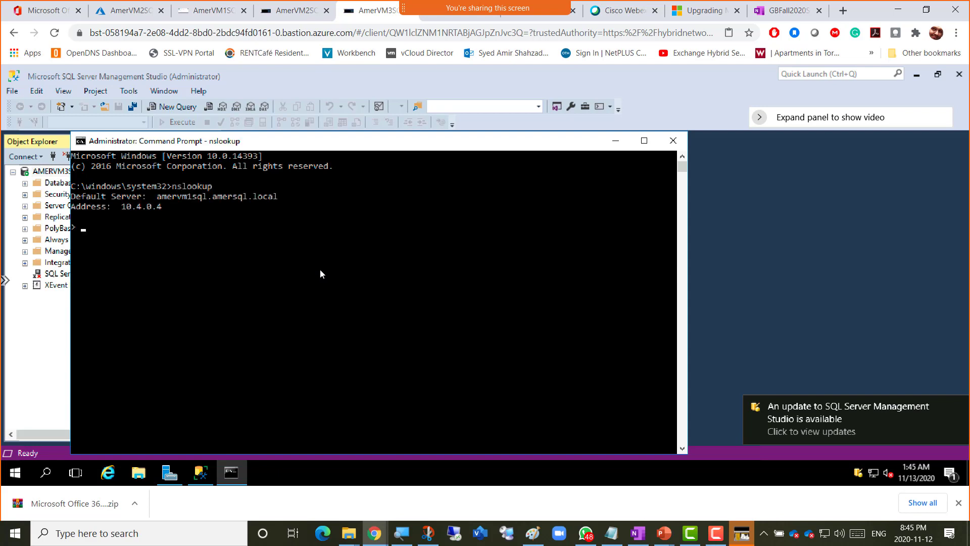
- Exit nslookup and ping amervm2sql from AmerVM3SQL to test connectivity
key(ctrl+c)
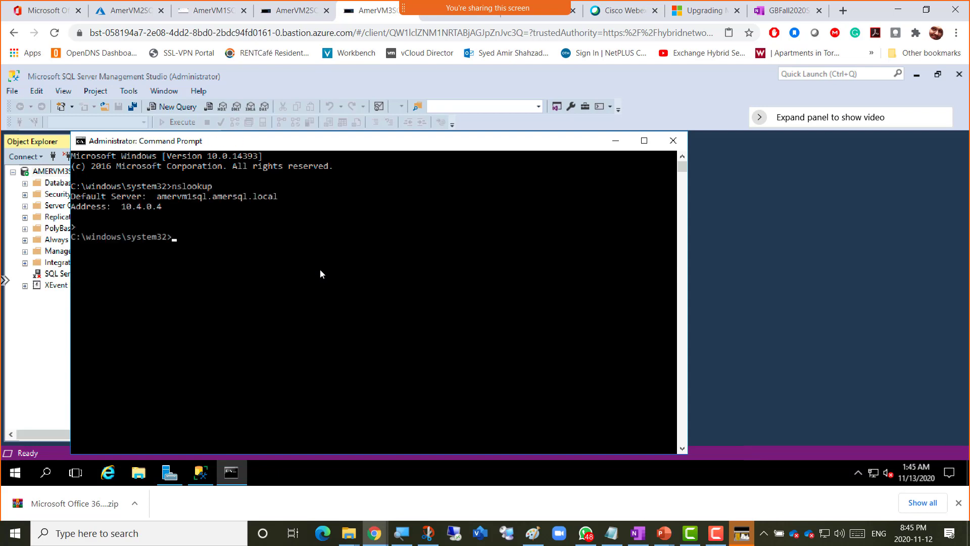
text(ping amervm2sql)
key(Return)
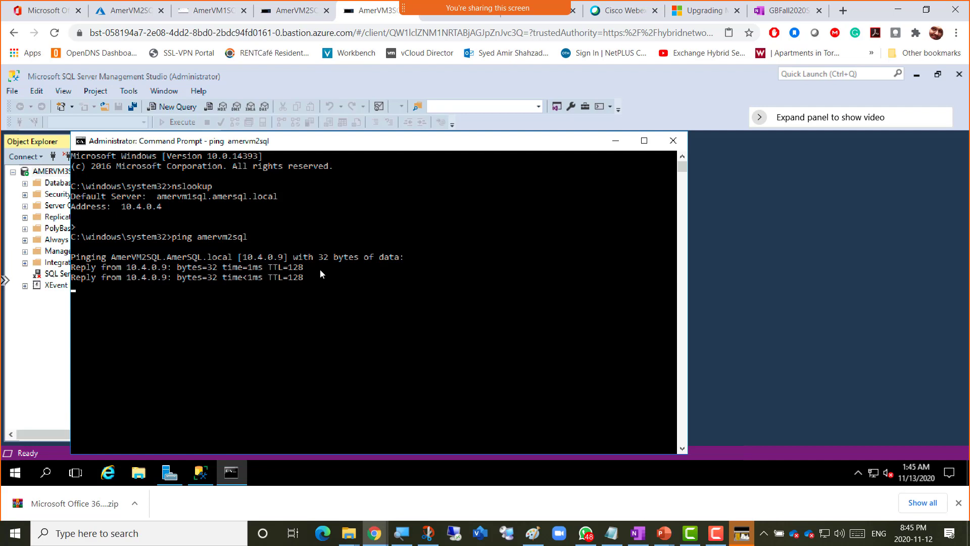
- Return to the AmerVM2SQL session, exit nslookup, ping amervm3sql, and minimize the command prompt
click(292, 18)
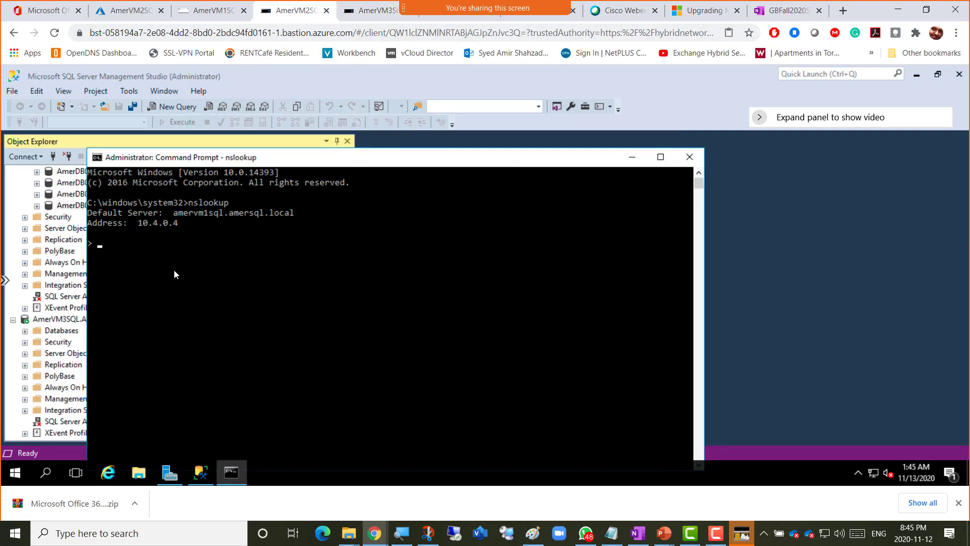
key(ctrl+c)
key(Return)
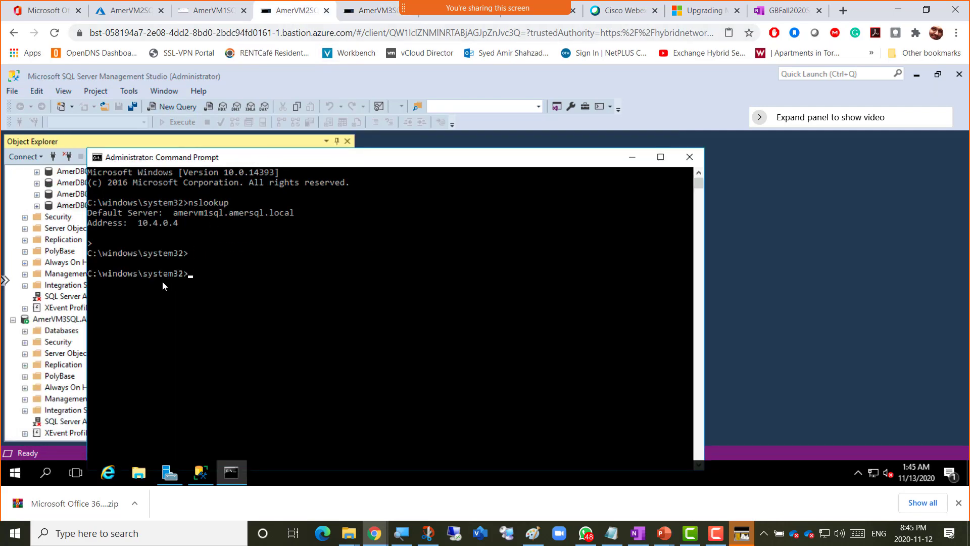
text(ping amervm3sql)
key(Return)
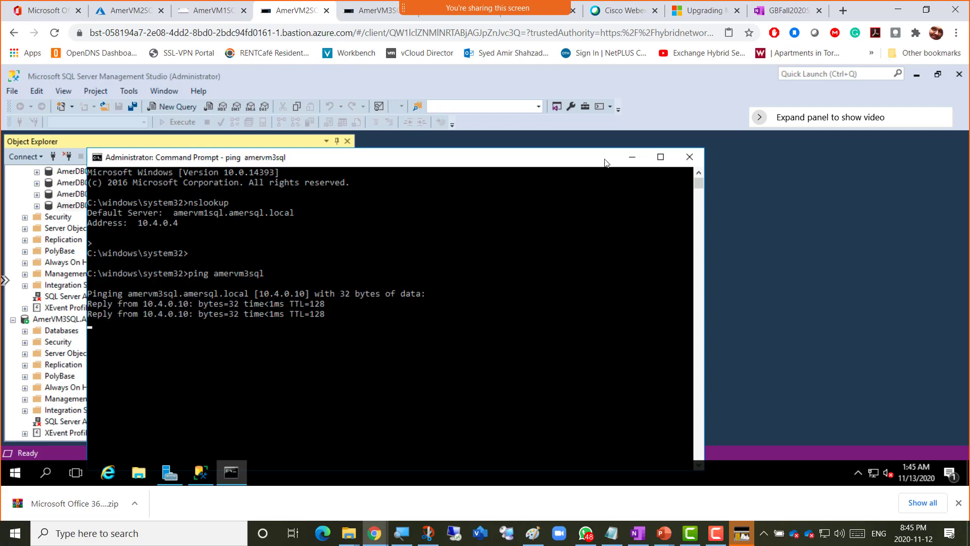
click(631, 157)
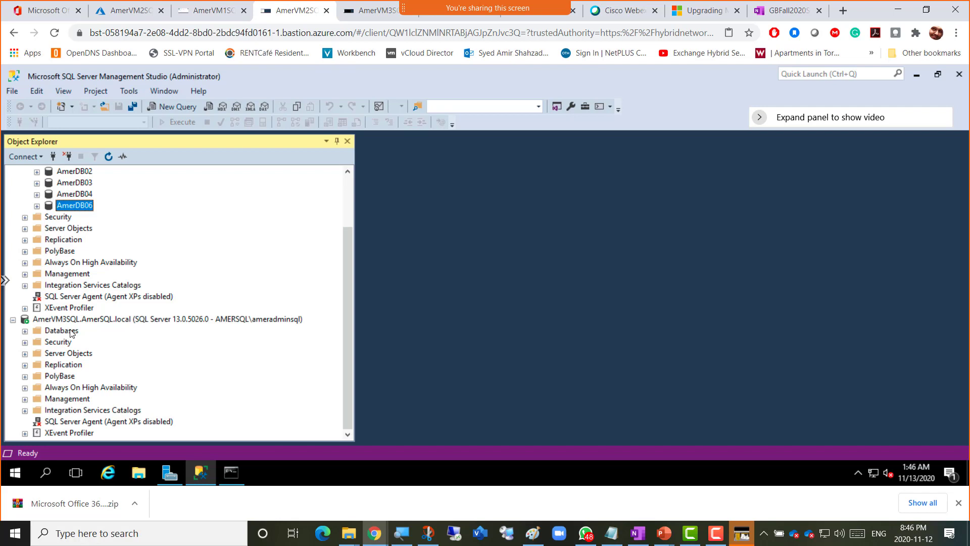
- Try to take the AmerDB04 database on AmerVM3SQL offline with all active connections dropped
click(25, 332)
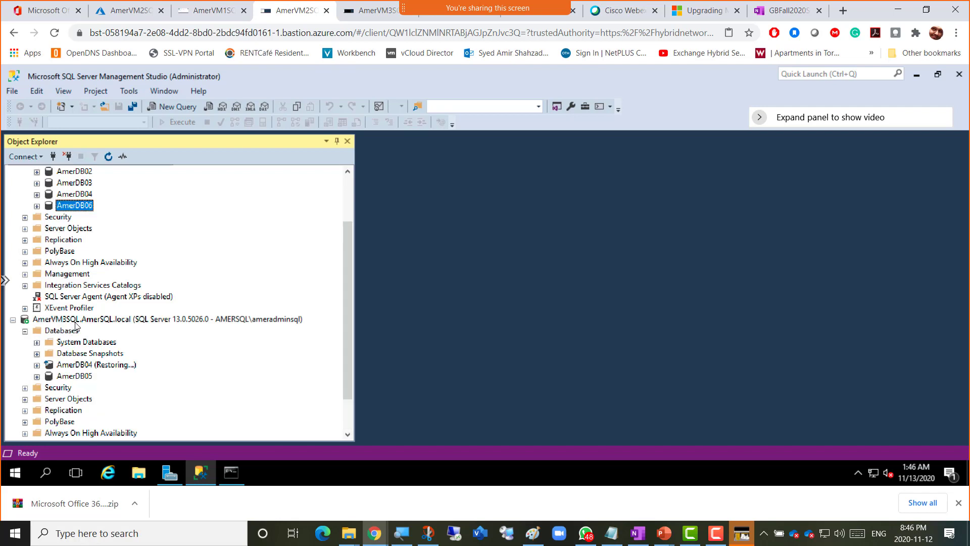
right_click(87, 368)
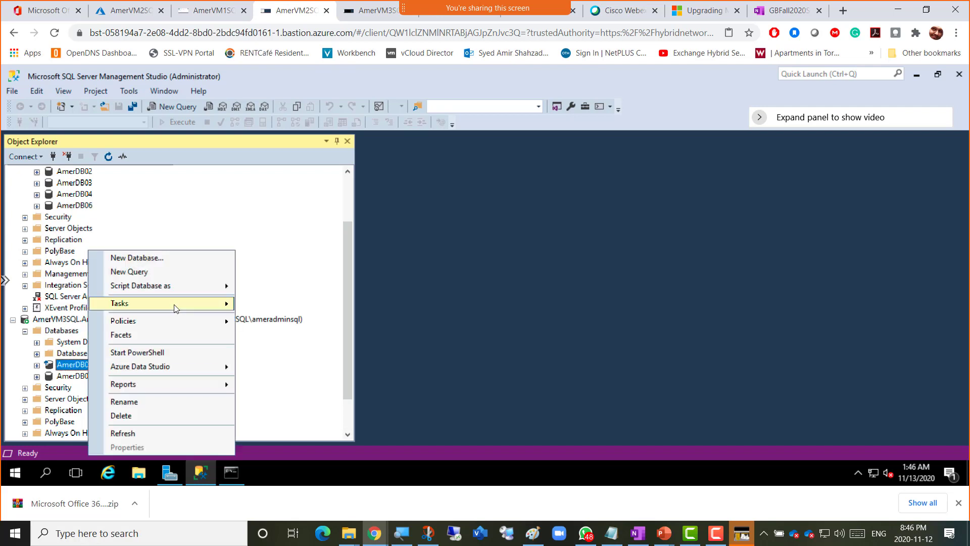
mouse_move(174, 309)
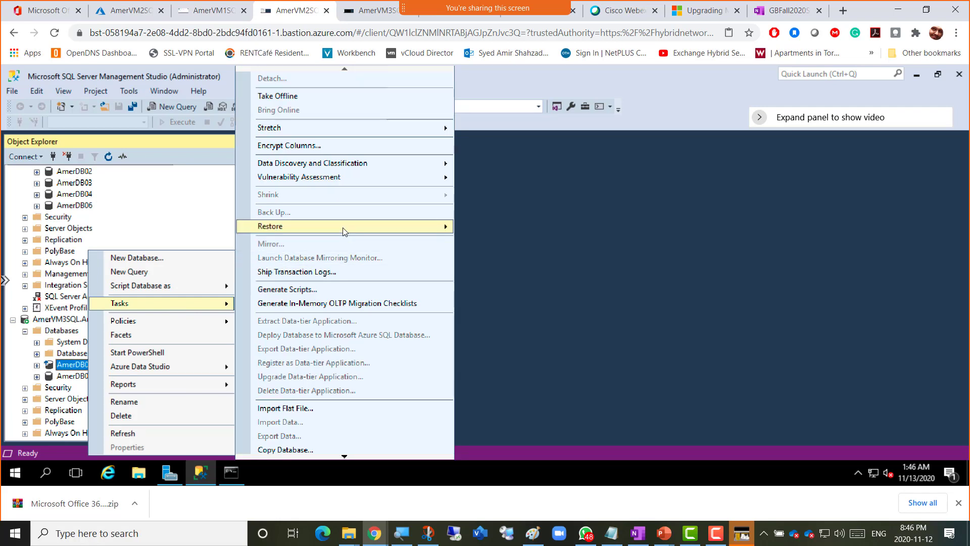
mouse_move(438, 231)
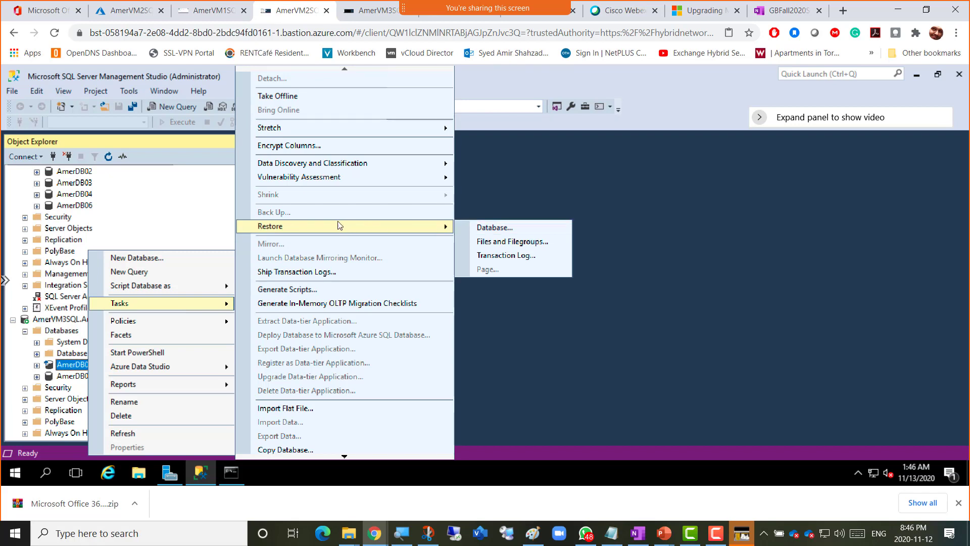
click(313, 100)
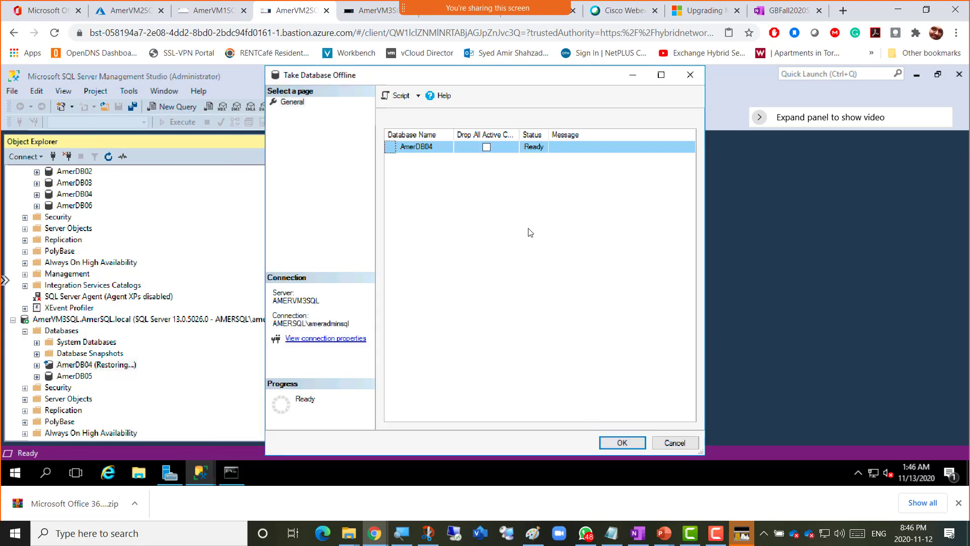
click(486, 147)
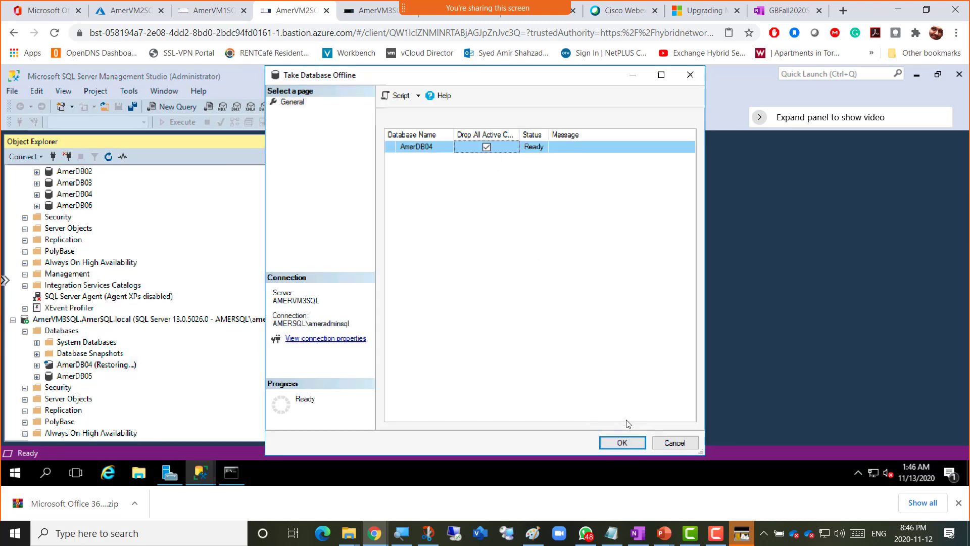
click(619, 445)
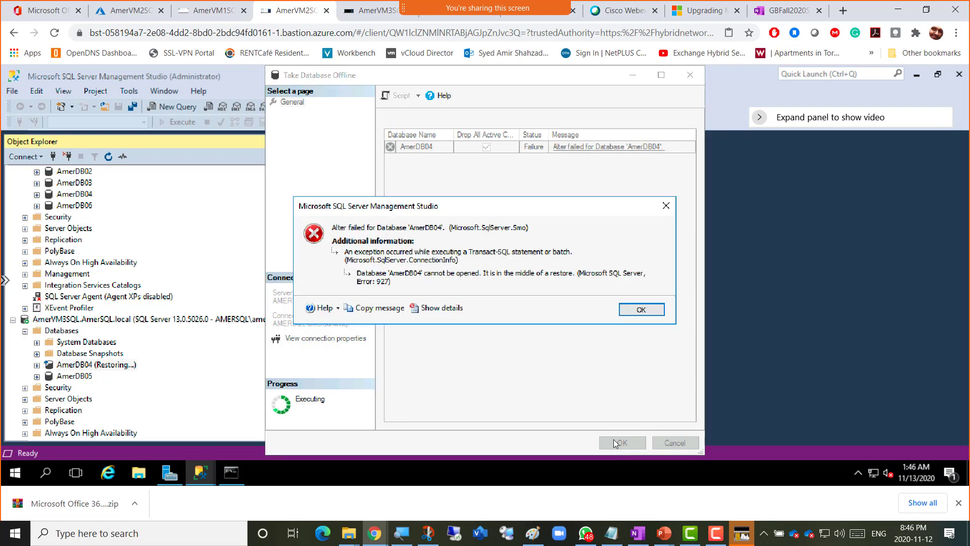
- Dismiss the error and close the Take Database Offline dialog for AmerDB04
click(639, 309)
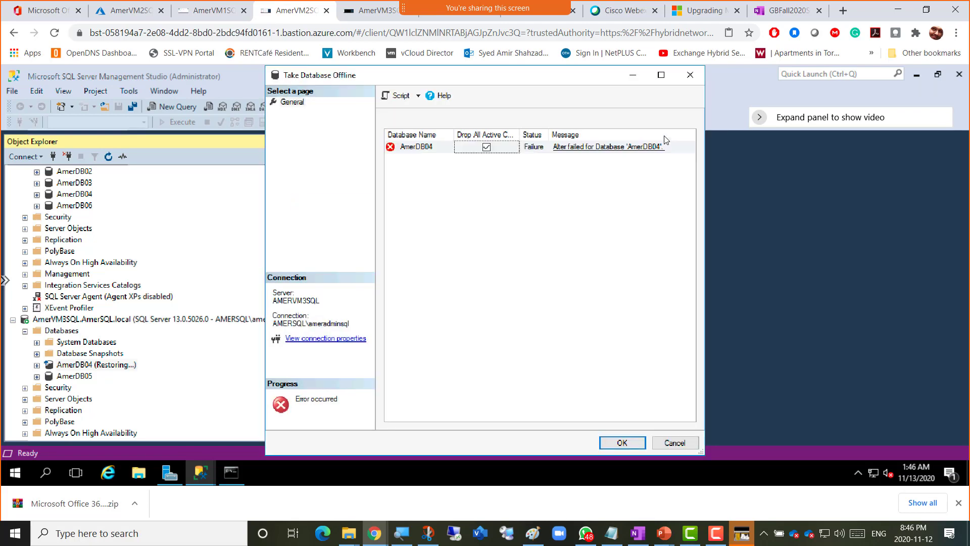
click(690, 75)
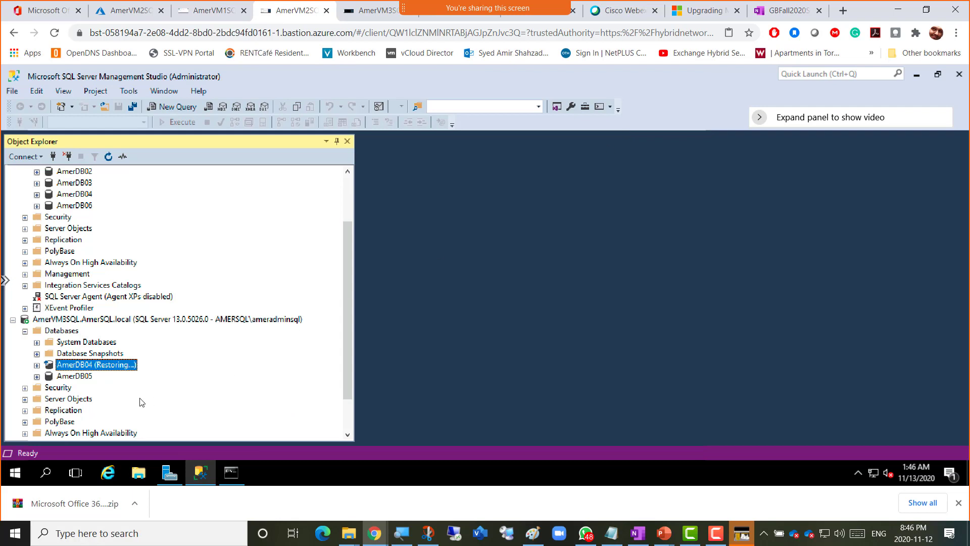
right_click(85, 194)
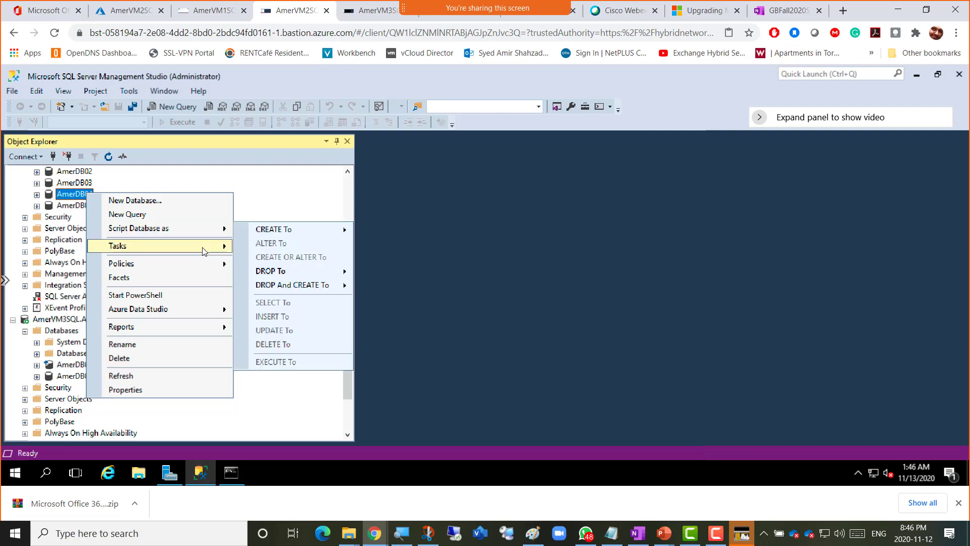
mouse_move(203, 251)
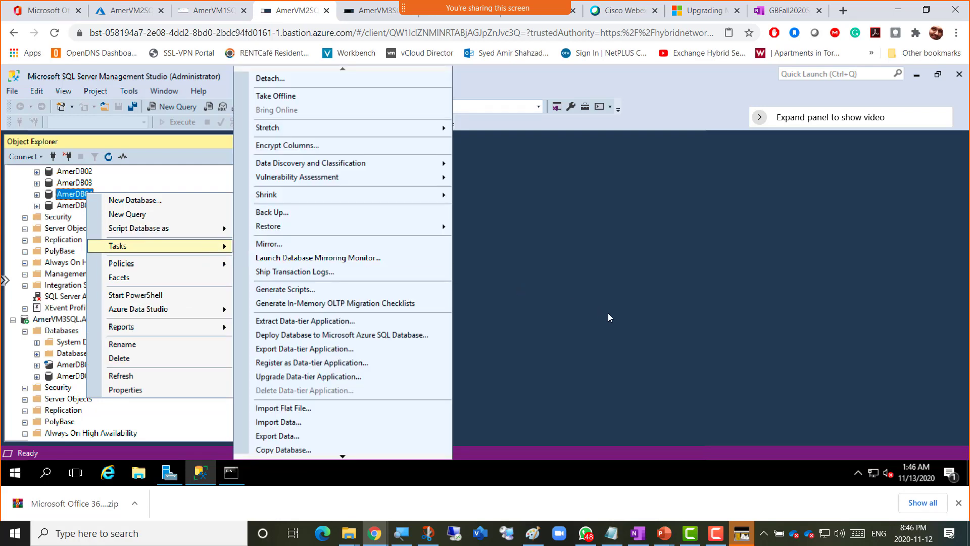
click(553, 319)
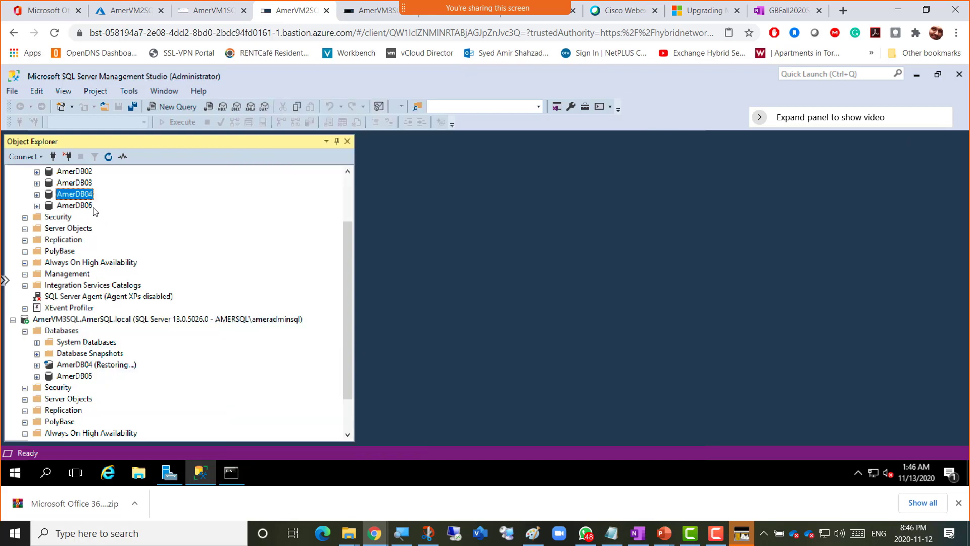
click(87, 377)
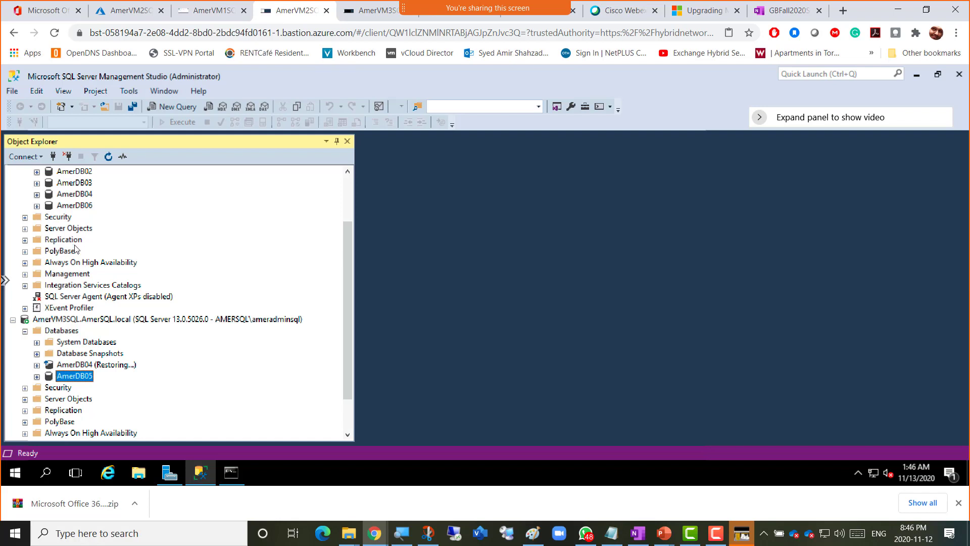
- Start a database restore on AmerVM3SQL using the backup file AmerDB06.bak as the source device, and verify the backup media
click(68, 334)
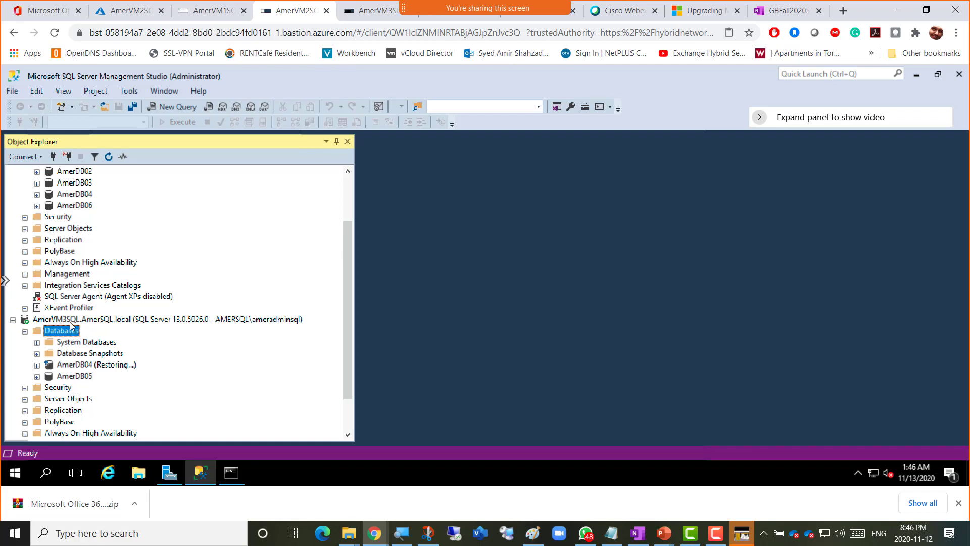
right_click(70, 336)
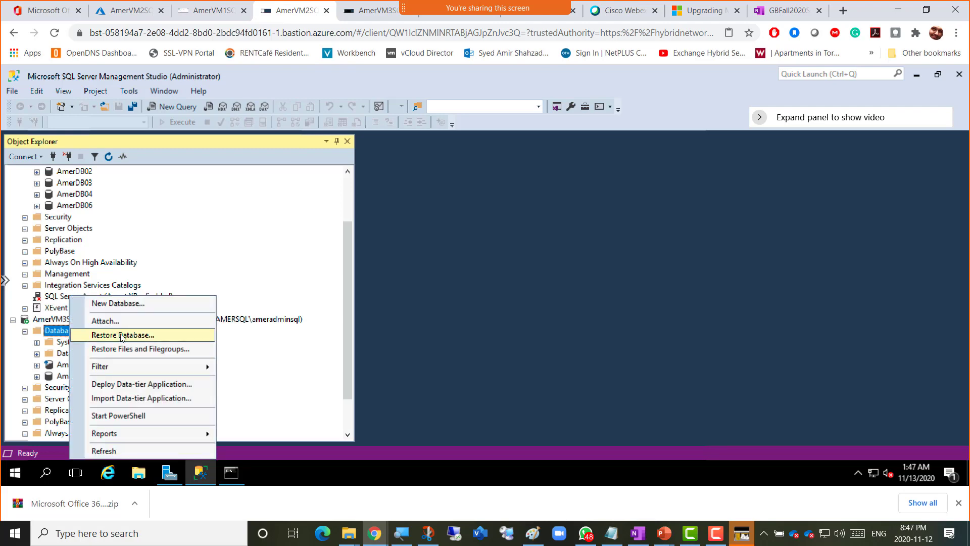
click(154, 339)
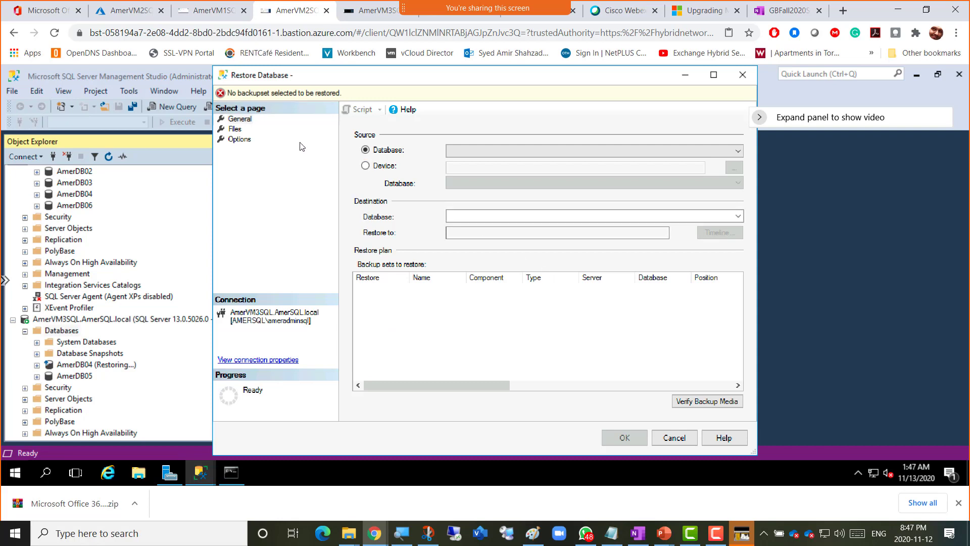
click(387, 166)
click(734, 169)
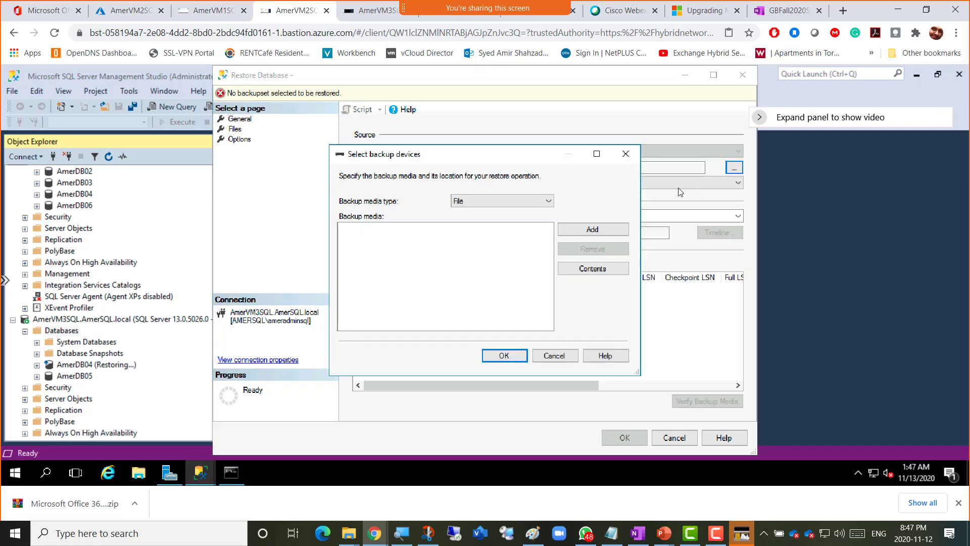
click(594, 236)
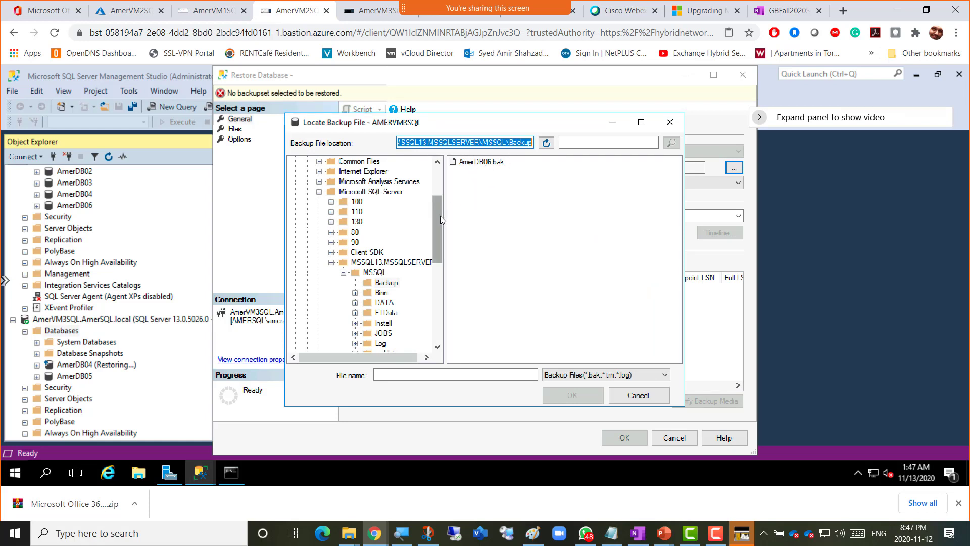
double_click(481, 162)
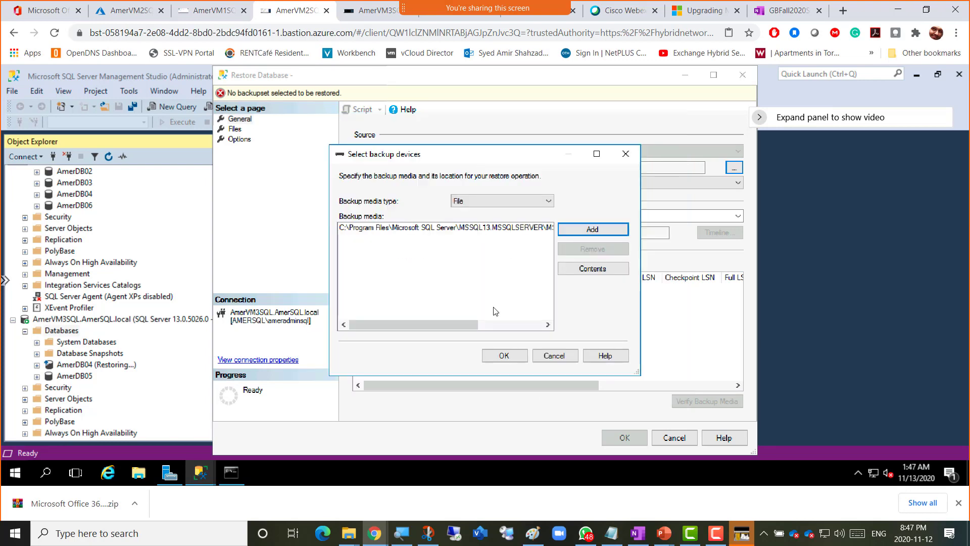
click(503, 354)
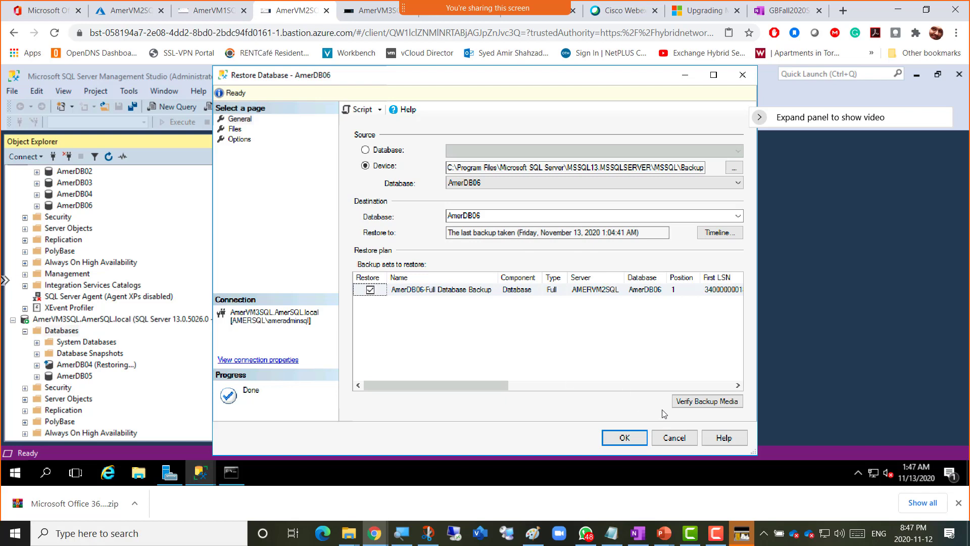
click(692, 402)
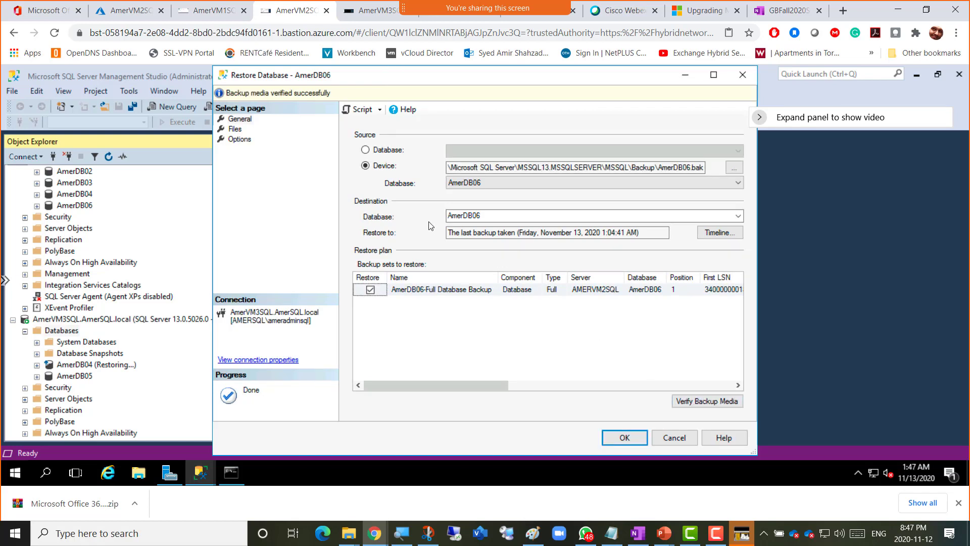
- Set the recovery state of the AmerDB06 restore to RESTORE WITH NORECOVERY
click(242, 140)
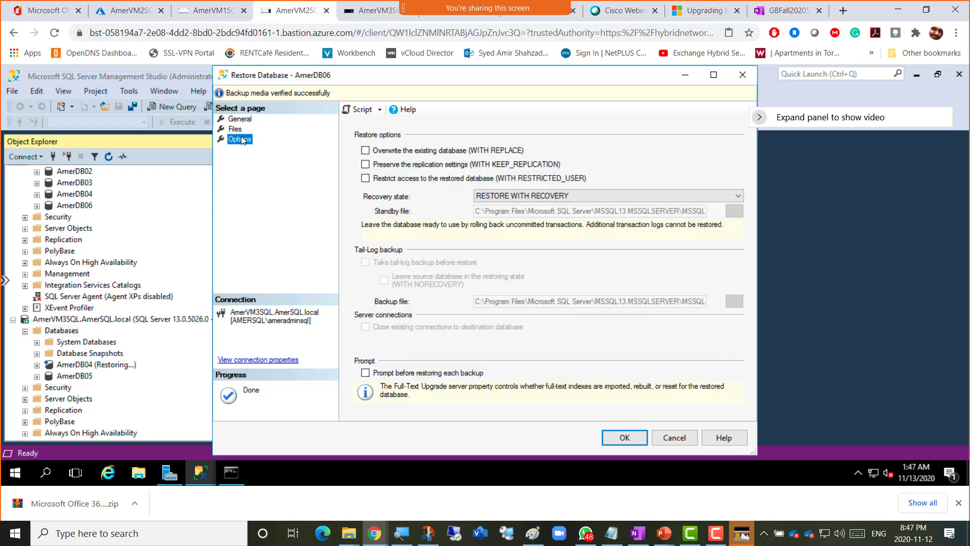
click(501, 197)
click(504, 217)
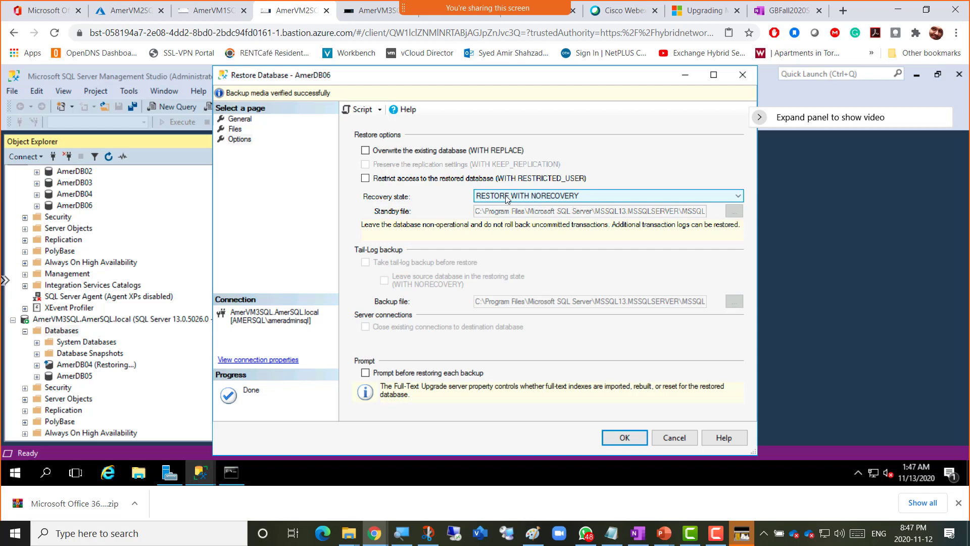
- Switch to the Microsoft Docs page on upgrading mirrored instances and look through the database mirroring deployment topics in its contents
click(700, 12)
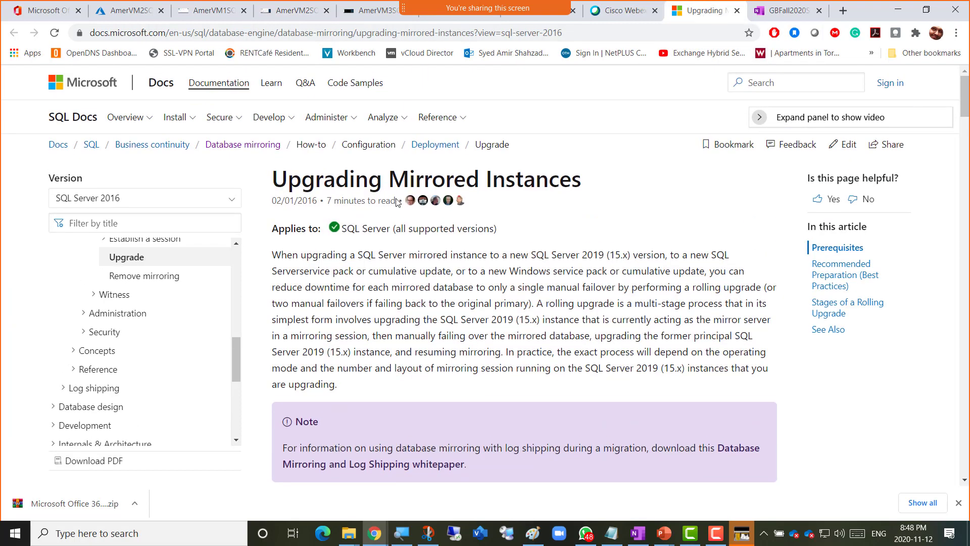
scroll(178, 293, up, 1)
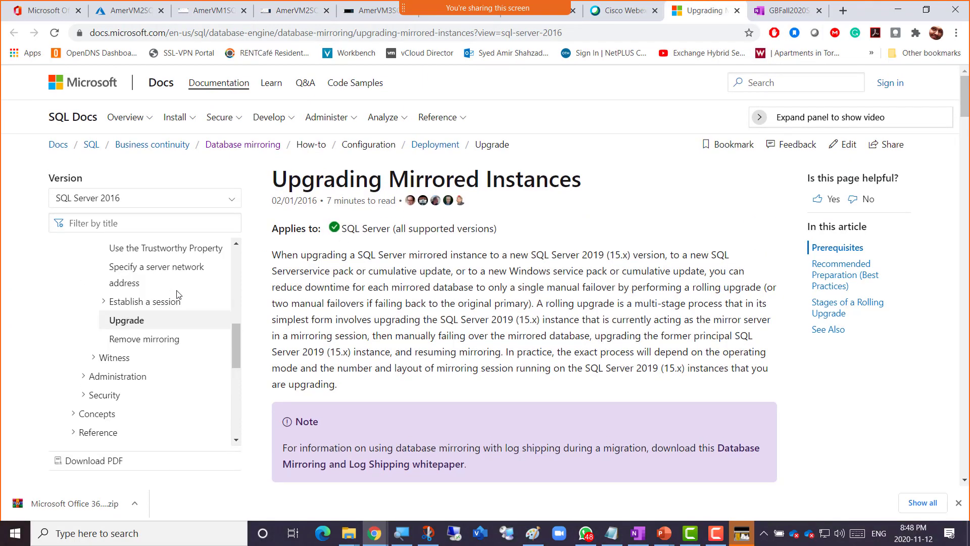
scroll(178, 293, up, 2)
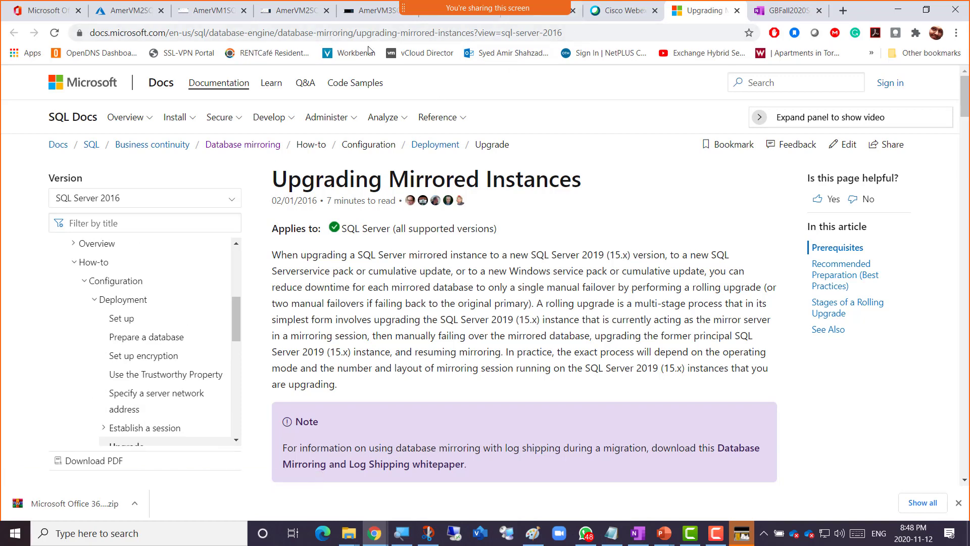
- Try to restore the AmerDB06 database on AmerVM3SQL using RESTORE WITH NORECOVERY, and close the restore dialog
click(310, 15)
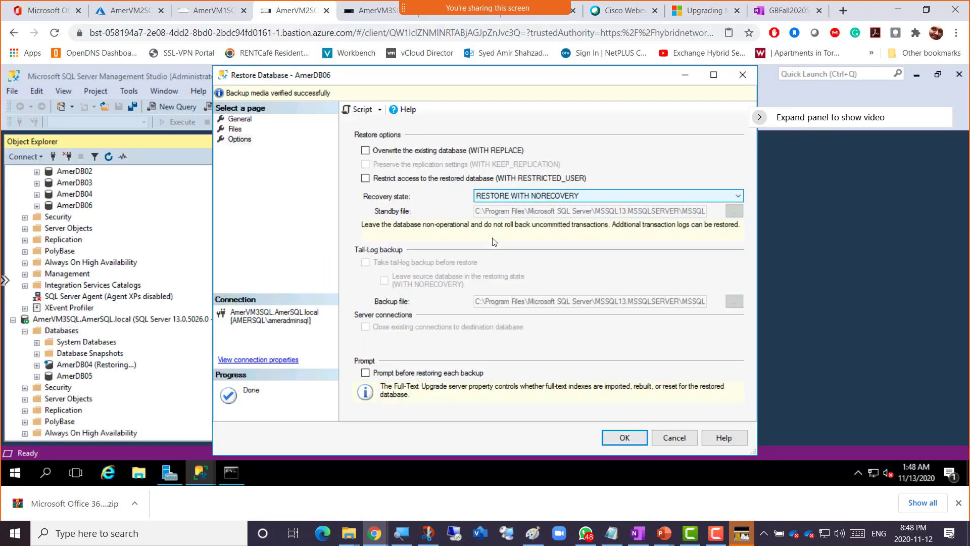
click(620, 438)
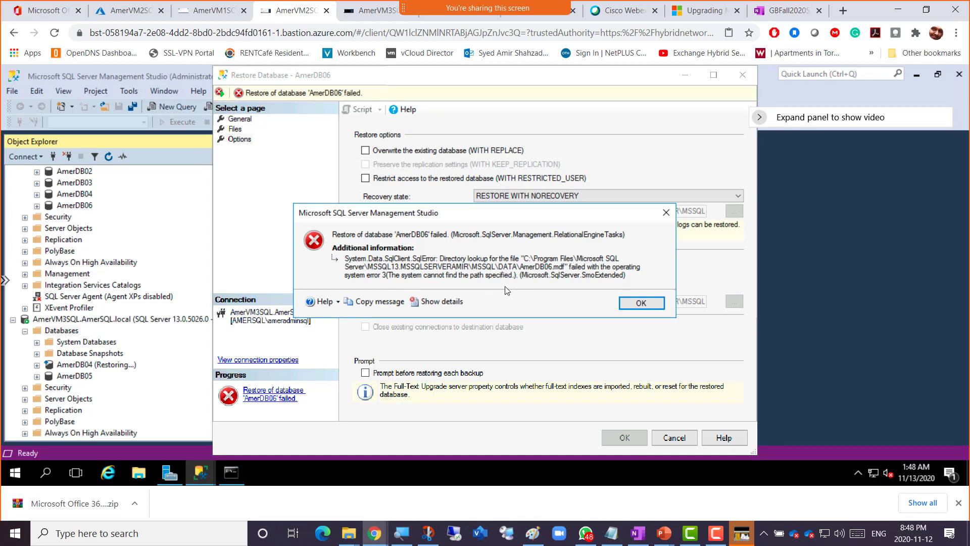
click(641, 303)
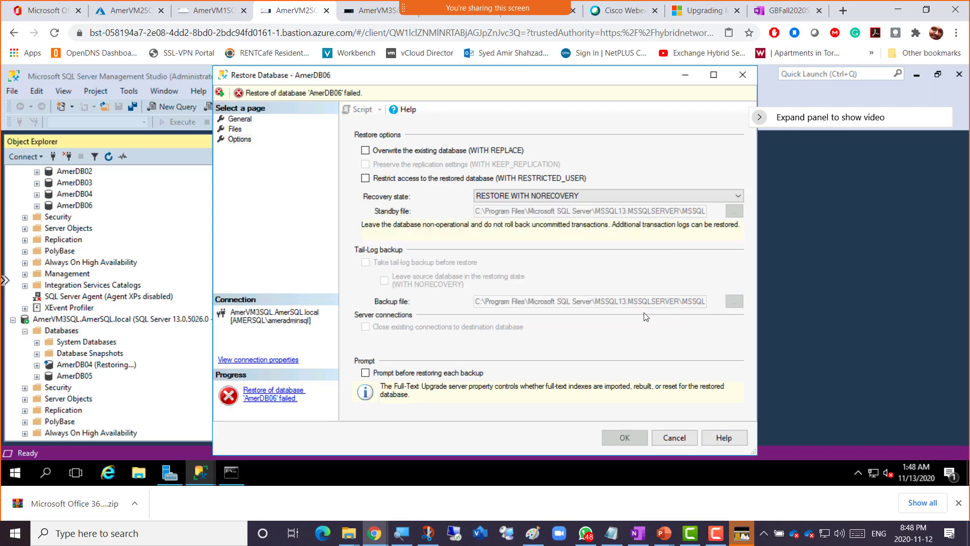
click(675, 439)
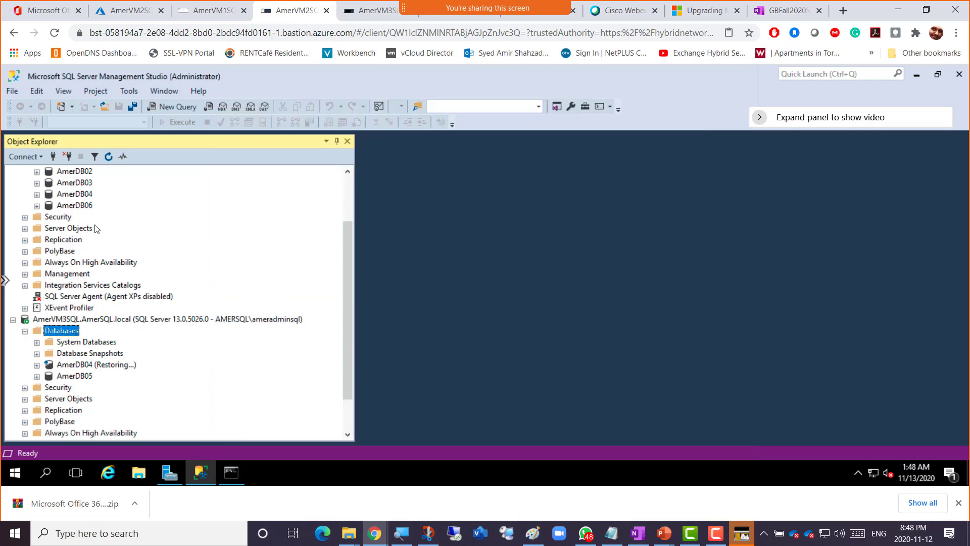
- Open the Back Up Database dialog for AmerDB03 on the AMERVM2SQL server
click(89, 207)
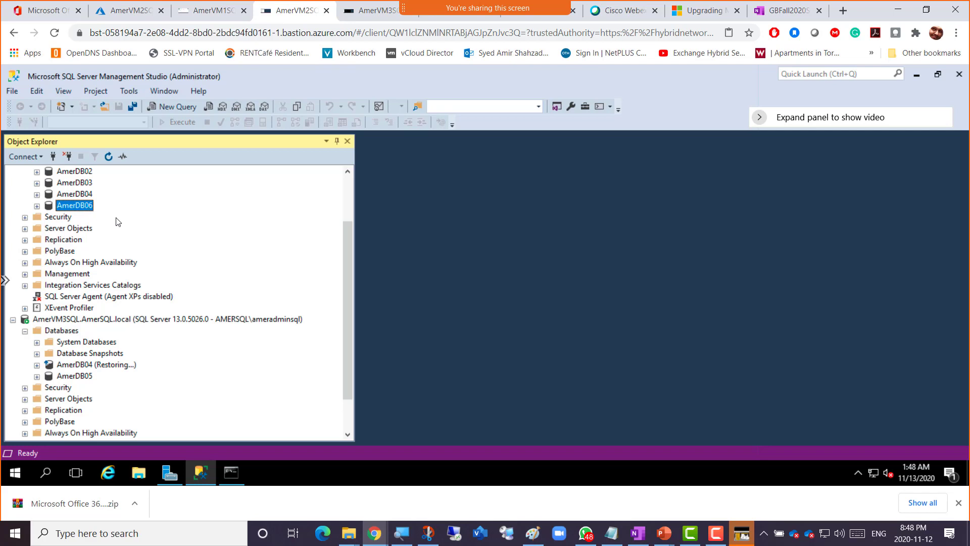
scroll(118, 221, up, 2)
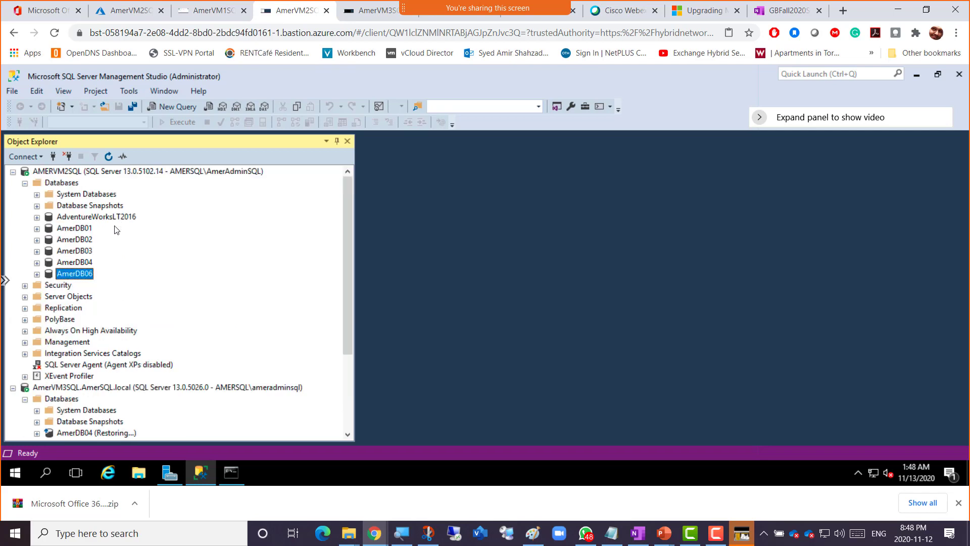
click(82, 252)
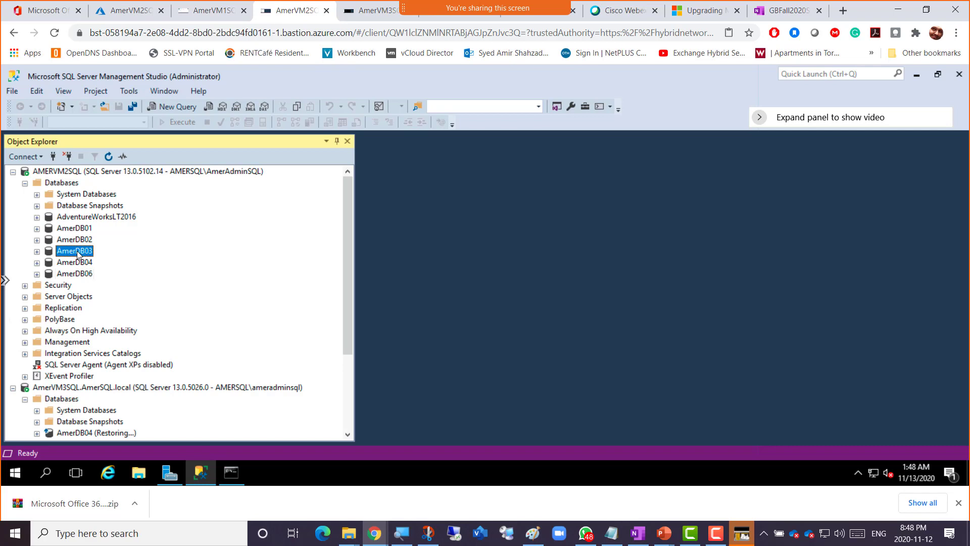
right_click(85, 254)
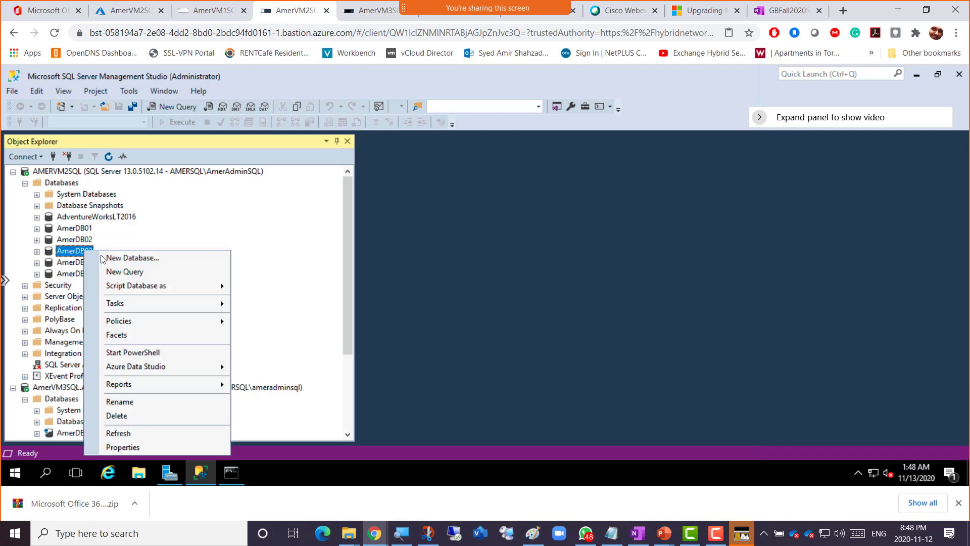
mouse_move(150, 306)
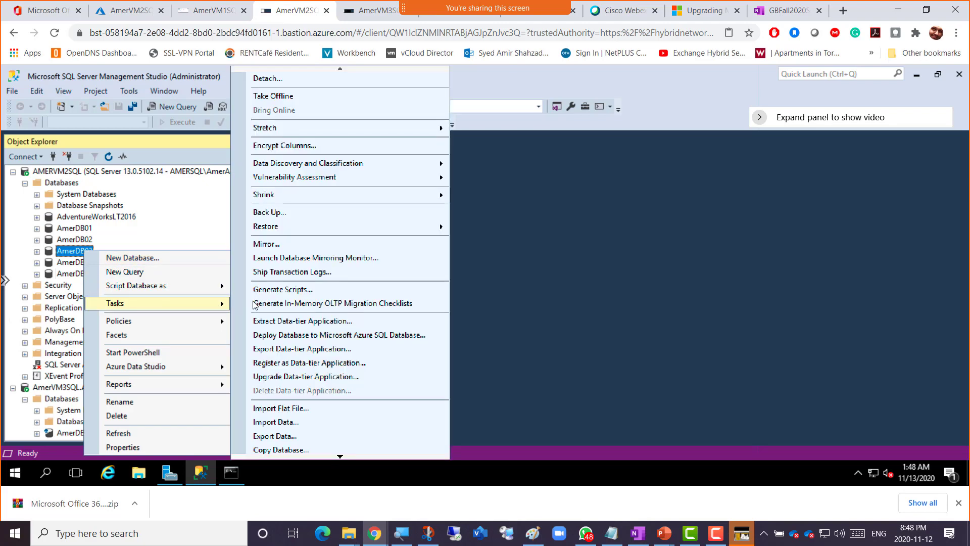
click(287, 215)
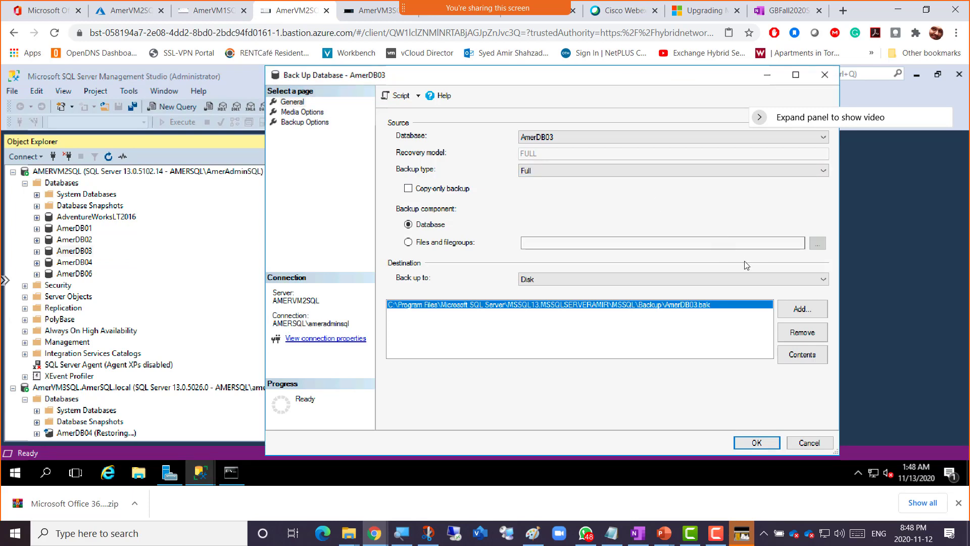
- Add the network share path \\AmerVM1SQL\Backup-of-DB, copied from the AmerVM1SQL session, as an extra disk destination for the backup
click(802, 309)
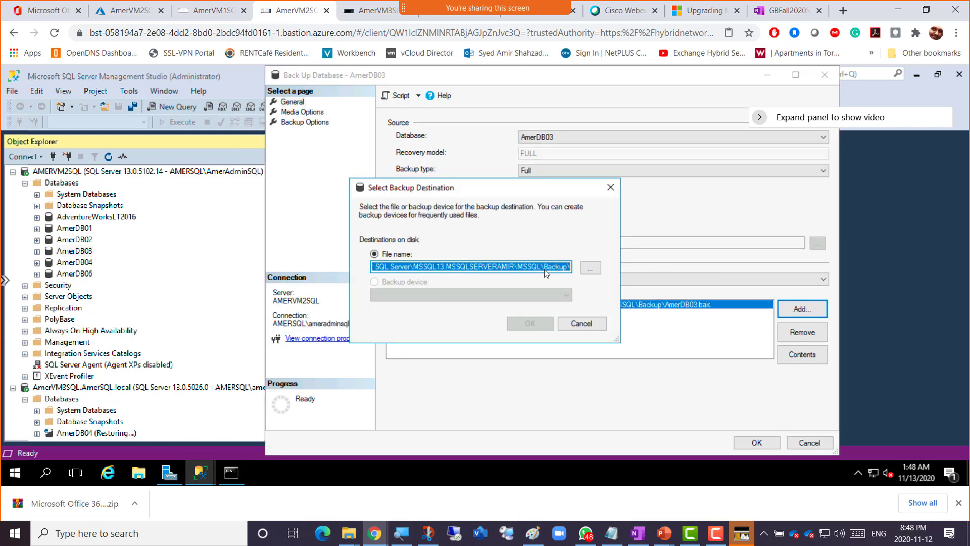
click(214, 11)
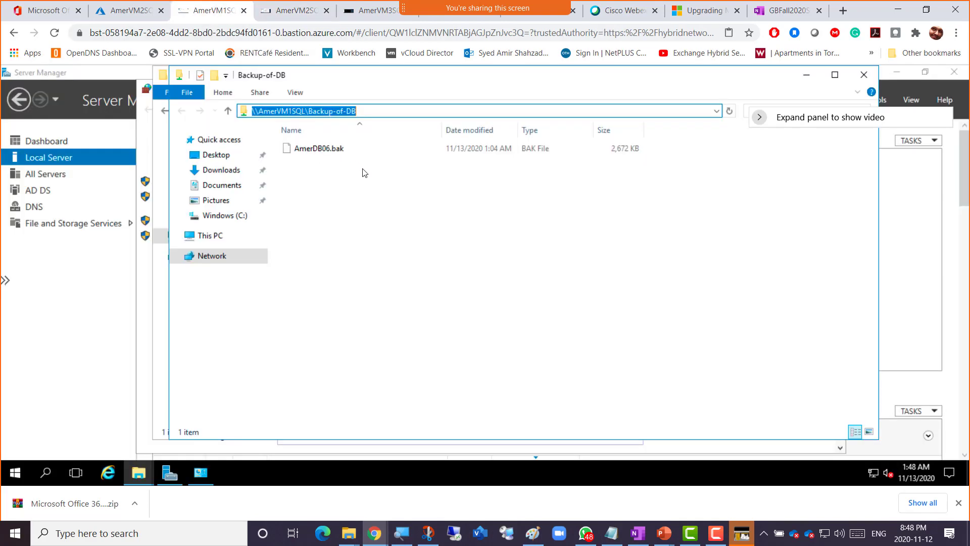
right_click(324, 114)
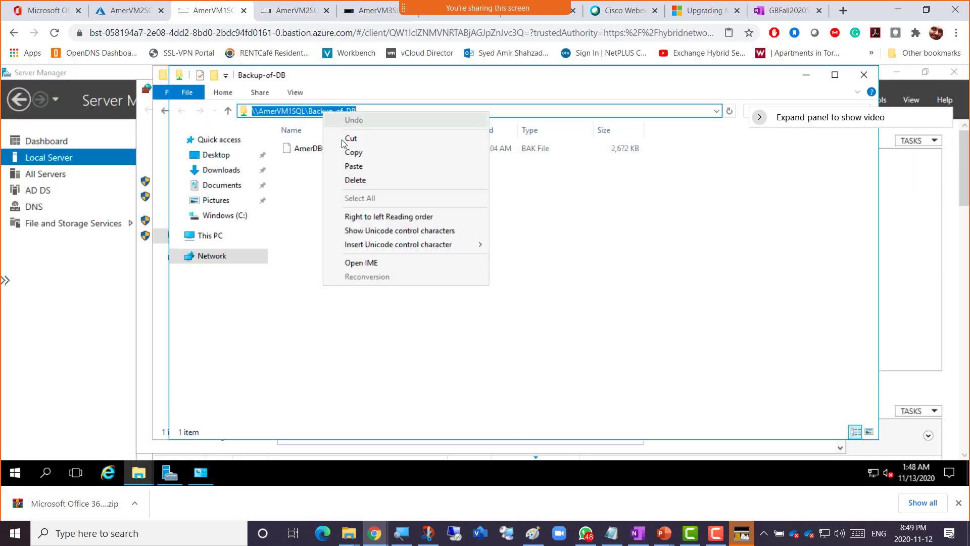
click(351, 151)
click(289, 13)
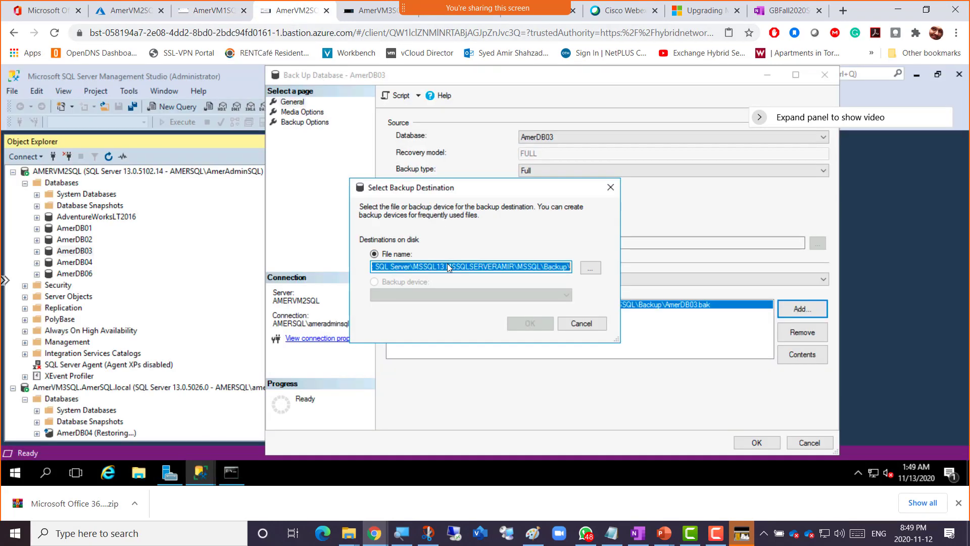
key(ctrl+v)
click(530, 324)
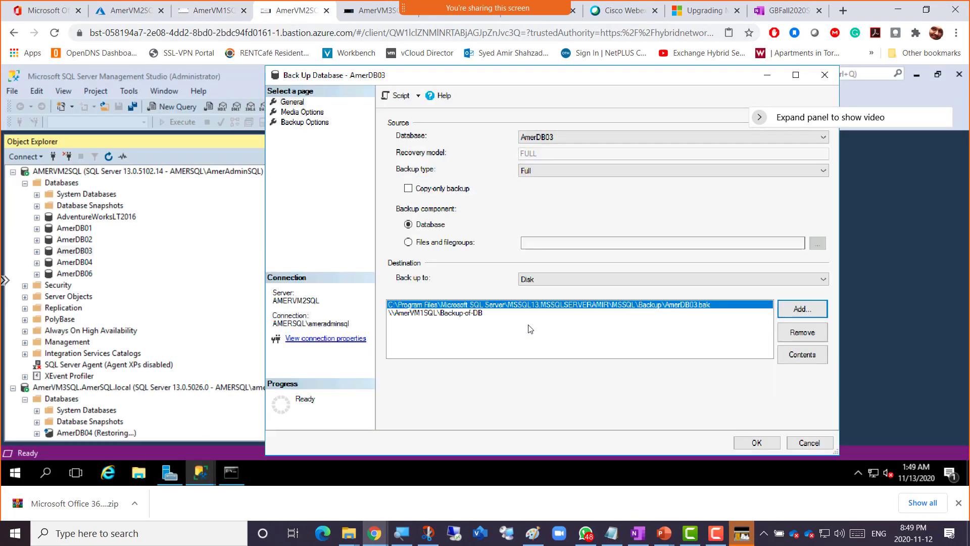
- Try to run the full AmerDB03 backup to the local file and the network share together
click(468, 314)
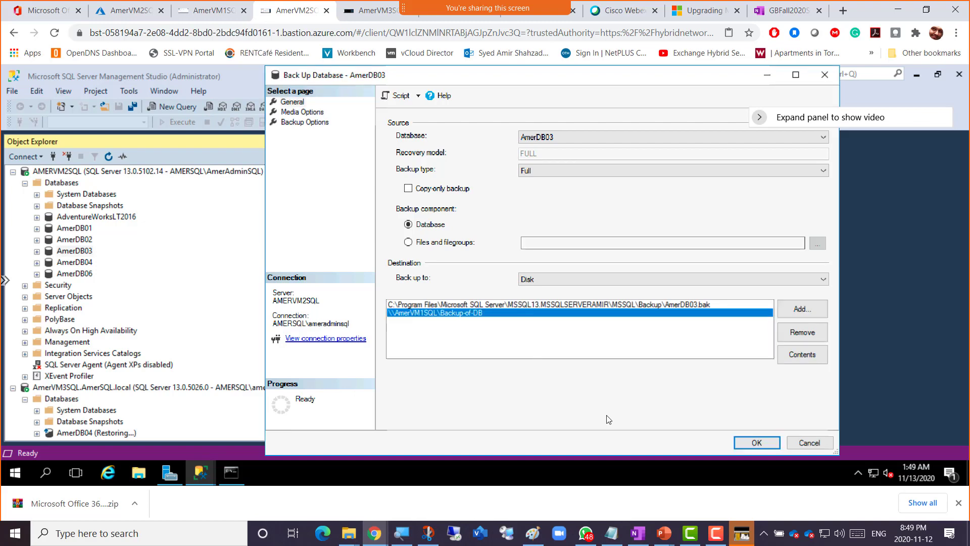
click(748, 443)
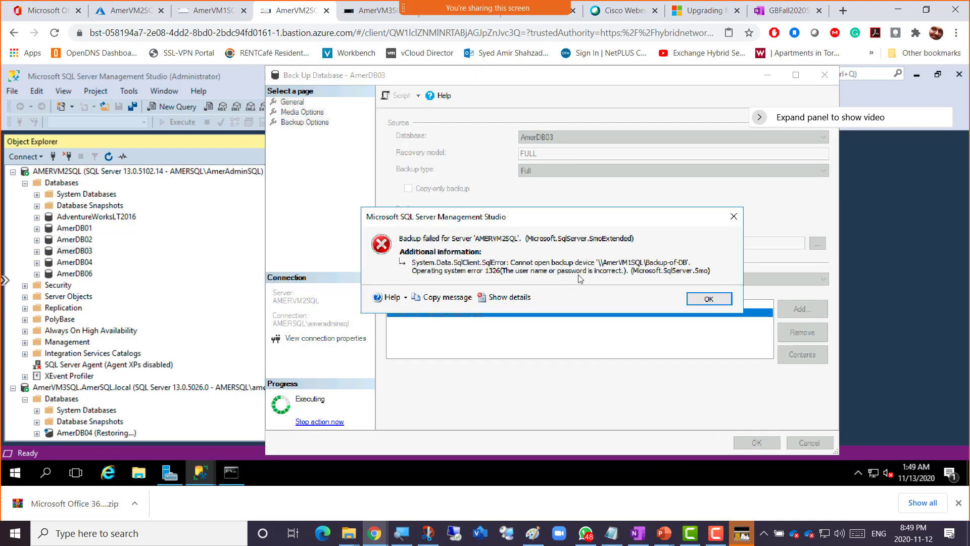
click(708, 299)
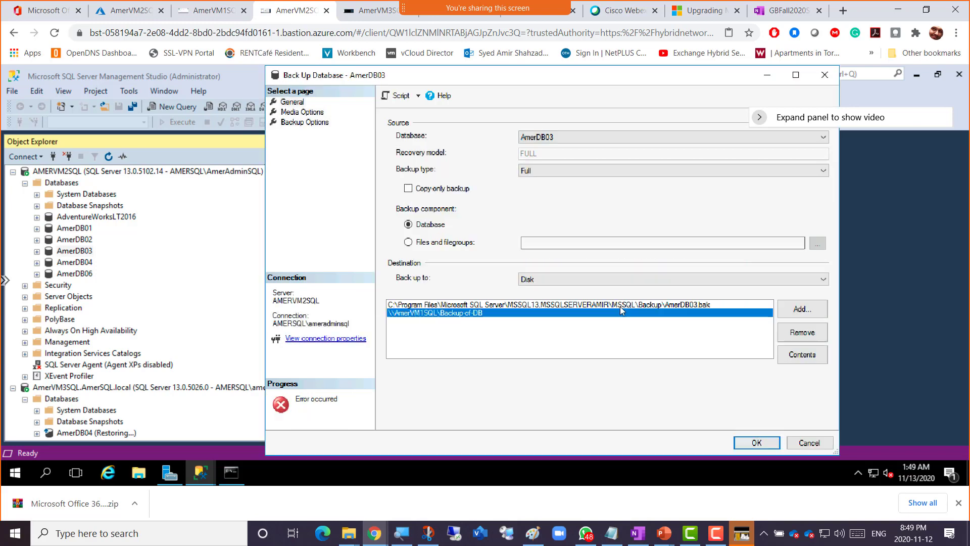
- Copy the default backup folder path from the destination settings and open that folder in File Explorer on the same VM
click(601, 306)
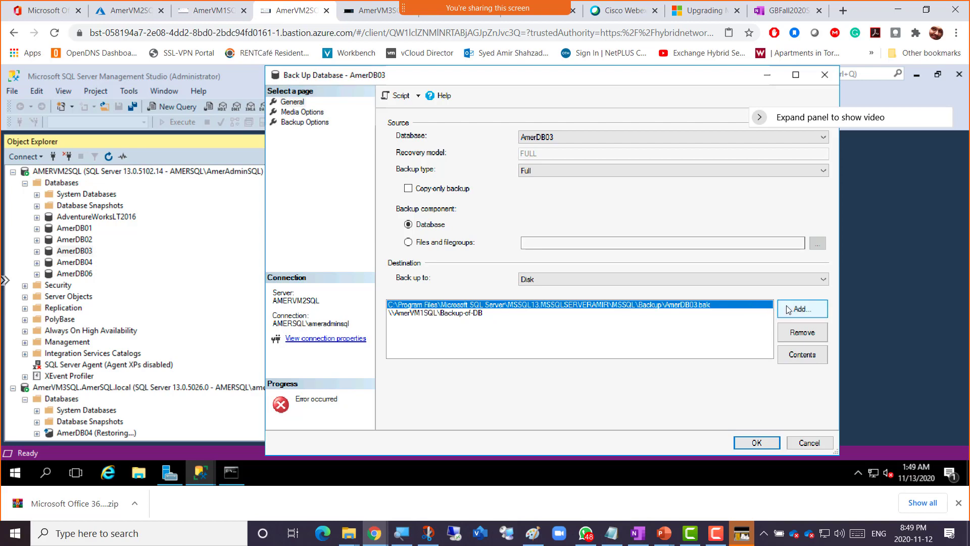
click(802, 309)
right_click(437, 265)
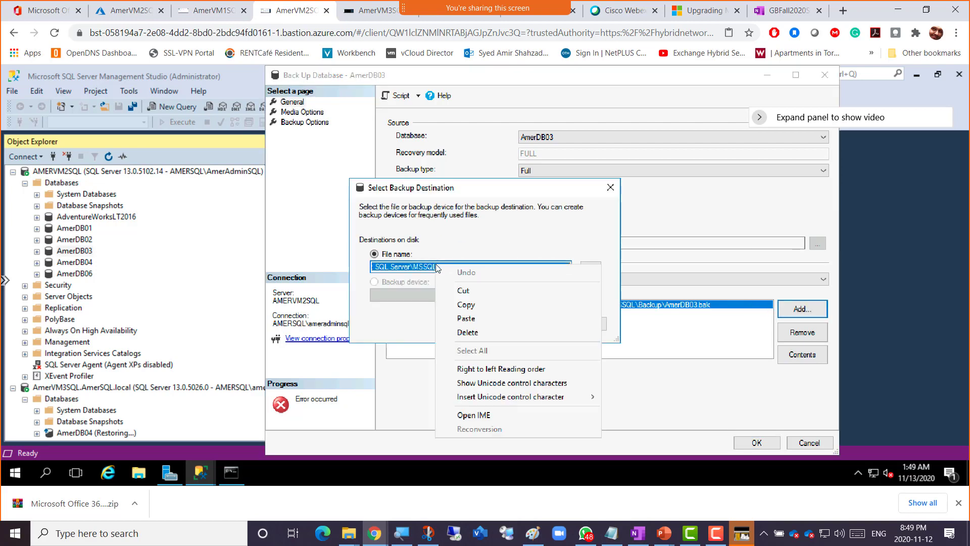
click(461, 304)
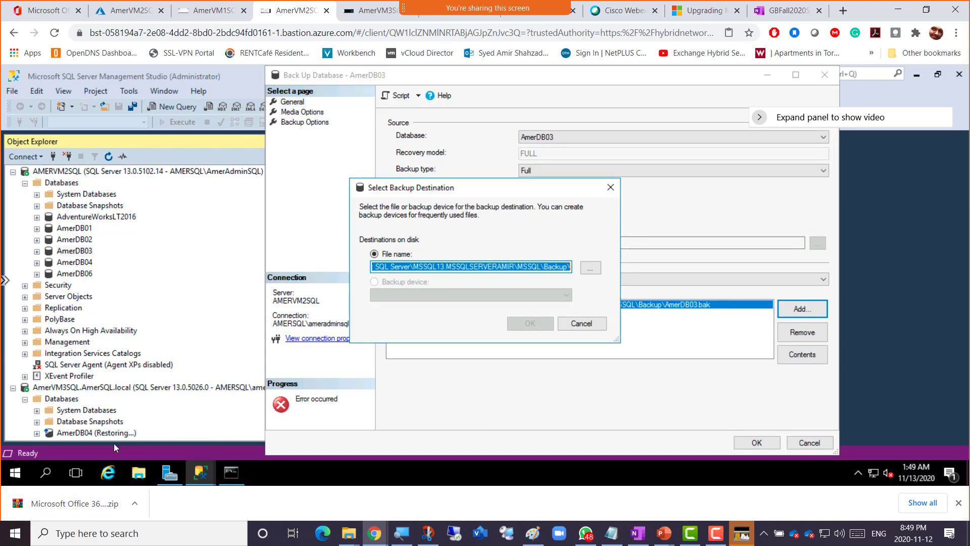
click(138, 474)
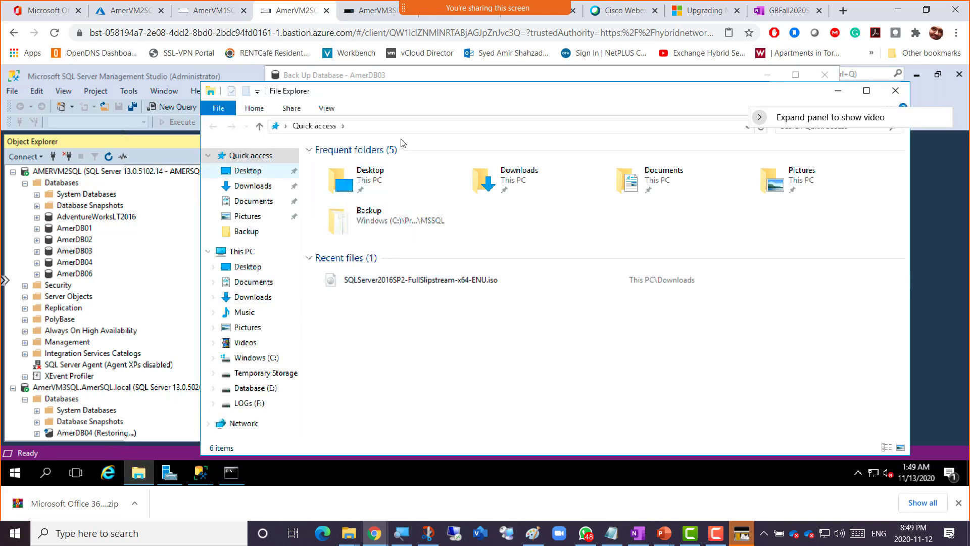
click(411, 126)
key(ctrl+v)
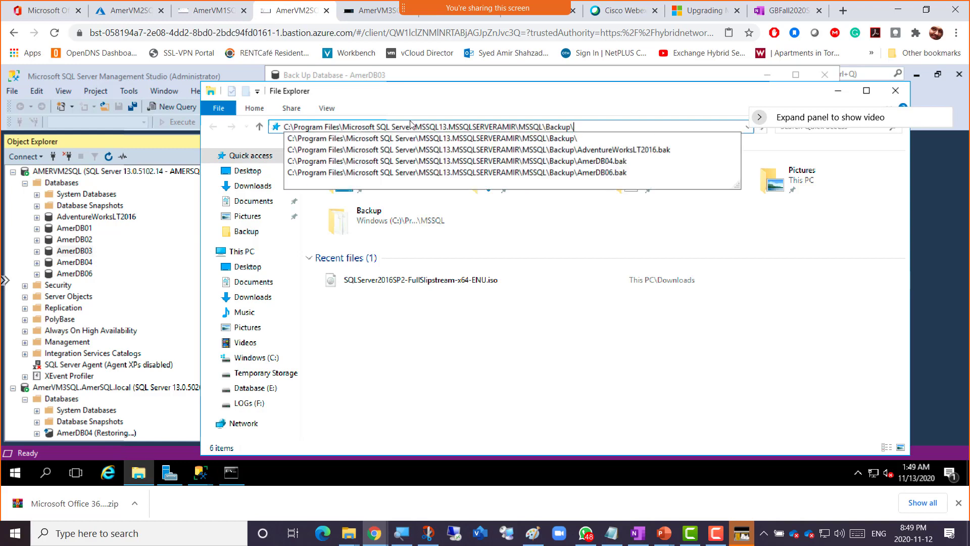
key(Return)
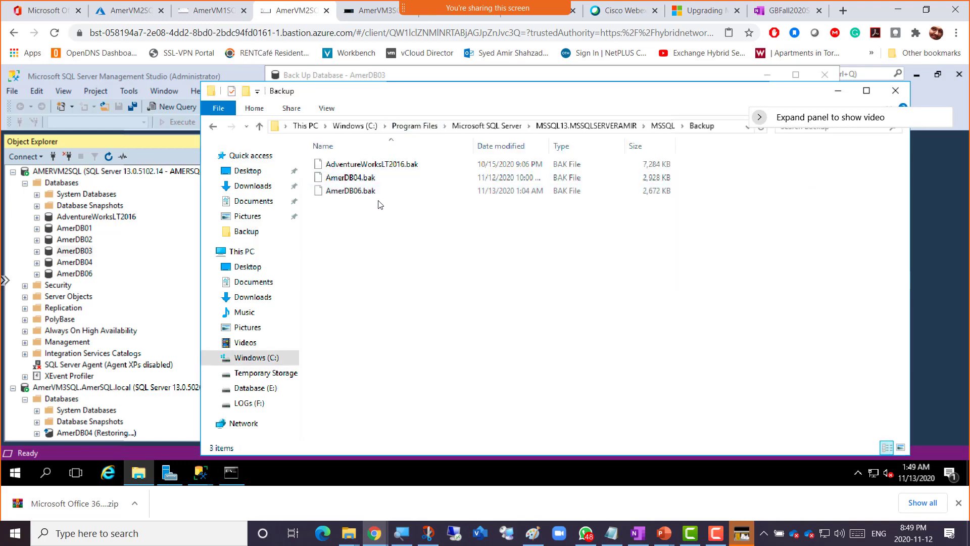
click(836, 92)
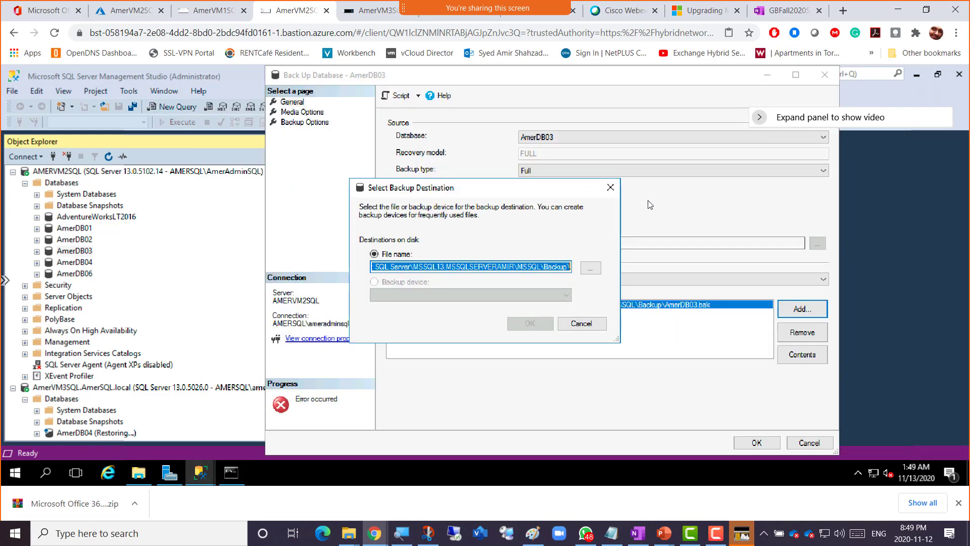
click(580, 325)
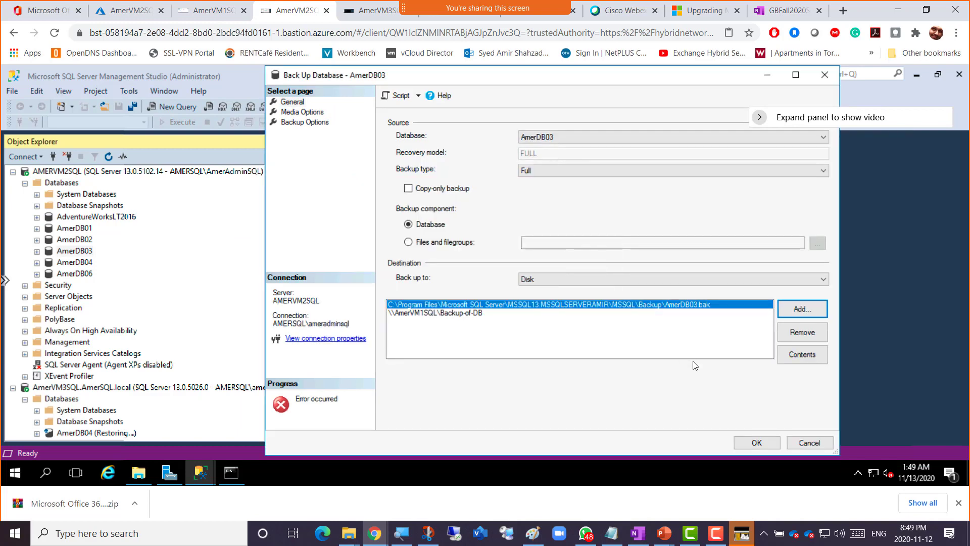
- Try the AmerDB03 backup again with both listed destinations, and cancel the backup dialog
click(752, 446)
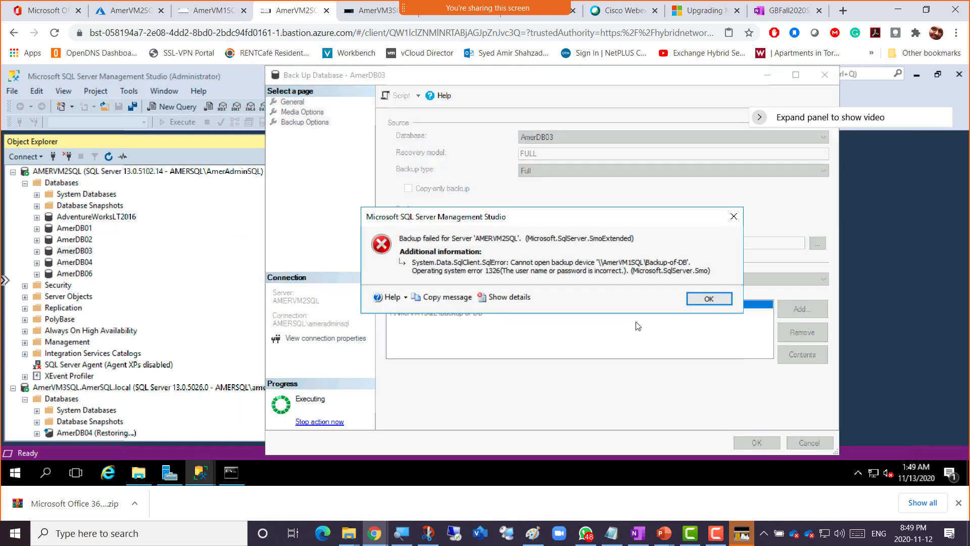
click(701, 302)
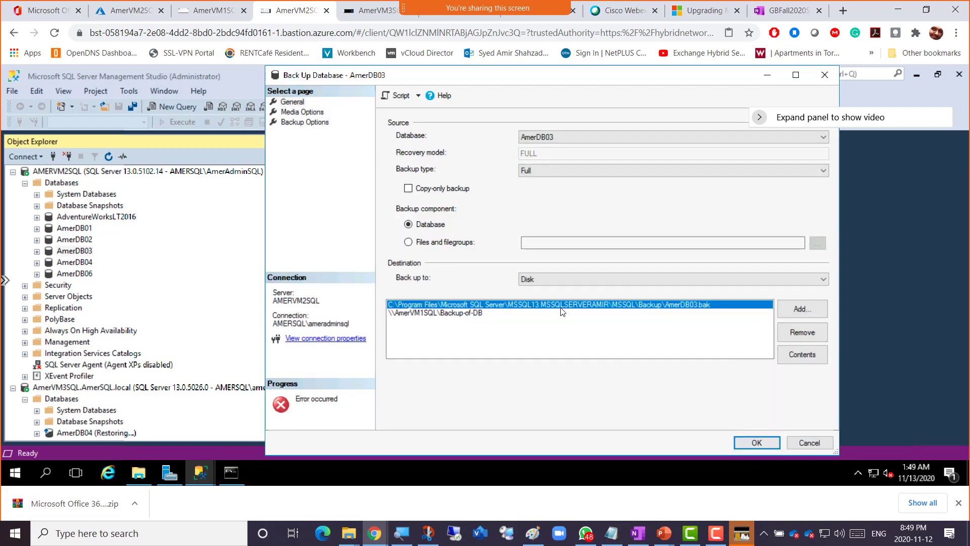
click(810, 444)
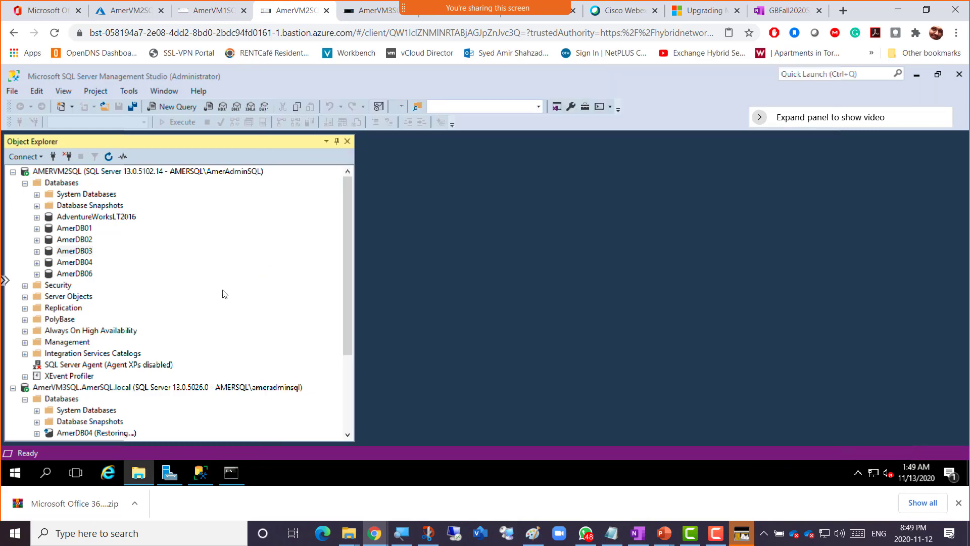
- Make a full backup of AmerDB03 to the default AmerDB03.bak disk path and bring up the Backup folder in File Explorer
right_click(84, 253)
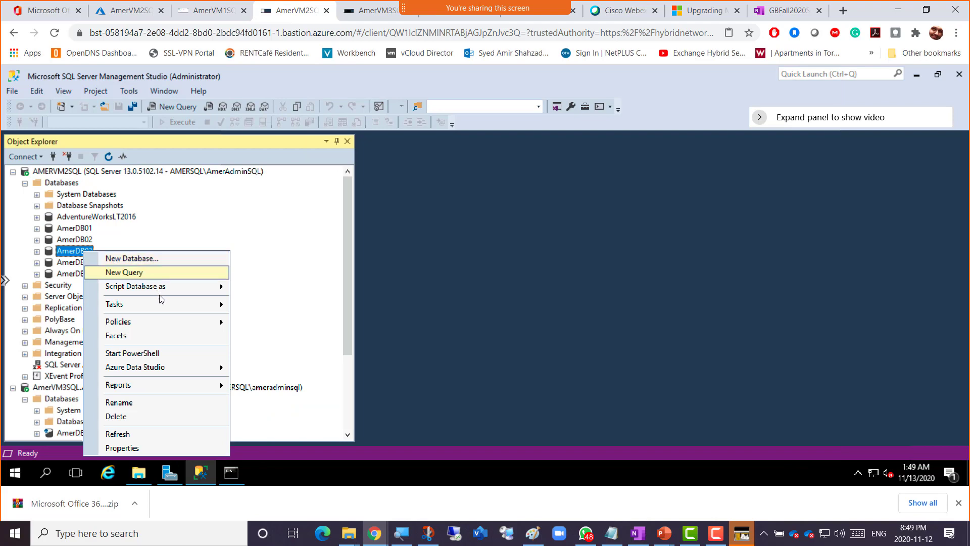
mouse_move(167, 305)
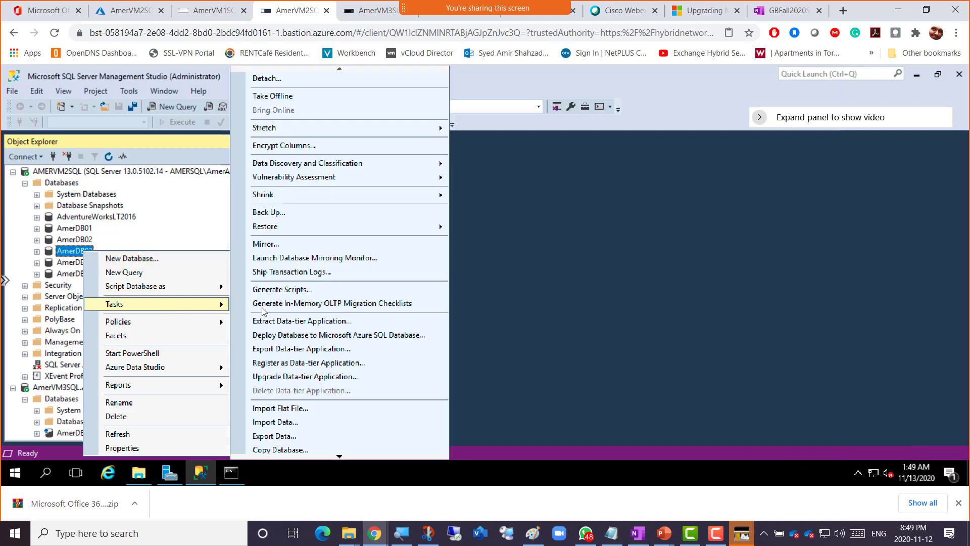
click(301, 213)
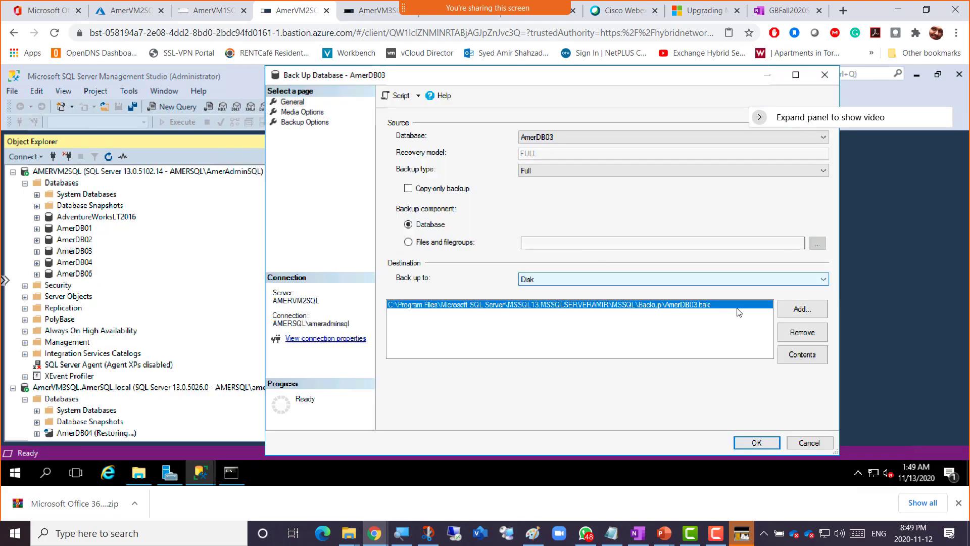
click(757, 447)
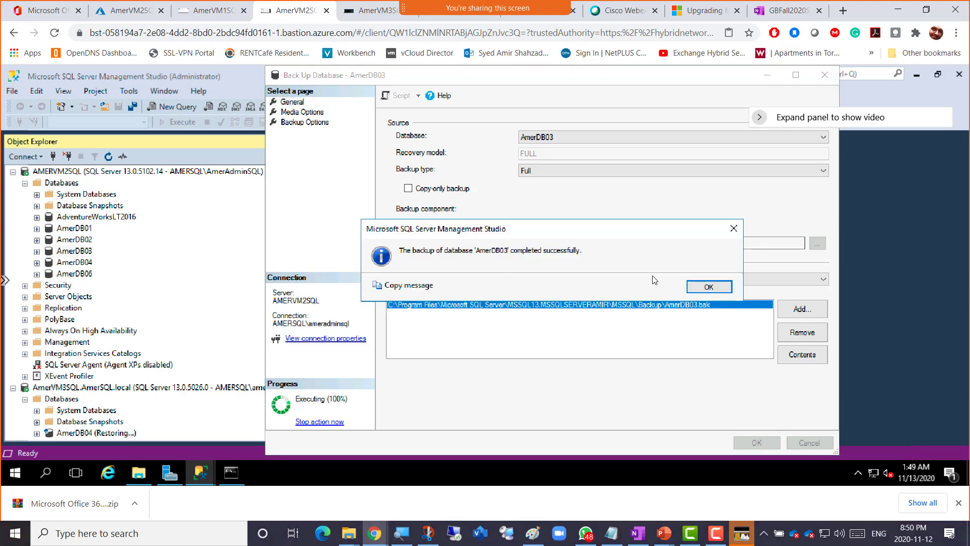
click(703, 288)
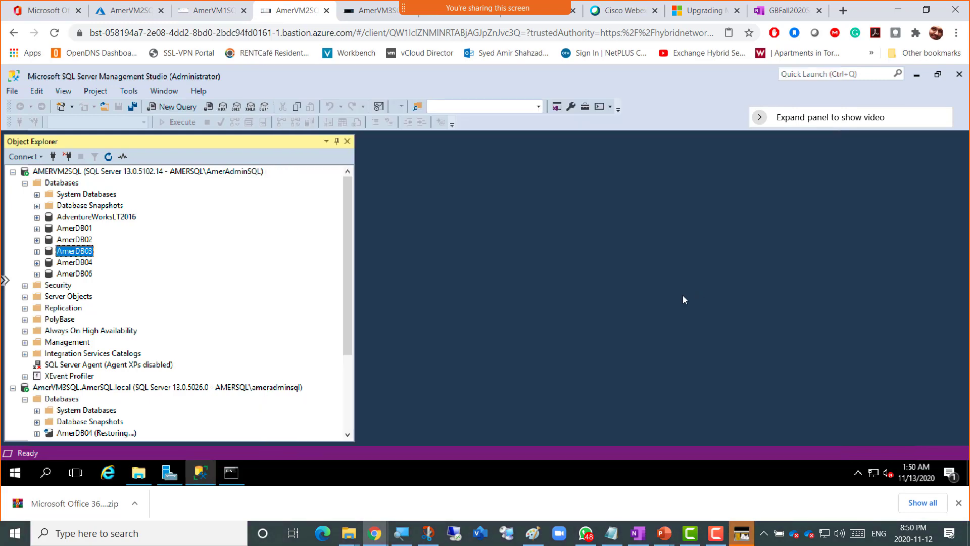
click(139, 473)
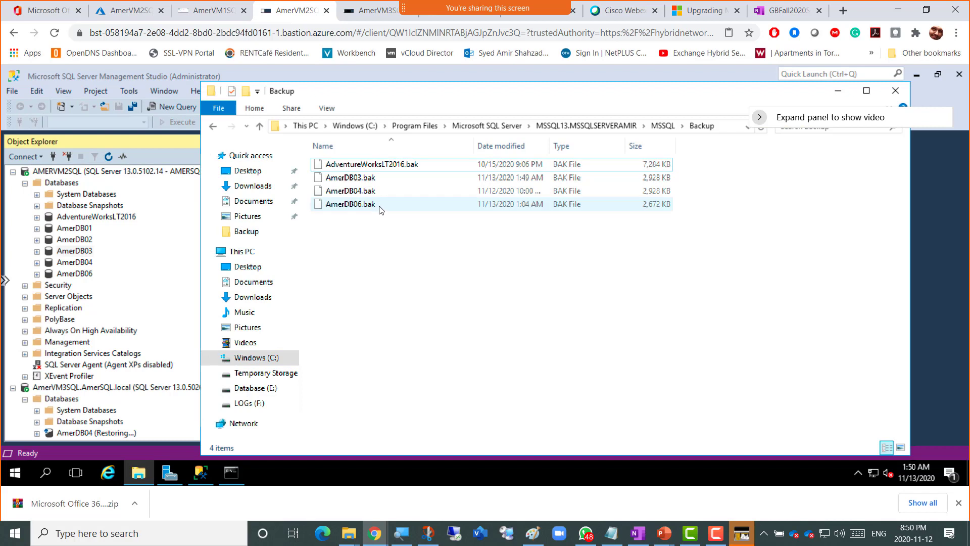
- Copy AmerDB03.bak from the local Backup folder into the \\AmerVM1SQL\Backup-of-DB network share
click(366, 205)
click(368, 179)
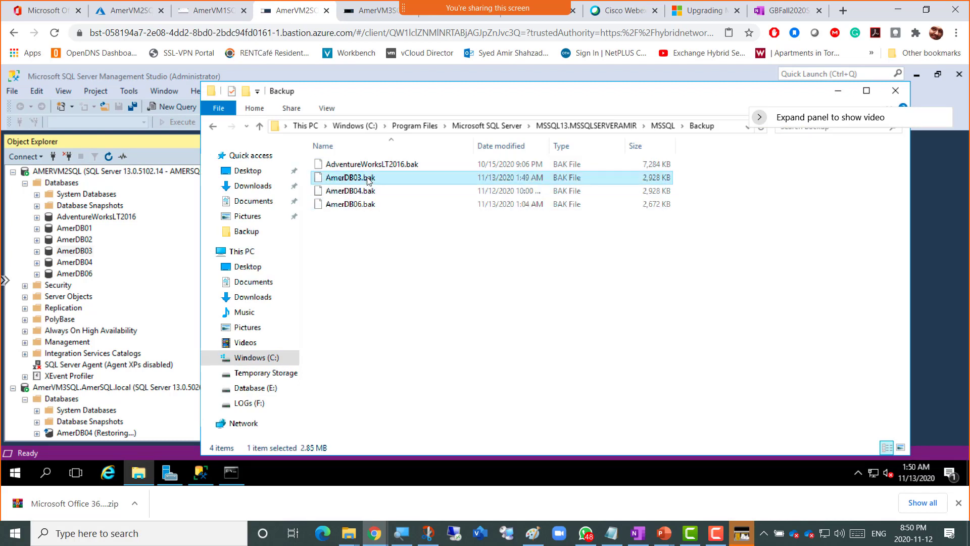
right_click(372, 180)
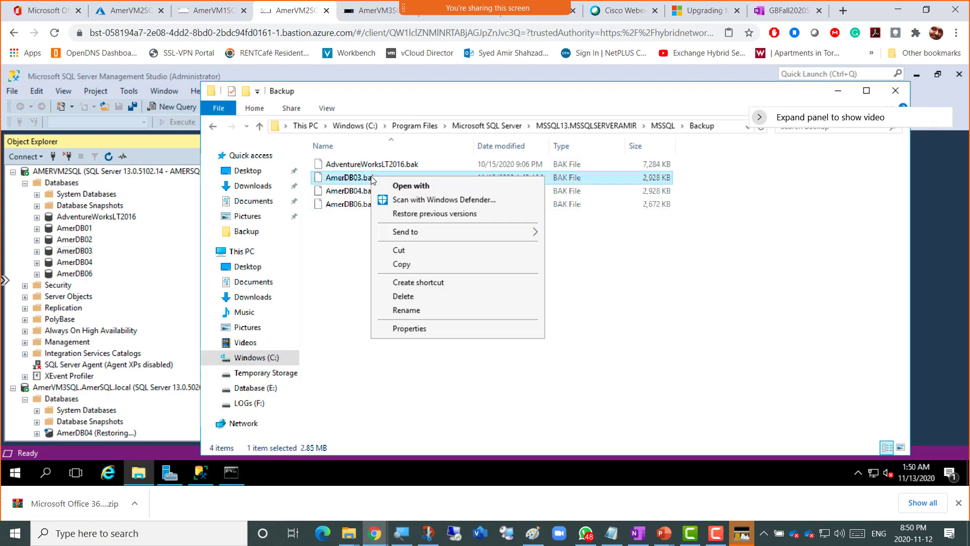
click(411, 268)
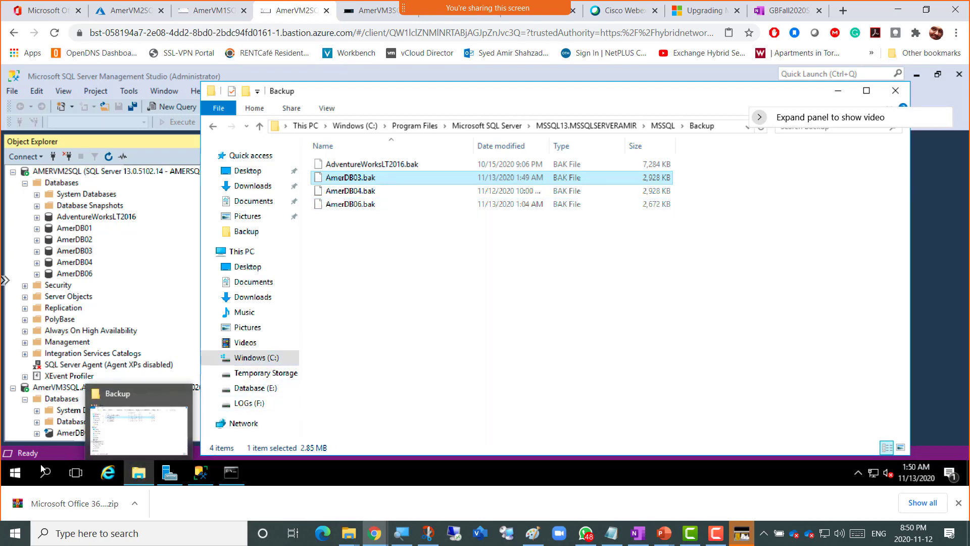
right_click(15, 473)
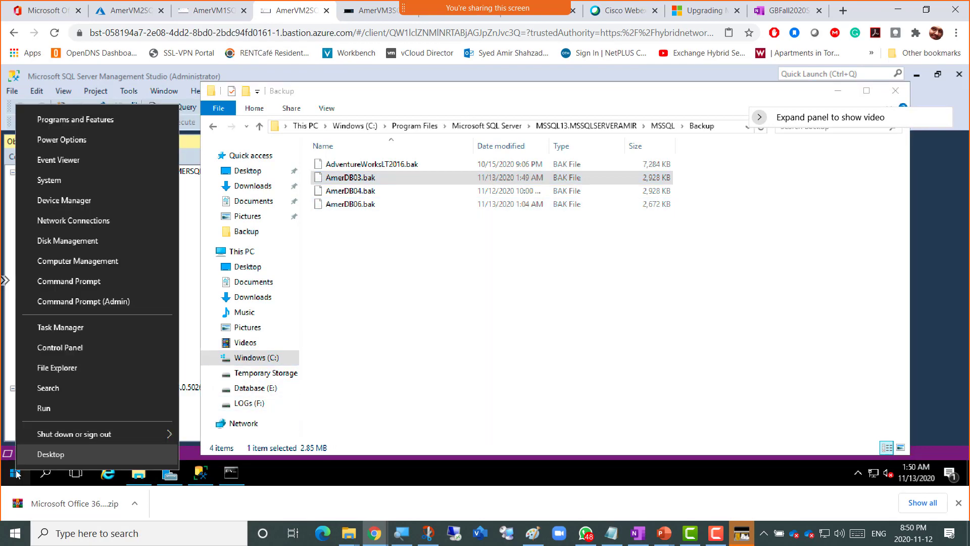
click(69, 409)
click(106, 433)
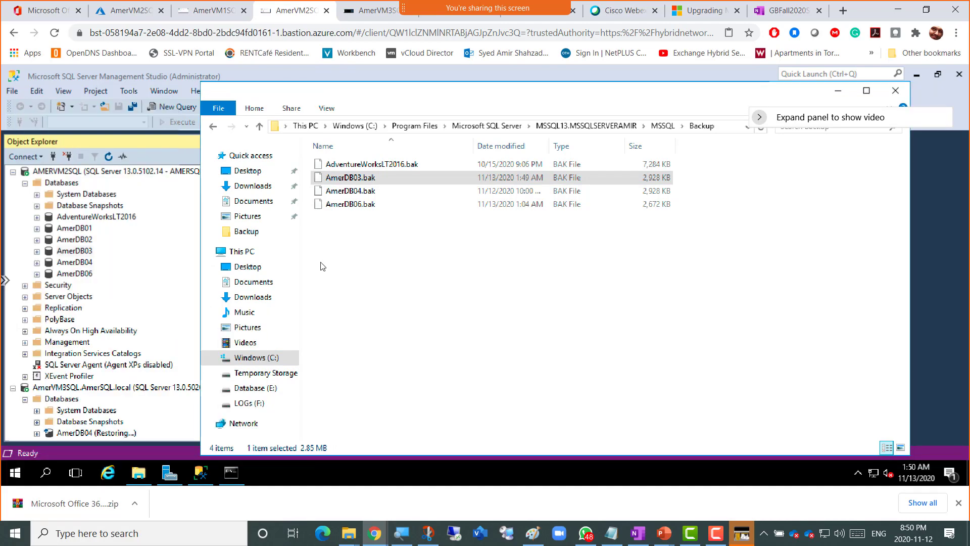
right_click(364, 210)
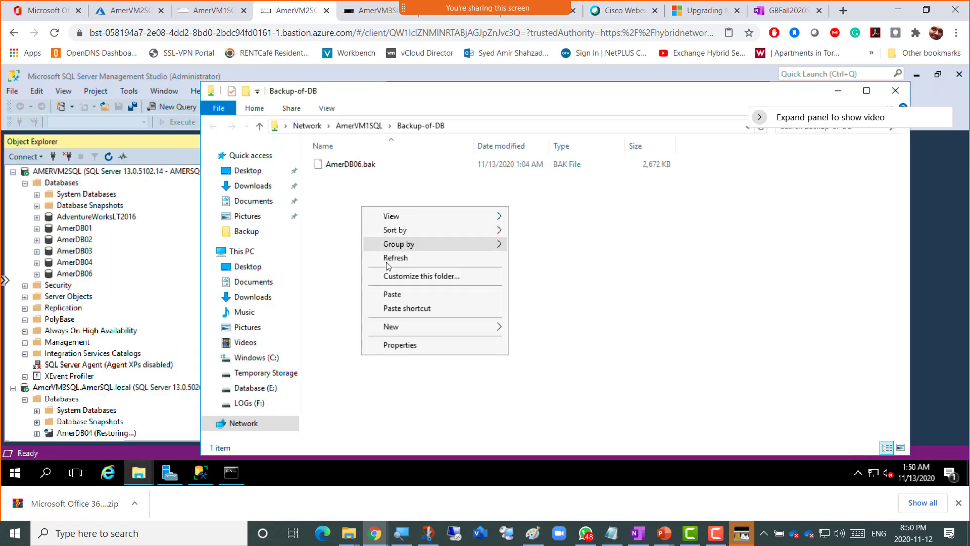
click(399, 294)
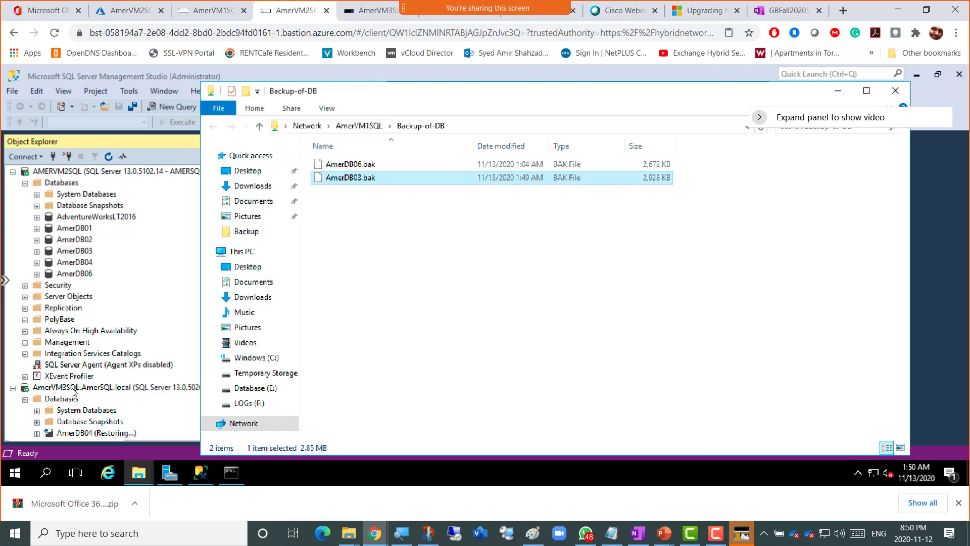
- Start a database restore on AmerVM3SQL with a device as source and bring up the backup file browser to add a file
click(145, 391)
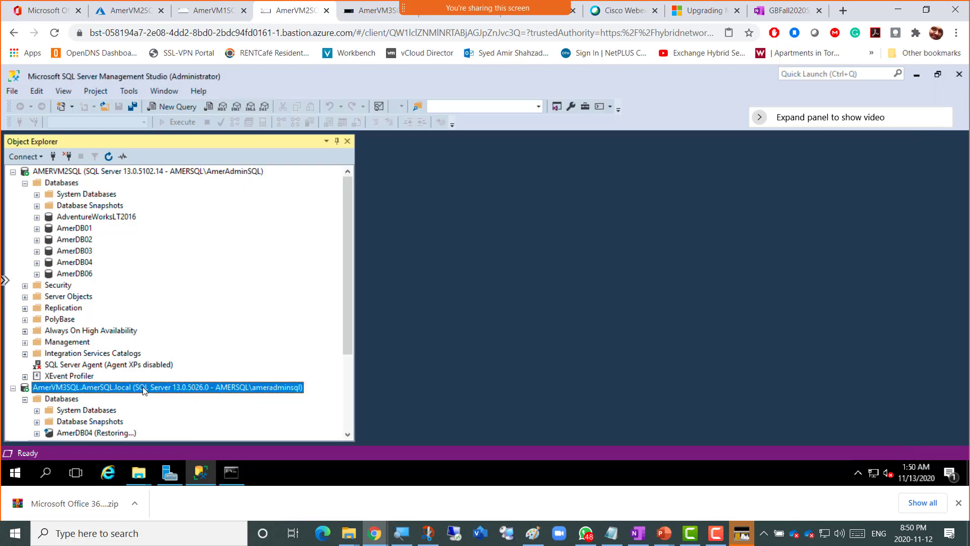
scroll(166, 376, down, 3)
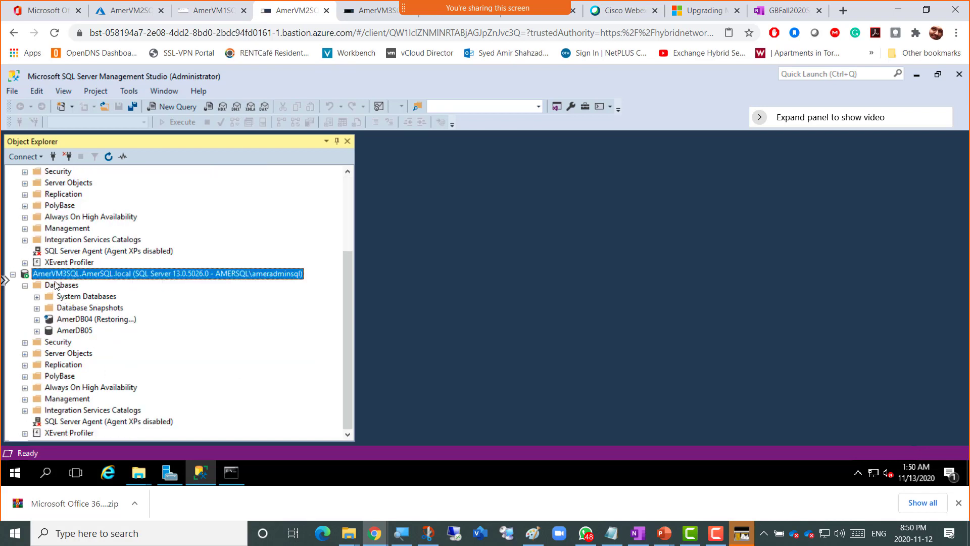
right_click(56, 285)
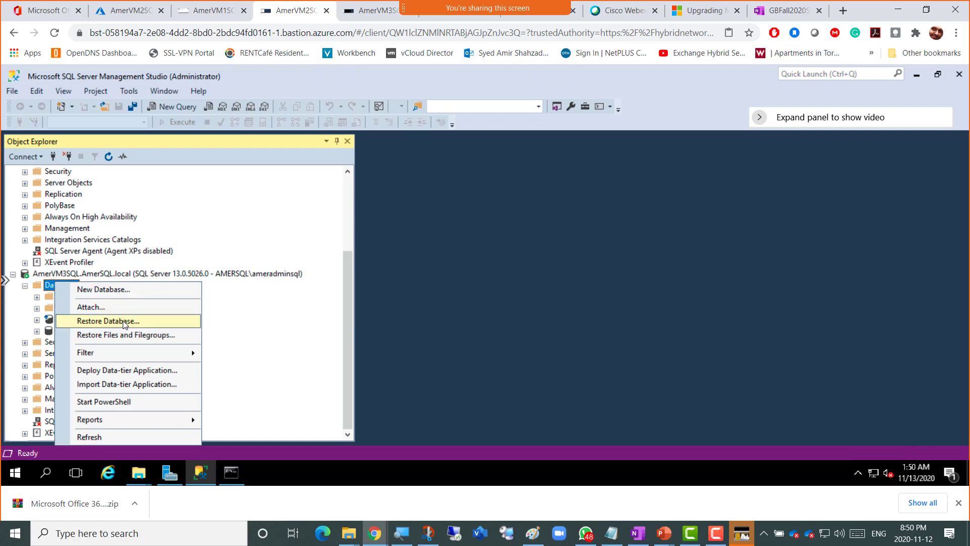
click(137, 322)
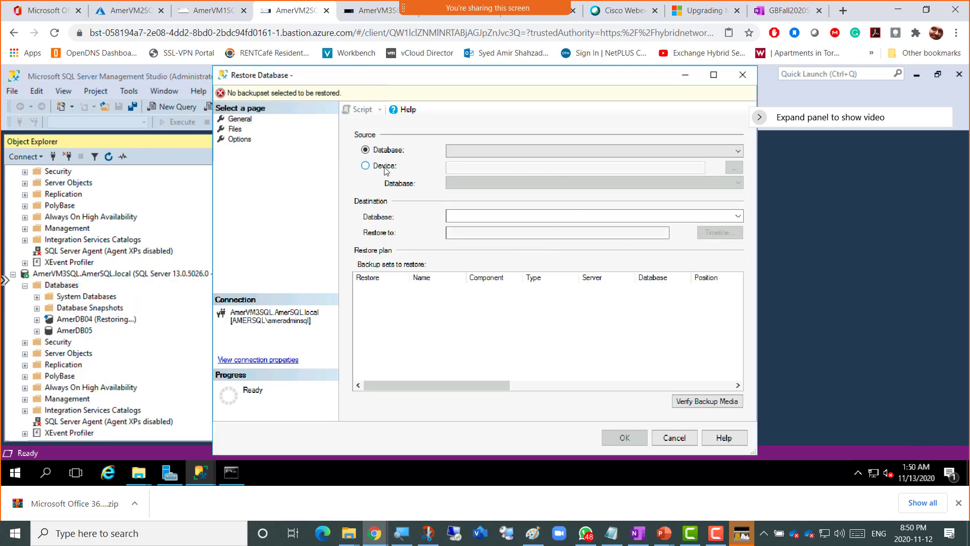
click(385, 167)
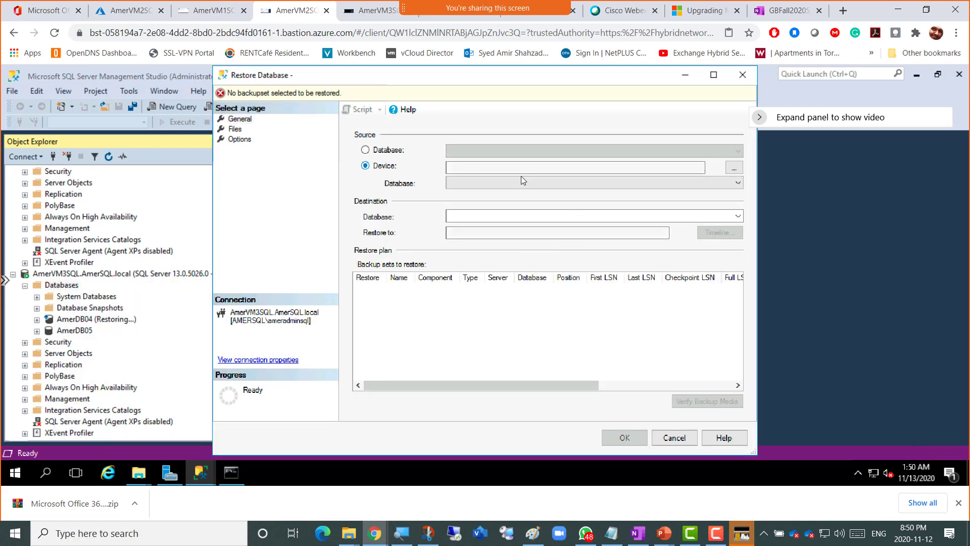
click(732, 168)
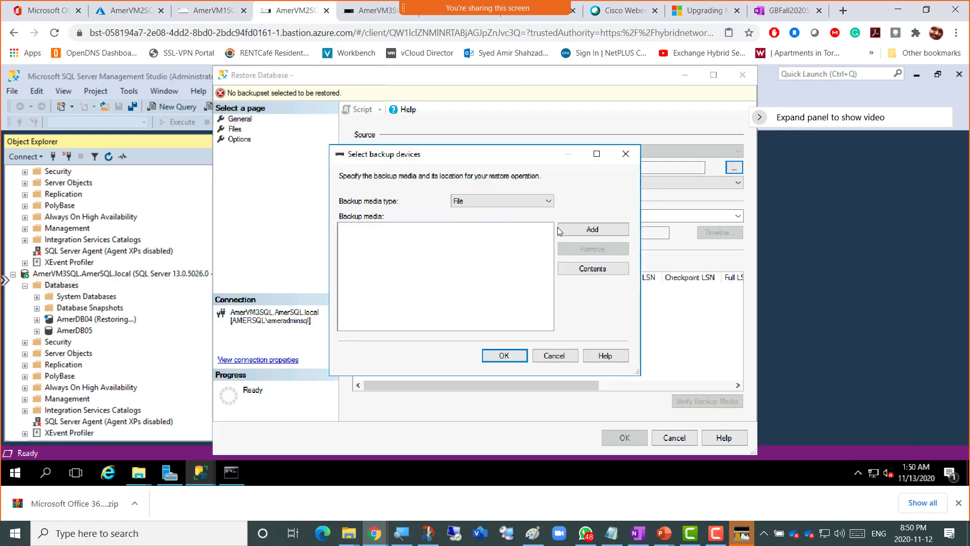
click(592, 229)
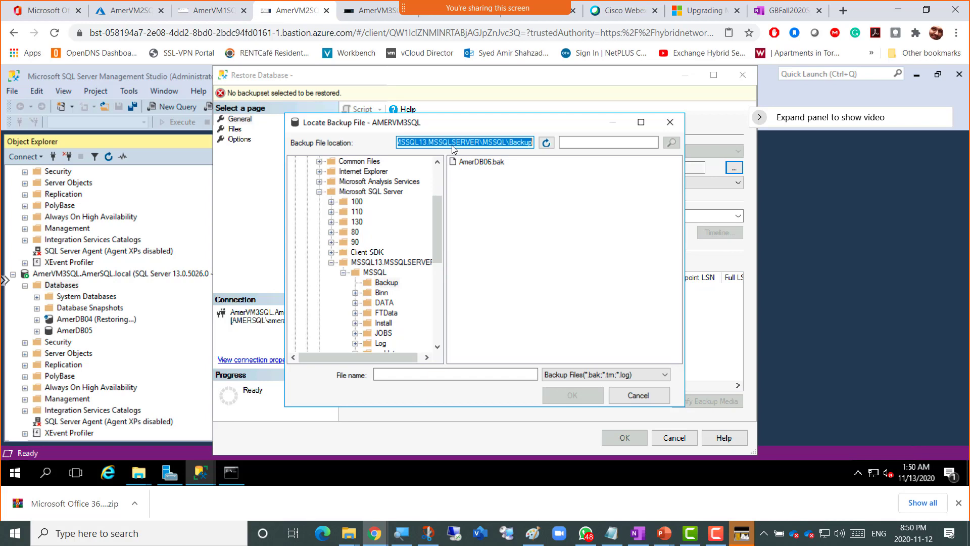
- Copy the share path \\AmerVM1SQL\Backup-of-DB from the AmerVM1SQL session, browse to it for the restore, and choose AmerDB03.bak as the backup media
key(BackSpace)
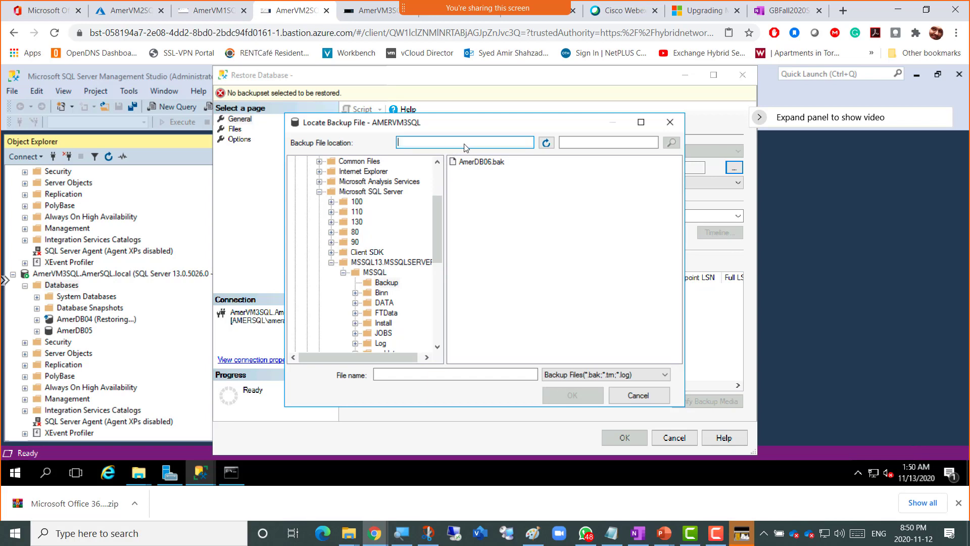
click(213, 10)
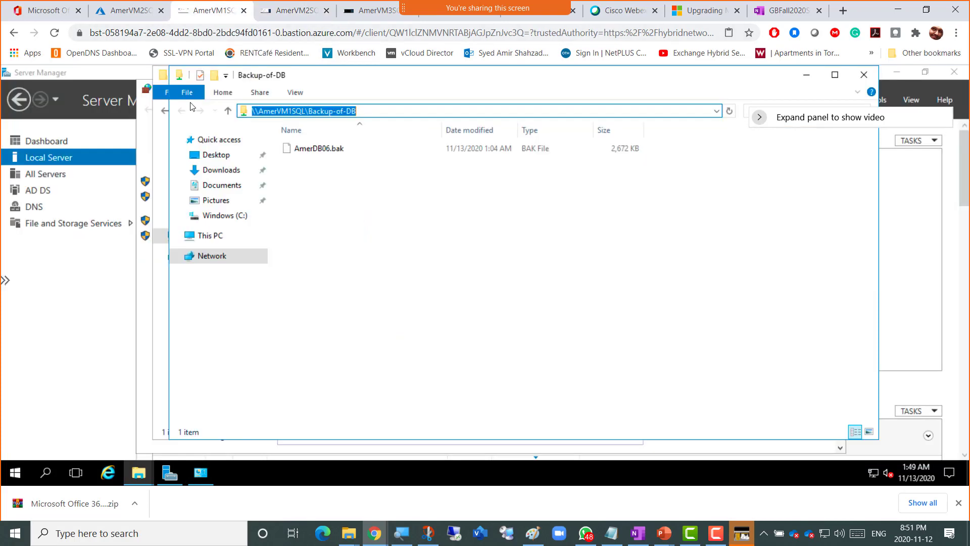
right_click(286, 112)
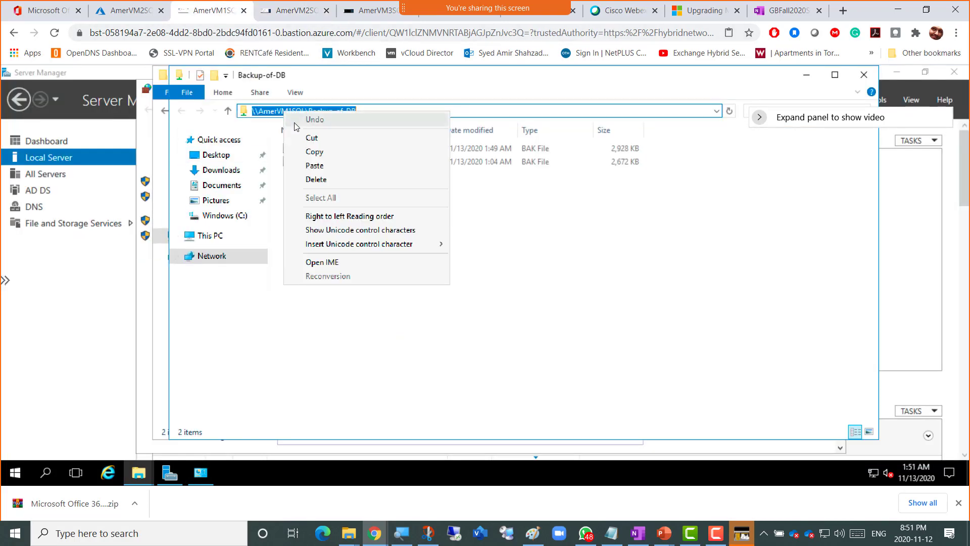
click(312, 151)
click(302, 16)
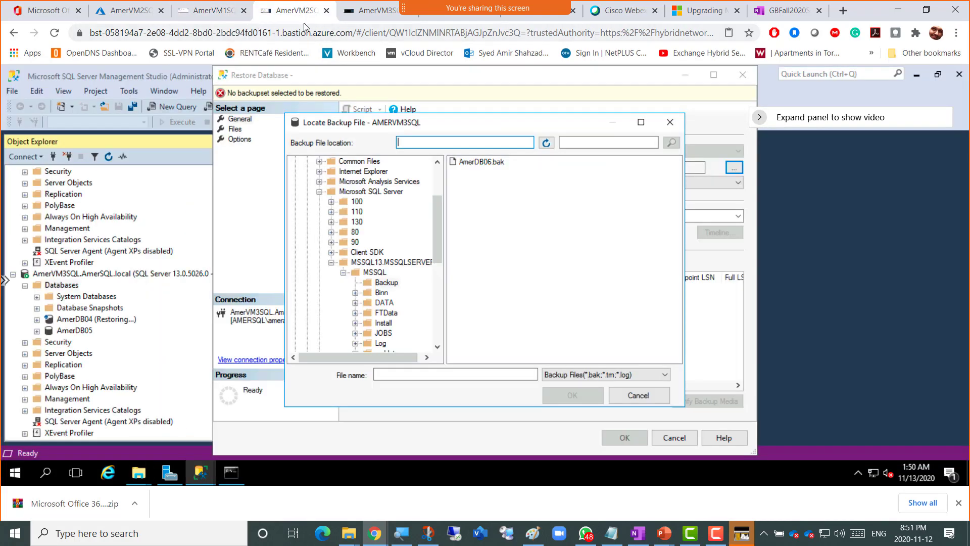
key(ctrl+v)
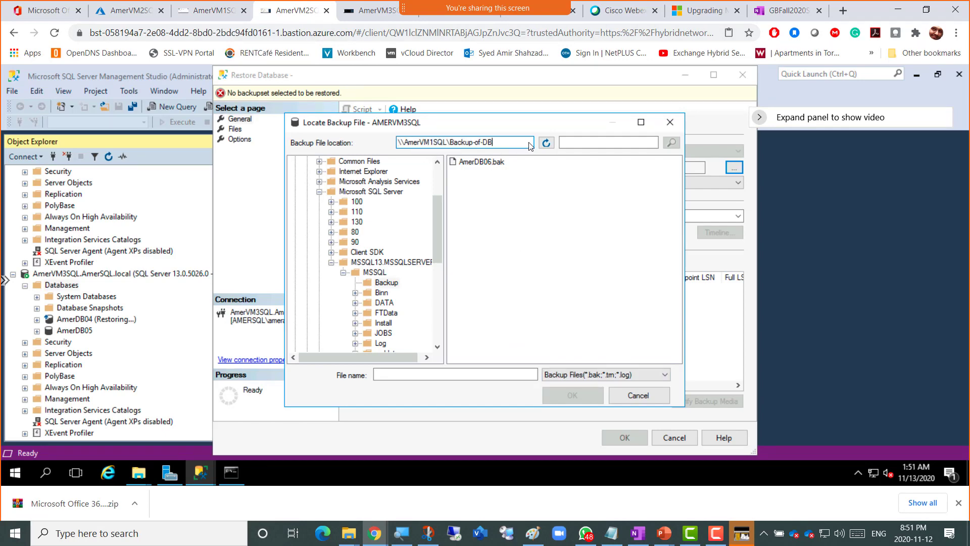
click(546, 145)
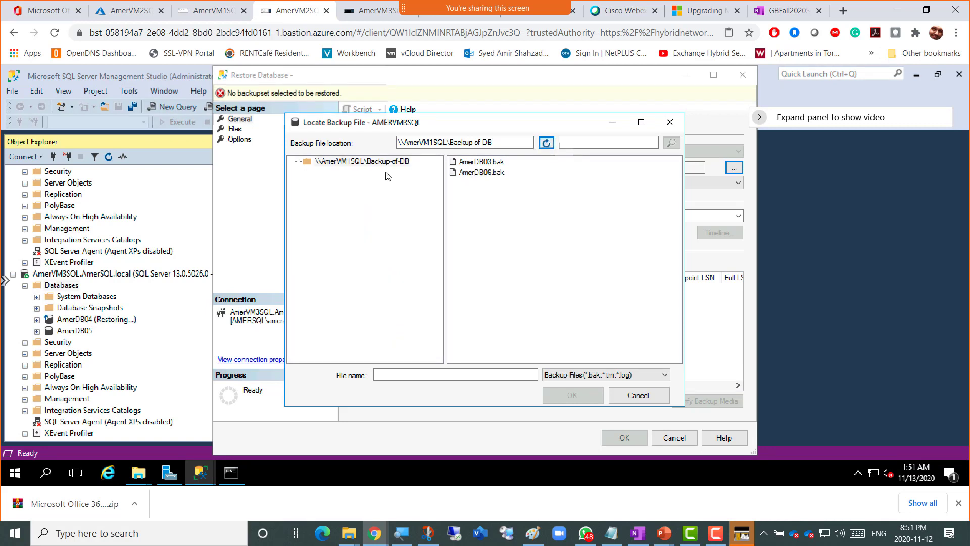
double_click(493, 164)
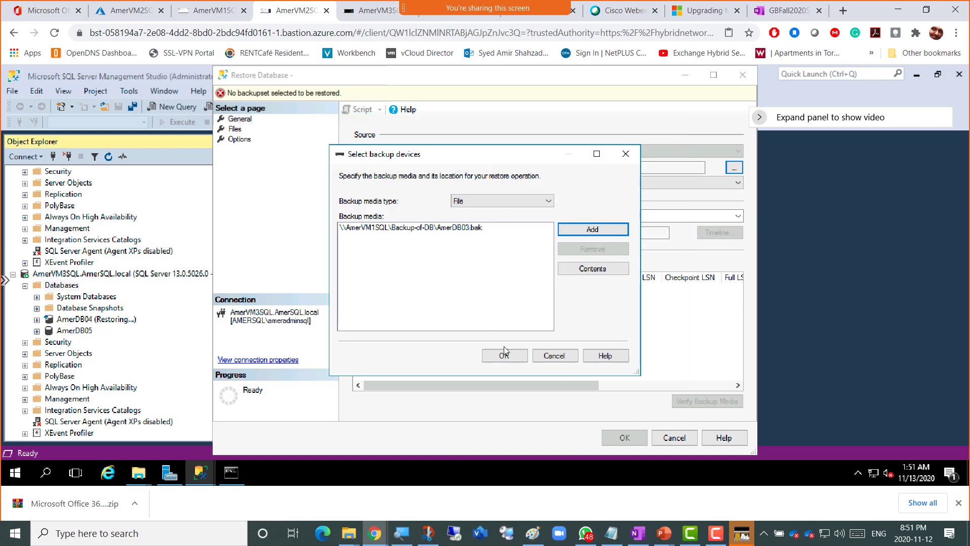
click(504, 355)
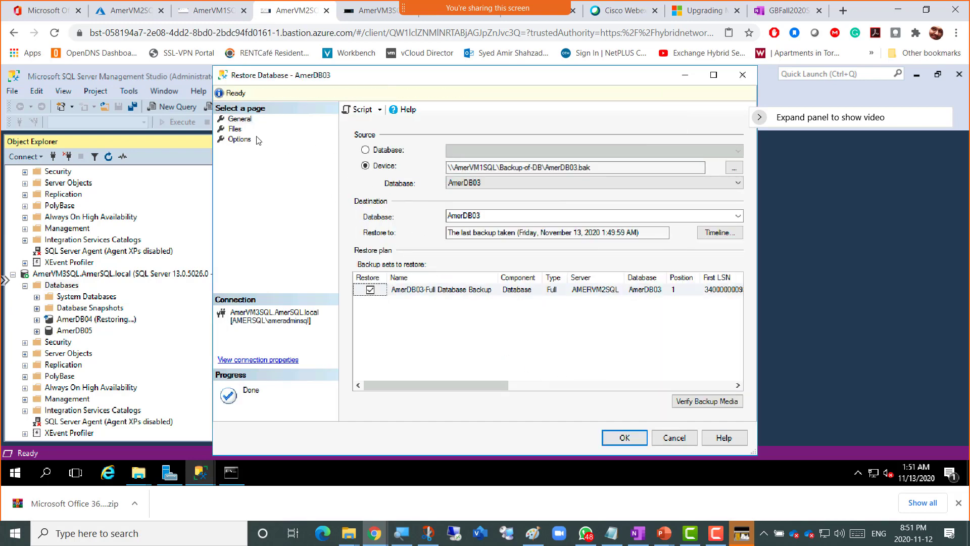
- Try to restore AmerDB03 with the recovery state RESTORE WITH NORECOVERY and open the execution message details
click(239, 139)
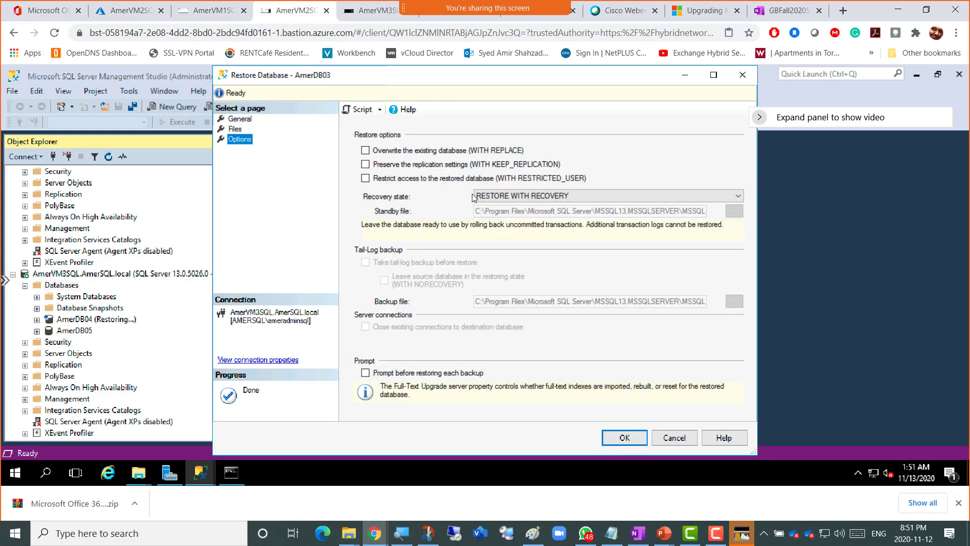
click(538, 195)
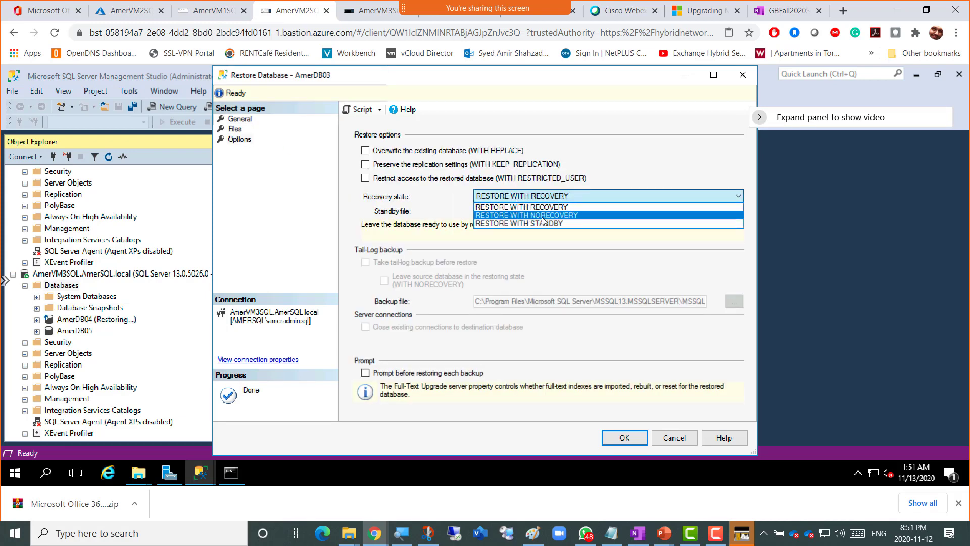
click(565, 216)
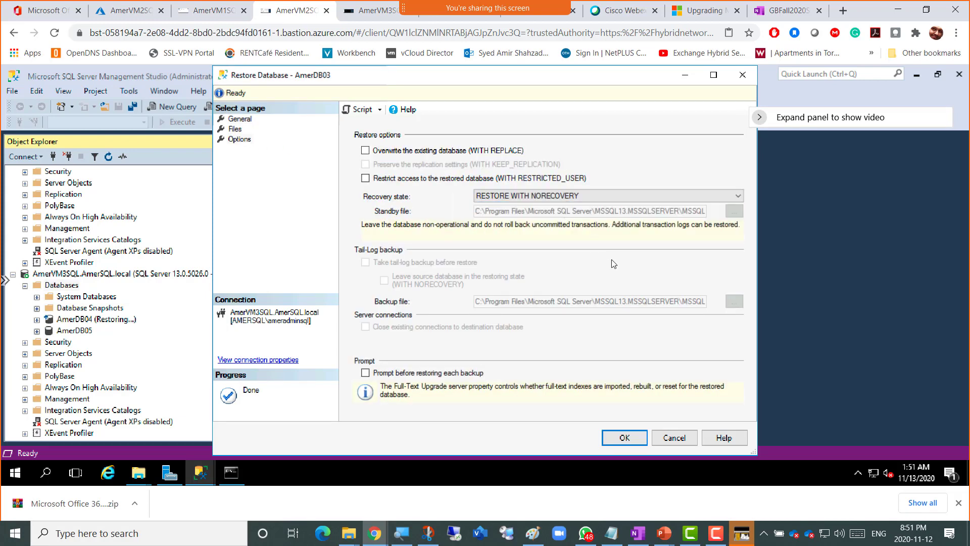
click(611, 440)
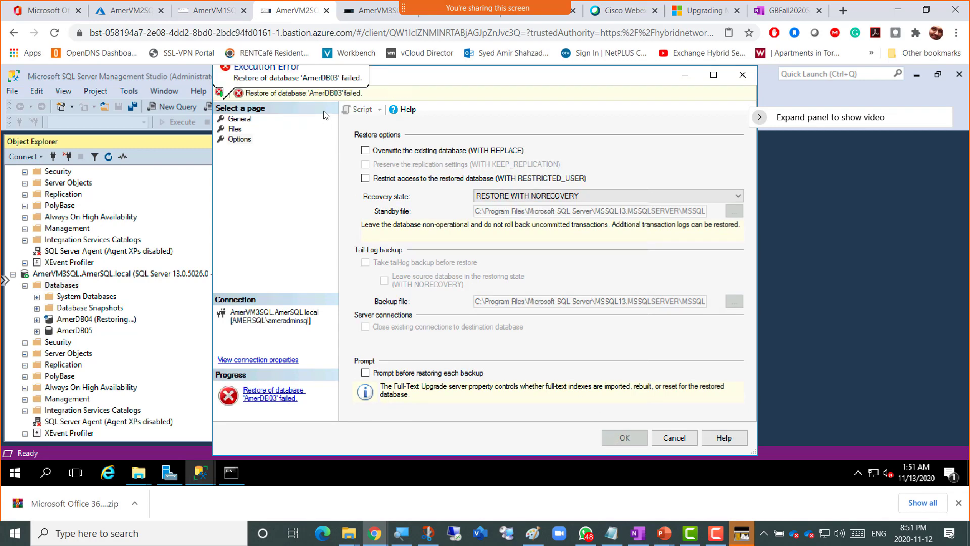
click(315, 95)
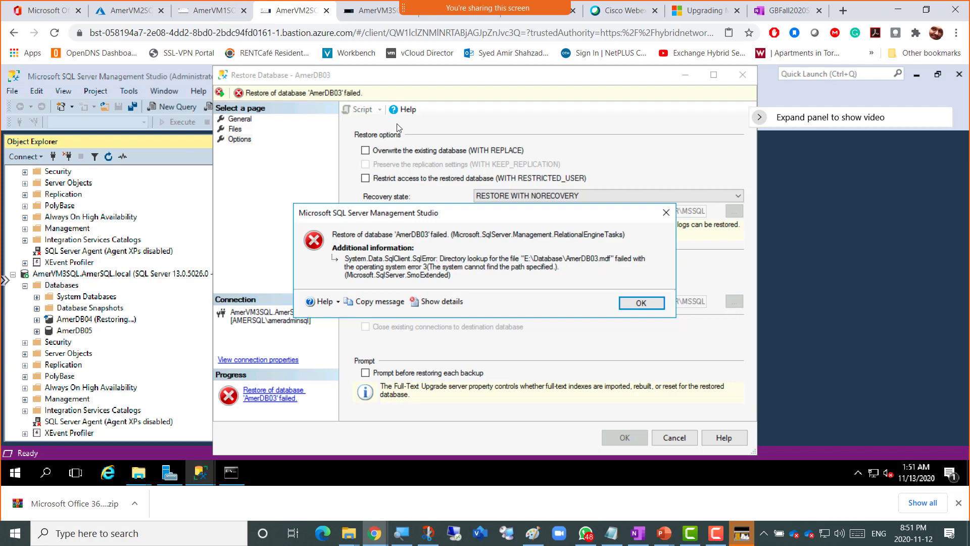
- Switch to the AmerVM1SQL session and read the shared chat image about running the RESTORE statement with Sqlcmd.exe
click(210, 11)
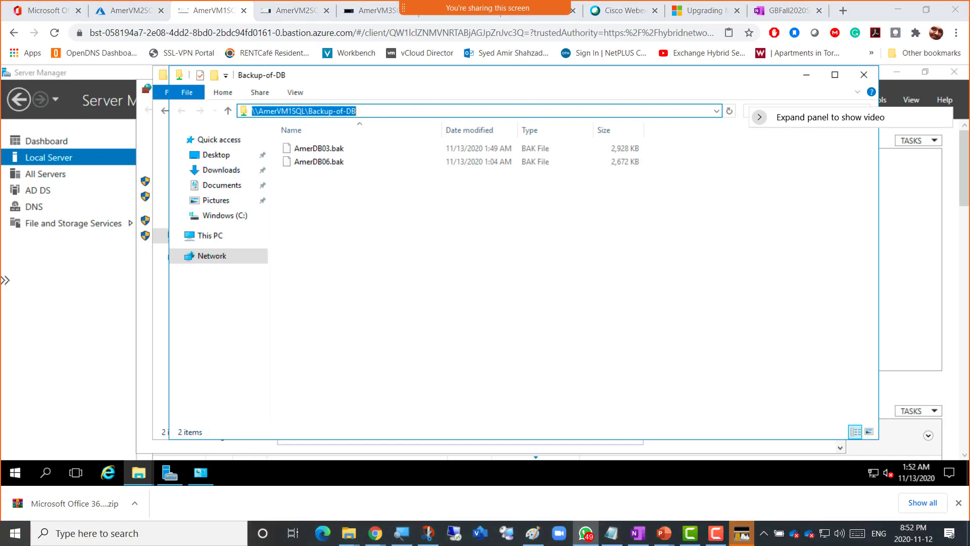
drag(969, 30, 416, 14)
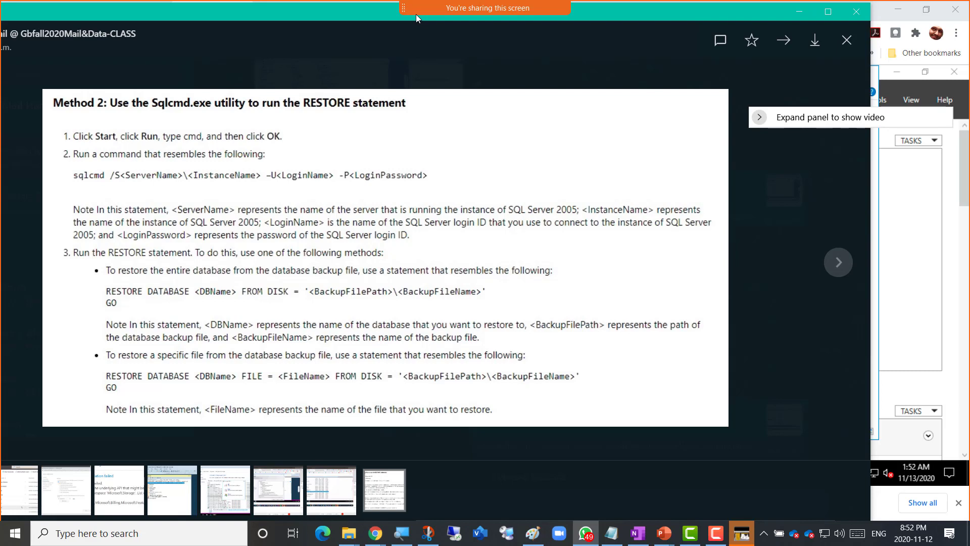
drag(416, 15, 416, 22)
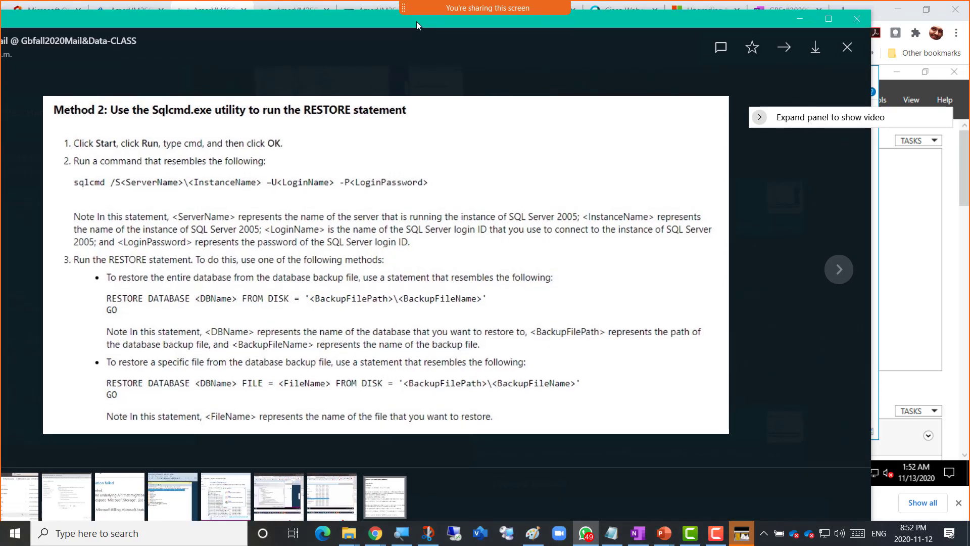
drag(416, 22, 969, 29)
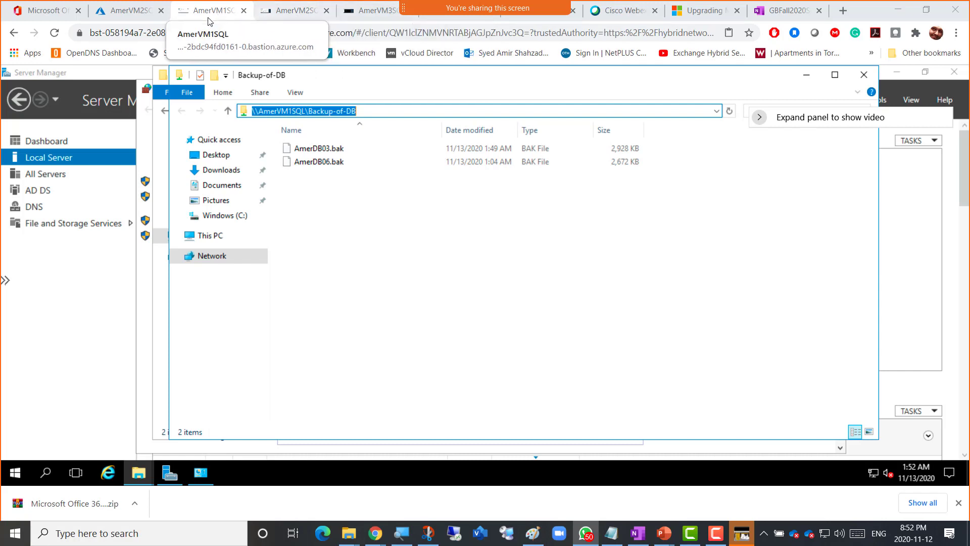
- Restart the AmerVM1SQL virtual machine from its remote session
right_click(14, 478)
mouse_move(86, 440)
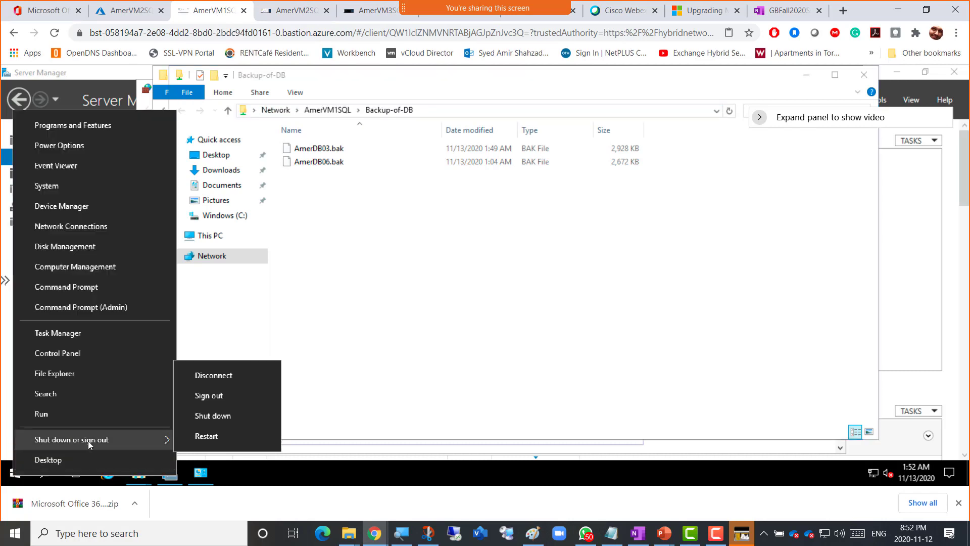
click(224, 437)
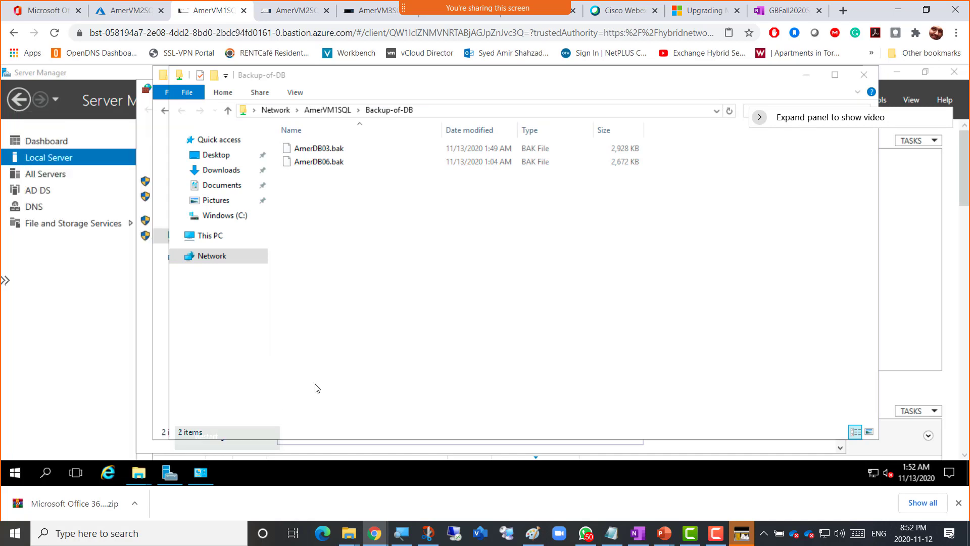
click(198, 451)
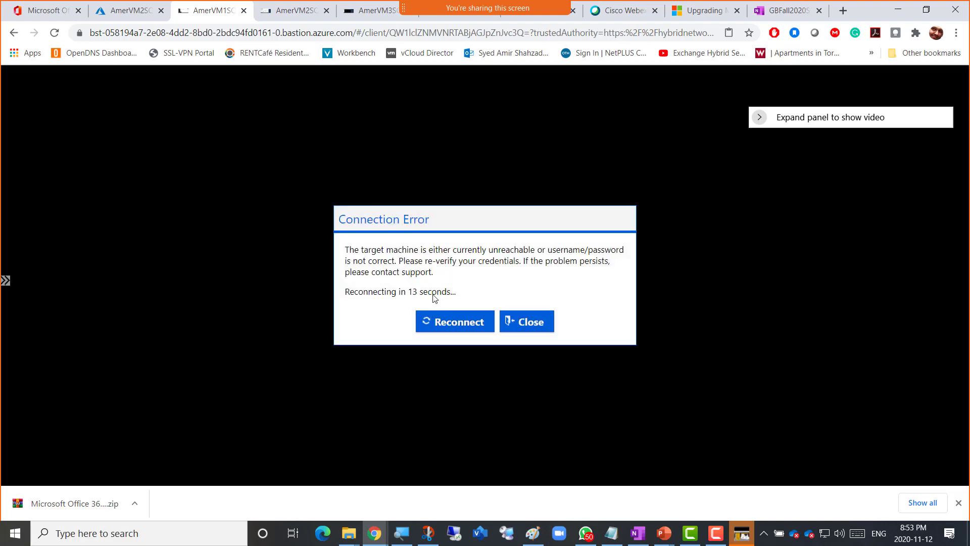
mouse_move(712, 542)
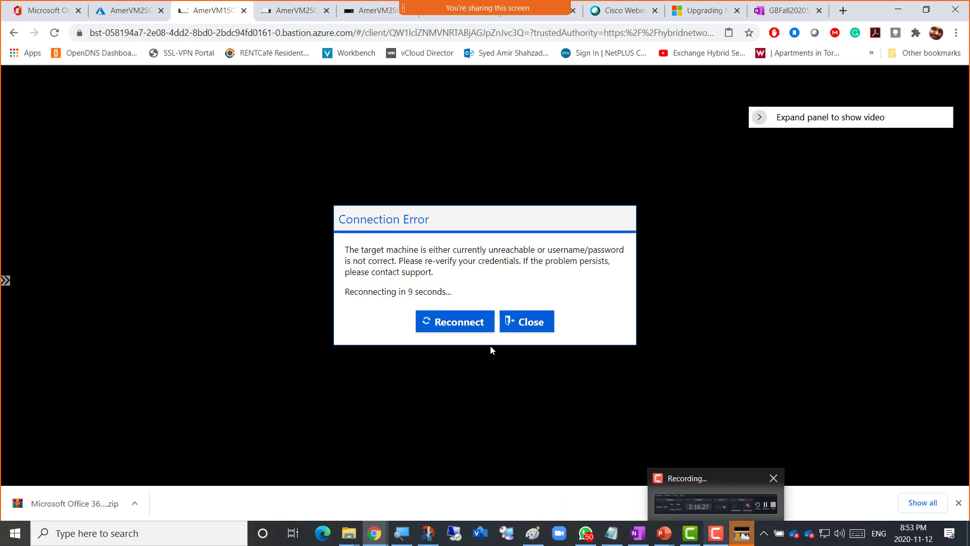
click(715, 540)
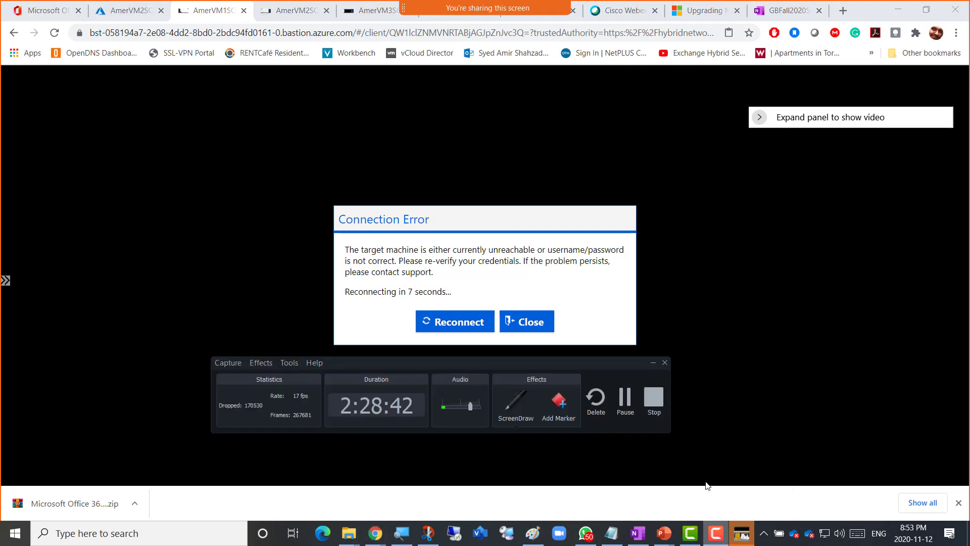
drag(563, 367, 567, 484)
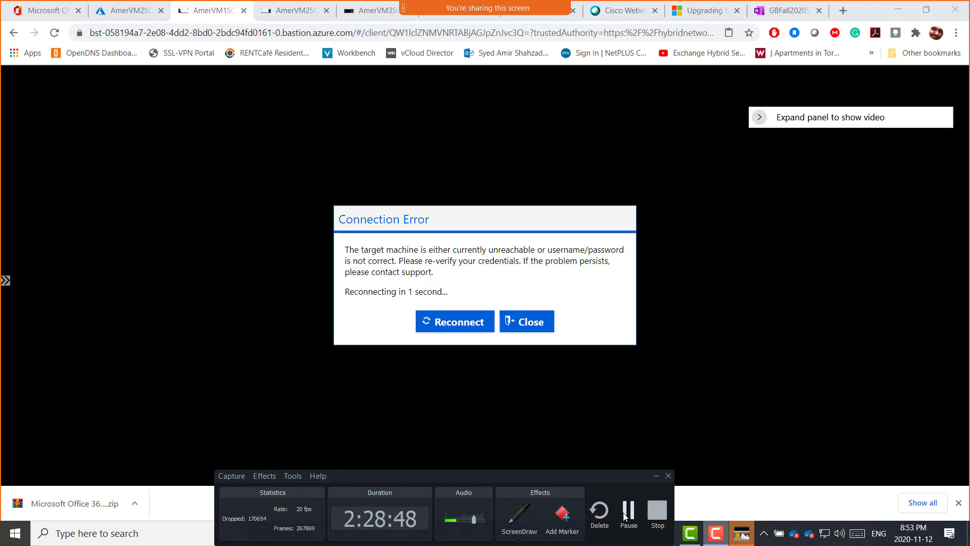
click(628, 515)
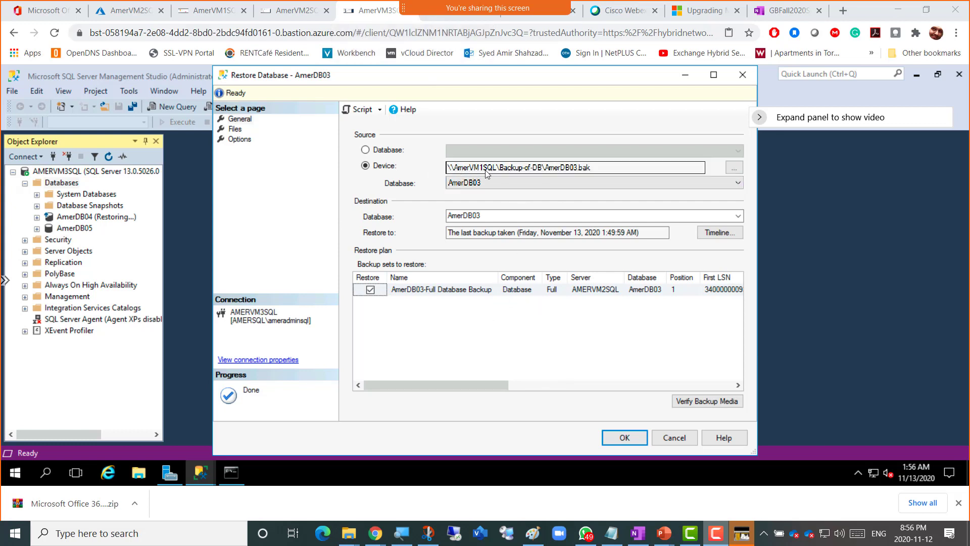
- Restore AmerDB03 on AmerVM3SQL from its backup with the recovery state RESTORE WITH NORECOVERY
click(240, 139)
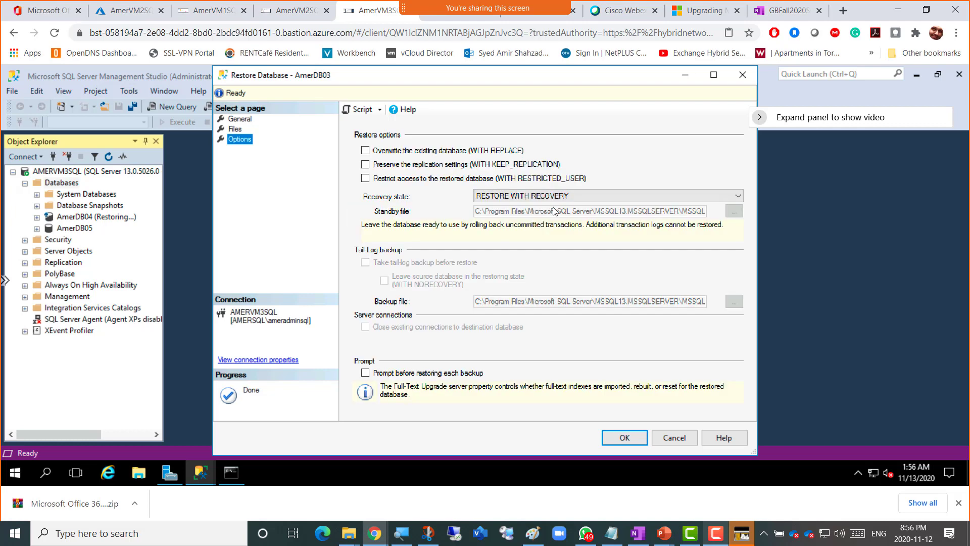
click(554, 197)
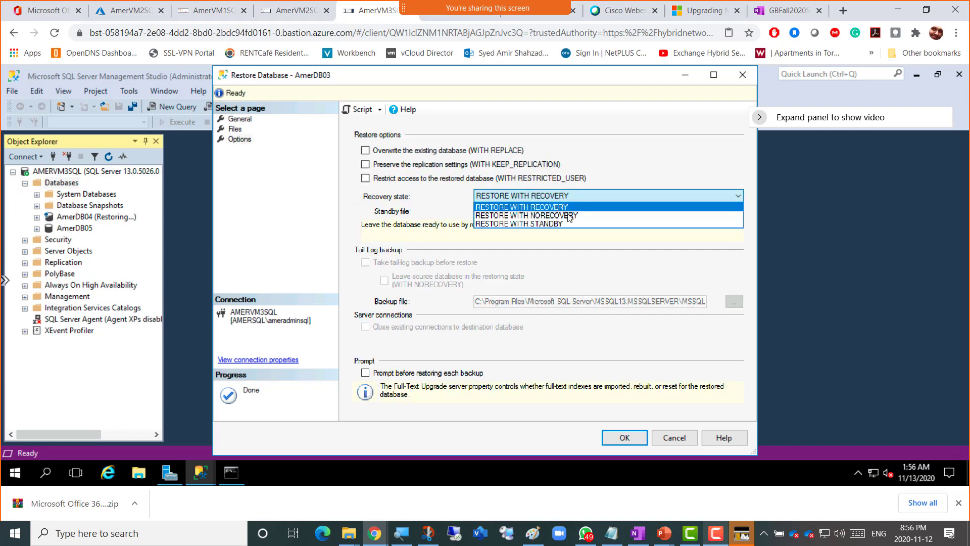
click(570, 216)
click(618, 438)
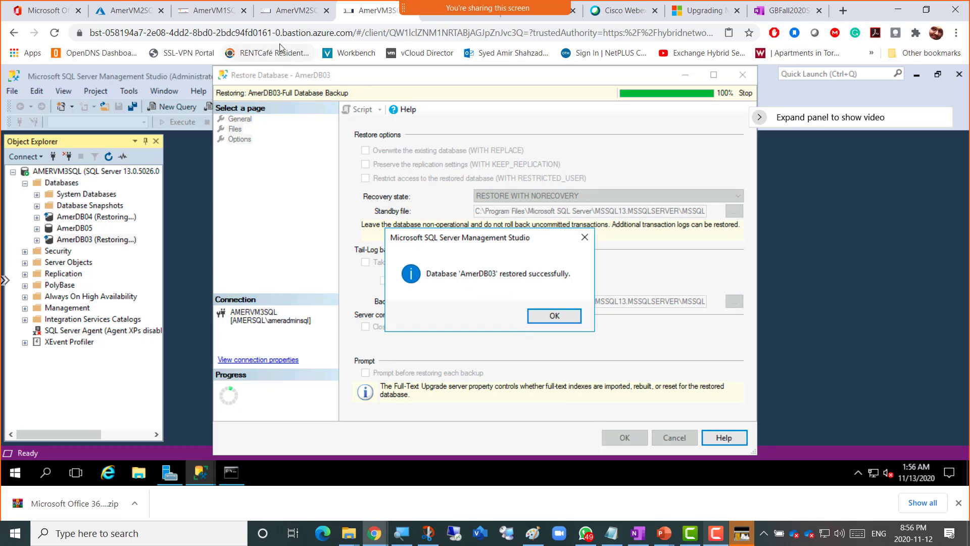
- Switch to the OneNote class notes and review the AmerDB04 restore and mirroring screenshots on the Week 10 page
click(271, 15)
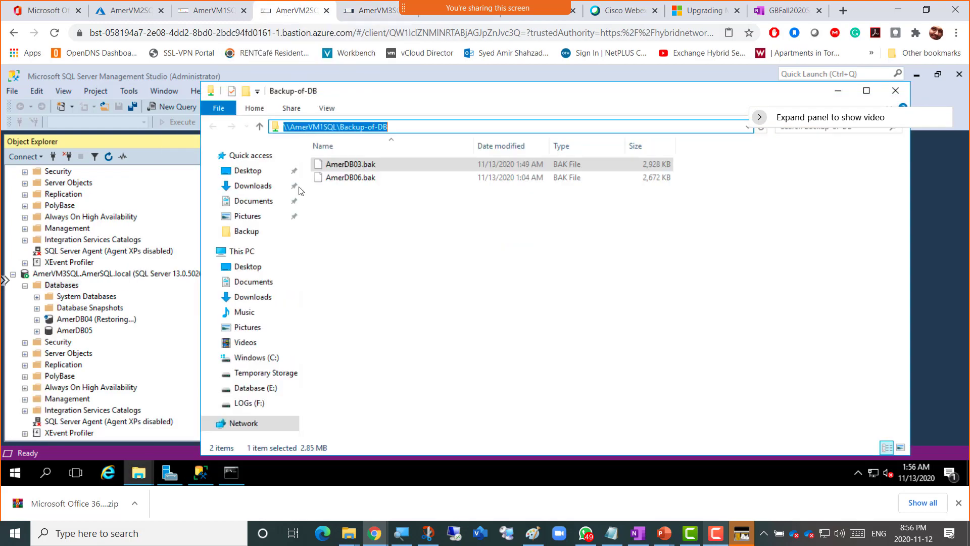
click(637, 533)
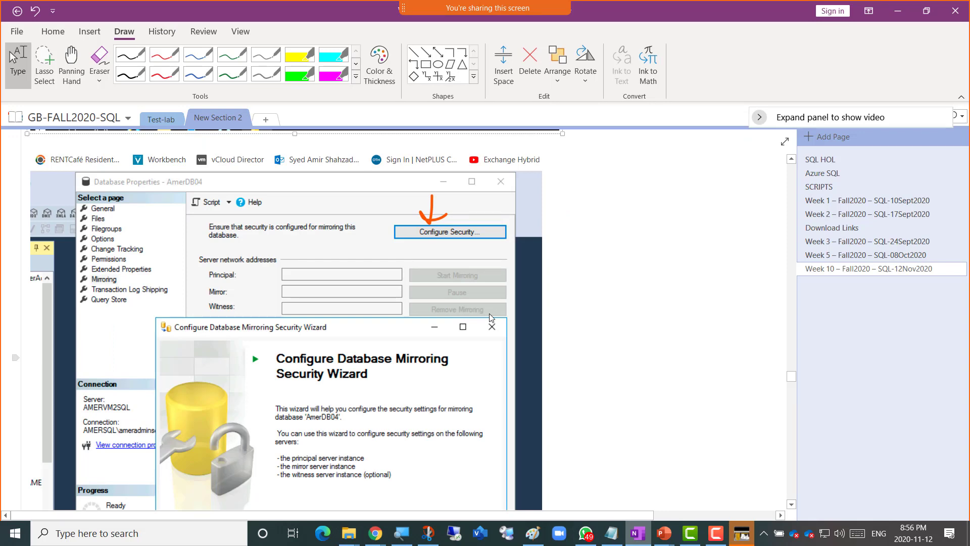
scroll(489, 317, up, 10)
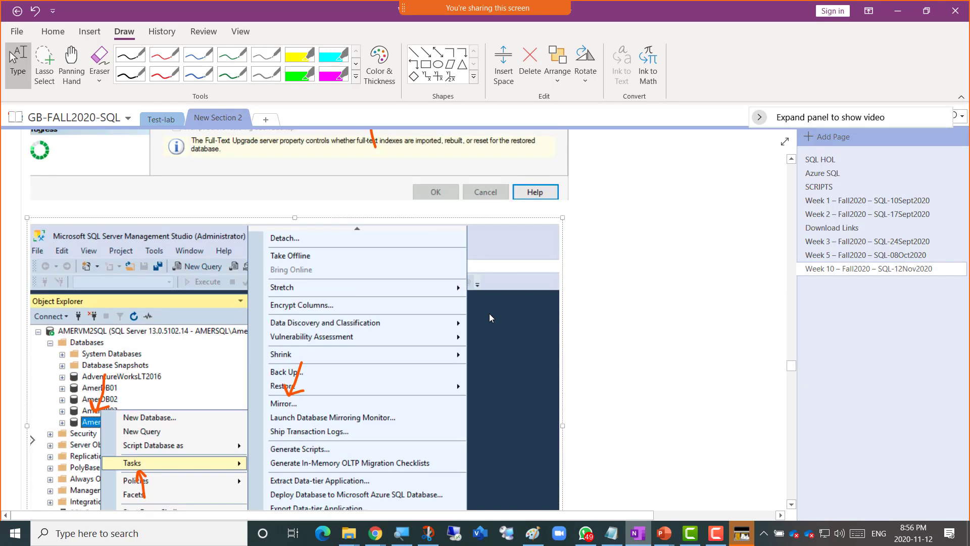
scroll(489, 317, up, 7)
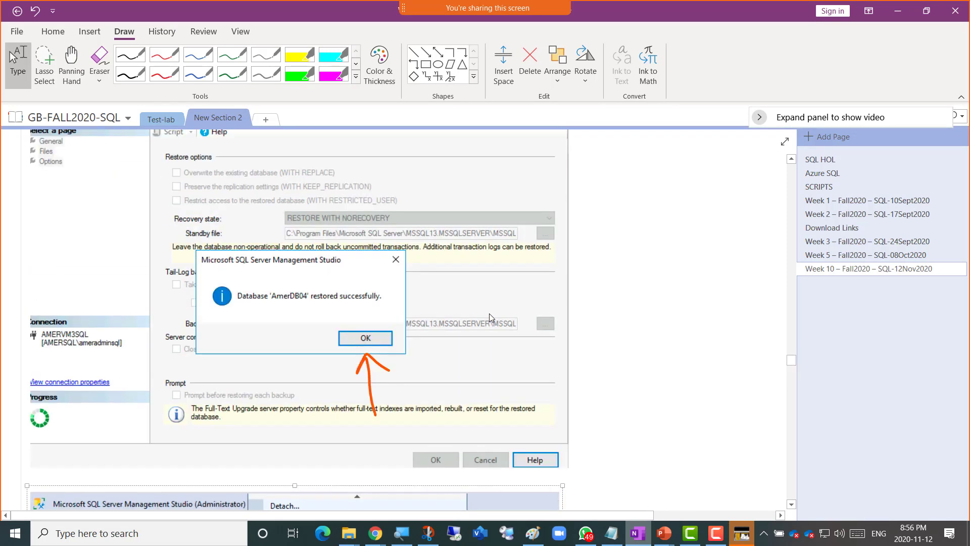
scroll(491, 316, up, 8)
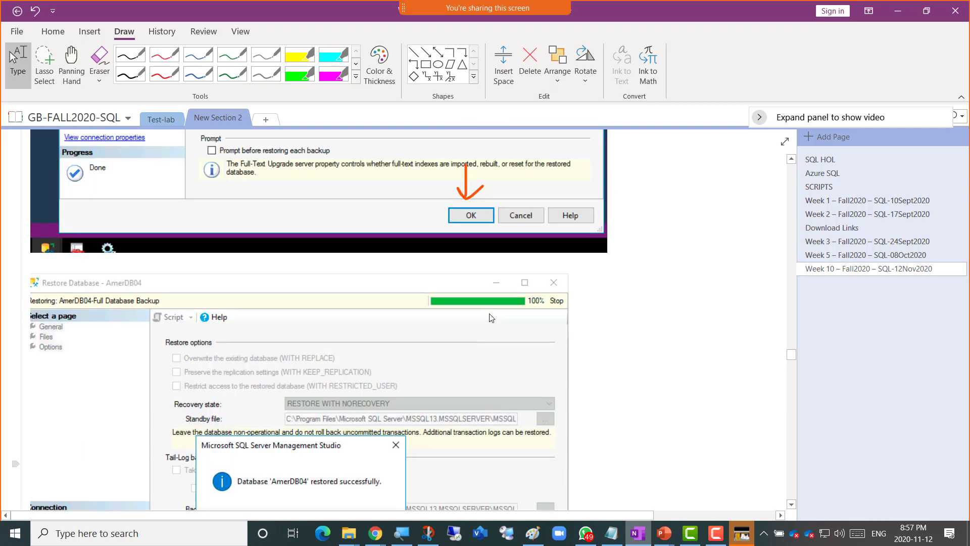
scroll(490, 317, up, 5)
scroll(490, 317, down, 4)
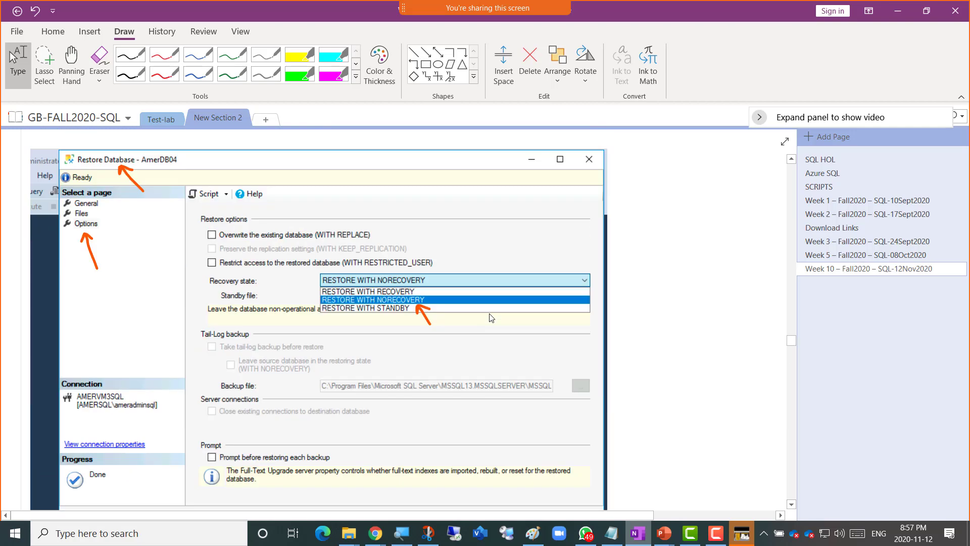
scroll(489, 317, up, 1)
scroll(489, 313, up, 10)
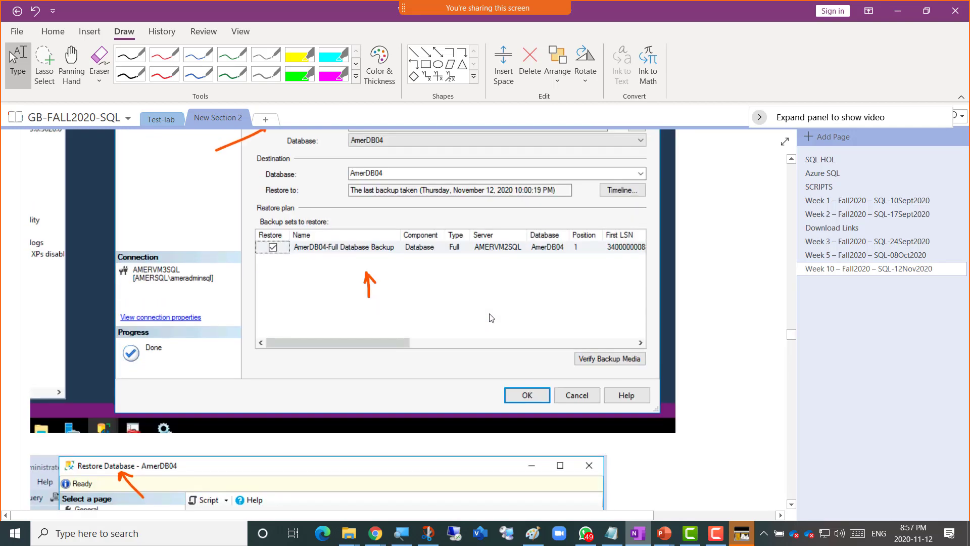
- Leave the notes, return to the AmerVM3SQL session and close the completed AmerDB03 restore
click(898, 11)
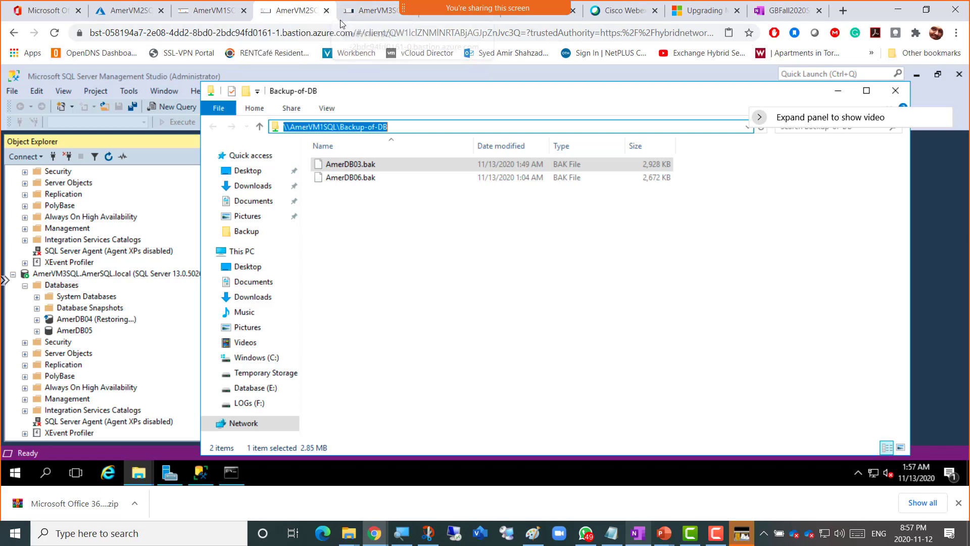
click(376, 12)
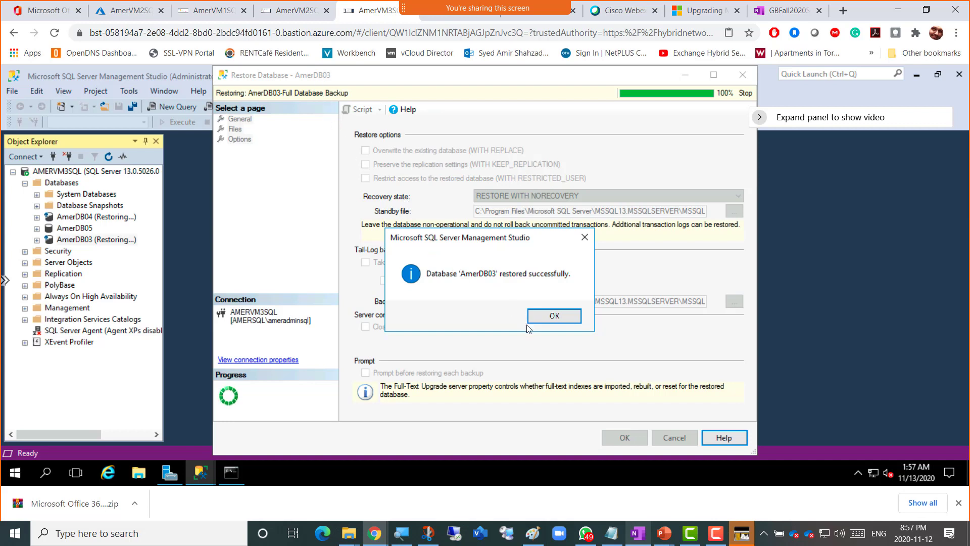
click(554, 316)
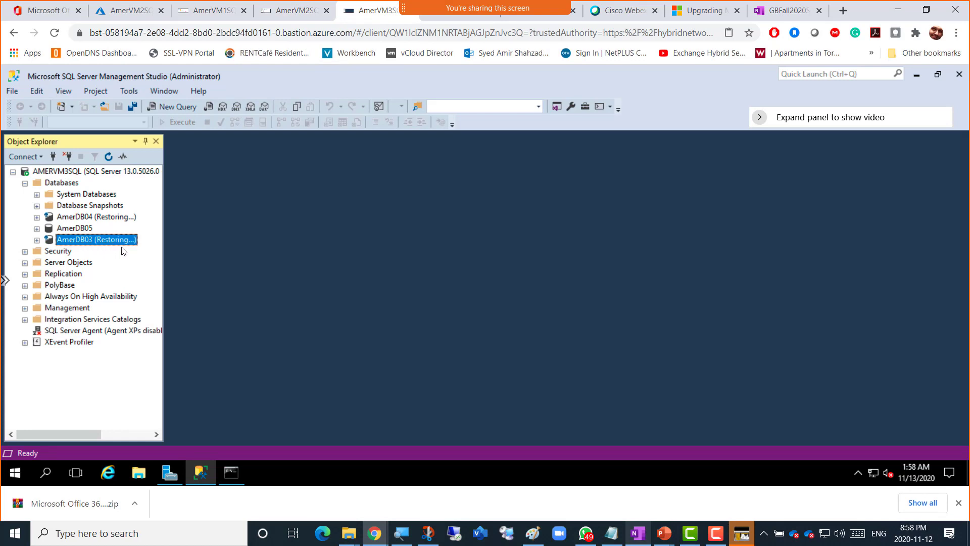
- In the AmerVM2SQL session, refresh the AmerVM3SQL server tree, expand its databases and select AmerDB03
click(281, 14)
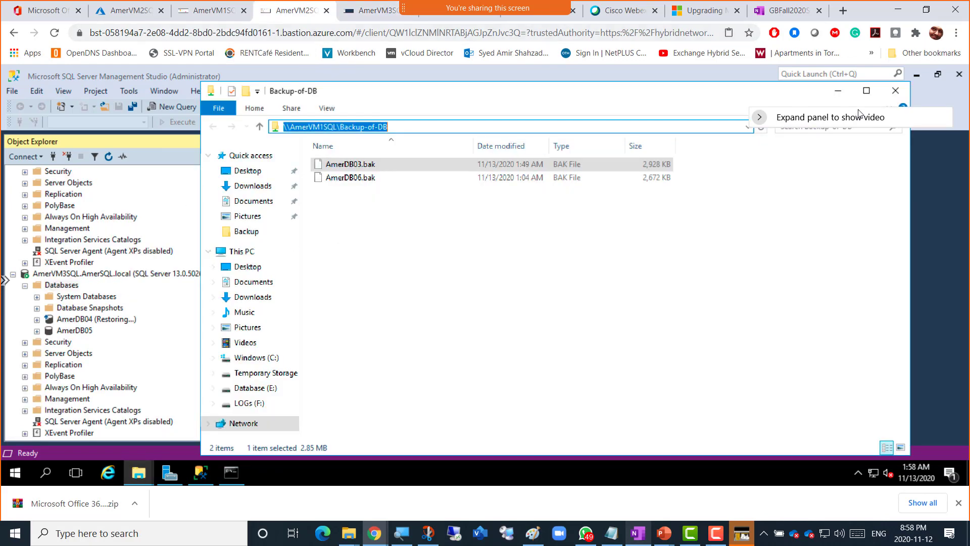
click(839, 92)
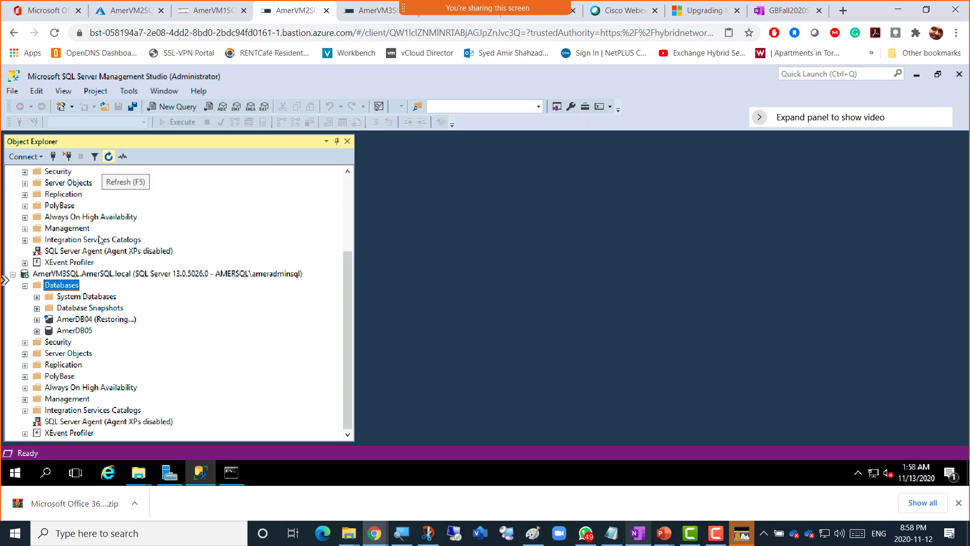
click(99, 276)
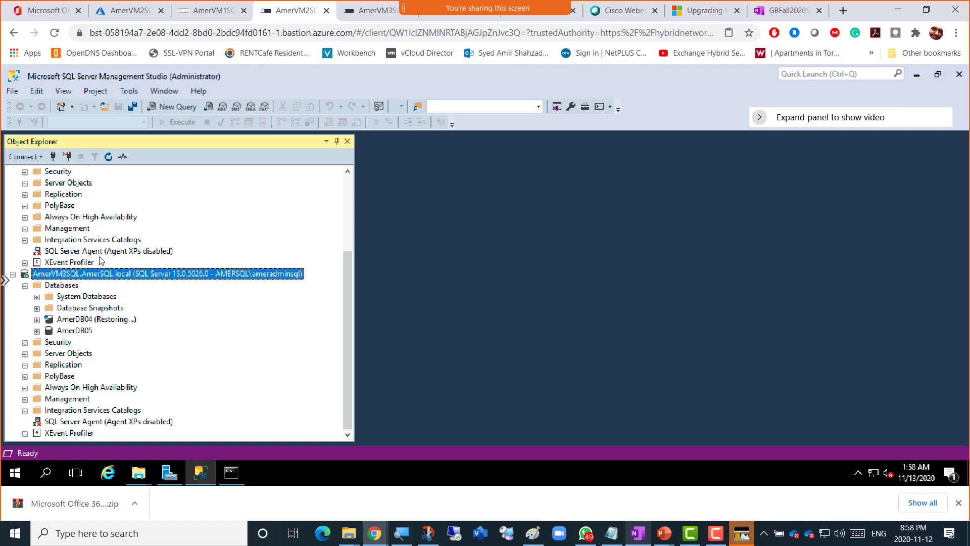
click(108, 156)
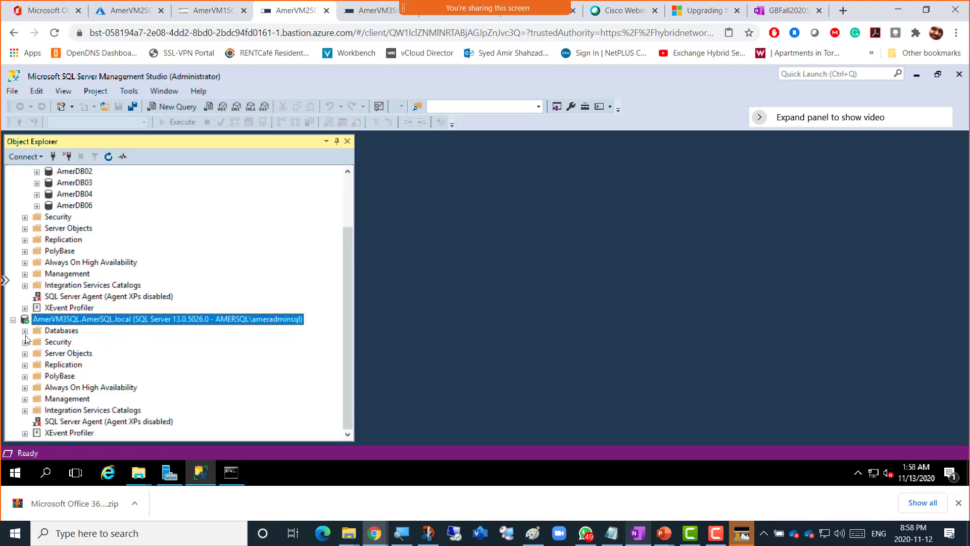
click(25, 331)
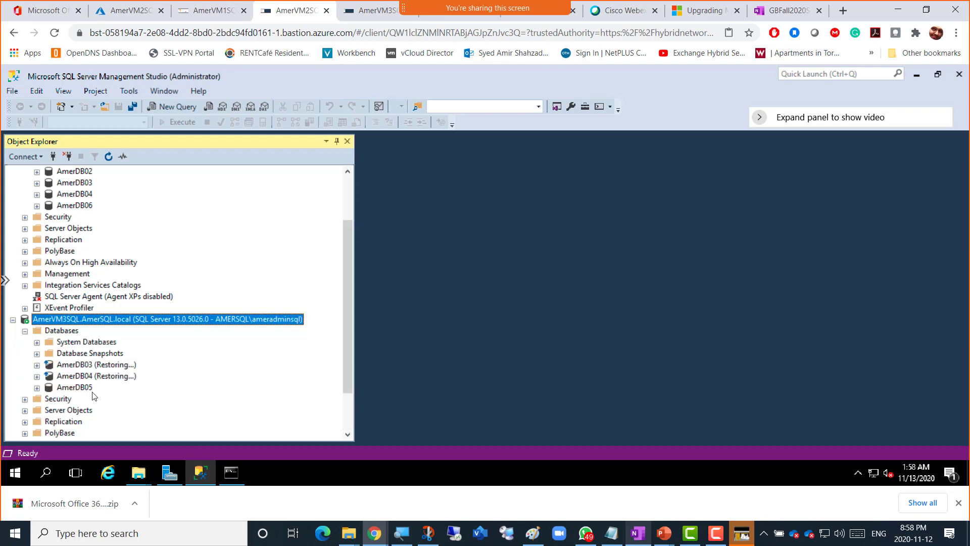
click(95, 365)
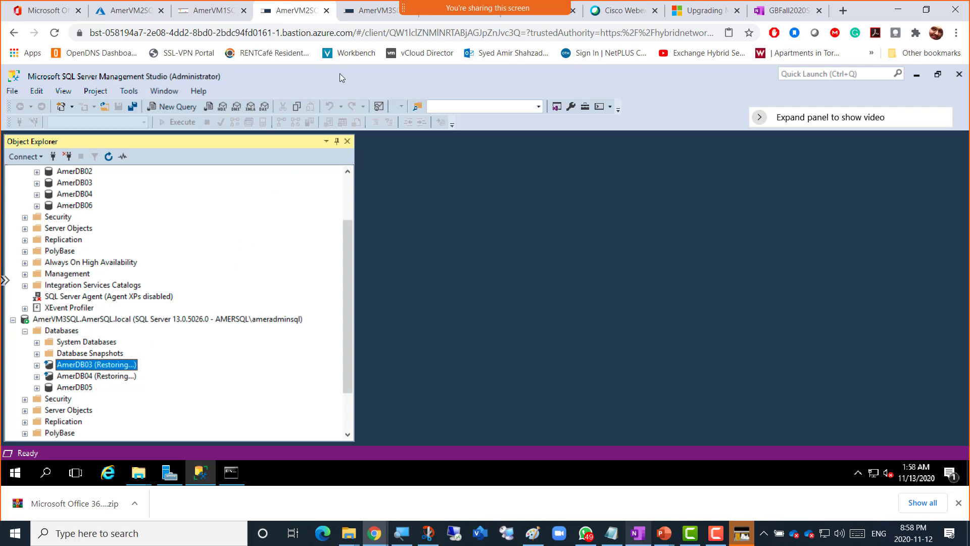
- Compare AmerDB03 between the AmerVM3SQL and AmerVM2SQL sessions, expanding the original database under AMERVM2SQL
click(378, 11)
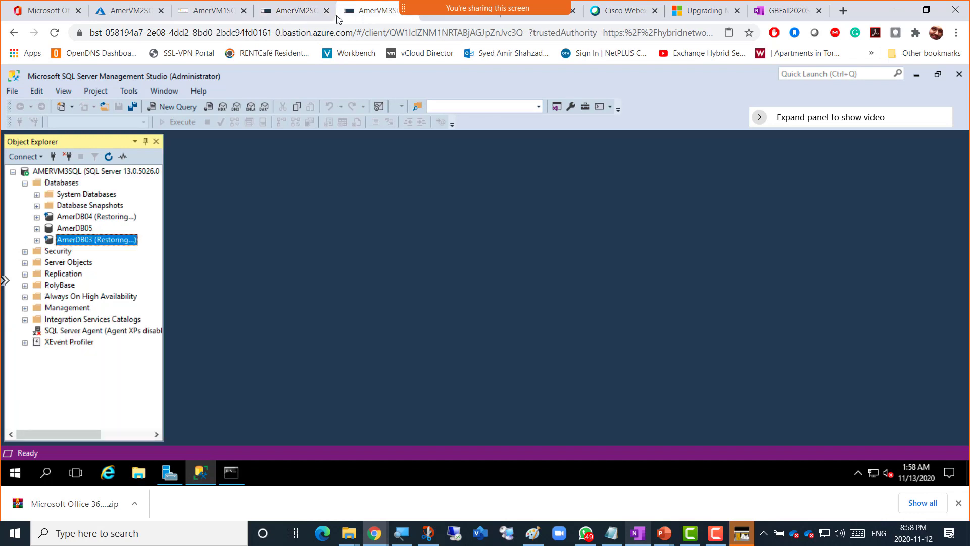
click(299, 12)
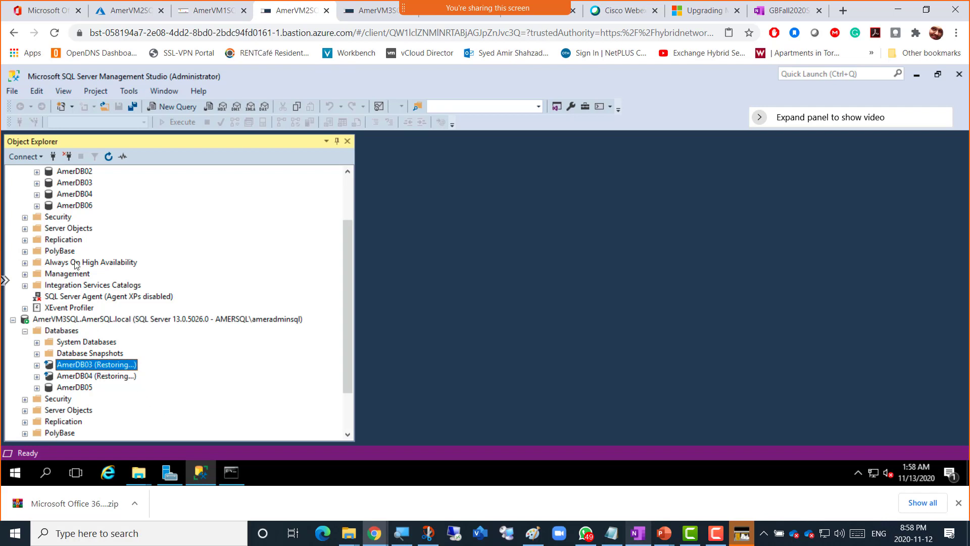
click(37, 183)
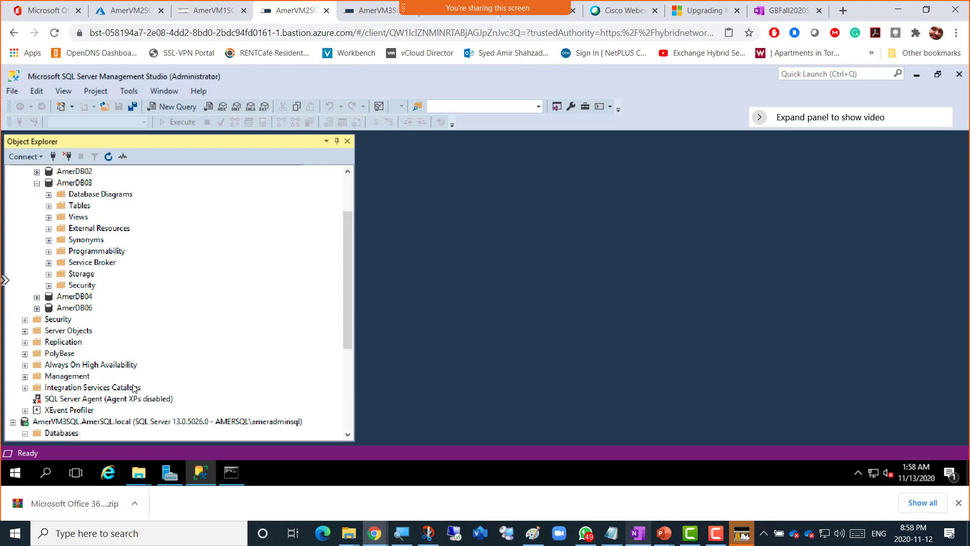
scroll(134, 388, down, 4)
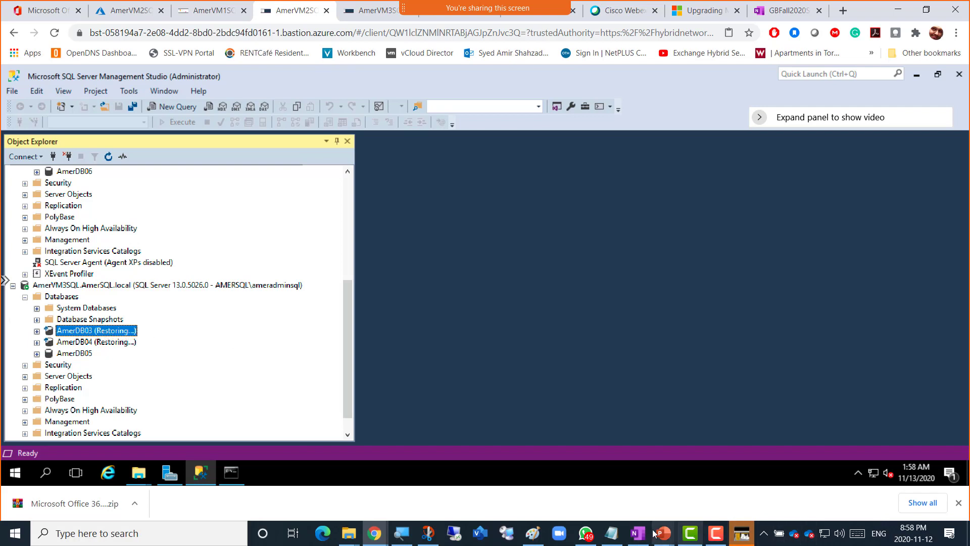
- Switch to the Day10-Mirroring PowerPoint deck and review the LAB slide's points on restoring on the 3rd VM and starting the mirror operation
mouse_move(663, 539)
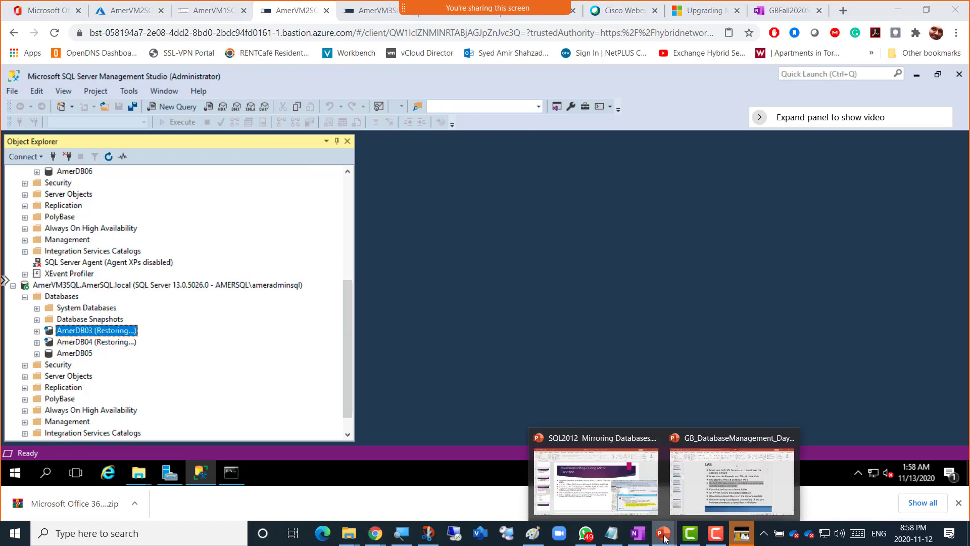
click(716, 479)
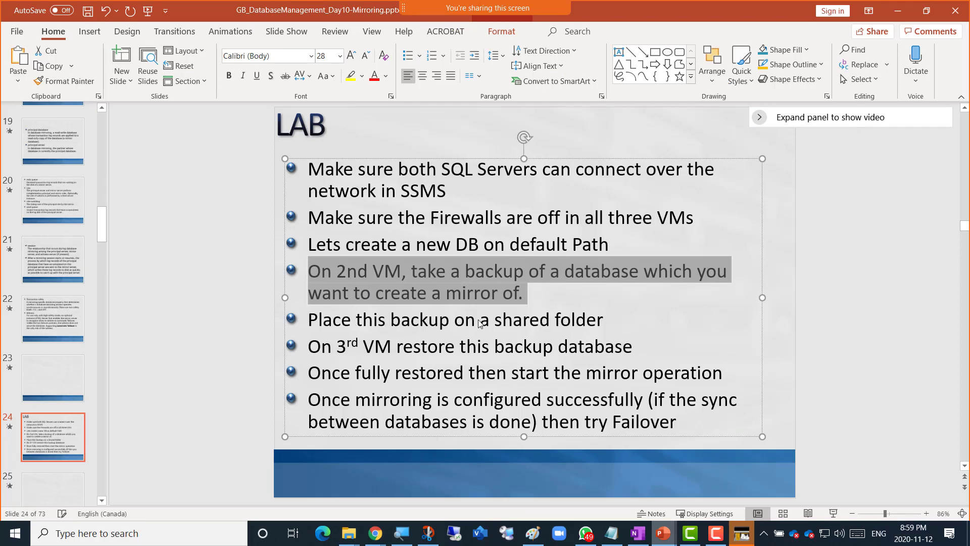
click(310, 324)
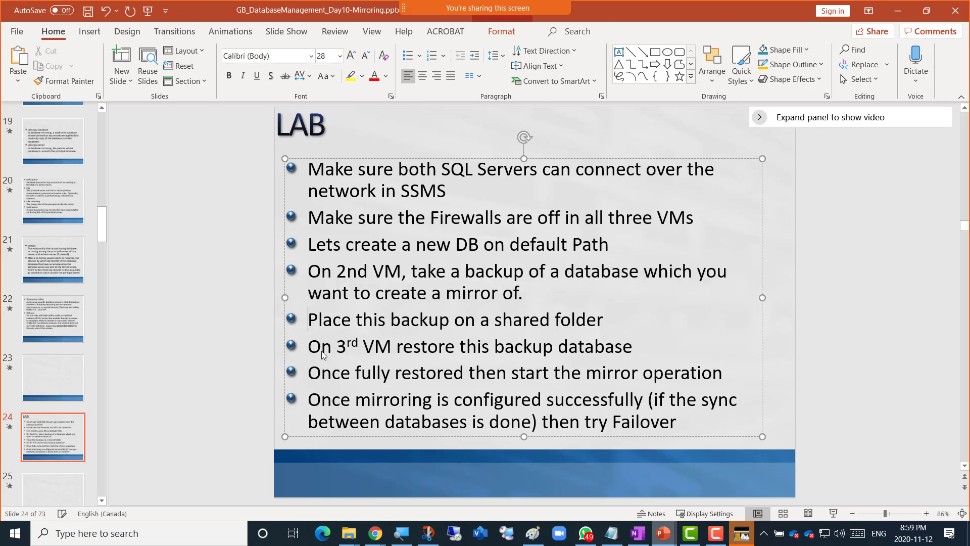
drag(310, 351, 629, 355)
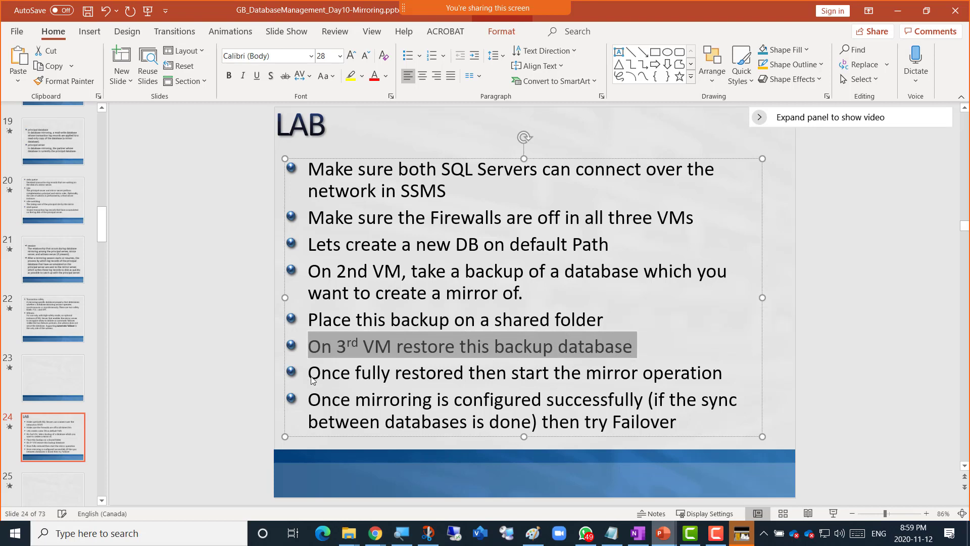
drag(311, 377, 724, 384)
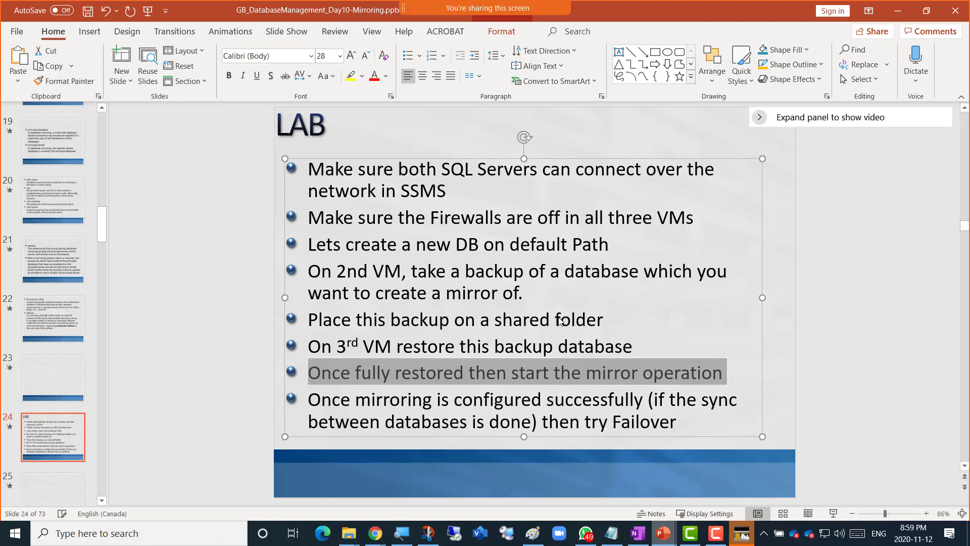
- Return to the AmerVM2SQL session, collapse AmerDB03 under AMERVM2SQL and select that database
key(alt+Tab)
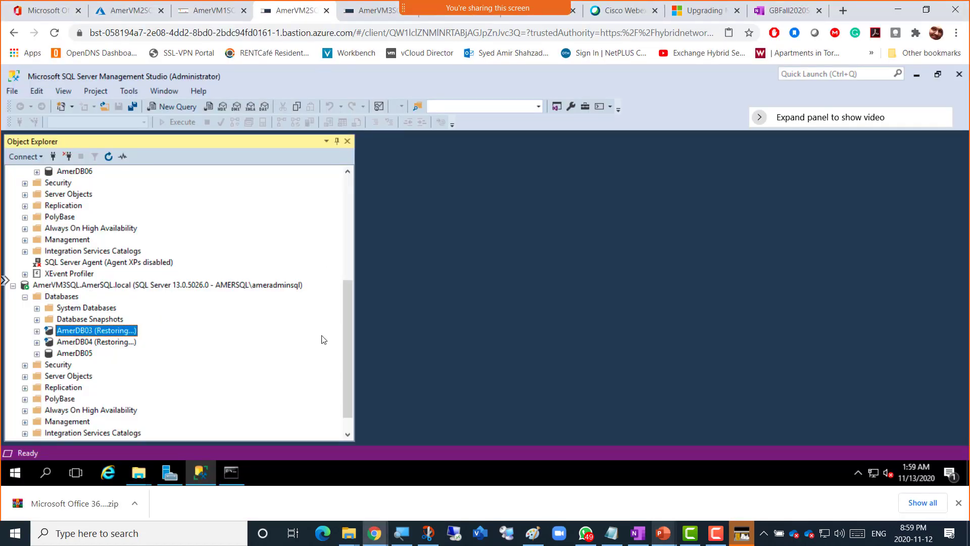
drag(348, 350, 364, 232)
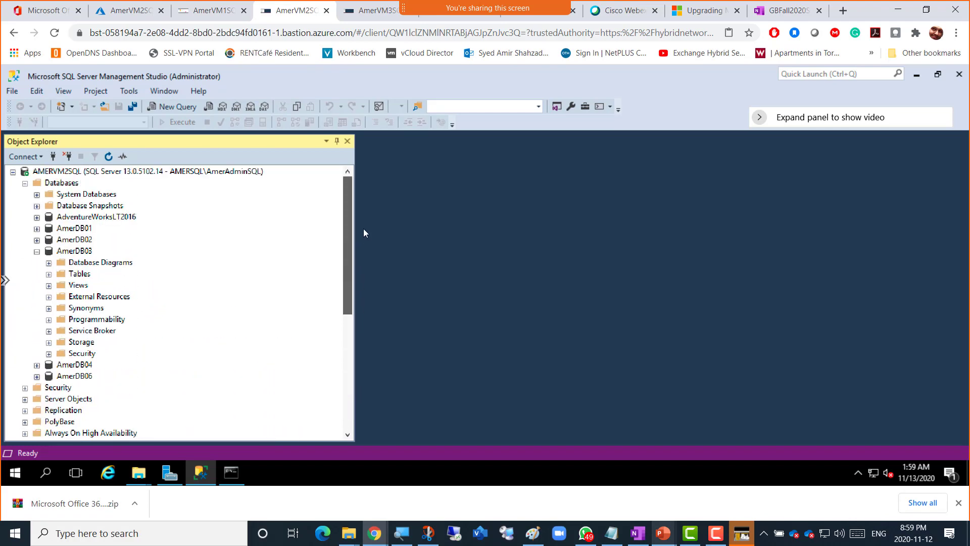
click(37, 251)
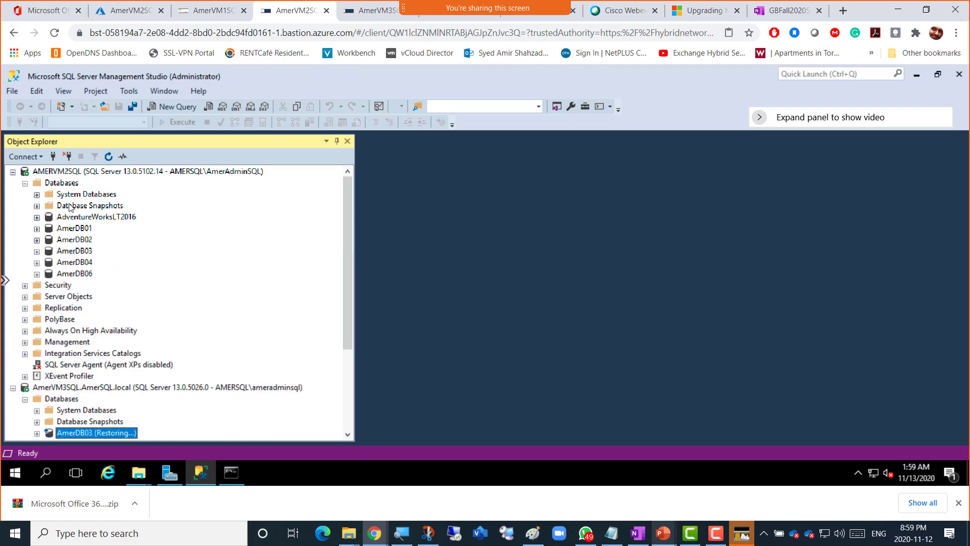
click(84, 251)
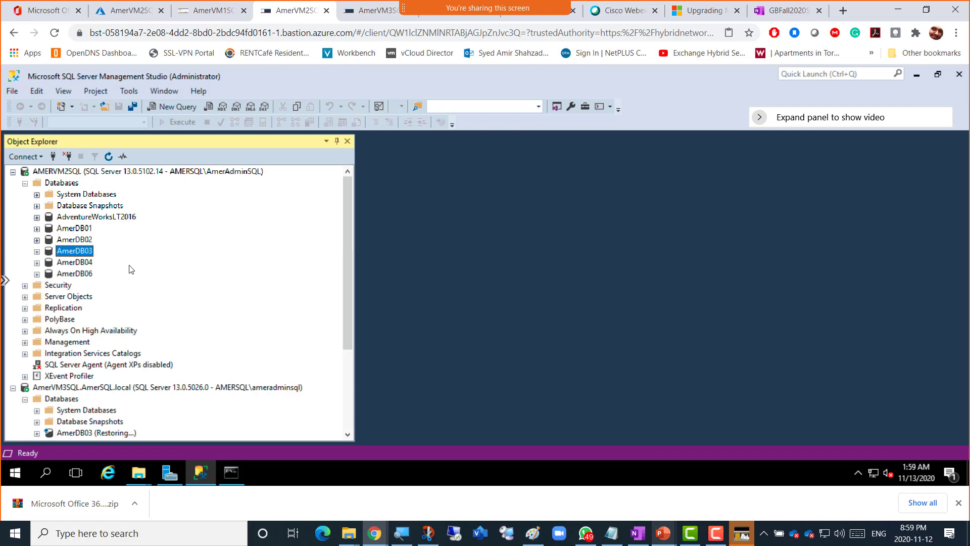
- Locate the AmerDB03 copy under AmerVM3SQL, select it, and return to the AMERVM2SQL databases
scroll(131, 266, down, 2)
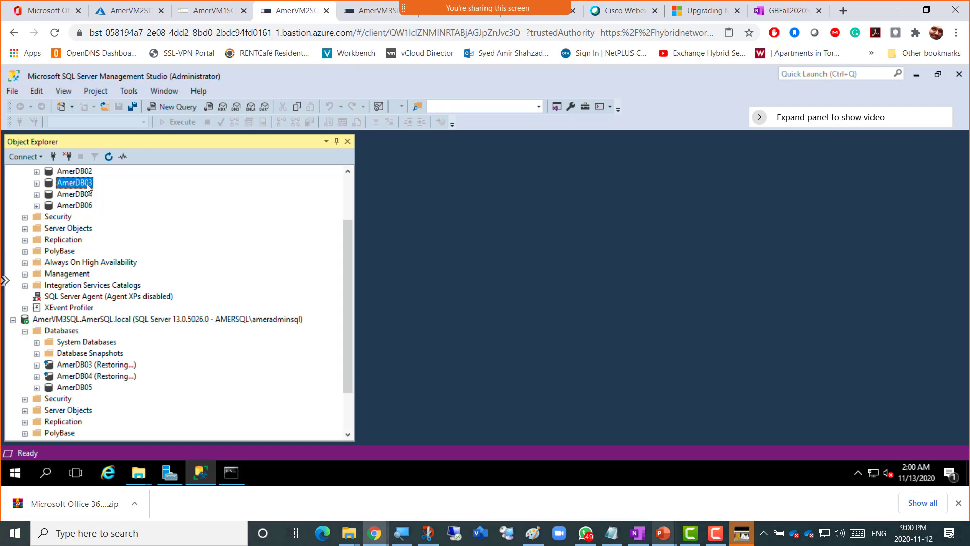
click(95, 367)
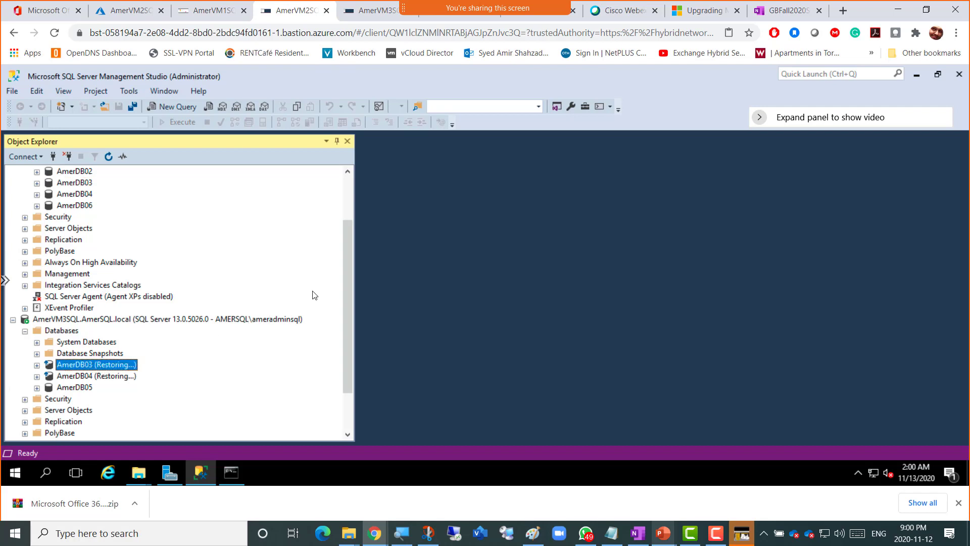
drag(347, 292, 350, 274)
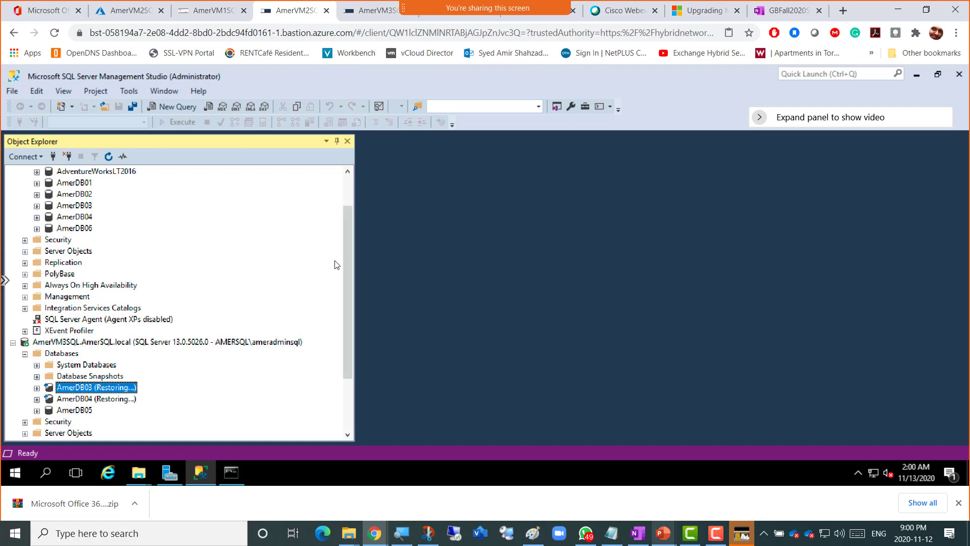
drag(346, 280, 347, 239)
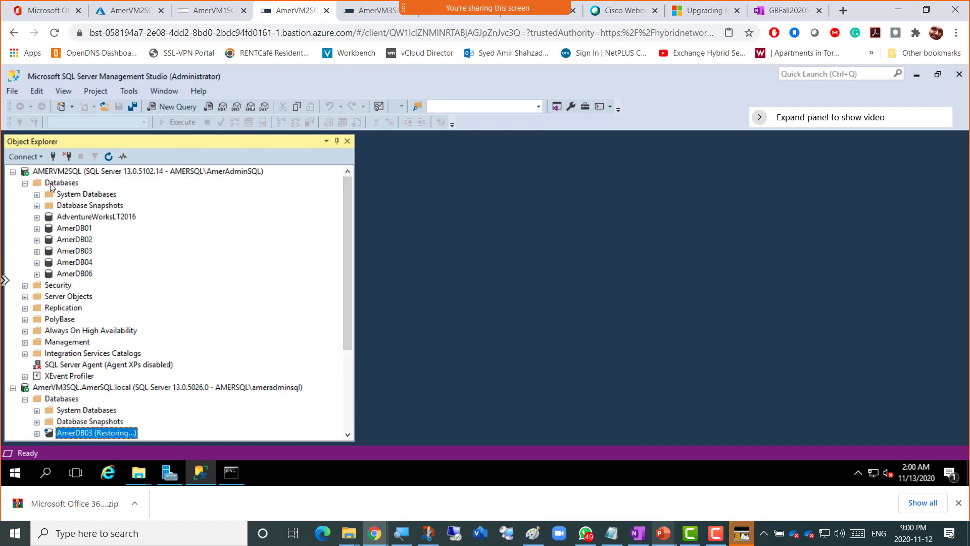
right_click(66, 187)
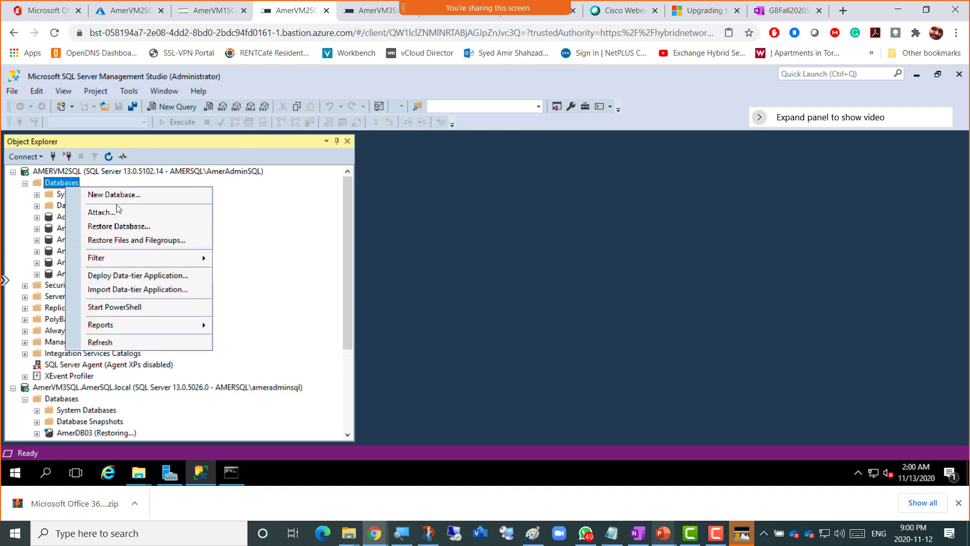
click(98, 173)
right_click(99, 176)
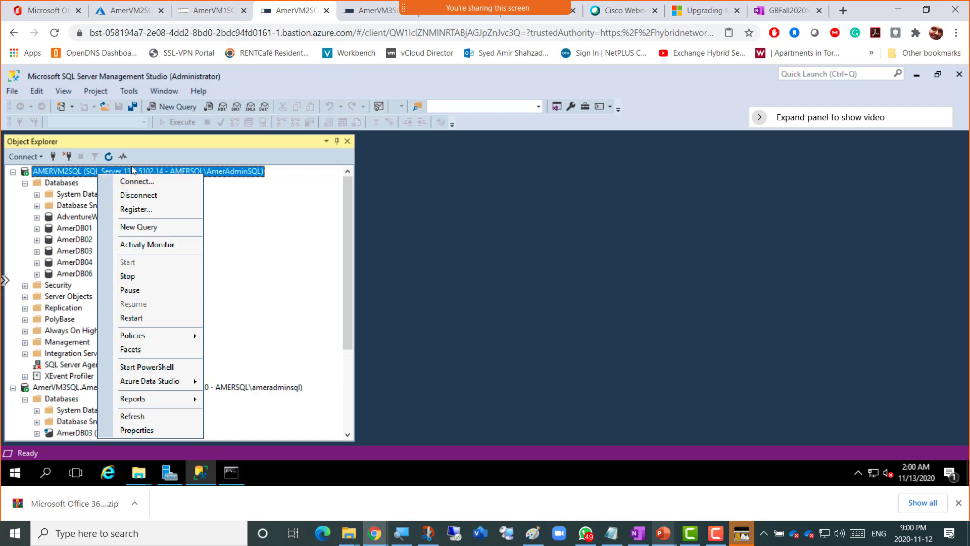
mouse_move(641, 536)
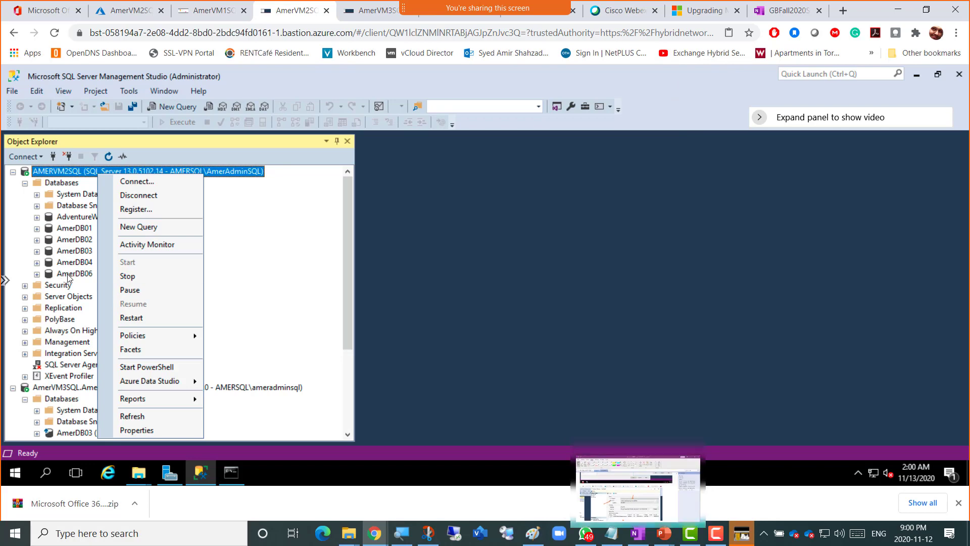
right_click(80, 253)
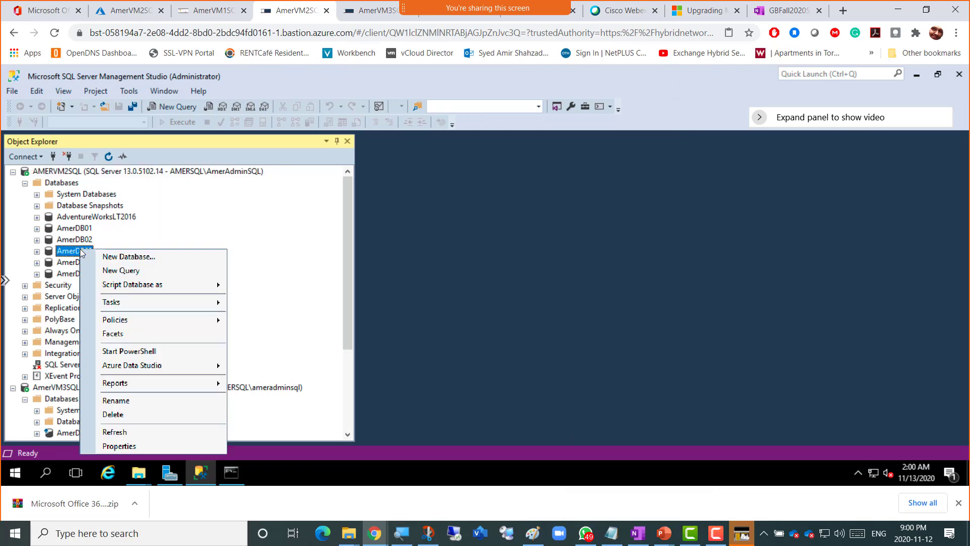
mouse_move(155, 302)
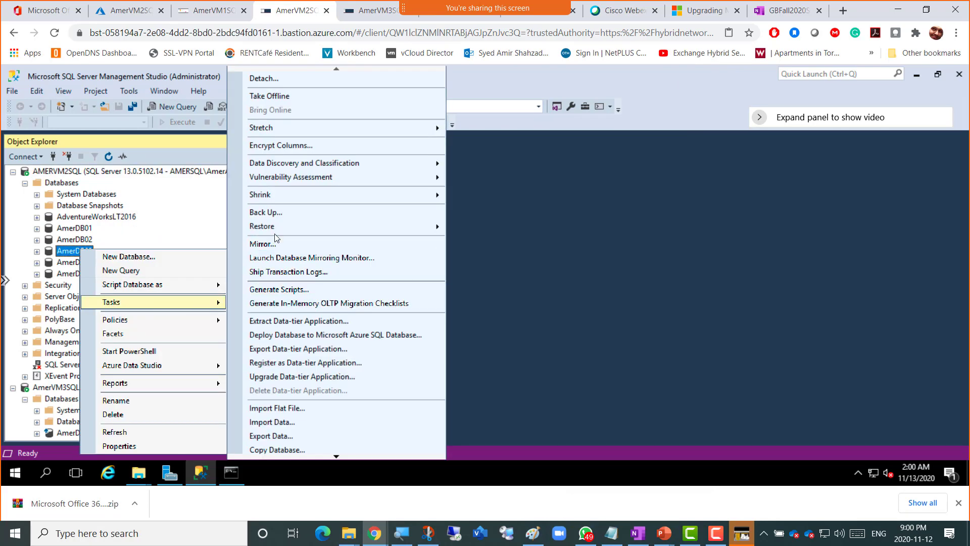
click(637, 301)
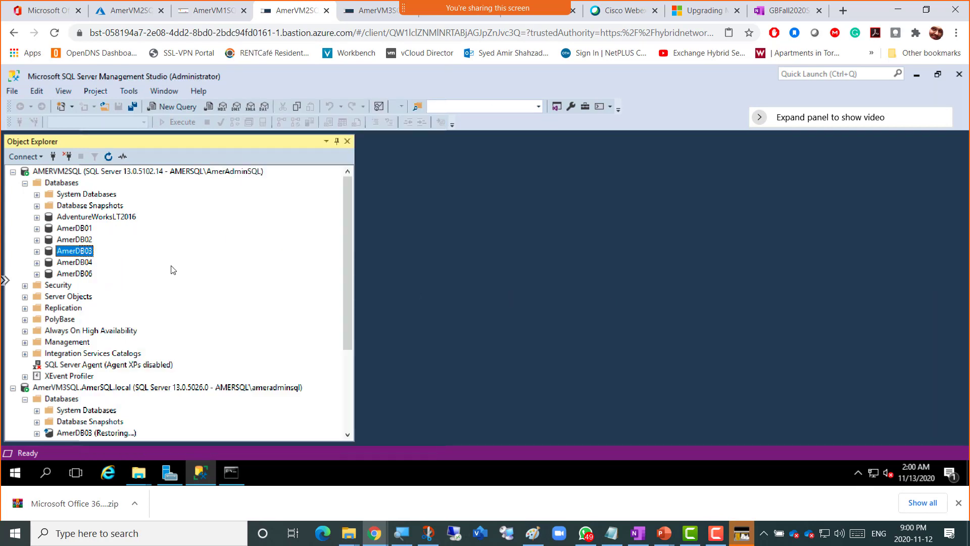
- Open the mirroring settings of the AmerDB03 database under AMERVM2SQL
scroll(170, 268, down, 2)
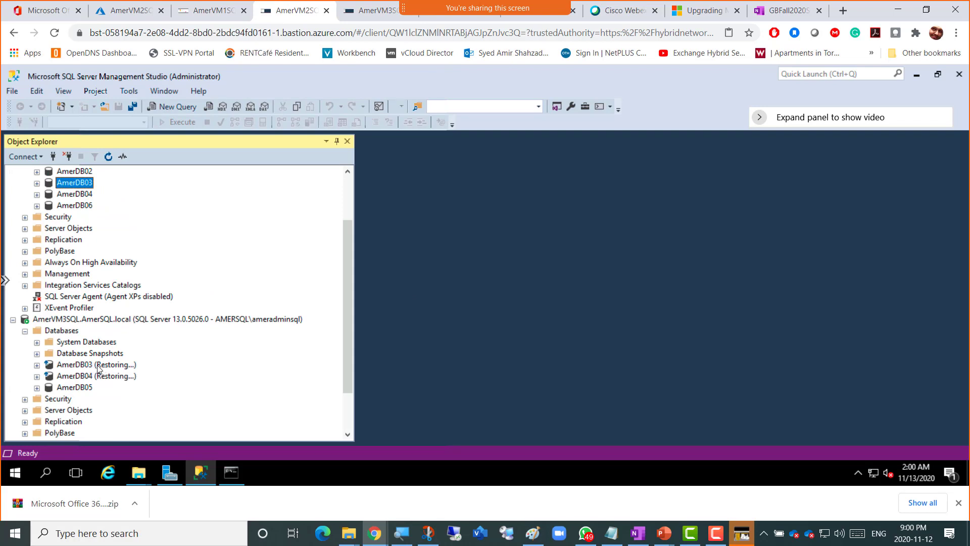
right_click(83, 186)
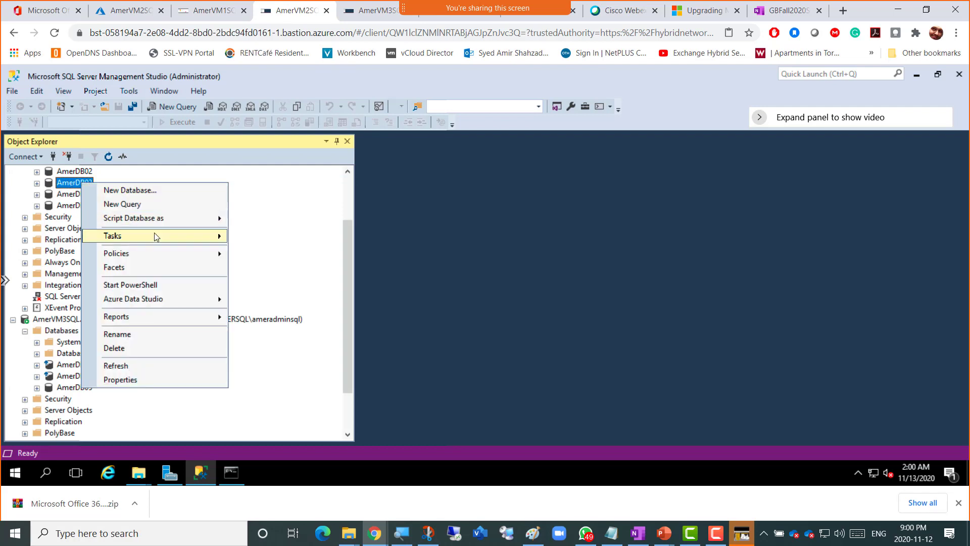
mouse_move(160, 237)
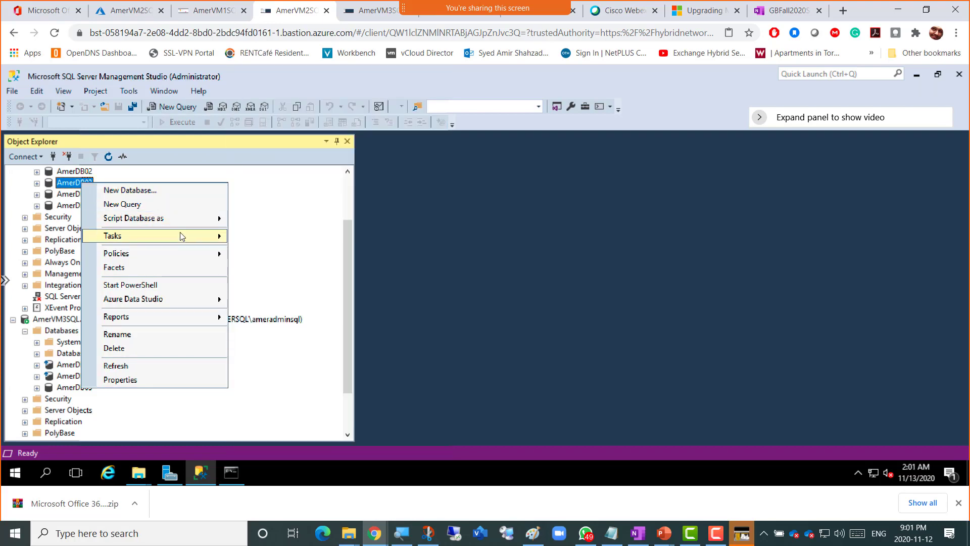
click(478, 253)
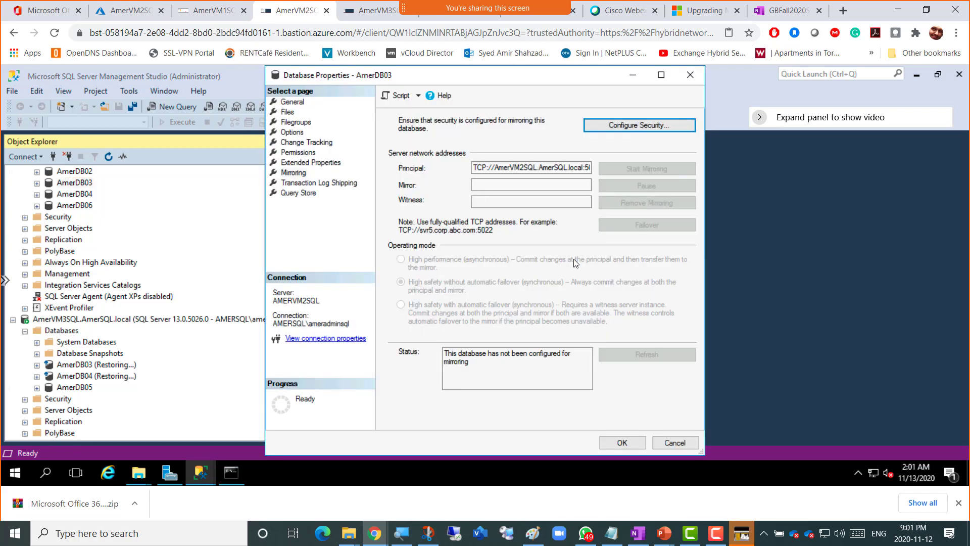
- Check the mirroring status text of AmerDB03 in its database properties
click(293, 173)
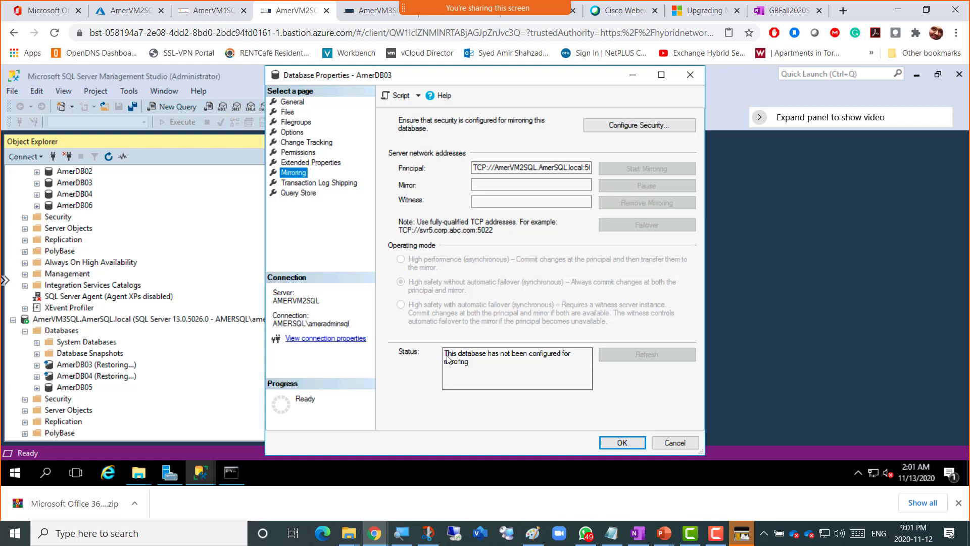
drag(447, 357, 477, 372)
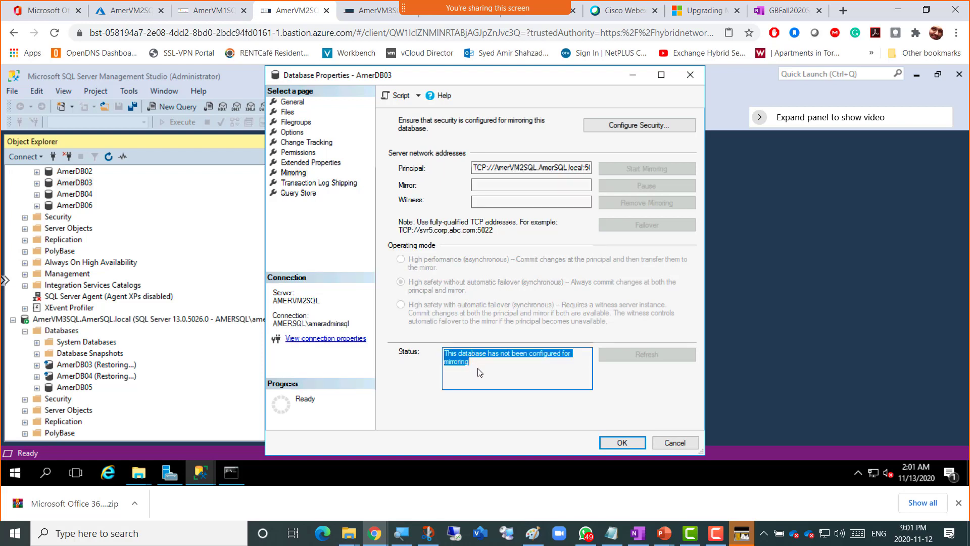
click(476, 373)
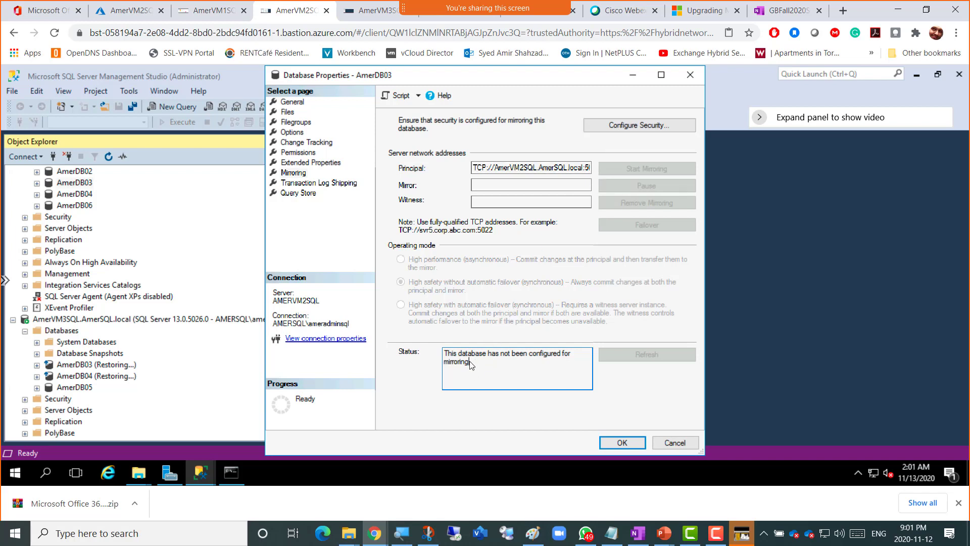
drag(470, 362, 438, 356)
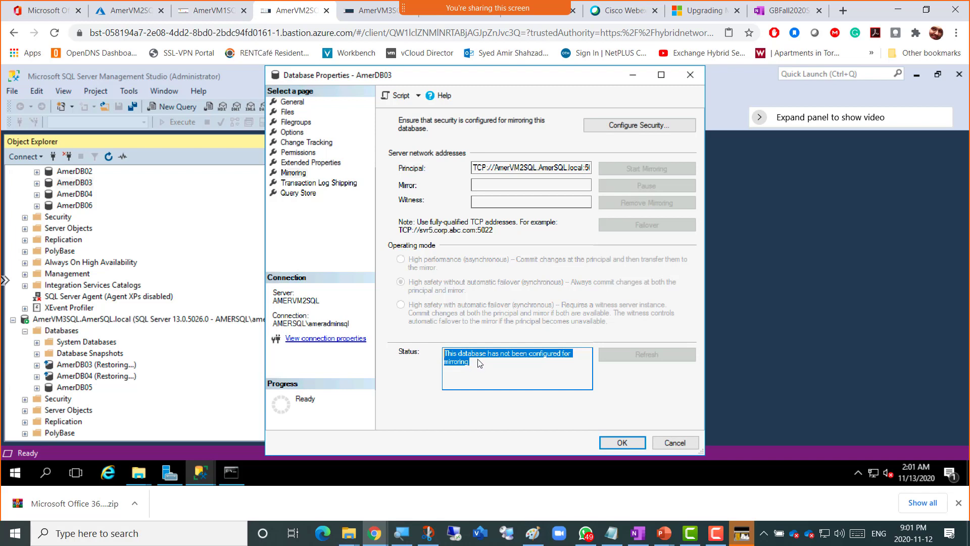
- Start configuring mirroring security for AmerDB03 and choose not to include a witness server instance
click(633, 129)
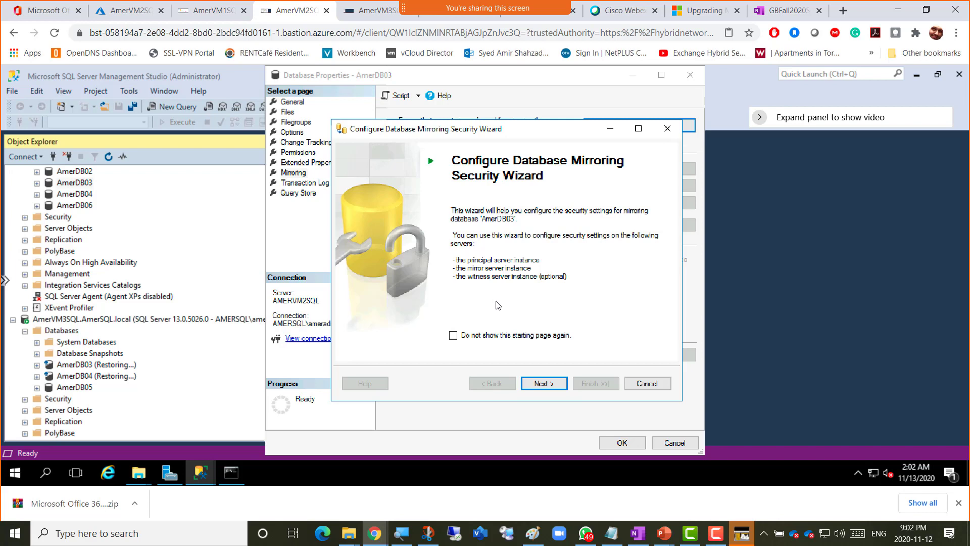
click(541, 384)
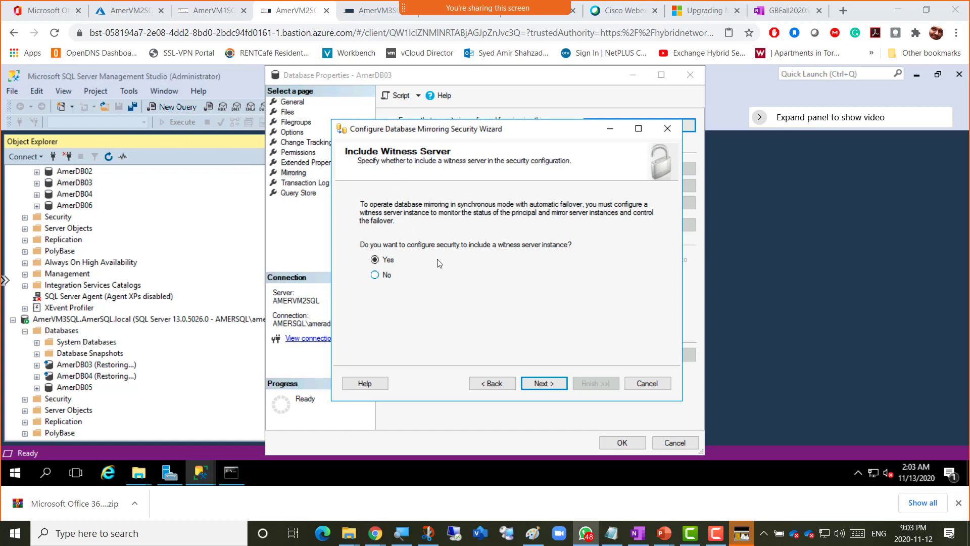
click(378, 276)
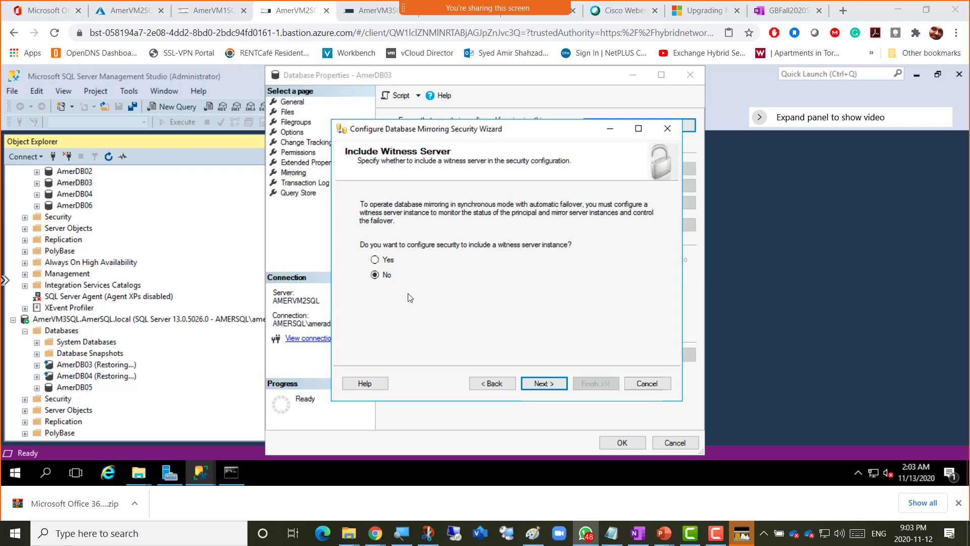
click(545, 385)
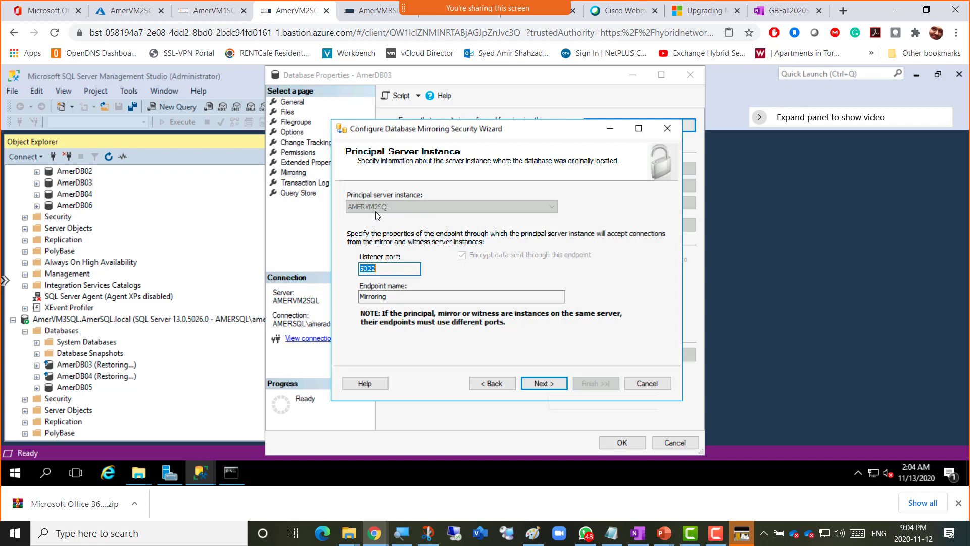
- Switch to the Paint diagram and add the text "Firewall Port Exceptions will be 1433, 5022" below the AmerVM2SQL box
click(386, 273)
mouse_move(533, 533)
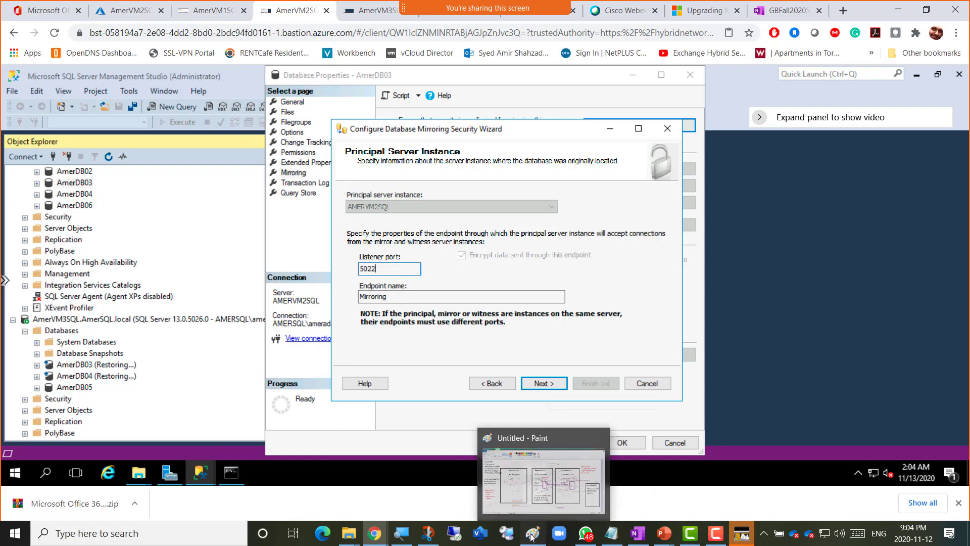
click(539, 435)
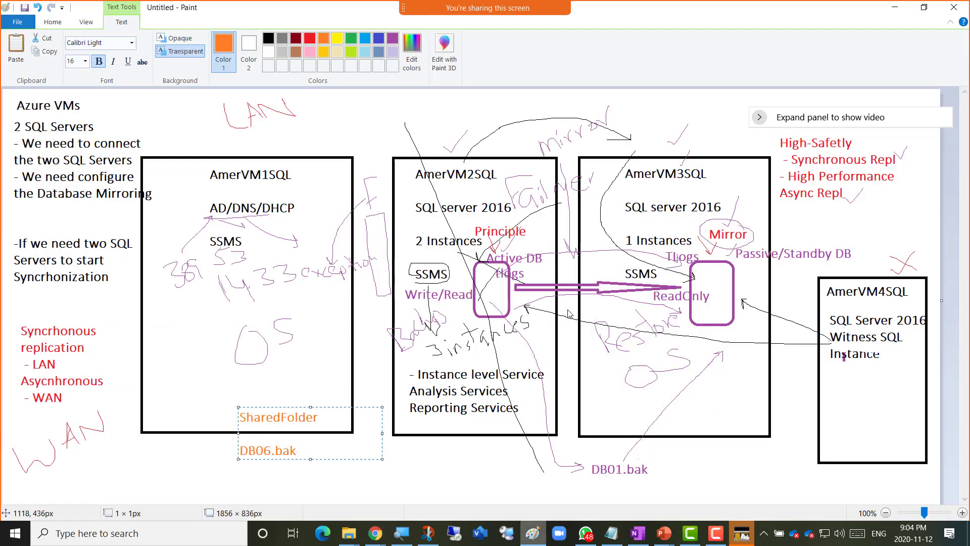
click(62, 24)
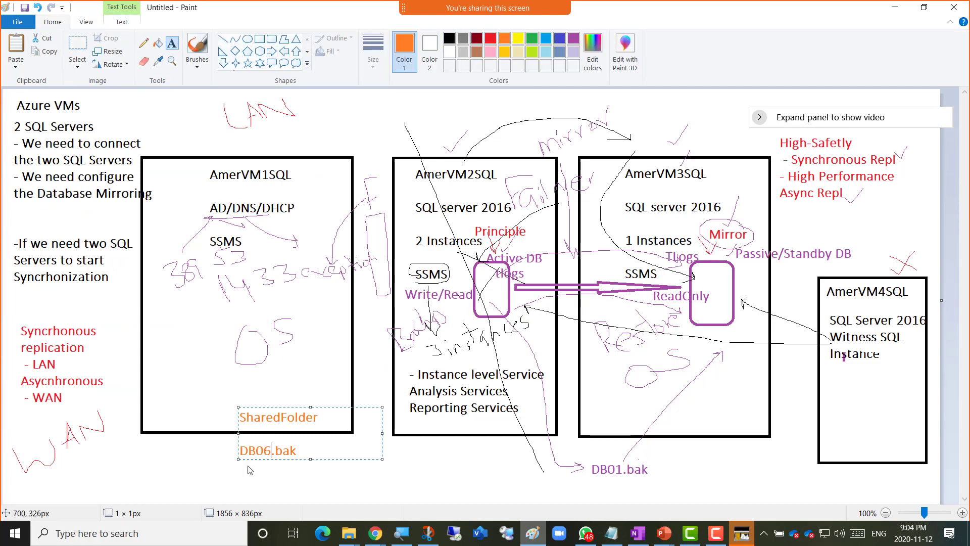
click(407, 449)
text(Fire)
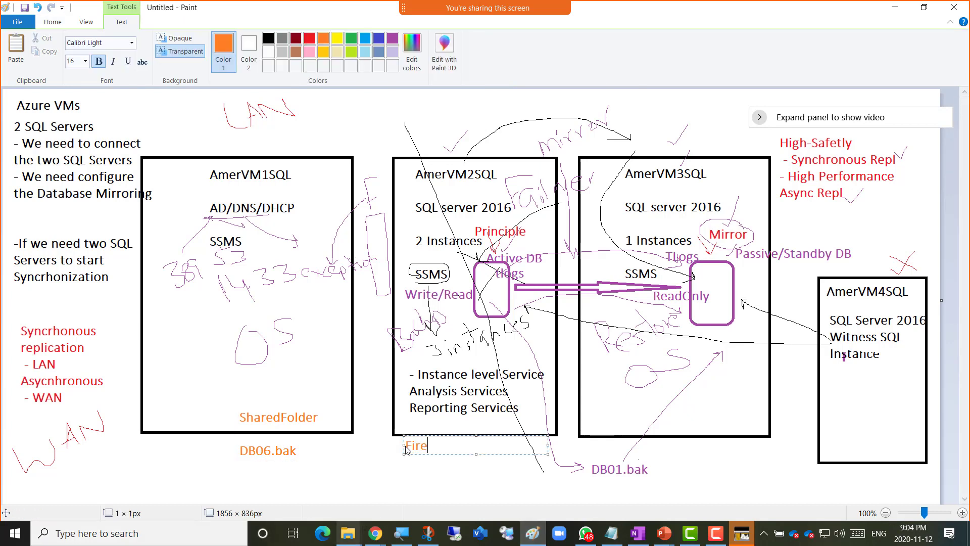
text(wall Port Exceptions)
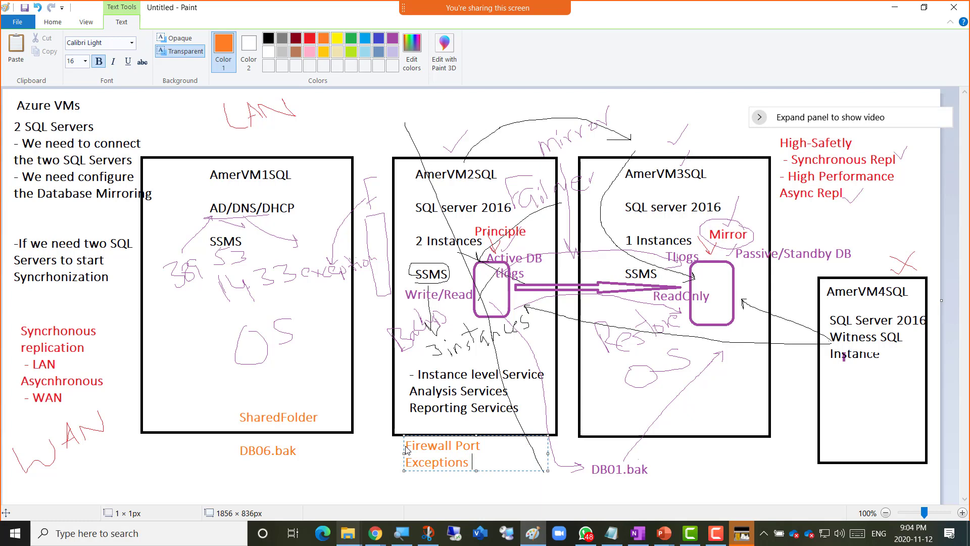
text( will be)
key(Return)
text(1433)
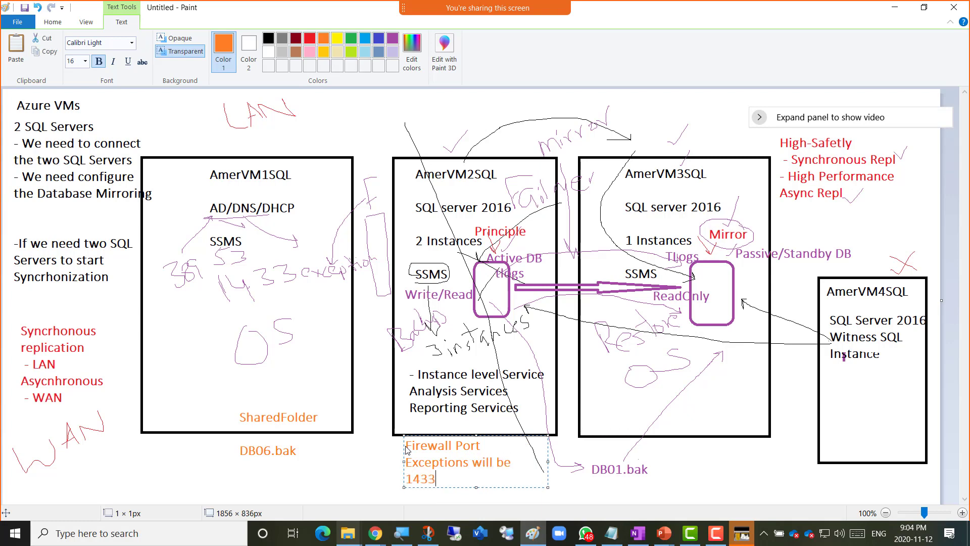
text(,)
key(alt+Tab)
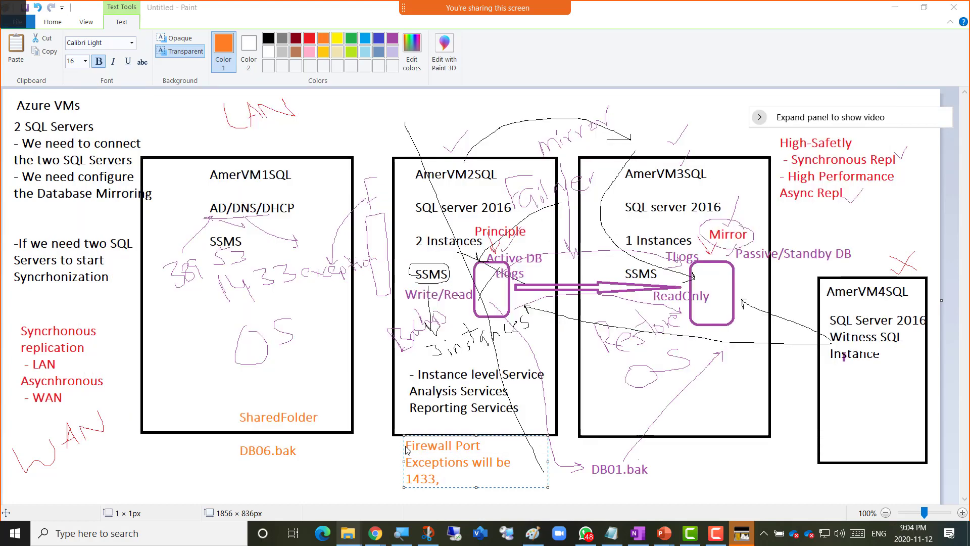
key(alt+Tab)
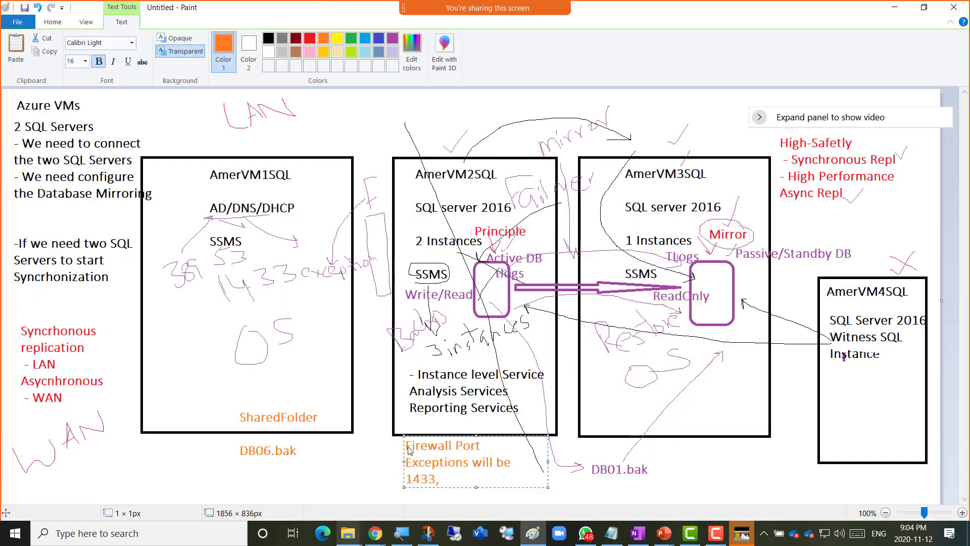
text(5022)
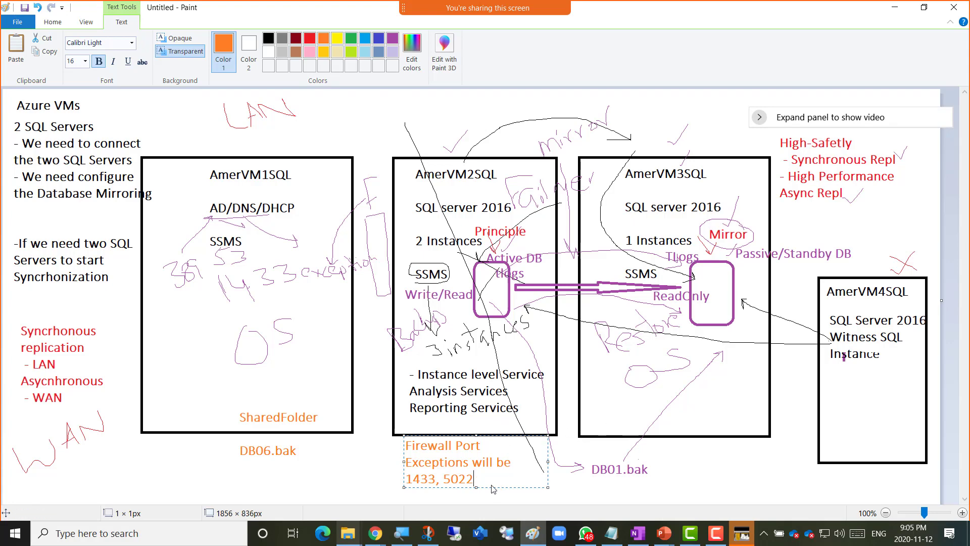
- Back in the mirroring security wizard, accept principal listener port 5022 and connect to mirror instance AmerVM3SQL.AmerSQL.local with Windows Authentication
key(alt+Tab)
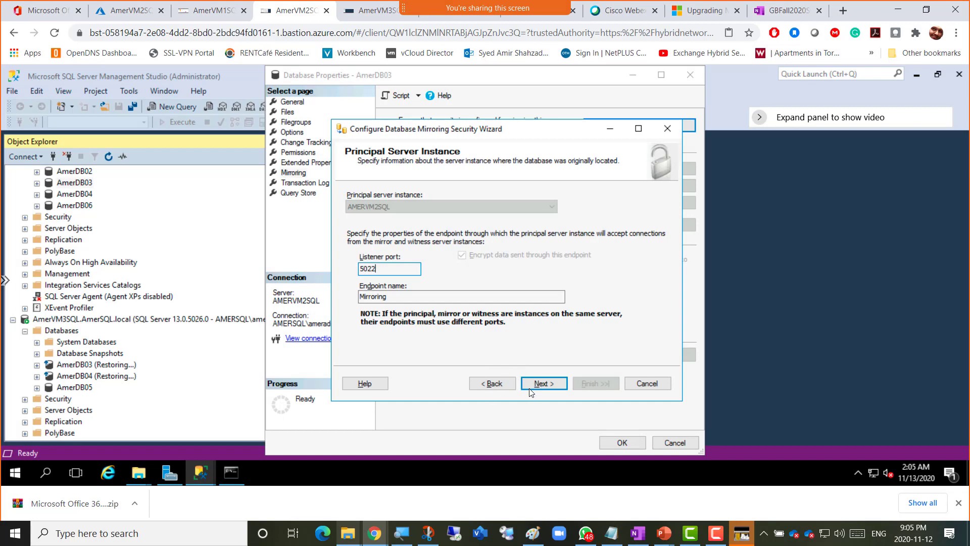
click(547, 384)
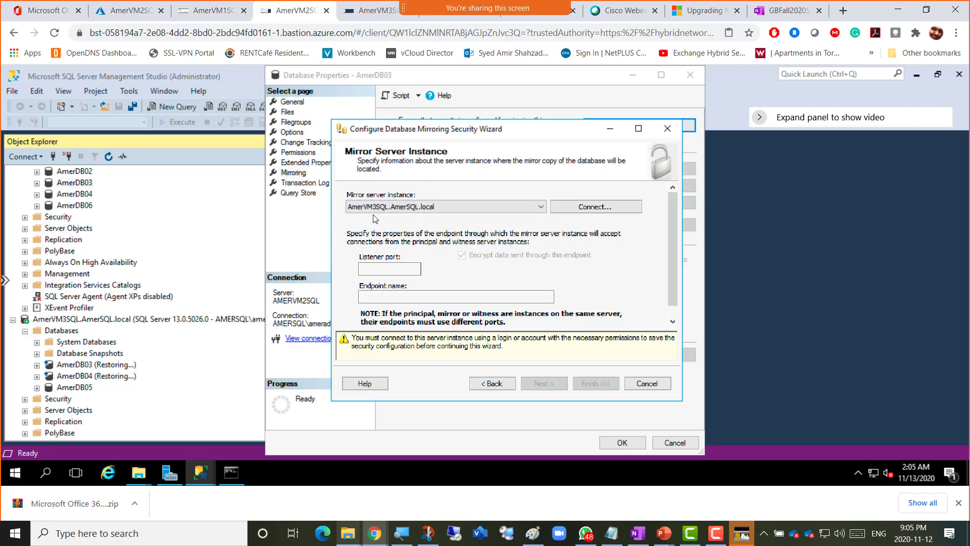
click(586, 213)
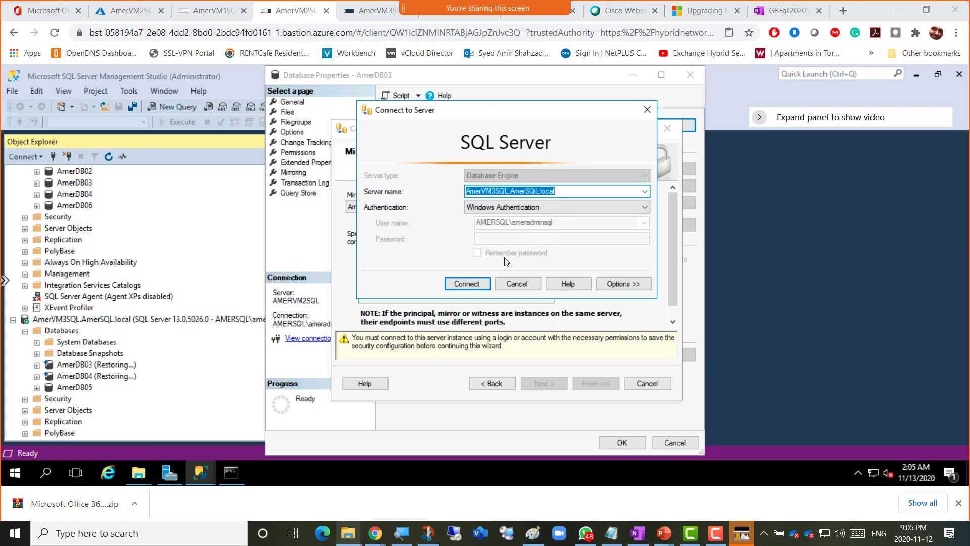
click(468, 285)
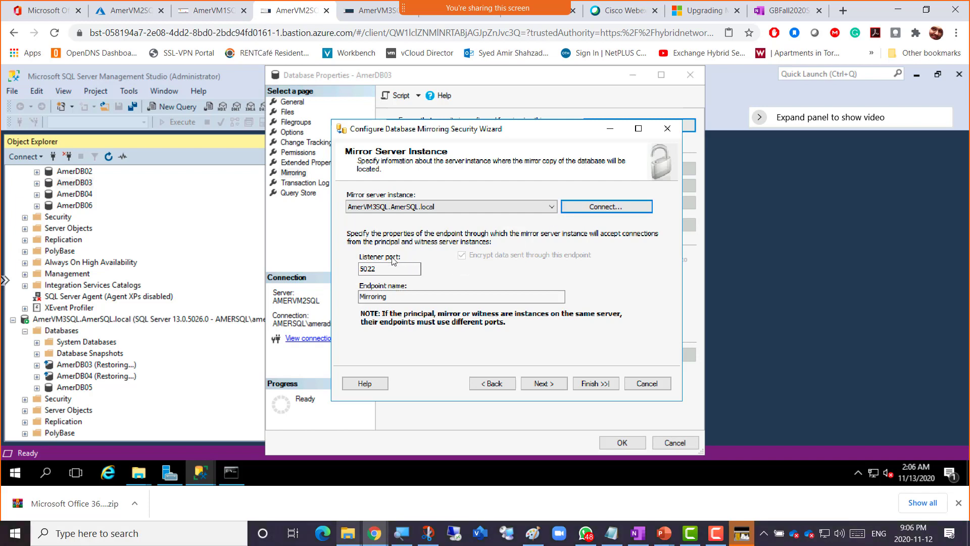
- Accept listener port 5022 and endpoint name Mirroring for the mirror server instance and proceed to the service accounts
double_click(390, 297)
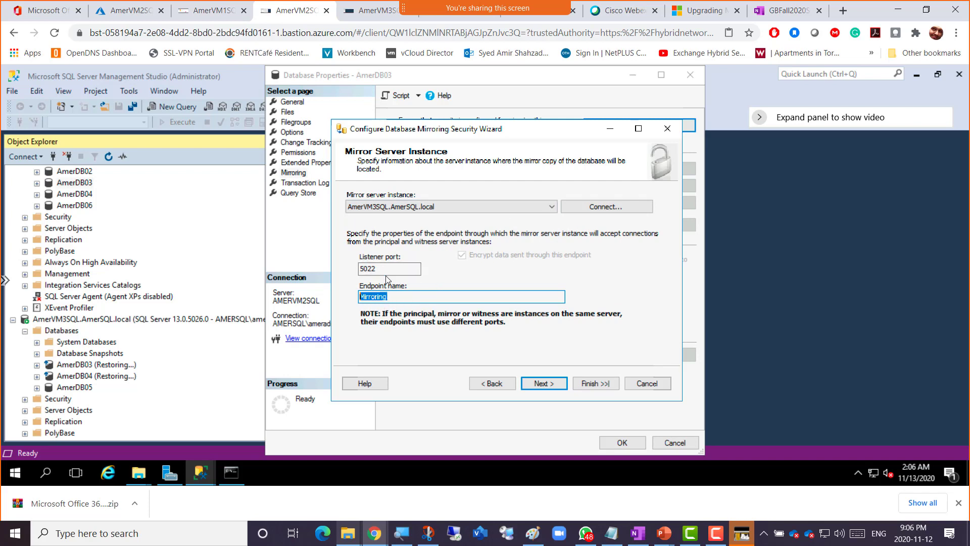
click(539, 388)
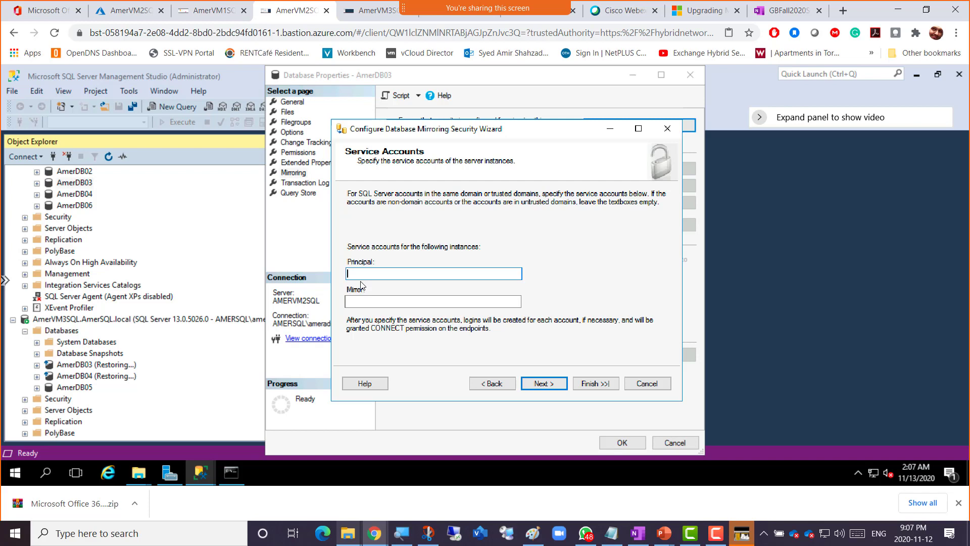
- Switch to the AmerVM1SQL session and check its domain name in the Server Manager local server properties
click(202, 9)
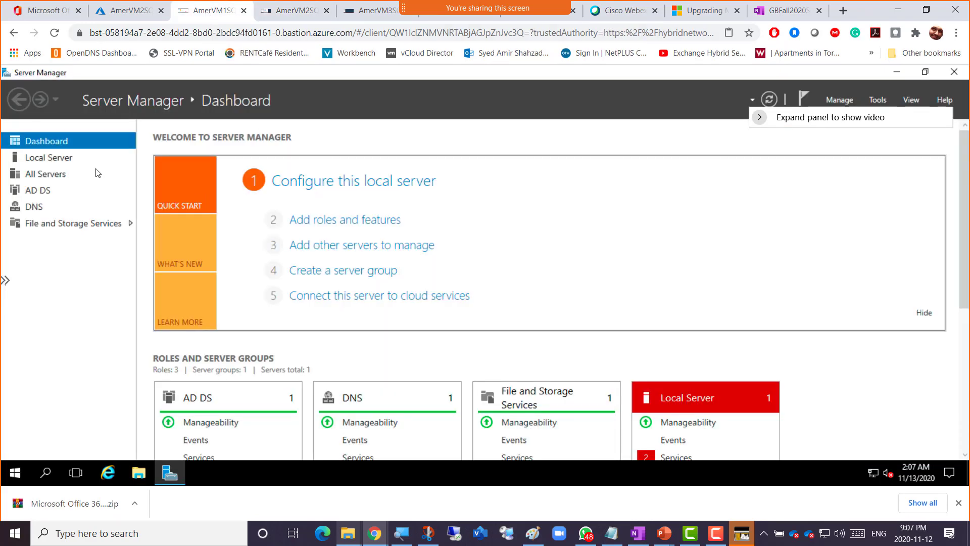
click(72, 163)
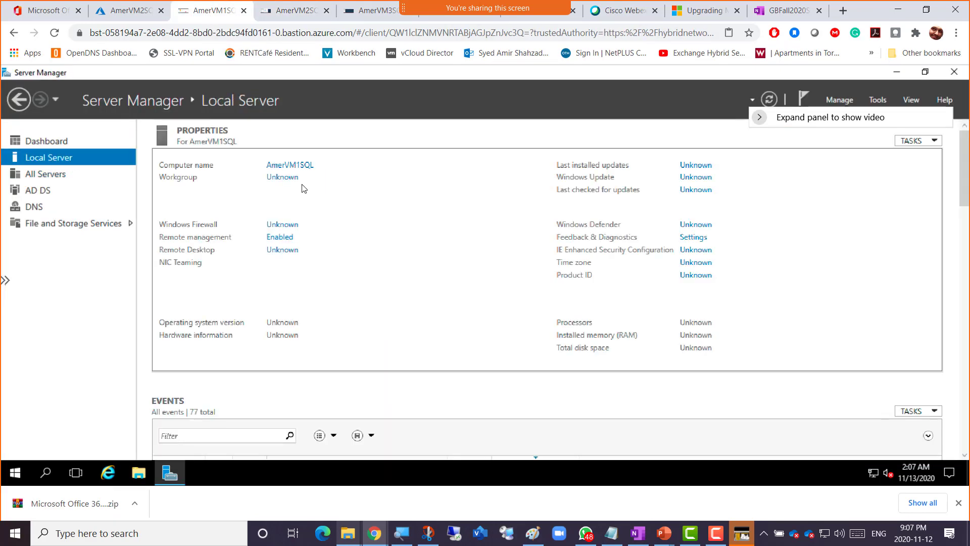
click(15, 473)
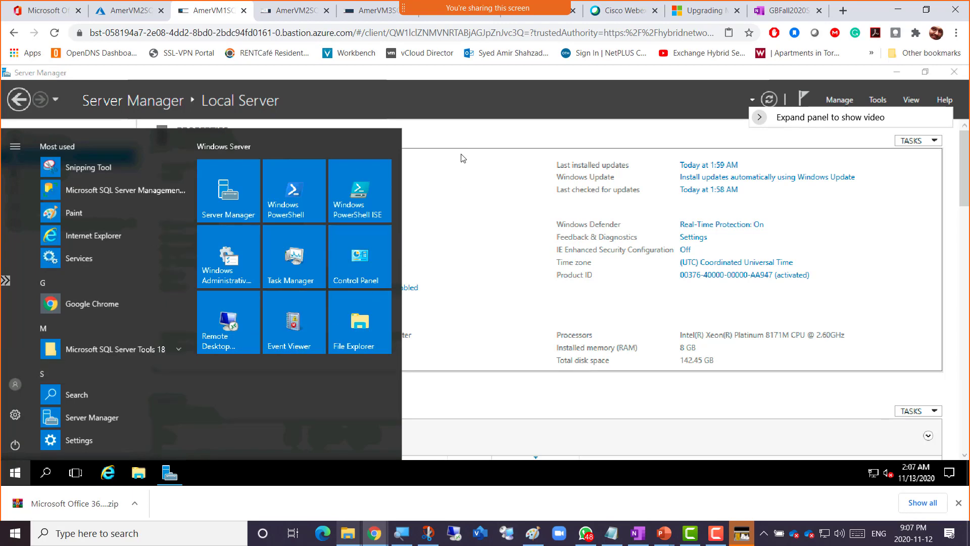
click(460, 136)
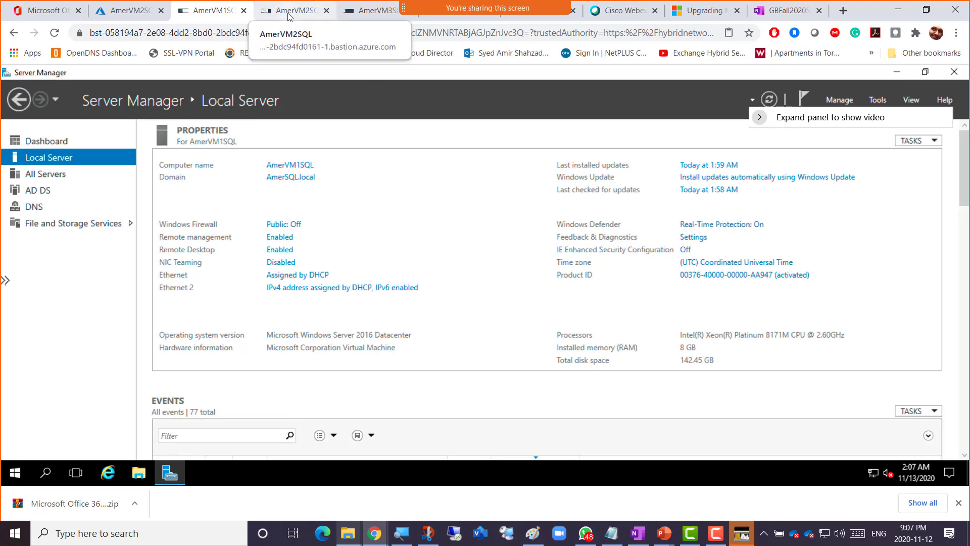
- Back in the AmerVM2SQL mirroring wizard, set both the principal and mirror service accounts to amersql\ameradminsql
click(303, 12)
text(ami)
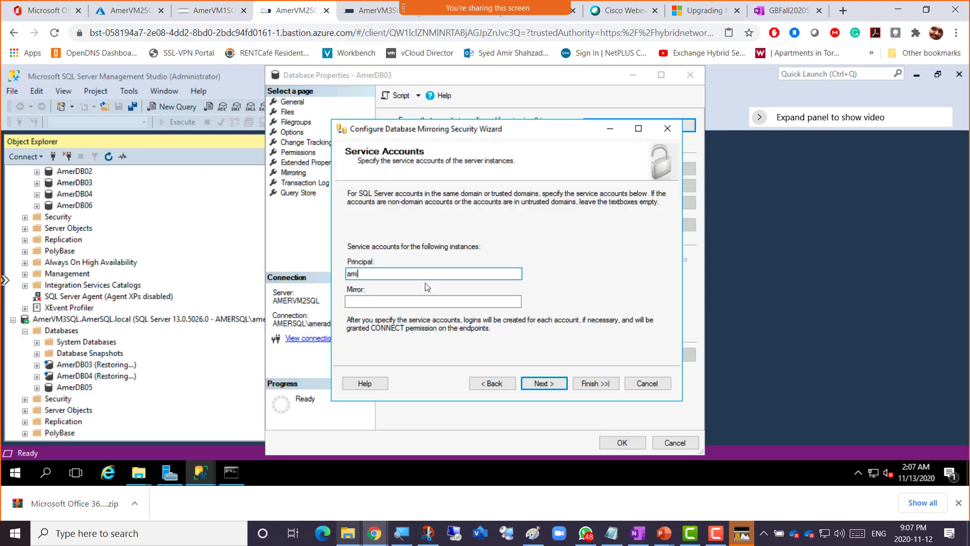
key(BackSpace)
text(mersql\ameradminsql)
double_click(428, 275)
key(ctrl+c)
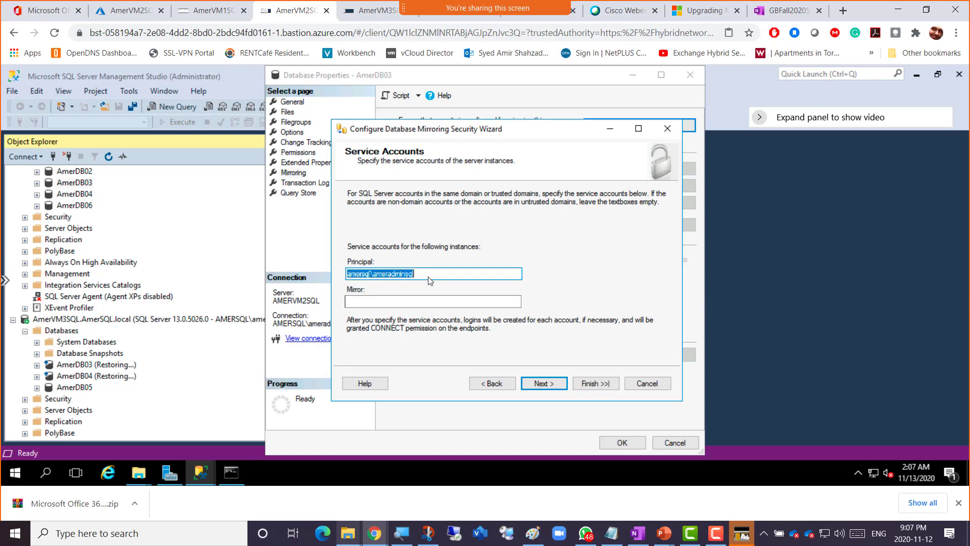
click(365, 306)
key(ctrl+v)
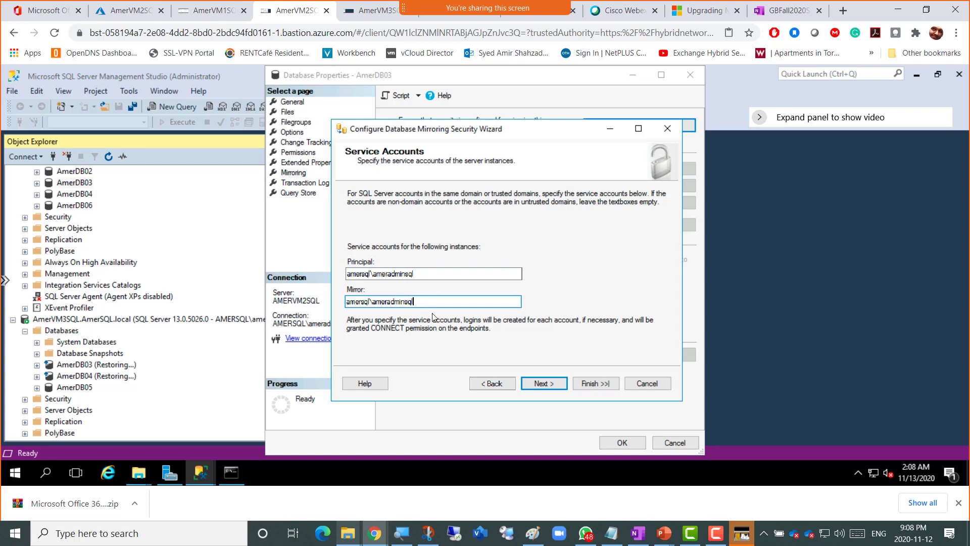
- Proceed to the wizard's summary and review the endpoint settings listed for the principal and mirror servers
click(544, 384)
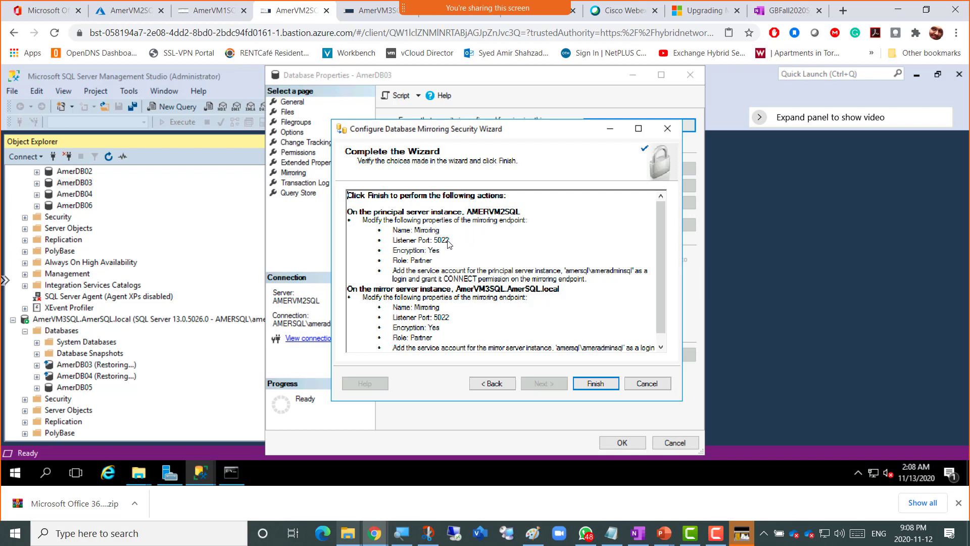
drag(445, 241, 392, 261)
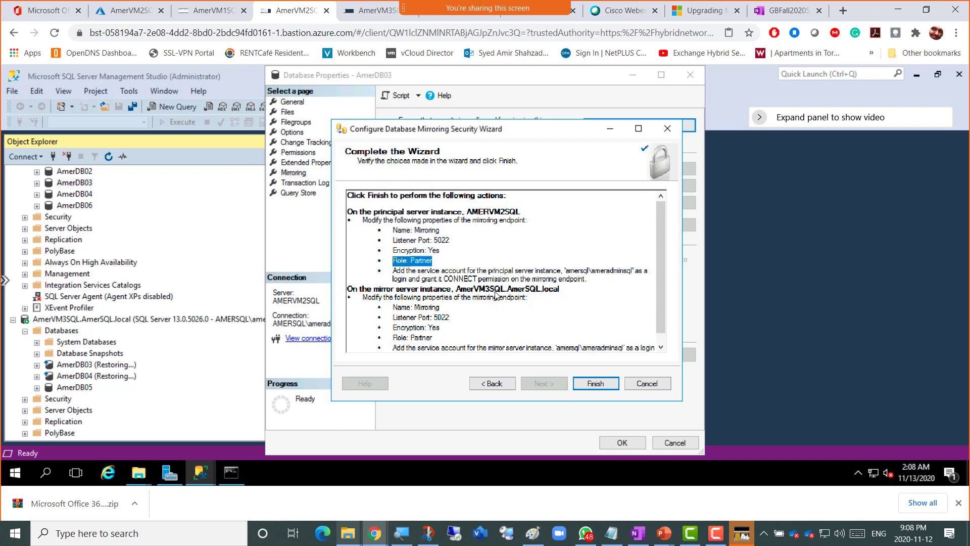
drag(459, 292, 458, 294)
click(480, 336)
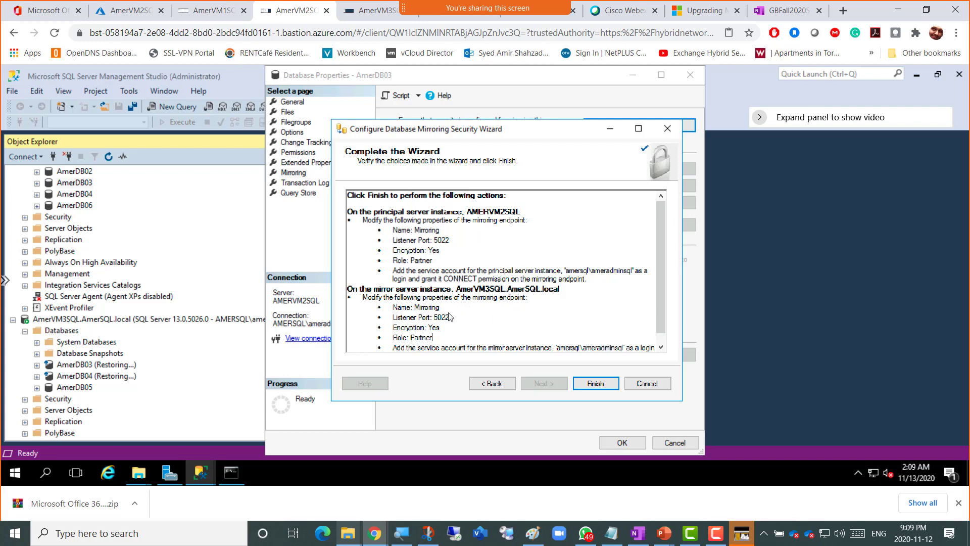
- Go back through the service account, mirror and principal pages to review the choices up to the witness server question
click(480, 387)
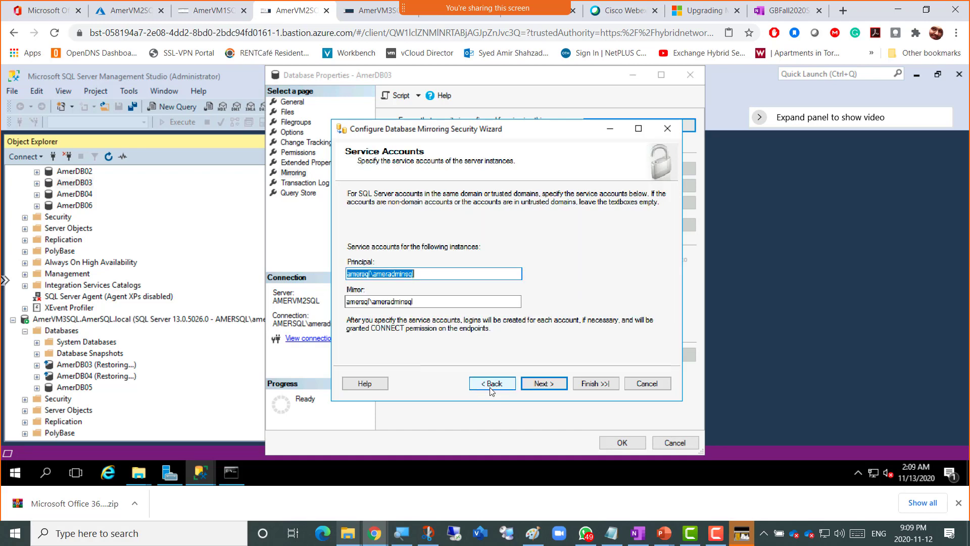
click(491, 387)
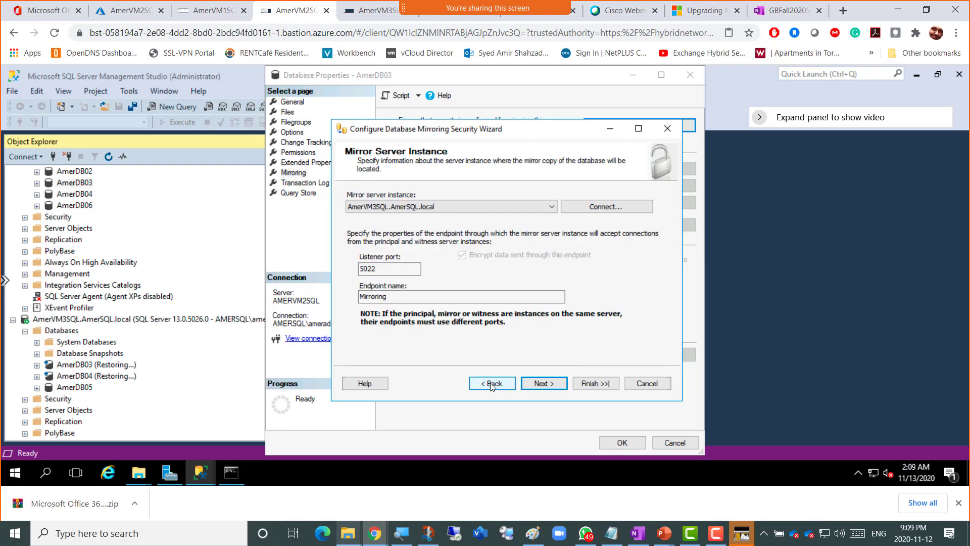
click(491, 385)
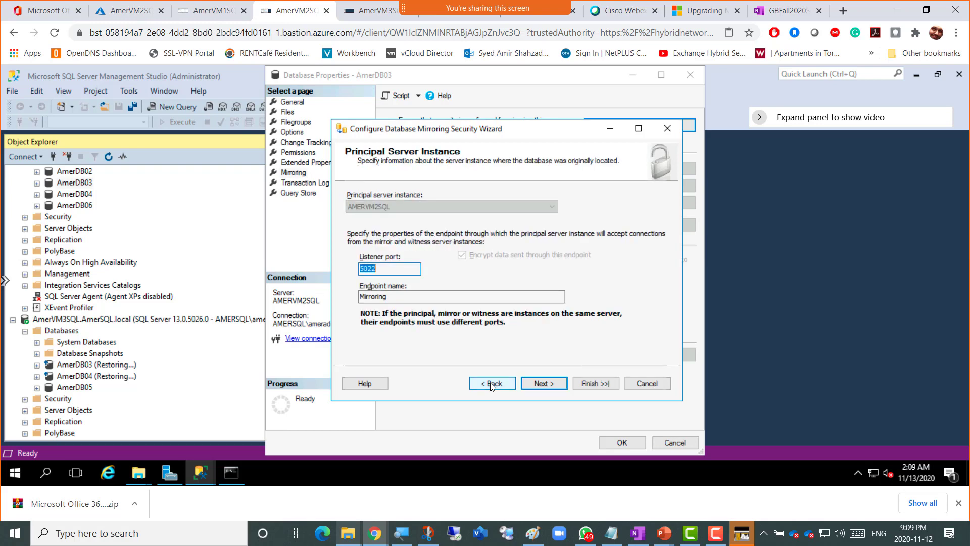
click(491, 385)
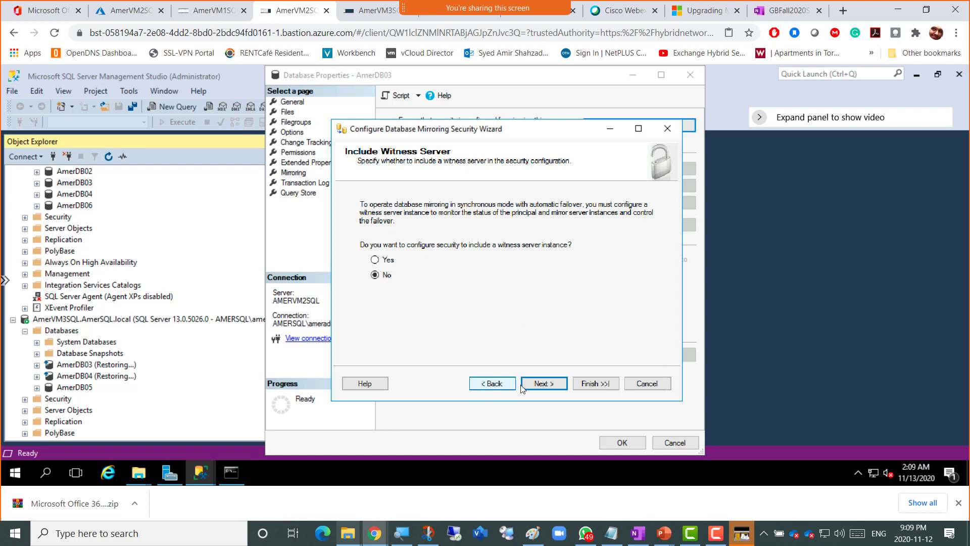
- Proceed through the wizard again with the same settings and finish it to configure the principal and mirror endpoints
click(544, 385)
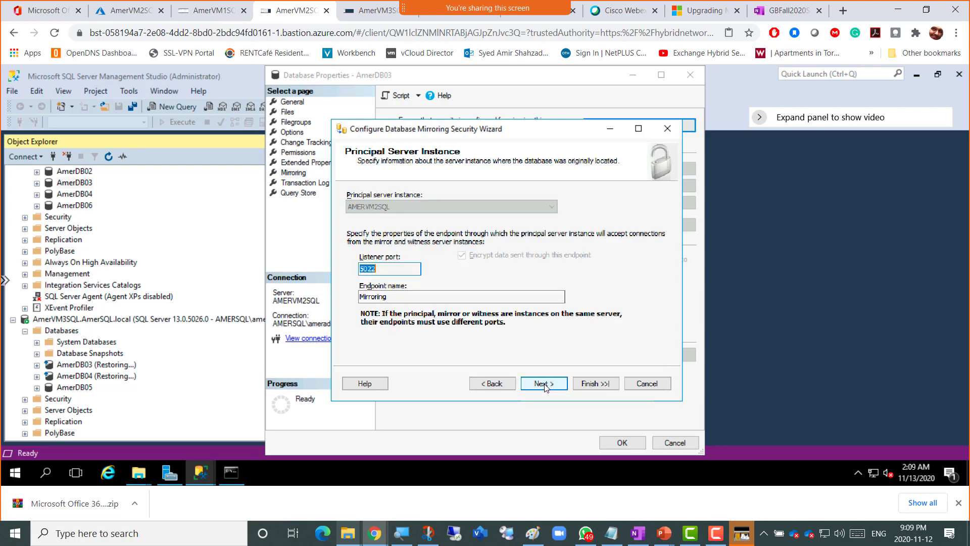
click(544, 384)
click(544, 384)
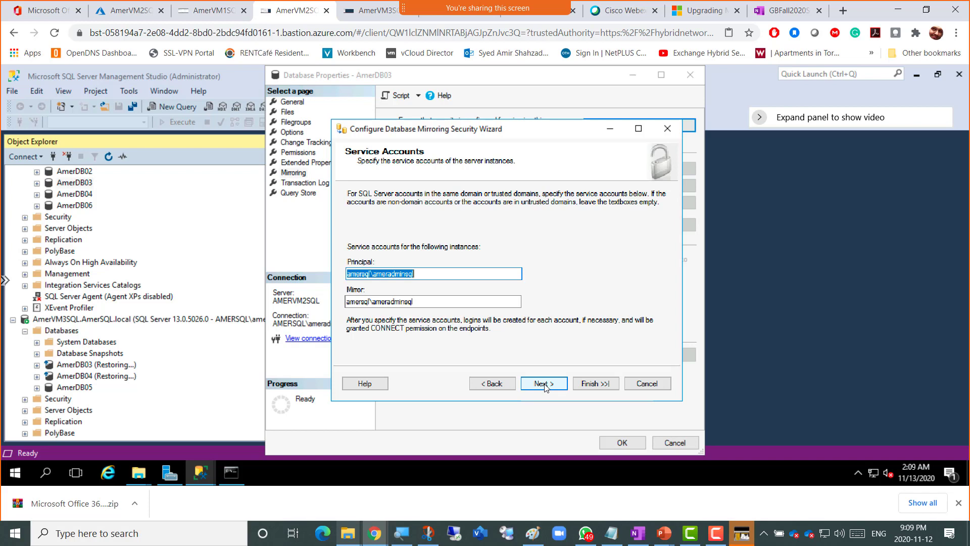
click(544, 384)
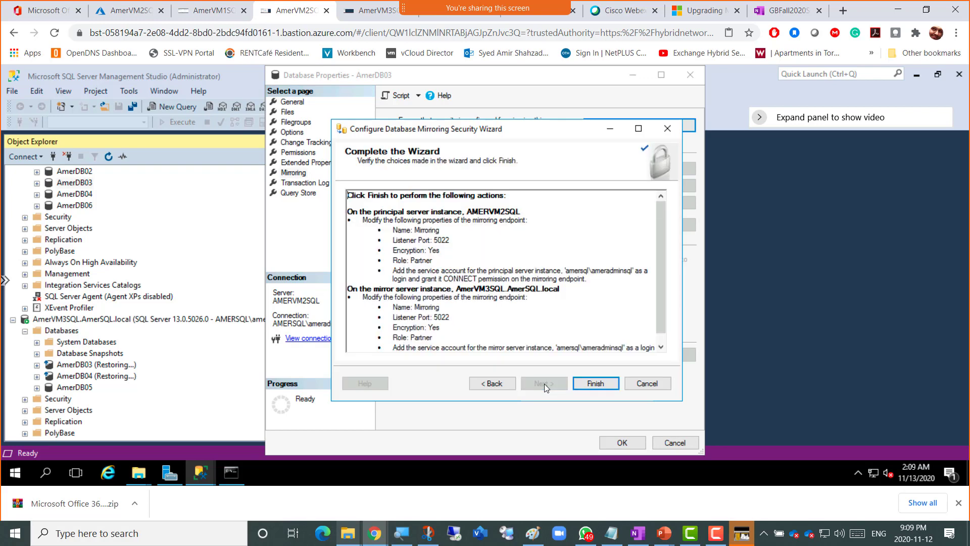
click(595, 384)
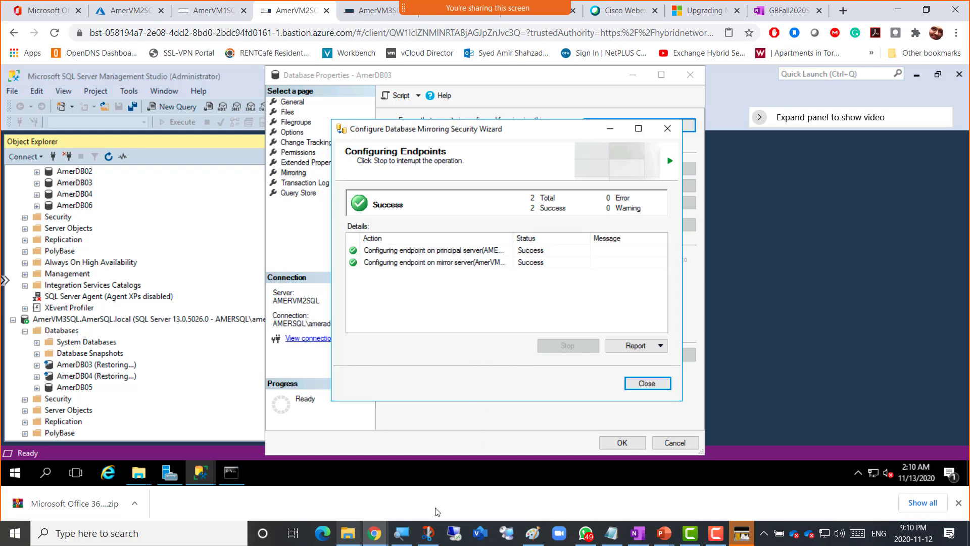
- Switch to the GBFall2020SQL-Class OneNote notebook and copy the "Screenshot 4" line into a new bullet below the BREAK line
click(786, 10)
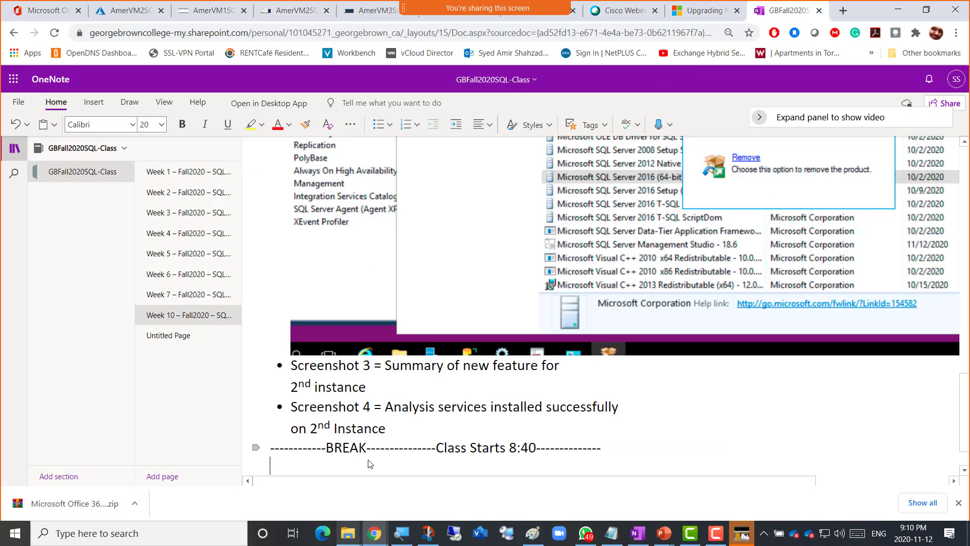
scroll(373, 469, down, 1)
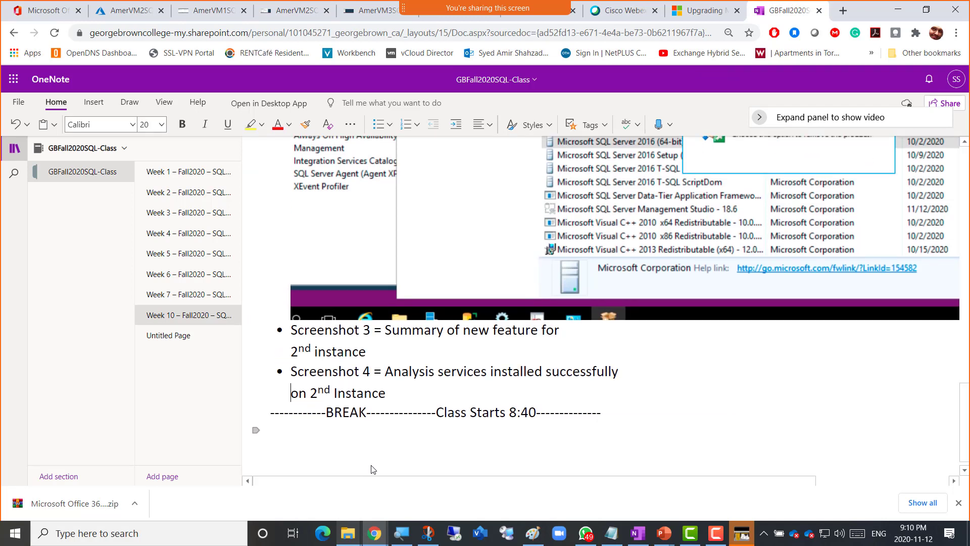
key(Up)
key(Up)
key(Up)
key(shift+Down)
key(shift+End)
key(ctrl+c)
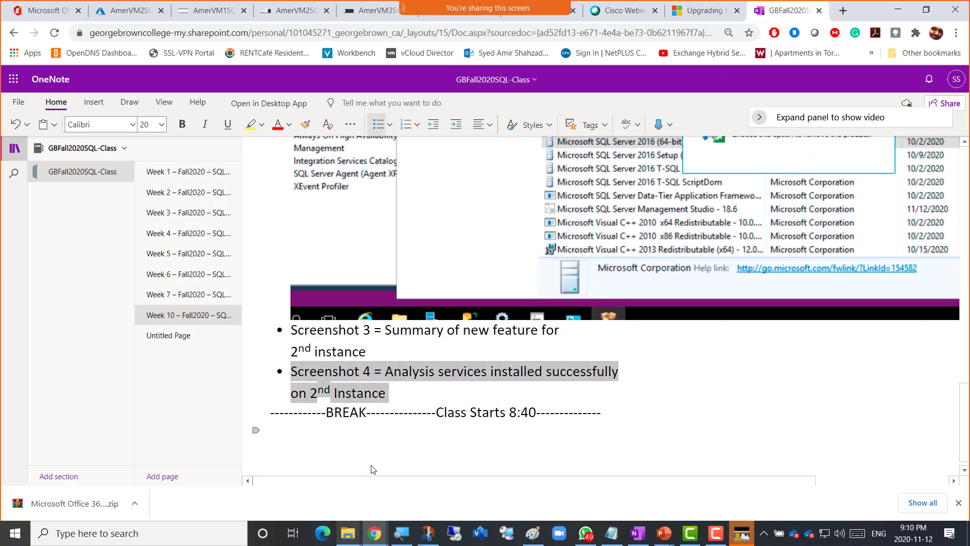
key(Down)
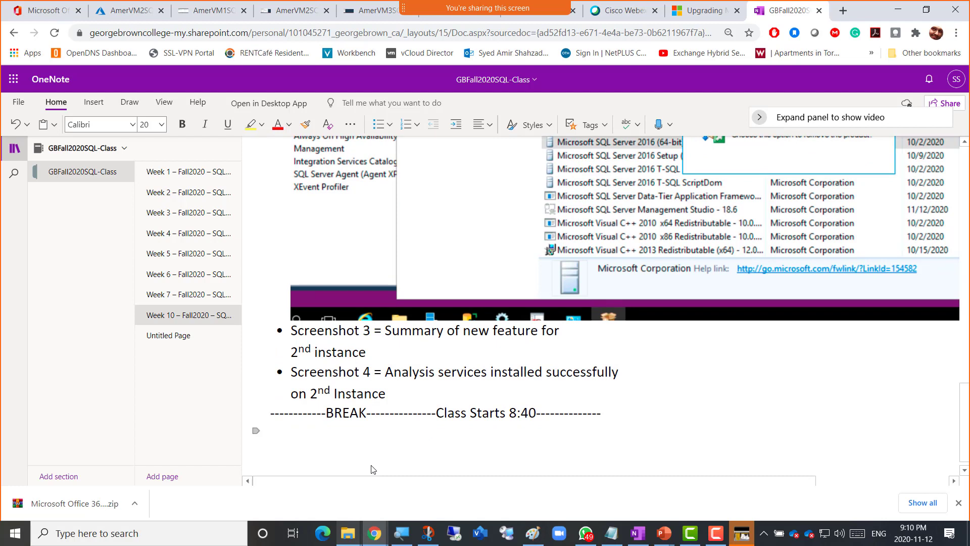
key(Down)
key(Return)
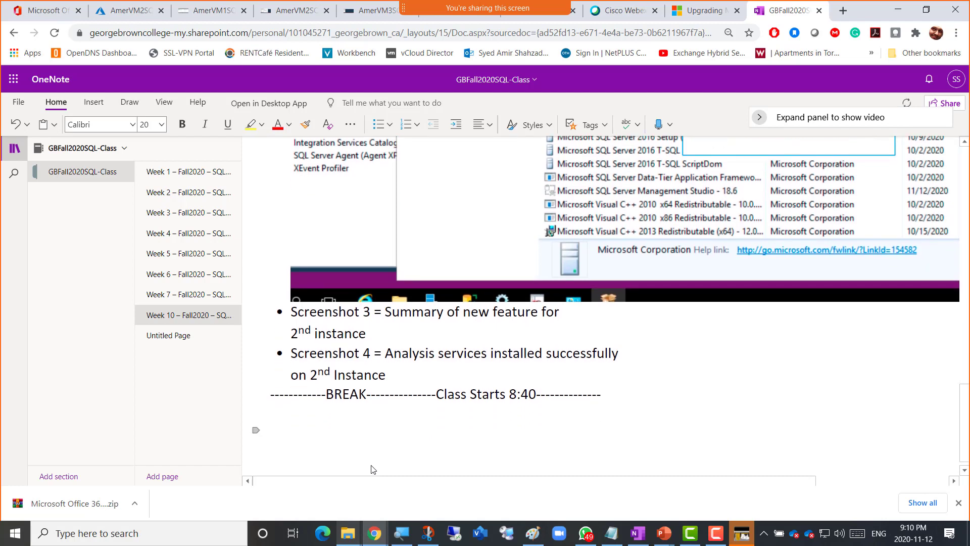
key(ctrl+period)
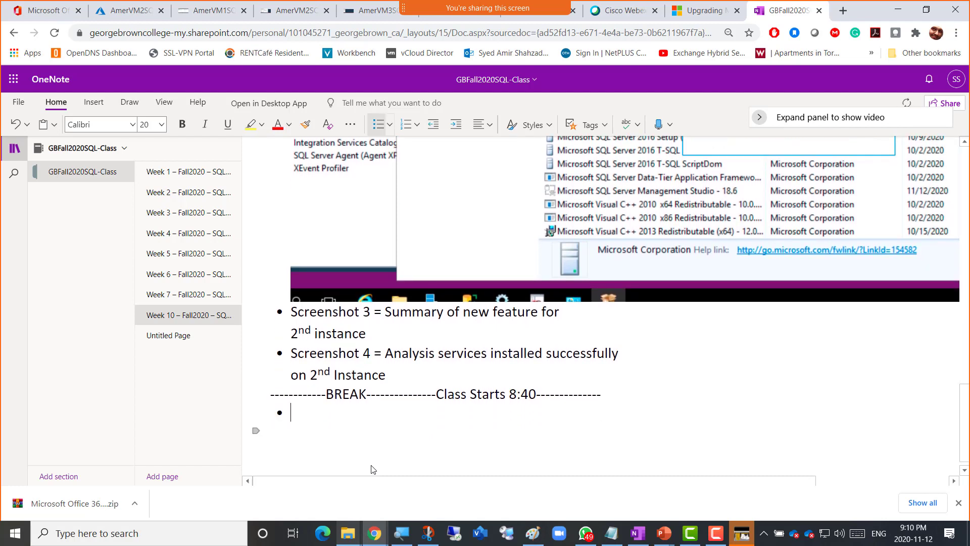
key(ctrl+v)
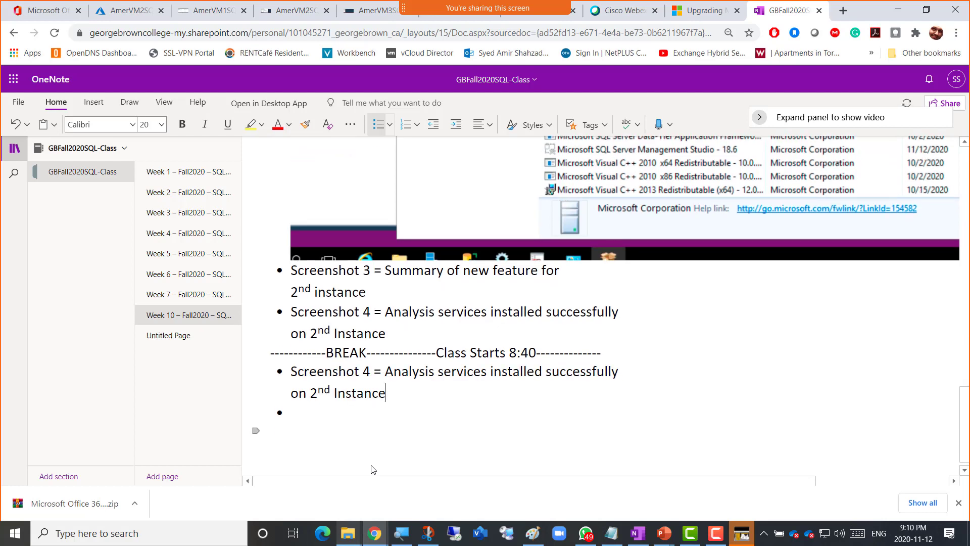
- Change the copied bullet to "Screenshot 5 = Mirroring Summary (on whatsapp the pic is)"
key(shift+Left)
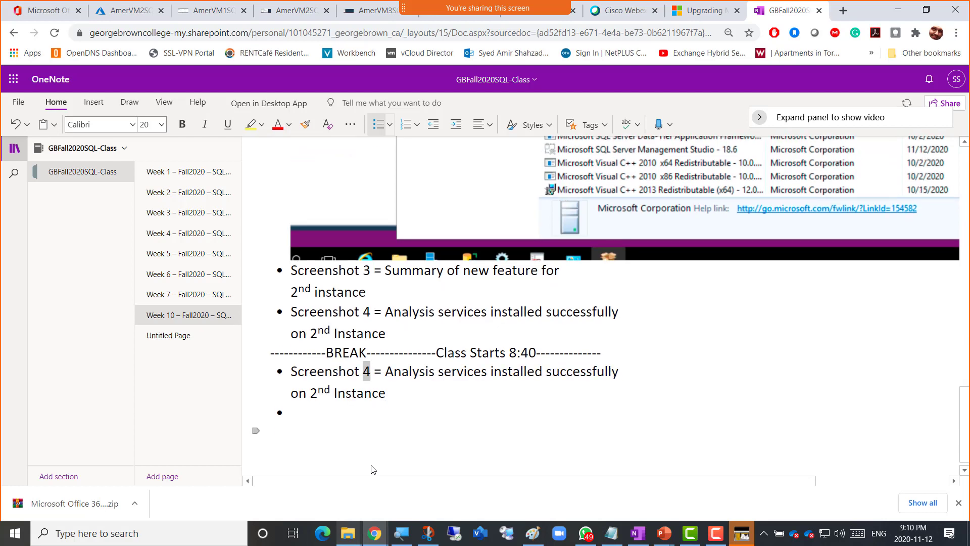
text(5)
key(Up)
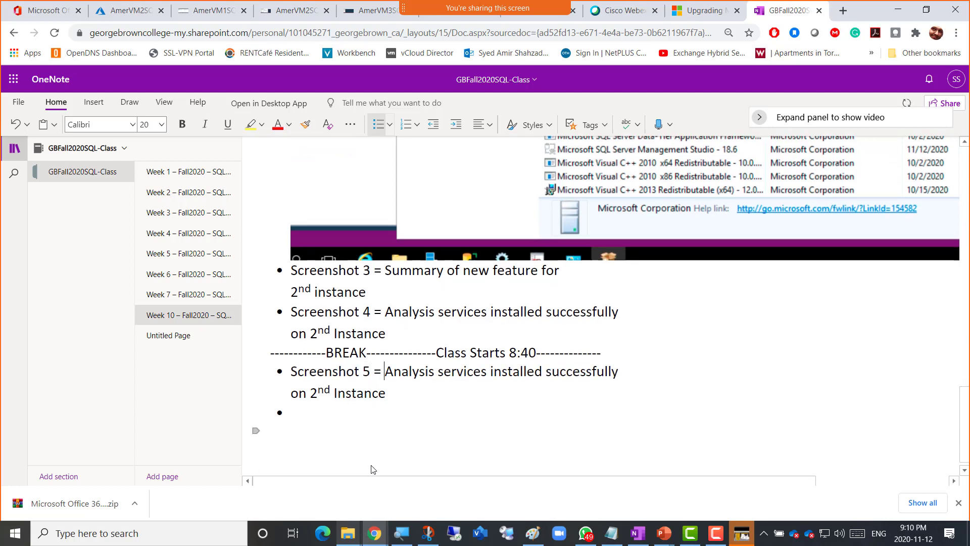
key(shift+Down)
key(shift+End)
text(Mirrr)
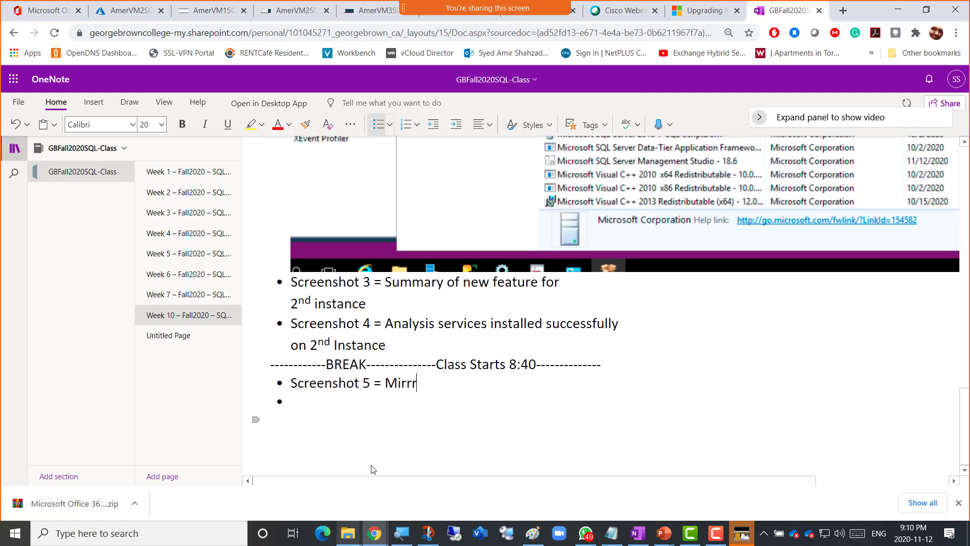
key(BackSpace)
text(oring Summary)
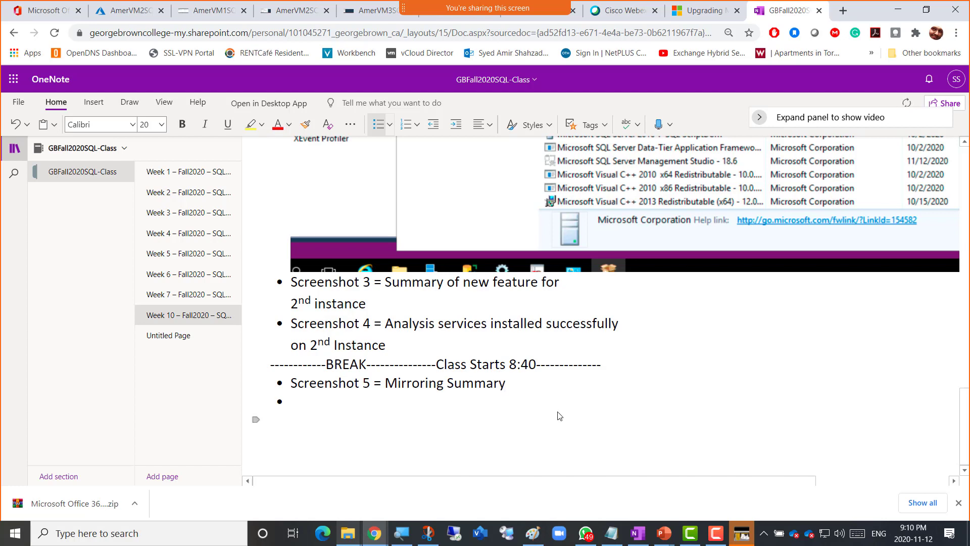
text((on whatsapp)
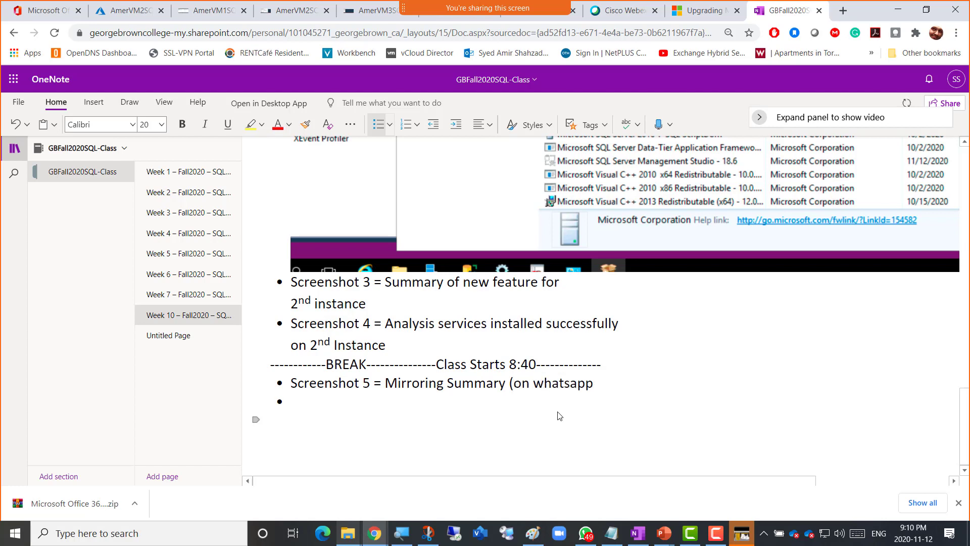
text( the pic is)
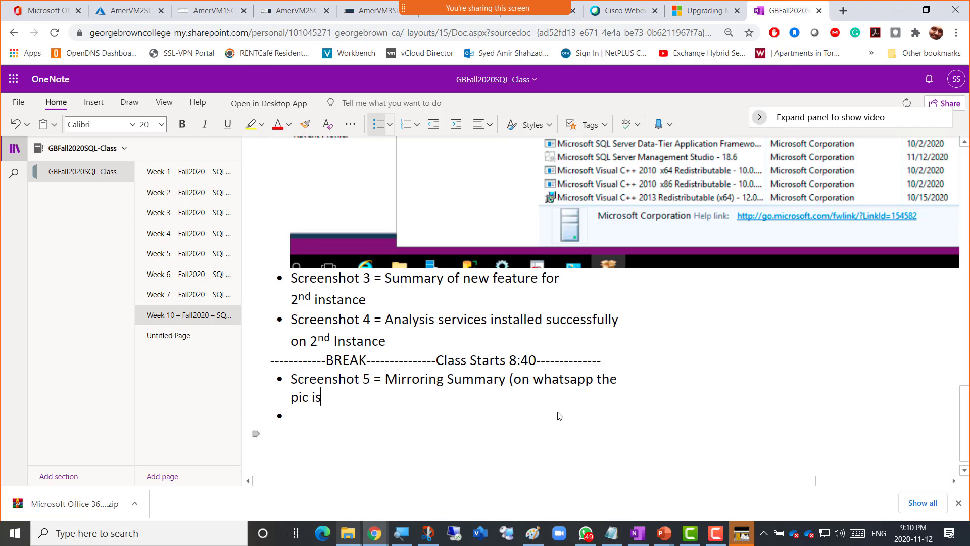
text())
key(alt+Tab)
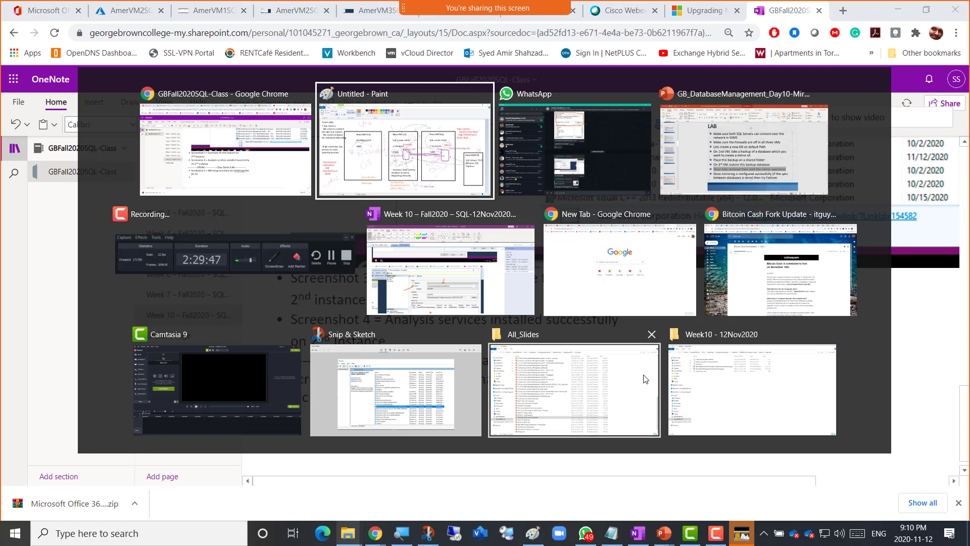
key(alt+Tab)
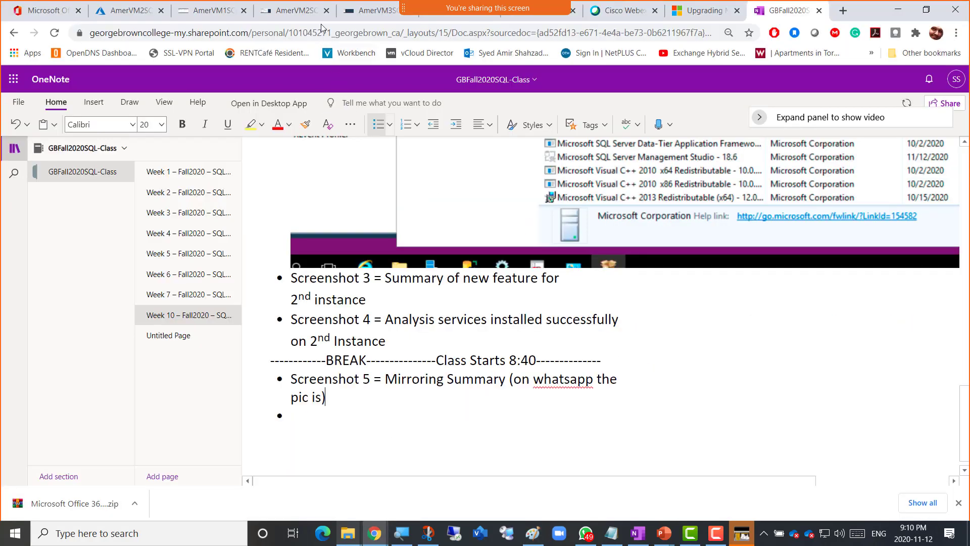
- Return to the AmerVM2SQL session, widen the Action column of the endpoint results and close the mirroring security wizard
click(284, 14)
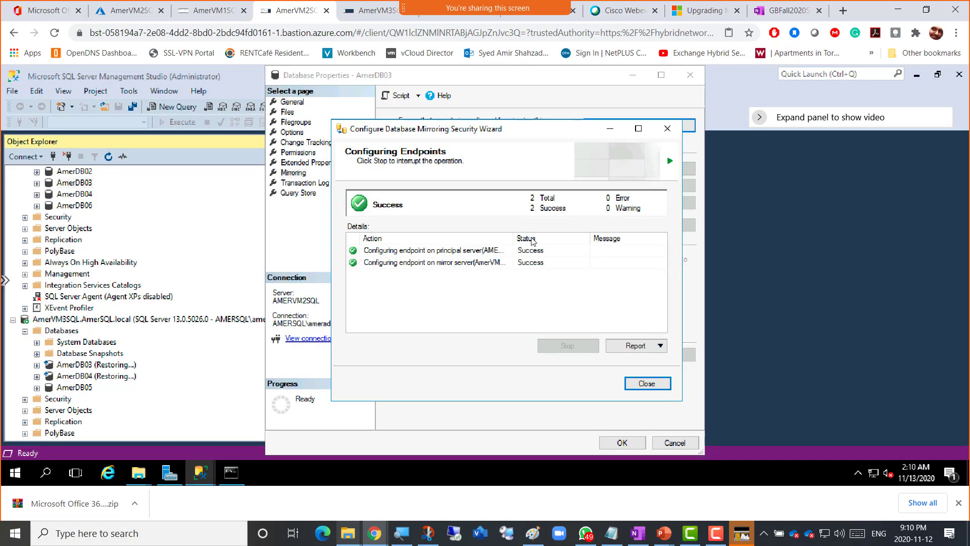
drag(515, 241, 595, 243)
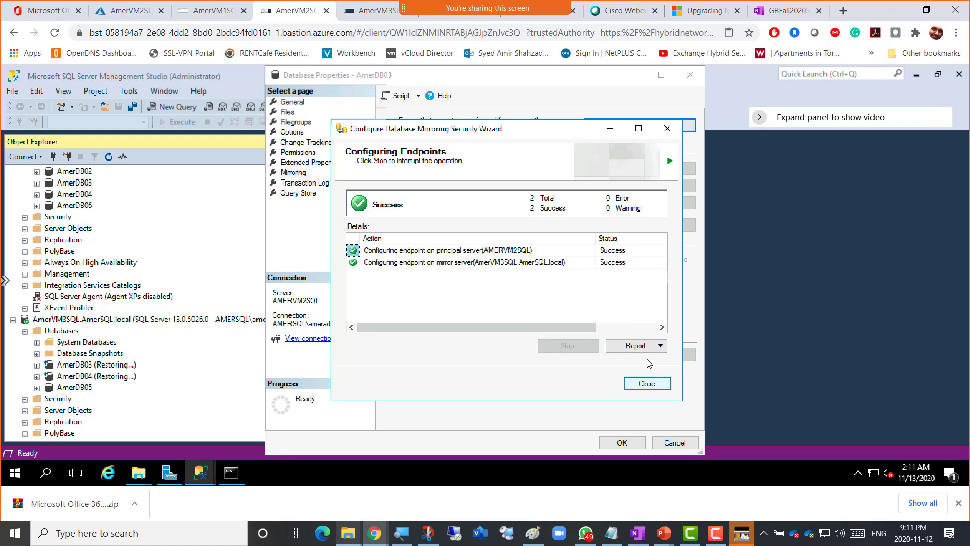
click(661, 346)
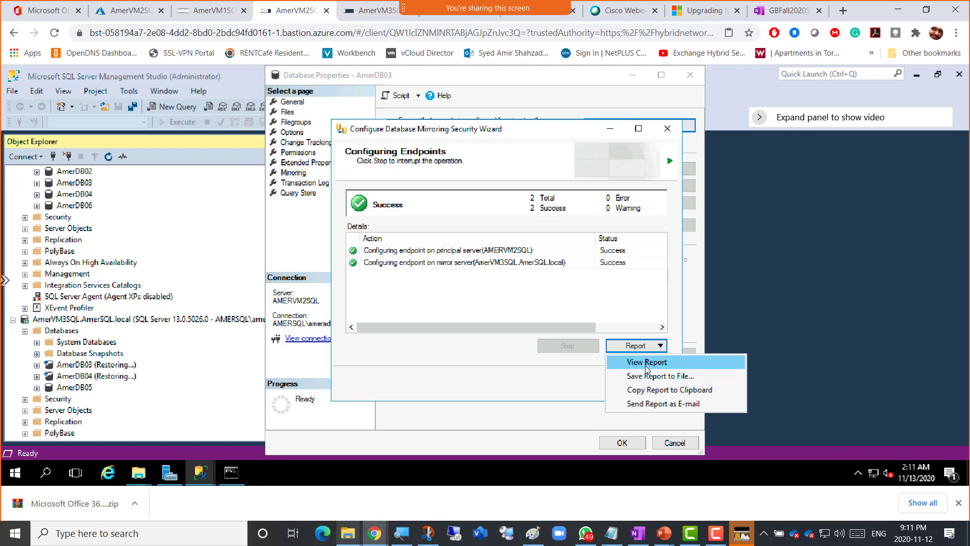
click(579, 375)
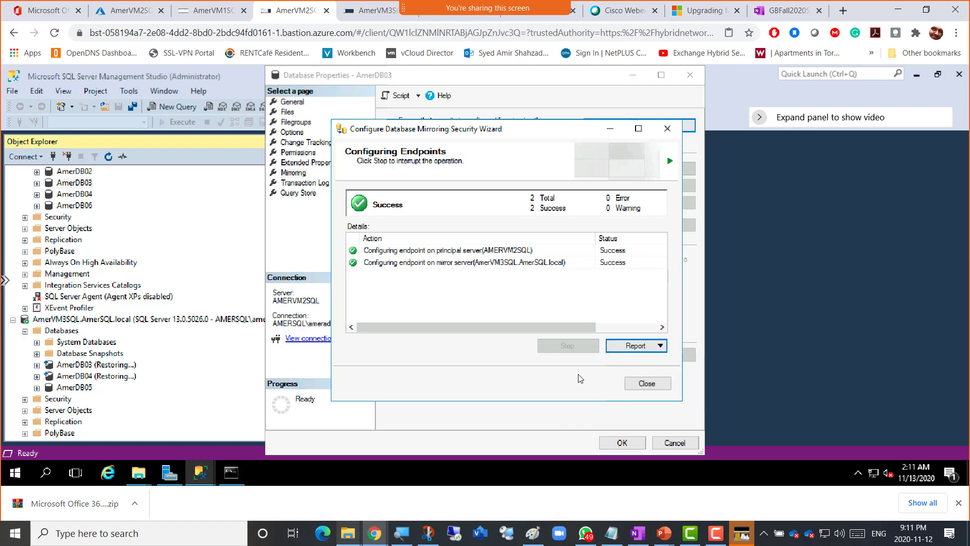
click(641, 384)
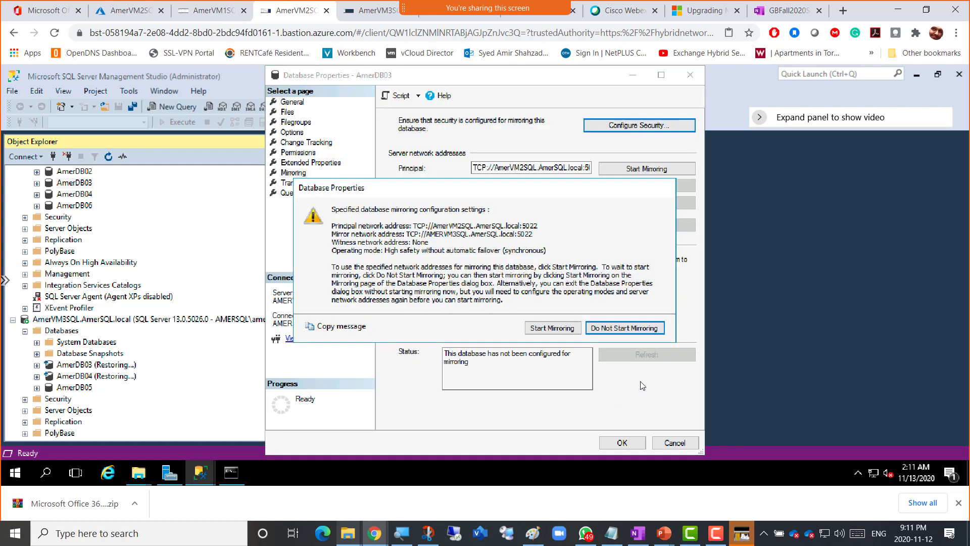
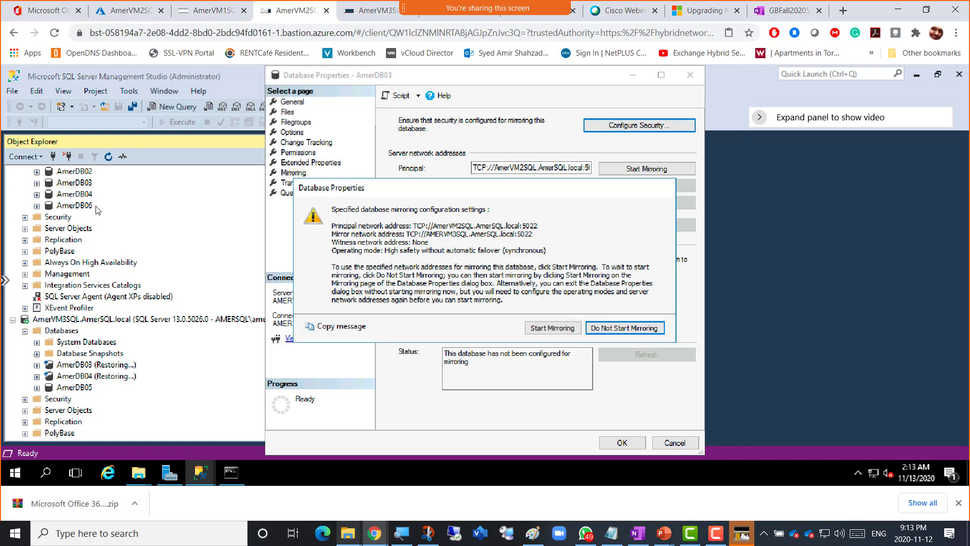
- Try to start mirroring AmerDB03 with the specified settings, dismiss the message and highlight the mirroring status text
click(544, 329)
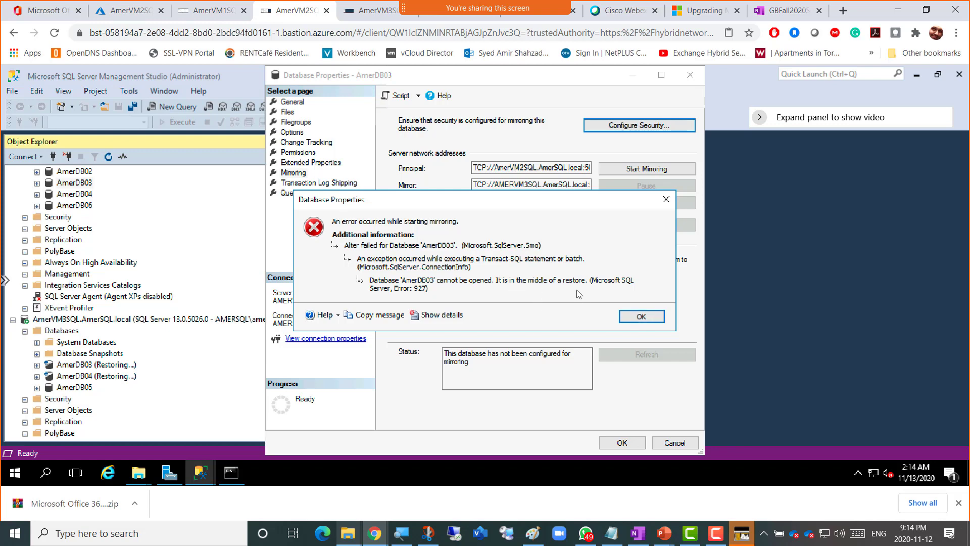
click(656, 319)
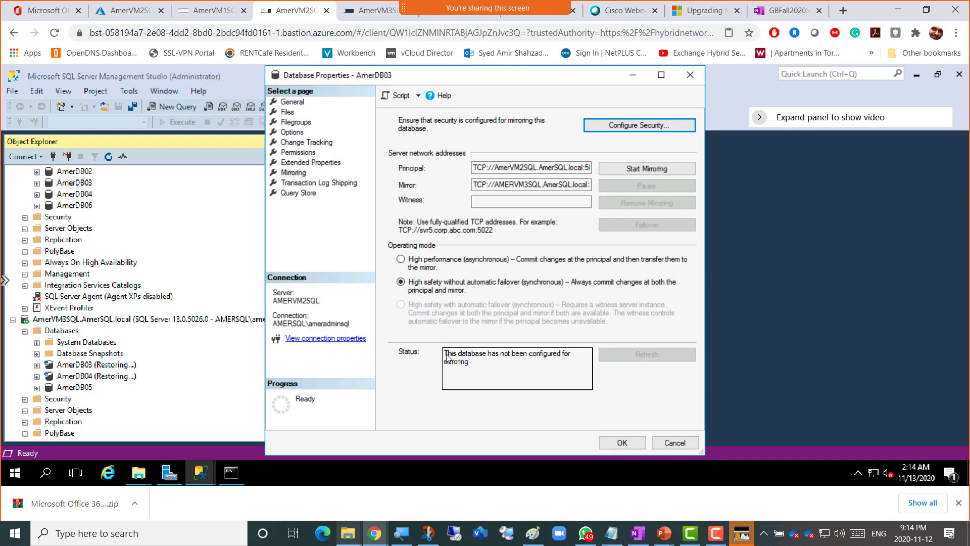
drag(445, 353, 590, 369)
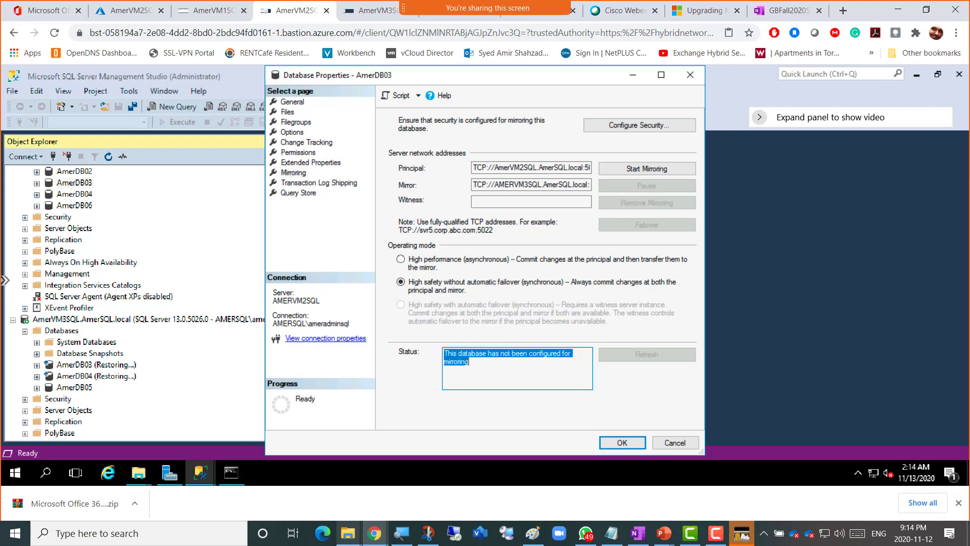
click(348, 533)
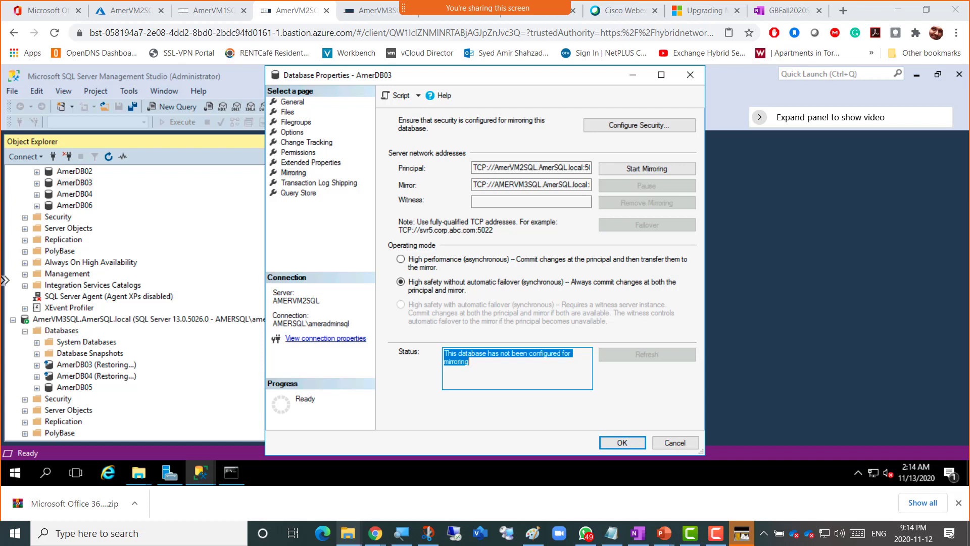
key(alt+Tab)
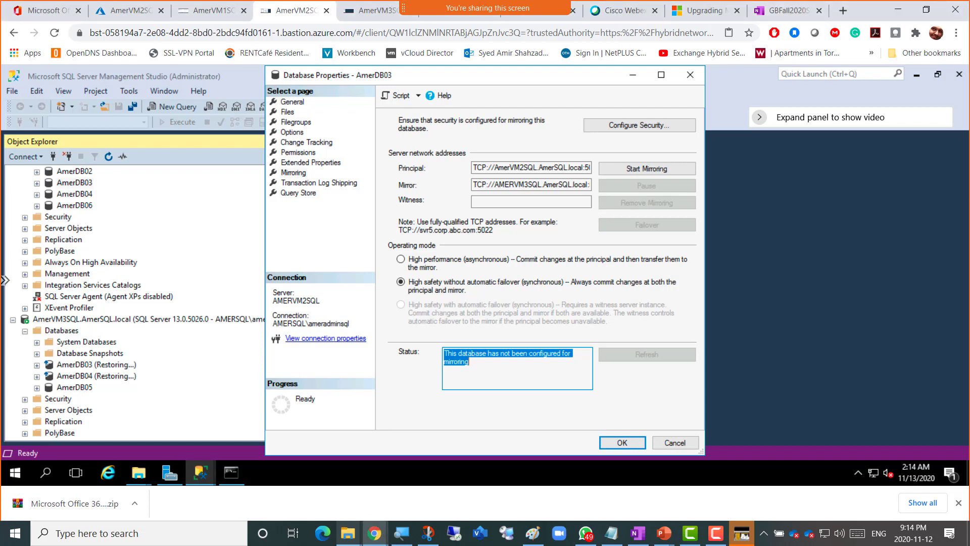
key(alt+Tab)
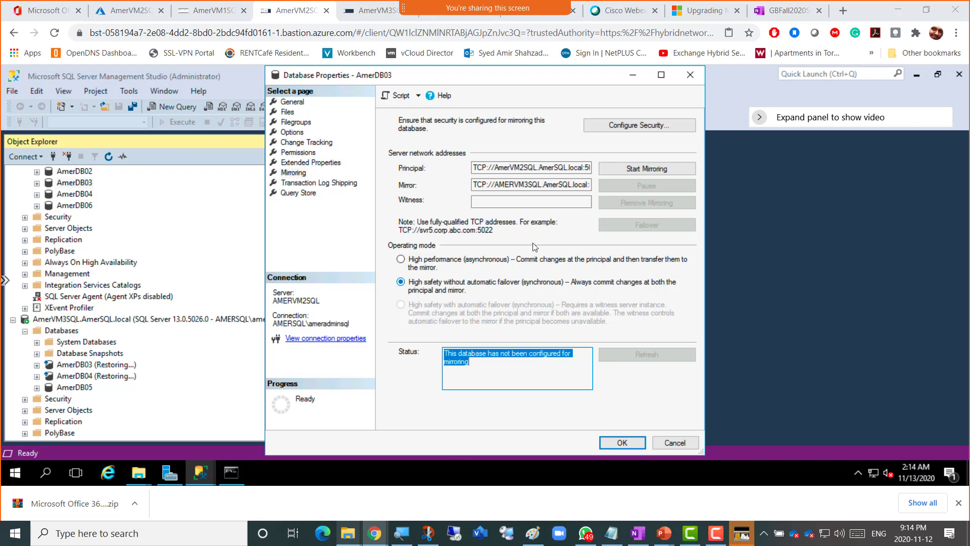
- Switch the operating mode to high performance and back to high safety without automatic failover, and retry starting mirroring of AmerDB03
click(439, 264)
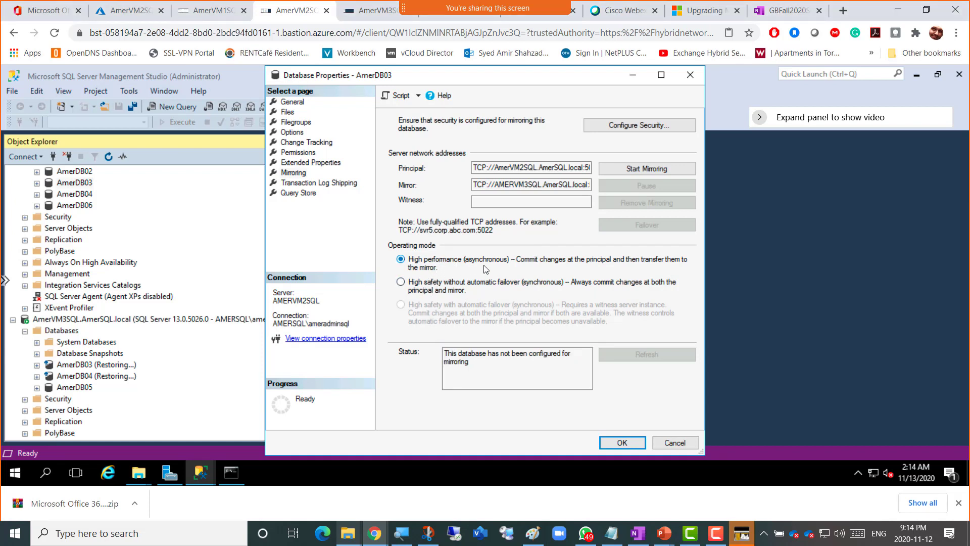
click(463, 288)
click(647, 171)
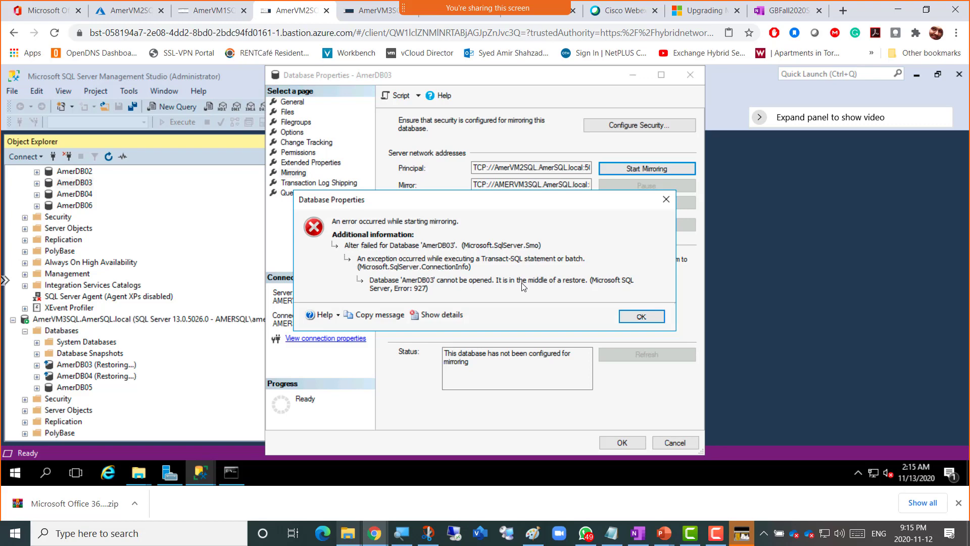
click(637, 325)
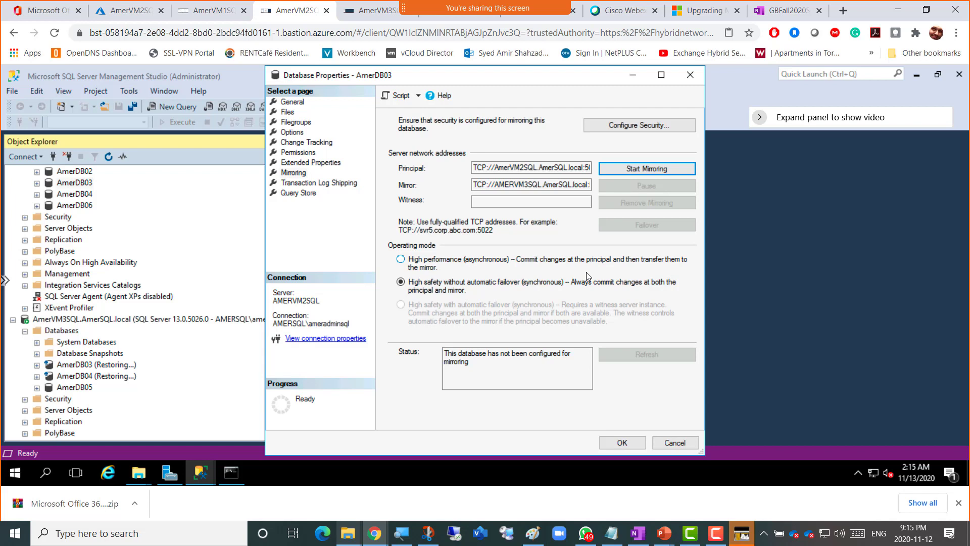
click(644, 170)
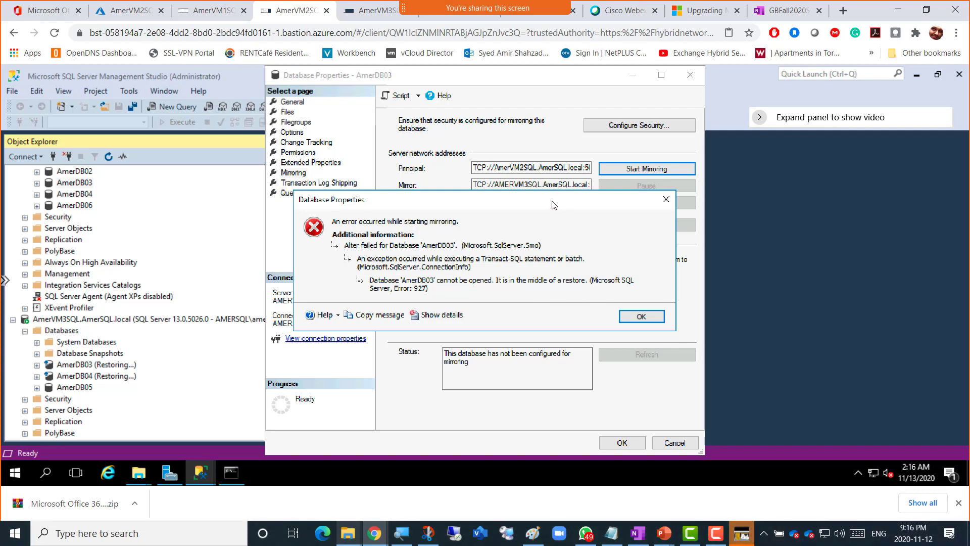
drag(554, 205, 558, 217)
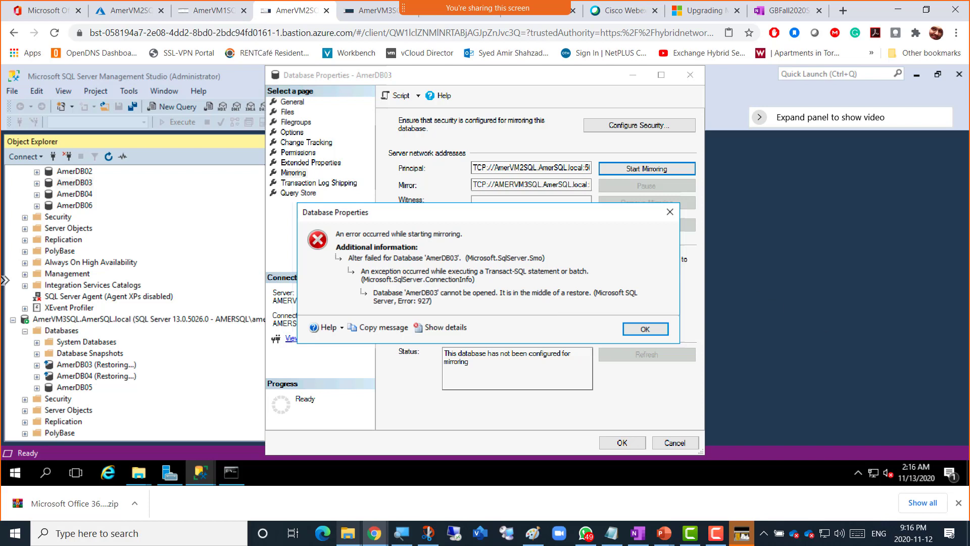
- Switch to the OneNote class notes and examine the mirroring error picture in the WhatsApp window before moving it away
key(alt+Tab)
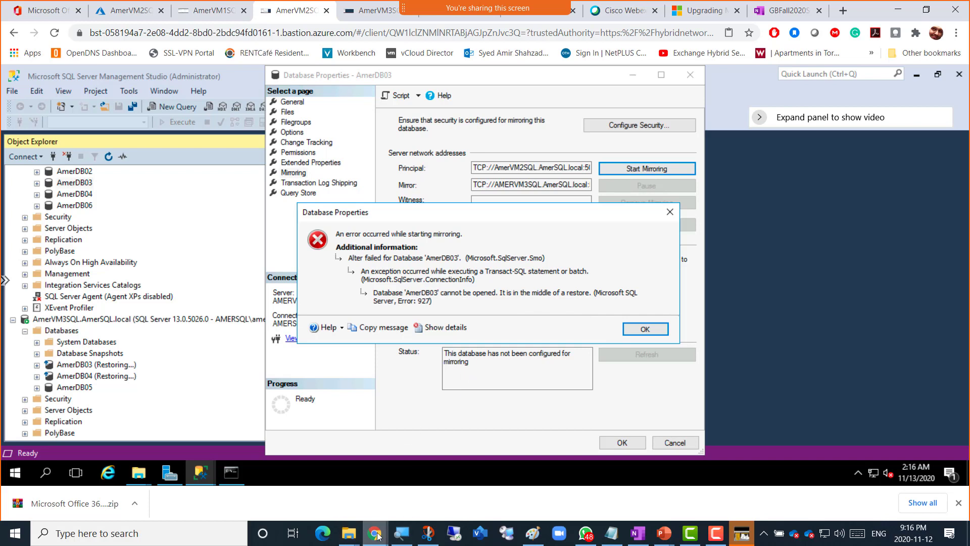
click(786, 14)
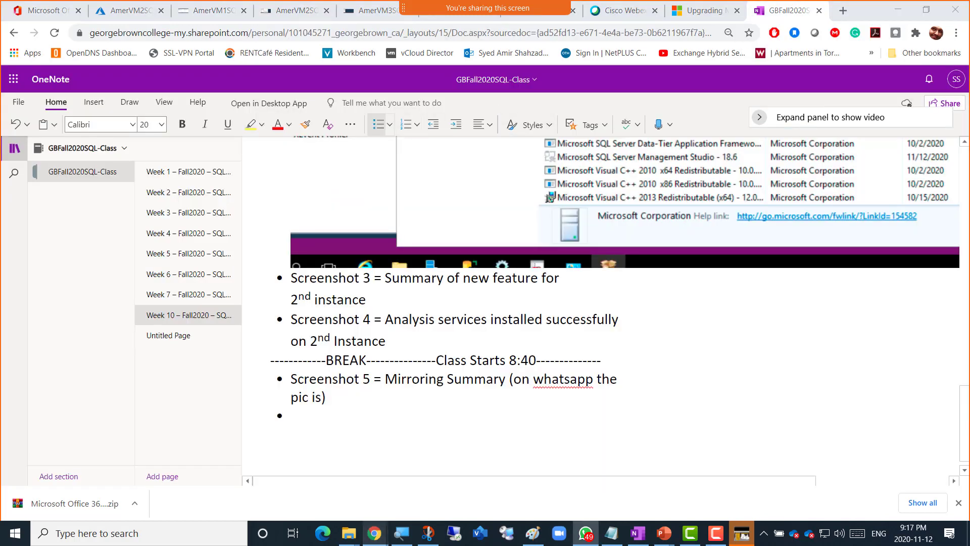
mouse_move(969, 14)
mouse_down()
mouse_move(500, 12)
mouse_move(969, 14)
mouse_up()
drag(969, 14, 518, 15)
scroll(409, 255, up, 2)
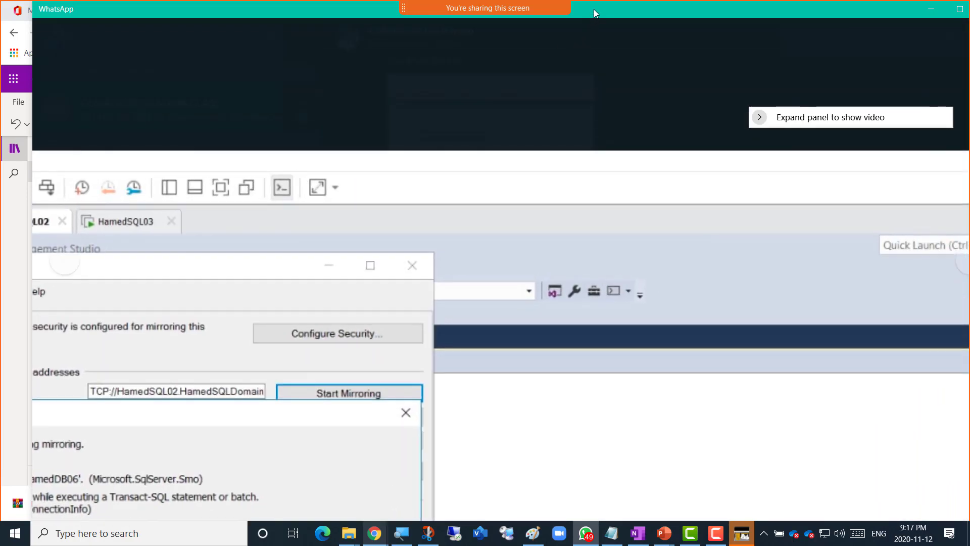
drag(593, 9, 969, 15)
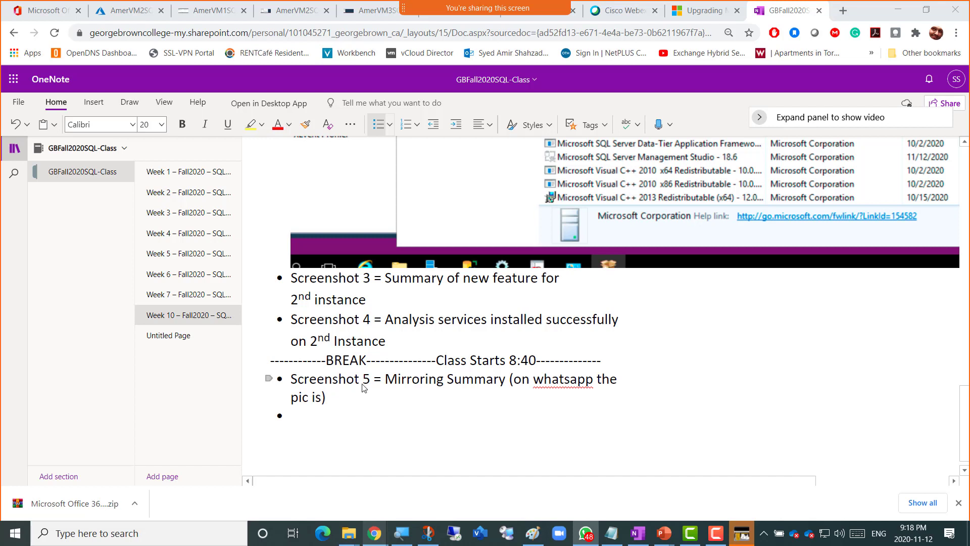
- Fill the empty bullet below Screenshot 5 with "Screenshot006-MirroringConfiguredAndDatabaseInMiddleOfRestore"
click(321, 417)
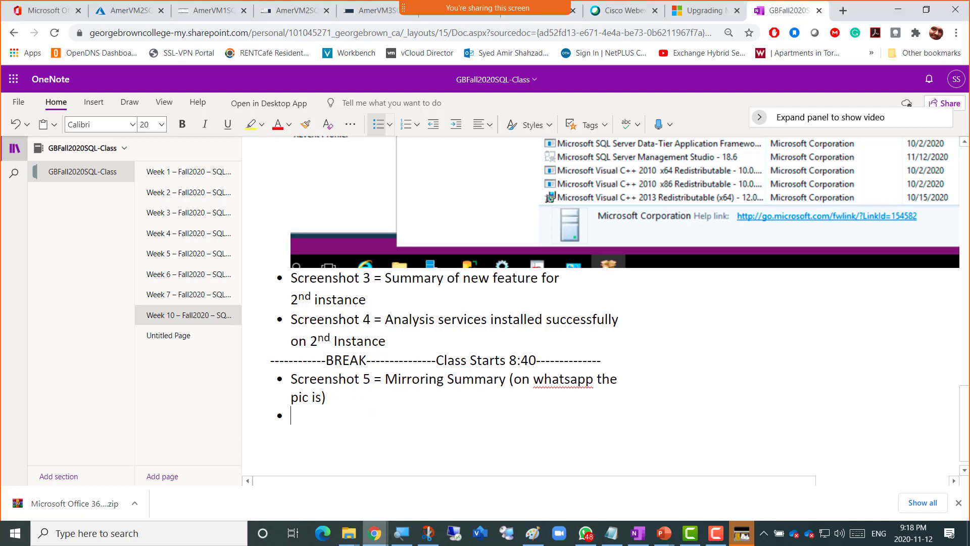
key(alt+Tab)
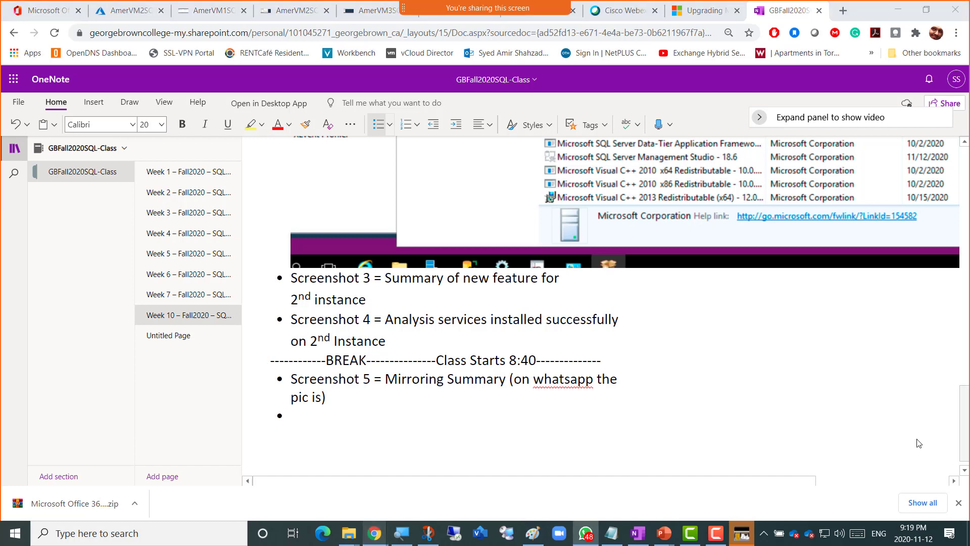
click(310, 419)
text(Screenshot006-MirroringConfiguredAndDatabaseInMiddleOfRestore)
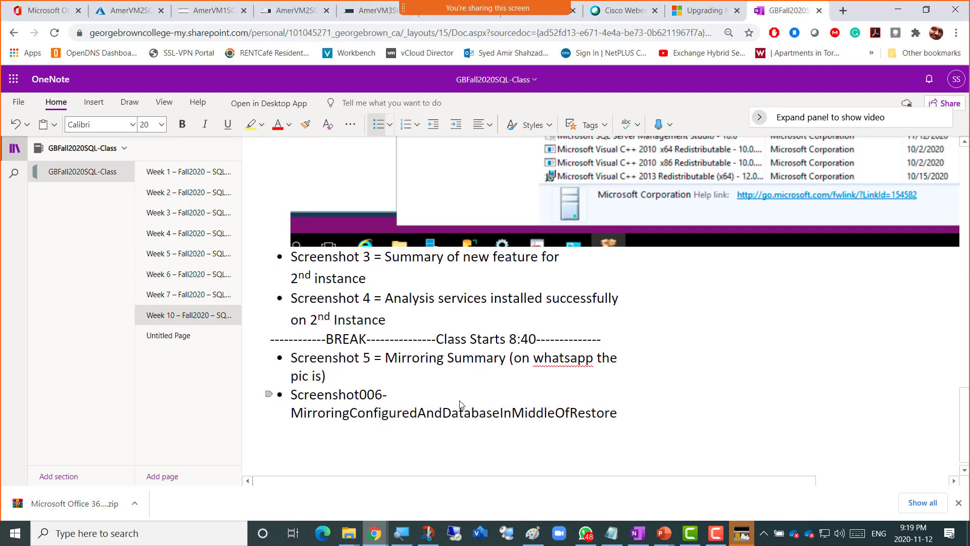
- Return to the AmerVM2SQL session, dismiss the open error message and try twice more to start mirroring AmerDB03
key(alt+Tab)
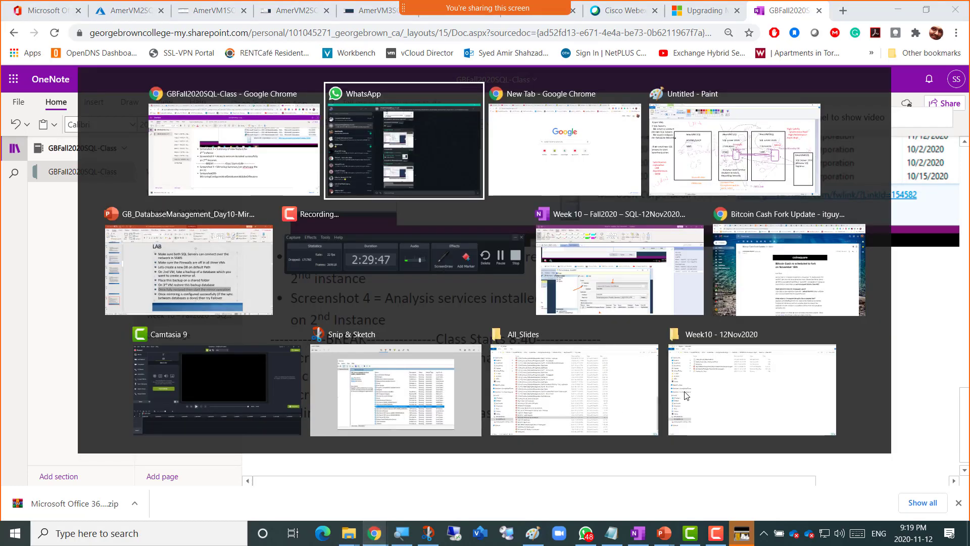
key(Escape)
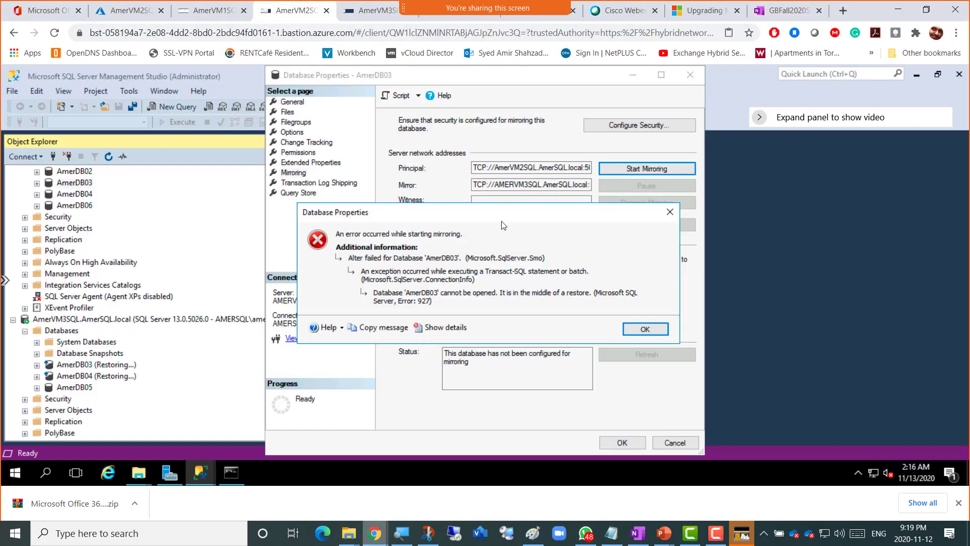
click(280, 10)
click(642, 328)
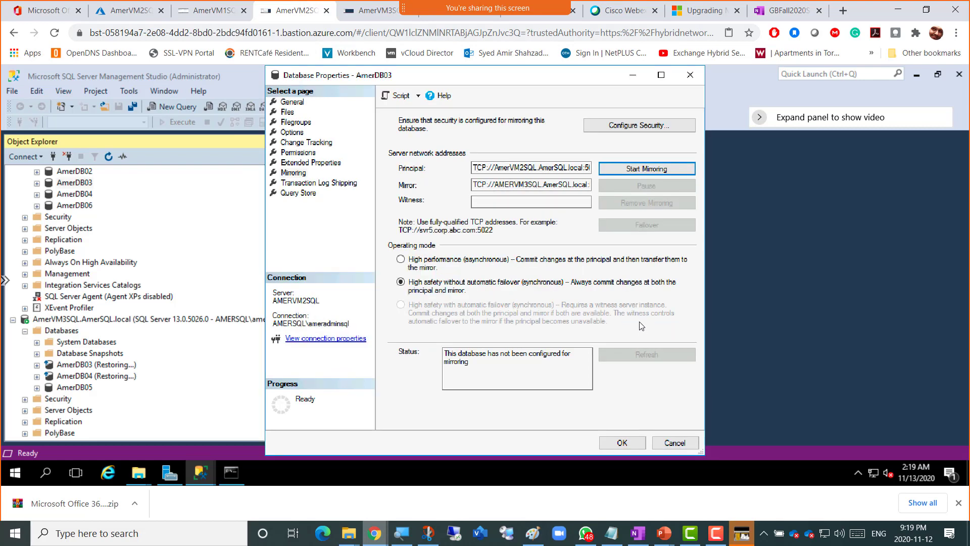
click(635, 171)
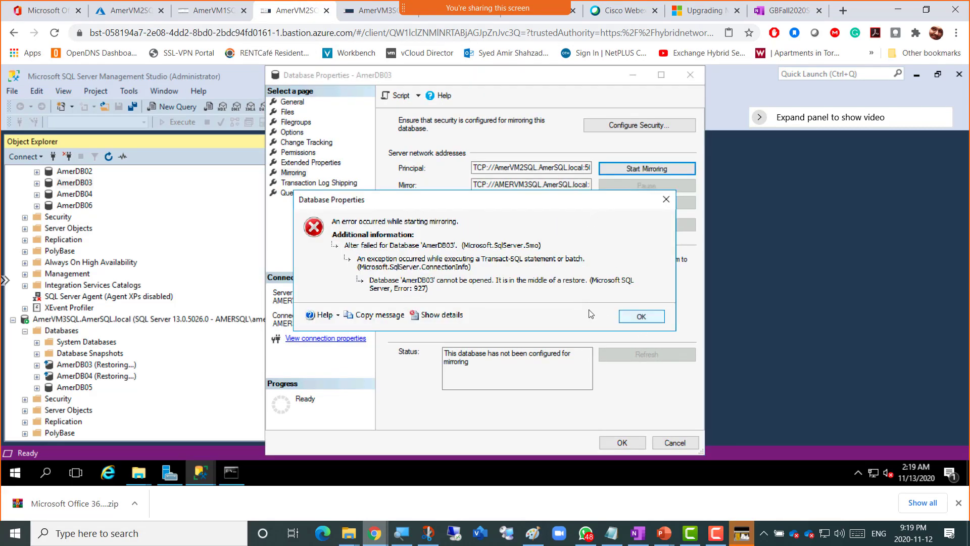
click(635, 321)
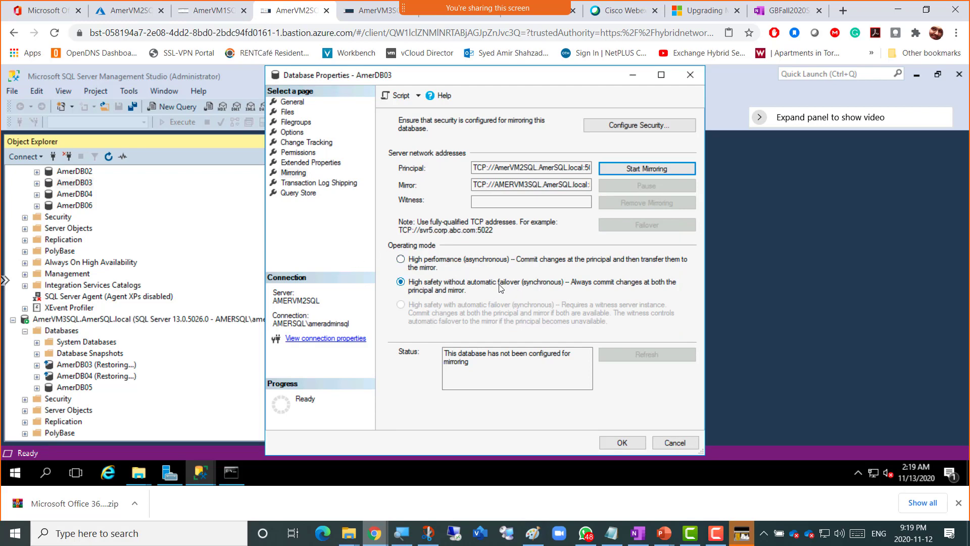
click(649, 170)
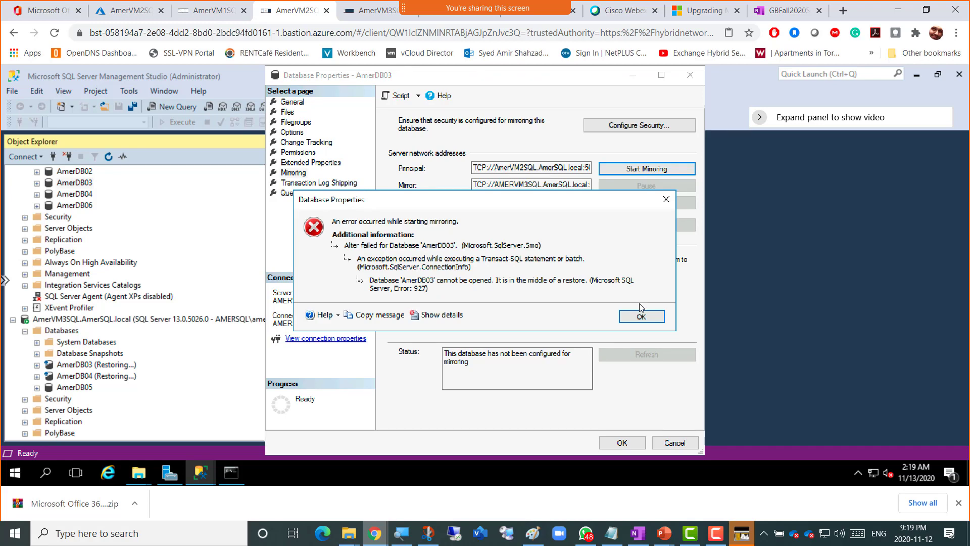
click(641, 318)
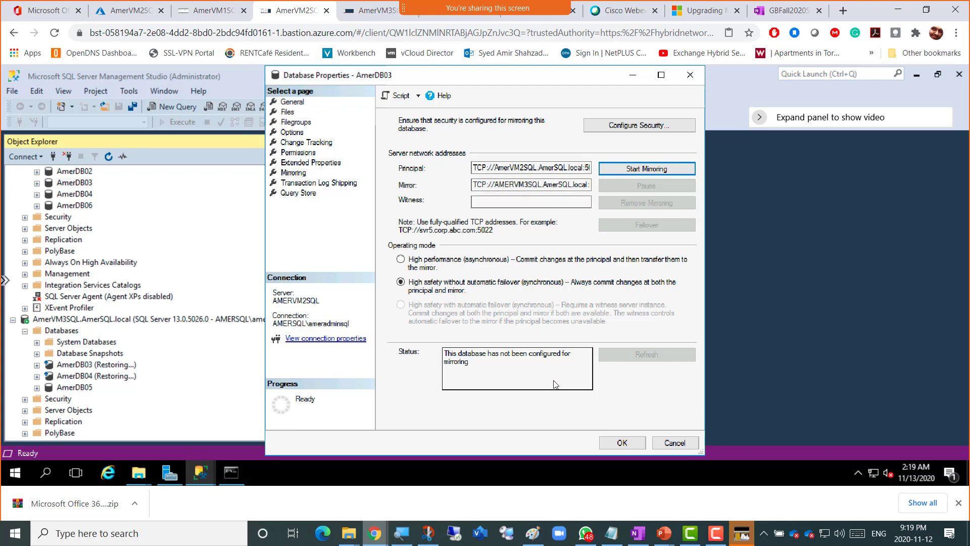
- Close the AmerDB03 properties and reopen the mirroring settings for AmerDB03 on AmerVM2SQL
click(606, 442)
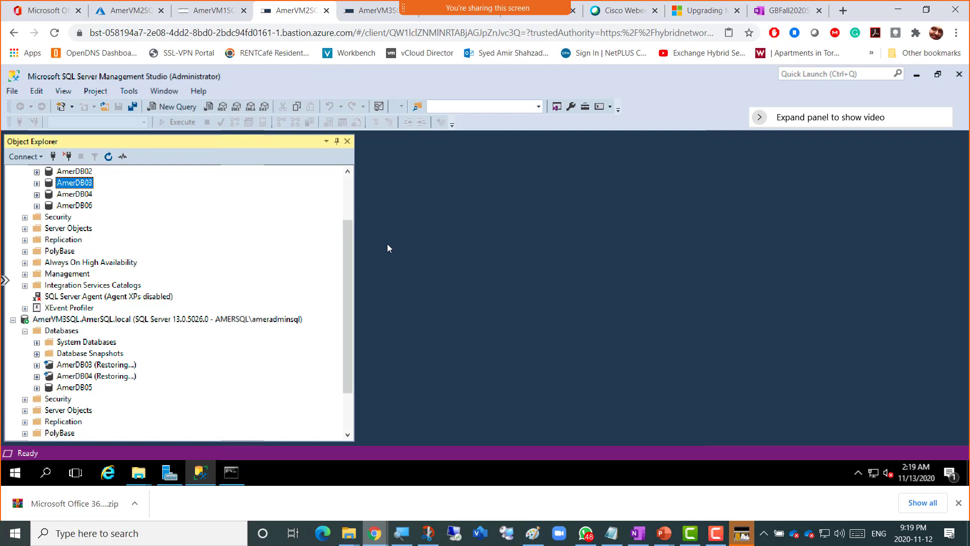
drag(348, 244, 353, 201)
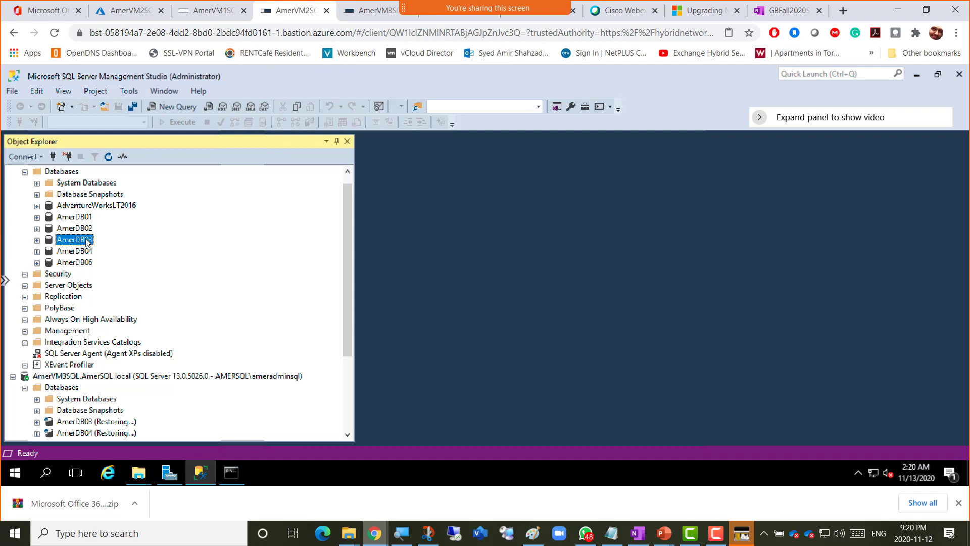
right_click(87, 243)
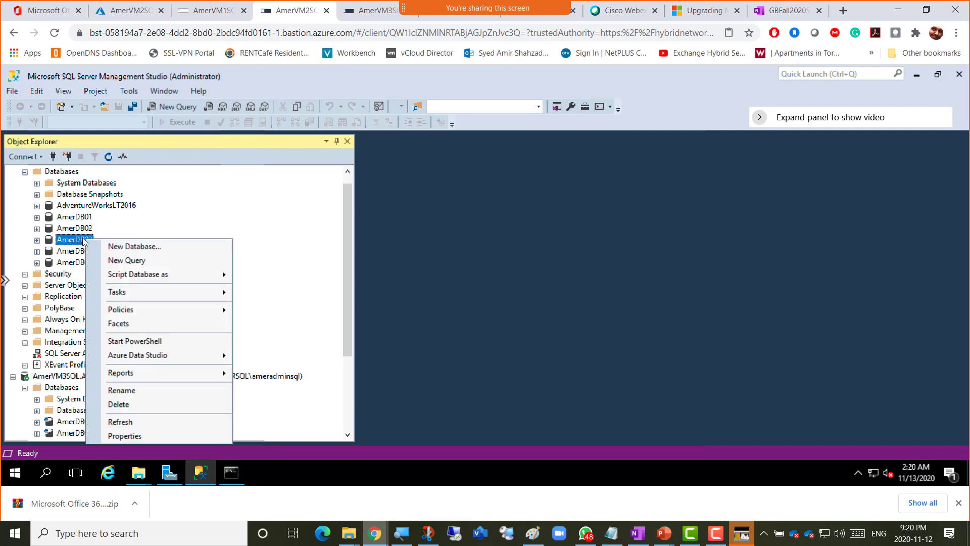
mouse_move(178, 292)
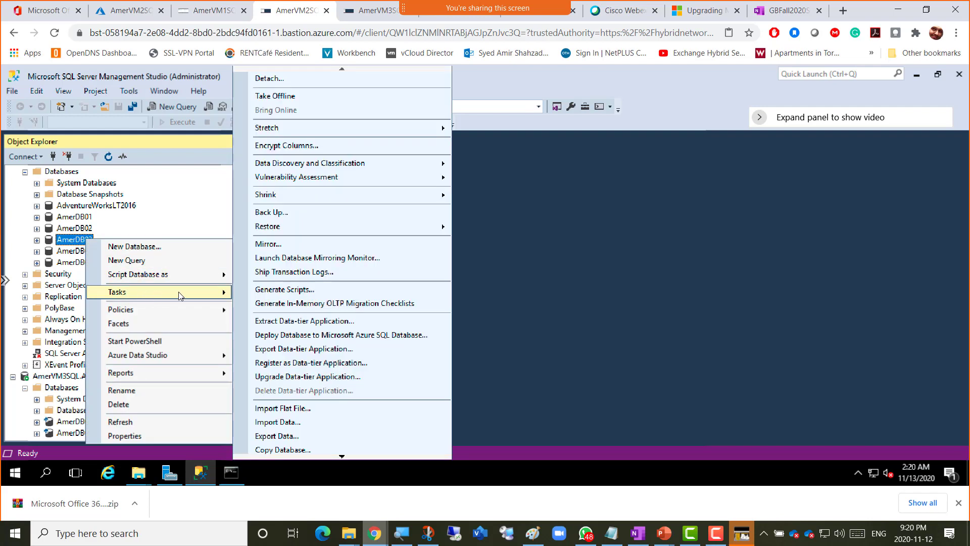
click(303, 250)
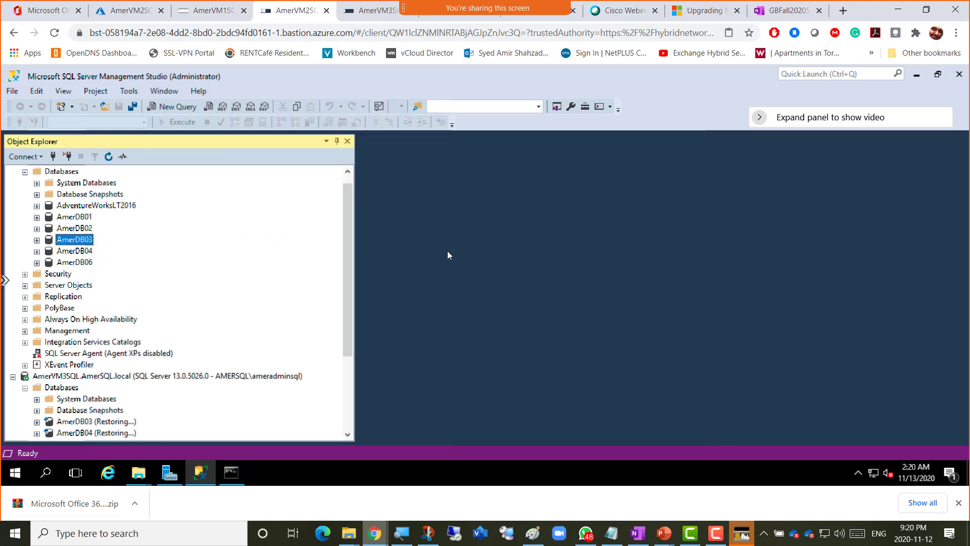
click(480, 186)
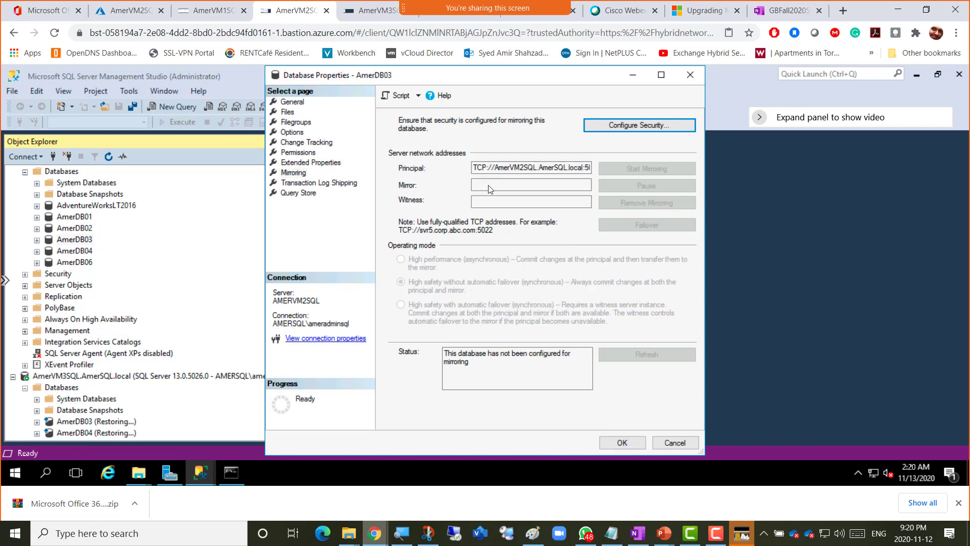
click(523, 200)
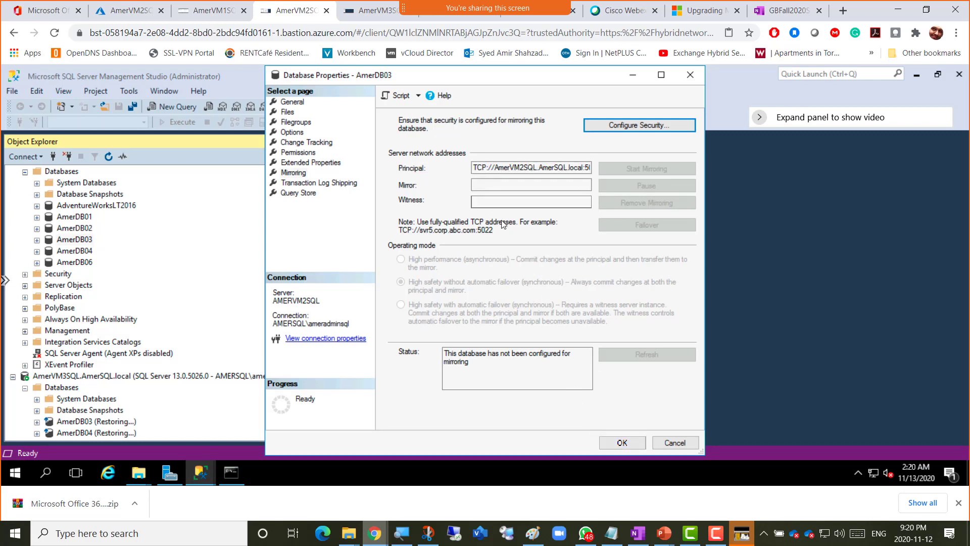
click(509, 172)
- Configure mirroring security for AmerDB03 without a witness, keeping the principal endpoint settings and connecting to AmerVM3SQL.AmerSQL.local as the mirror with Windows Authentication
click(616, 129)
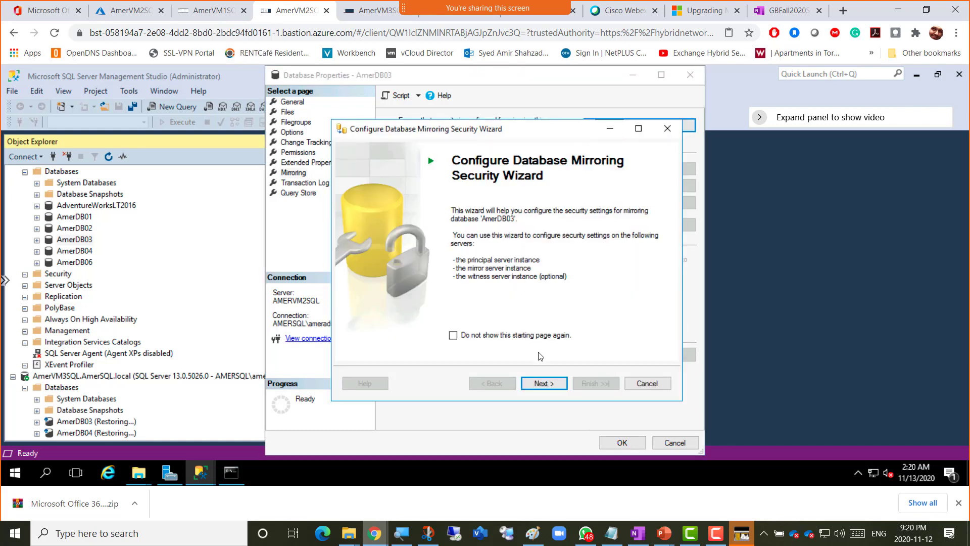
click(548, 385)
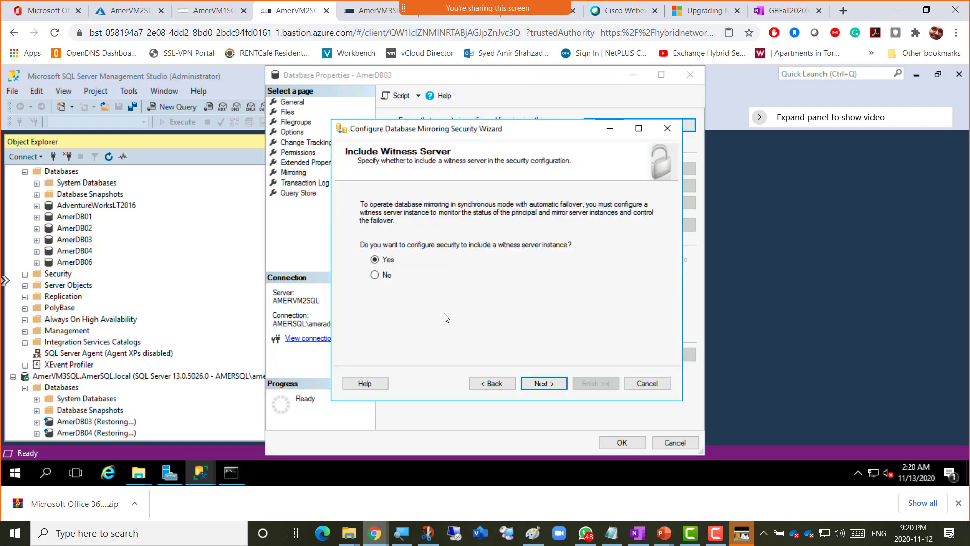
click(387, 275)
click(551, 385)
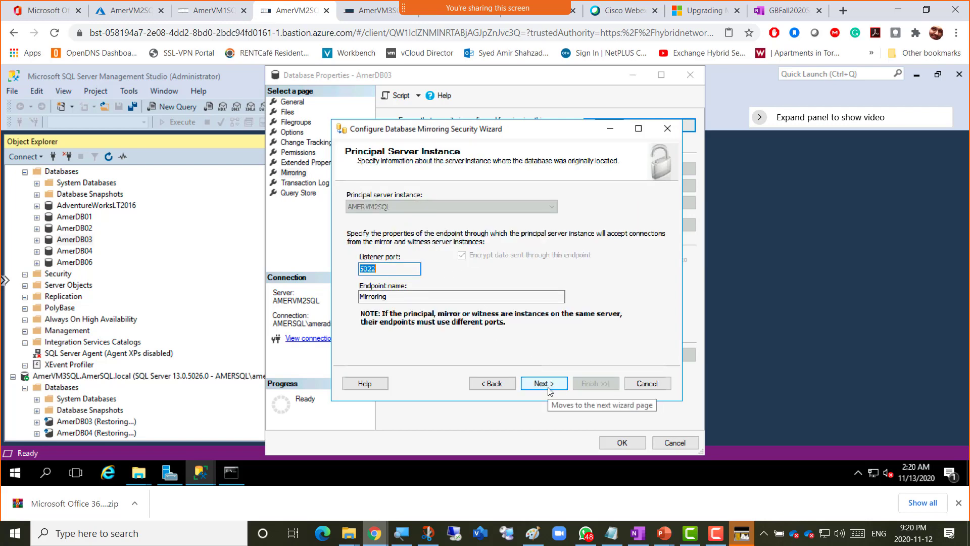
click(548, 388)
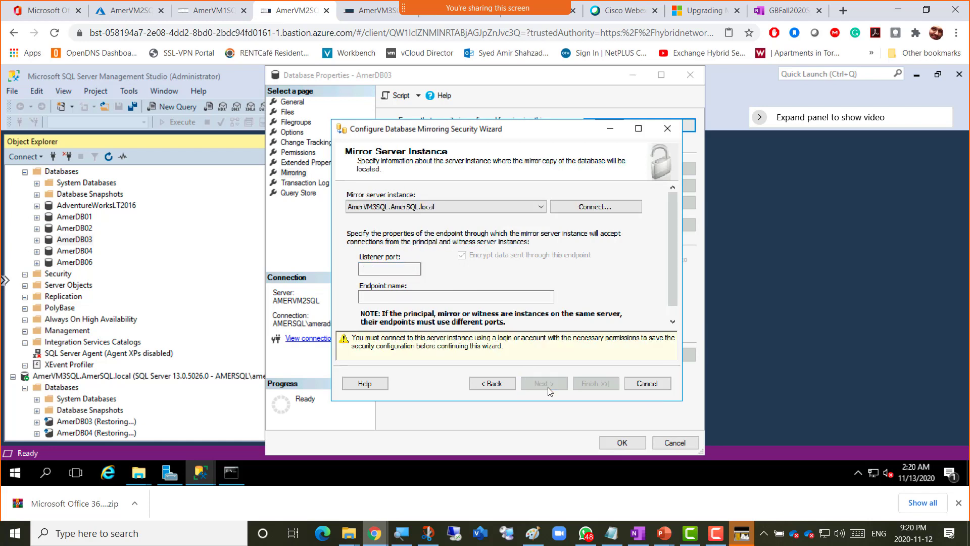
click(600, 211)
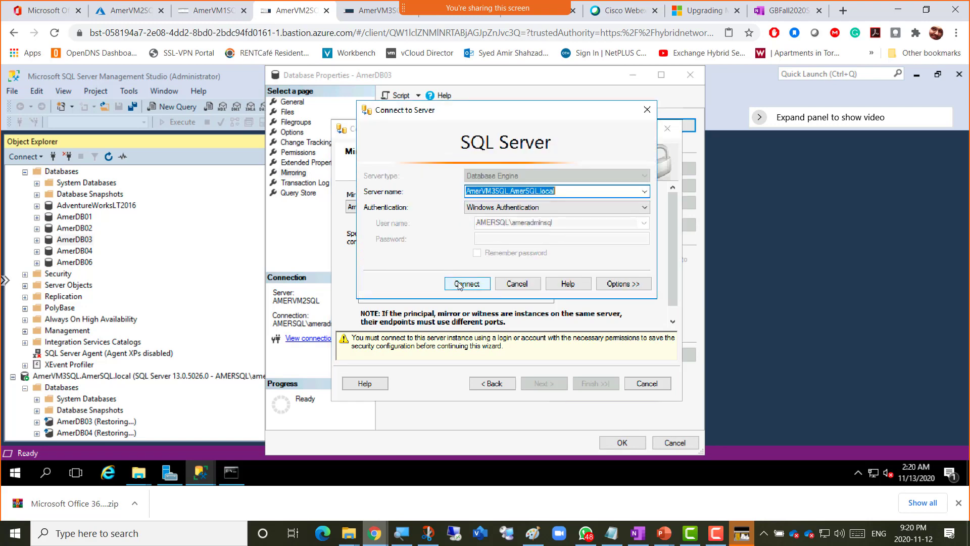
click(460, 285)
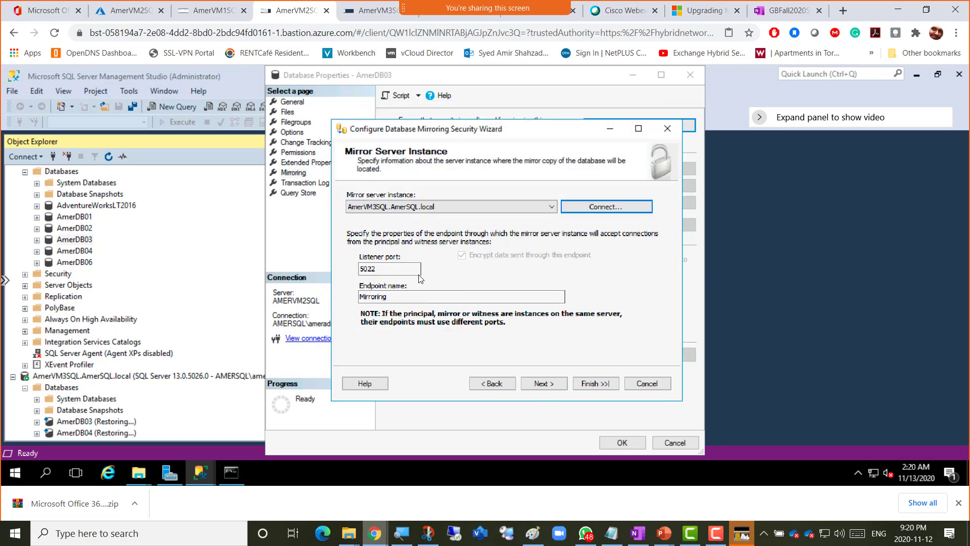
click(540, 380)
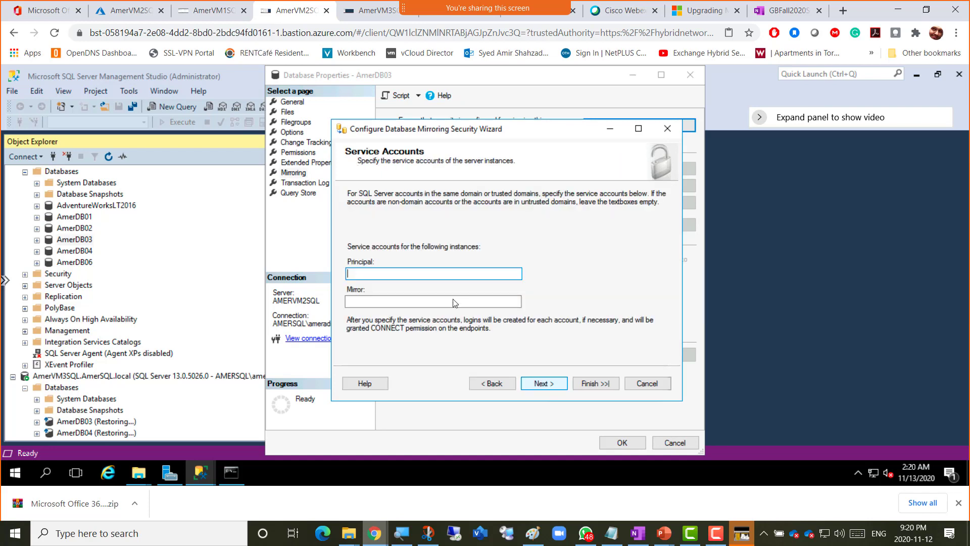
- Set amersql\ameradminsql as the service account for both the principal and mirror instances, and finish the endpoint configuration
key(ctrl+v)
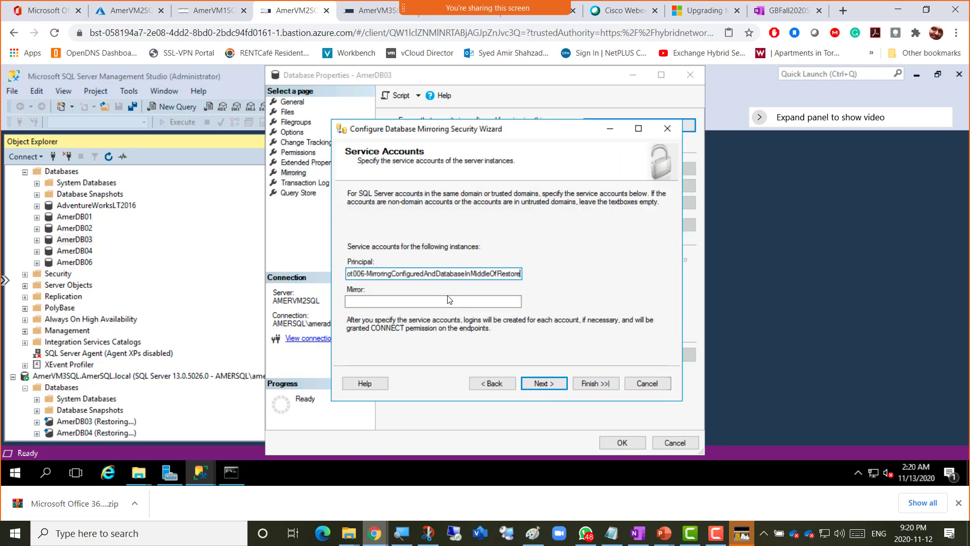
key(ctrl+z)
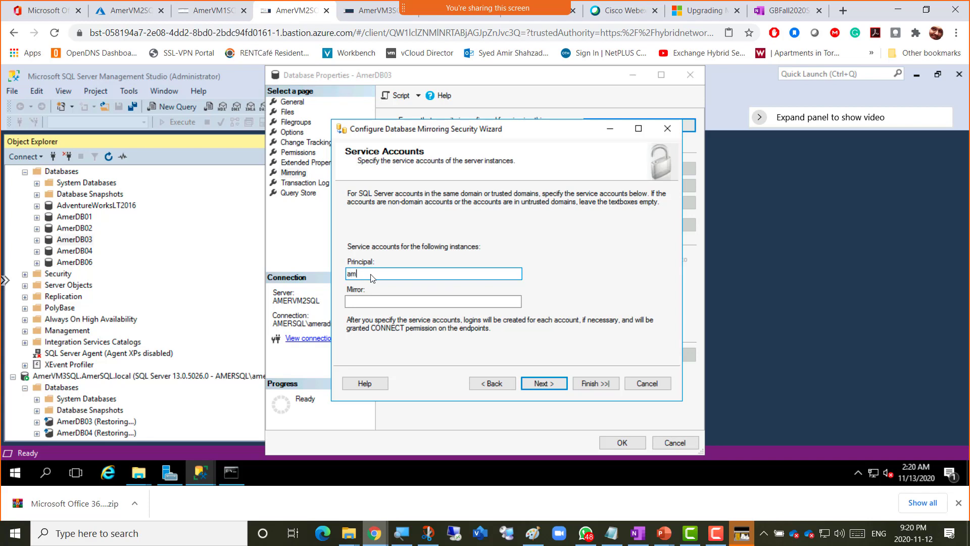
text(amersql\ameradminsql)
double_click(371, 275)
key(ctrl+c)
key(Tab)
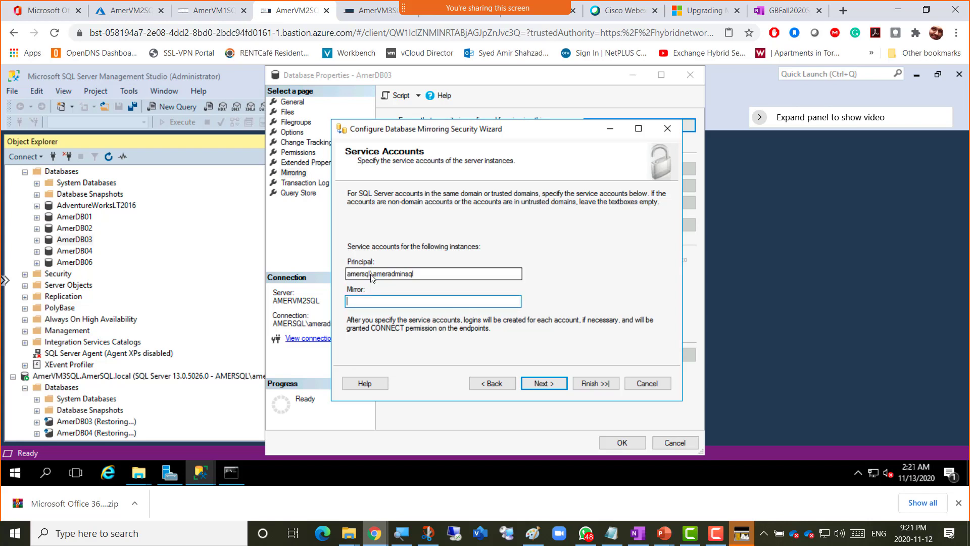
key(ctrl+v)
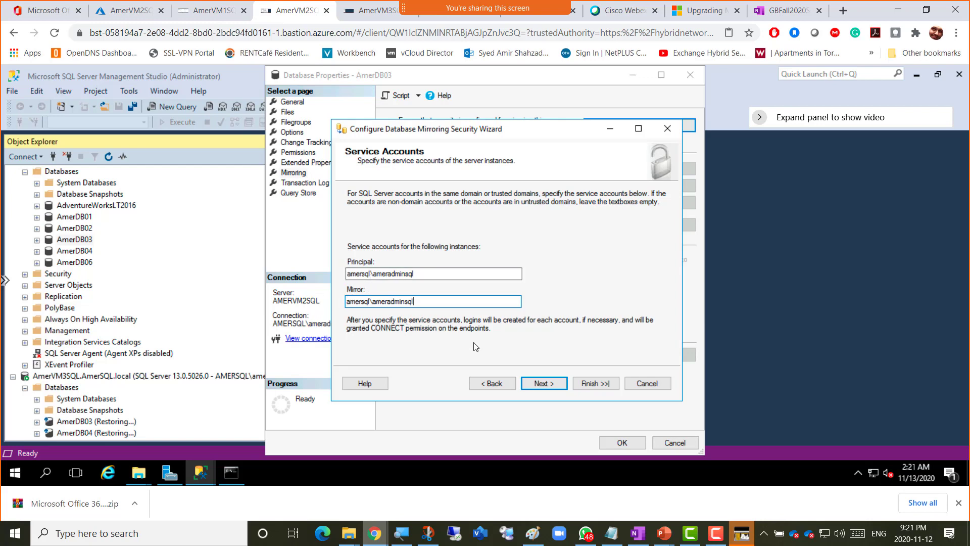
click(543, 384)
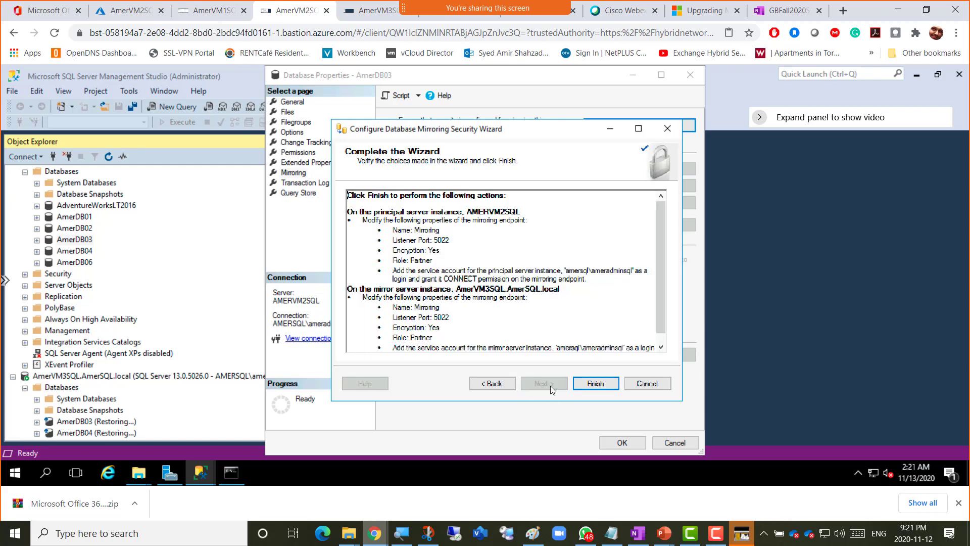
click(592, 384)
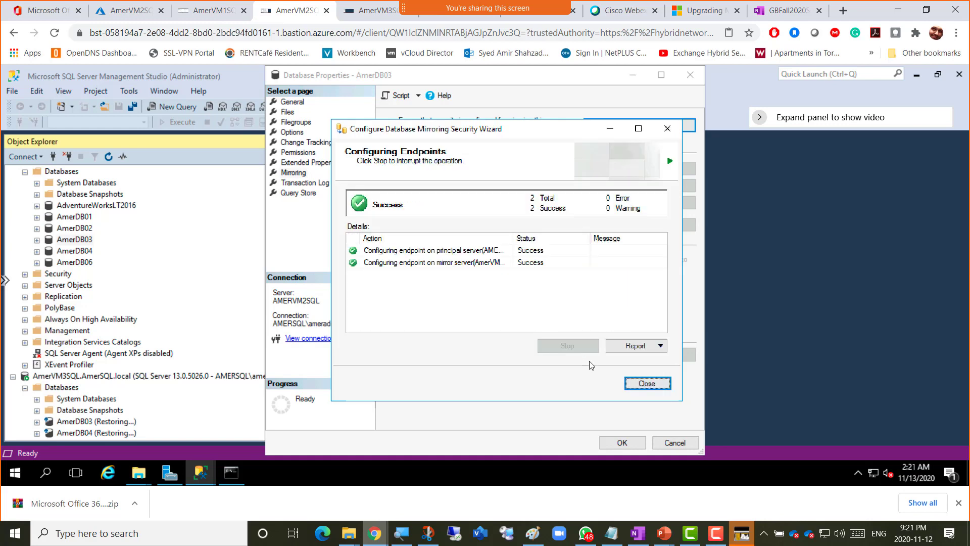
click(645, 383)
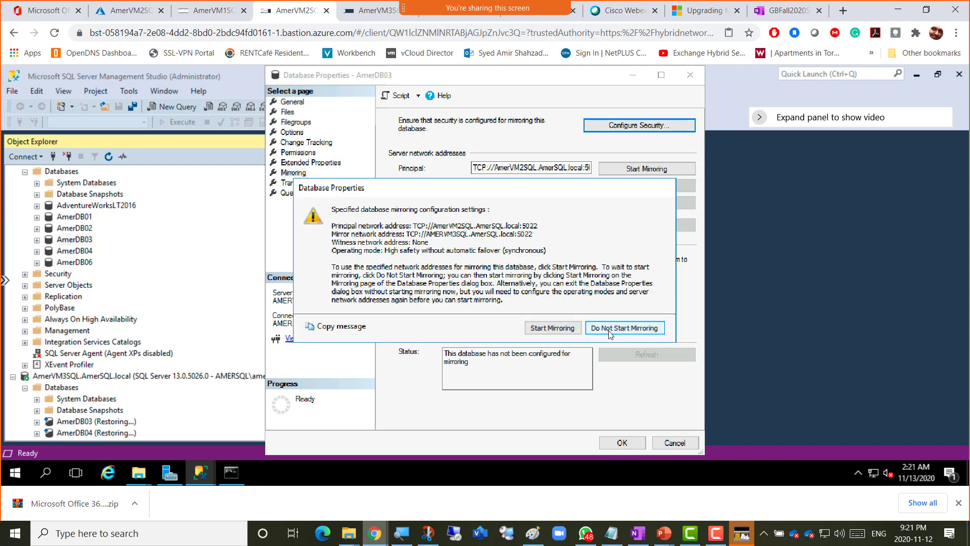
- Try twice to start mirroring AmerDB03, dismissing the errors, and close the database properties
click(549, 329)
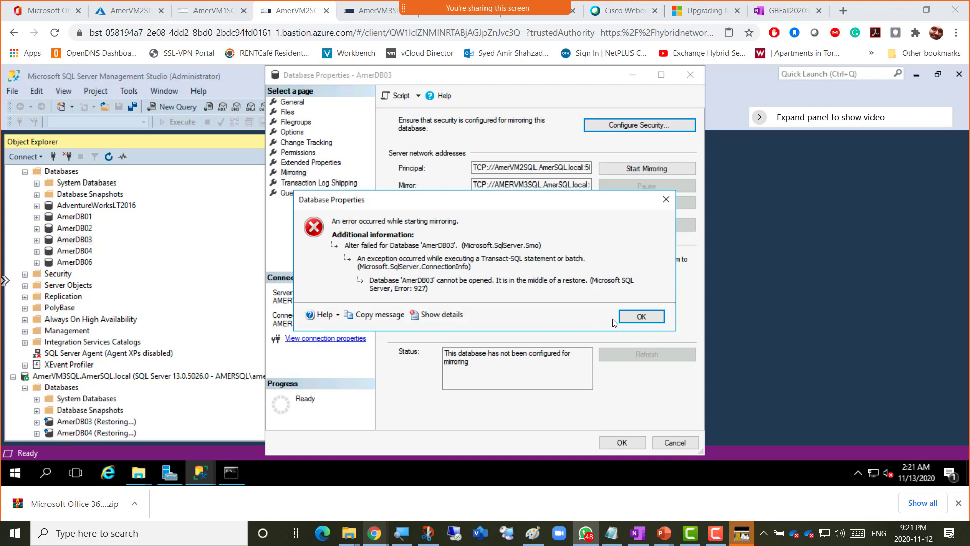
click(629, 316)
click(630, 317)
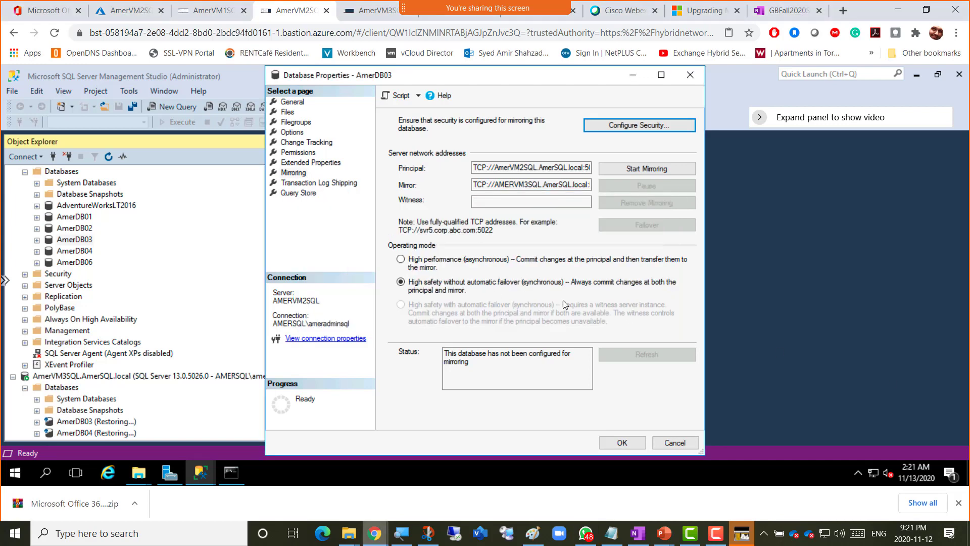
click(653, 168)
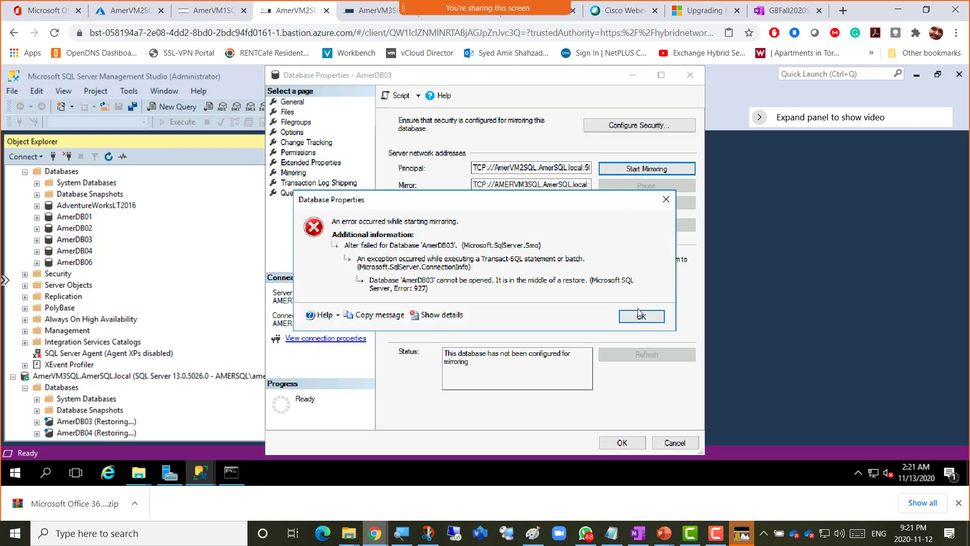
click(641, 316)
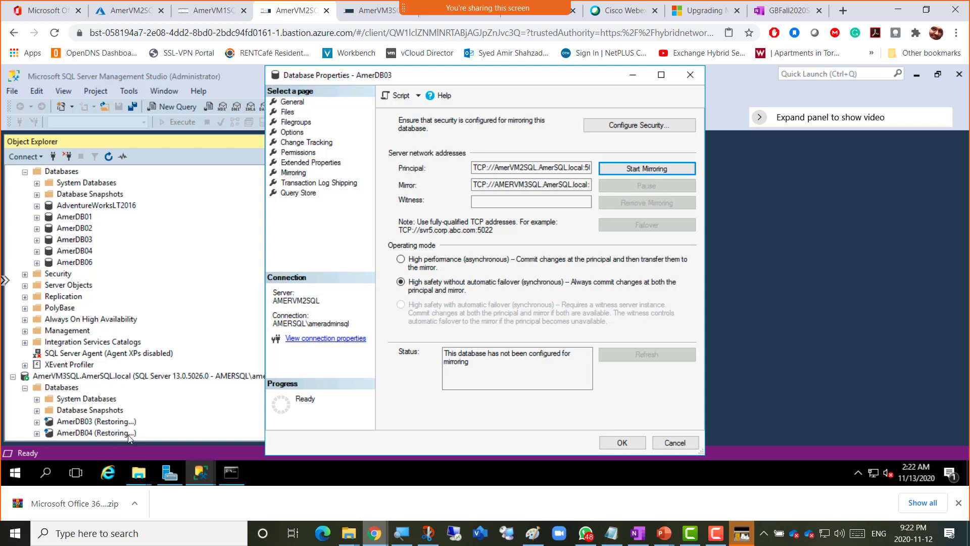
click(622, 443)
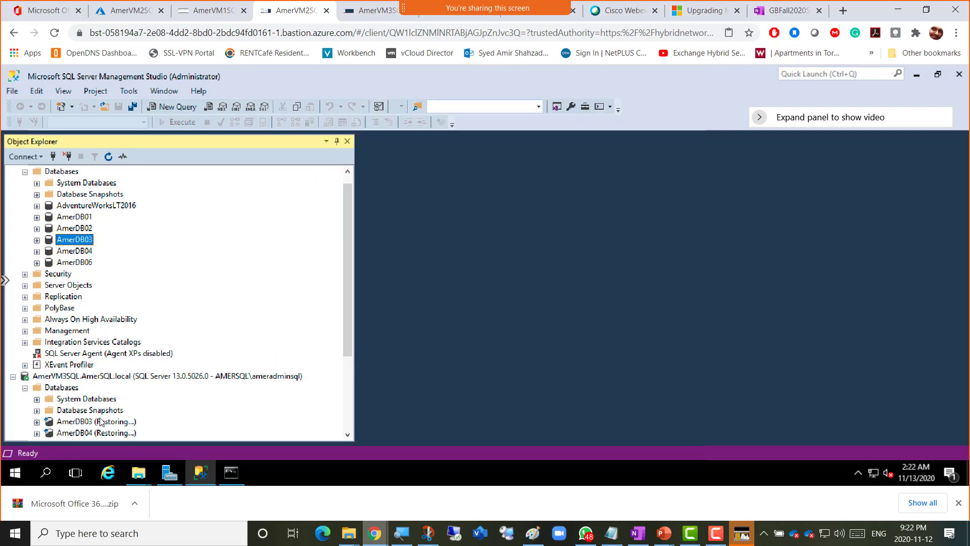
- Open the mirroring settings of AmerDB04 on the AmerVM2SQL server
click(90, 434)
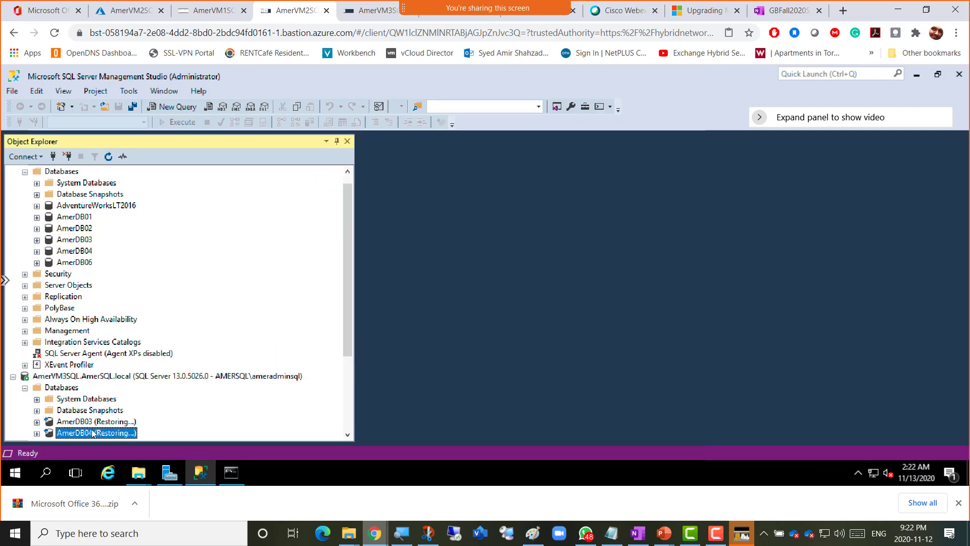
click(86, 253)
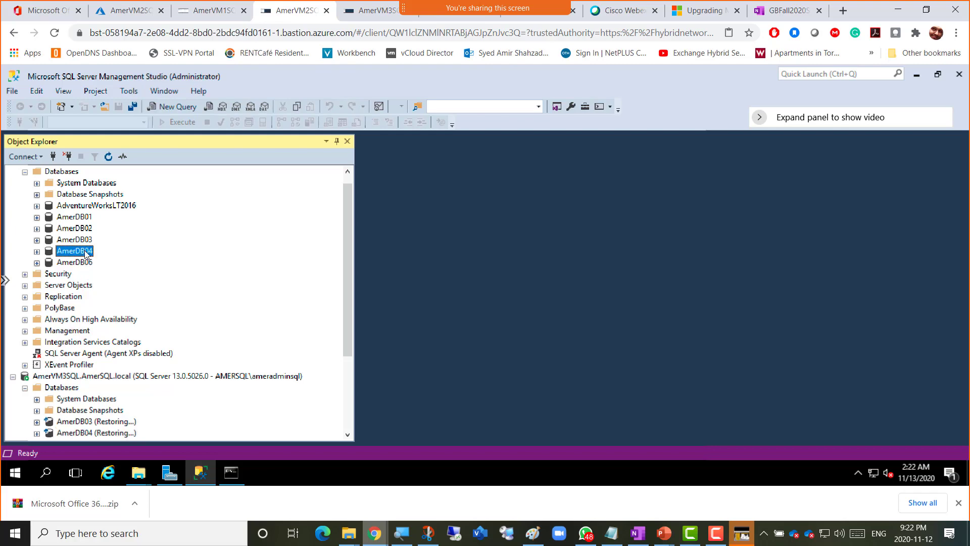
right_click(86, 252)
mouse_move(172, 308)
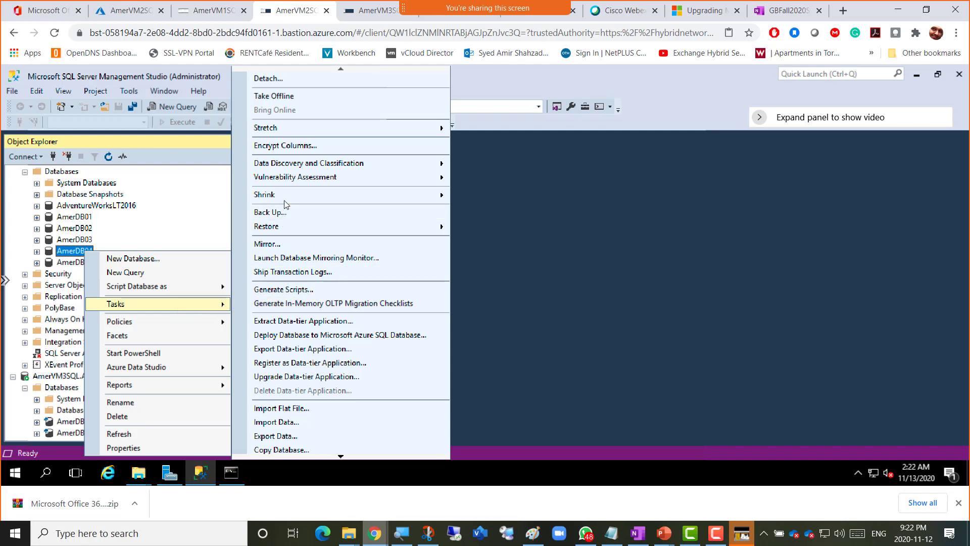
click(286, 241)
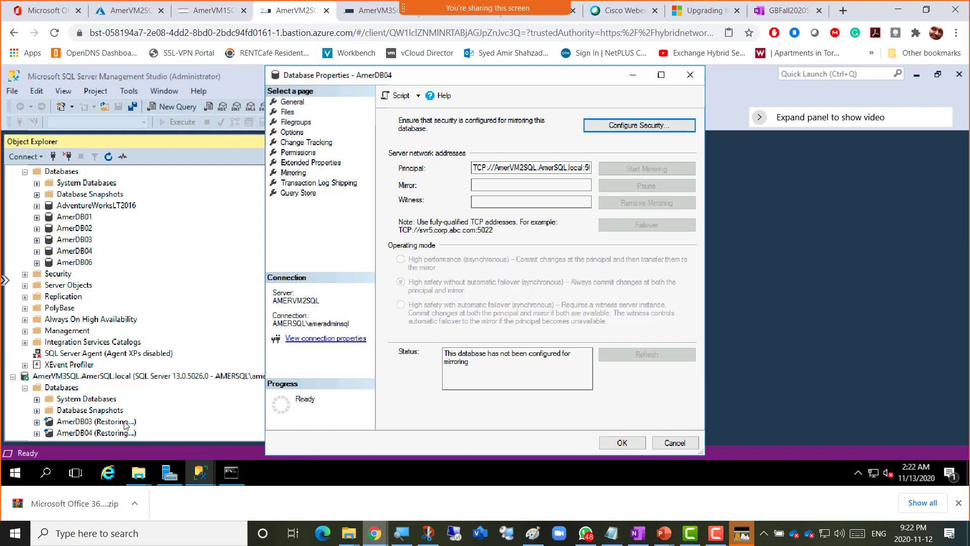
- Configure mirroring security for AmerDB04 without a witness, keeping the principal endpoint settings and connecting to AmerVM3SQL.AmerSQL.local as the mirror
click(633, 131)
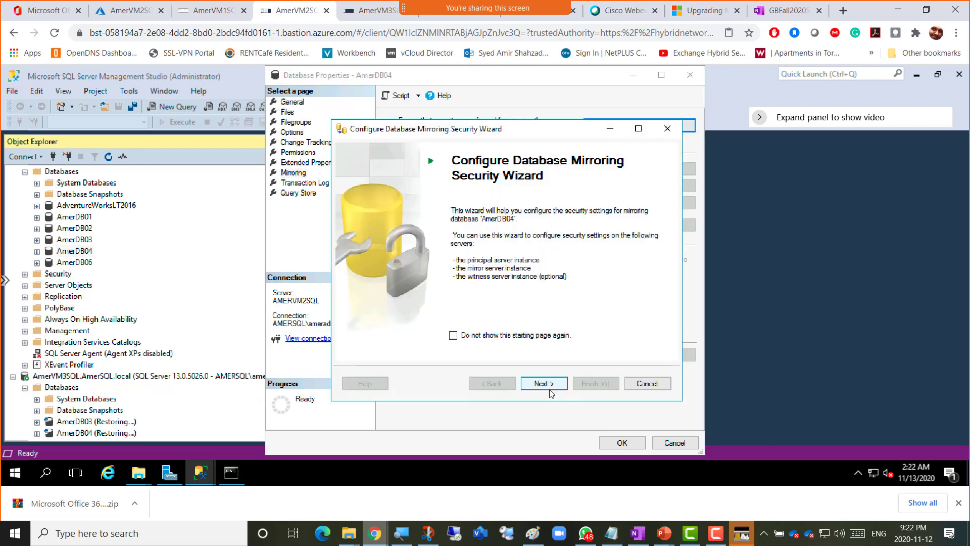
click(549, 385)
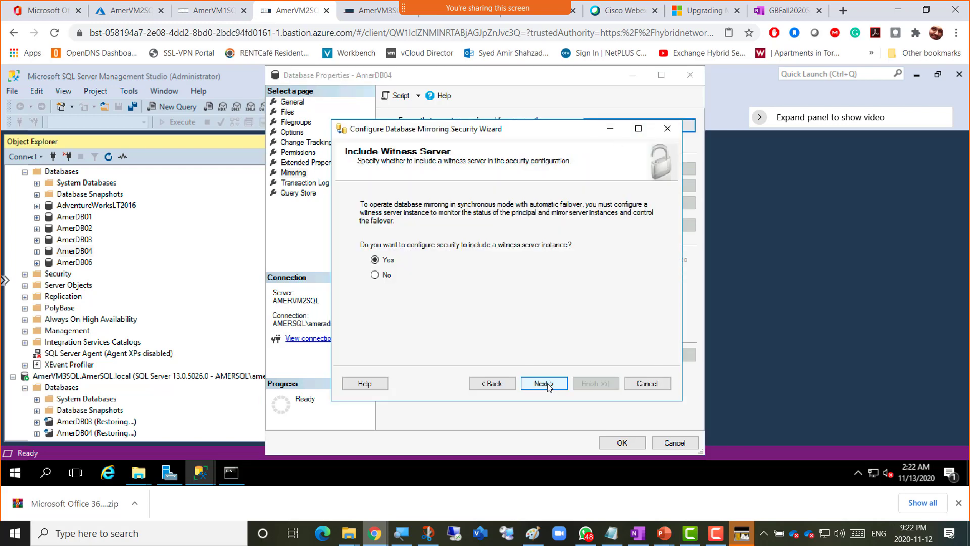
click(374, 275)
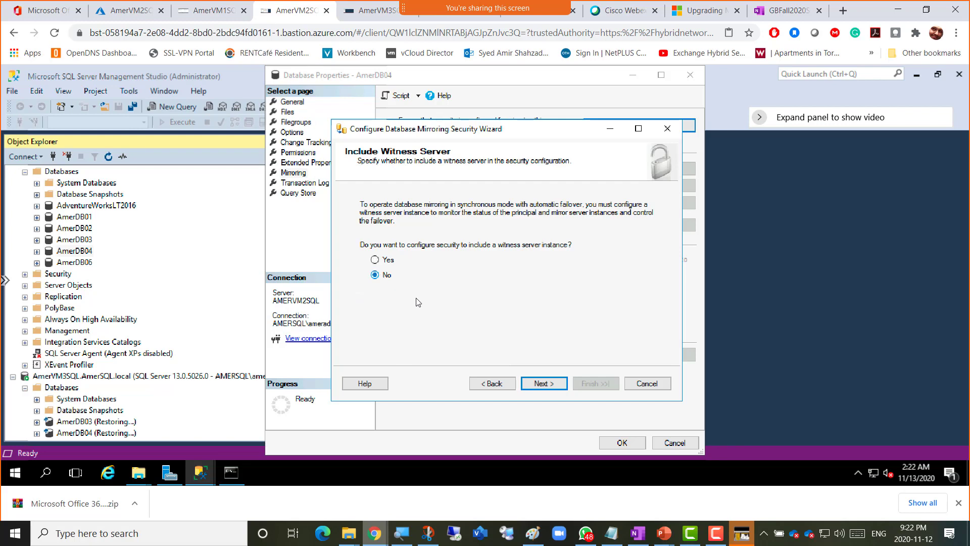
click(542, 385)
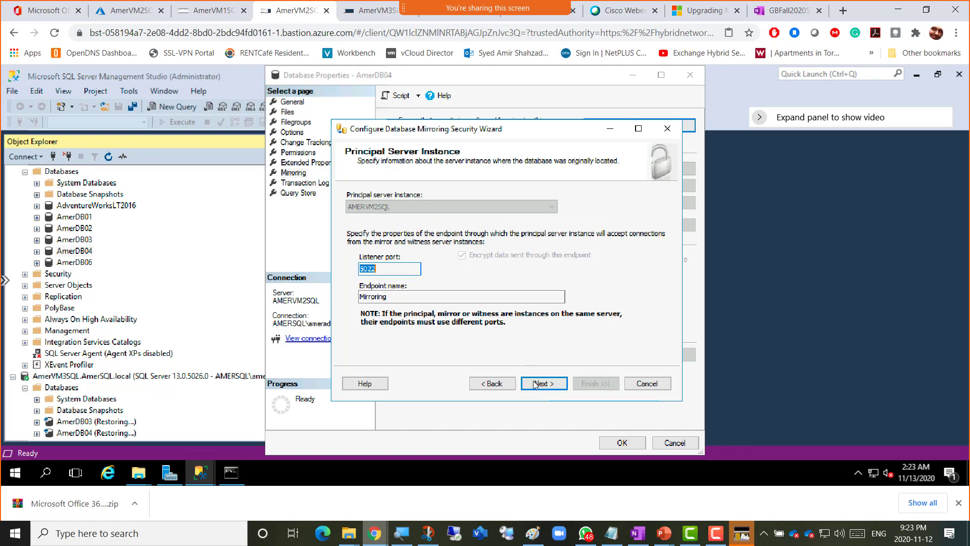
click(541, 384)
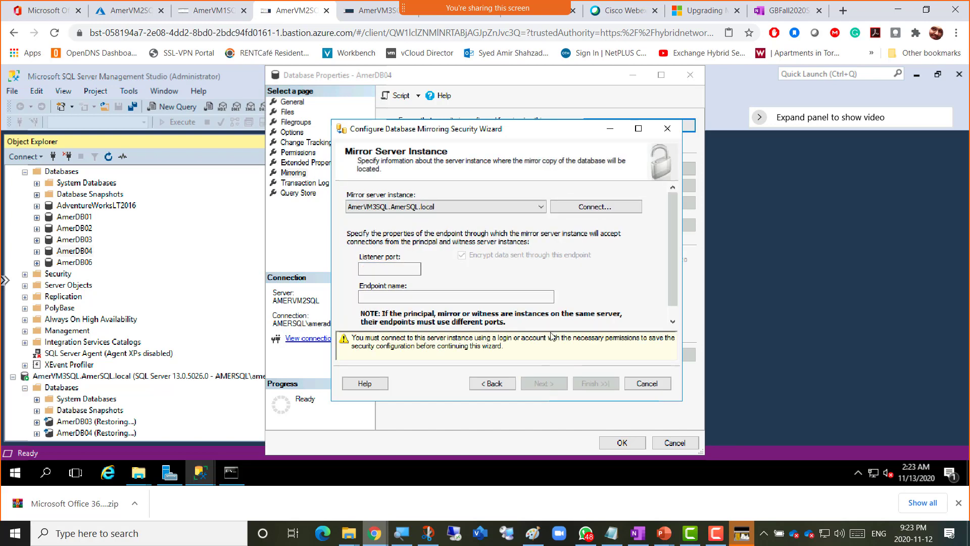
click(581, 210)
click(488, 283)
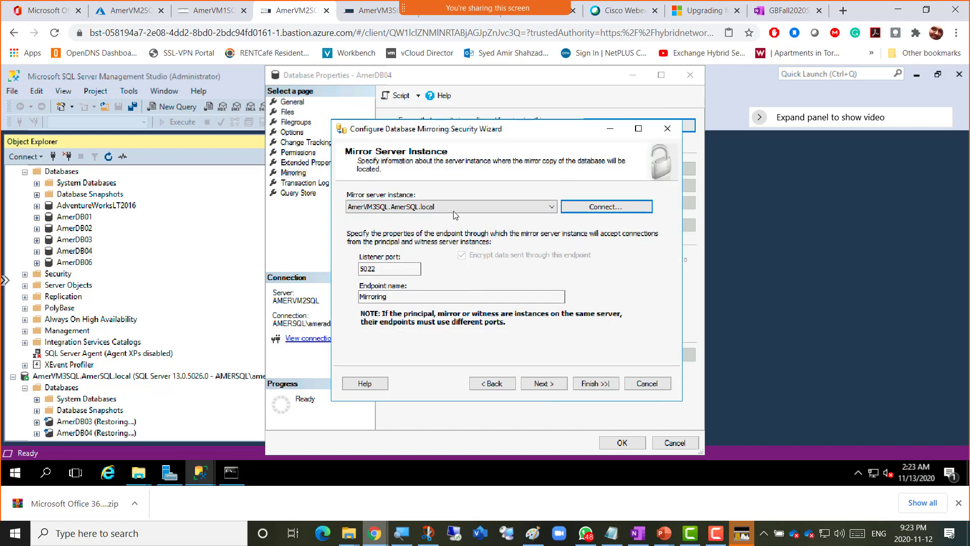
click(543, 384)
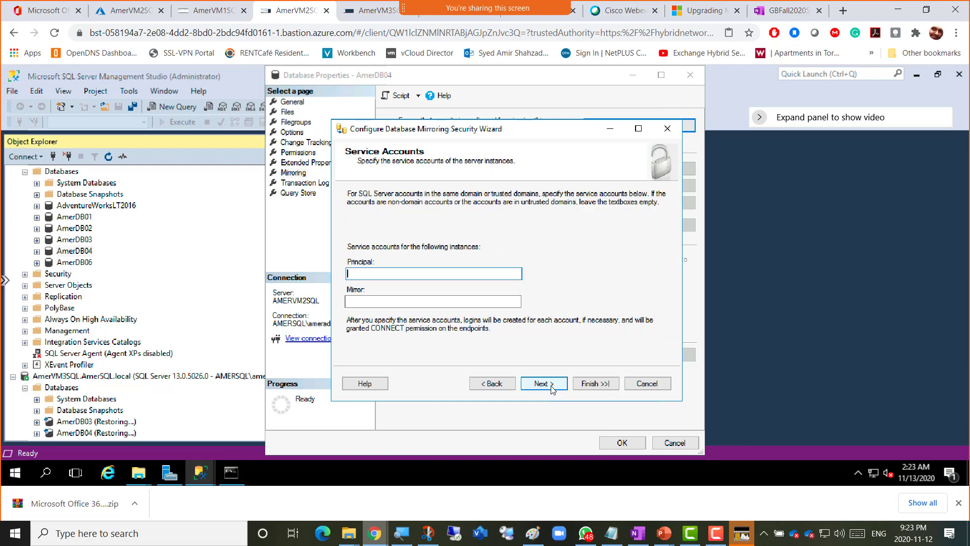
- Enter amersql\ameradminsql as the principal and mirror service account for AmerDB04, and complete the endpoint configuration
text(amersql\ameradminsql)
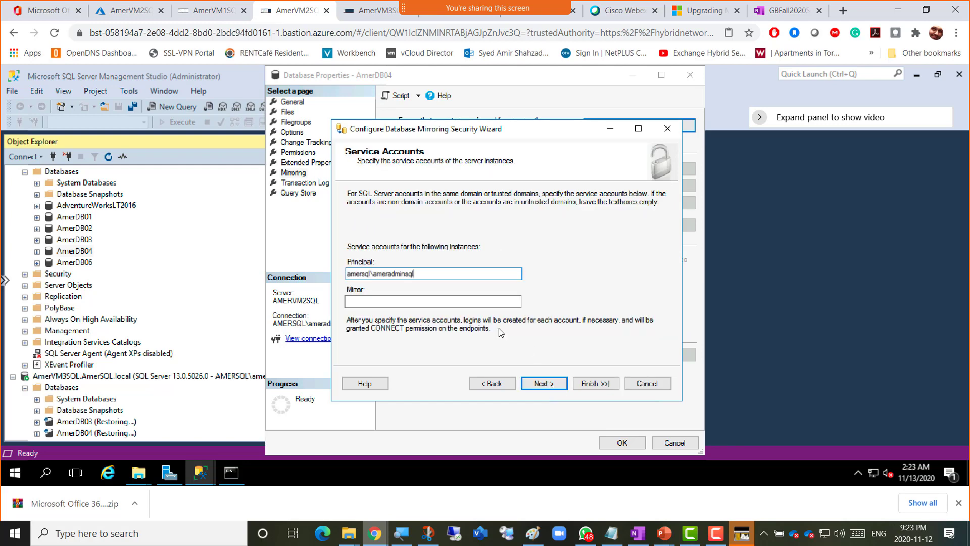
click(405, 301)
text(amersql\ameradminsql)
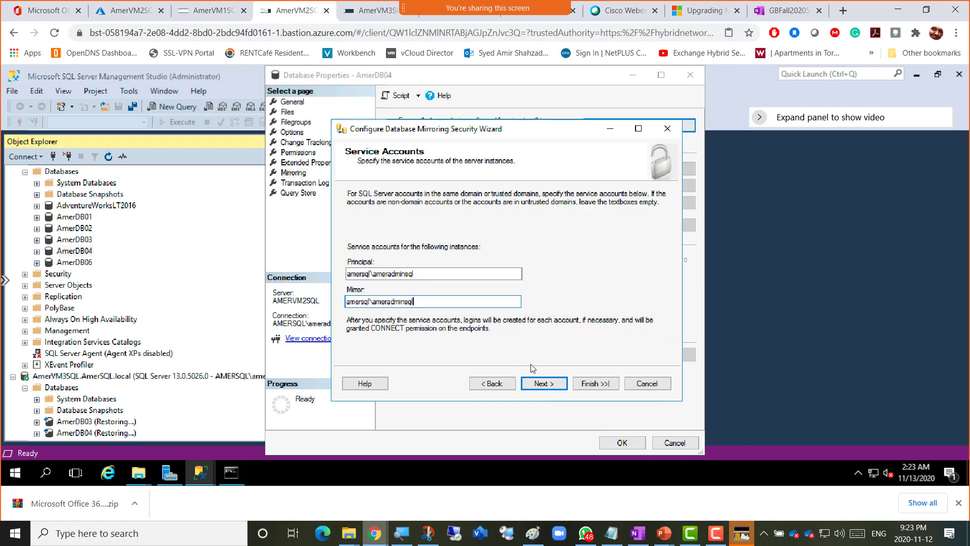
click(543, 385)
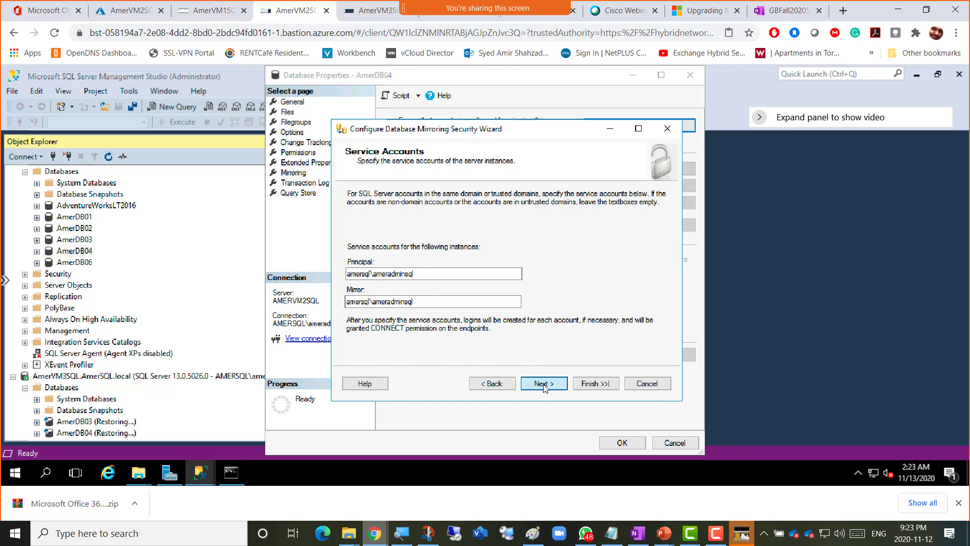
click(612, 388)
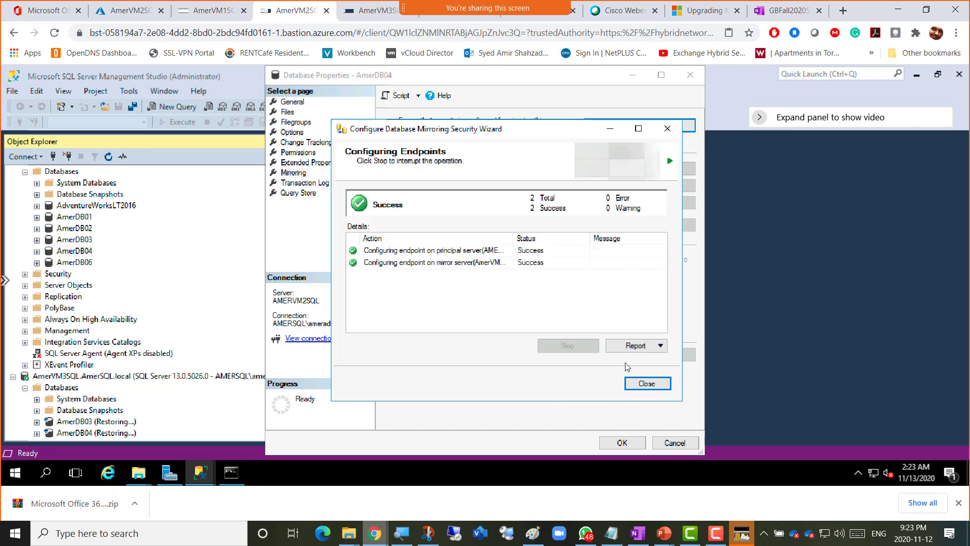
click(647, 384)
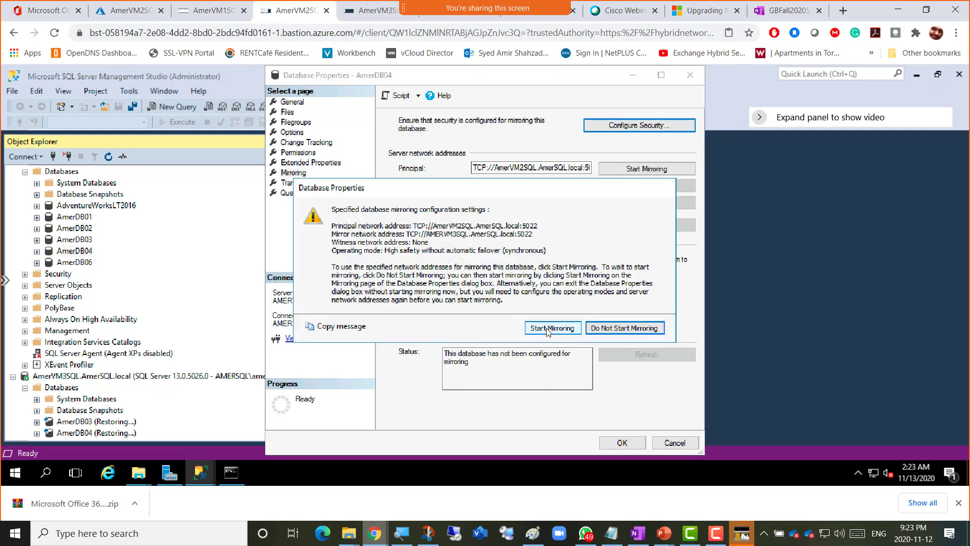
- Try to start mirroring AmerDB04, then switch the operating mode to High performance (asynchronous) and try again, dismissing the errors
click(548, 328)
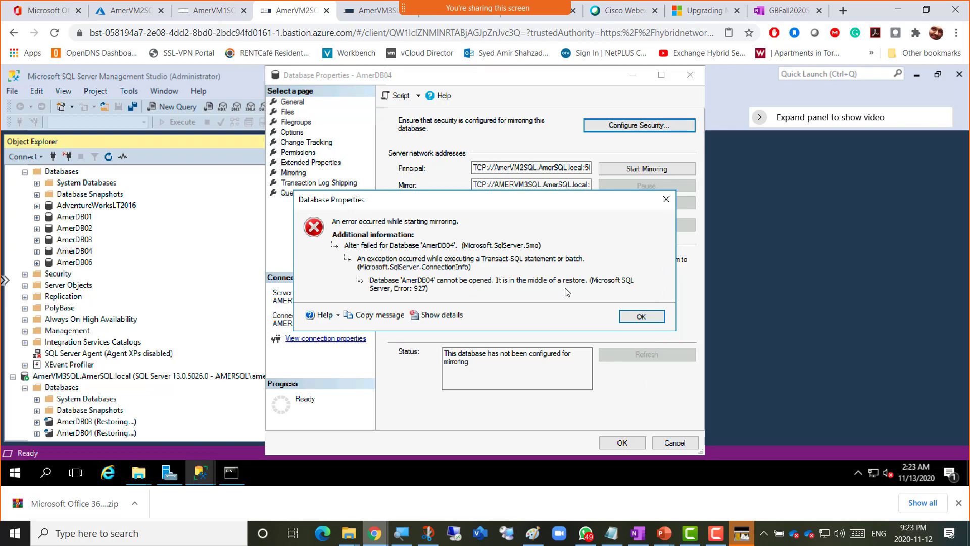
click(642, 317)
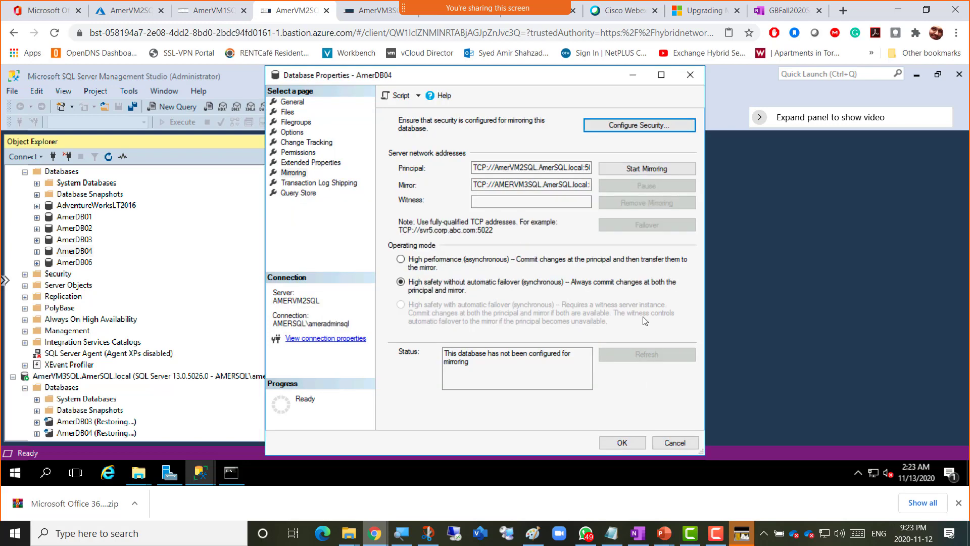
click(509, 264)
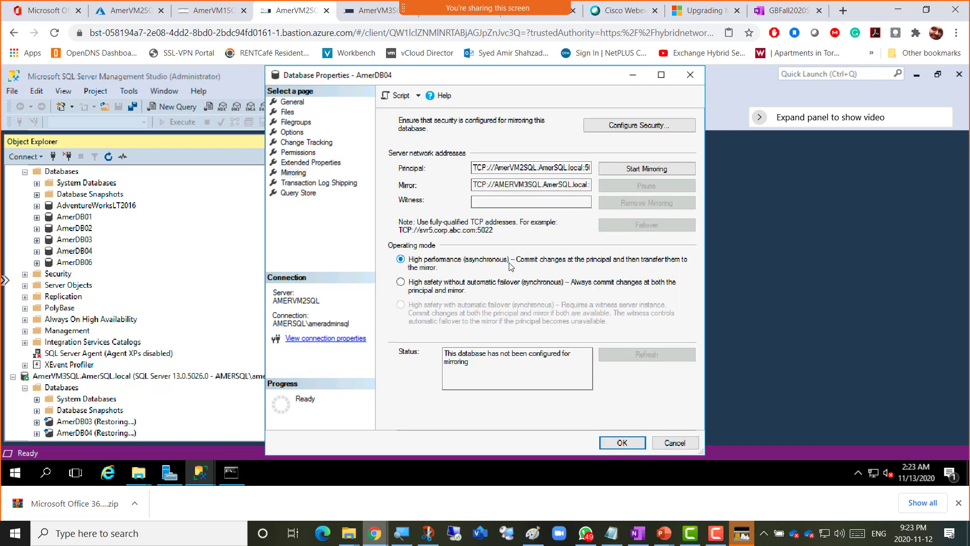
click(640, 170)
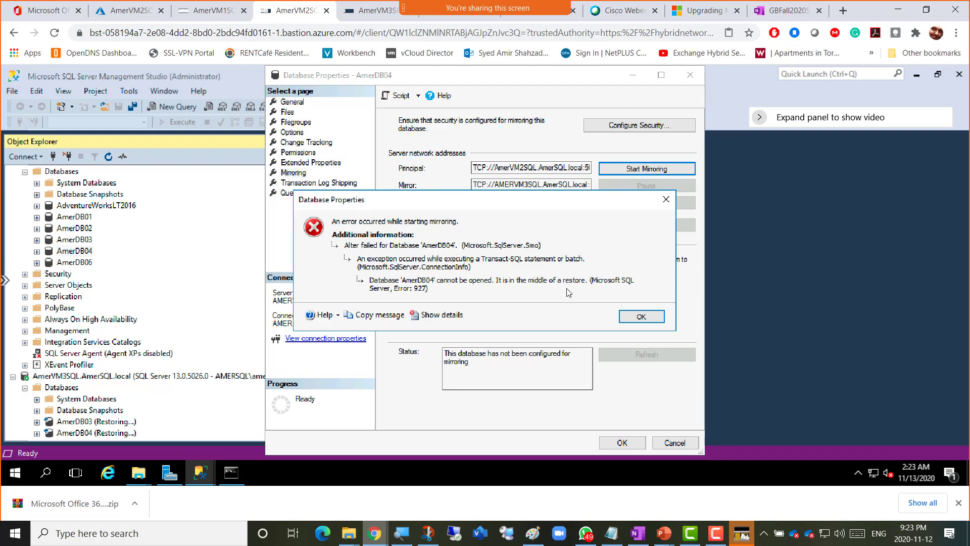
click(641, 316)
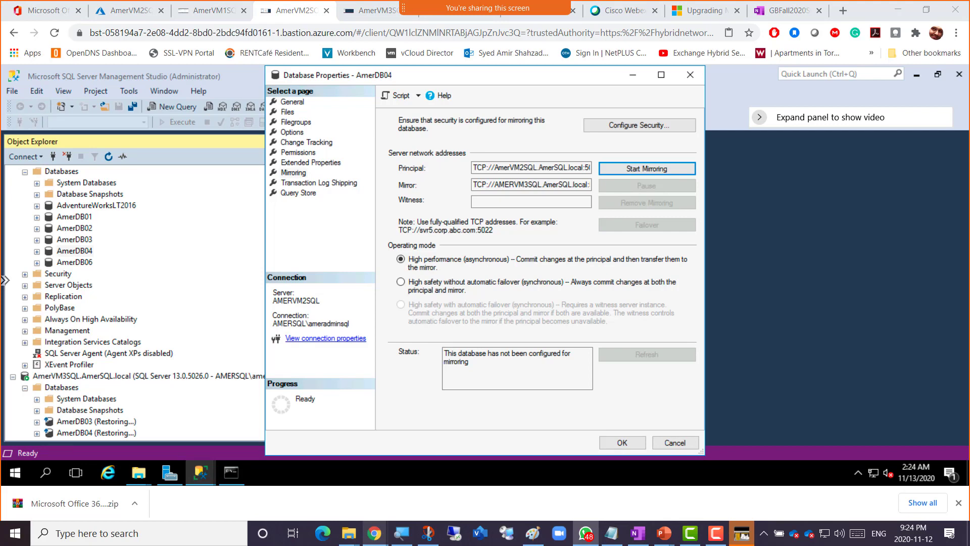
- Examine the shared mirroring error screenshot in WhatsApp at a larger size, and return to the AmerDB04 properties
drag(969, 15, 445, 2)
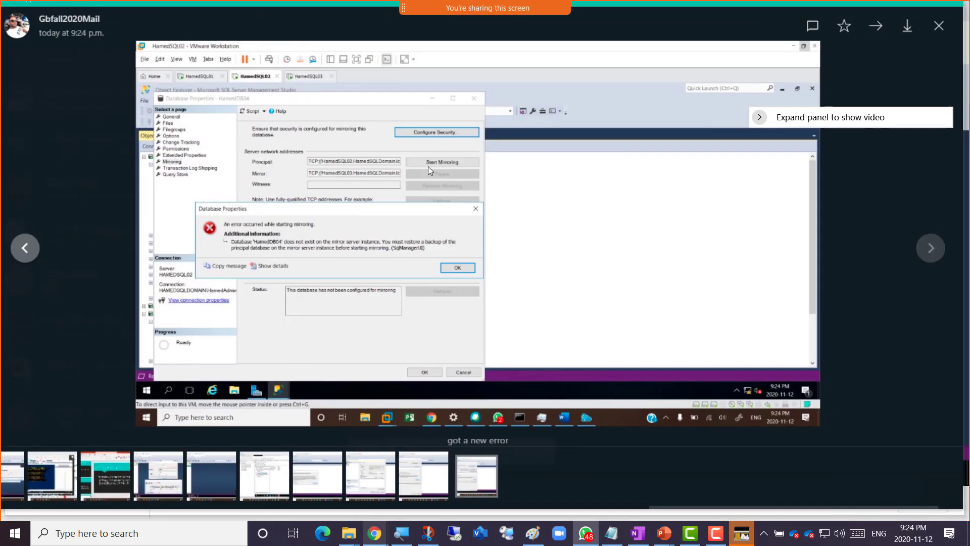
click(328, 256)
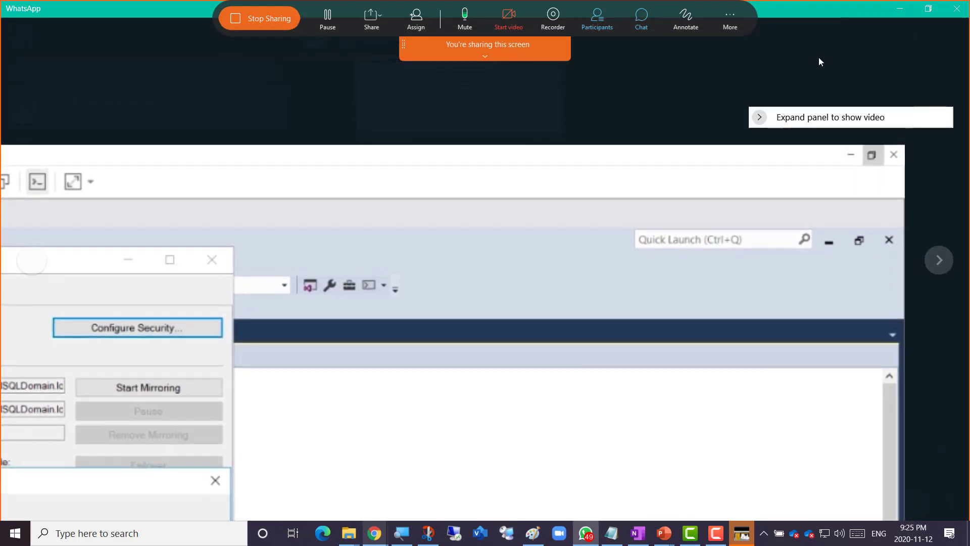
double_click(820, 5)
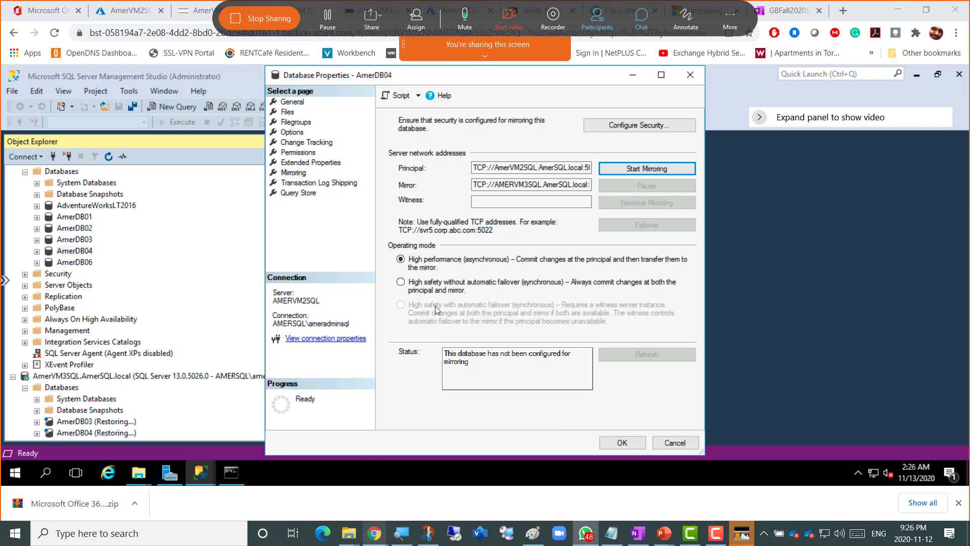
- Try twice more to start mirroring AmerDB04 in High performance mode, dismissing each error
click(635, 171)
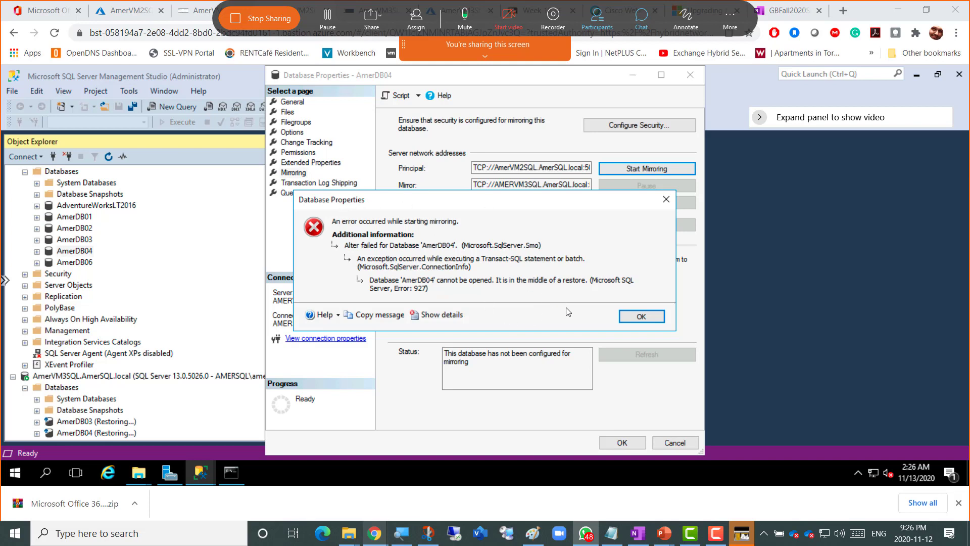
click(640, 317)
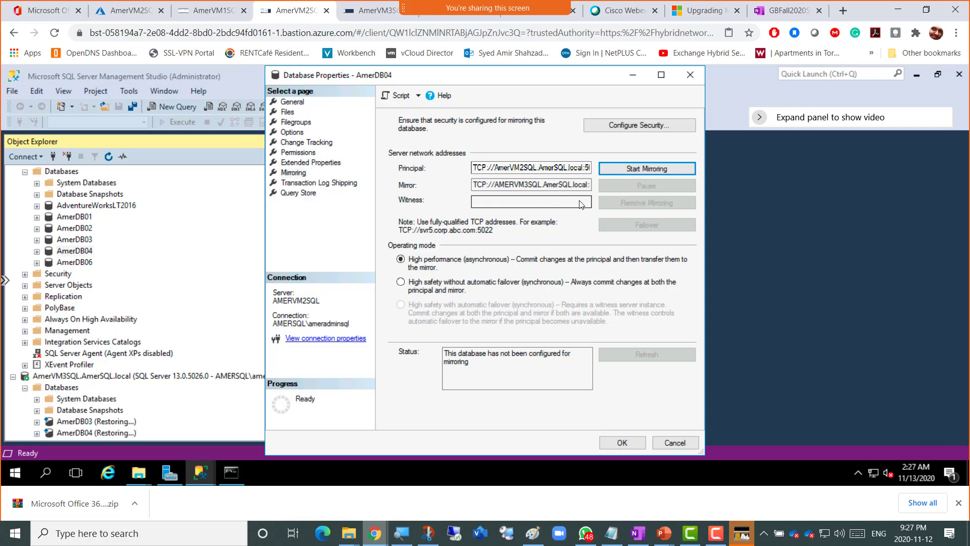
click(628, 171)
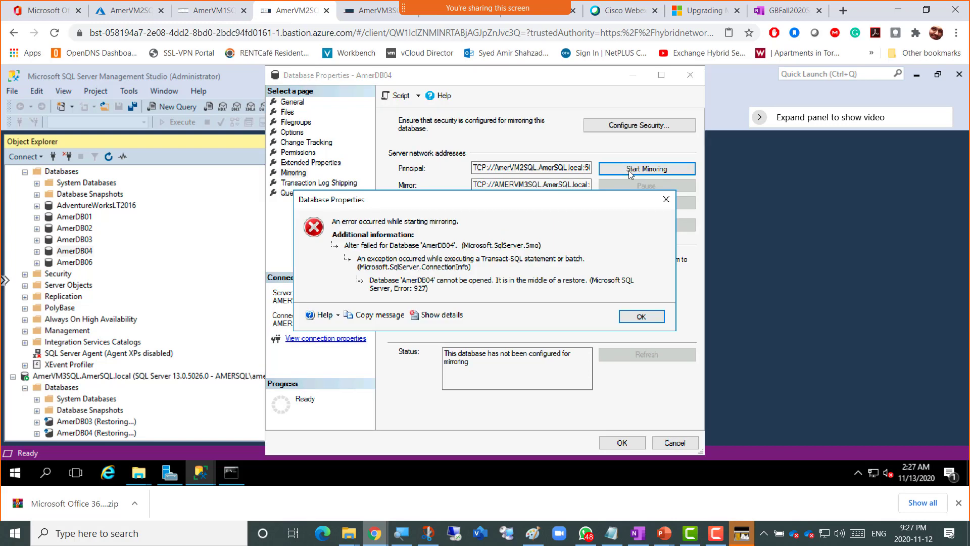
click(642, 318)
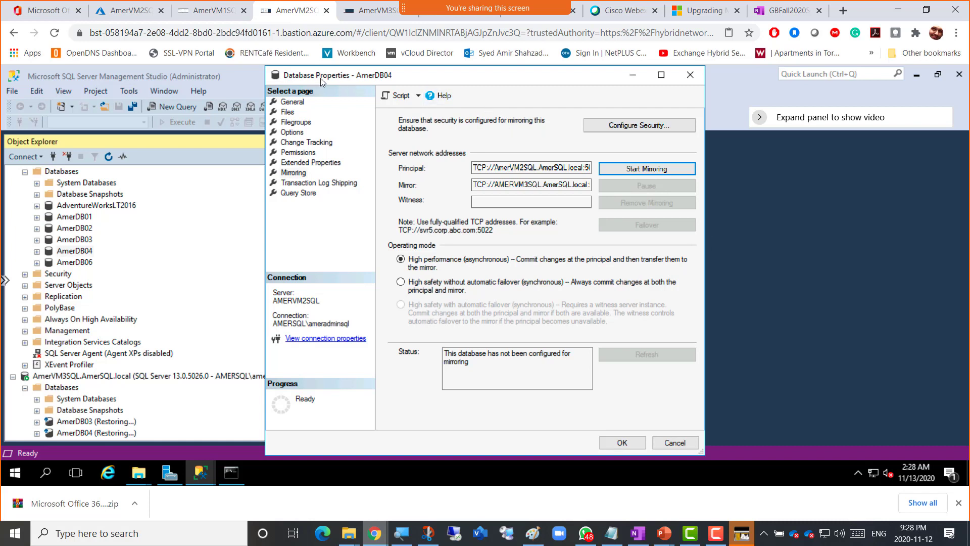
click(714, 536)
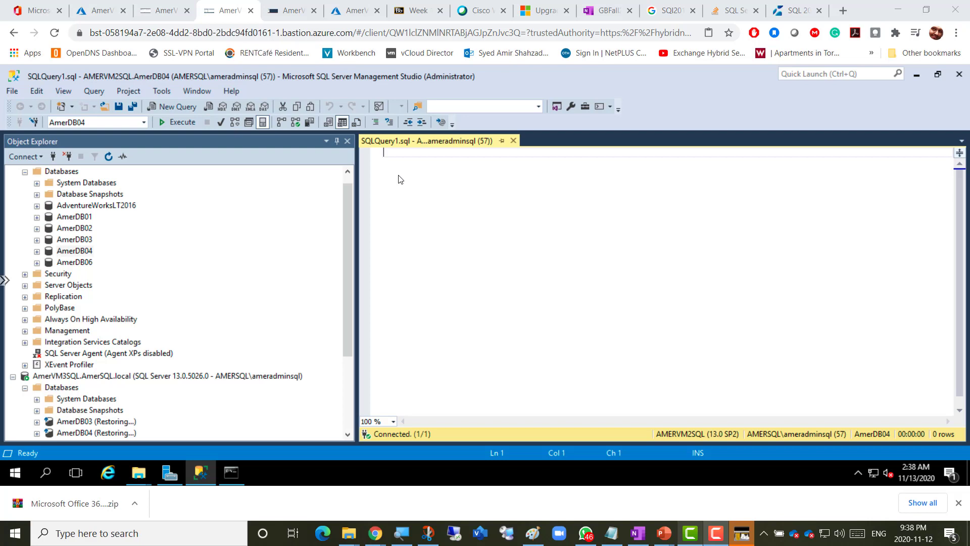
- Open a new query on AmerDB04 on the principal server and paste the copied ALTER DATABASE SET PARTNER statement
click(83, 255)
right_click(84, 255)
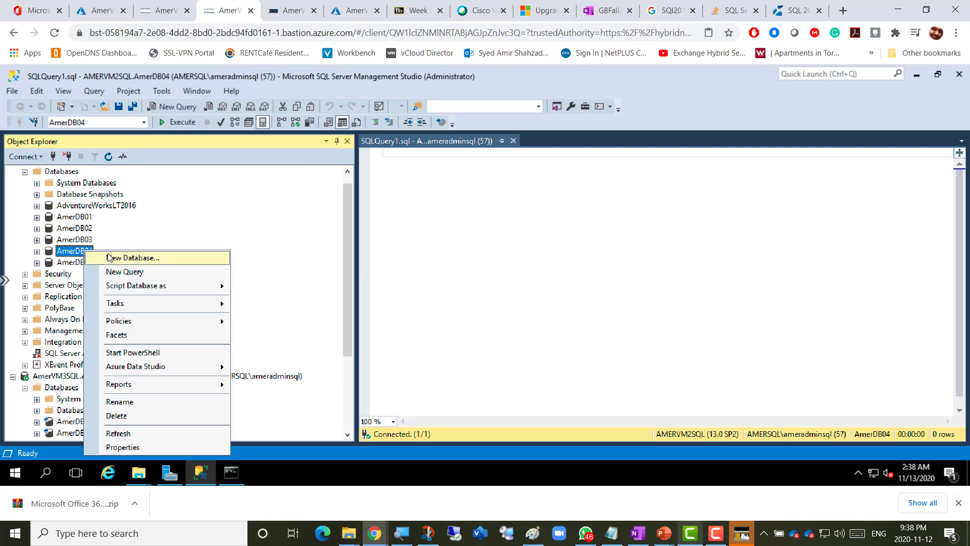
click(129, 274)
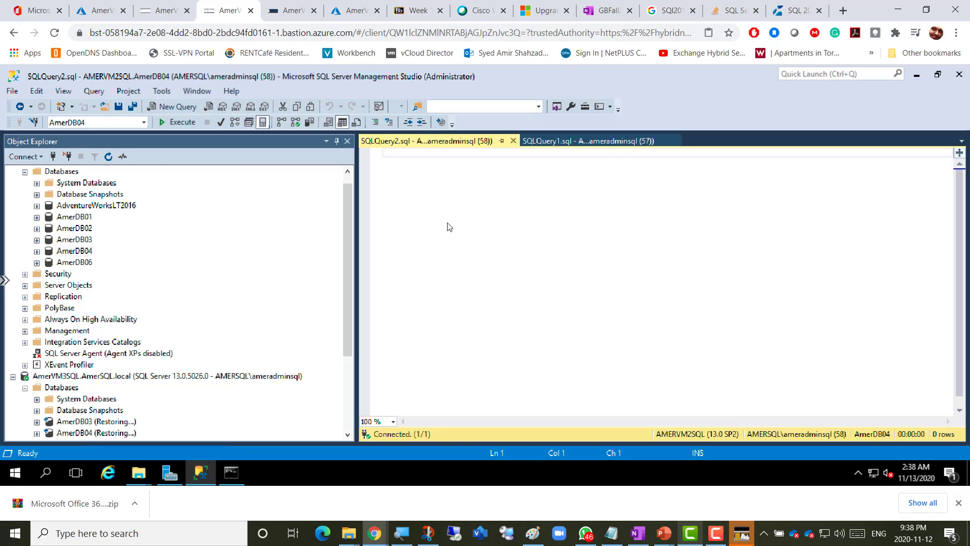
right_click(395, 155)
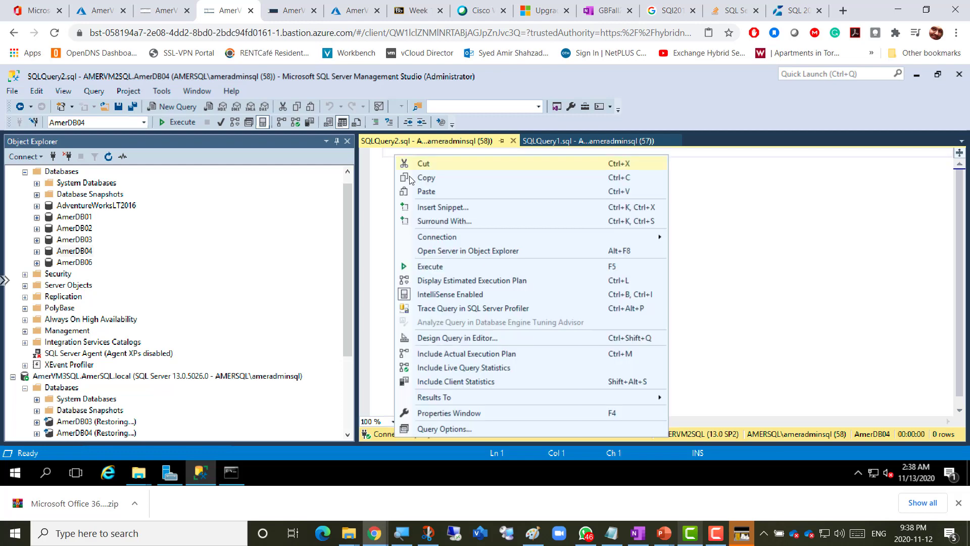
click(425, 192)
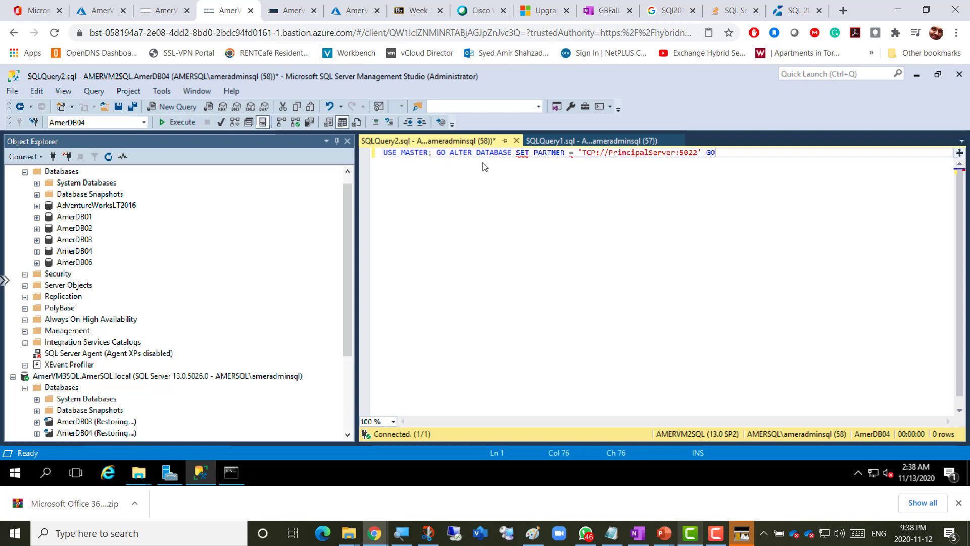
- Replace PrincipalServer with AmerVm2Sql in the partner address, keeping port 5022, and execute the query
click(675, 153)
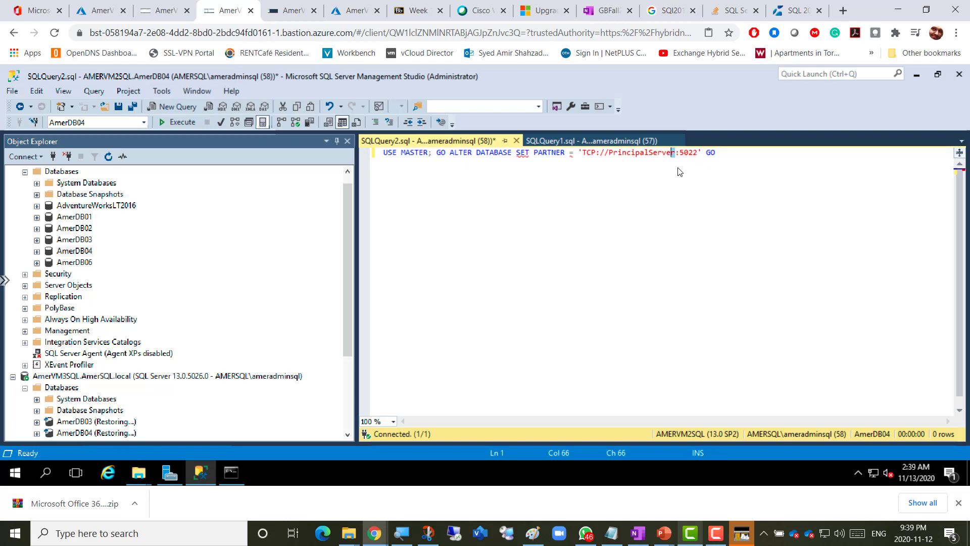
key(shift+Left)
key(shift+Left)
key(shift+Left)
key(shift+Left)
key(shift+Left)
key(shift+Left)
key(shift+Left)
key(shift+Left)
key(shift+Left)
key(shift+Left)
key(shift+Left)
key(shift+Left)
key(shift+Left)
key(shift+Left)
key(shift+Left)
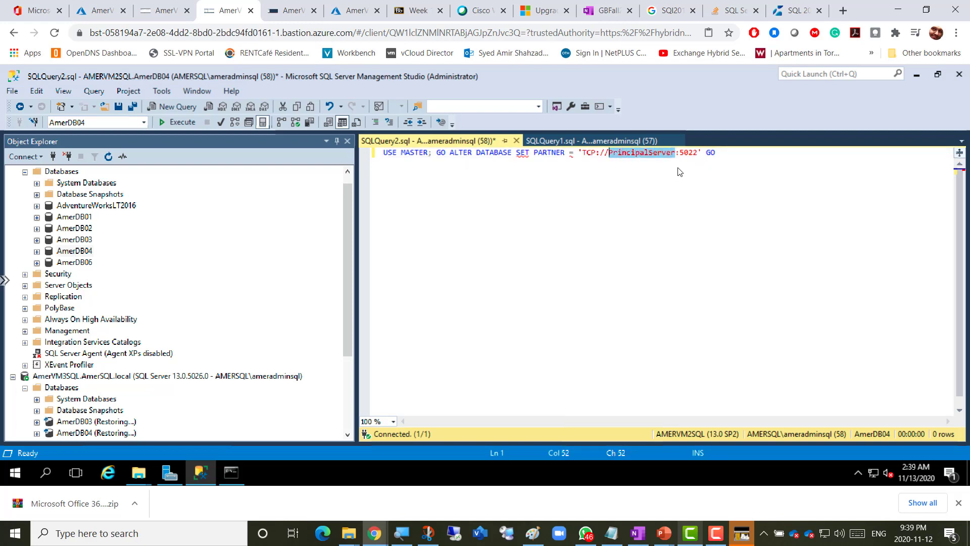
text(Amer)
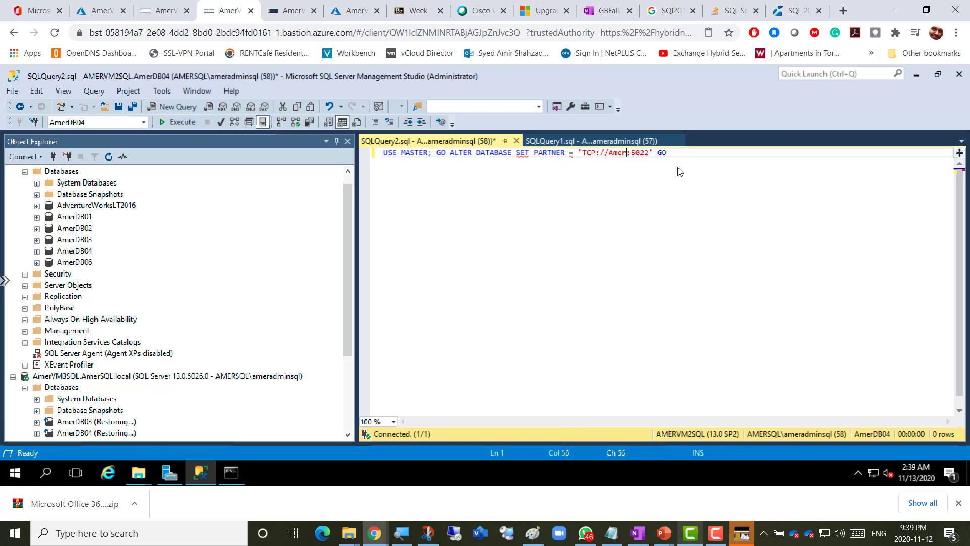
text(Vm2Sql.amer)
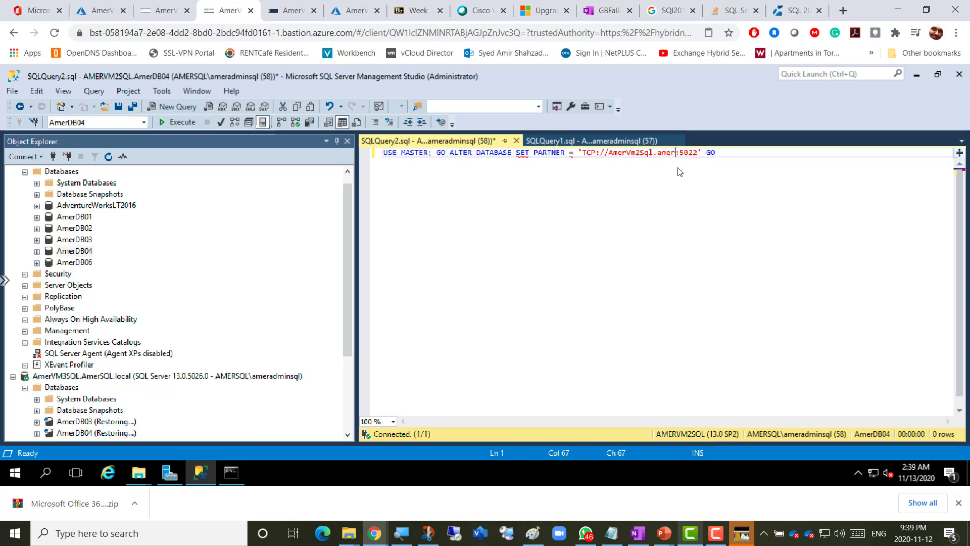
key(BackSpace)
key(BackSpace)
key(BackSpace)
key(BackSpace)
key(BackSpace)
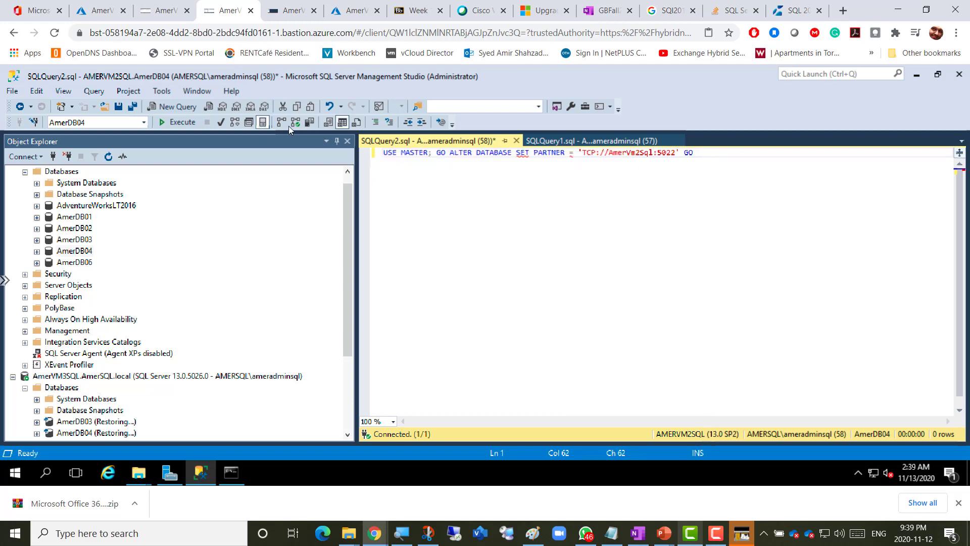
click(178, 123)
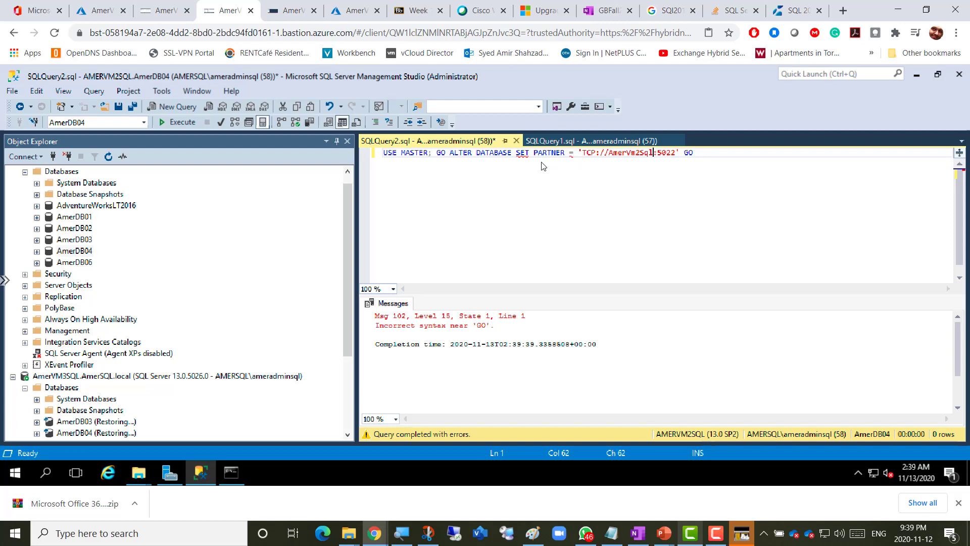
- Open a new query on AmerDB04 on the principal server and paste the ALTER DATABASE SET PARTNER template with its mirror server, domain and port placeholders
mouse_move(523, 160)
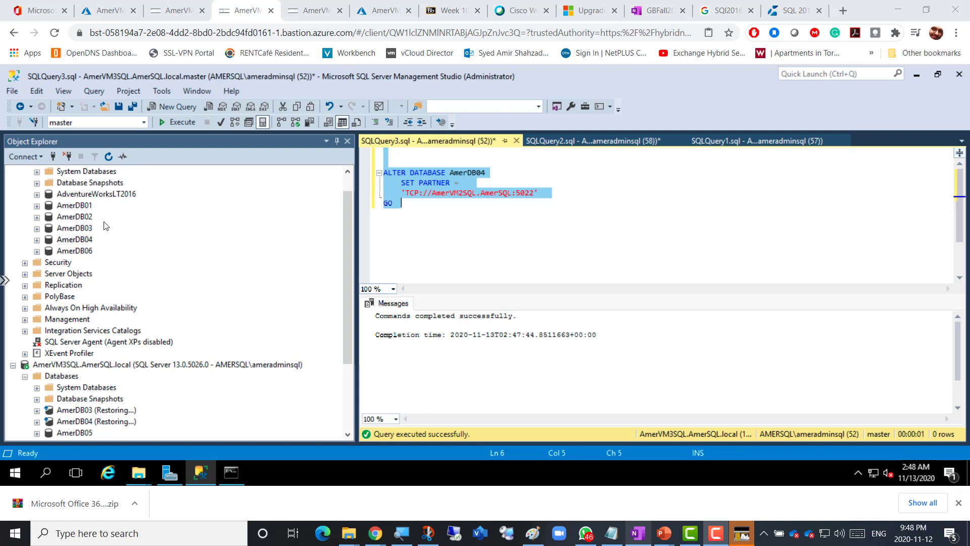
right_click(86, 422)
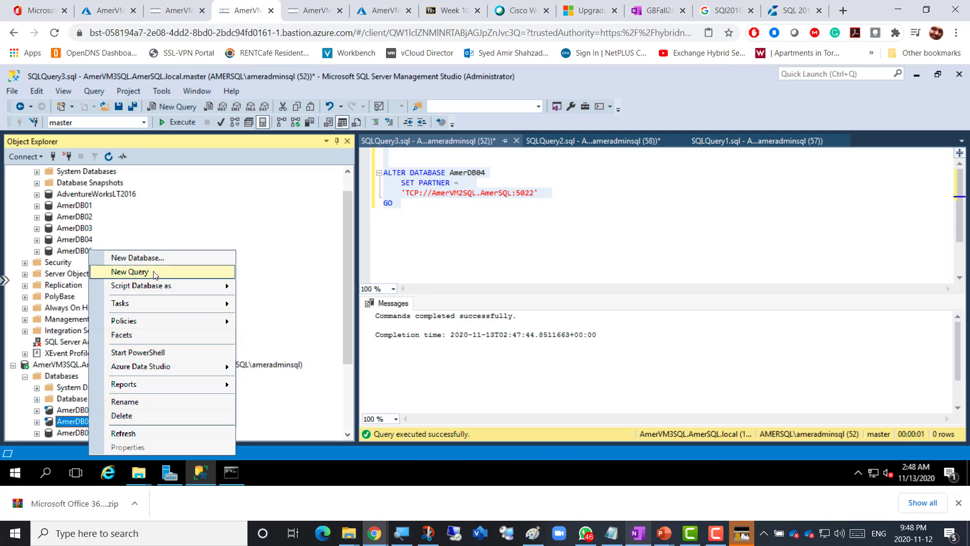
click(80, 425)
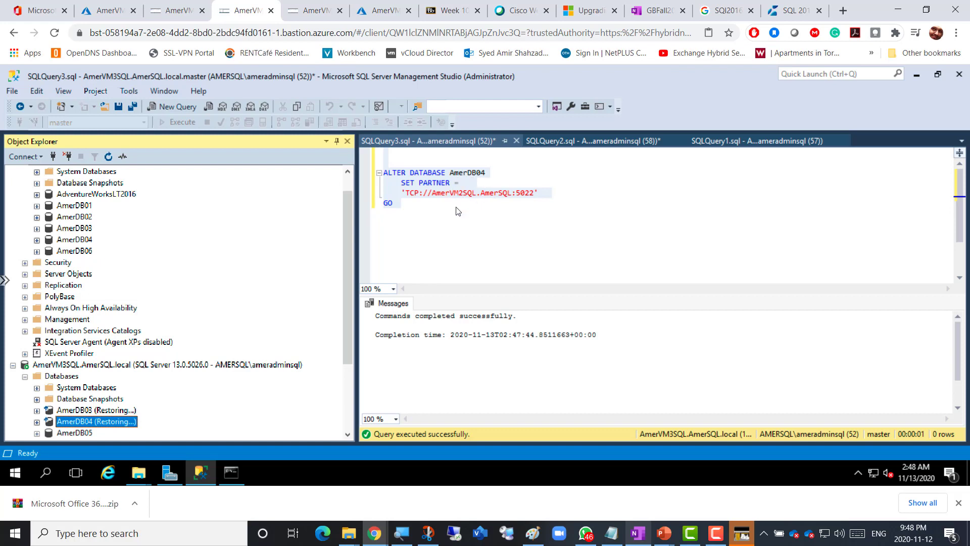
click(74, 239)
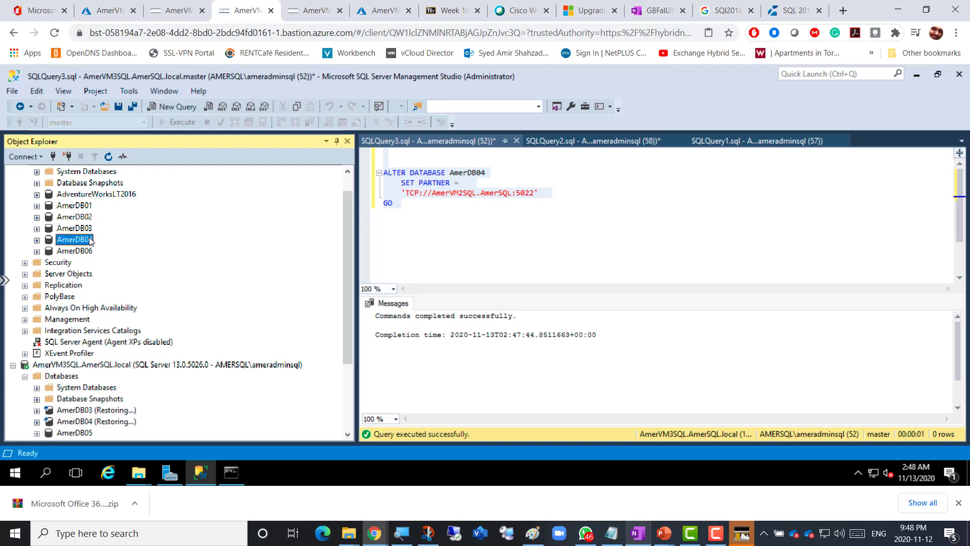
right_click(90, 241)
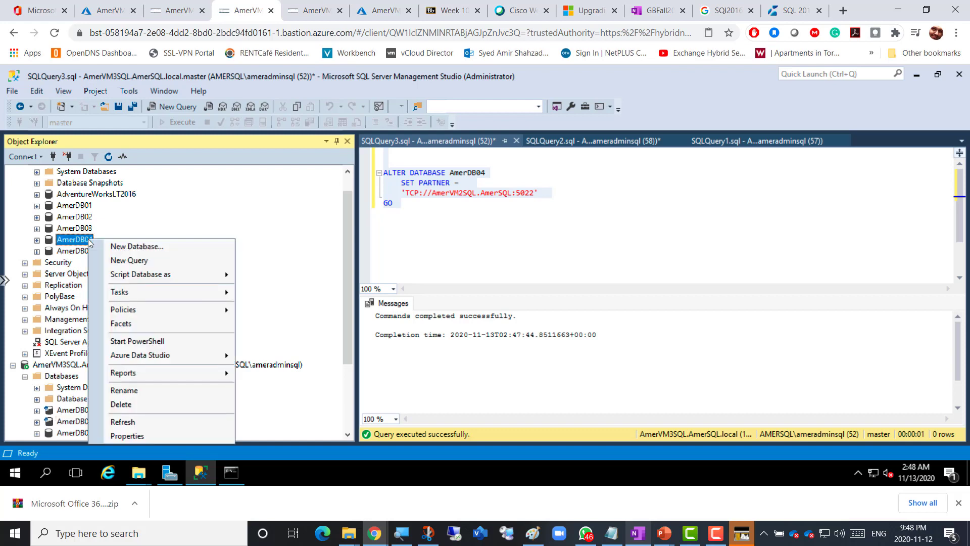
click(126, 261)
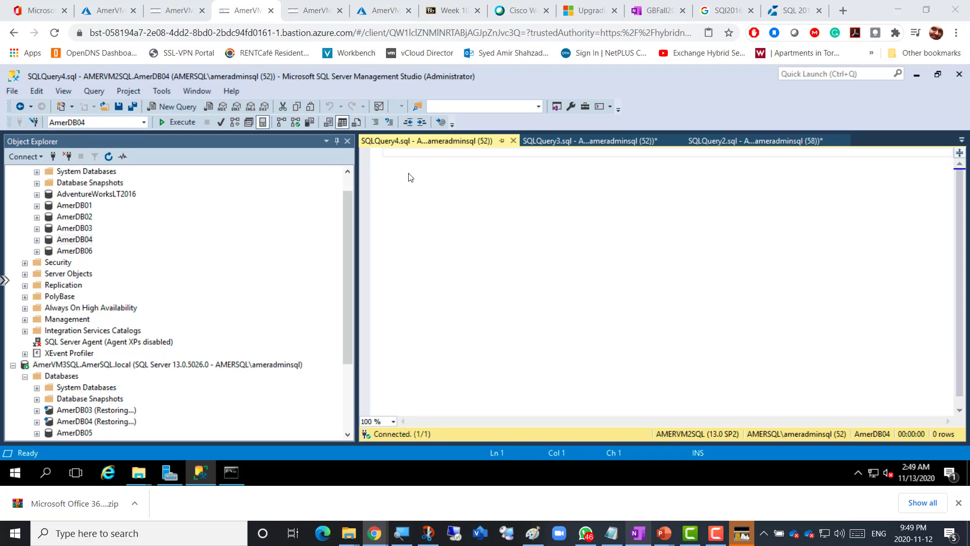
click(392, 159)
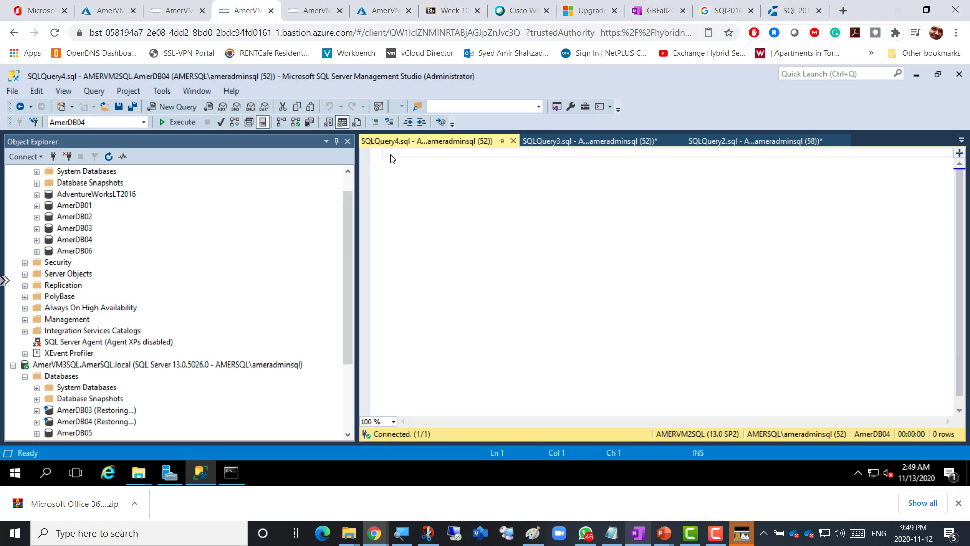
text(ALTER DATABASE <Database Name>     SET PARTNER =     'TCP://<Your Mirror Server>.<Domain>:<Mirroring Port>' GO)
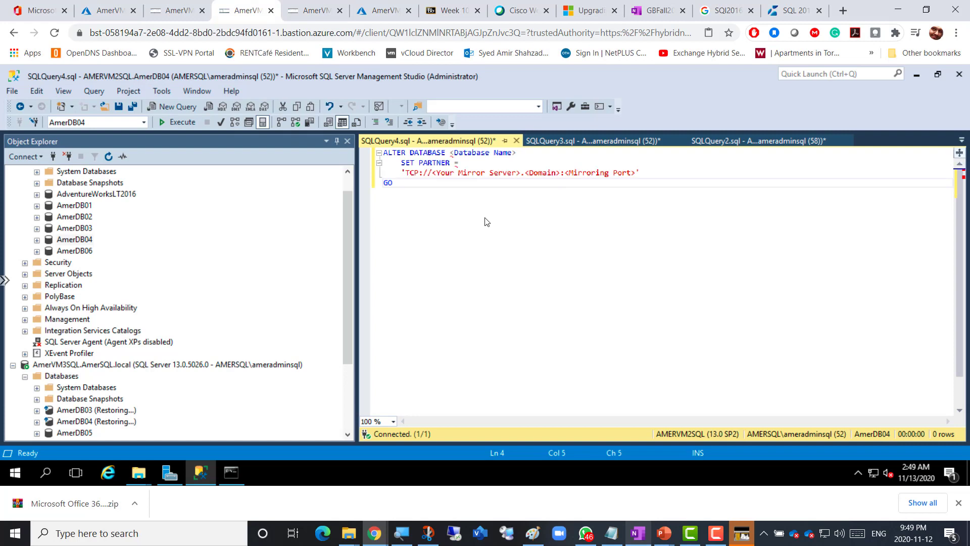
- Replace the database name placeholder in the ALTER DATABASE line with AmerDB04, removing its angle brackets
key(Up)
key(Up)
key(Up)
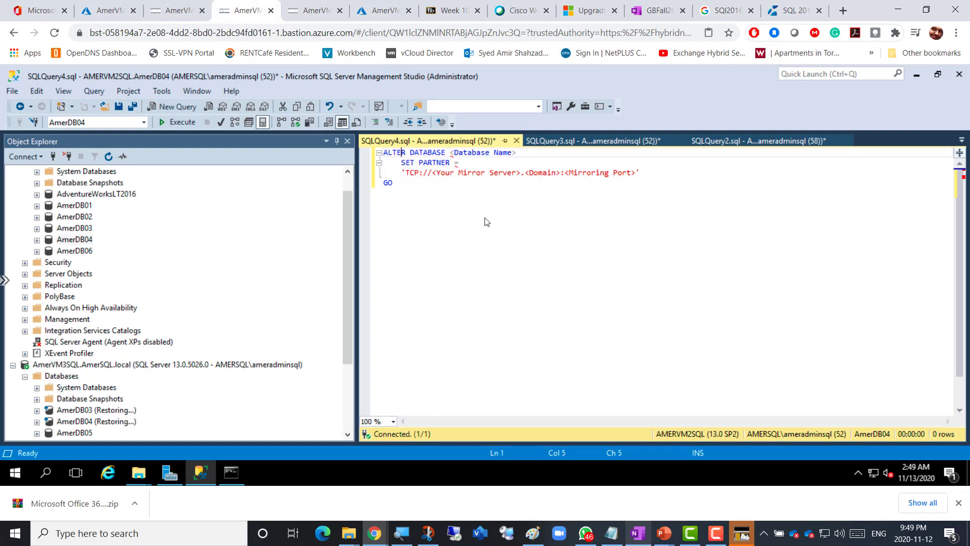
key(ctrl+Right)
key(ctrl+Right)
key(ctrl+Right)
key(shift+Right)
key(shift+Right)
key(shift+Right)
key(shift+Right)
key(shift+Right)
key(shift+Right)
key(shift+Right)
key(shift+Right)
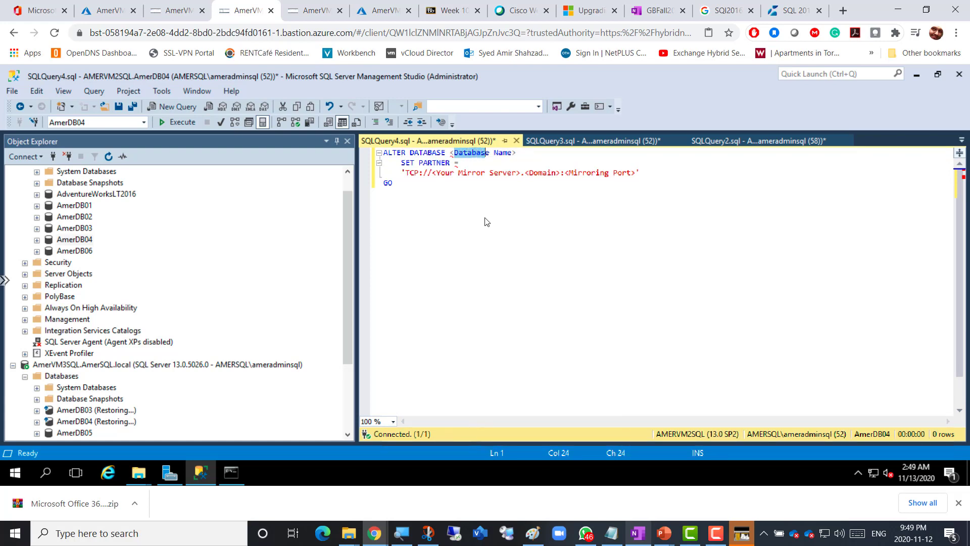
key(shift+Right)
key(shift+Right)
key(shift+Right)
key(shift+Right)
key(shift+Right)
key(shift+Right)
text(Amer)
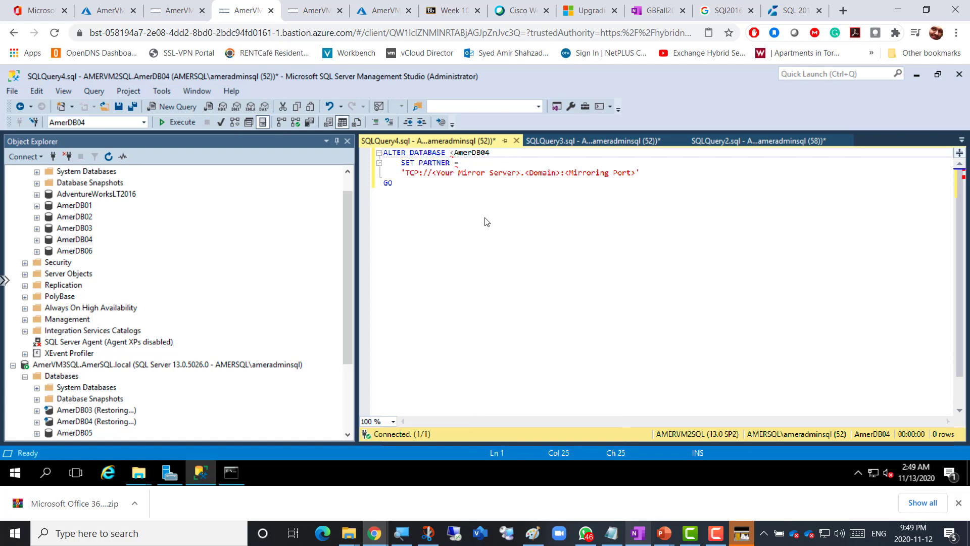
key(ctrl+Left)
key(BackSpace)
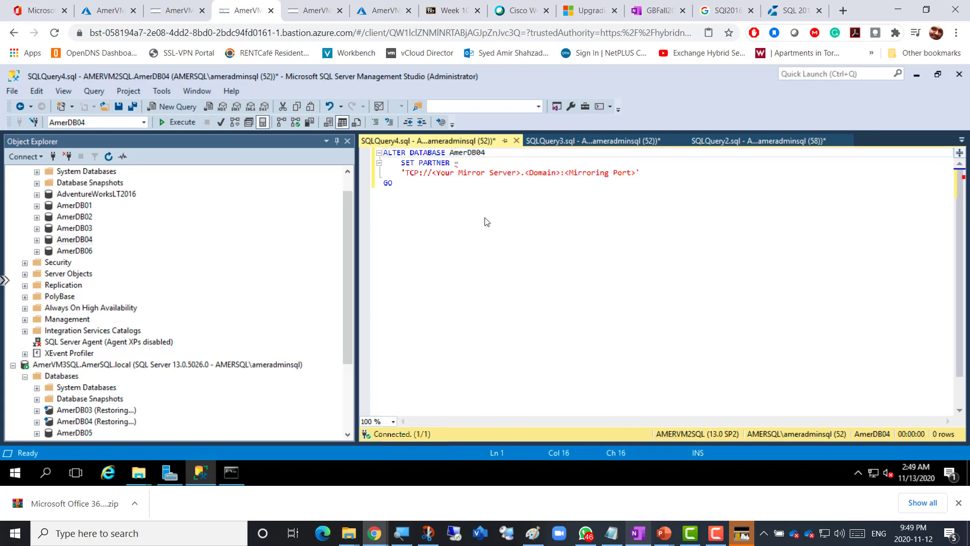
- Replace the mirror server placeholder in the TCP partner address with Amervm3sql
key(Down)
key(Down)
key(ctrl+Left)
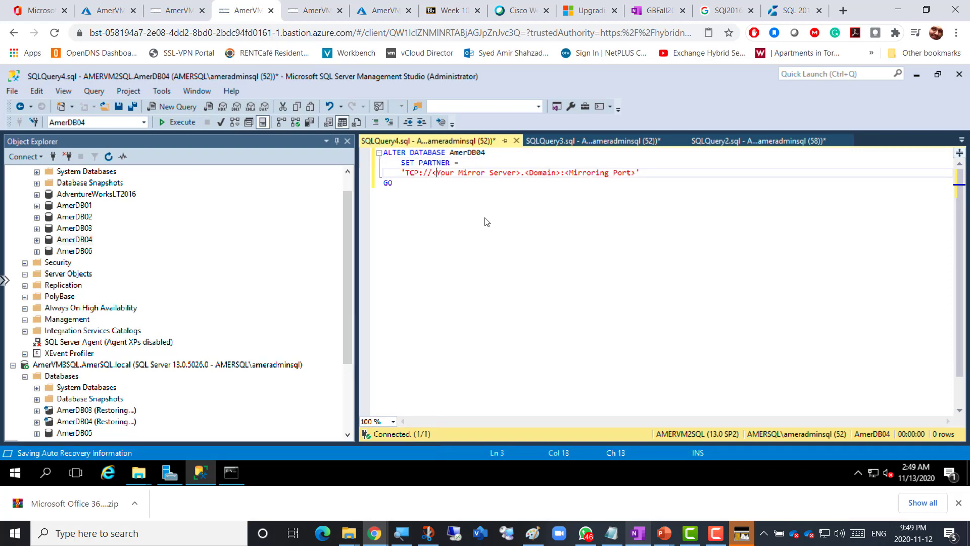
key(Left)
key(shift+Right)
key(shift+Right)
key(shift+Right)
key(shift+Right)
key(shift+Right)
key(shift+Right)
key(shift+Right)
key(shift+Right)
key(shift+Right)
key(shift+Right)
key(shift+Right)
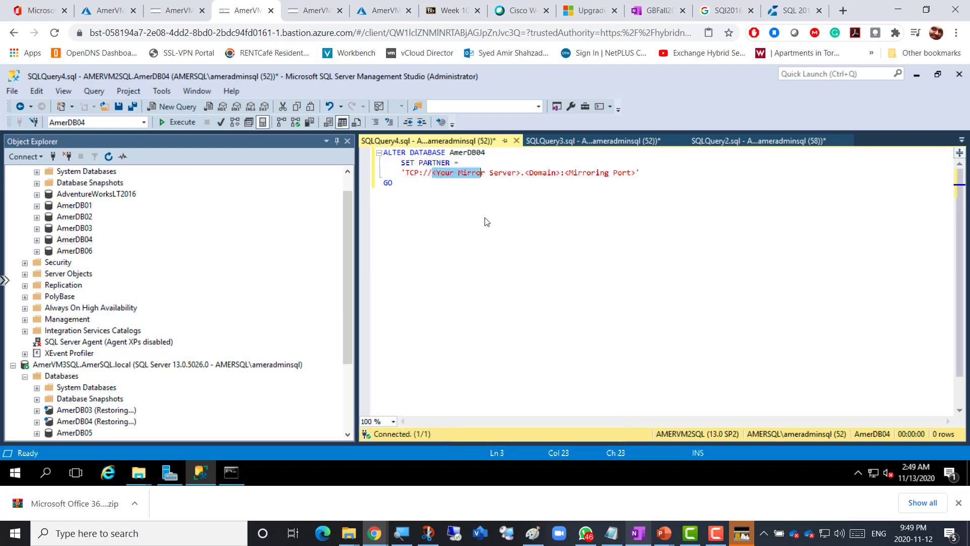
key(shift+Right)
key(shift+Right)
key(shift+Right)
key(shift+Right)
key(shift+Right)
key(shift+Right)
key(shift+Right)
key(shift+Right)
key(shift+Right)
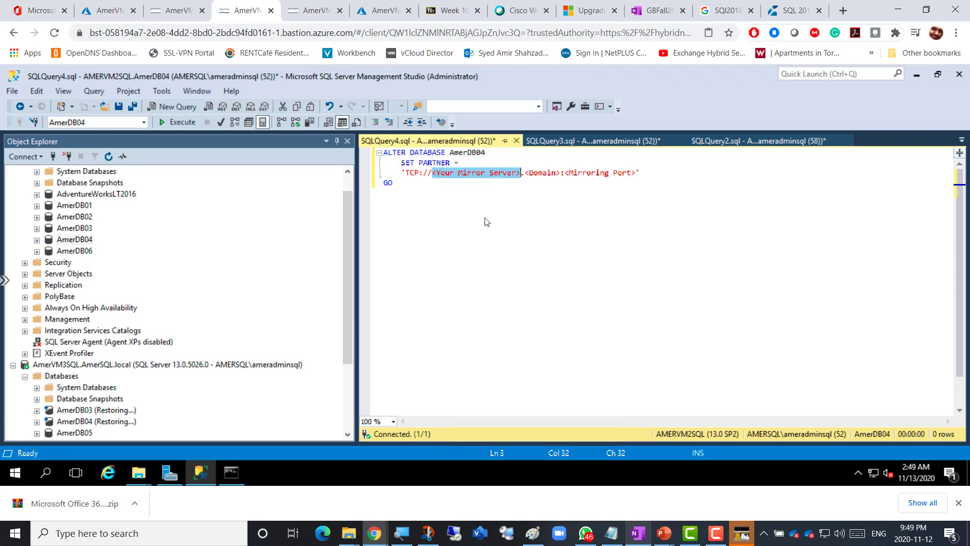
text(Amer)
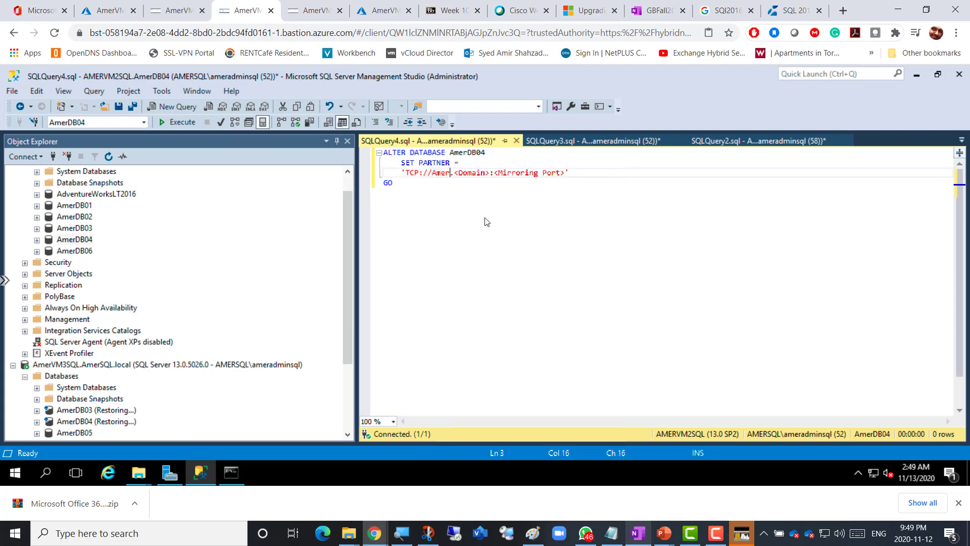
text(vm3sql)
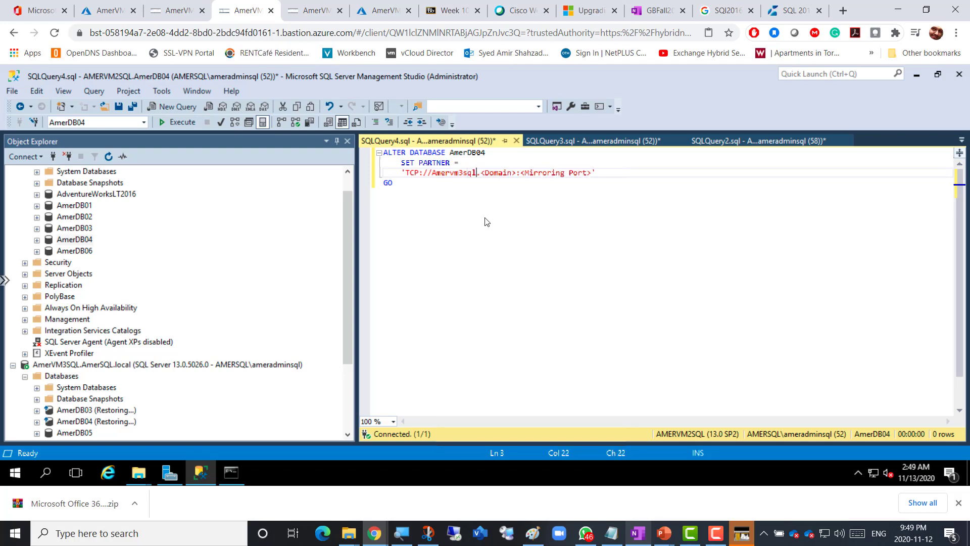
- Replace the domain placeholder in the partner address with amersql
key(shift+Right)
key(shift+Right)
key(shift+Right)
key(shift+Right)
key(shift+Right)
key(shift+Right)
key(shift+Right)
key(shift+Right)
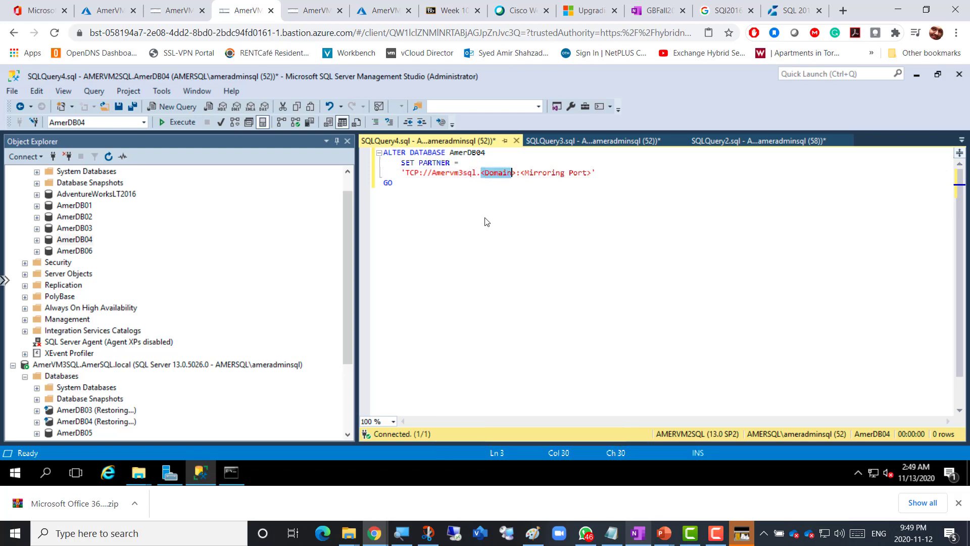
text(amer)
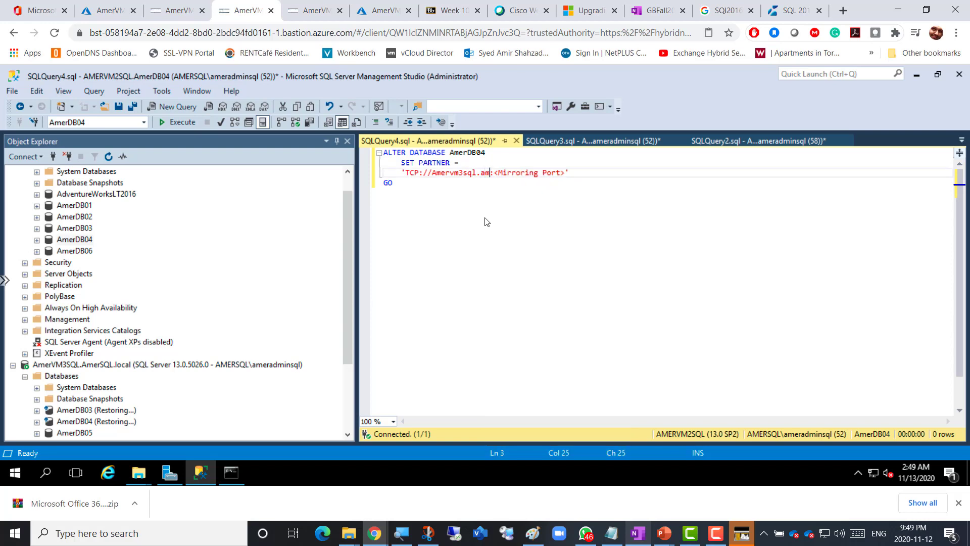
text(sql)
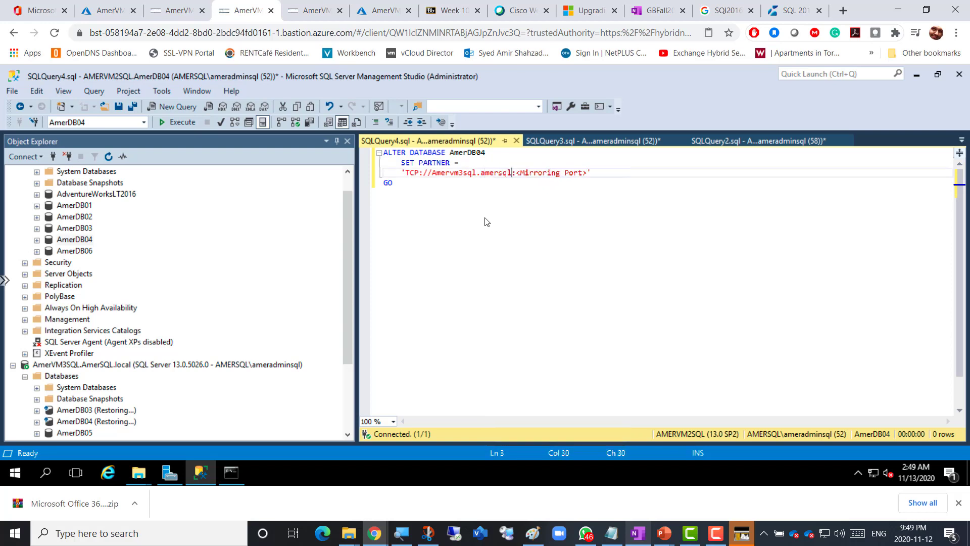
- Replace the mirroring port placeholder with 5022 and execute the whole SET PARTNER query on the principal server
key(shift+Right)
key(shift+Right)
key(shift+Right)
key(shift+Right)
key(shift+Right)
key(shift+Right)
key(shift+Right)
key(shift+Right)
key(shift+Right)
key(shift+Right)
key(shift+Right)
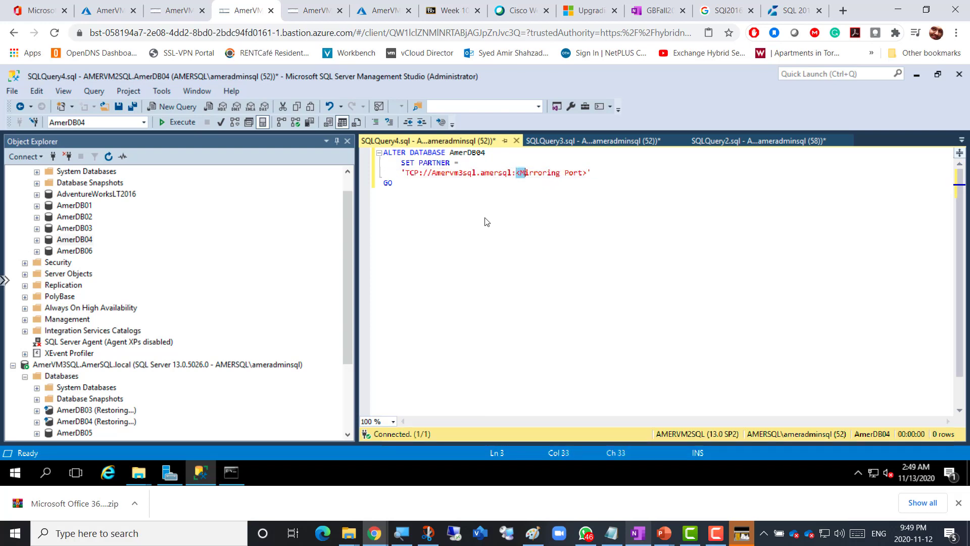
key(shift+Right)
key(shift+Right)
key(shift+Right)
key(shift+Right)
key(shift+Right)
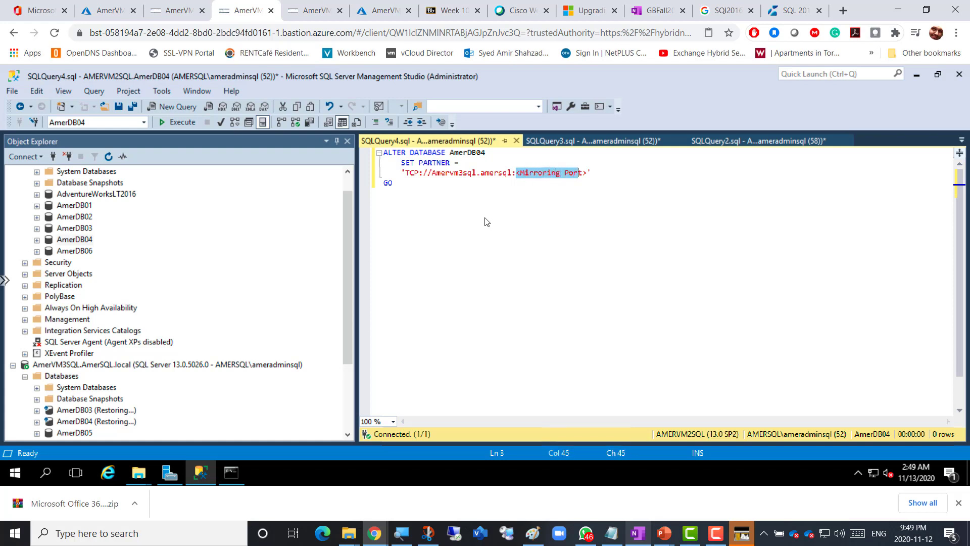
text(50)
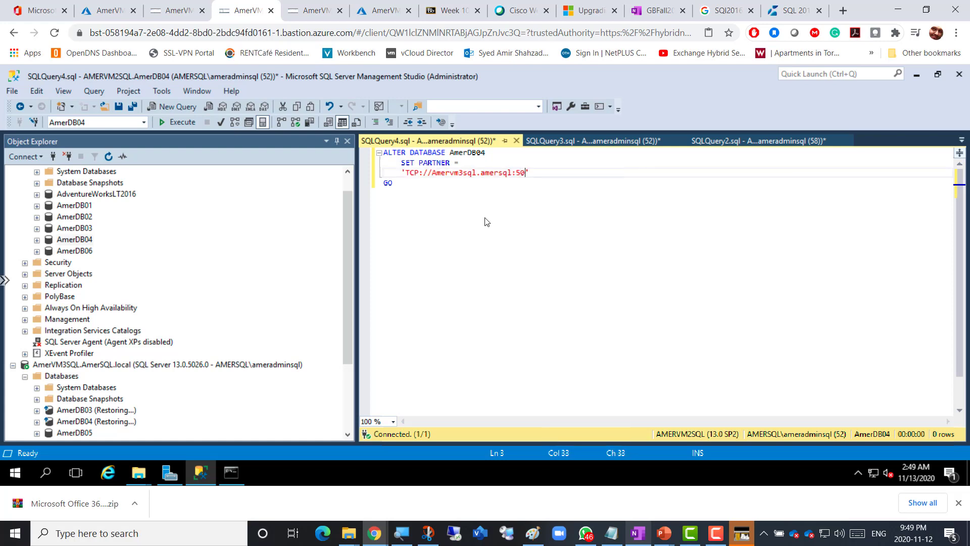
text(22)
key(Down)
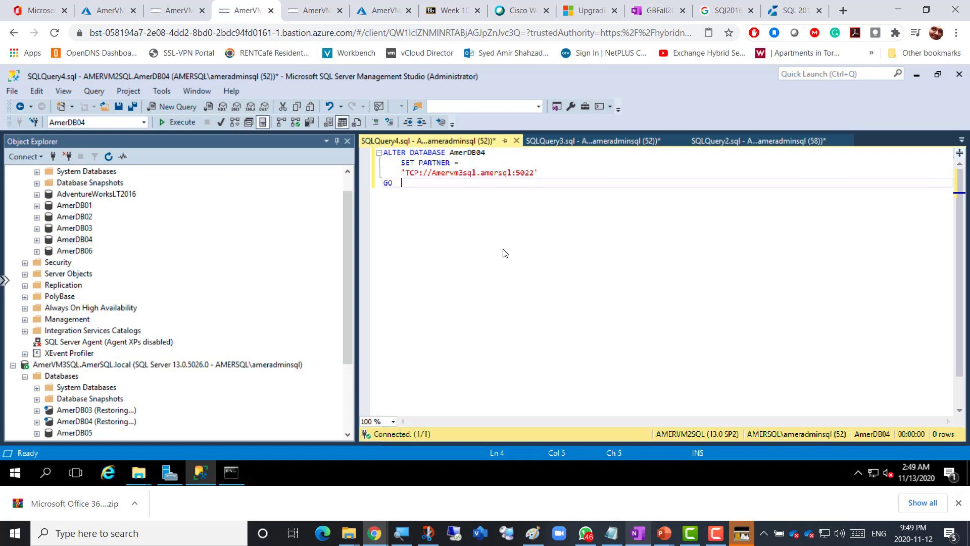
key(ctrl+a)
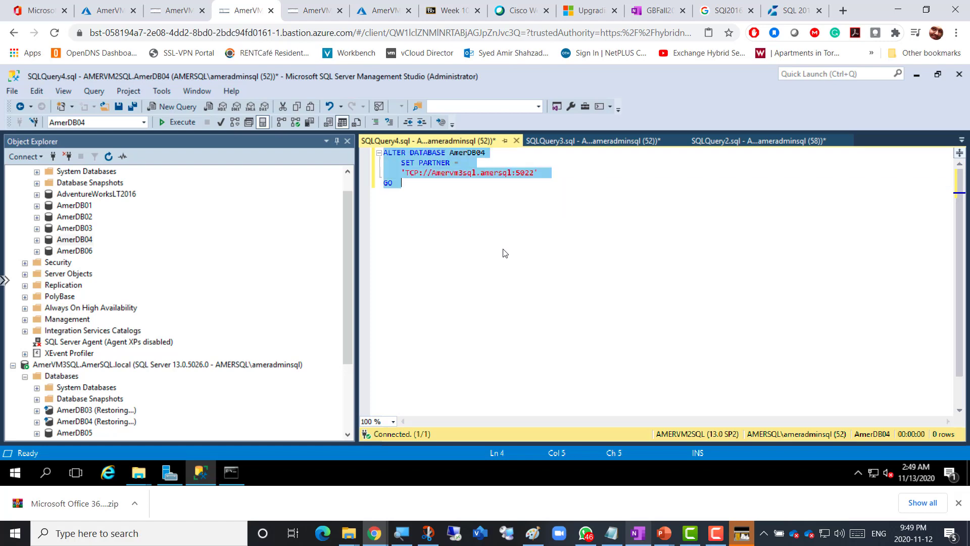
click(186, 125)
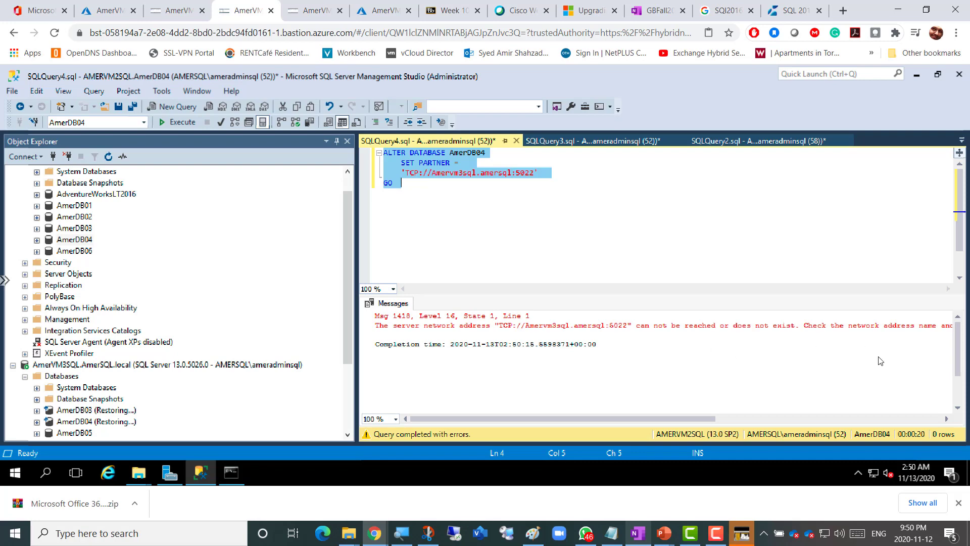
- Check the computer name and domain in AmerVM3SQL's Local Server properties, and return to the query on AmerVM2SQL
click(306, 11)
click(248, 14)
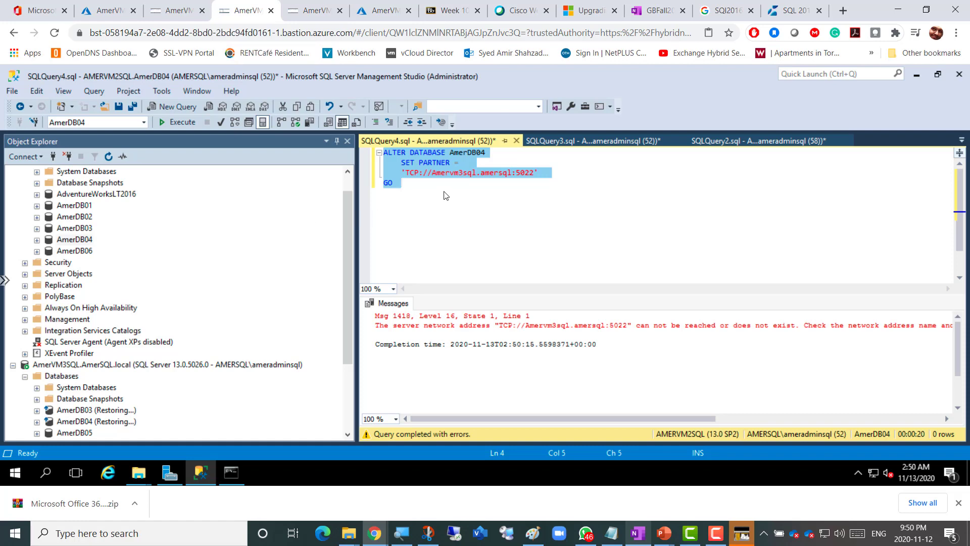
click(308, 10)
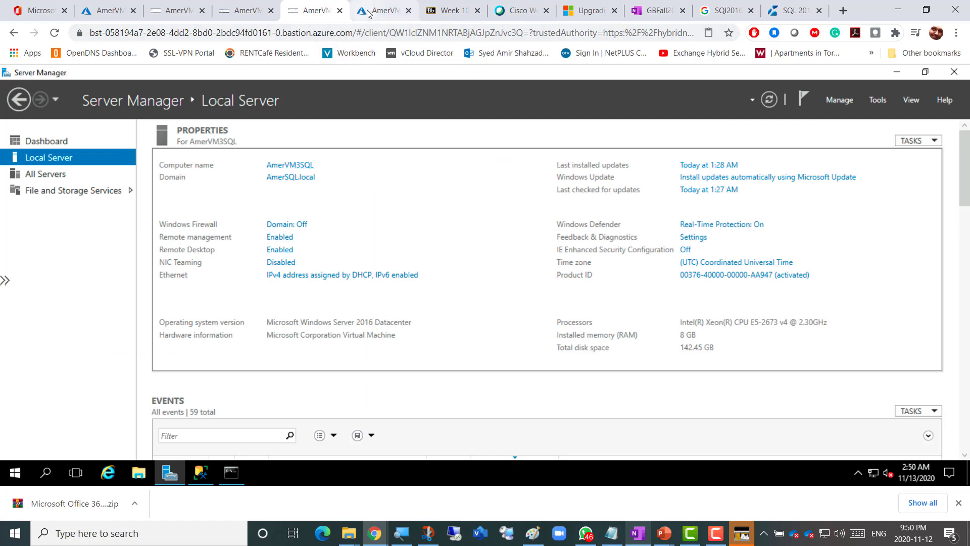
click(257, 15)
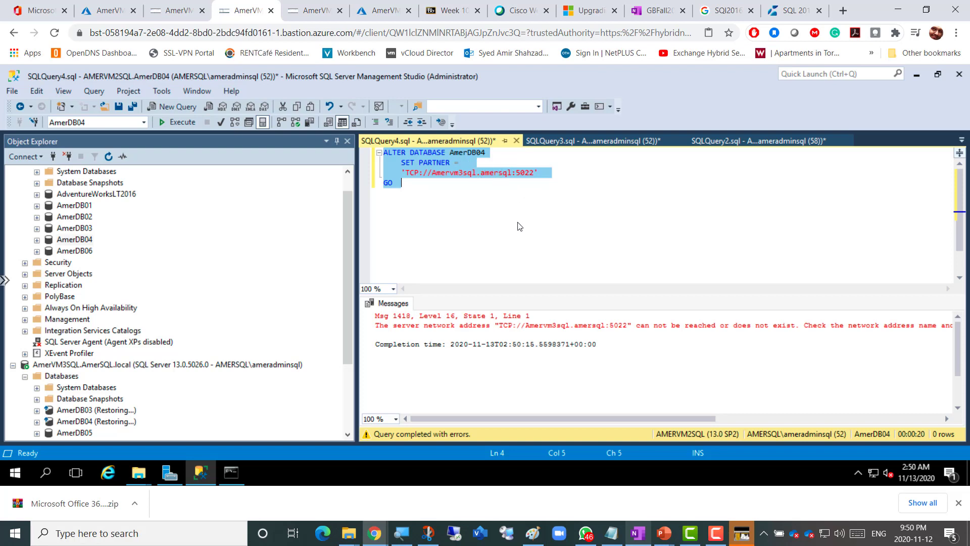
click(304, 11)
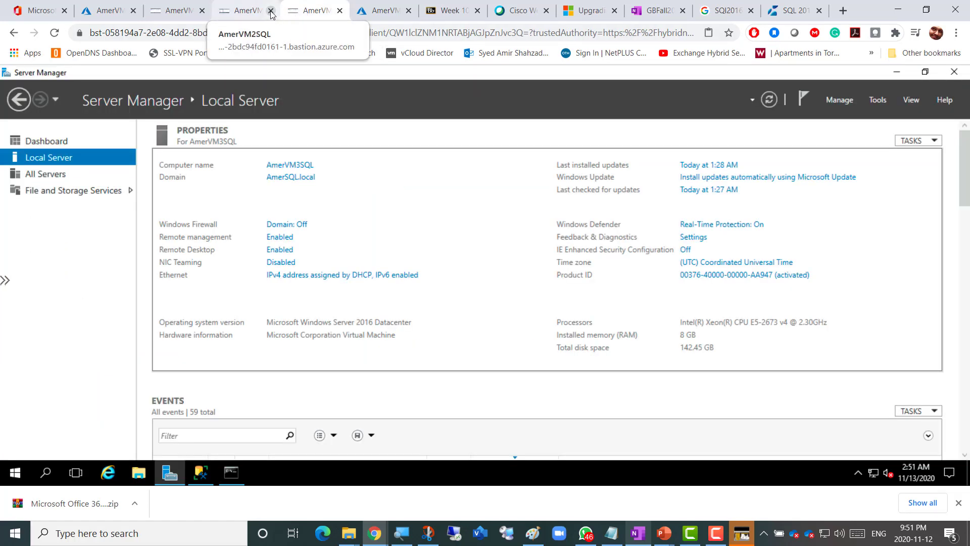
click(246, 13)
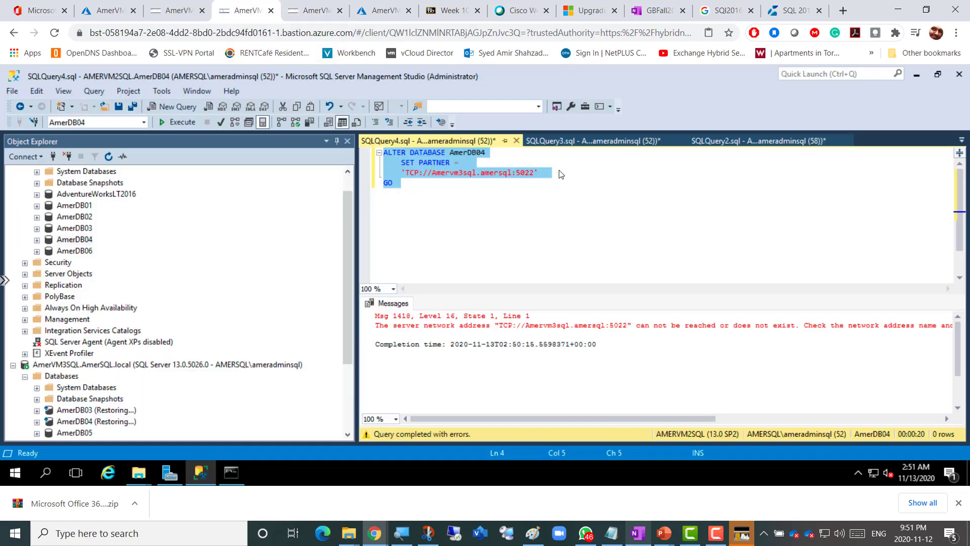
- Review the SET PARTNER query on the mirror server, and execute the principal server's query for AmerDB04 again
click(579, 143)
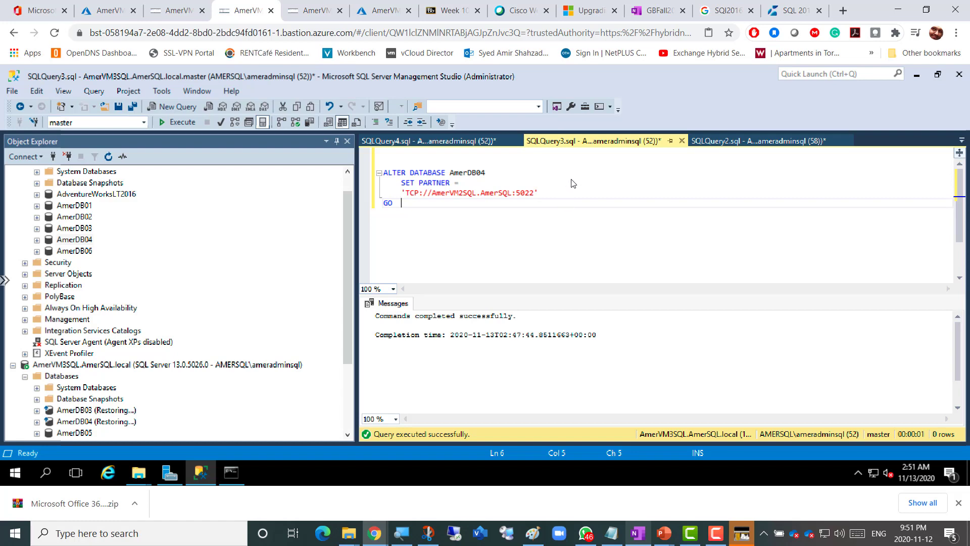
click(463, 140)
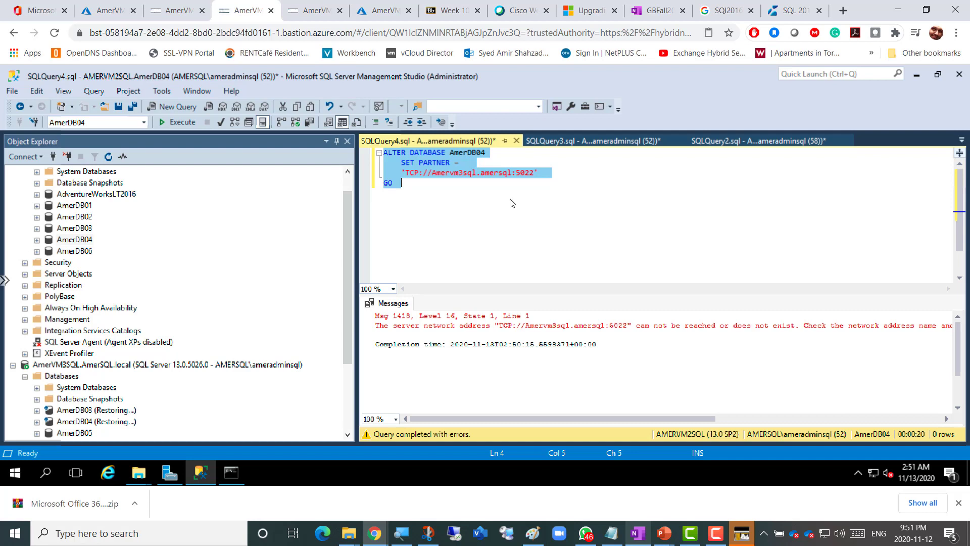
click(540, 197)
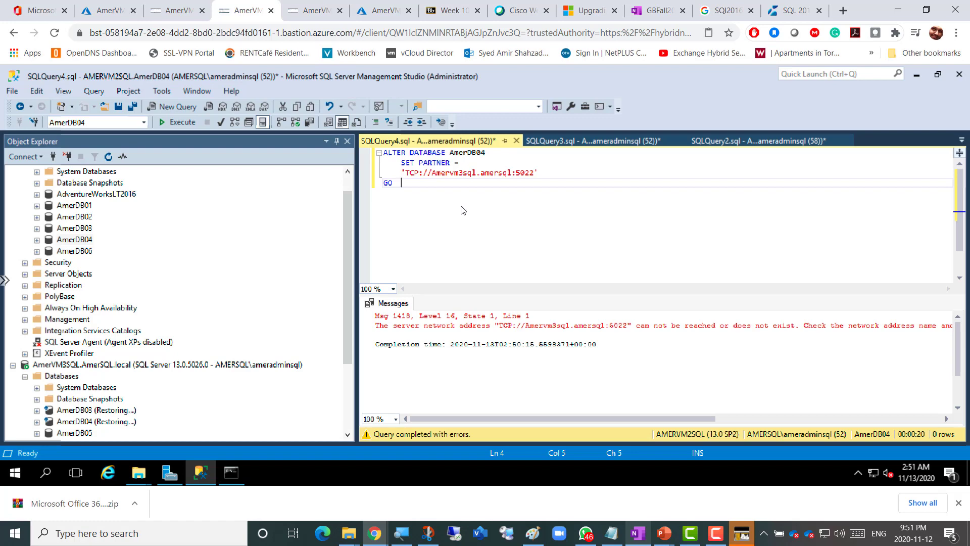
click(168, 123)
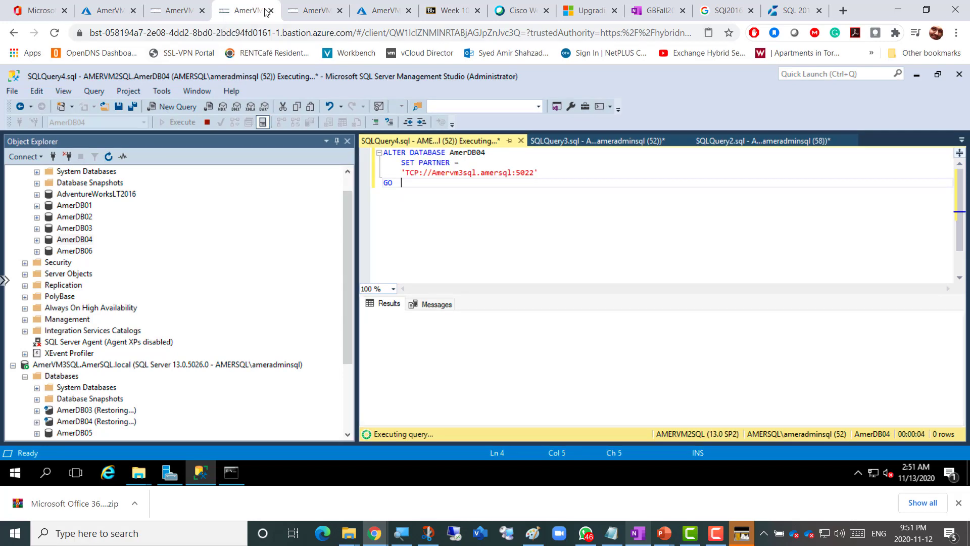
- Refresh Server Manager on AmerVM3SQL and examine the dashboard's service alerts for the local server and all servers
click(303, 17)
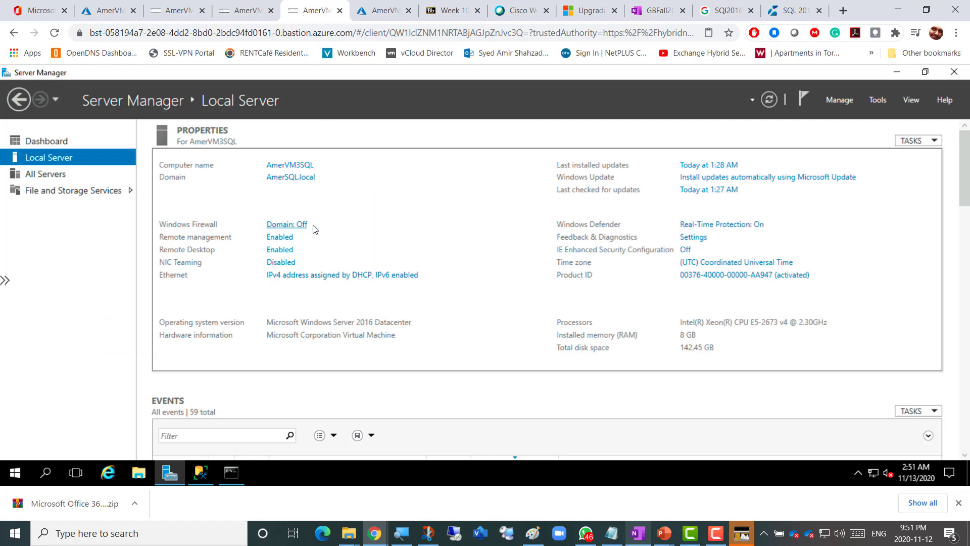
click(773, 104)
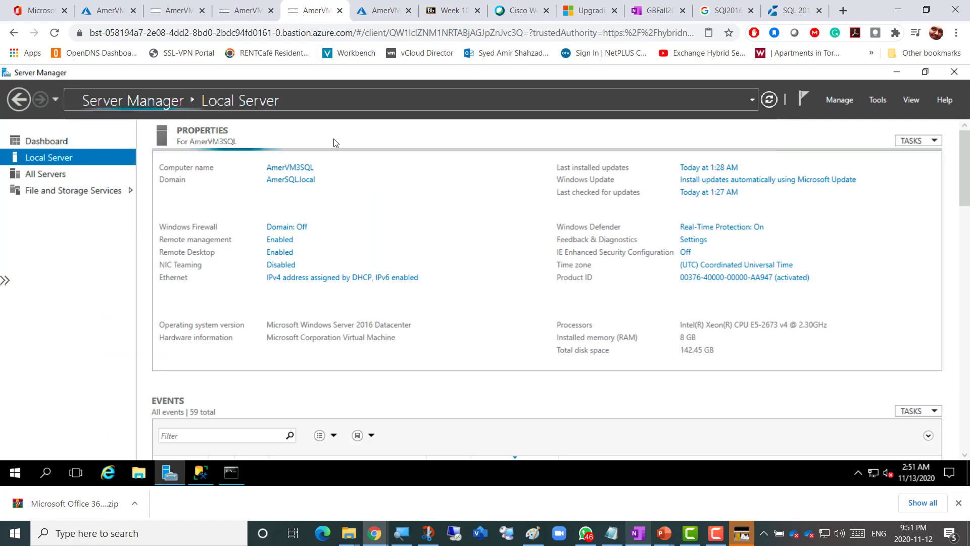
click(55, 144)
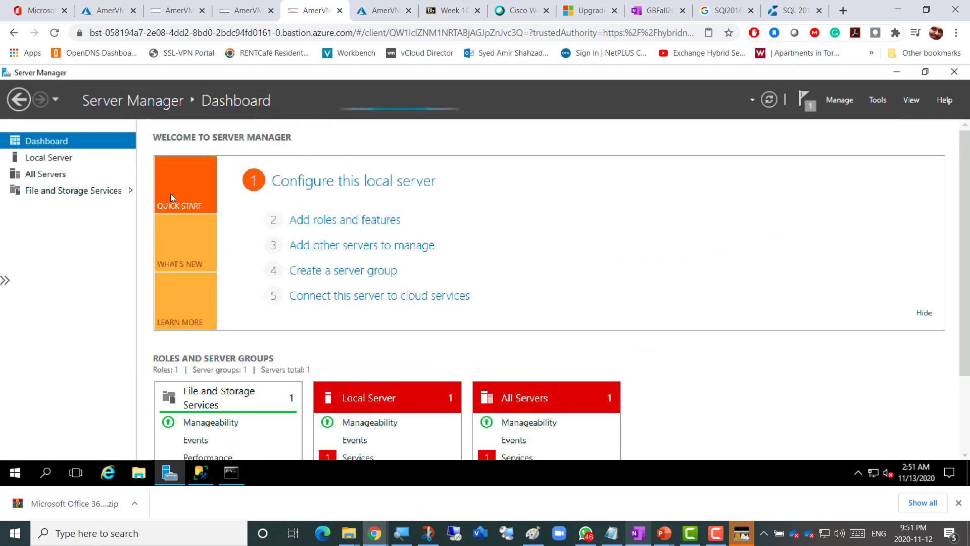
scroll(690, 336, down, 2)
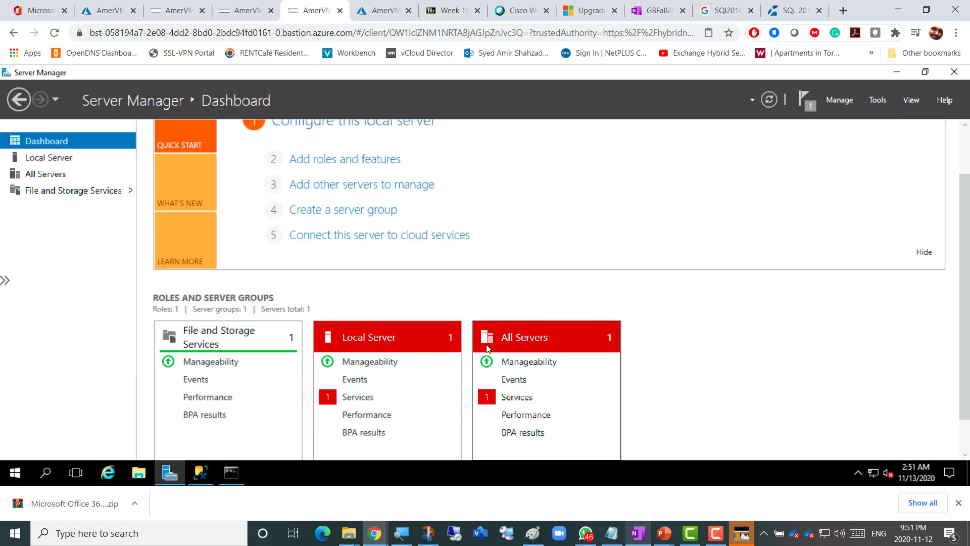
click(365, 400)
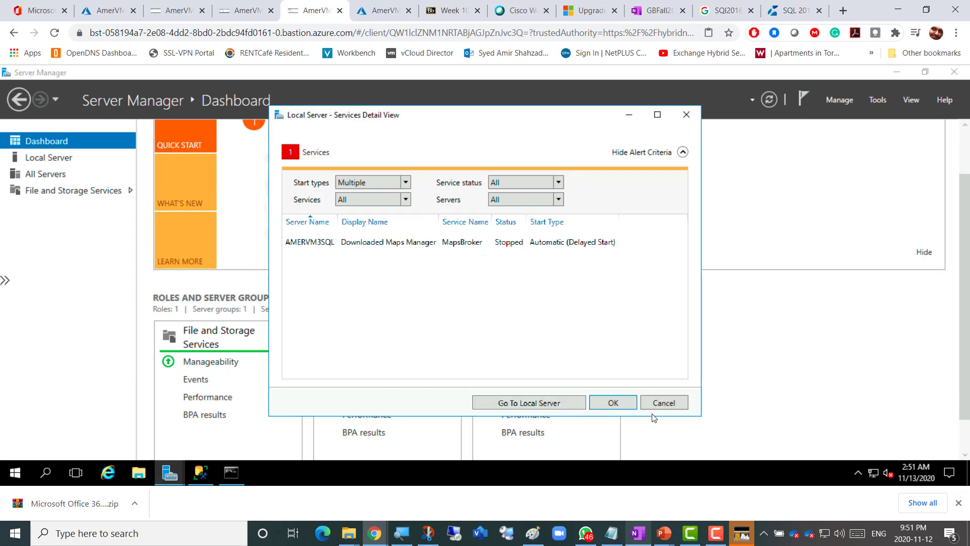
click(662, 404)
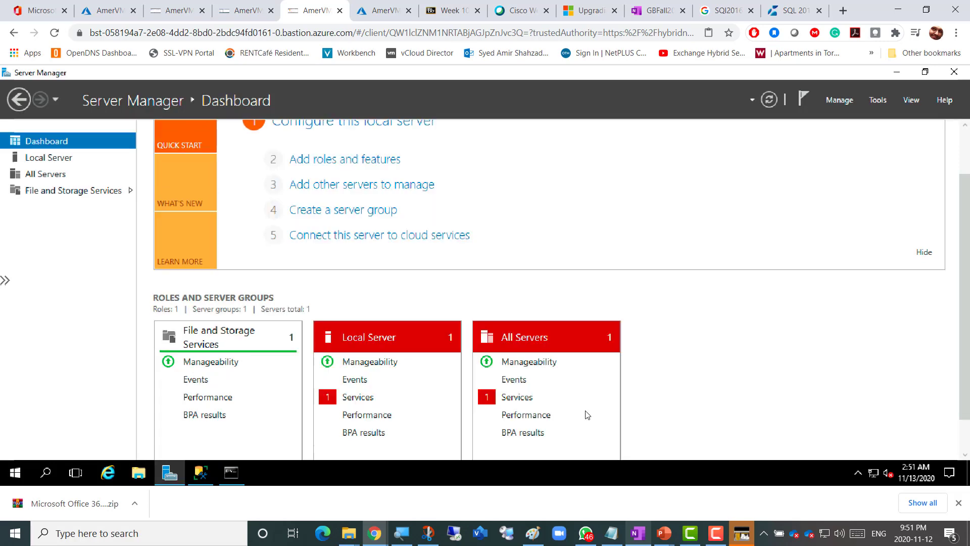
click(523, 399)
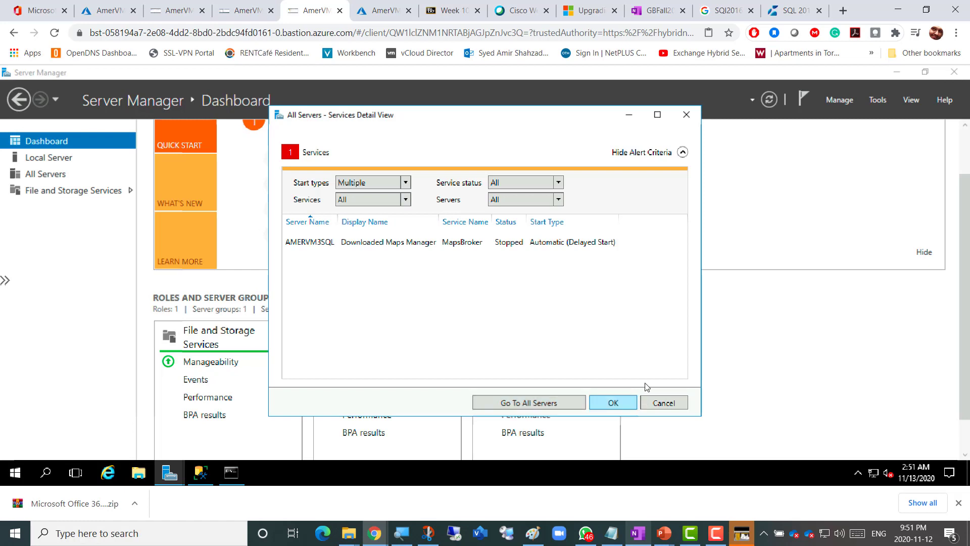
click(475, 243)
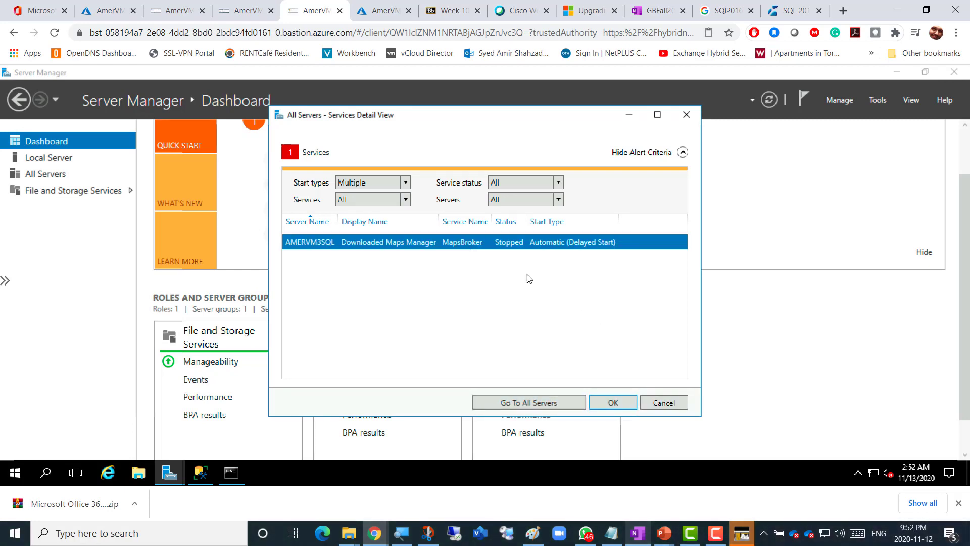
click(662, 404)
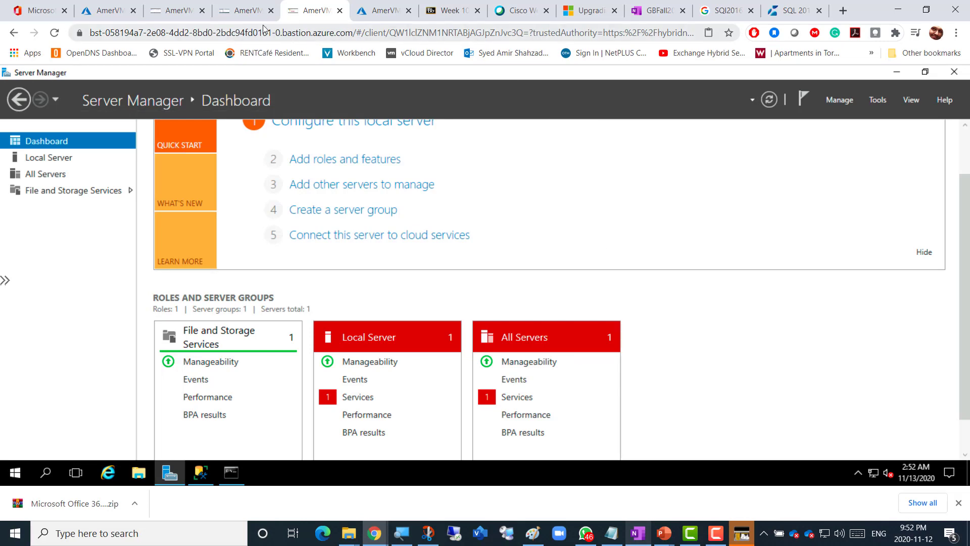
- Return to Management Studio on AmerVM2SQL and compare the AmerDB04 SET PARTNER queries for the principal and mirror servers
click(250, 17)
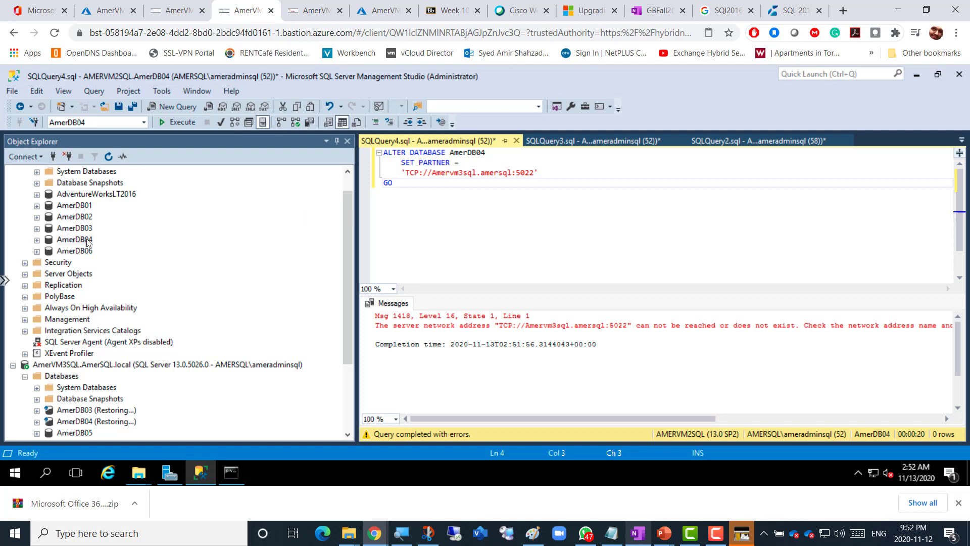
click(567, 147)
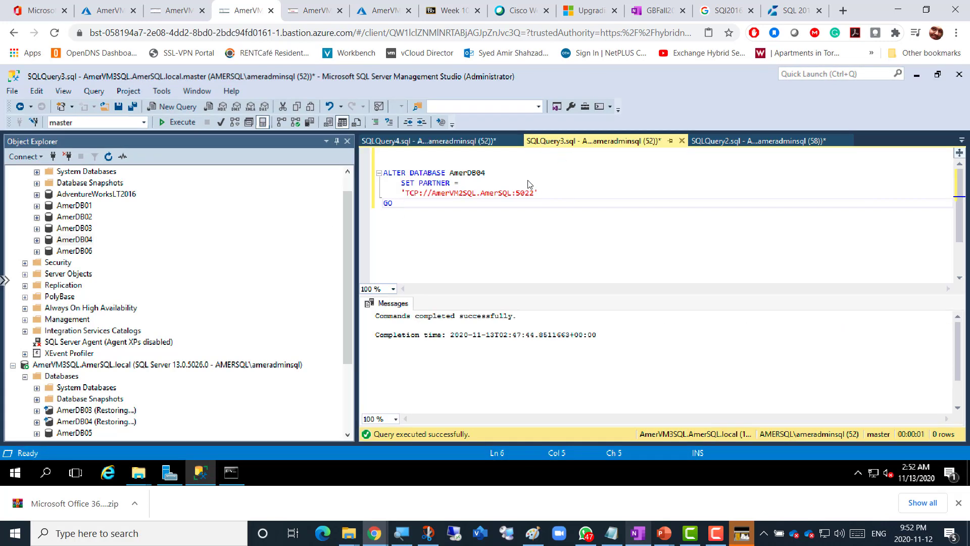
click(462, 141)
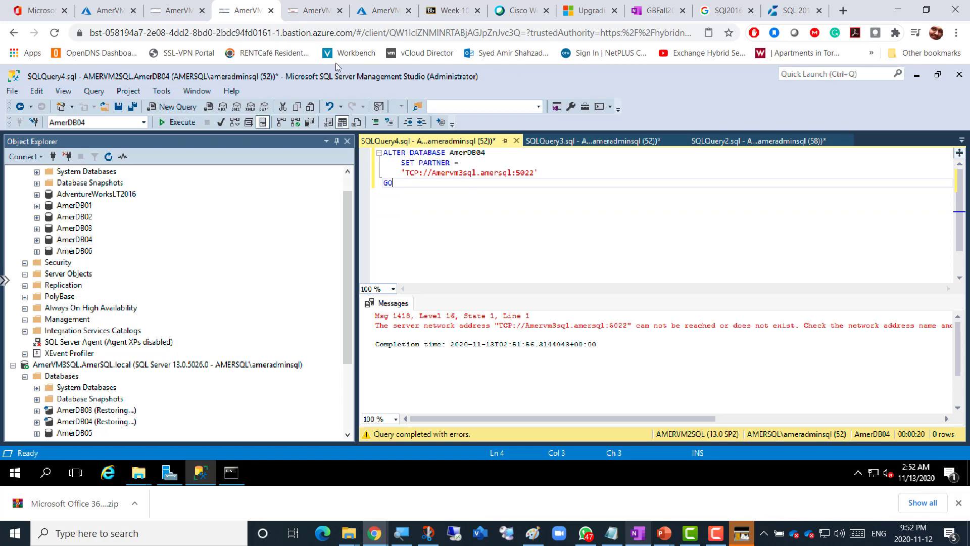
click(302, 12)
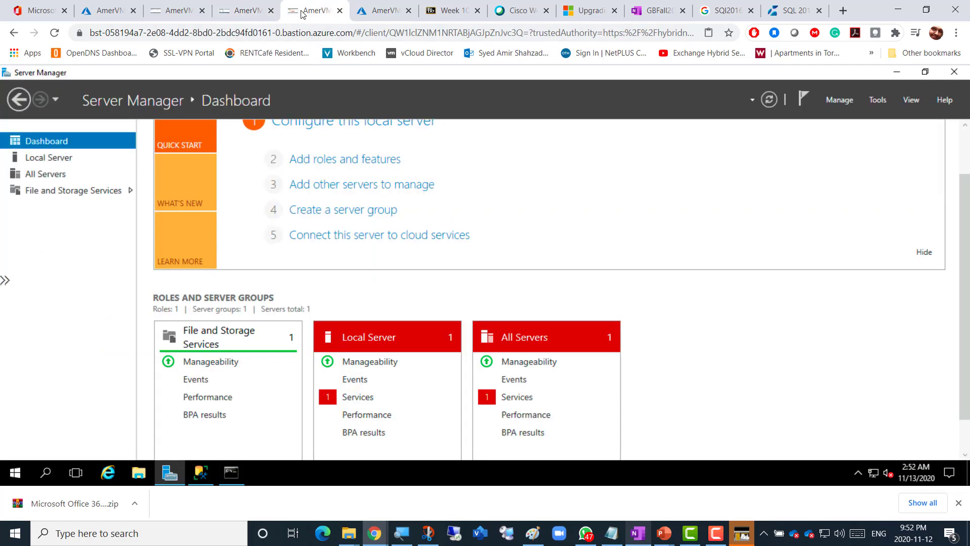
click(242, 13)
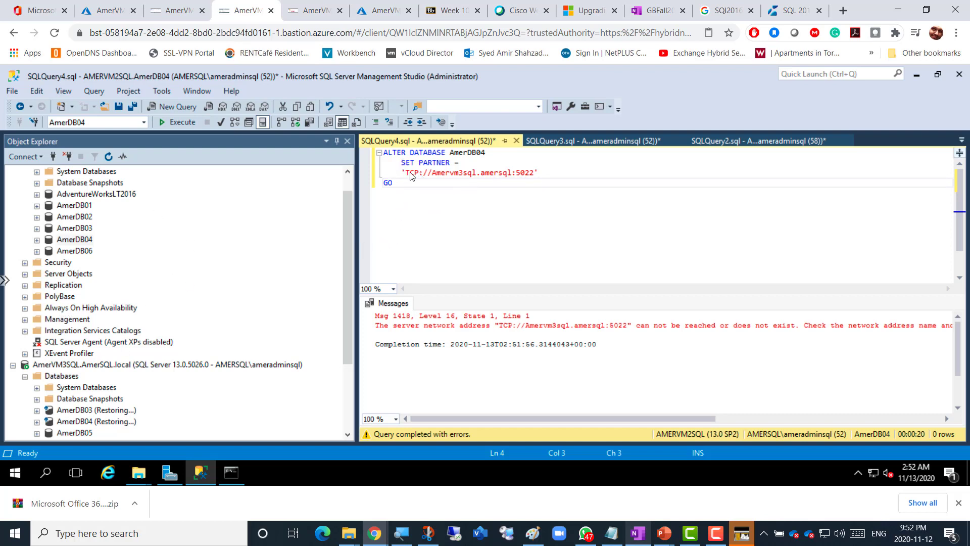
- Create a new query for AmerDB04 on the principal server and copy the existing SET PARTNER statement into it
right_click(84, 242)
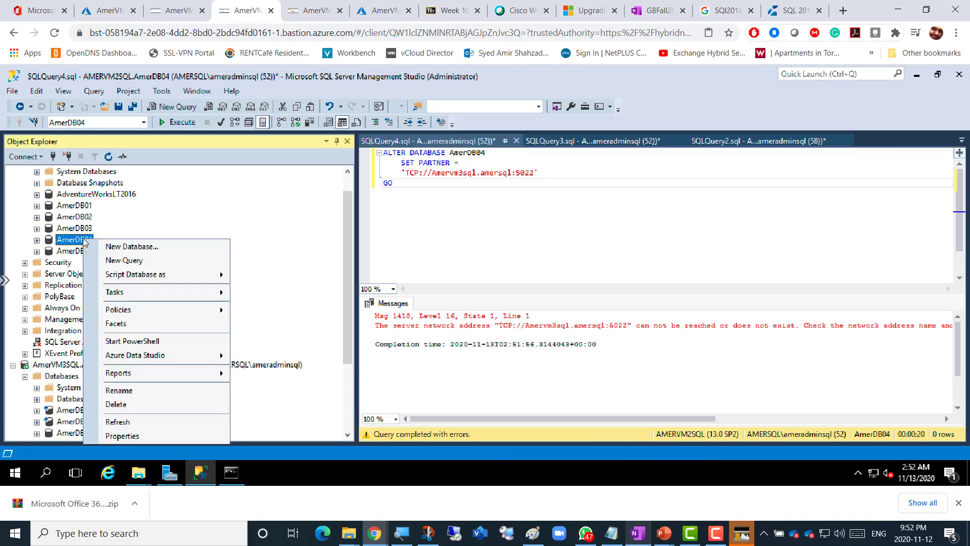
click(122, 260)
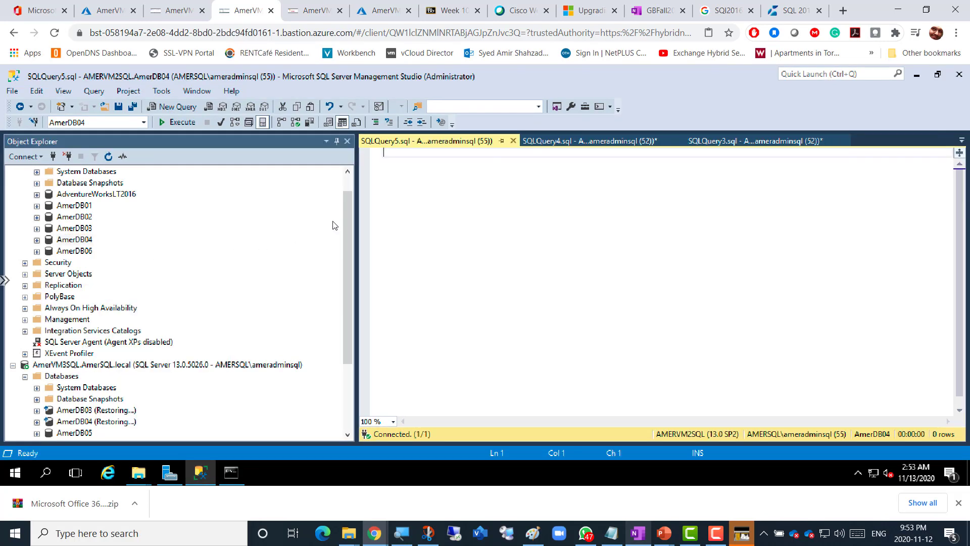
click(566, 143)
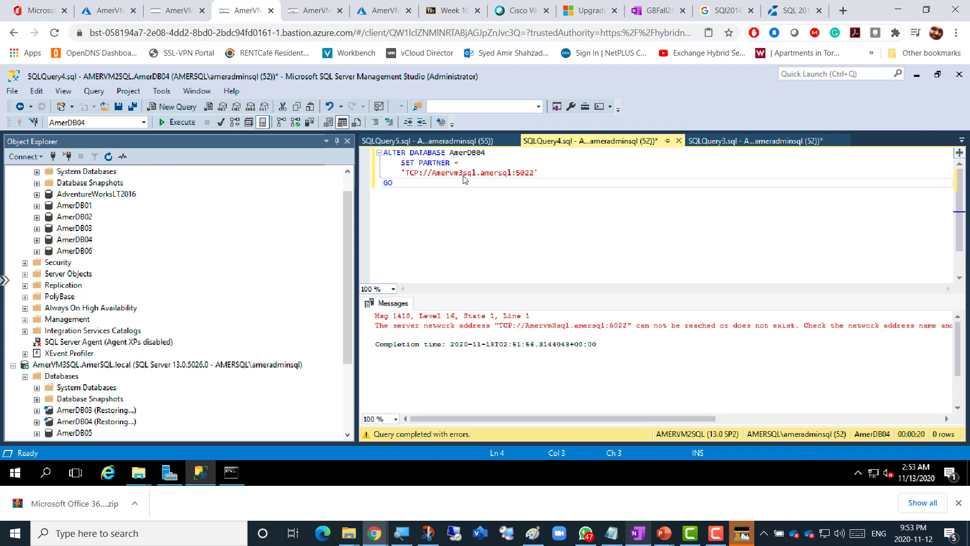
drag(390, 178, 384, 153)
right_click(395, 156)
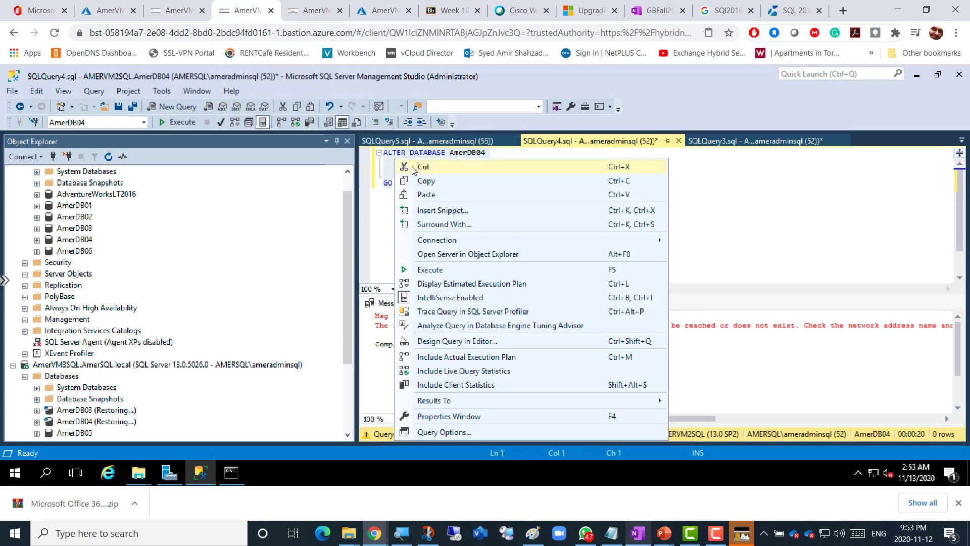
click(420, 181)
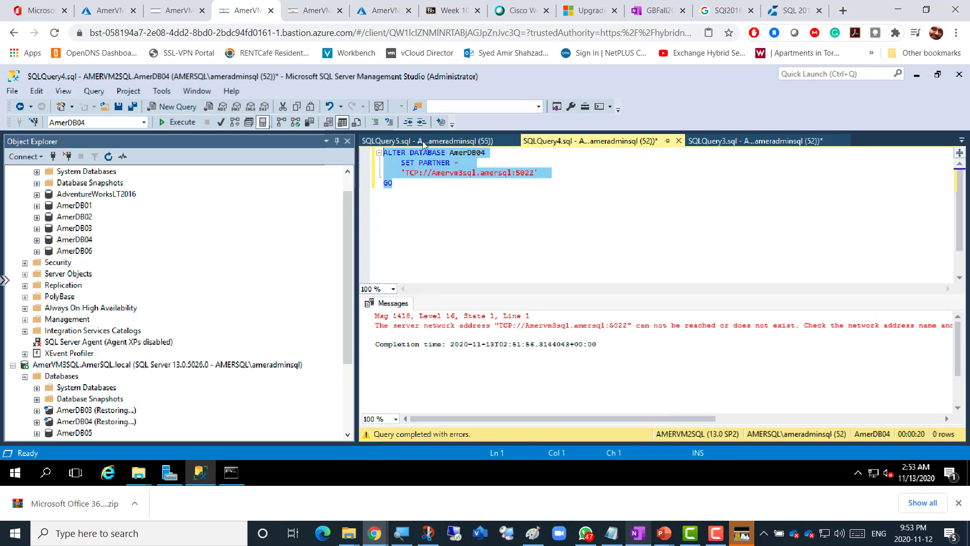
click(423, 145)
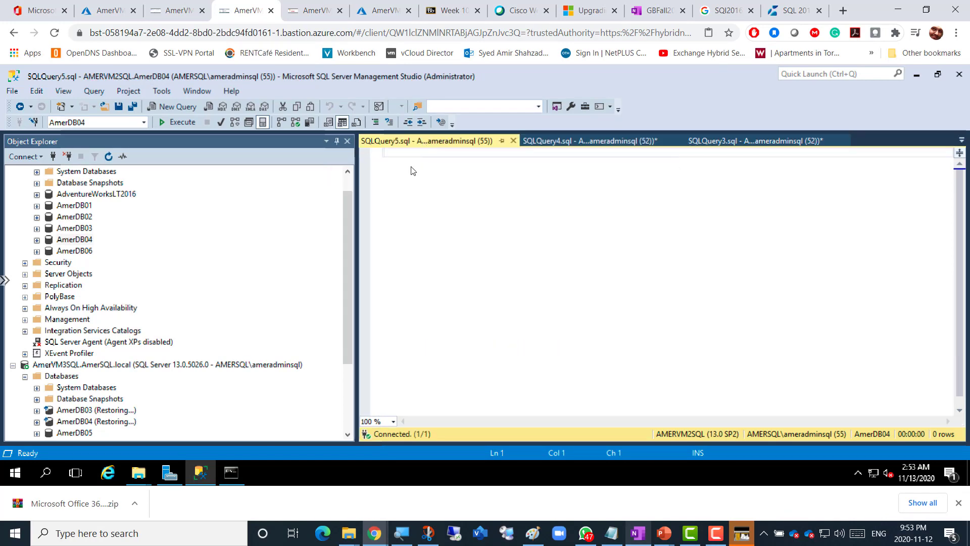
right_click(404, 158)
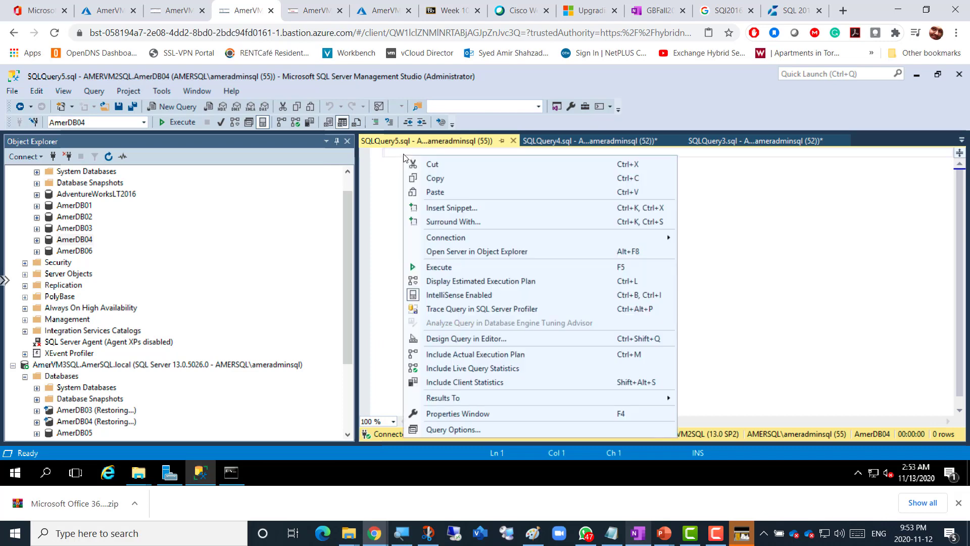
click(430, 192)
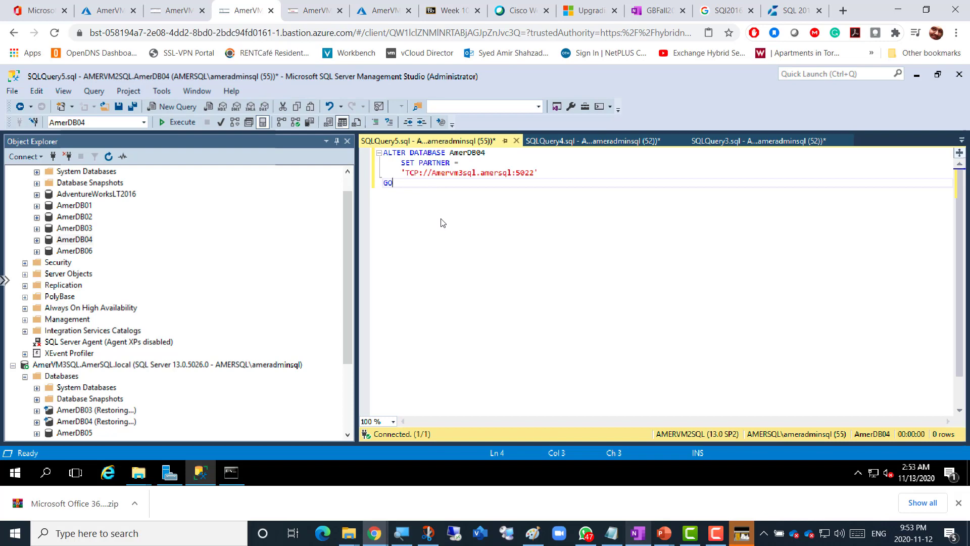
- Execute the new SET PARTNER query for AmerDB04 and review its outcome on AmerVM2SQL
click(183, 123)
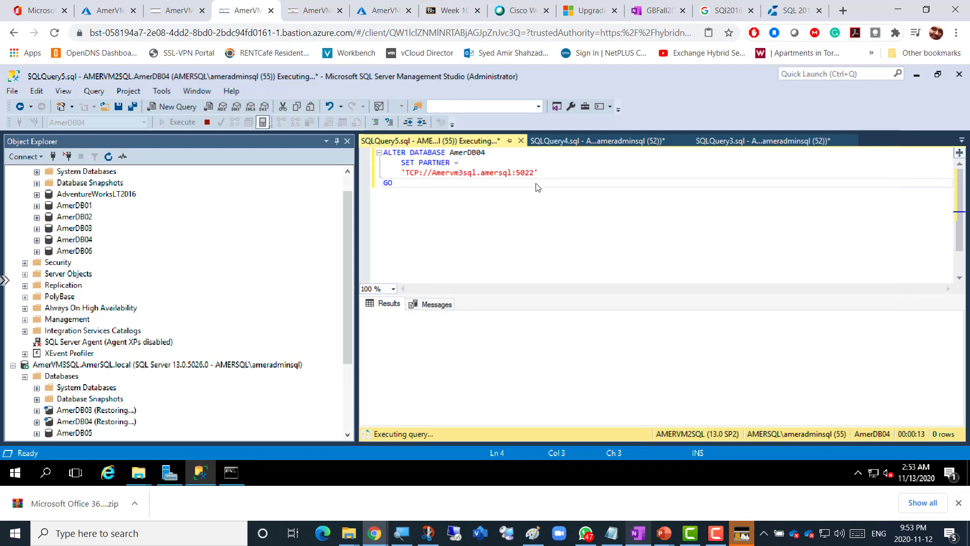
key(ctrl+Tab)
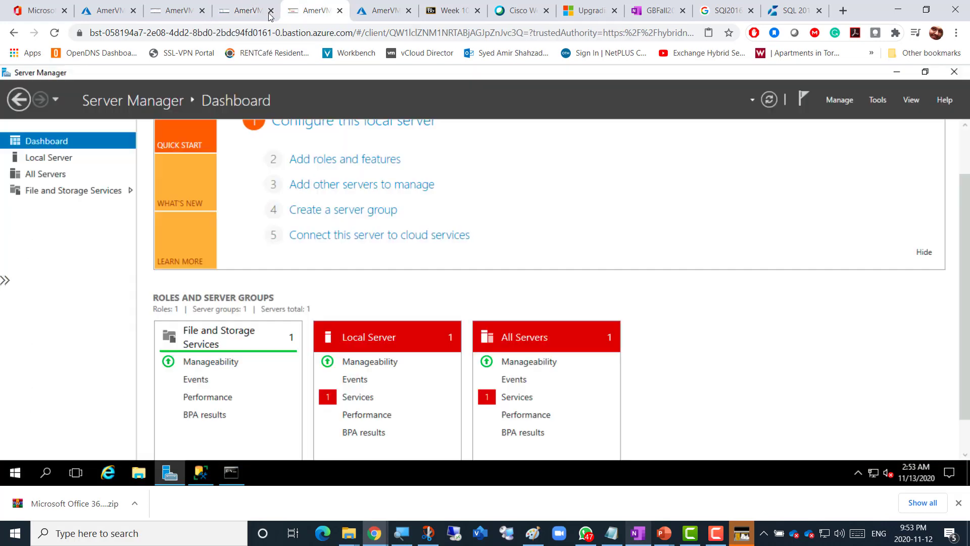
click(251, 16)
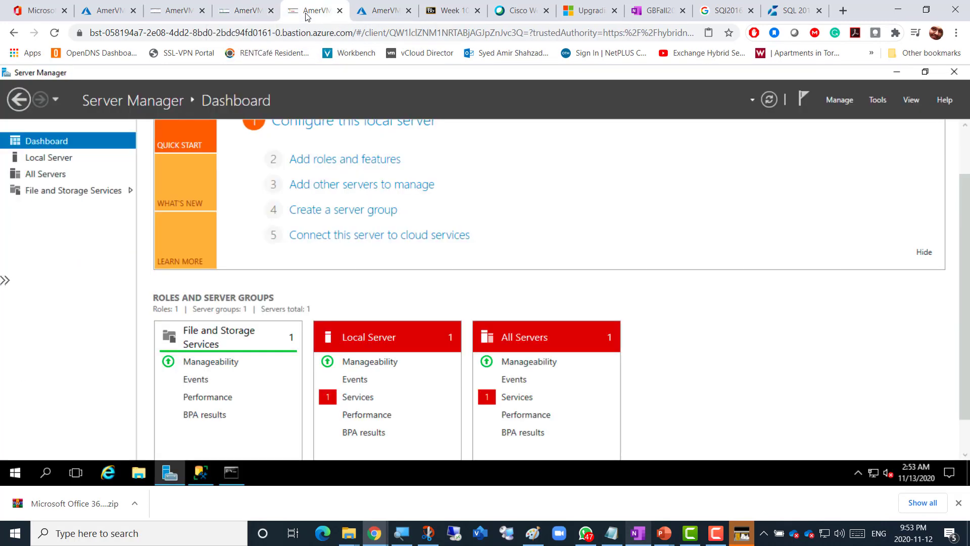
key(ctrl+Tab)
click(248, 16)
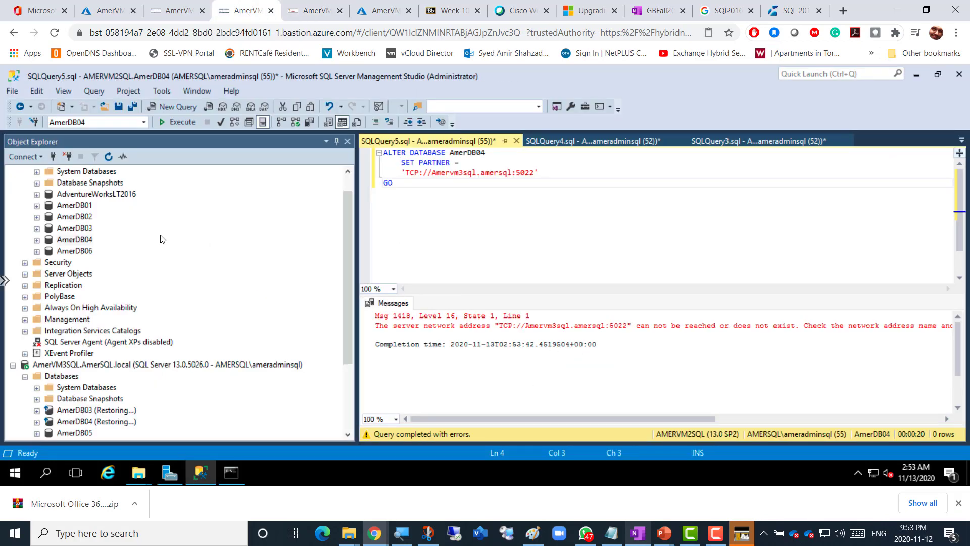
- Open the mirroring properties of AmerDB04 on the principal server
right_click(84, 240)
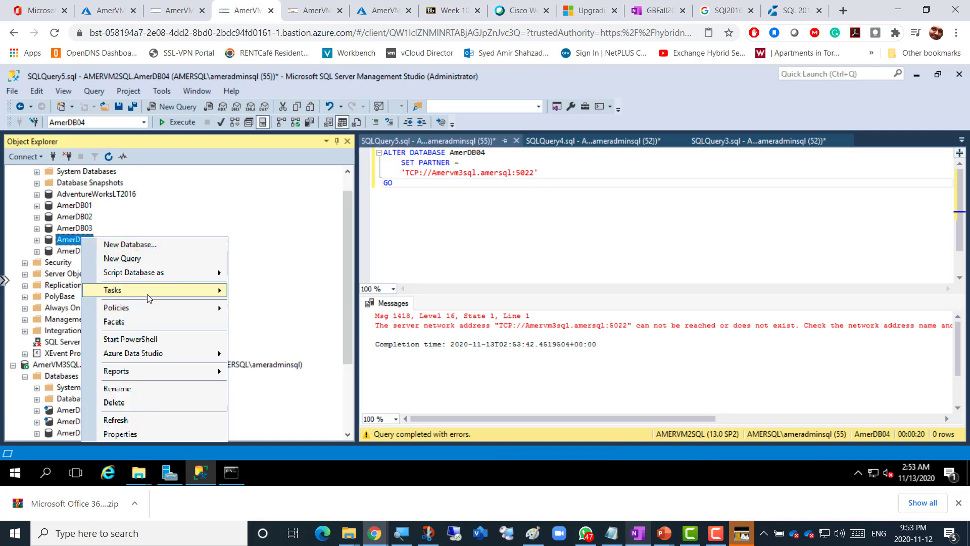
mouse_move(147, 294)
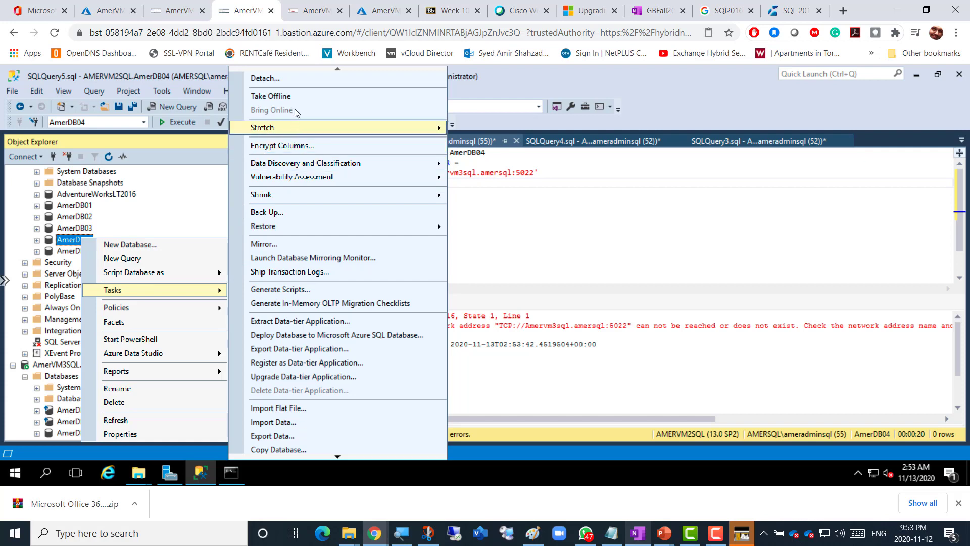
click(301, 245)
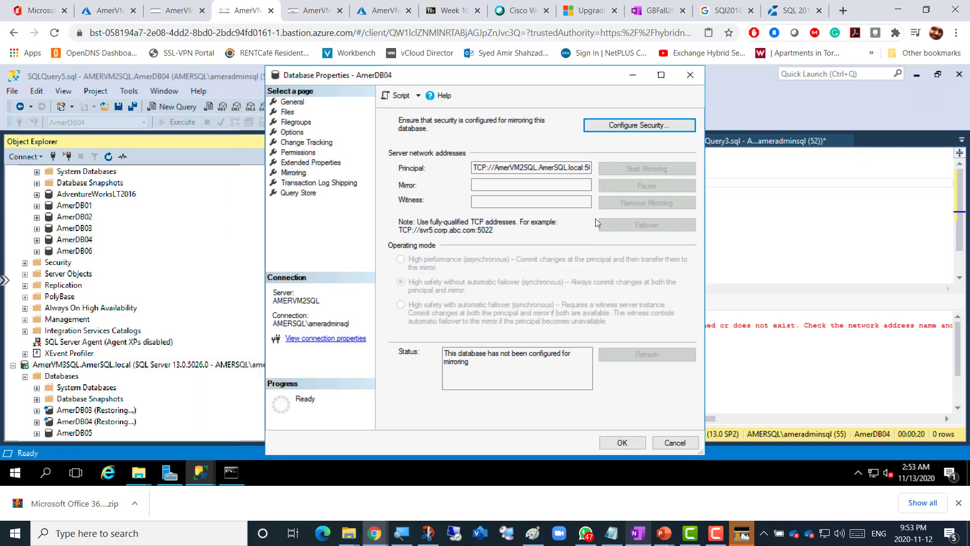
click(632, 126)
click(553, 383)
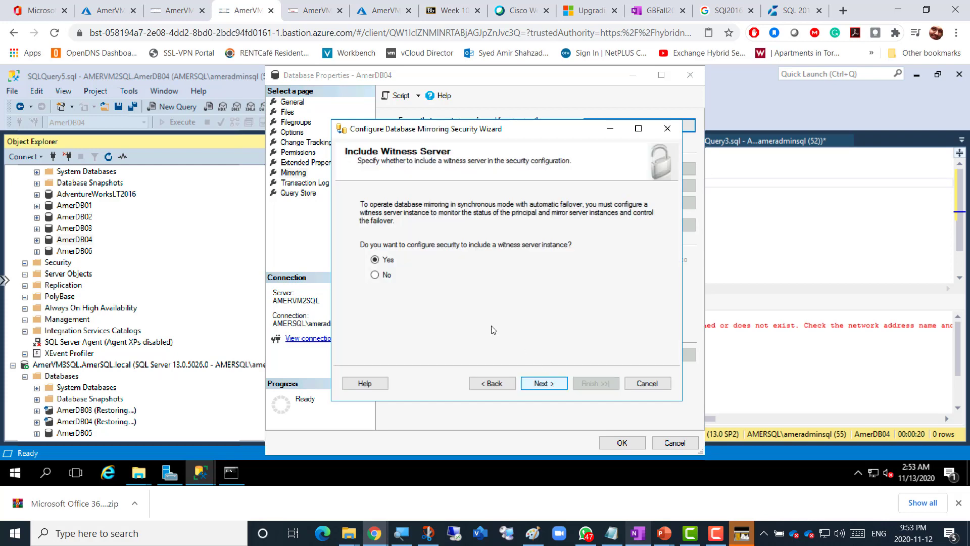
click(375, 275)
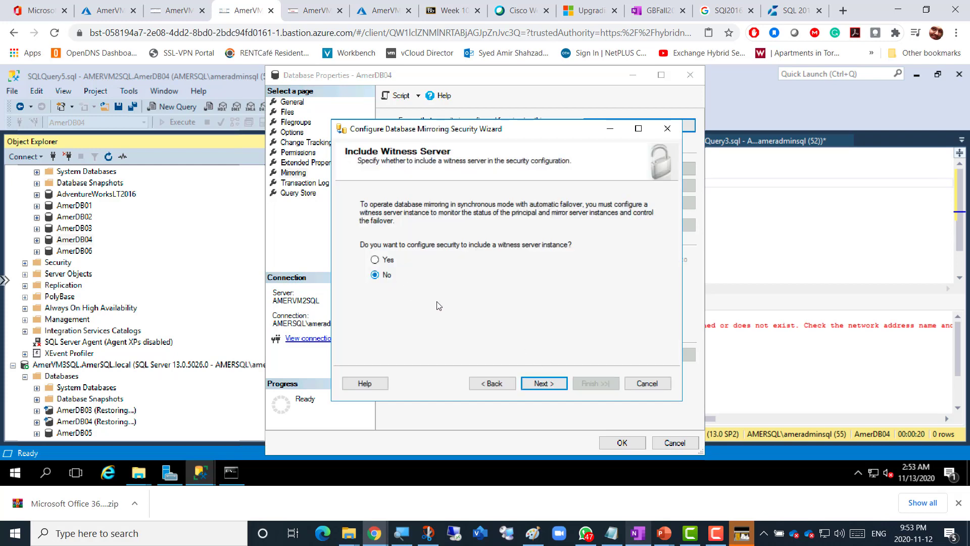
click(538, 382)
click(539, 382)
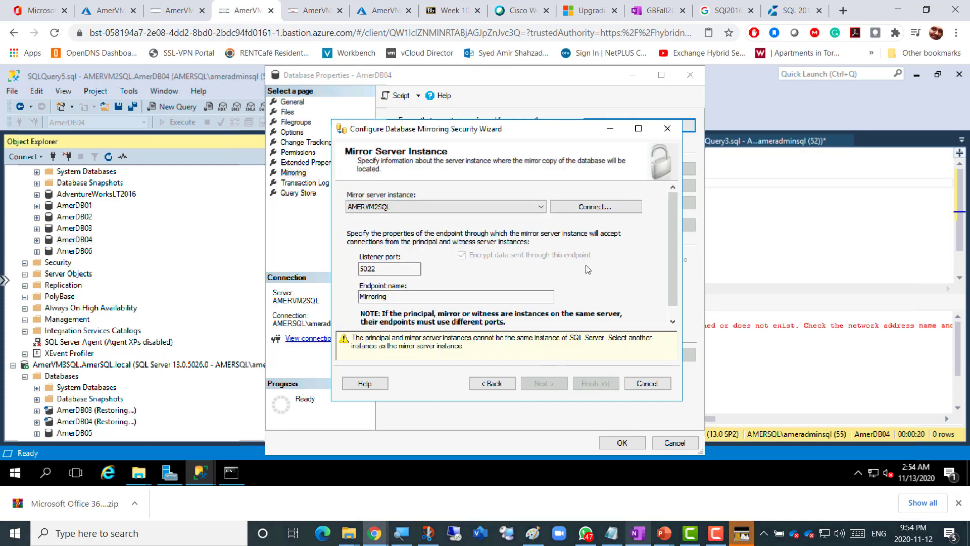
click(590, 205)
click(477, 284)
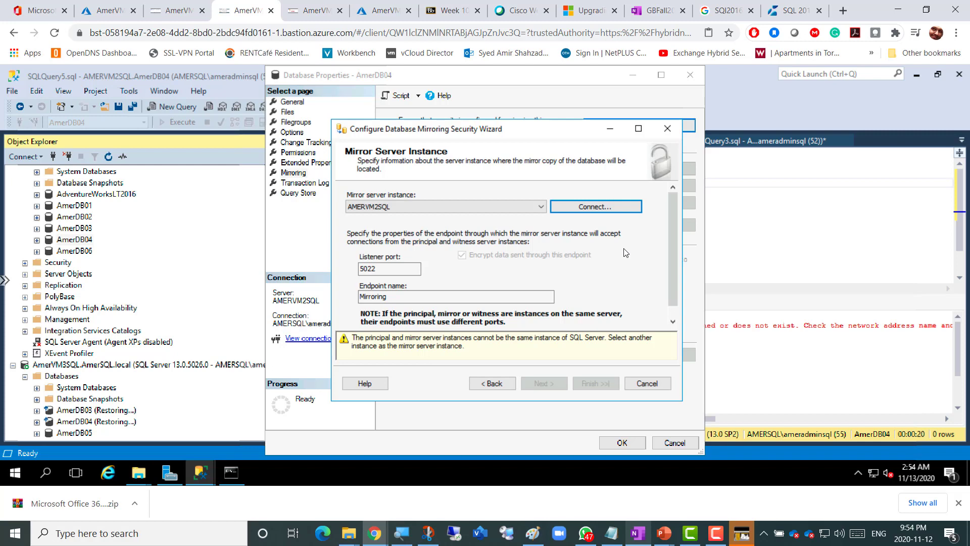
click(646, 383)
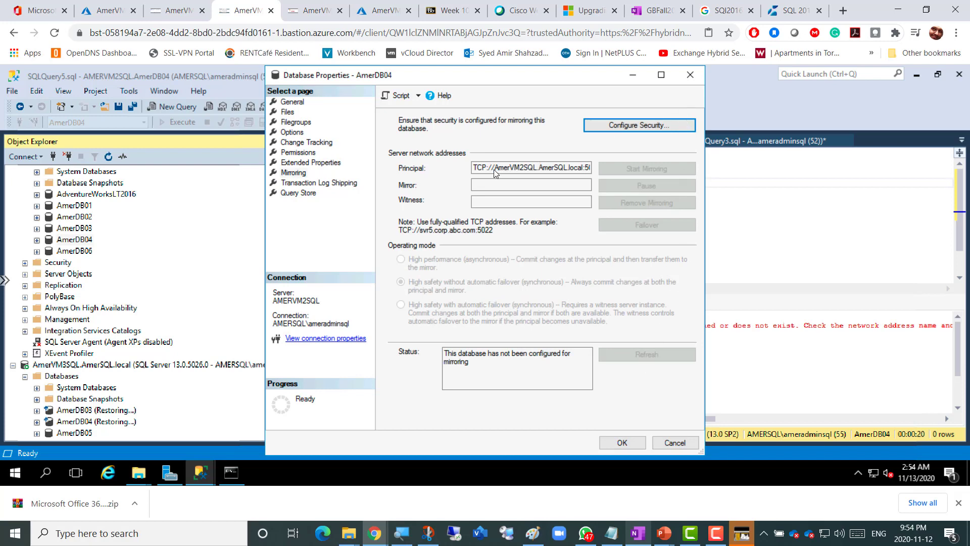
- Begin the mirroring security configuration for AmerDB04 without a witness server, keeping the principal's listener port 5022 and Mirroring endpoint
click(641, 128)
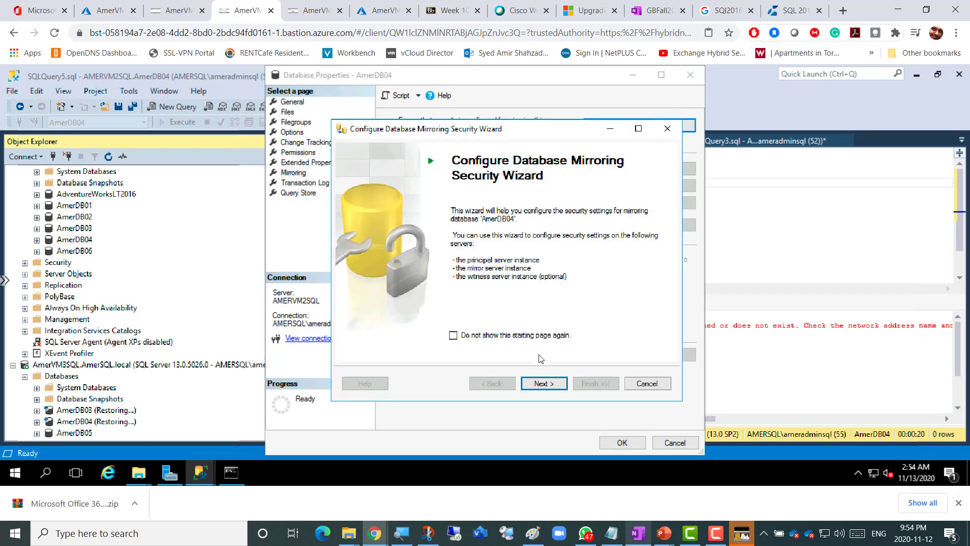
click(541, 383)
click(387, 277)
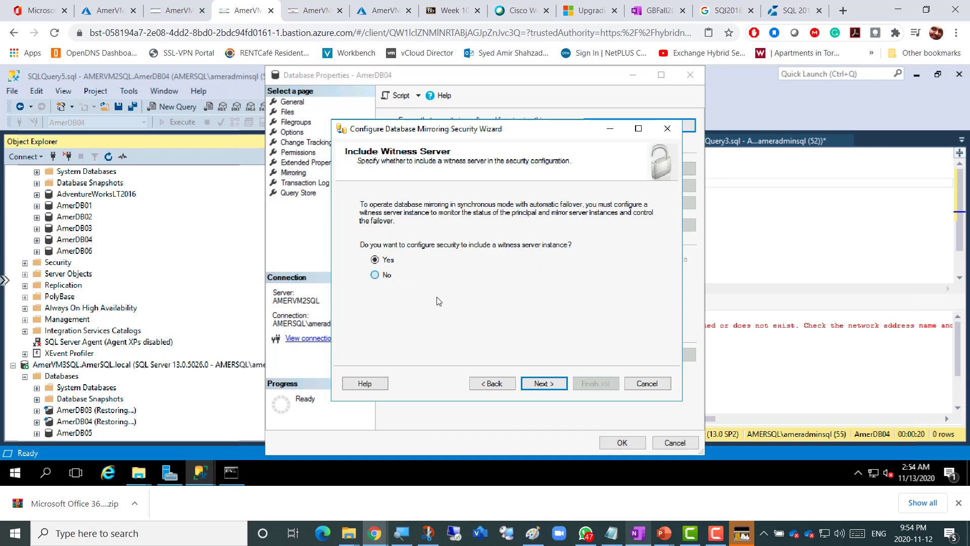
click(540, 384)
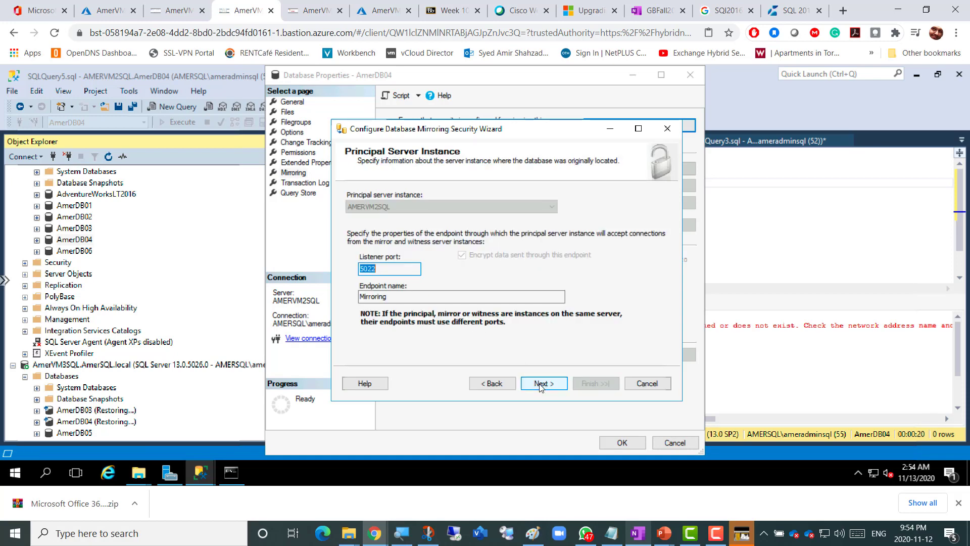
click(539, 385)
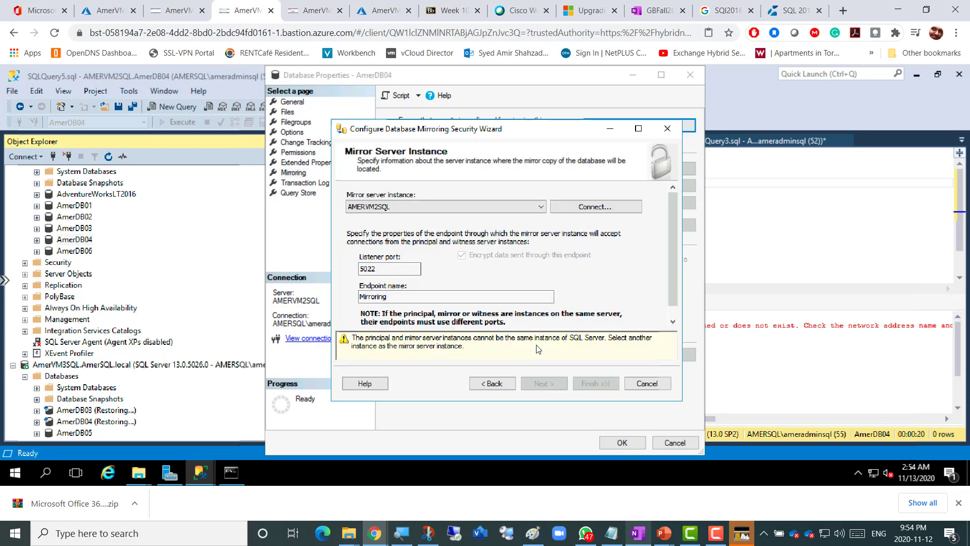
- Connect to AmerVM3SQL.AmerSQL.local with Windows Authentication as the mirror server instance and accept its endpoint settings
click(526, 211)
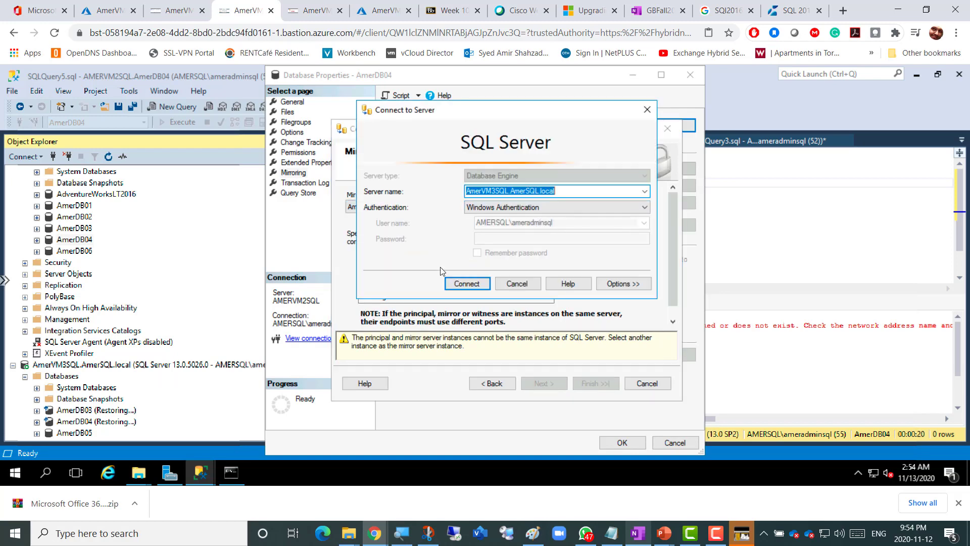
click(459, 284)
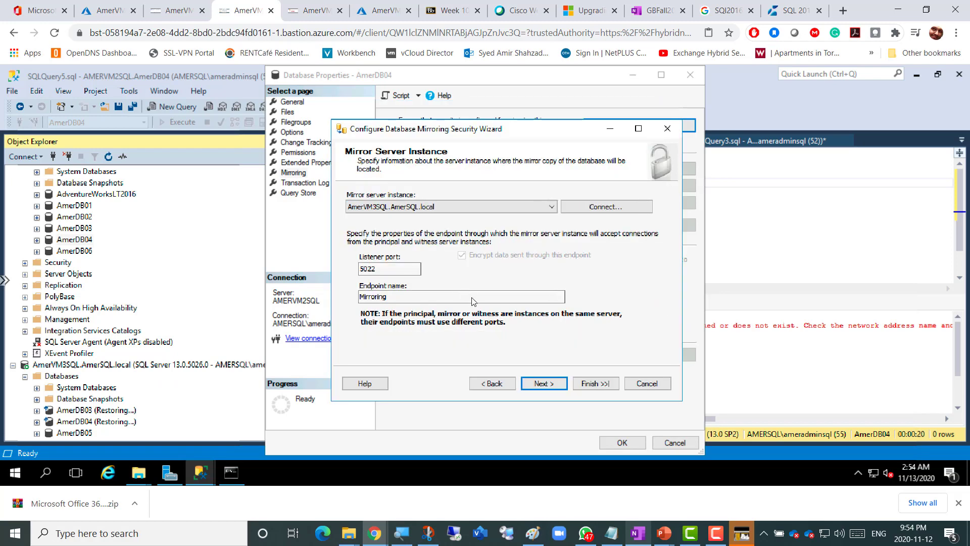
click(539, 383)
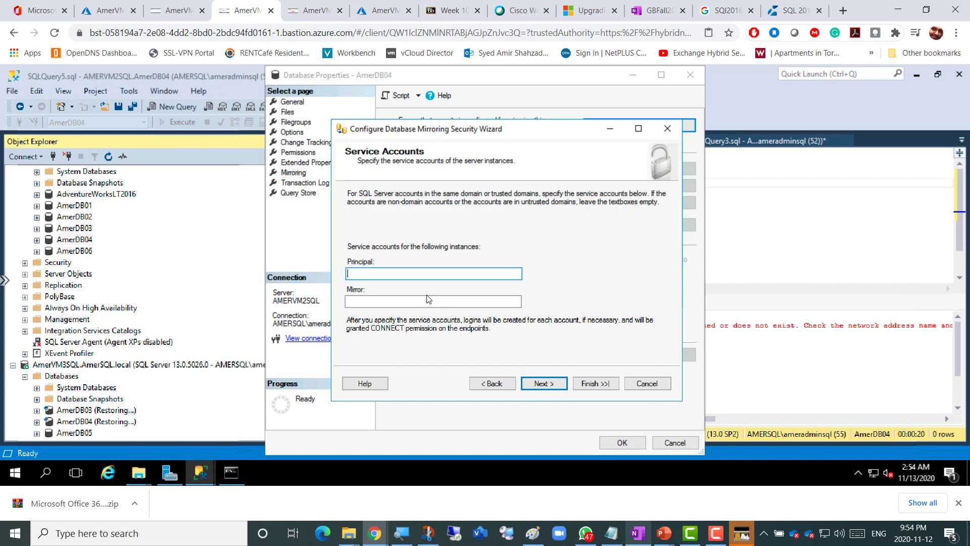
- Specify amersql\ameradminsql as the service account for both principal and mirror, and complete the security configuration
text(amersql\ameradminsql)
key(ctrl+a)
key(ctrl+c)
click(427, 299)
key(ctrl+v)
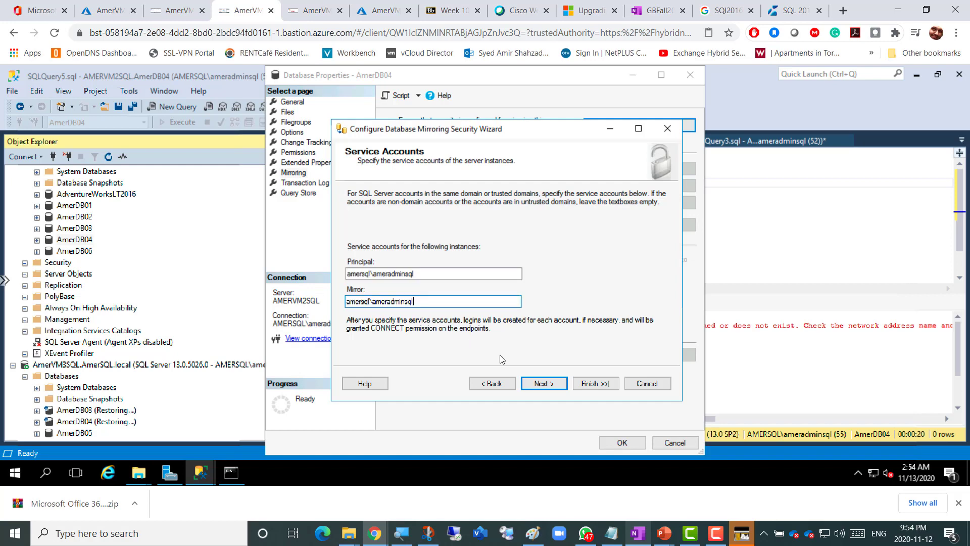
click(542, 385)
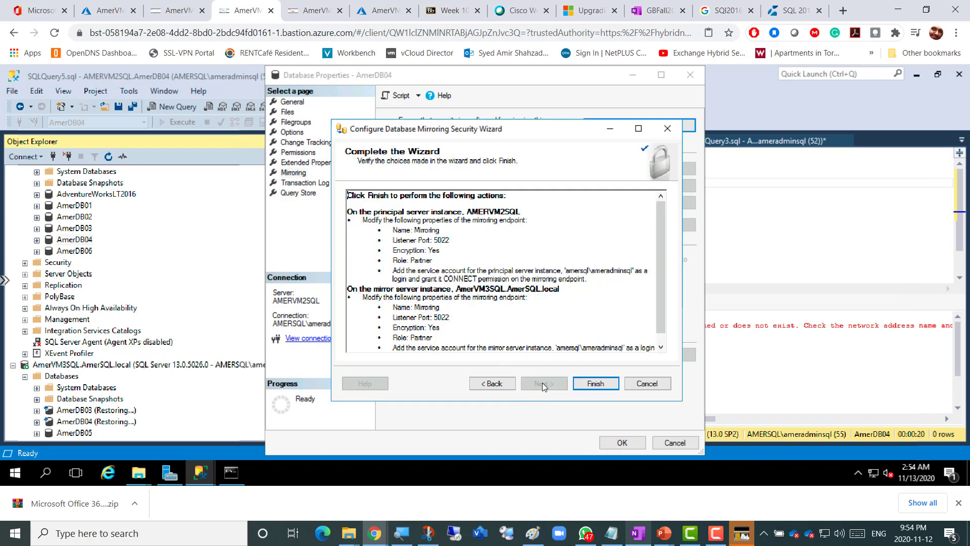
click(588, 383)
click(639, 384)
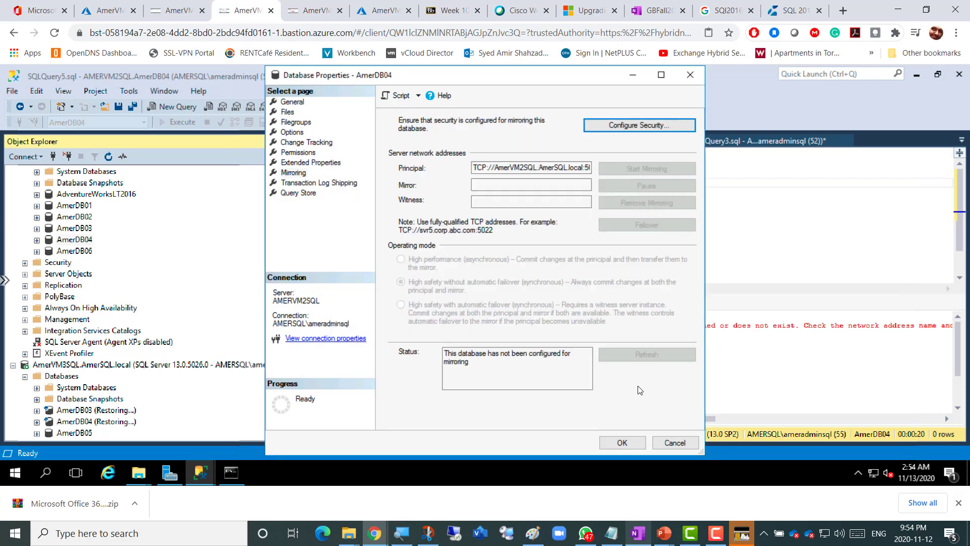
- Try to start mirroring AmerDB04 with the configured partners and close the database properties
click(551, 328)
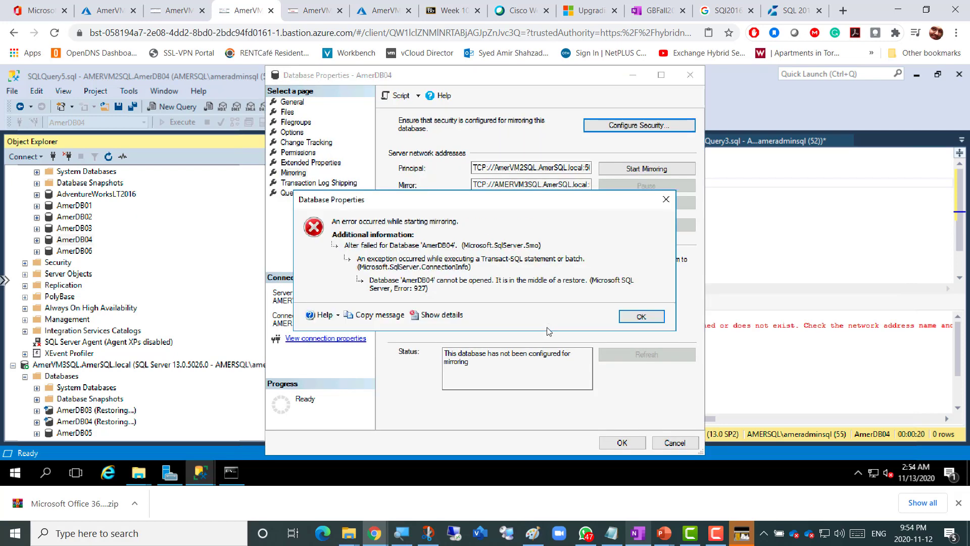
click(653, 319)
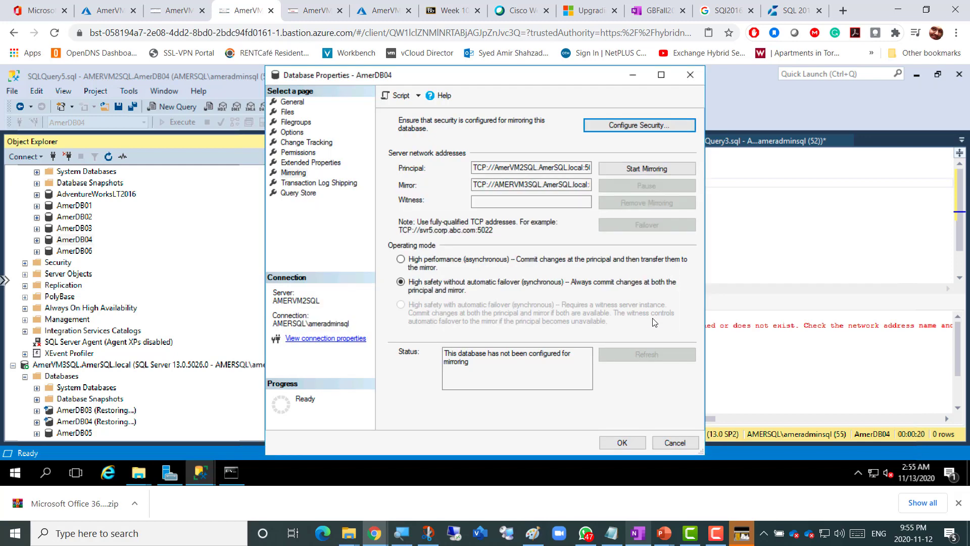
click(622, 443)
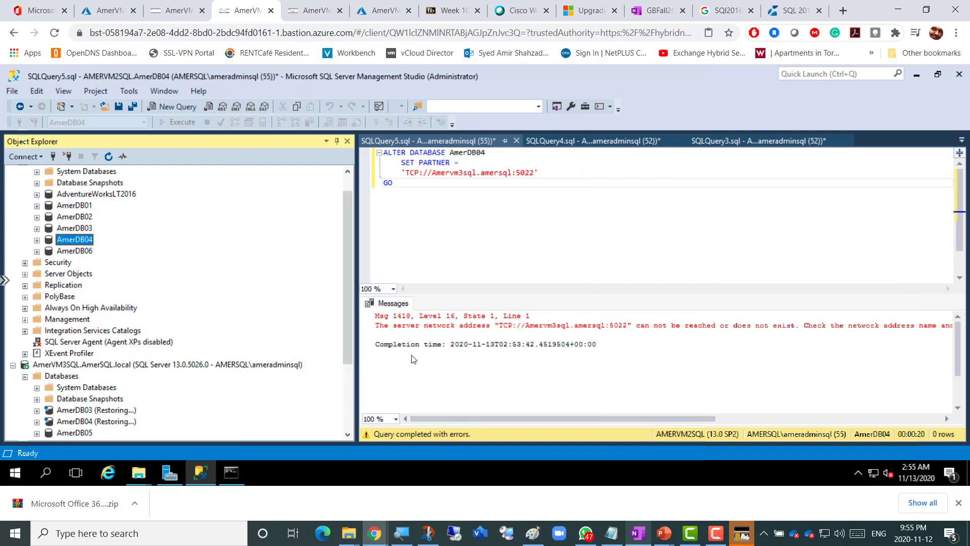